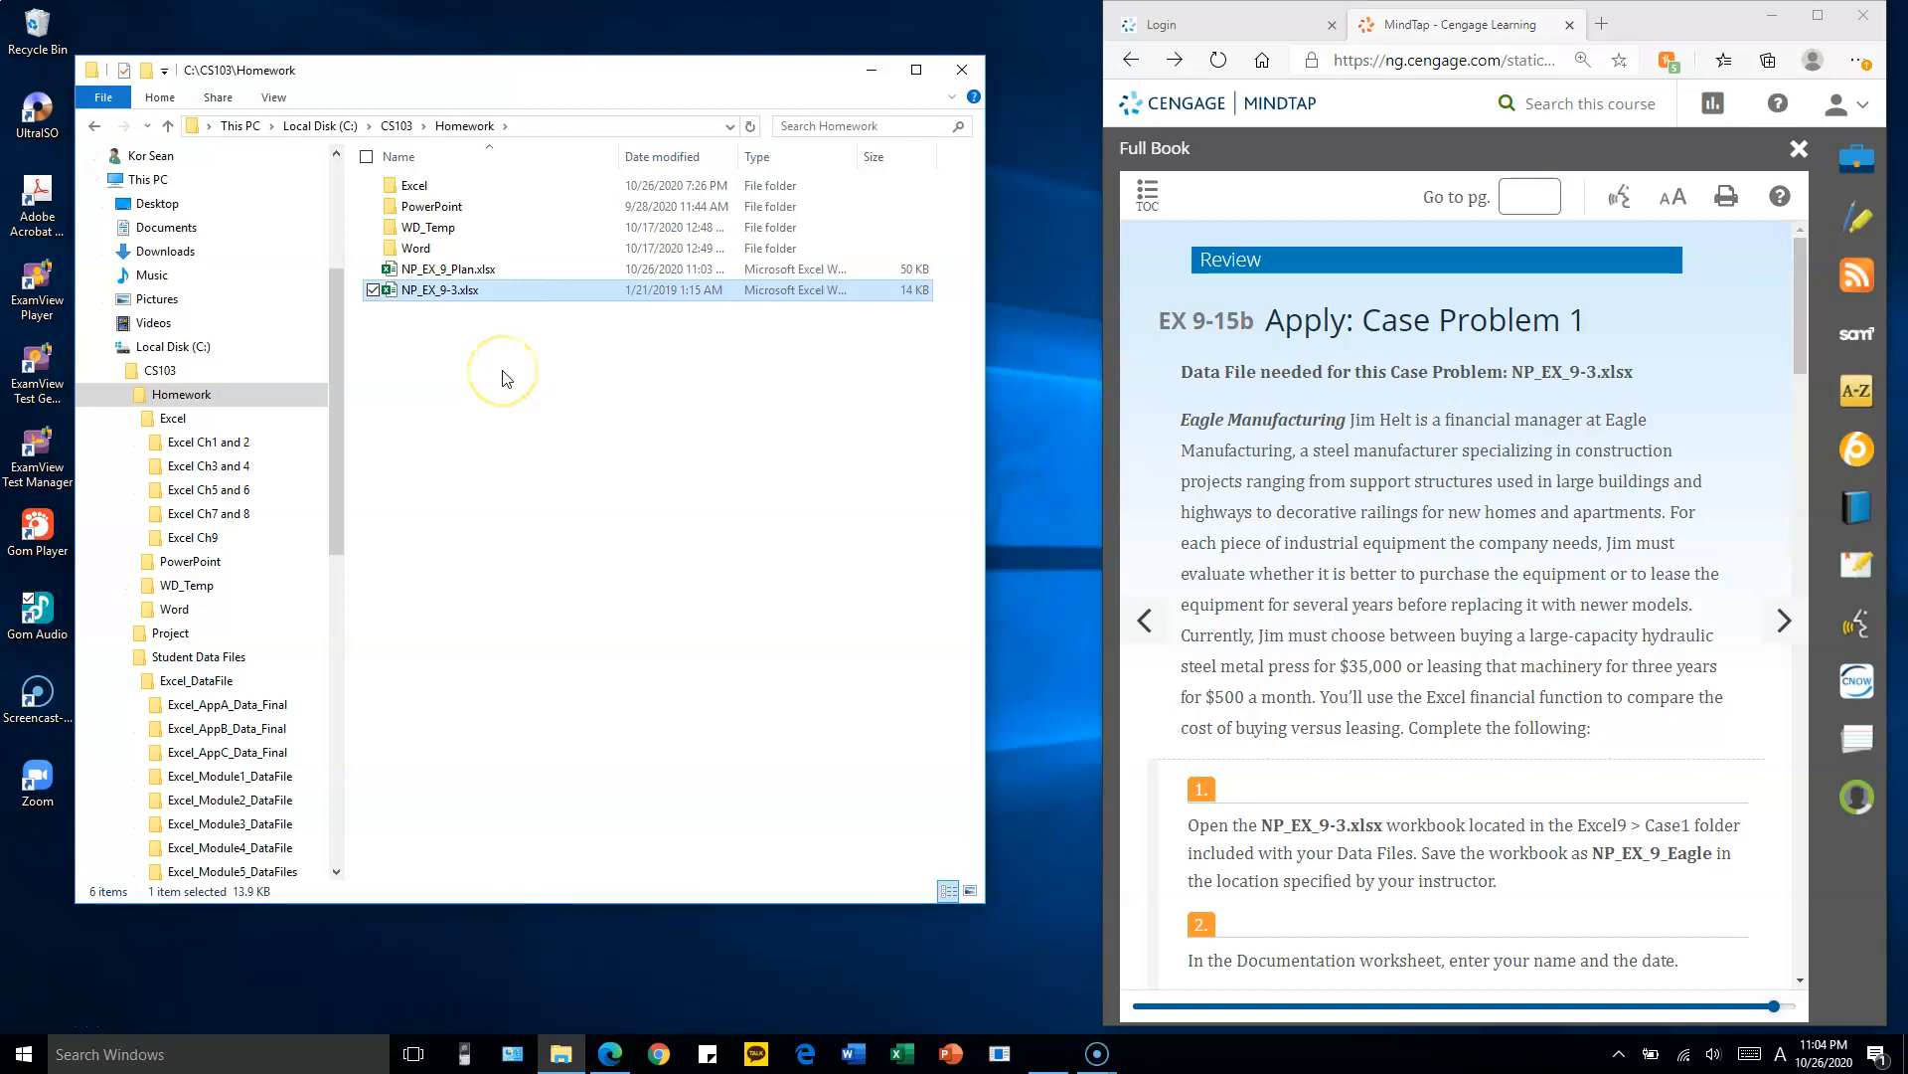
- Rename the NP_EX_9-3.xlsx file as NP_EX_9_Eagle.xlsx and open it in Excel
{"action": "key", "text": "BackSpace"}
{"action": "key", "text": "BackSpace"}
{"action": "type", "text": "_Eagle.xlsx"}
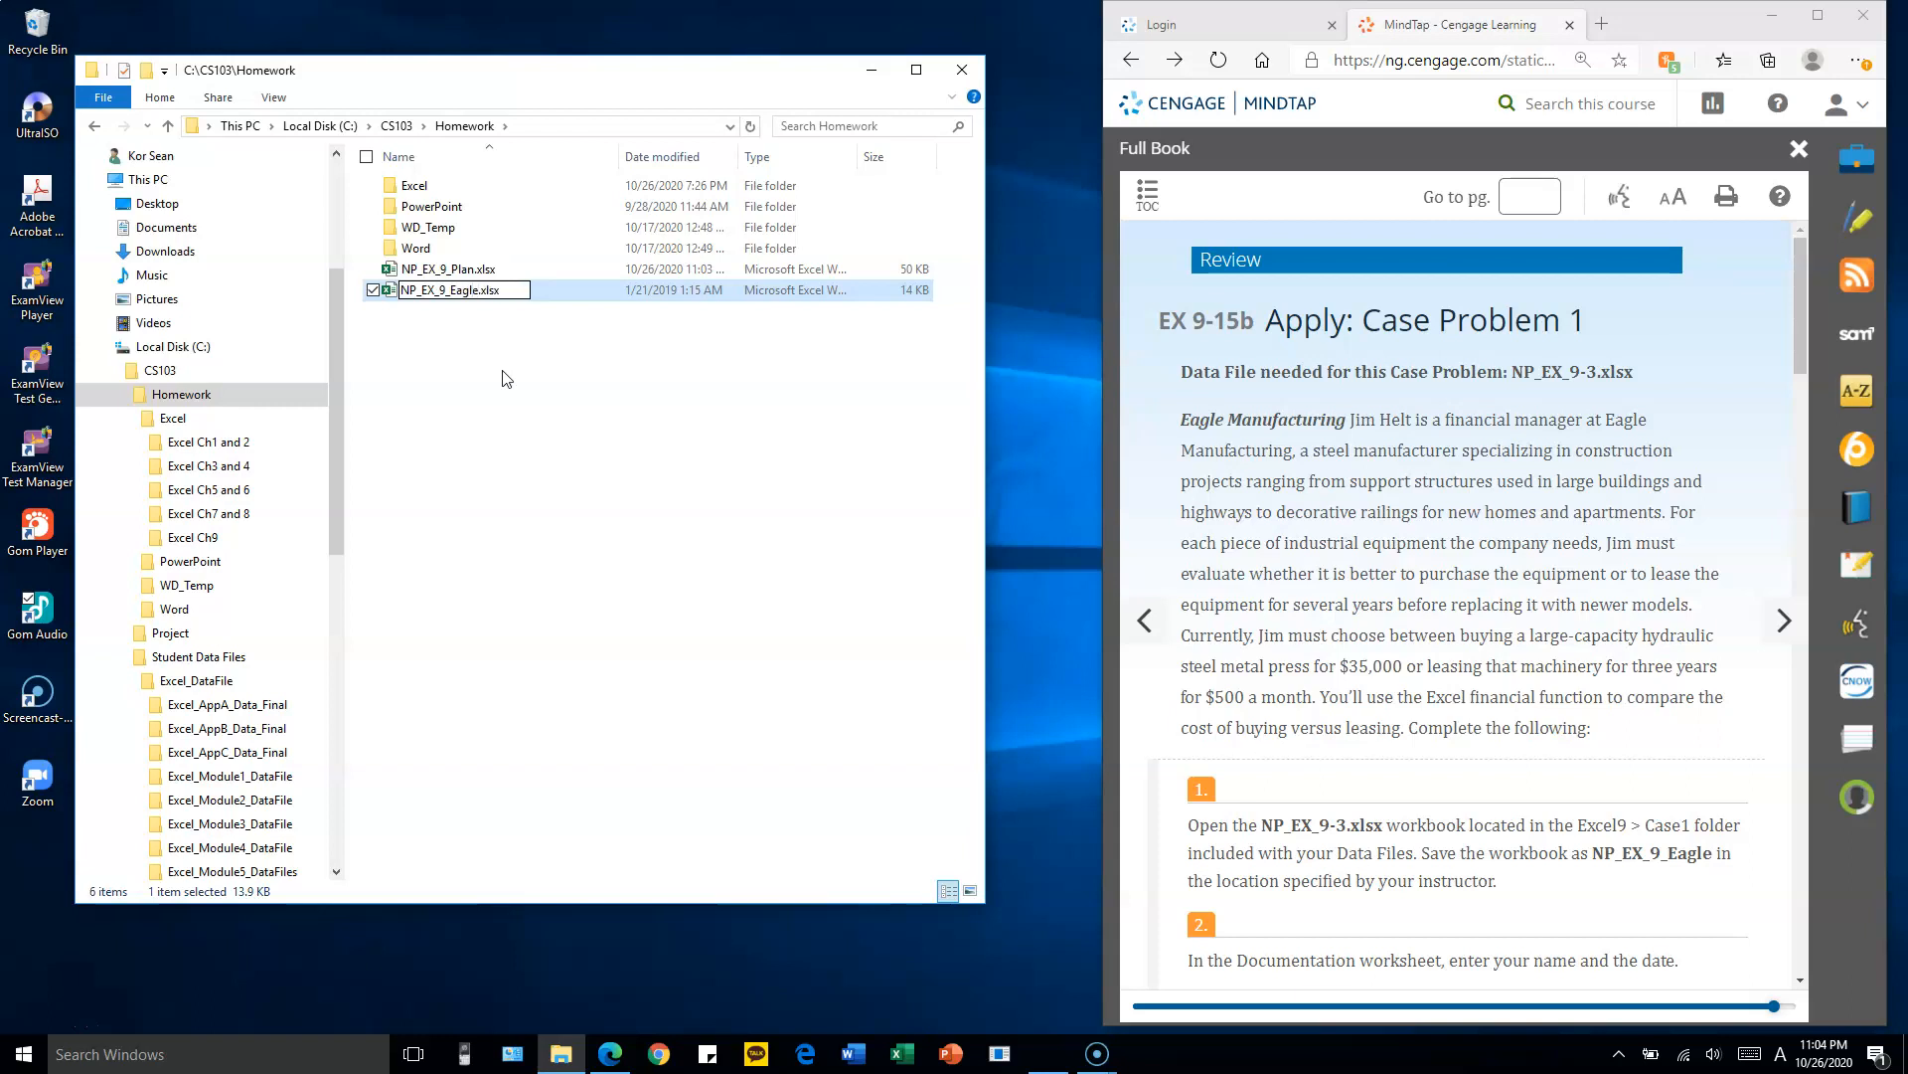
{"action": "key", "text": "Return"}
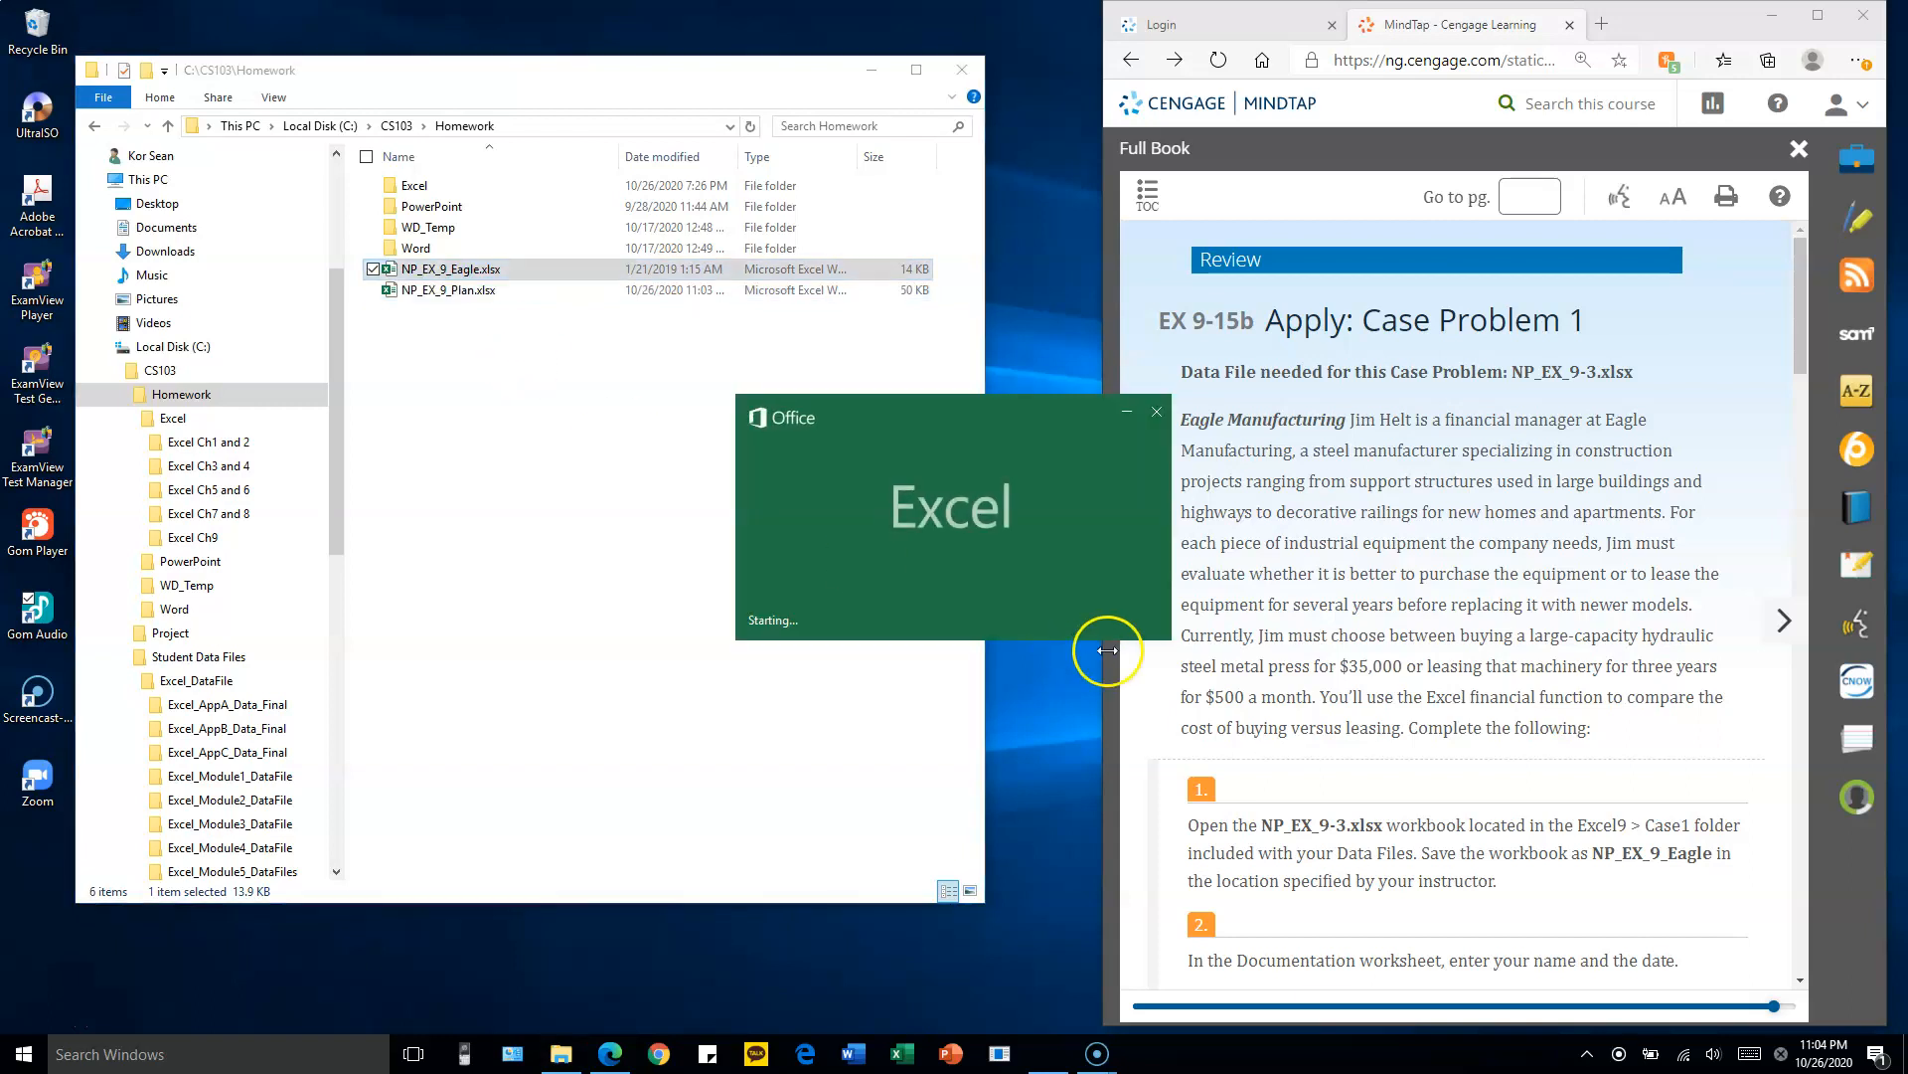
- Fill in the Documentation sheet with the author's name in B3 and the date 10/26/2020 in B4
{"action": "left_click", "coordinate": [1528, 792]}
{"action": "scroll", "coordinate": [1528, 785], "scroll_direction": "down", "scroll_amount": 3}
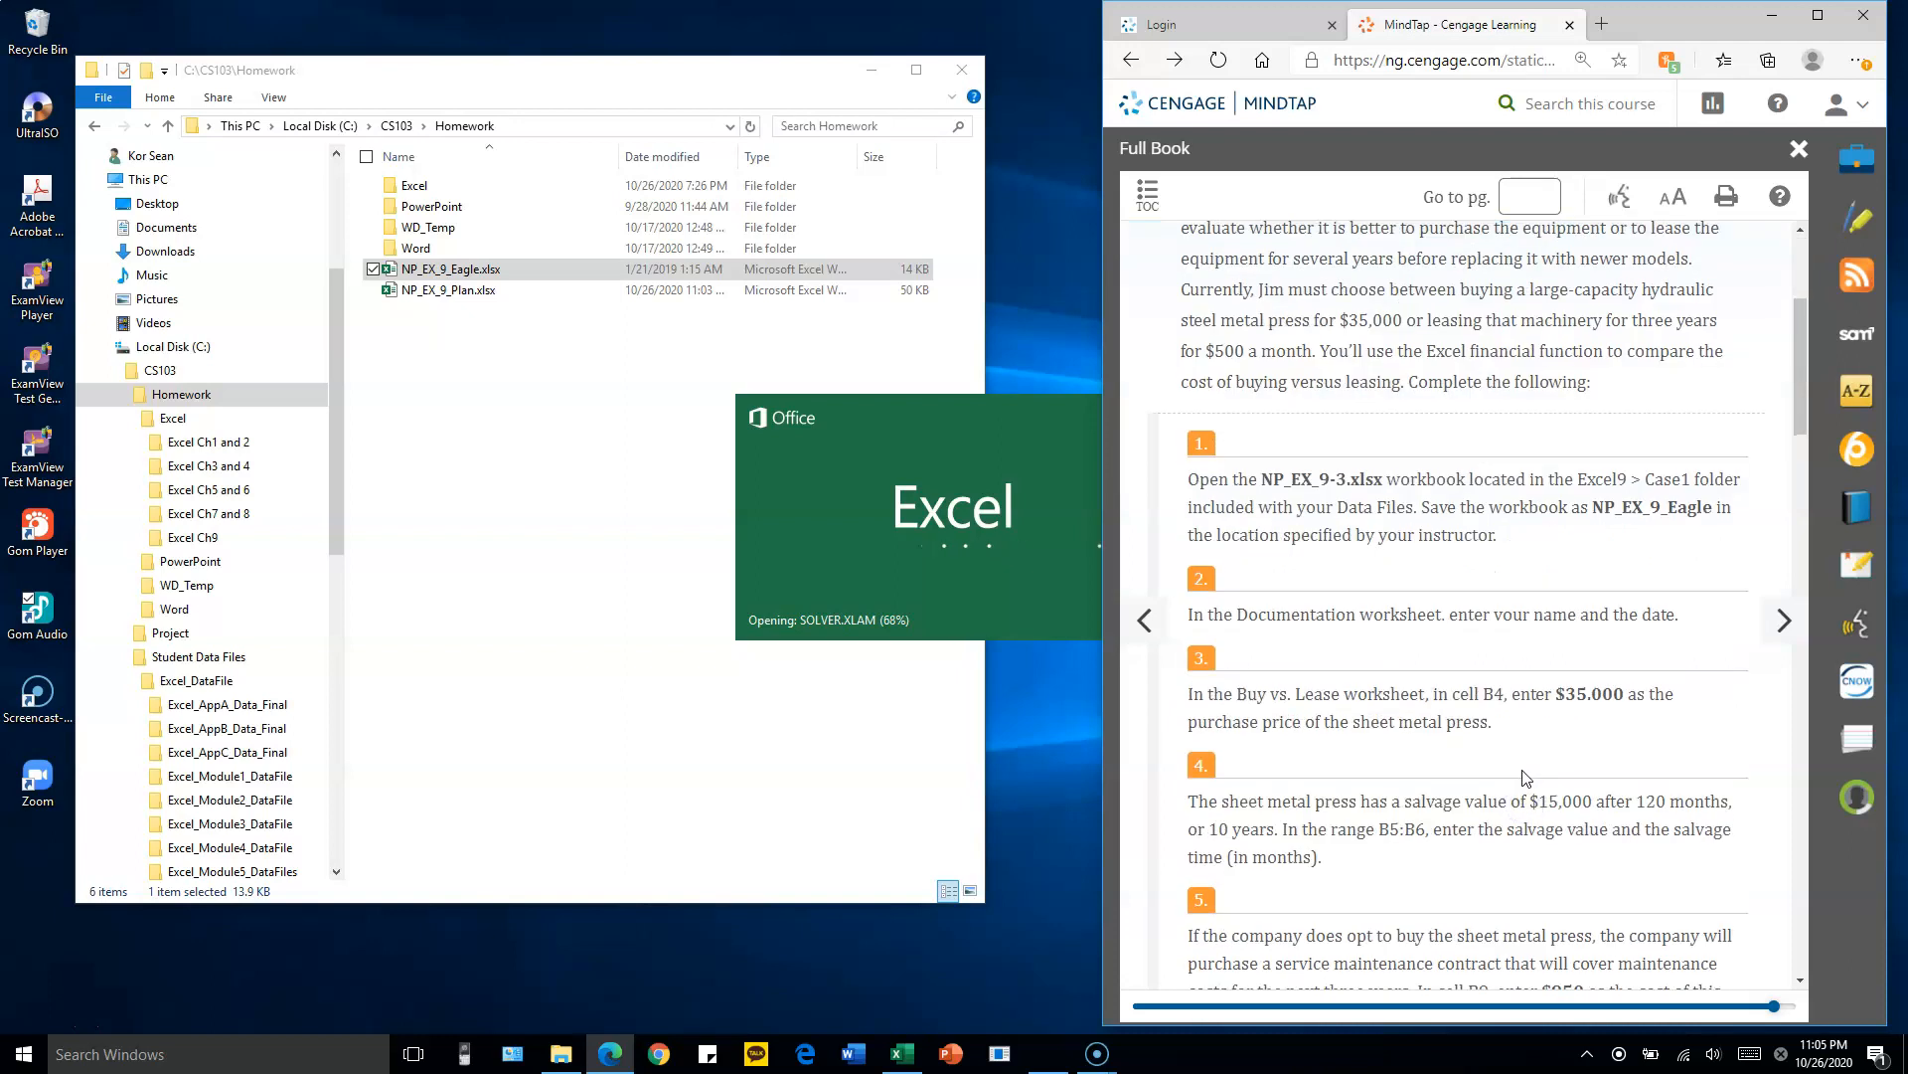
{"action": "scroll", "coordinate": [1528, 777], "scroll_direction": "down", "scroll_amount": 1}
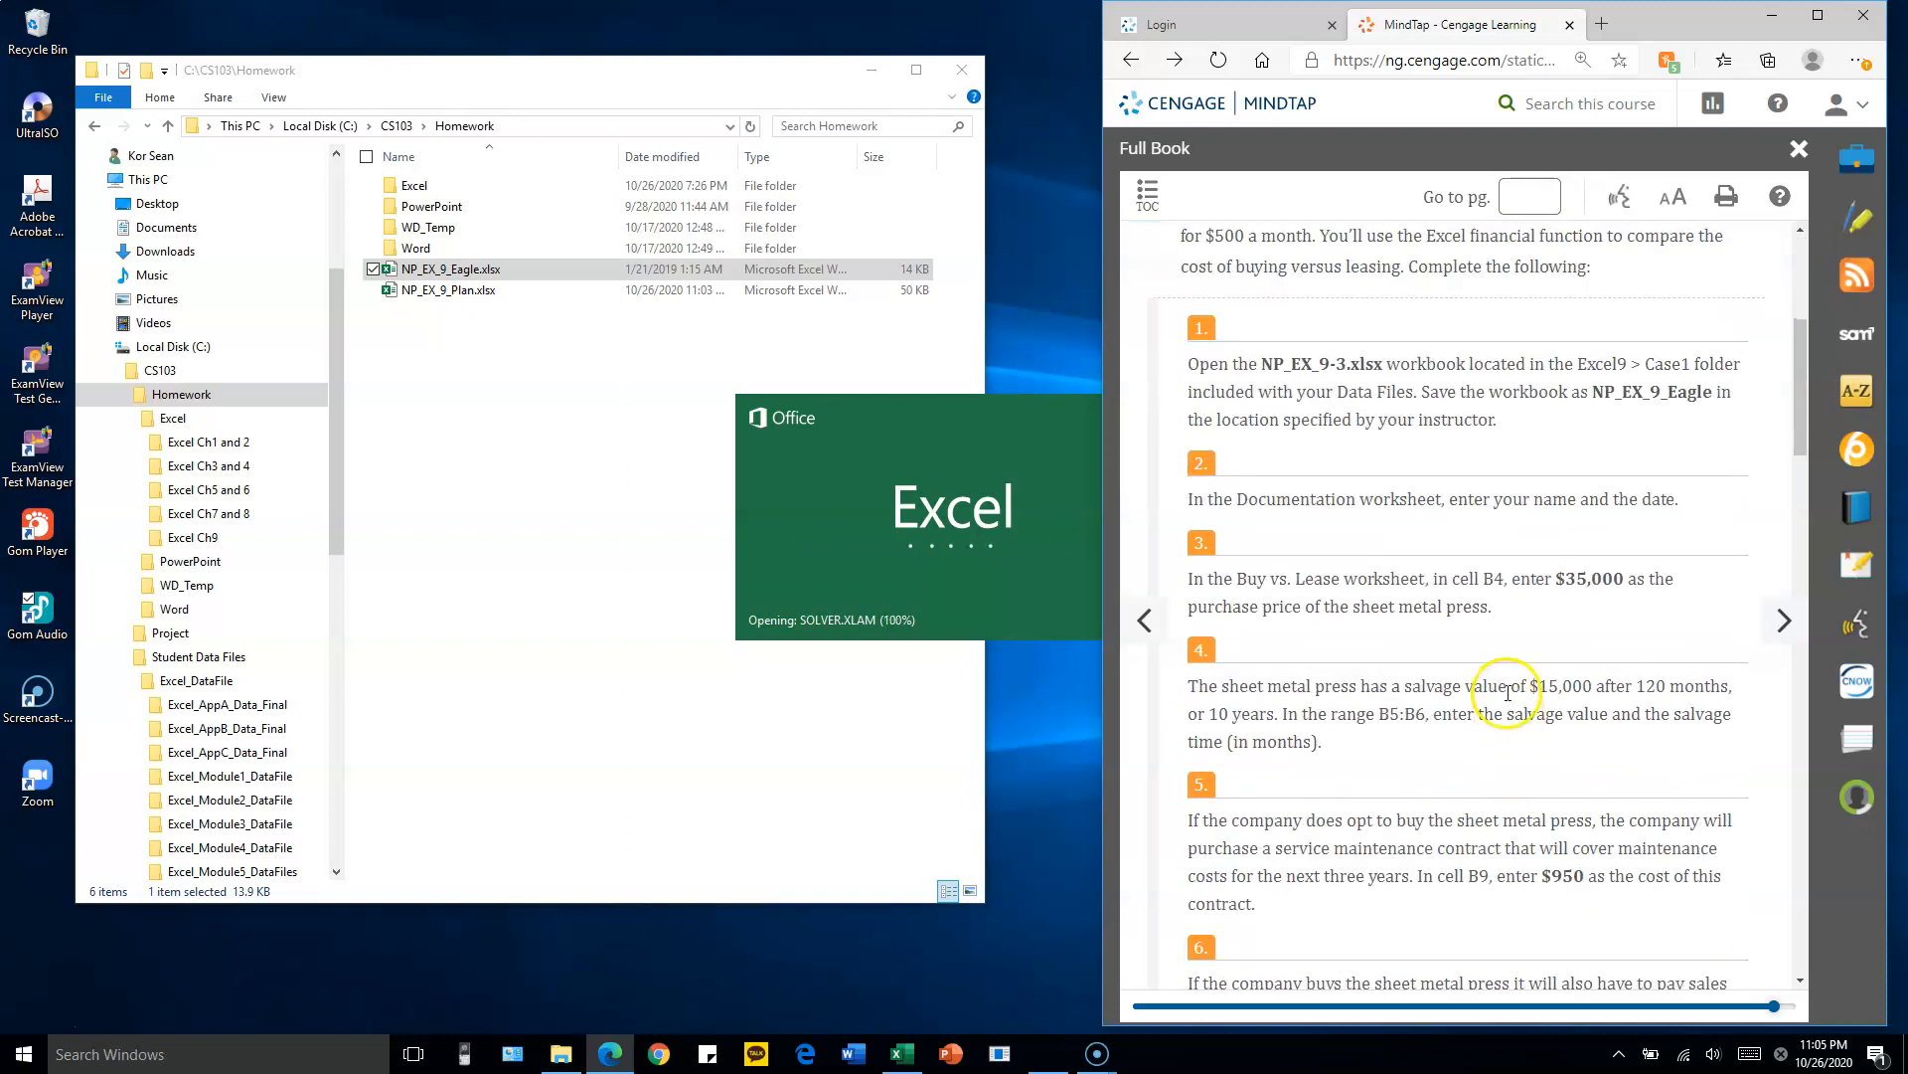
{"action": "scroll", "coordinate": [1508, 686], "scroll_direction": "down", "scroll_amount": 1}
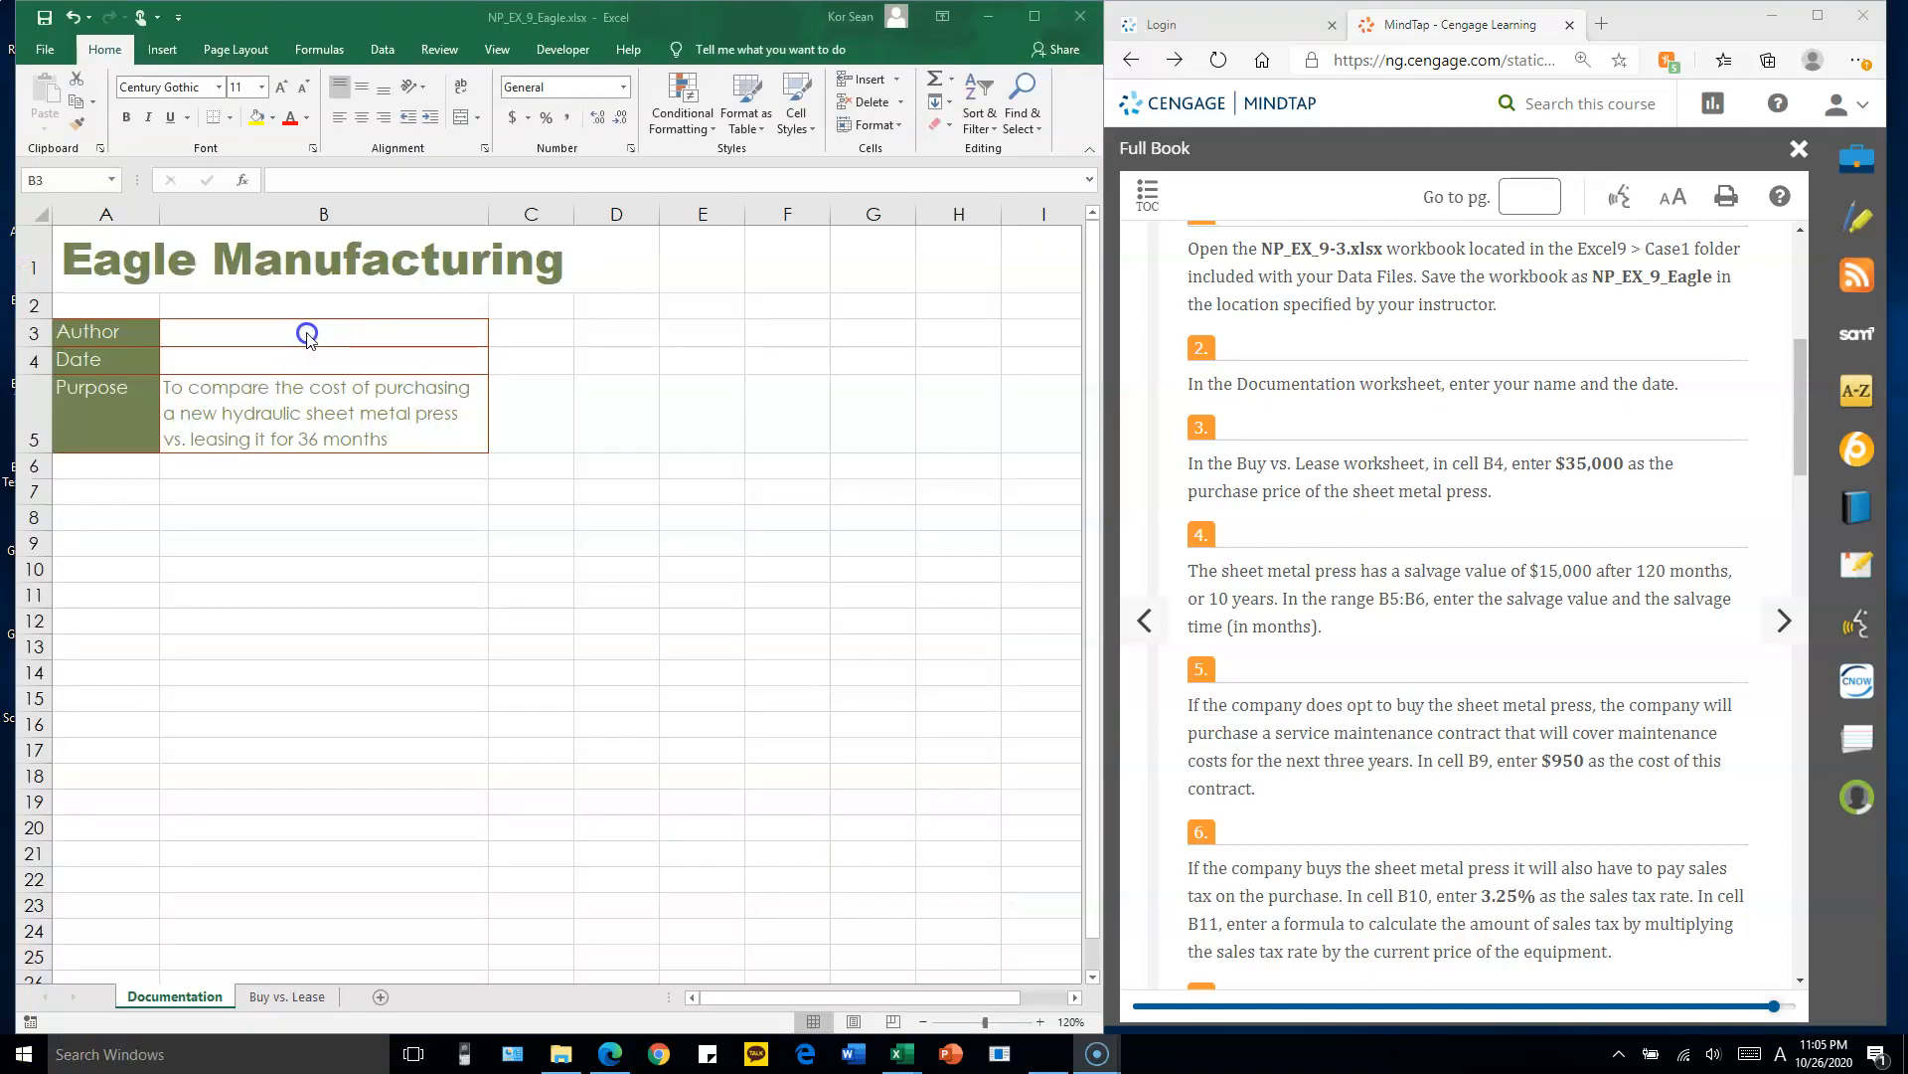
{"action": "left_click", "coordinate": [308, 333]}
{"action": "type", "text": "Sean Pak"}
{"action": "key", "text": "Return"}
{"action": "type", "text": "10/2"}
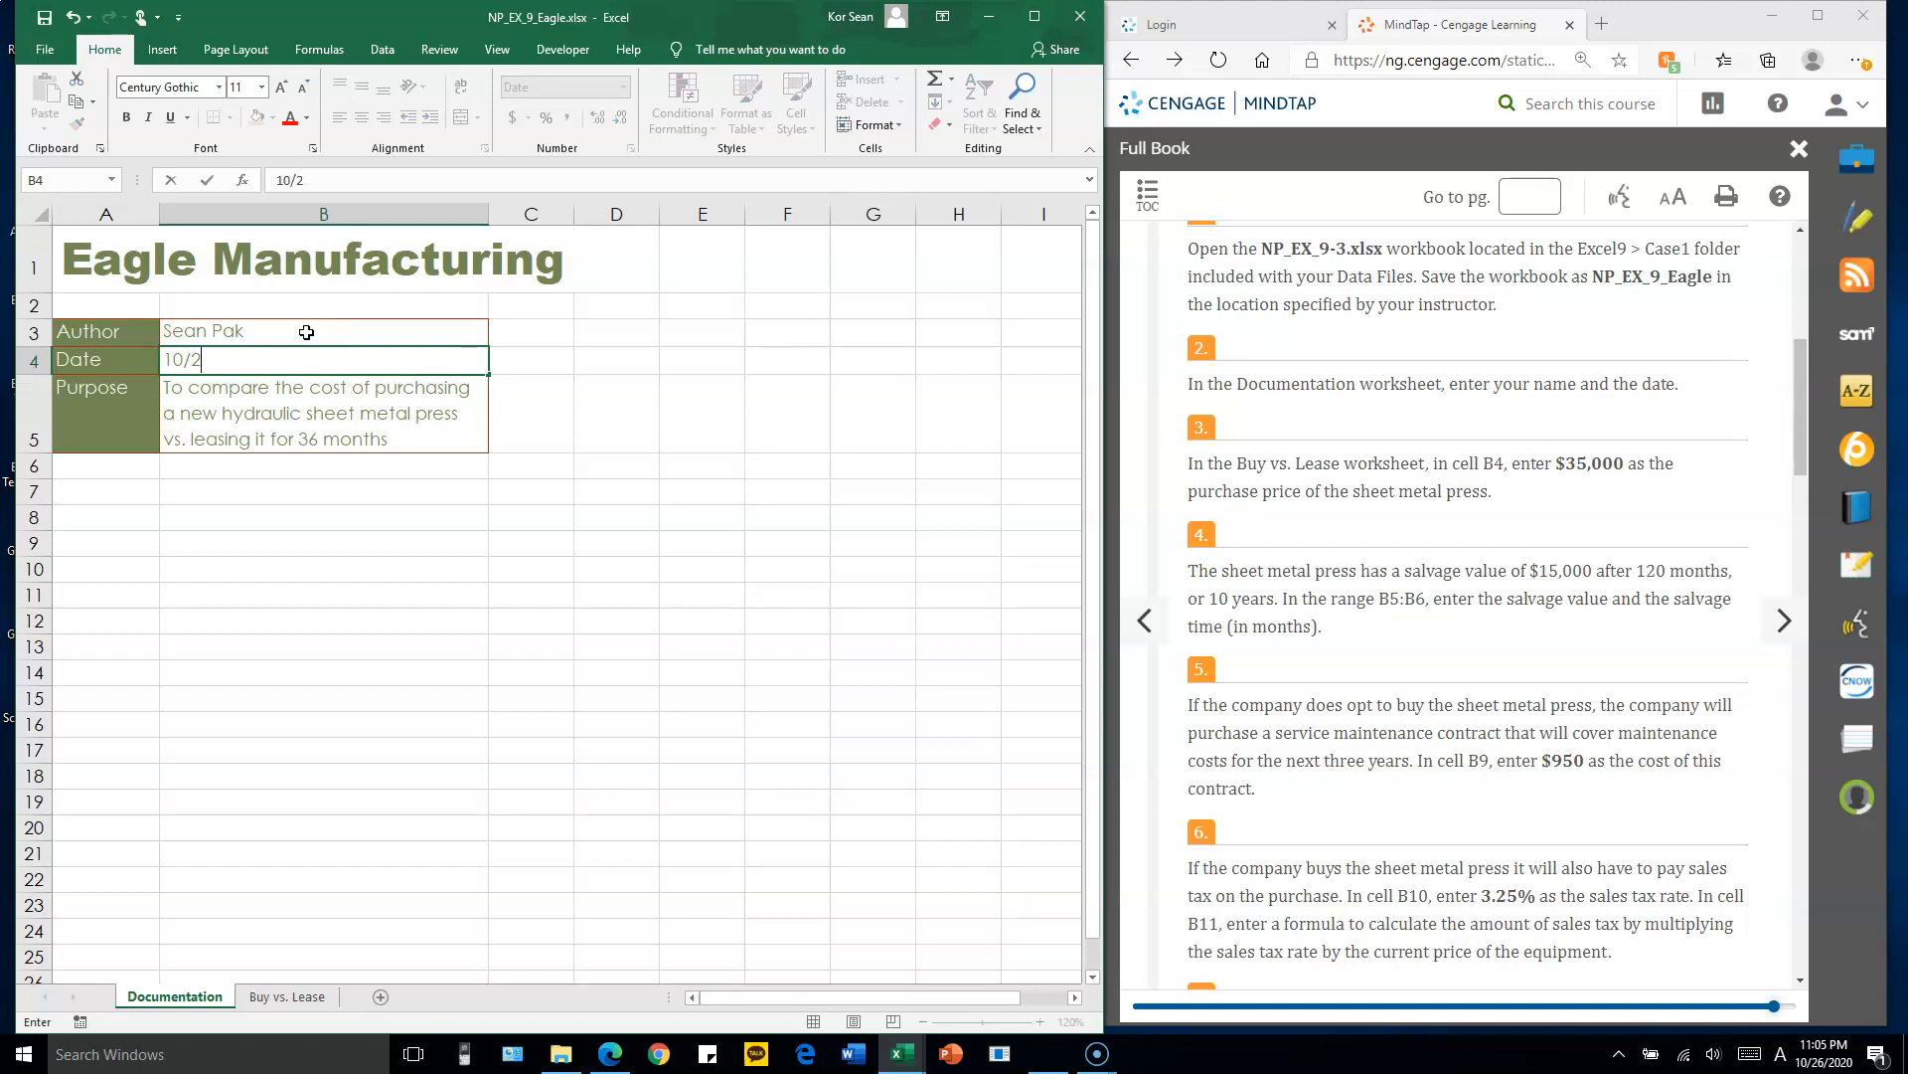
{"action": "type", "text": "6/2020"}
{"action": "key", "text": "Return"}
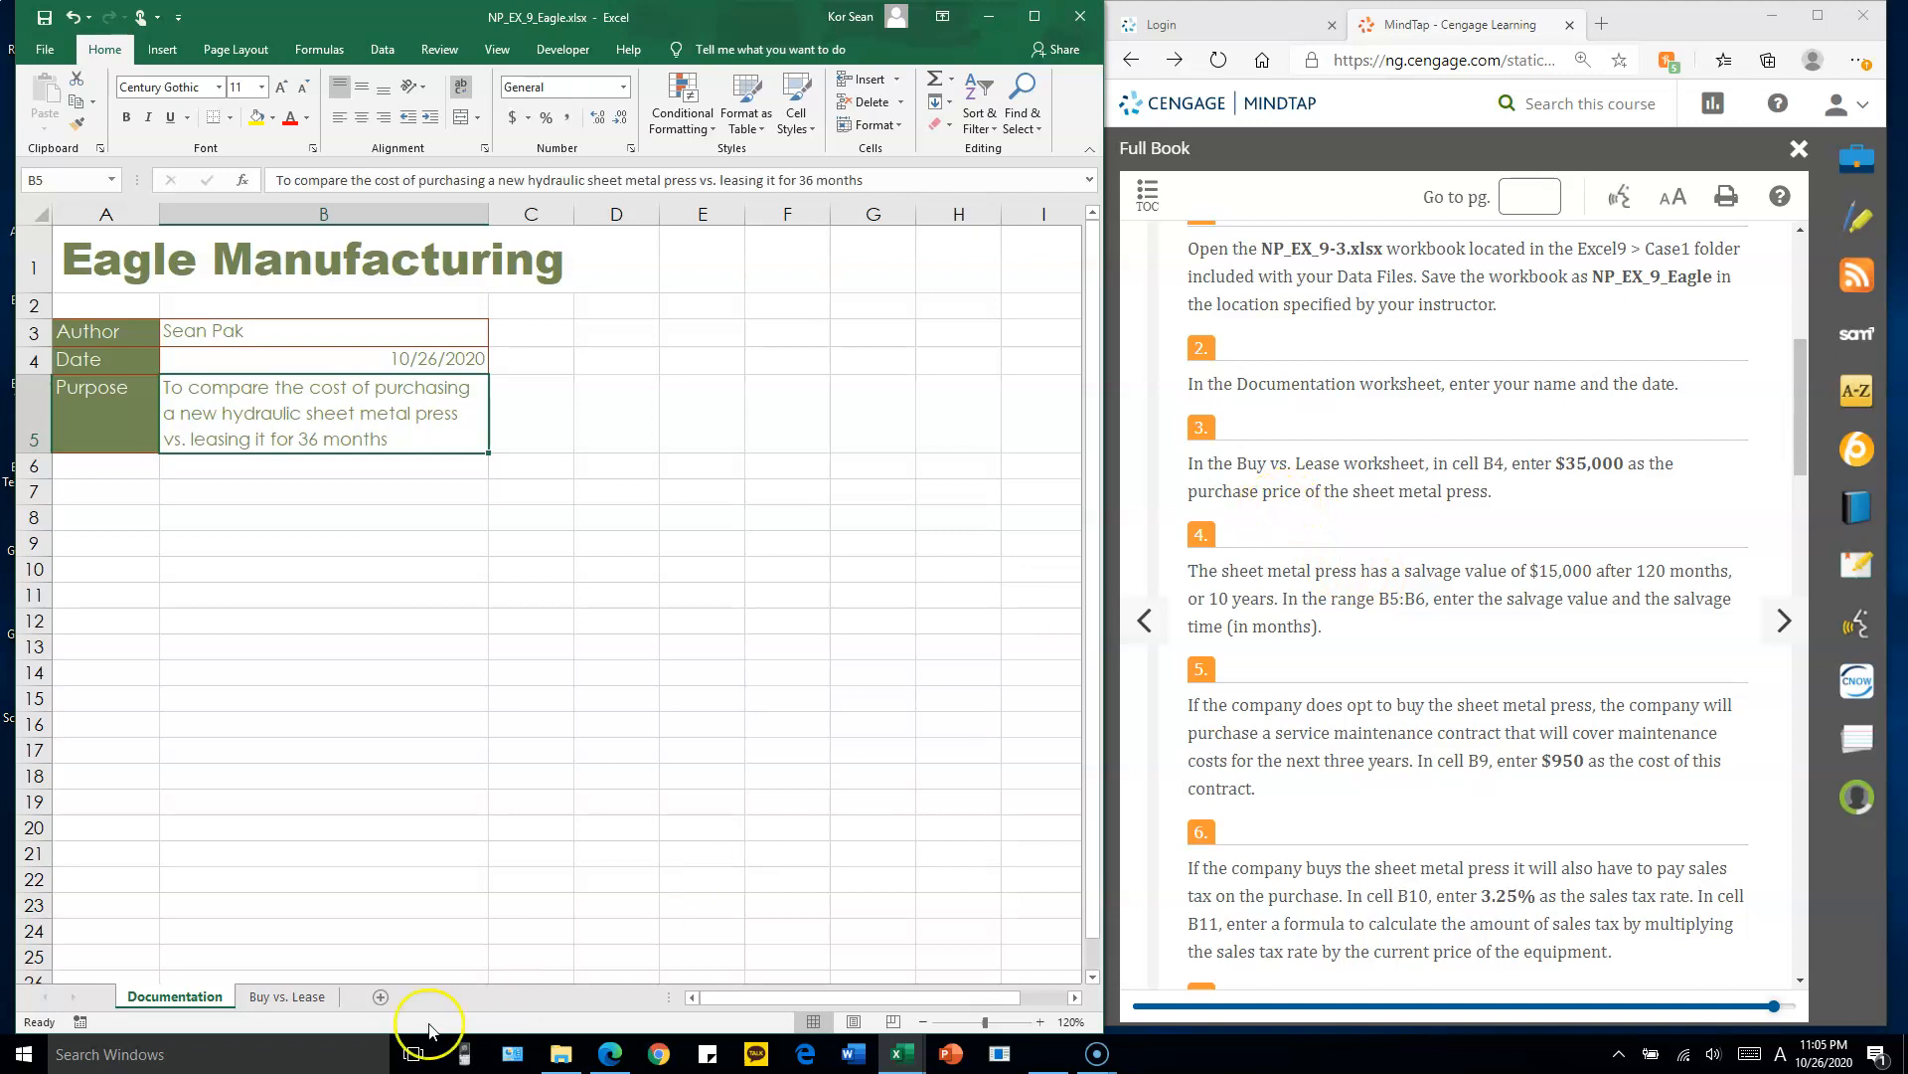
- On the Buy vs. Lease sheet, enter a current price of 35,000, a salvage value of 15,000 and 120 salvage months in B4:B6
{"action": "left_click", "coordinate": [292, 998]}
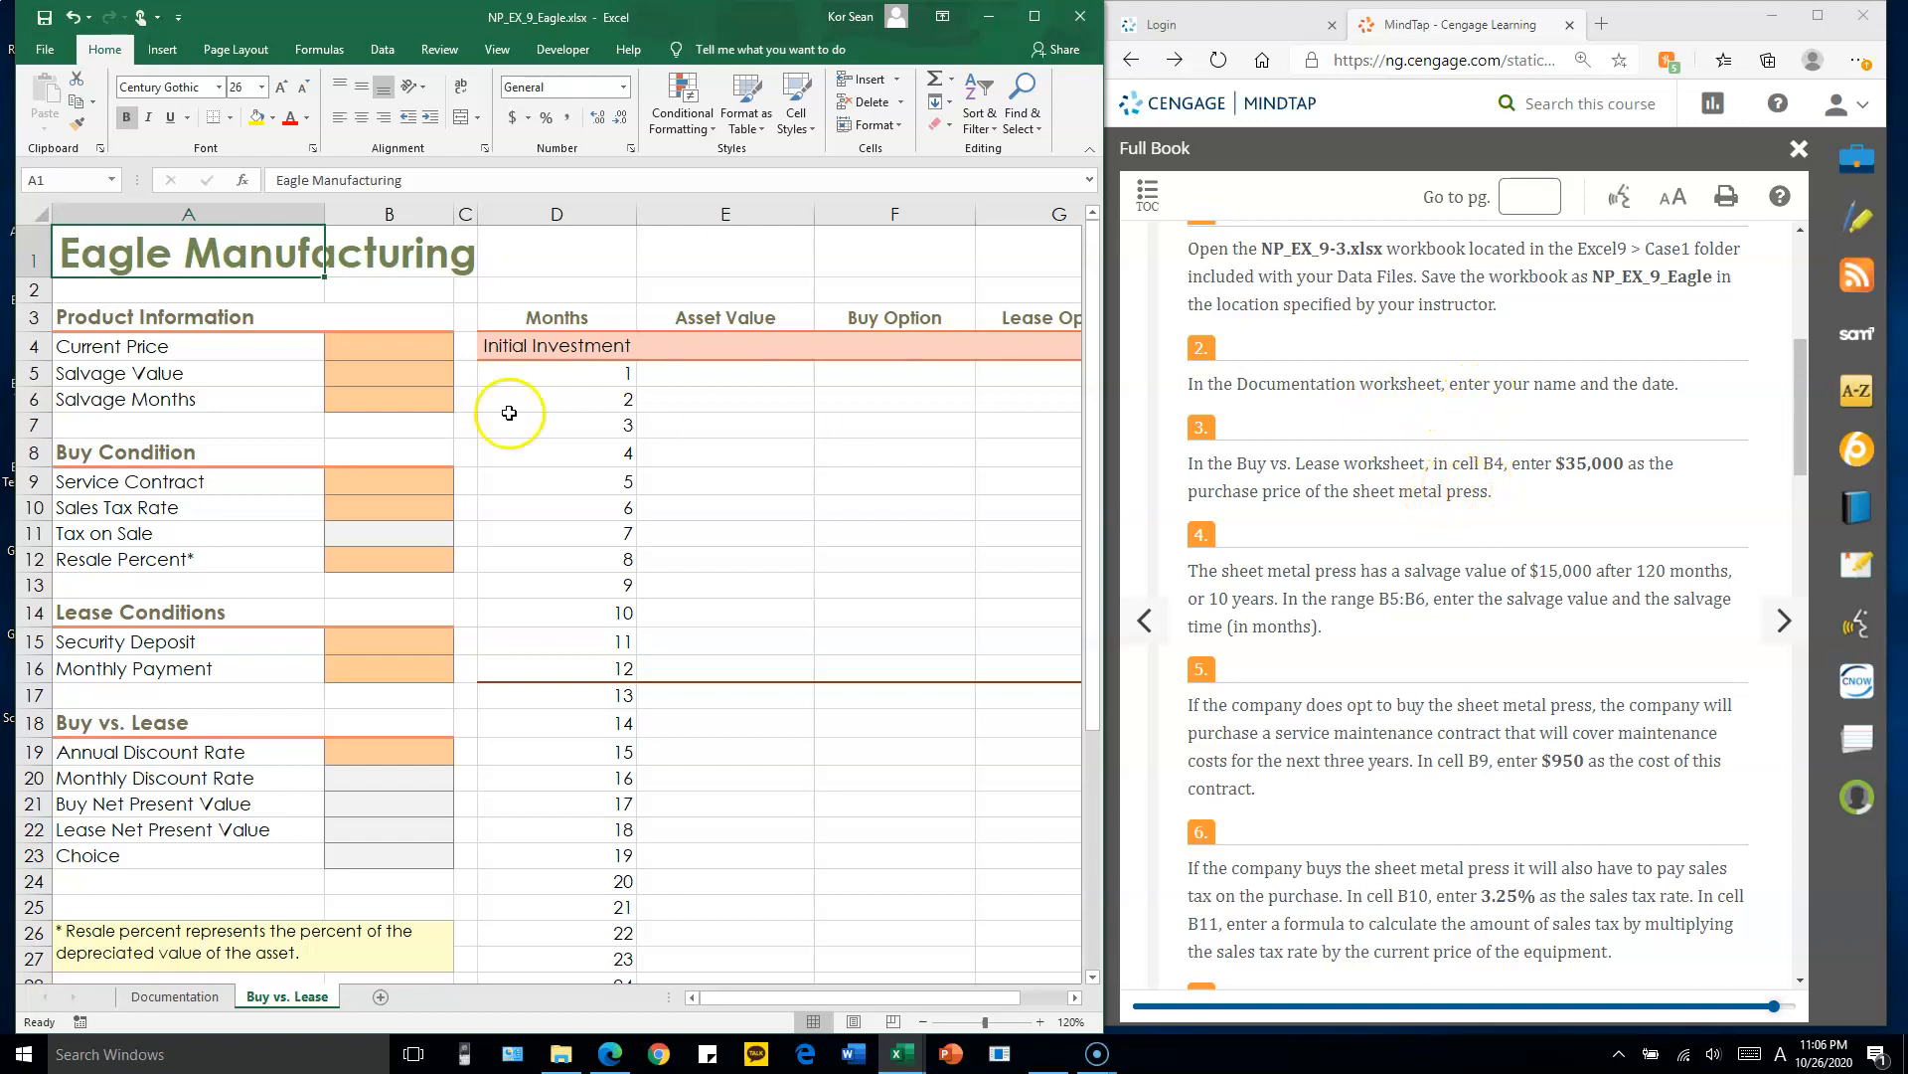
{"action": "left_click", "coordinate": [396, 346]}
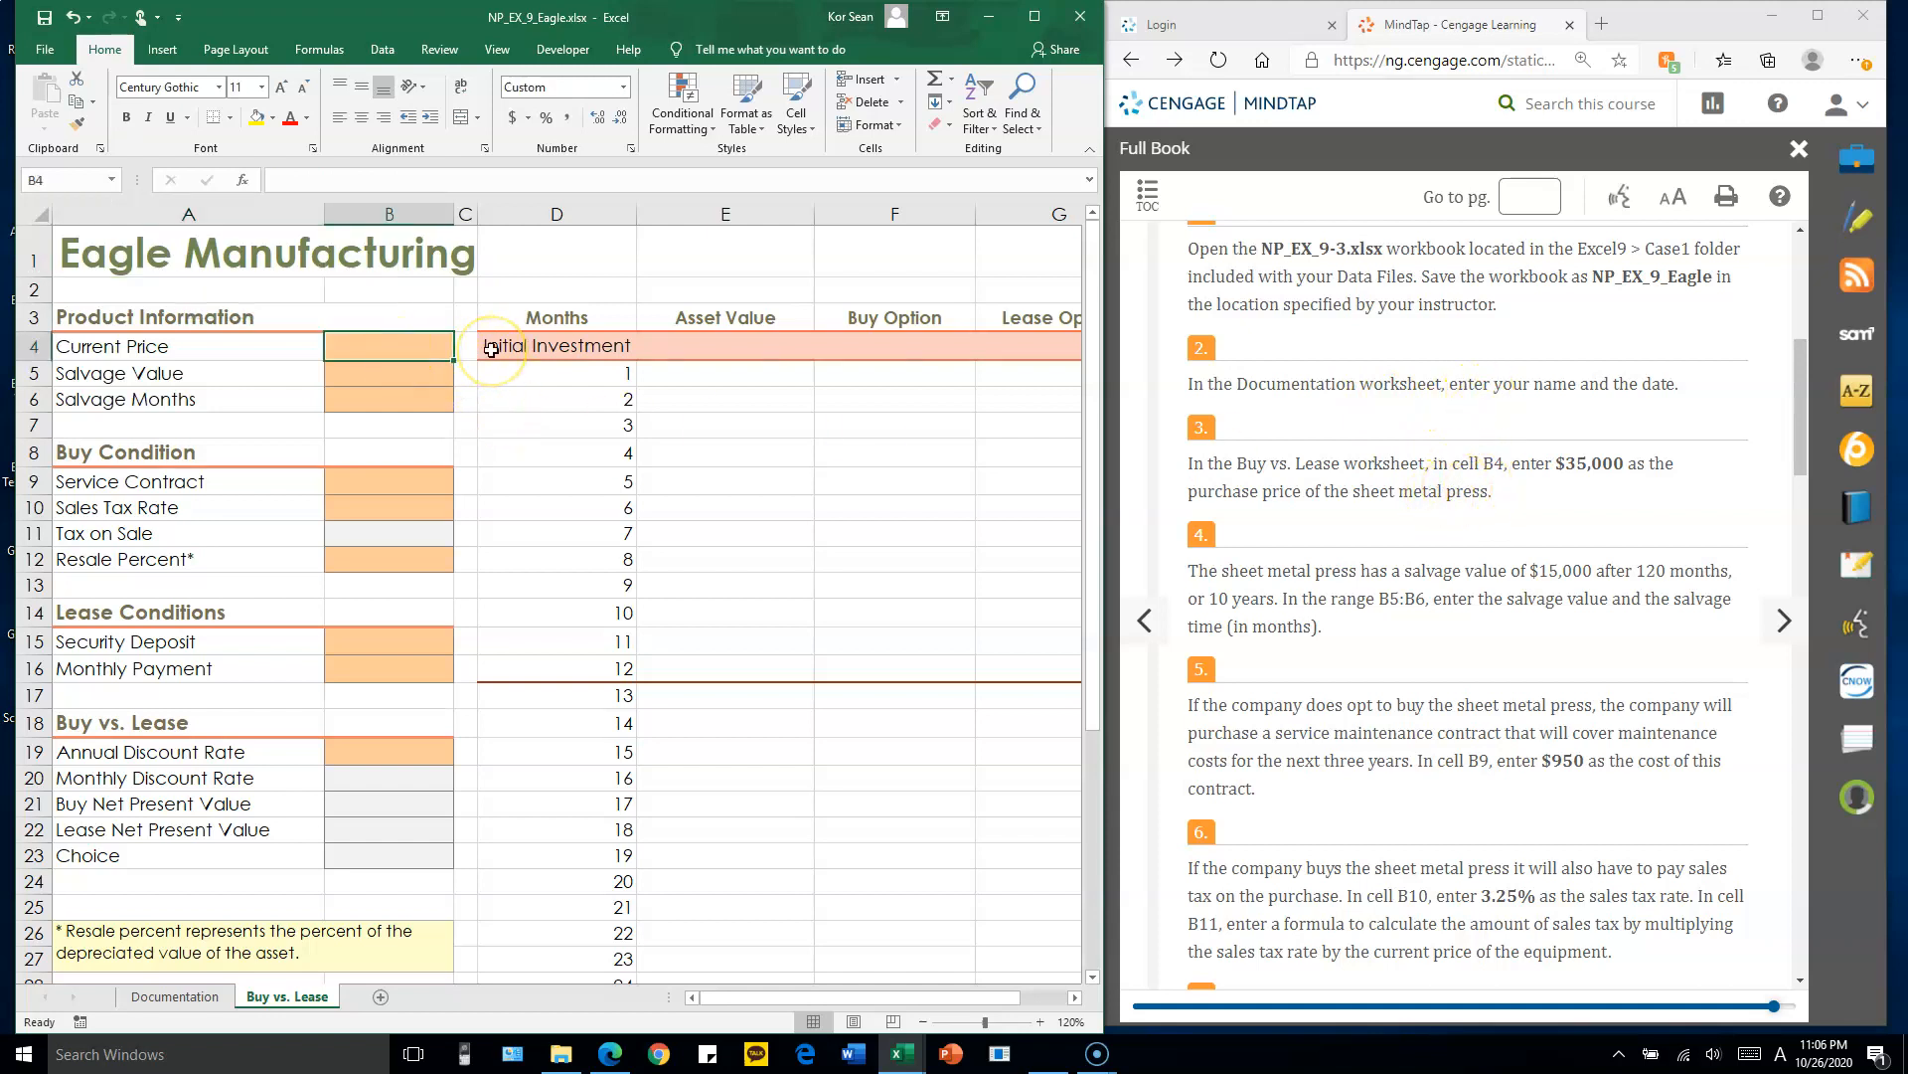
{"action": "type", "text": "35,000"}
{"action": "key", "text": "Return"}
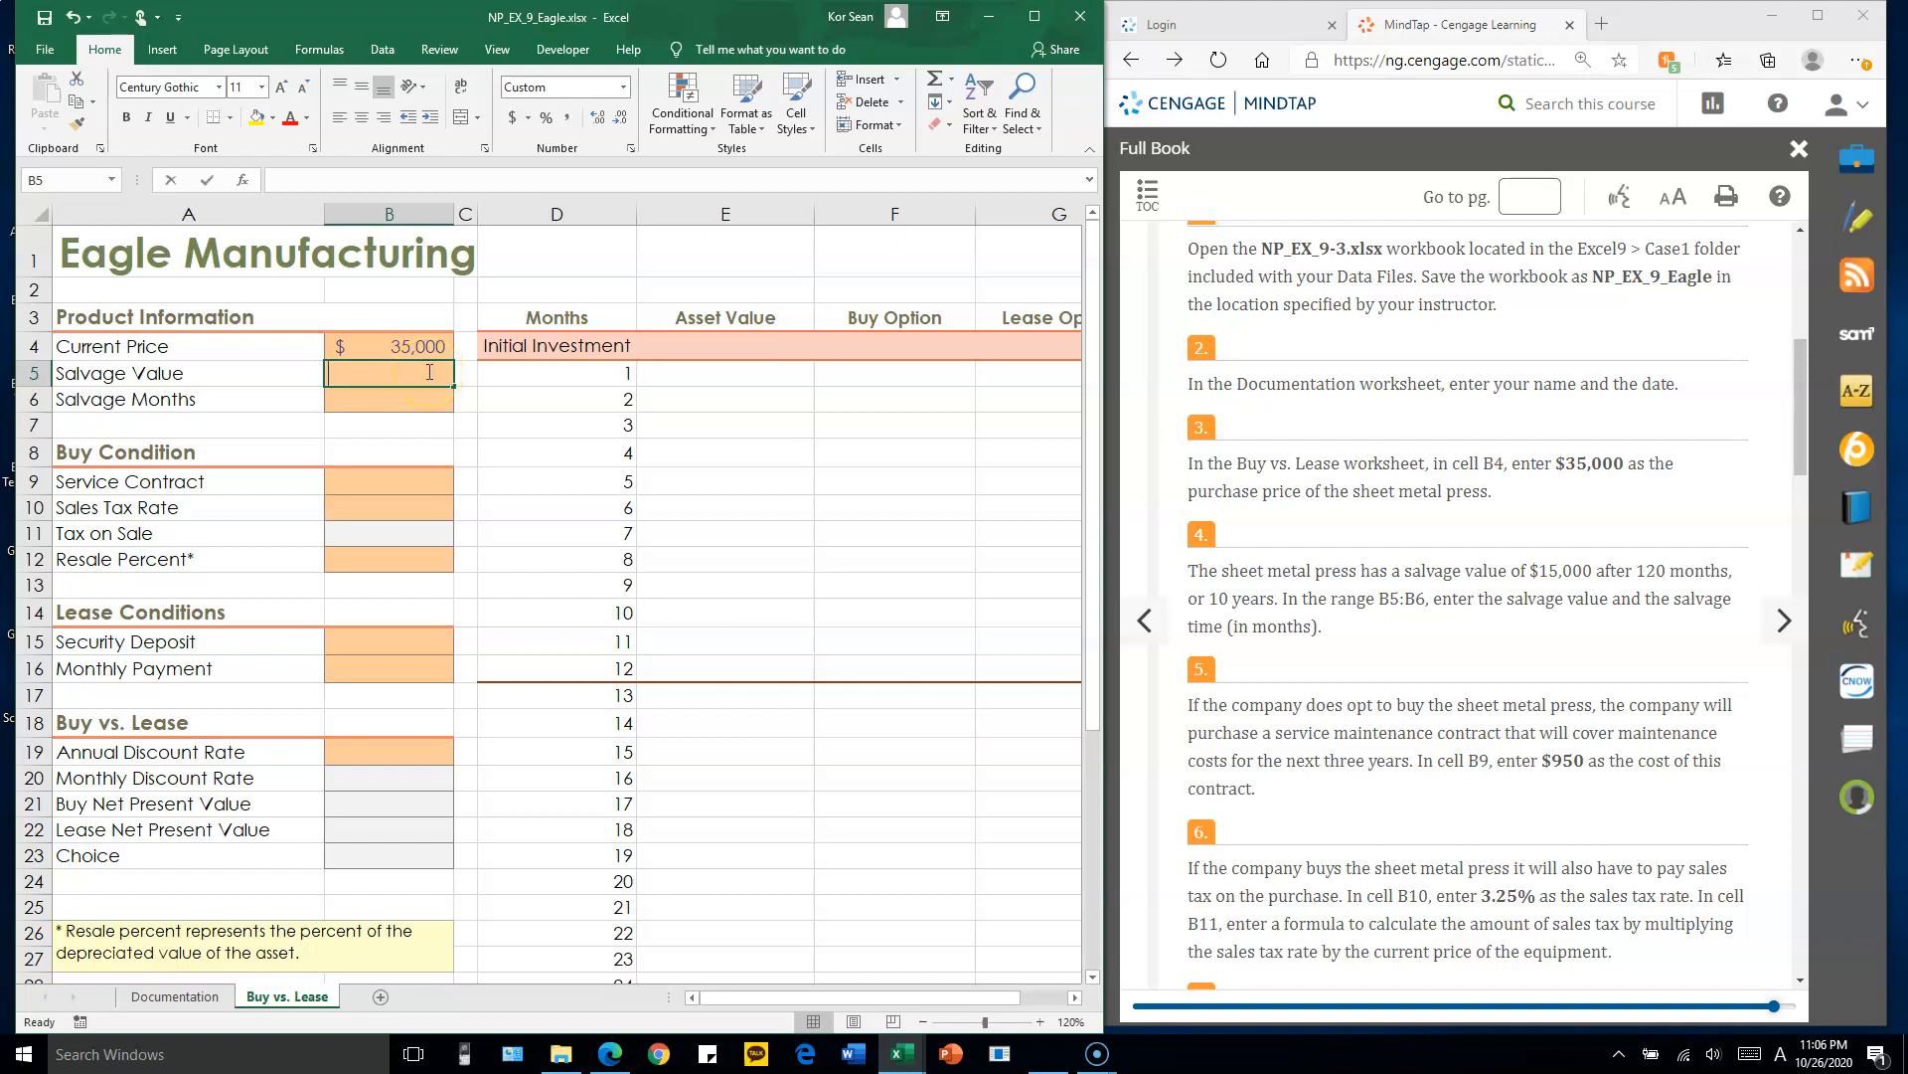
{"action": "type", "text": "15,000"}
{"action": "key", "text": "Return"}
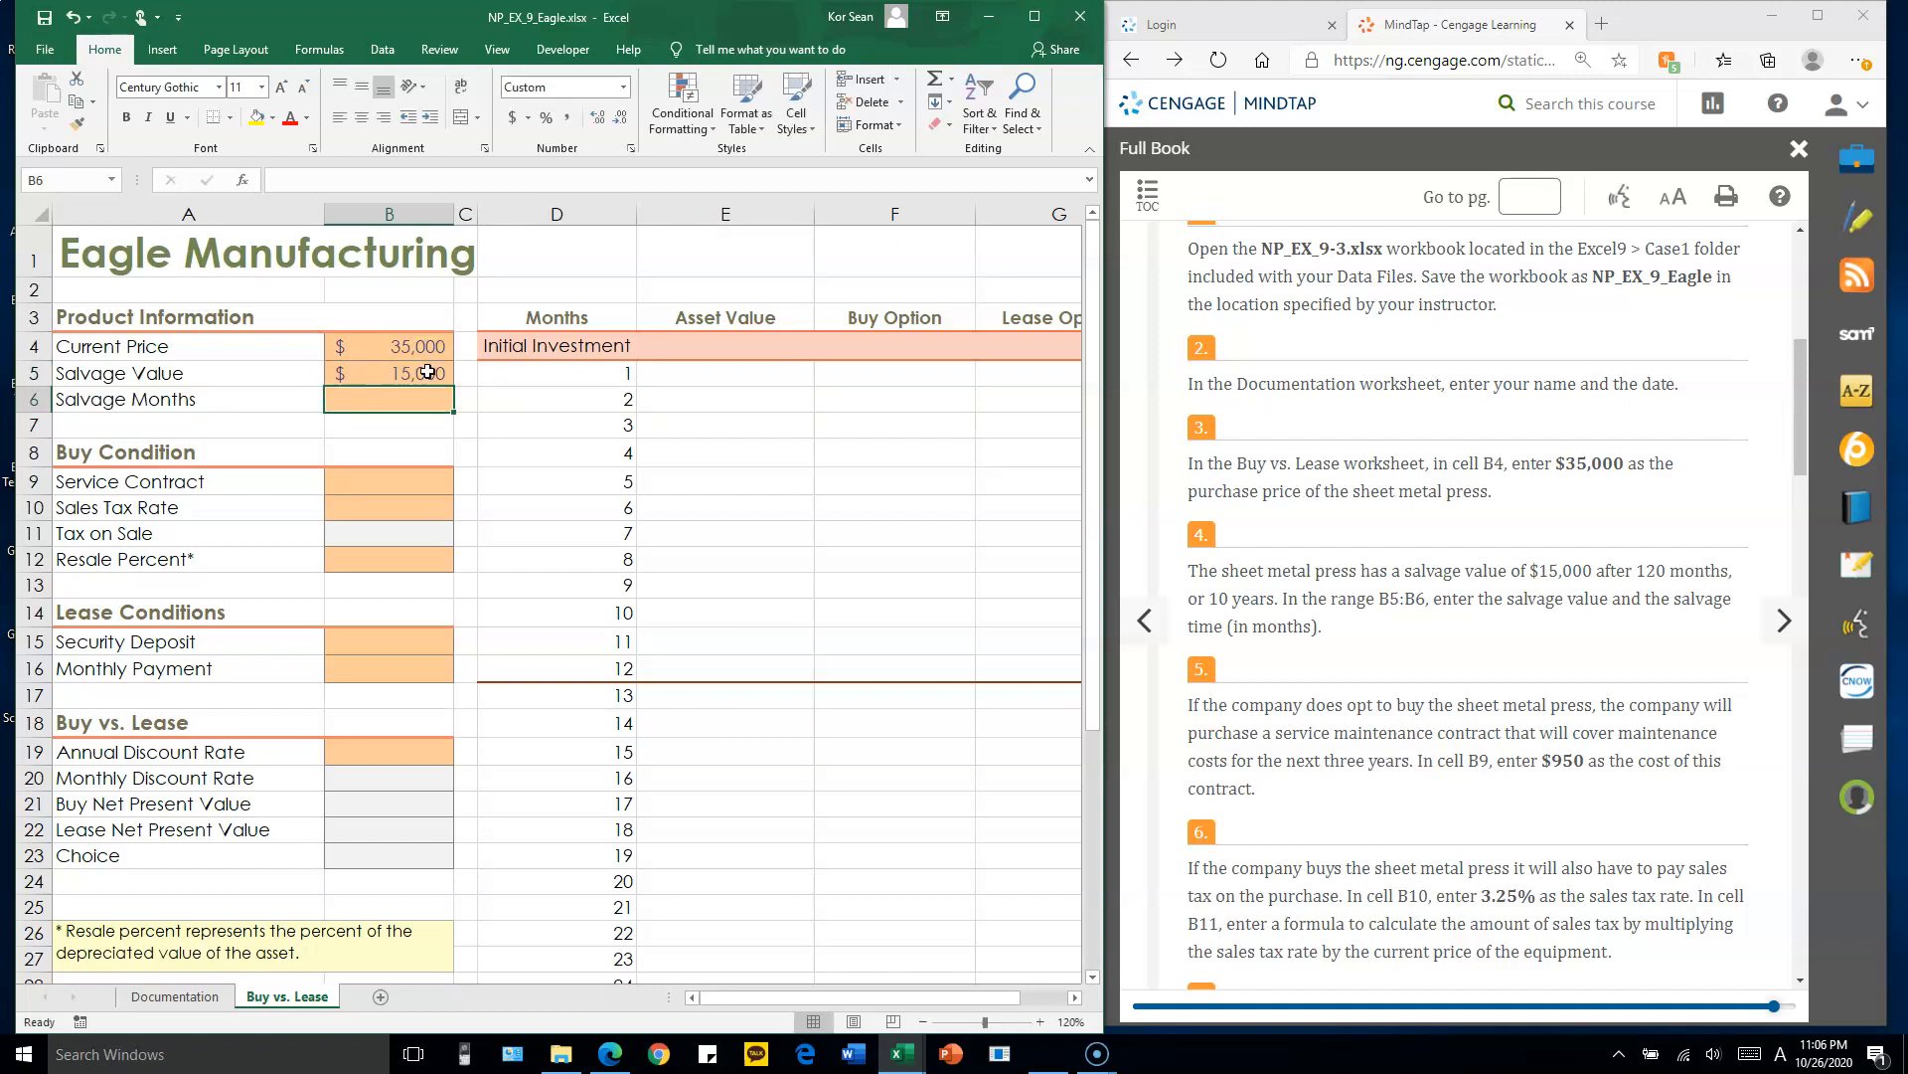
{"action": "type", "text": "120"}
{"action": "key", "text": "Return"}
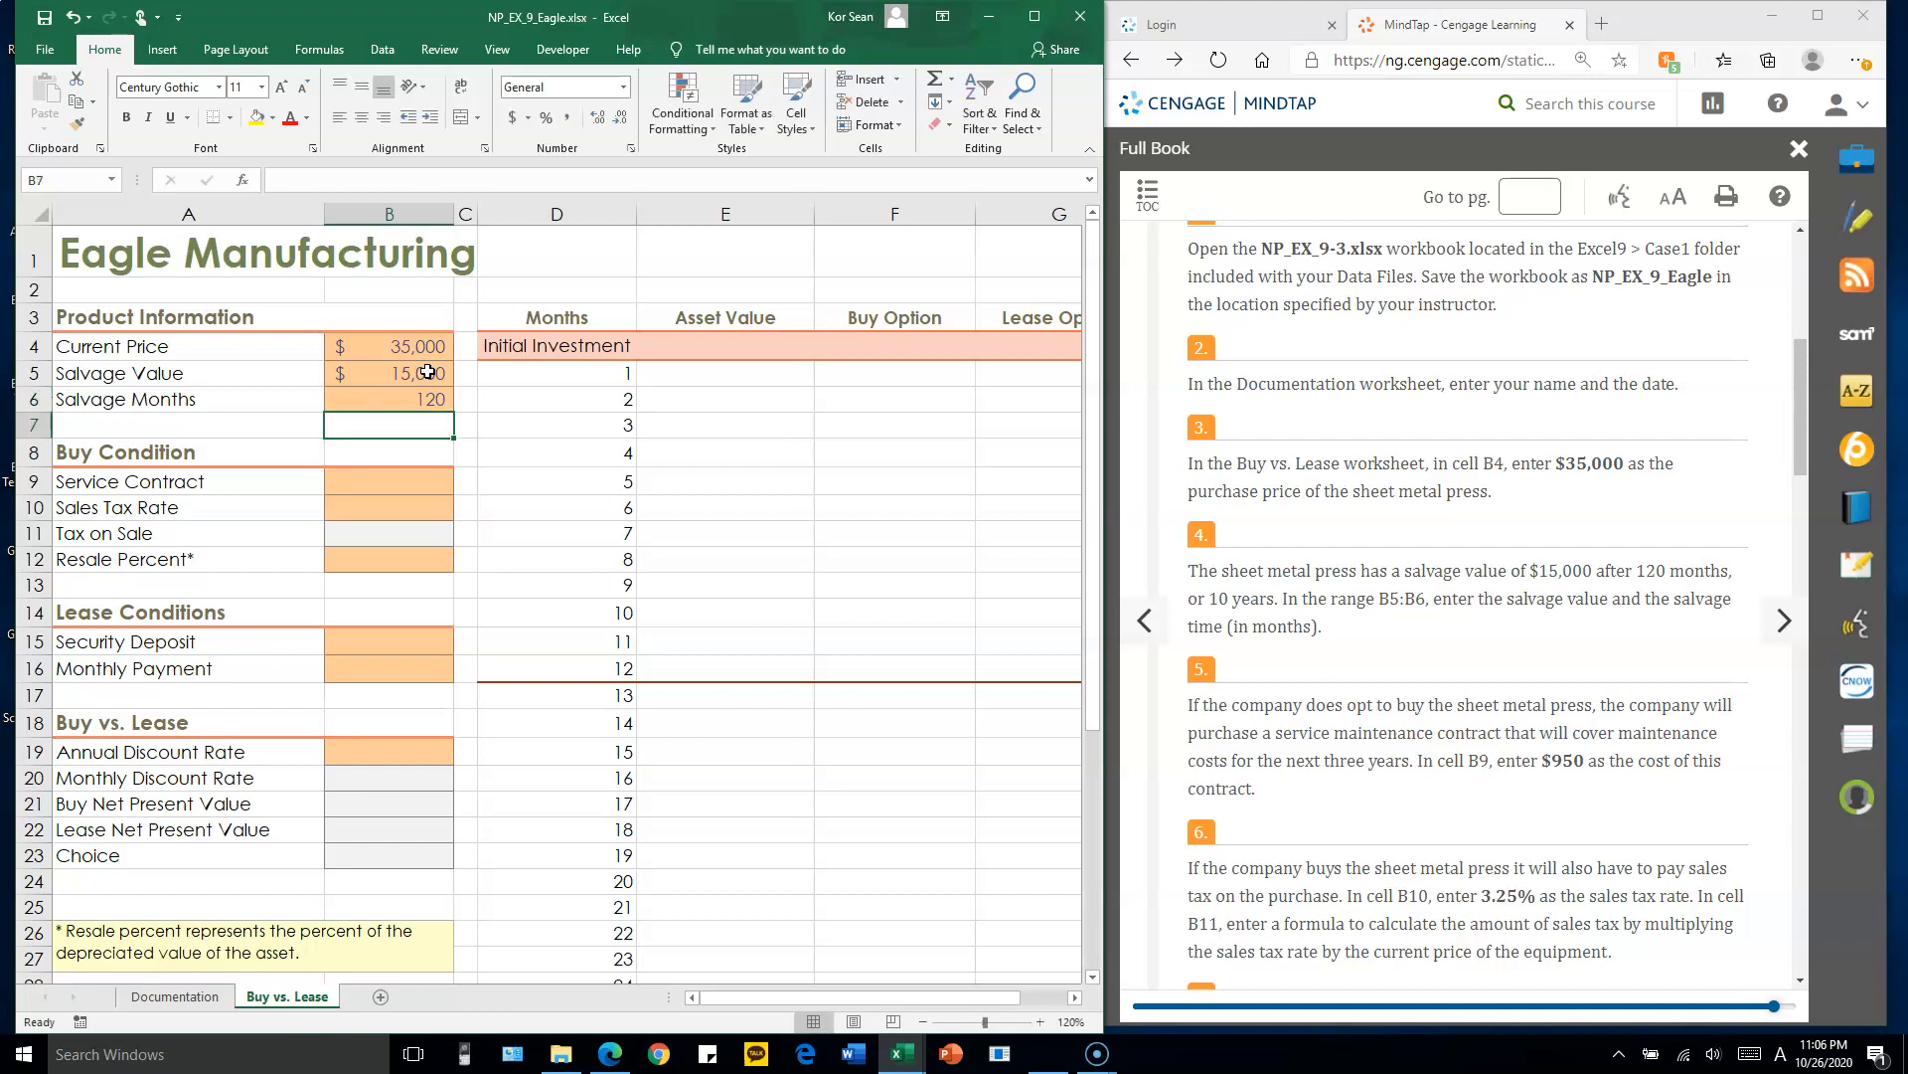
- Enter the service contract cost of 950 in B9 and the sales tax rate of 3.25% in B10
{"action": "left_click", "coordinate": [1390, 684]}
{"action": "scroll", "coordinate": [1392, 684], "scroll_direction": "down", "scroll_amount": 3}
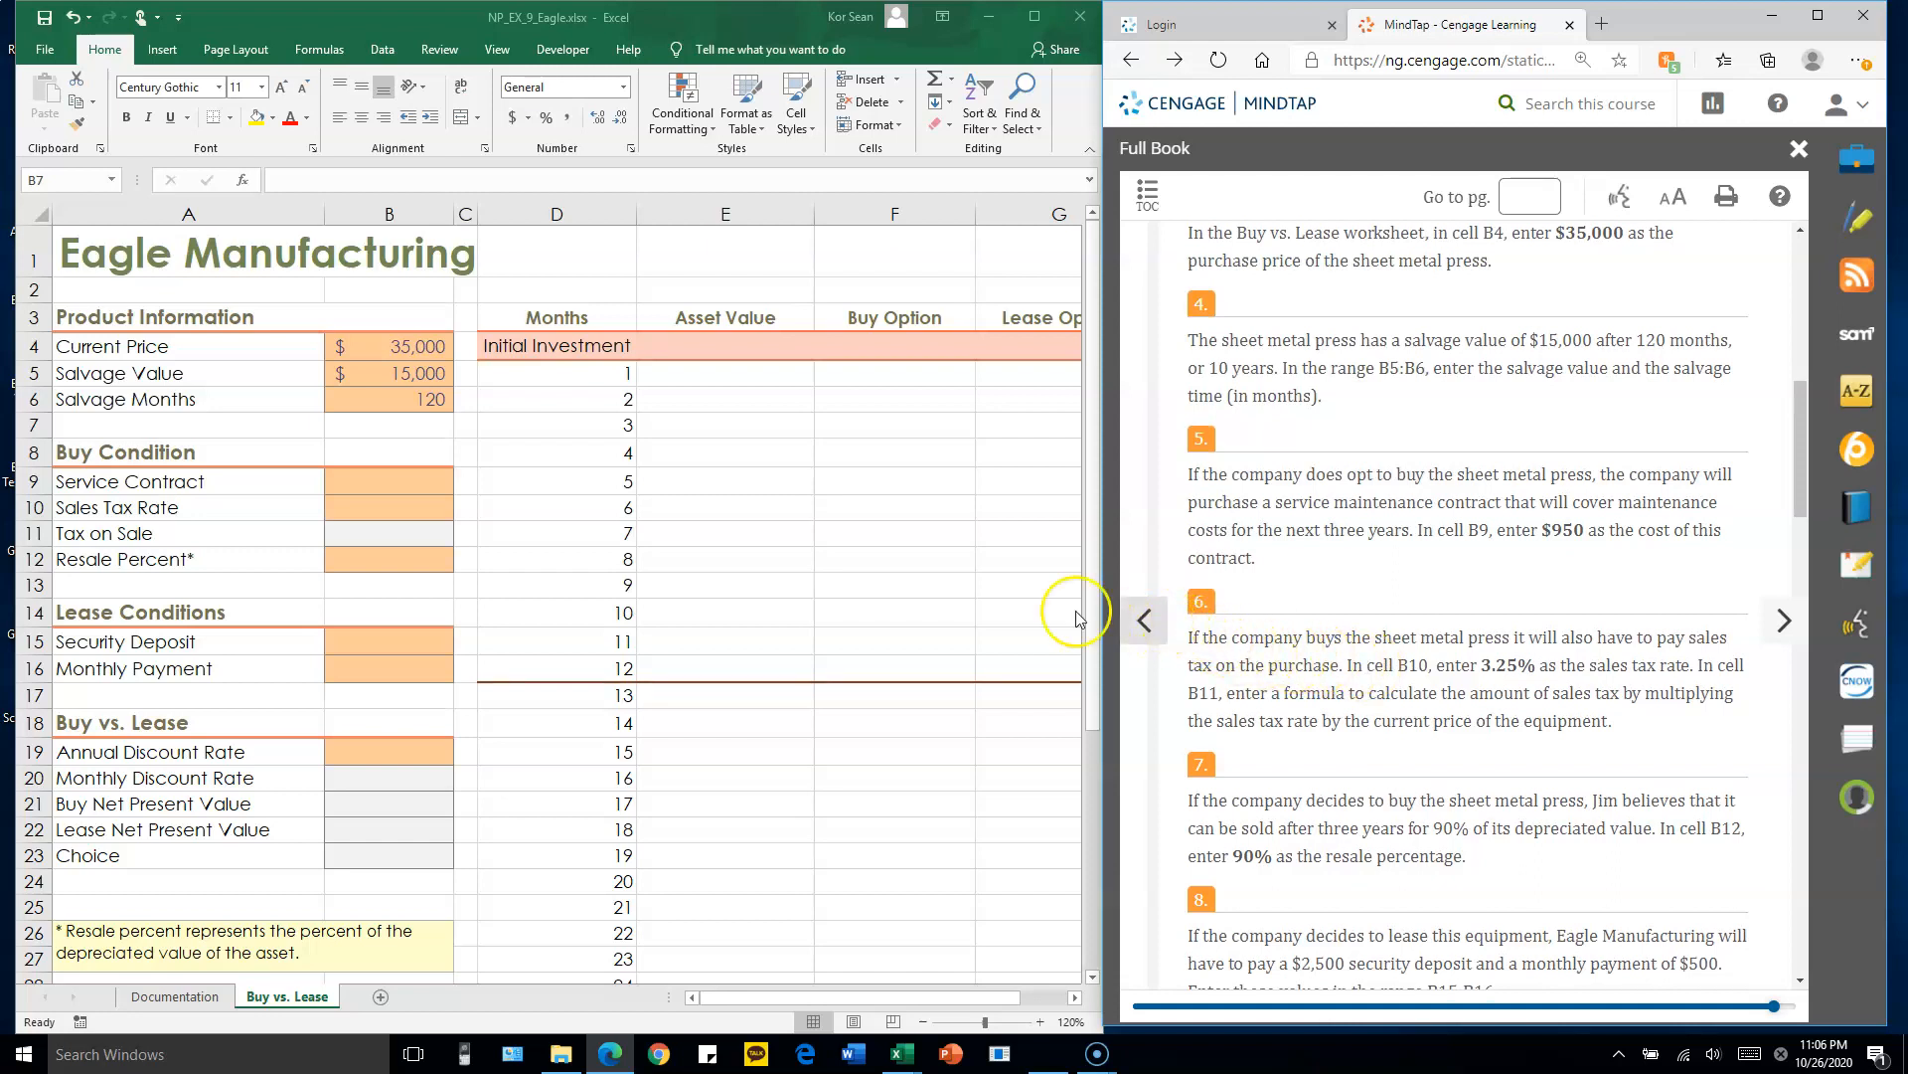
{"action": "left_click", "coordinate": [399, 481]}
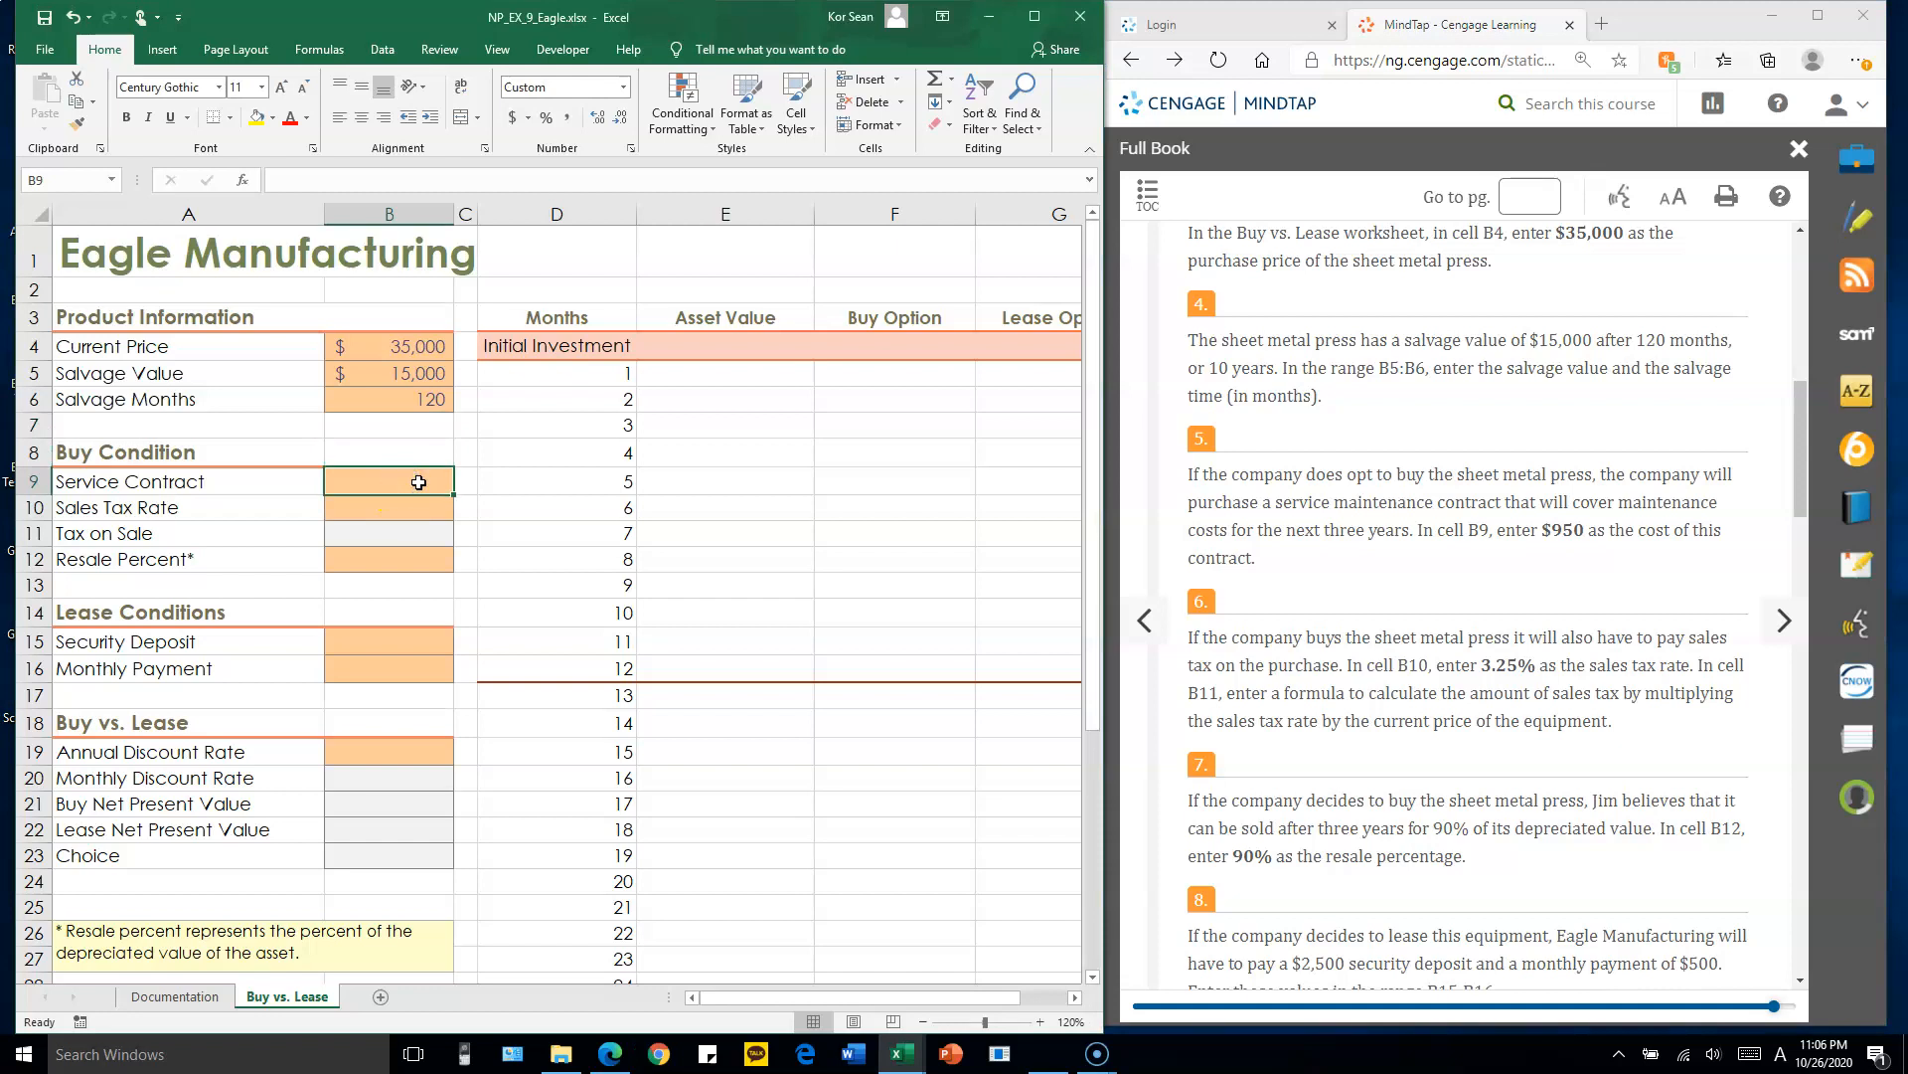
{"action": "type", "text": "950"}
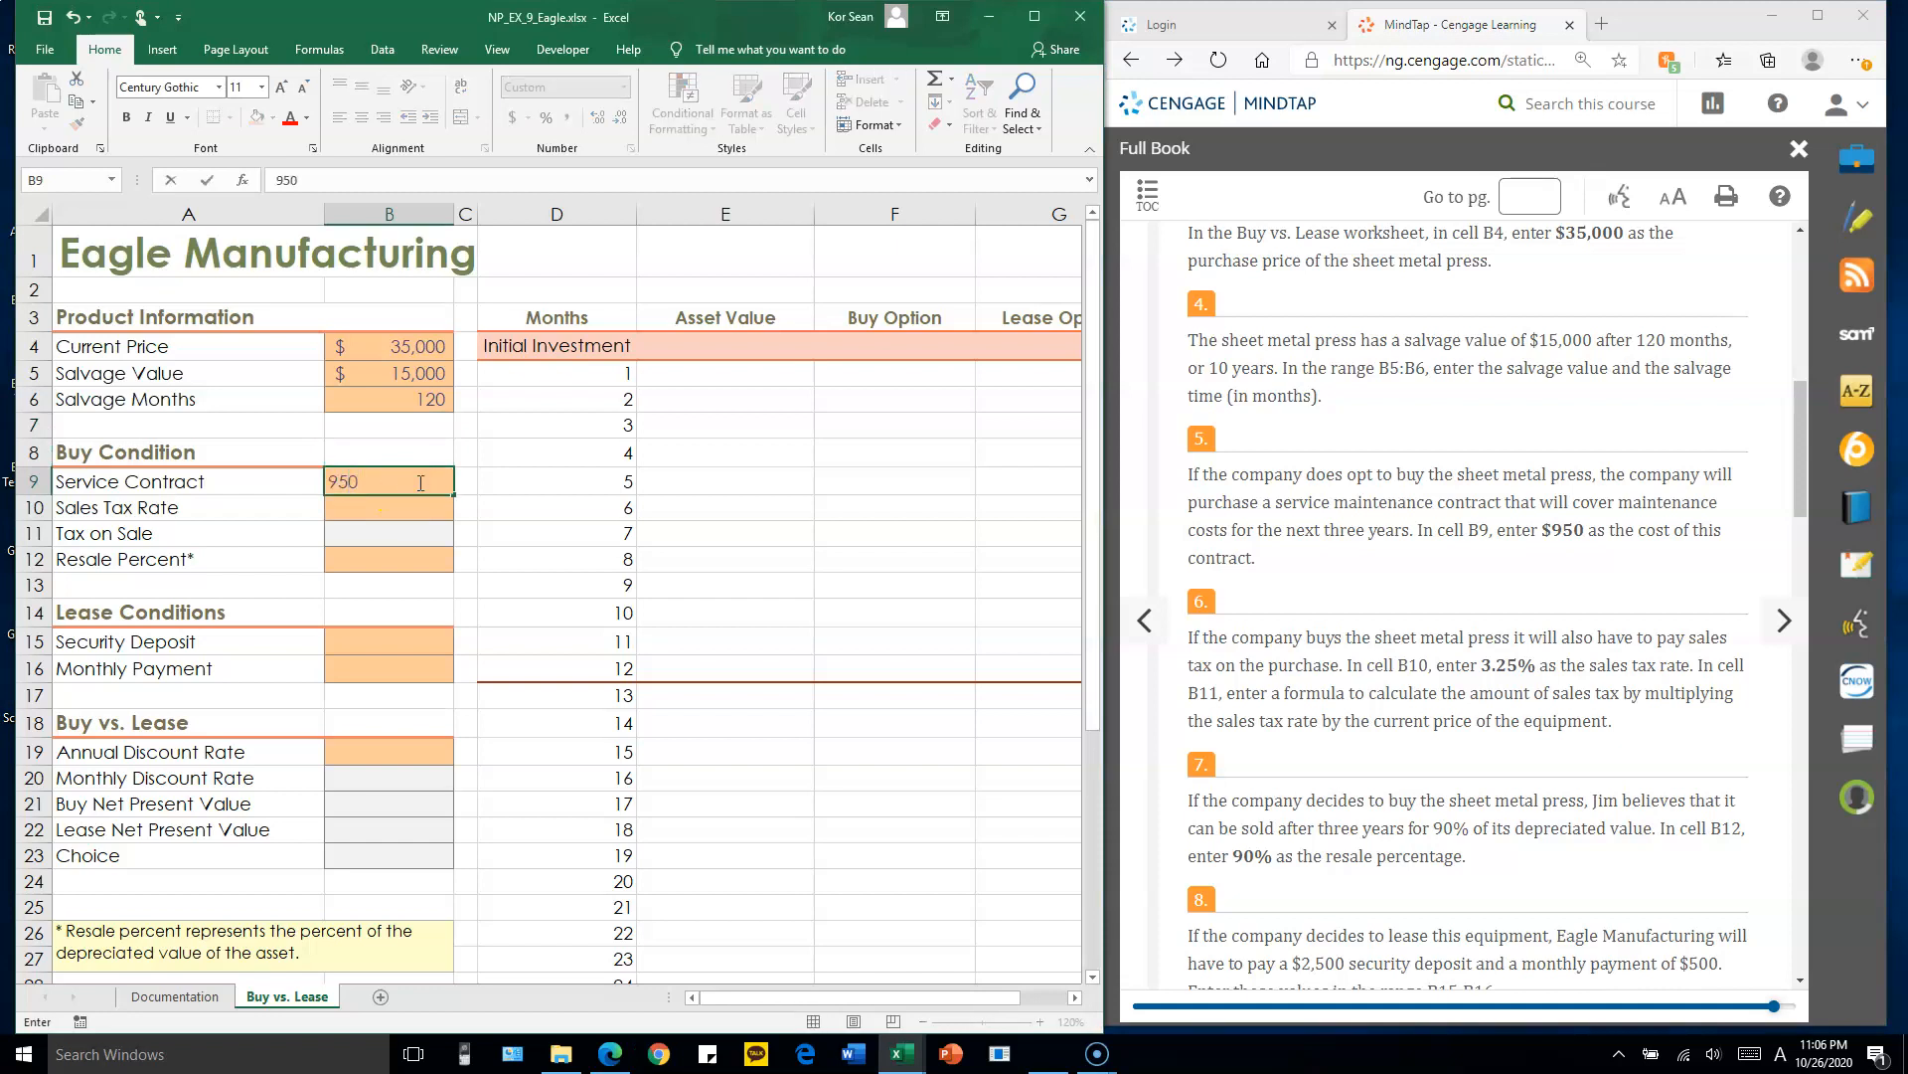
{"action": "key", "text": "Return"}
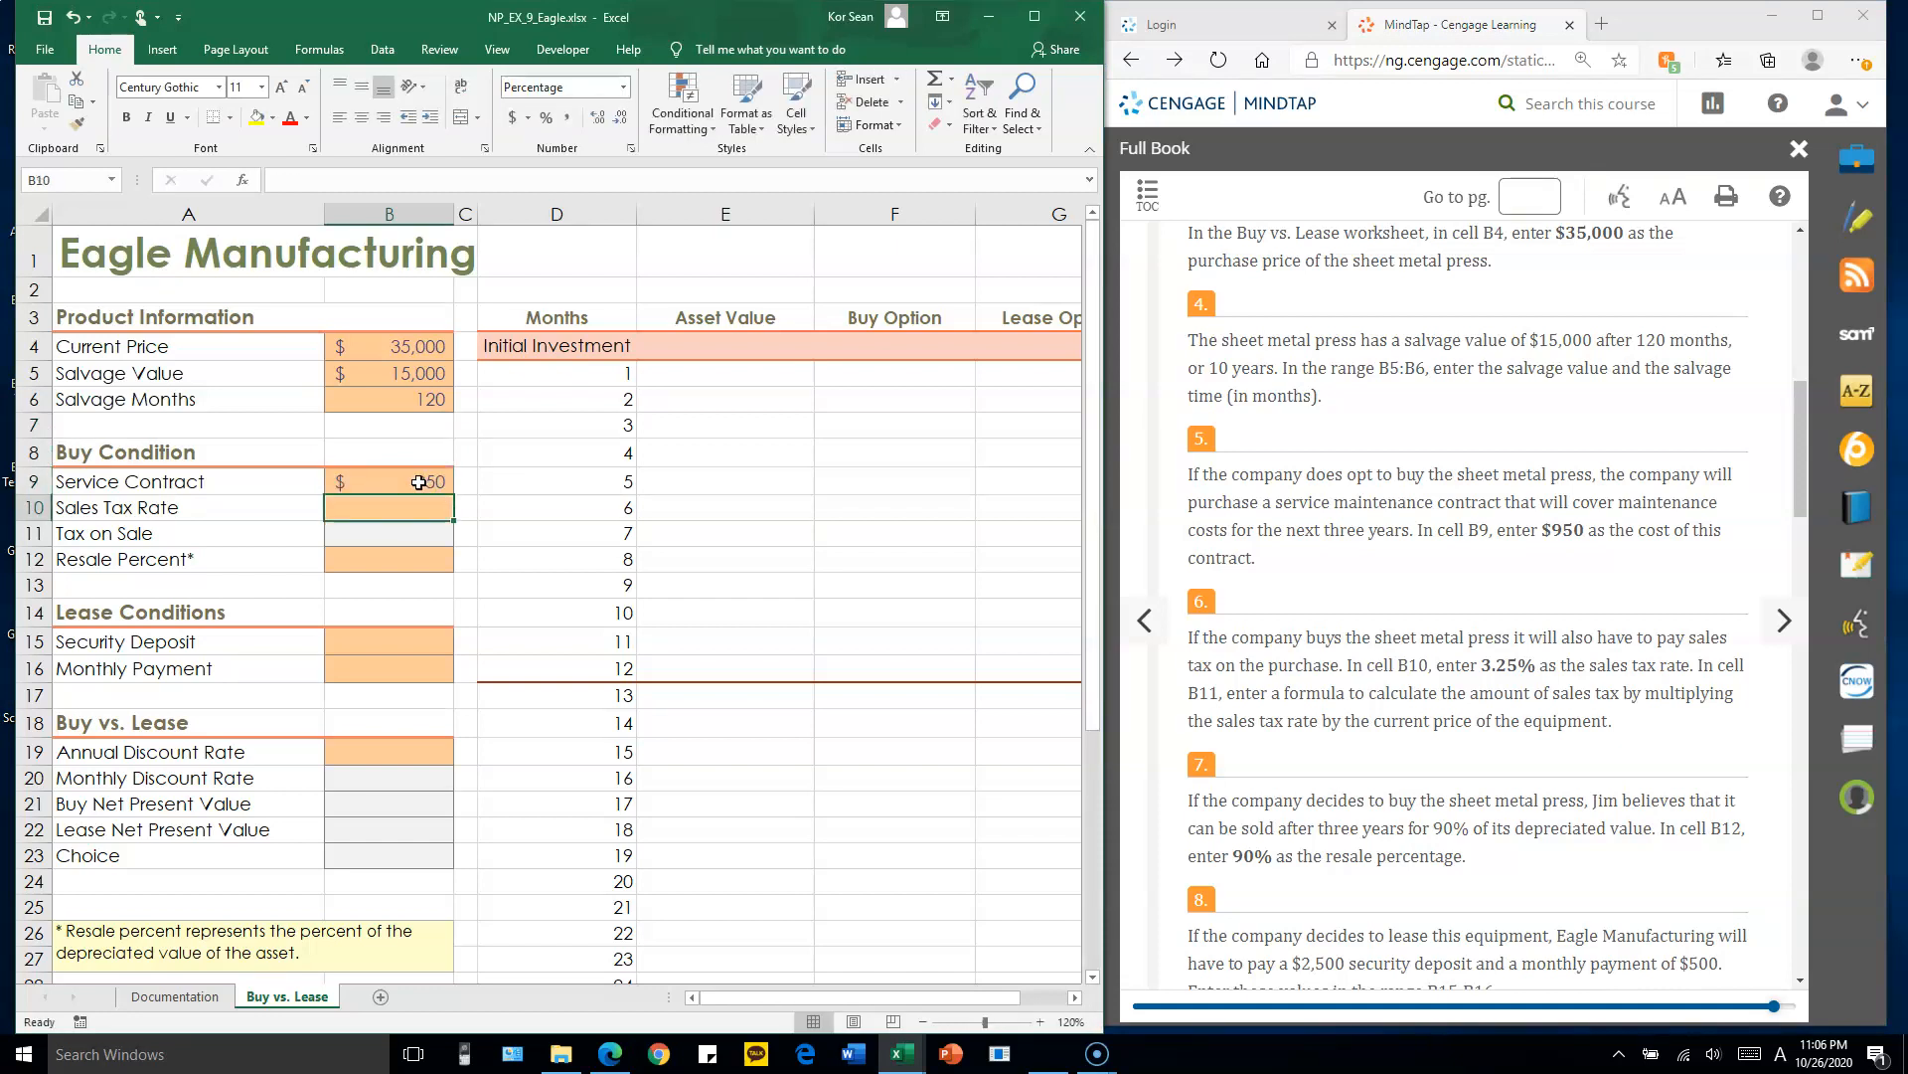
{"action": "left_click", "coordinate": [416, 504]}
{"action": "type", "text": "3.25"}
{"action": "key", "text": "Return"}
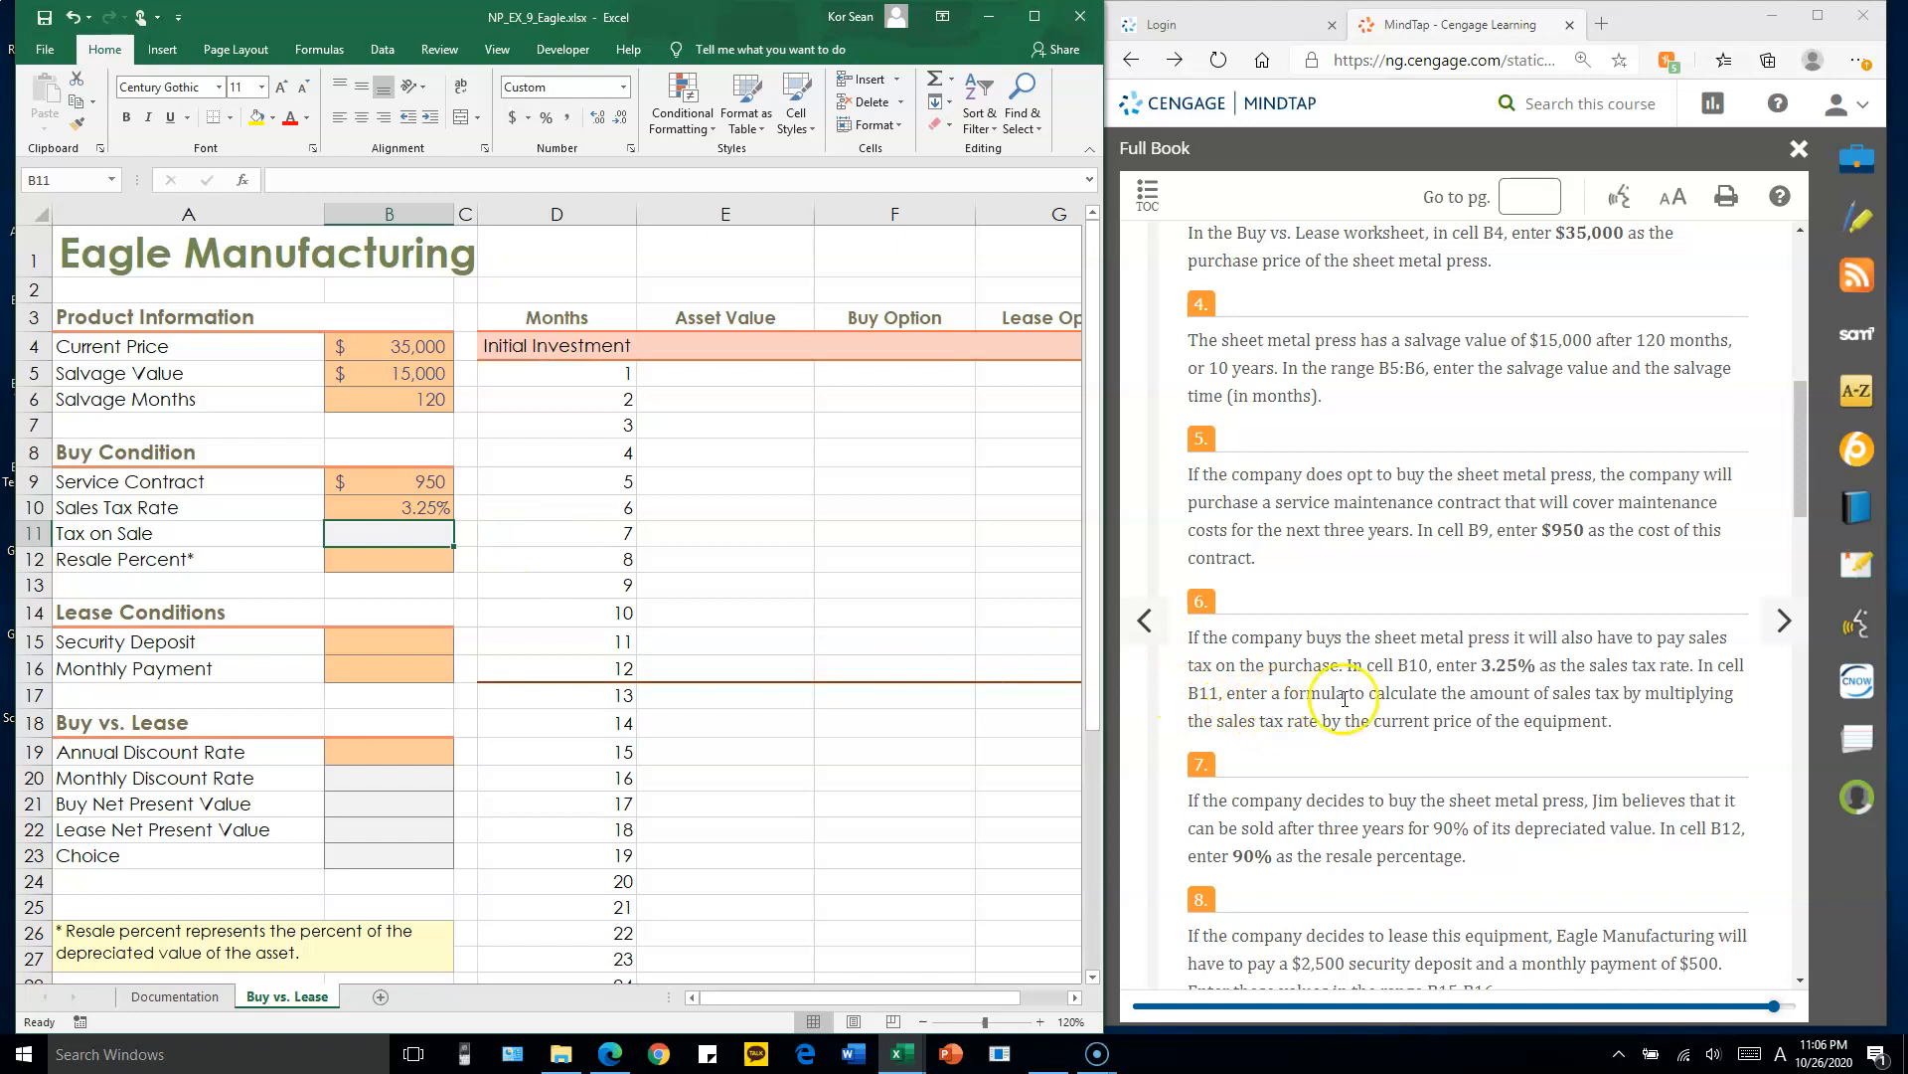
- Calculate the tax on sale in B11 with the formula =B4*B10
{"action": "type", "text": "="}
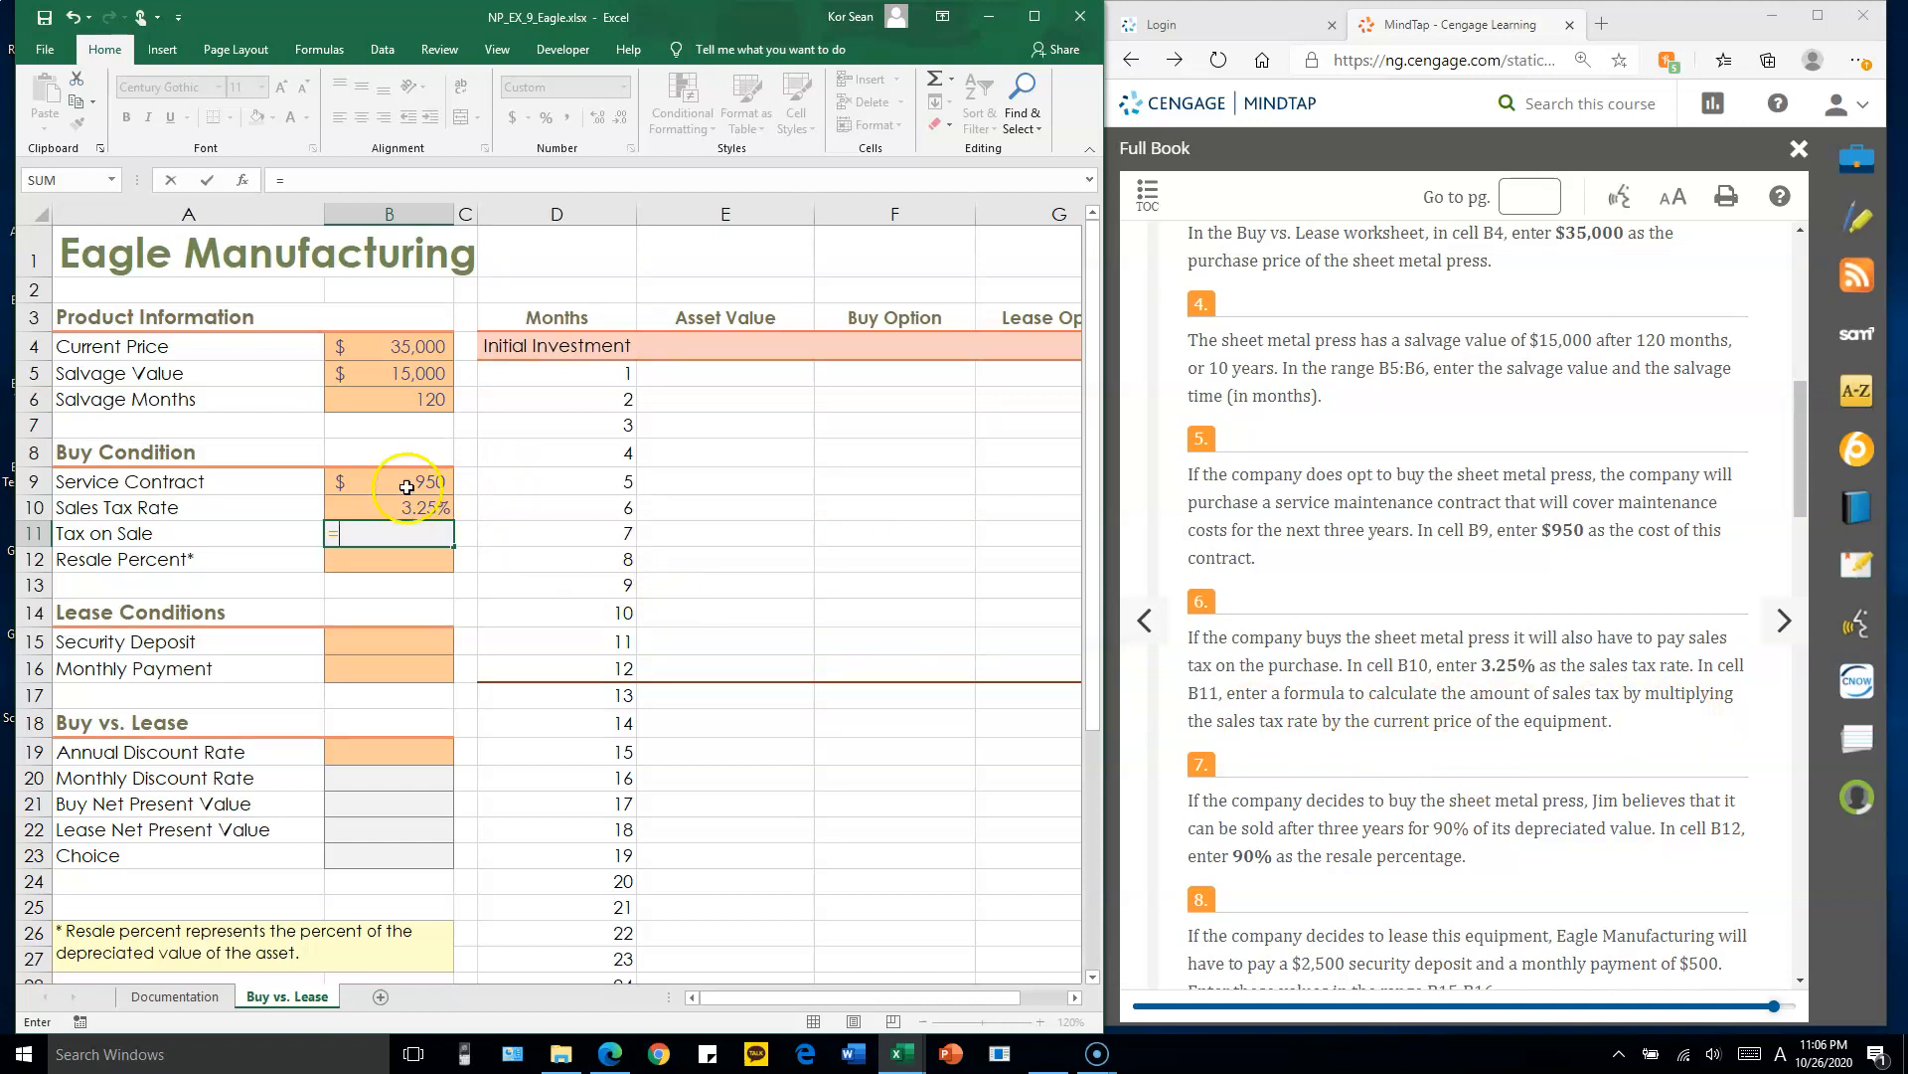
{"action": "left_click", "coordinate": [406, 345]}
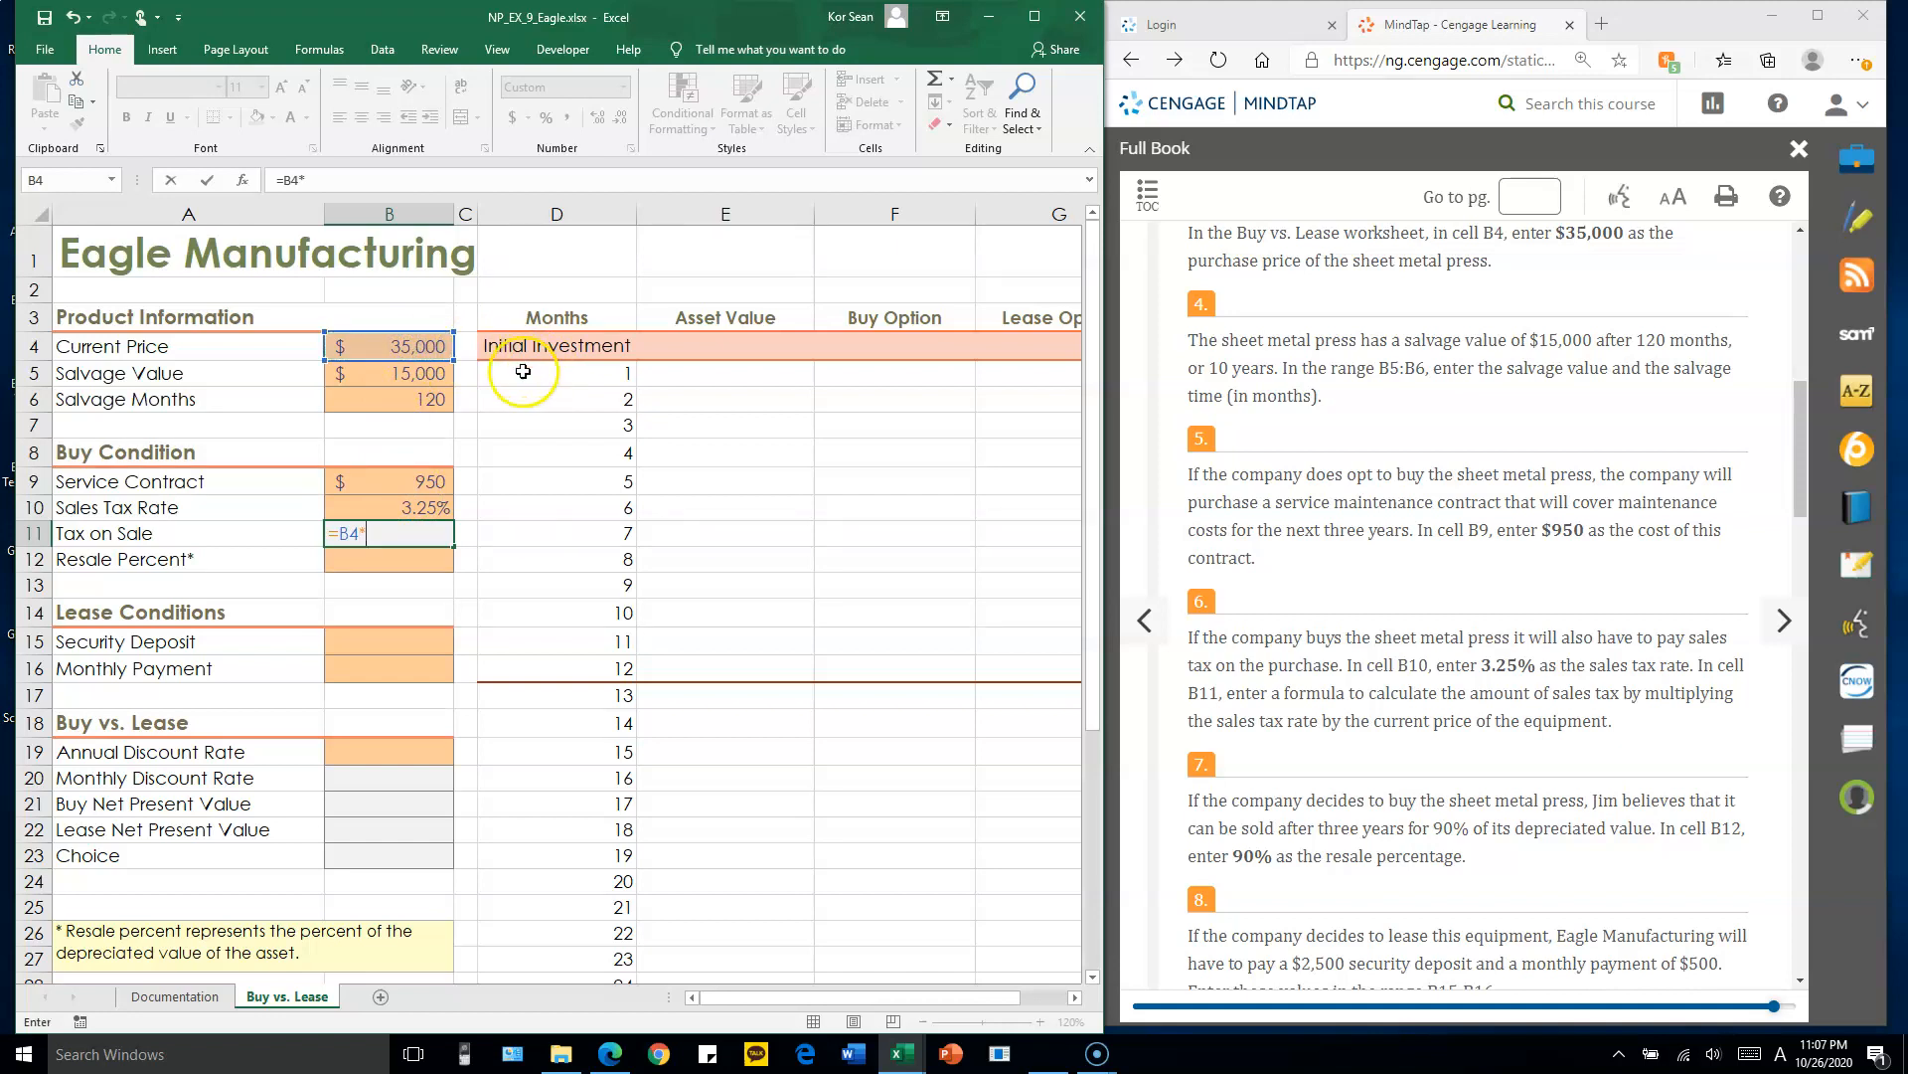
{"action": "left_click", "coordinate": [408, 508]}
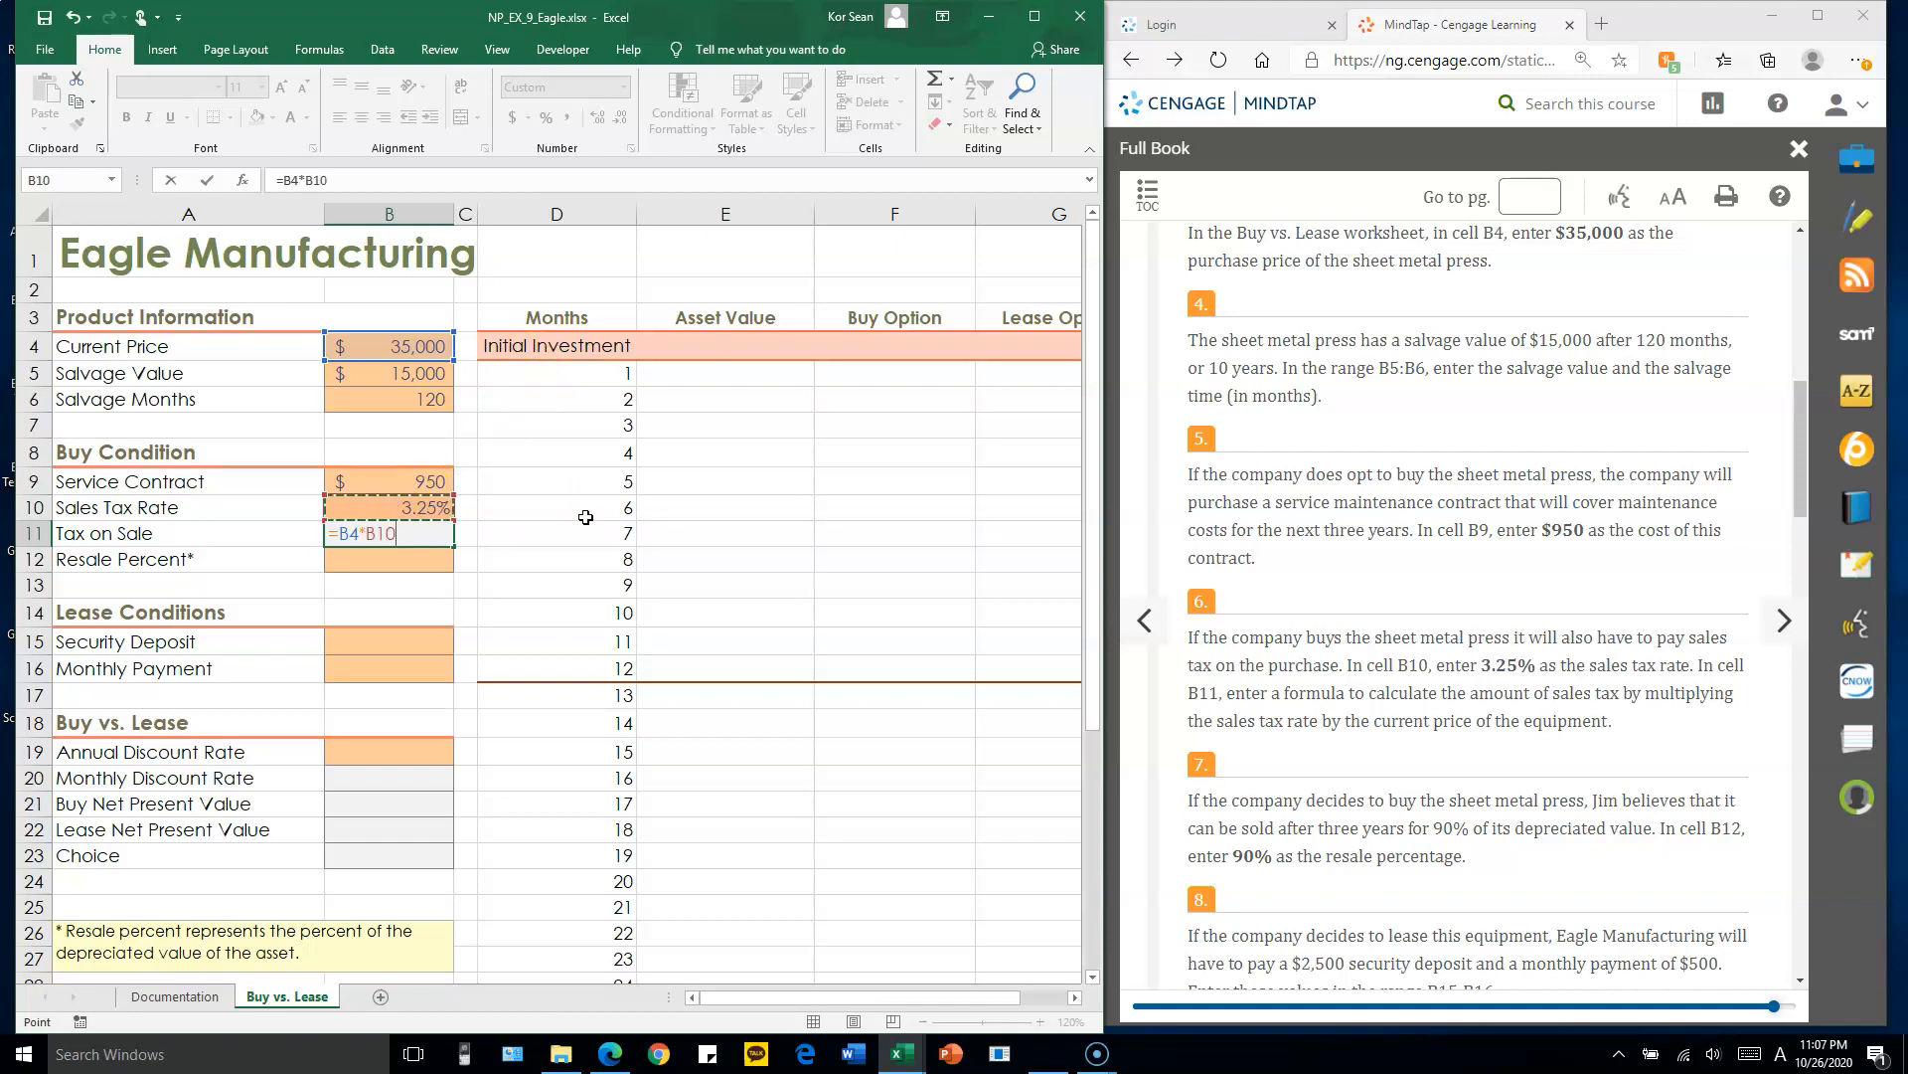
{"action": "key", "text": "Return"}
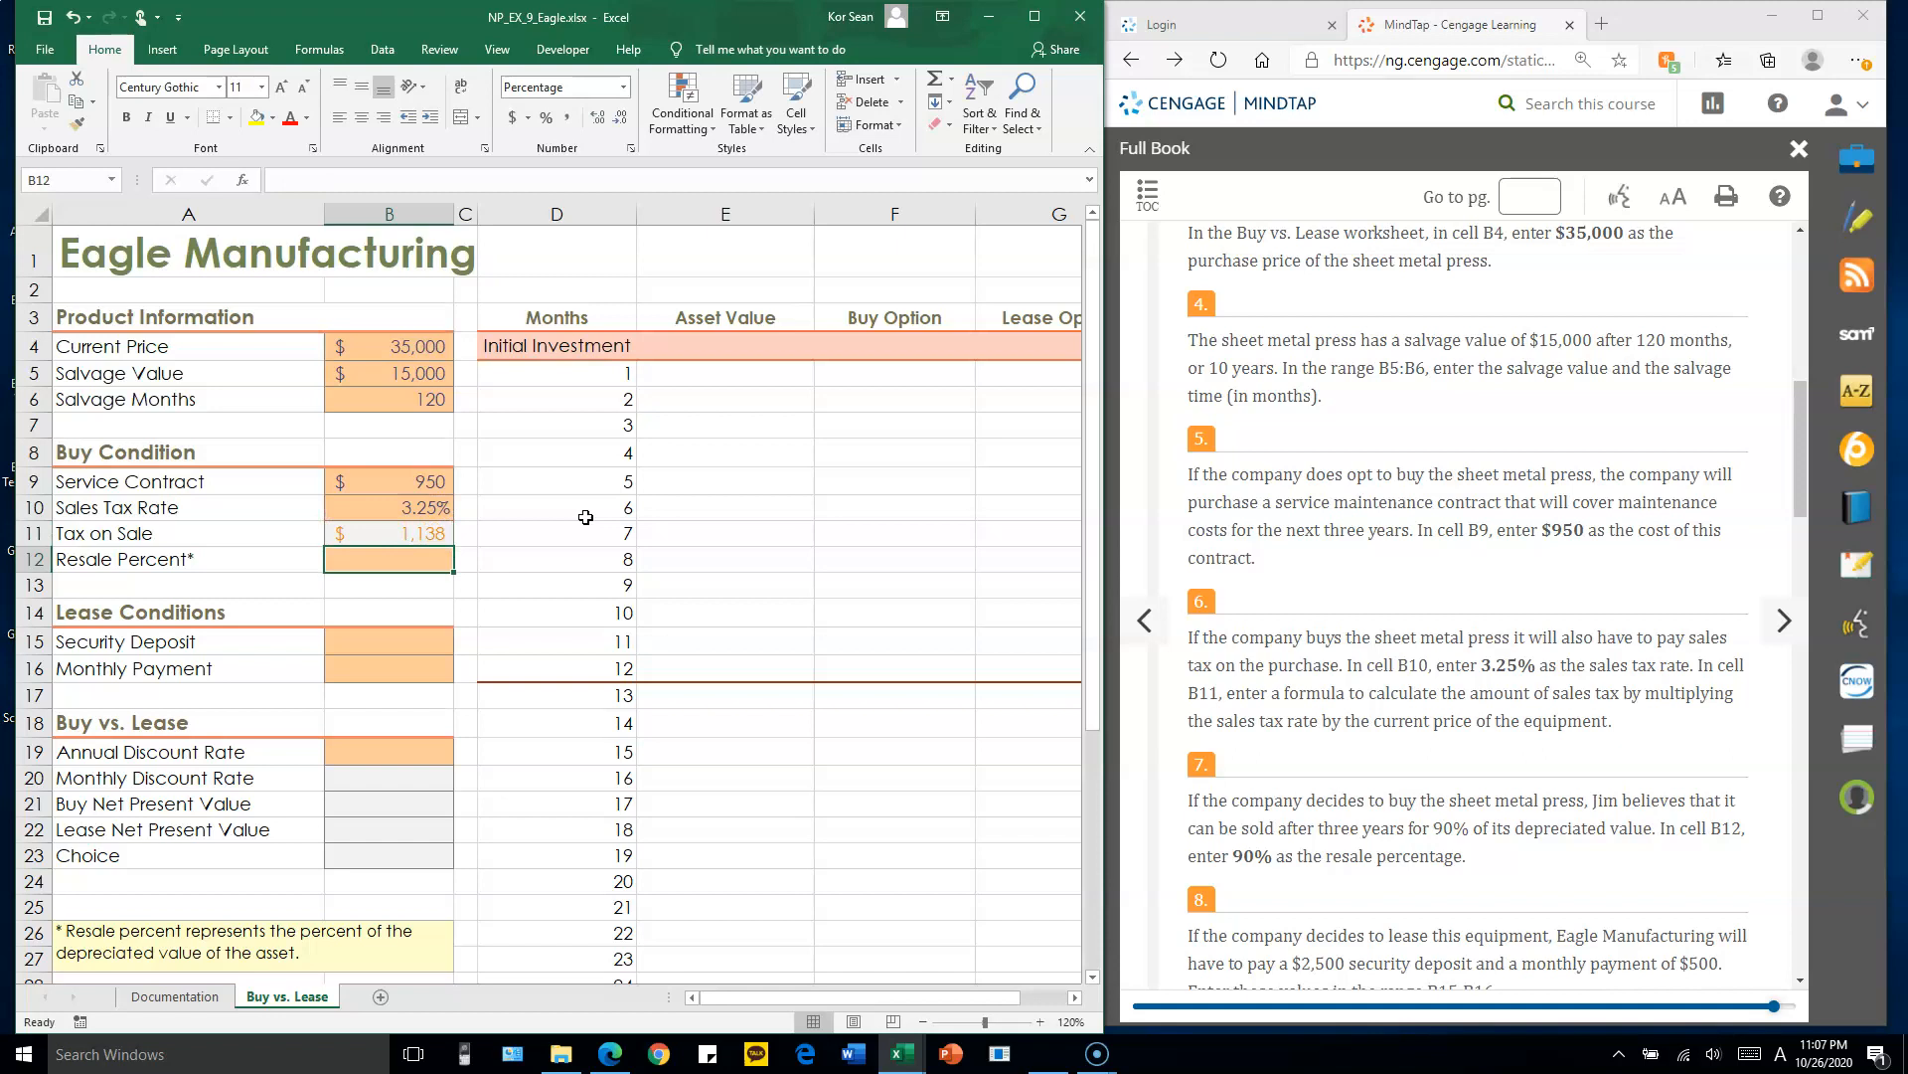
- Enter 90% as the resale percent in B12, following instruction 7
{"action": "left_click", "coordinate": [1382, 709]}
{"action": "scroll", "coordinate": [1381, 709], "scroll_direction": "down", "scroll_amount": 1}
{"action": "scroll", "coordinate": [1382, 710], "scroll_direction": "down", "scroll_amount": 3}
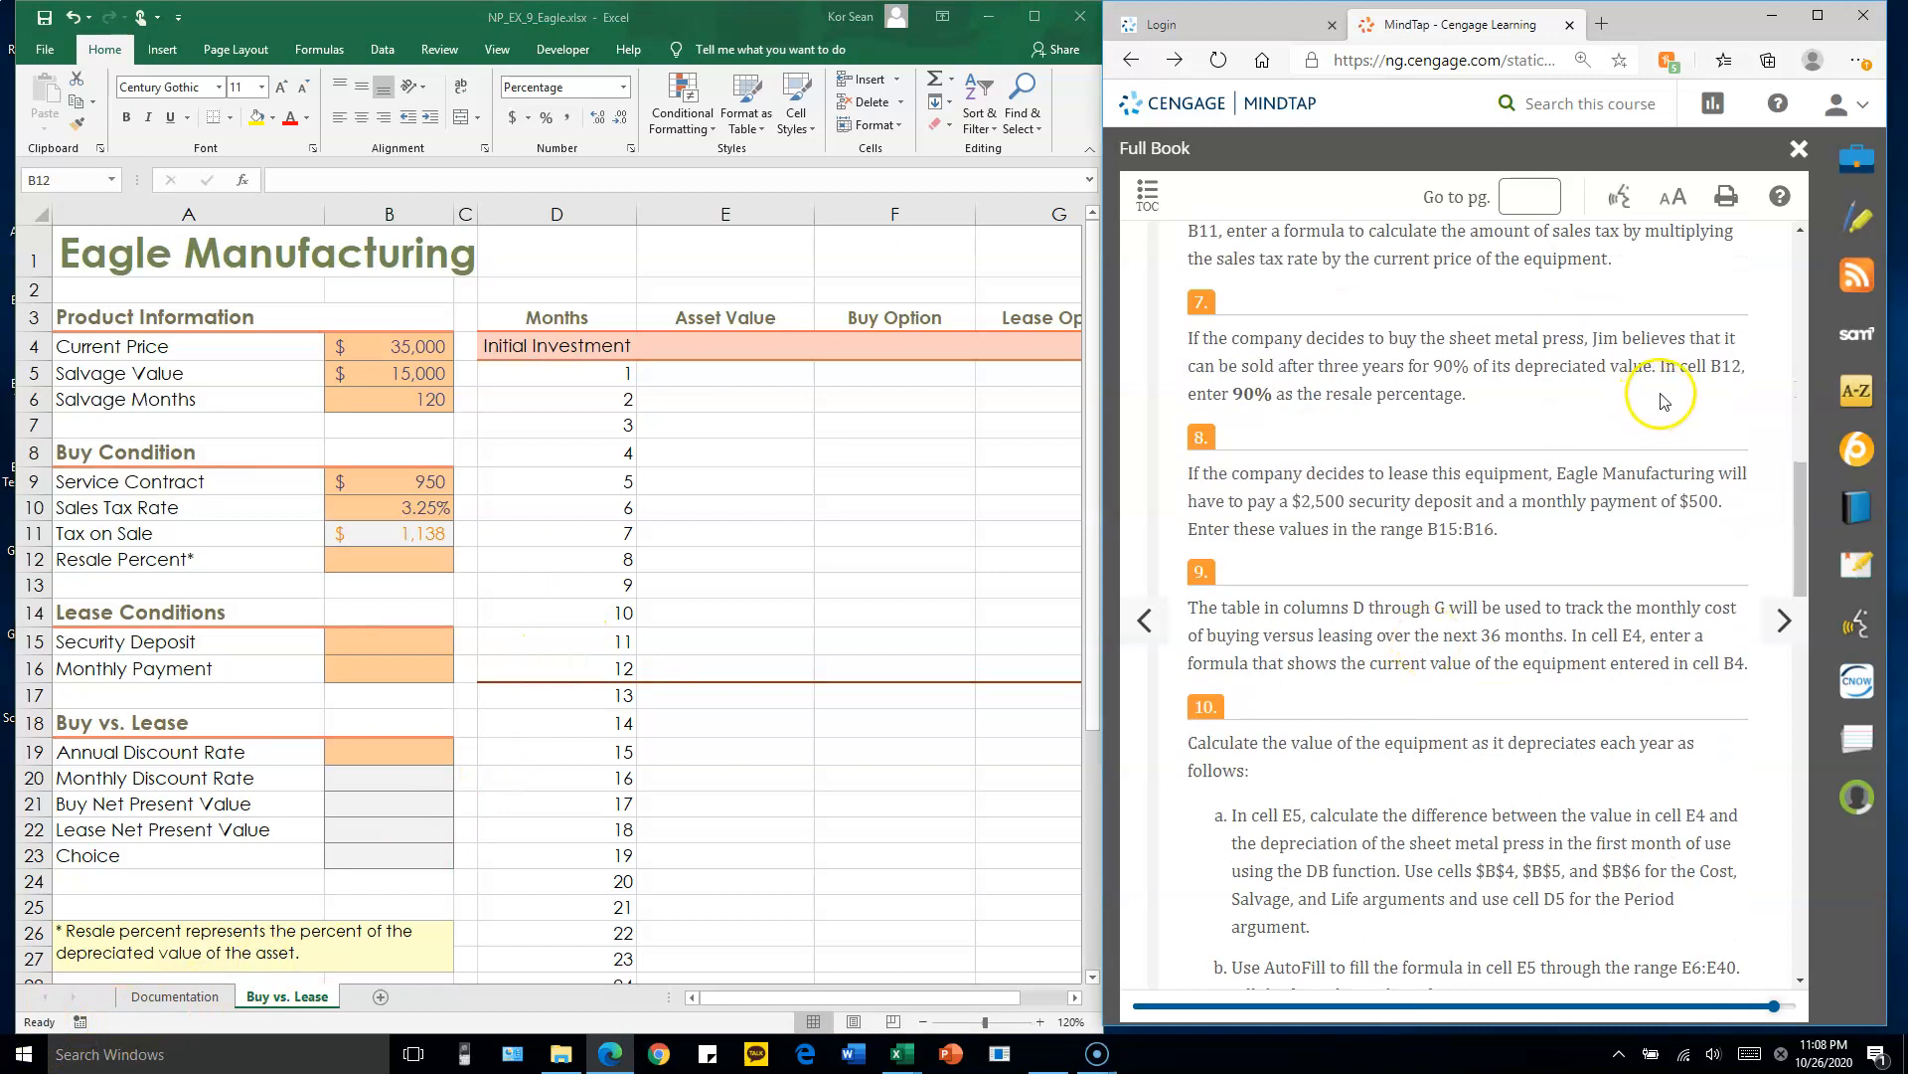
{"action": "left_click", "coordinate": [417, 559]}
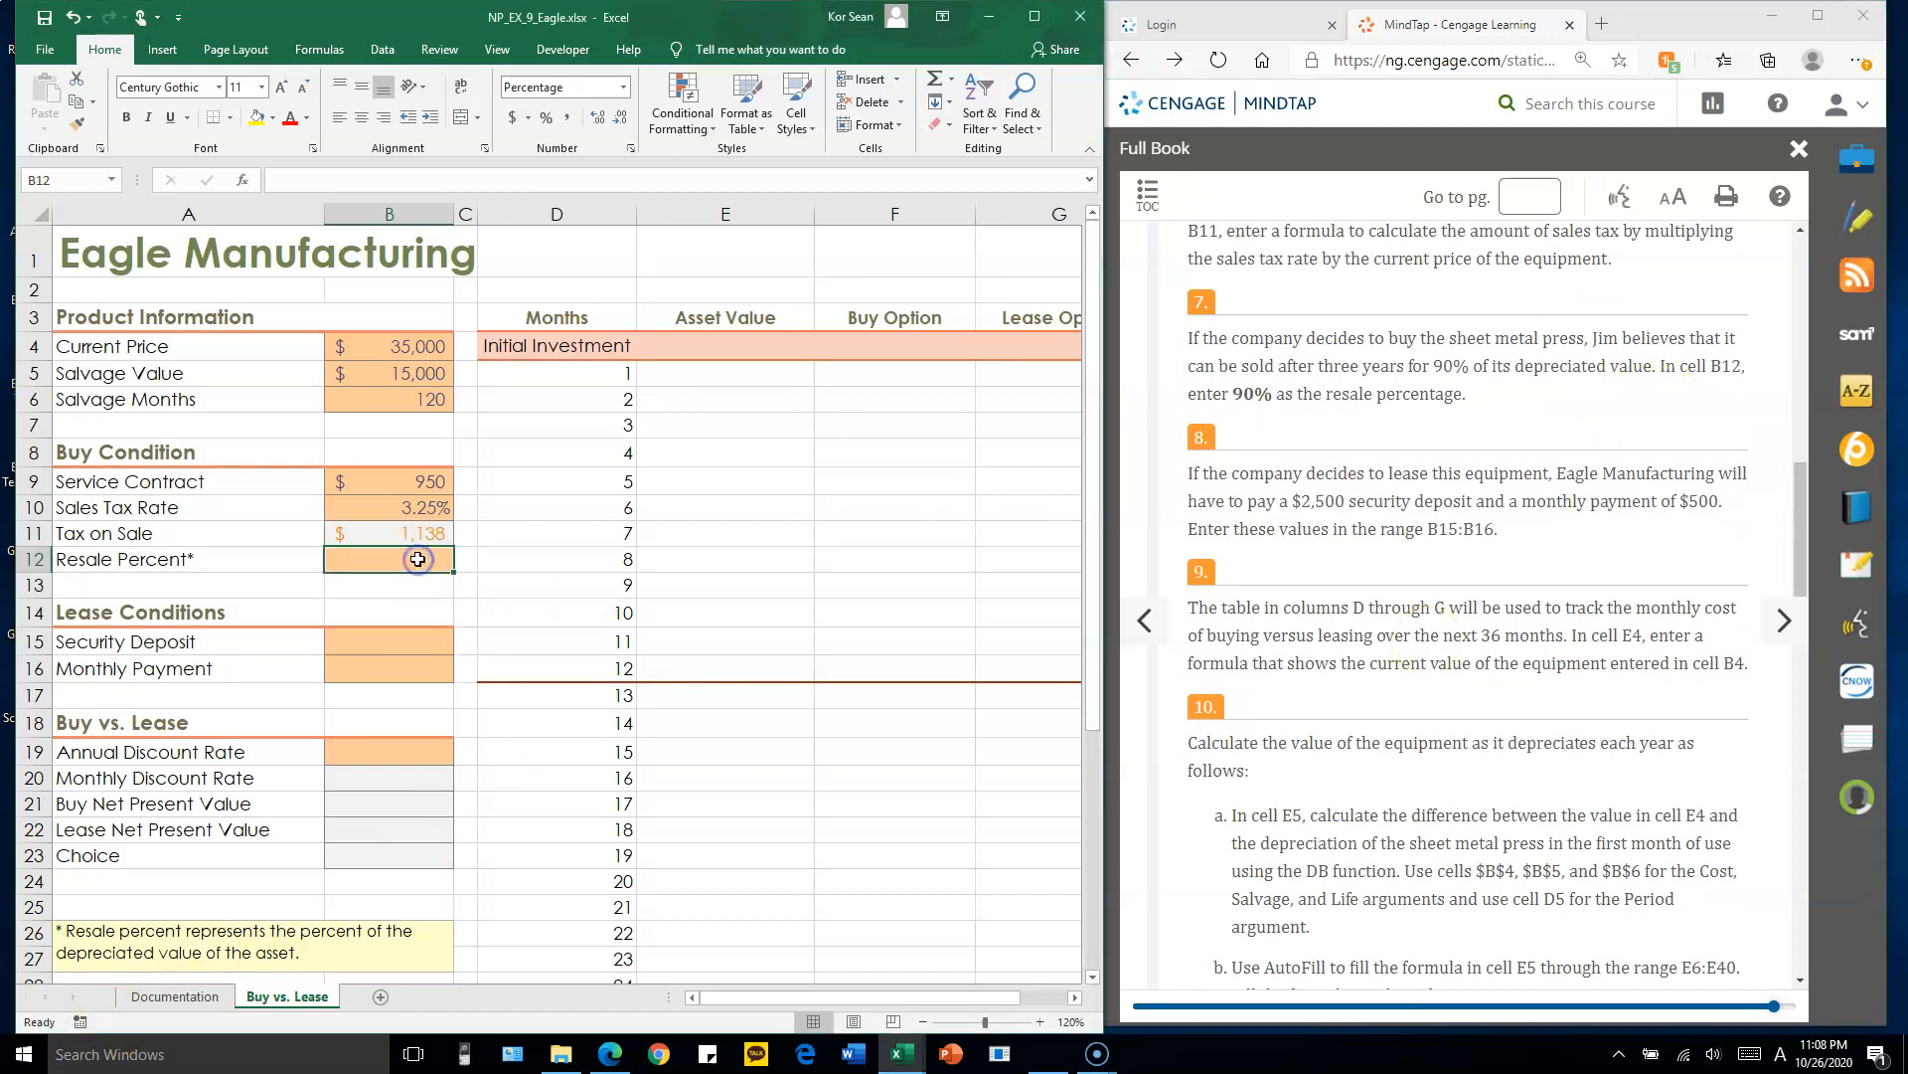
{"action": "type", "text": "90"}
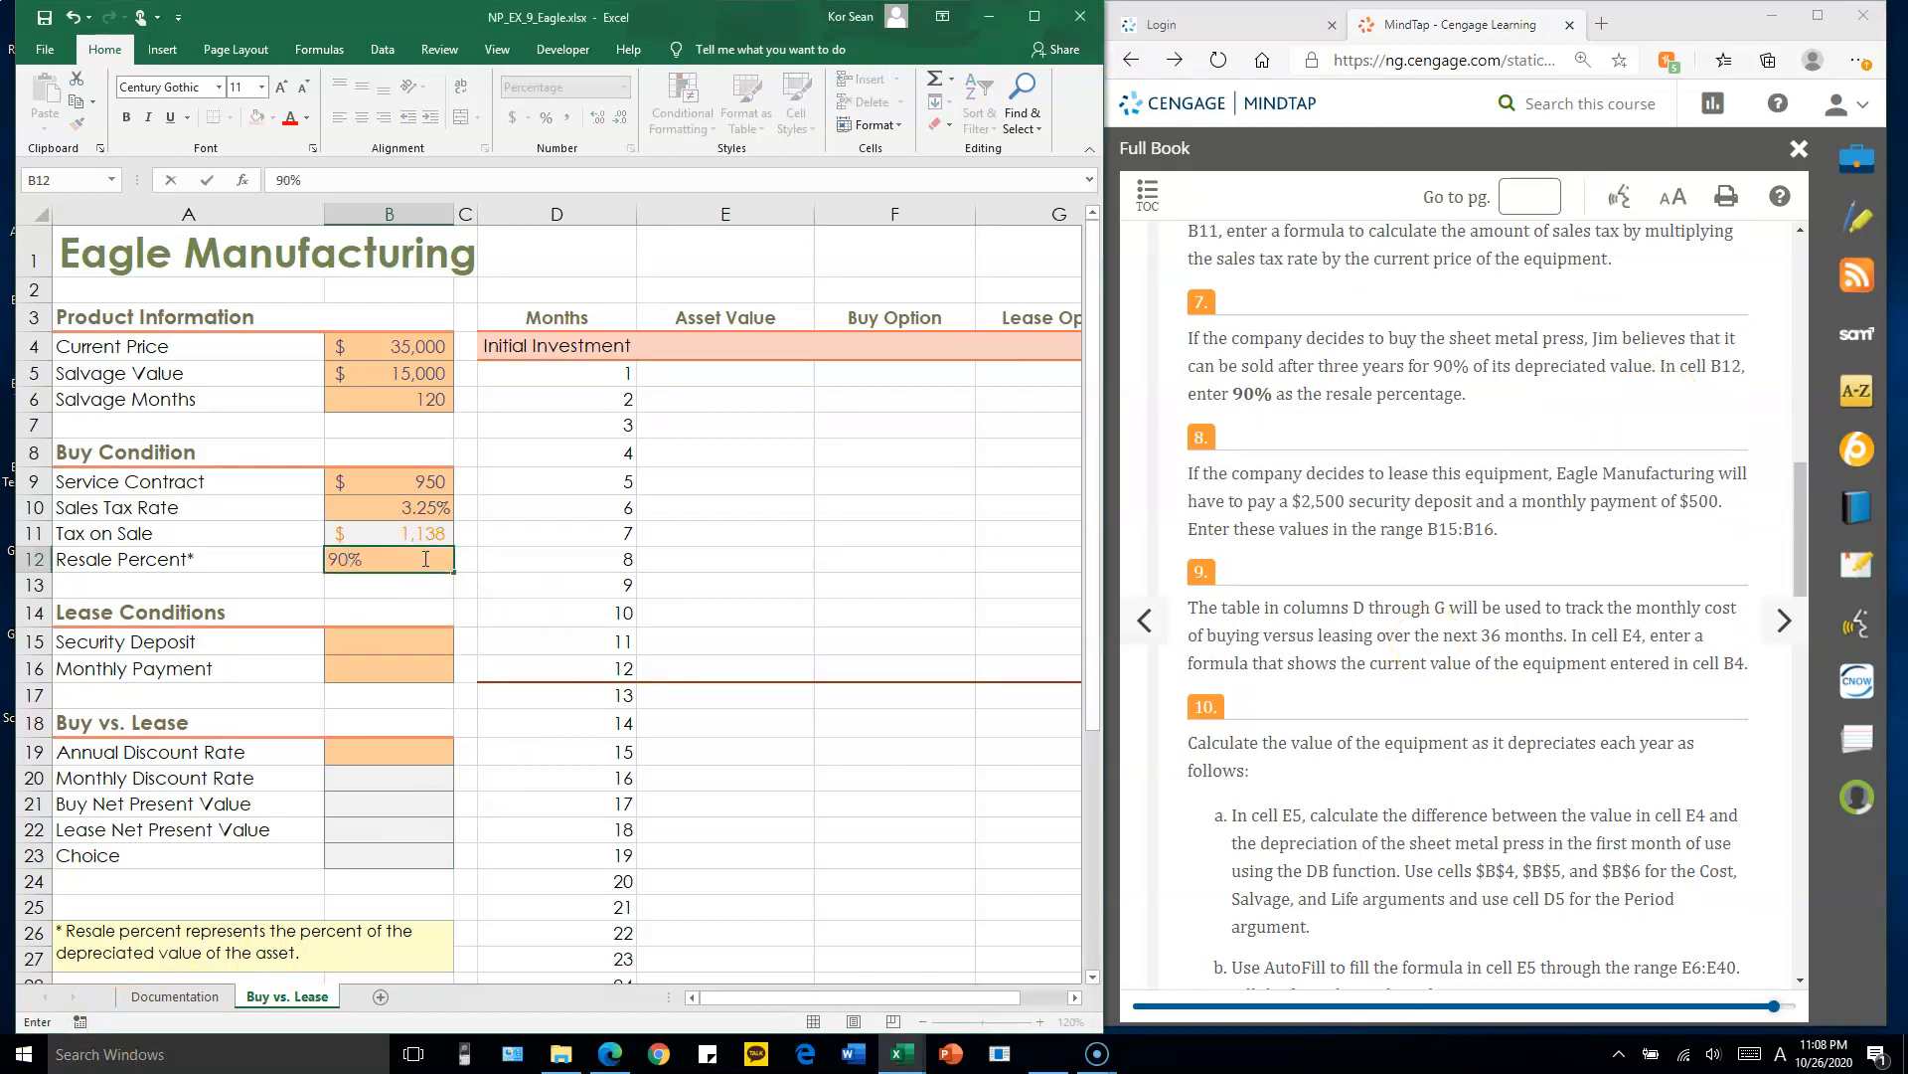
{"action": "key", "text": "Return"}
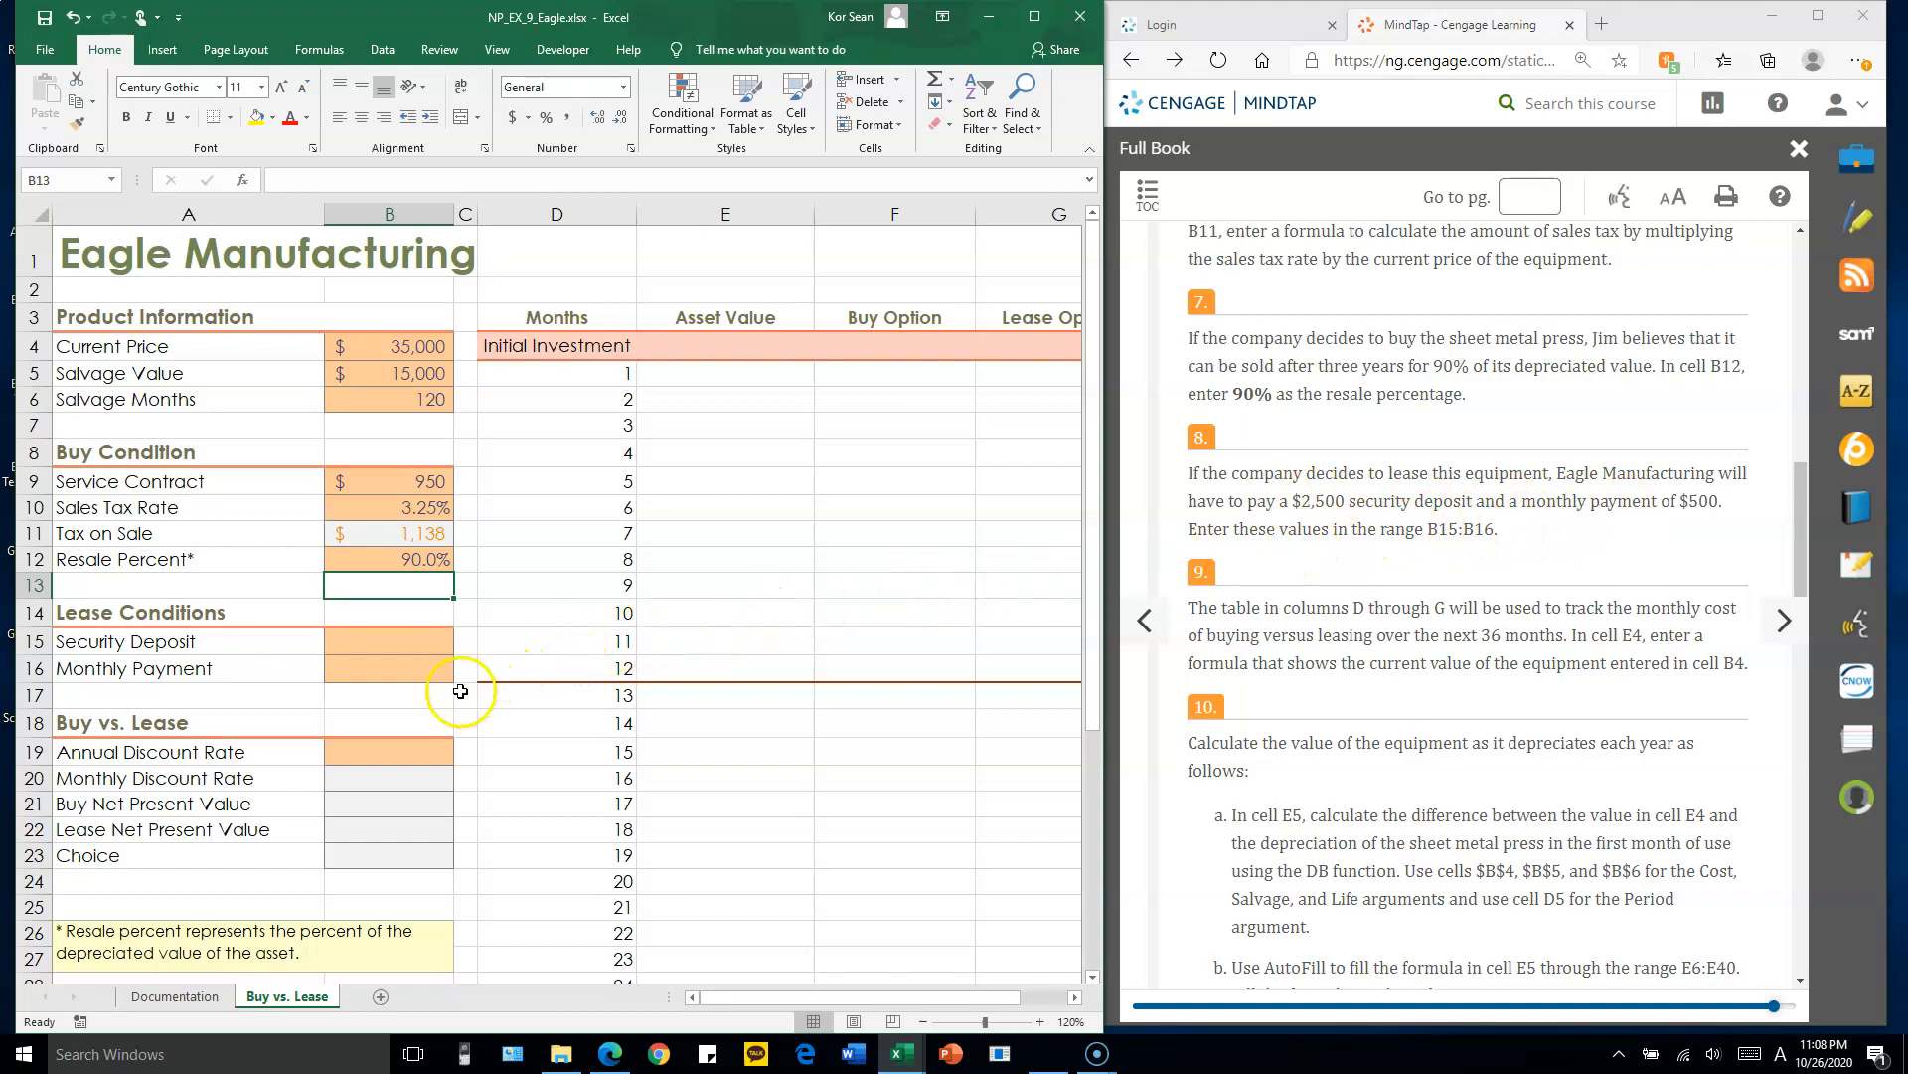
- Enter the lease conditions in B15:B16: a security deposit of 2500 and a monthly payment of 500
{"action": "left_click", "coordinate": [418, 647]}
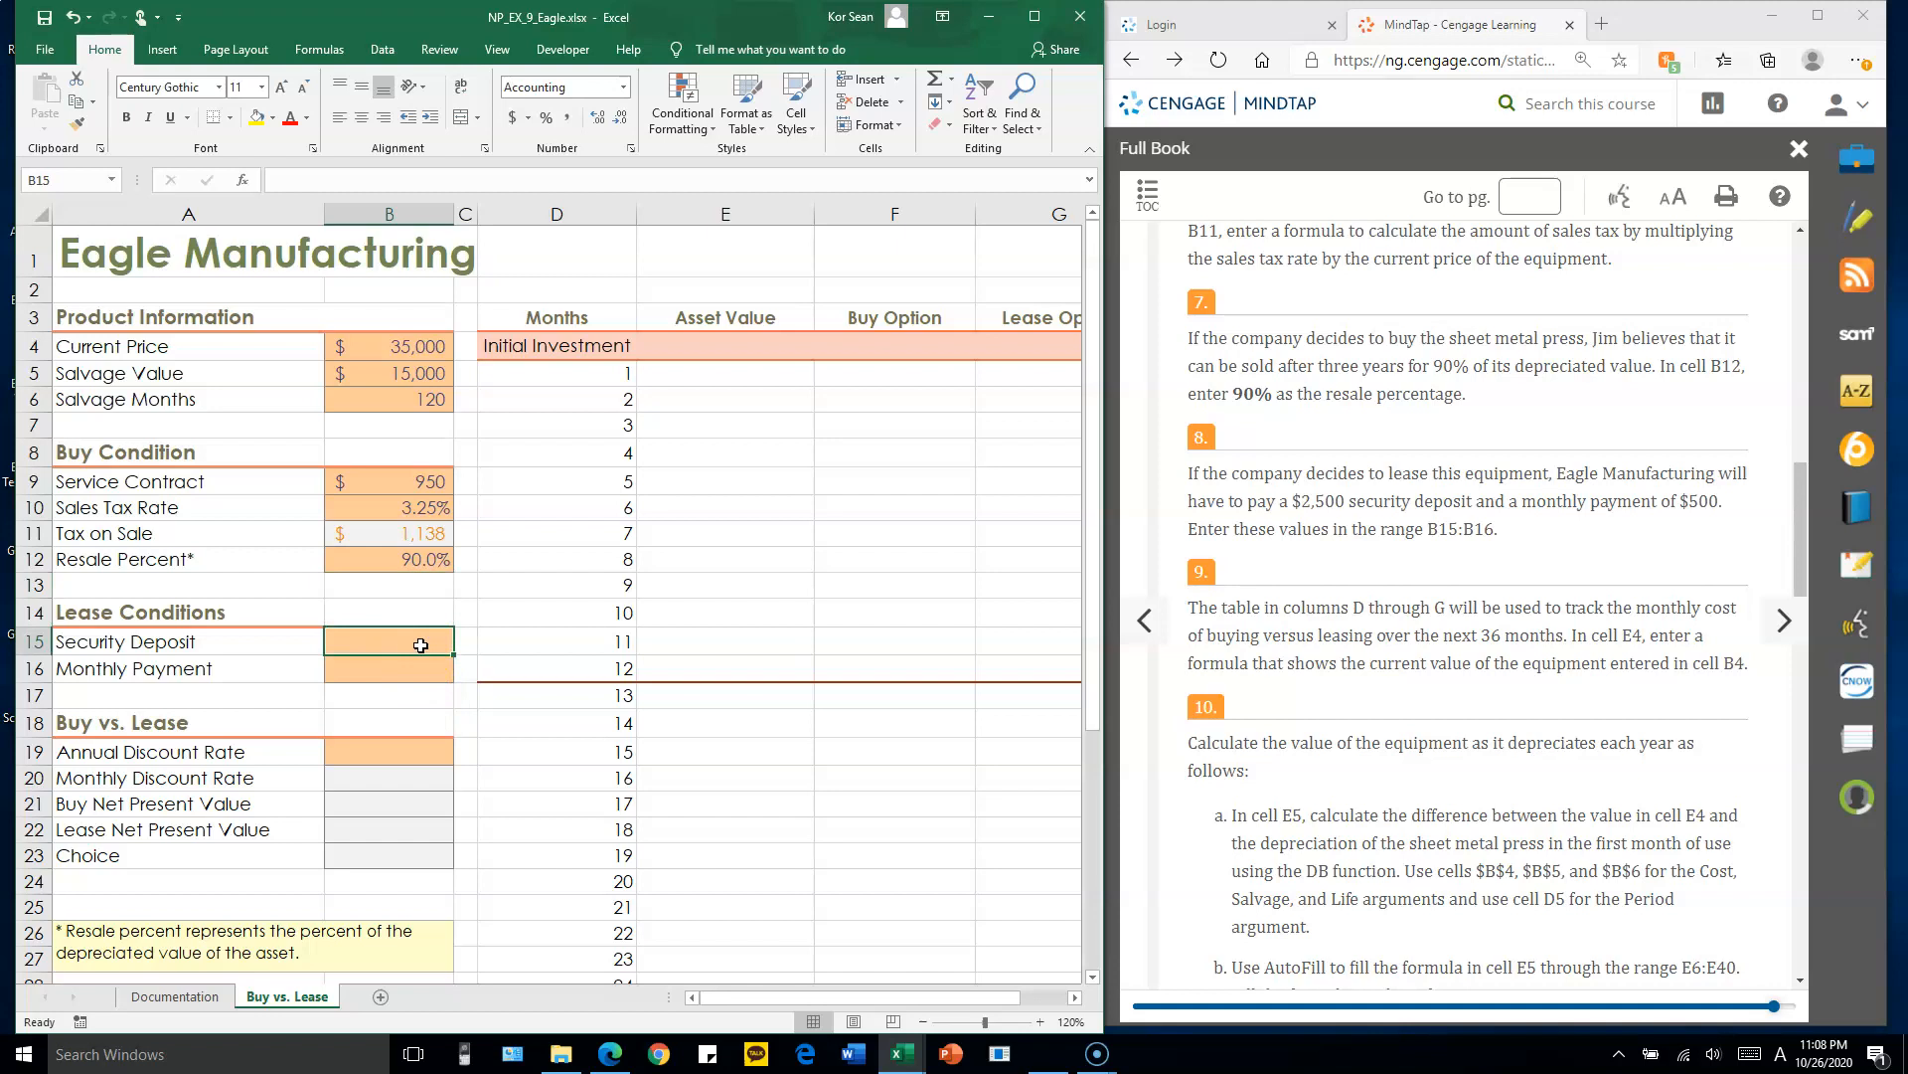
{"action": "type", "text": "2500"}
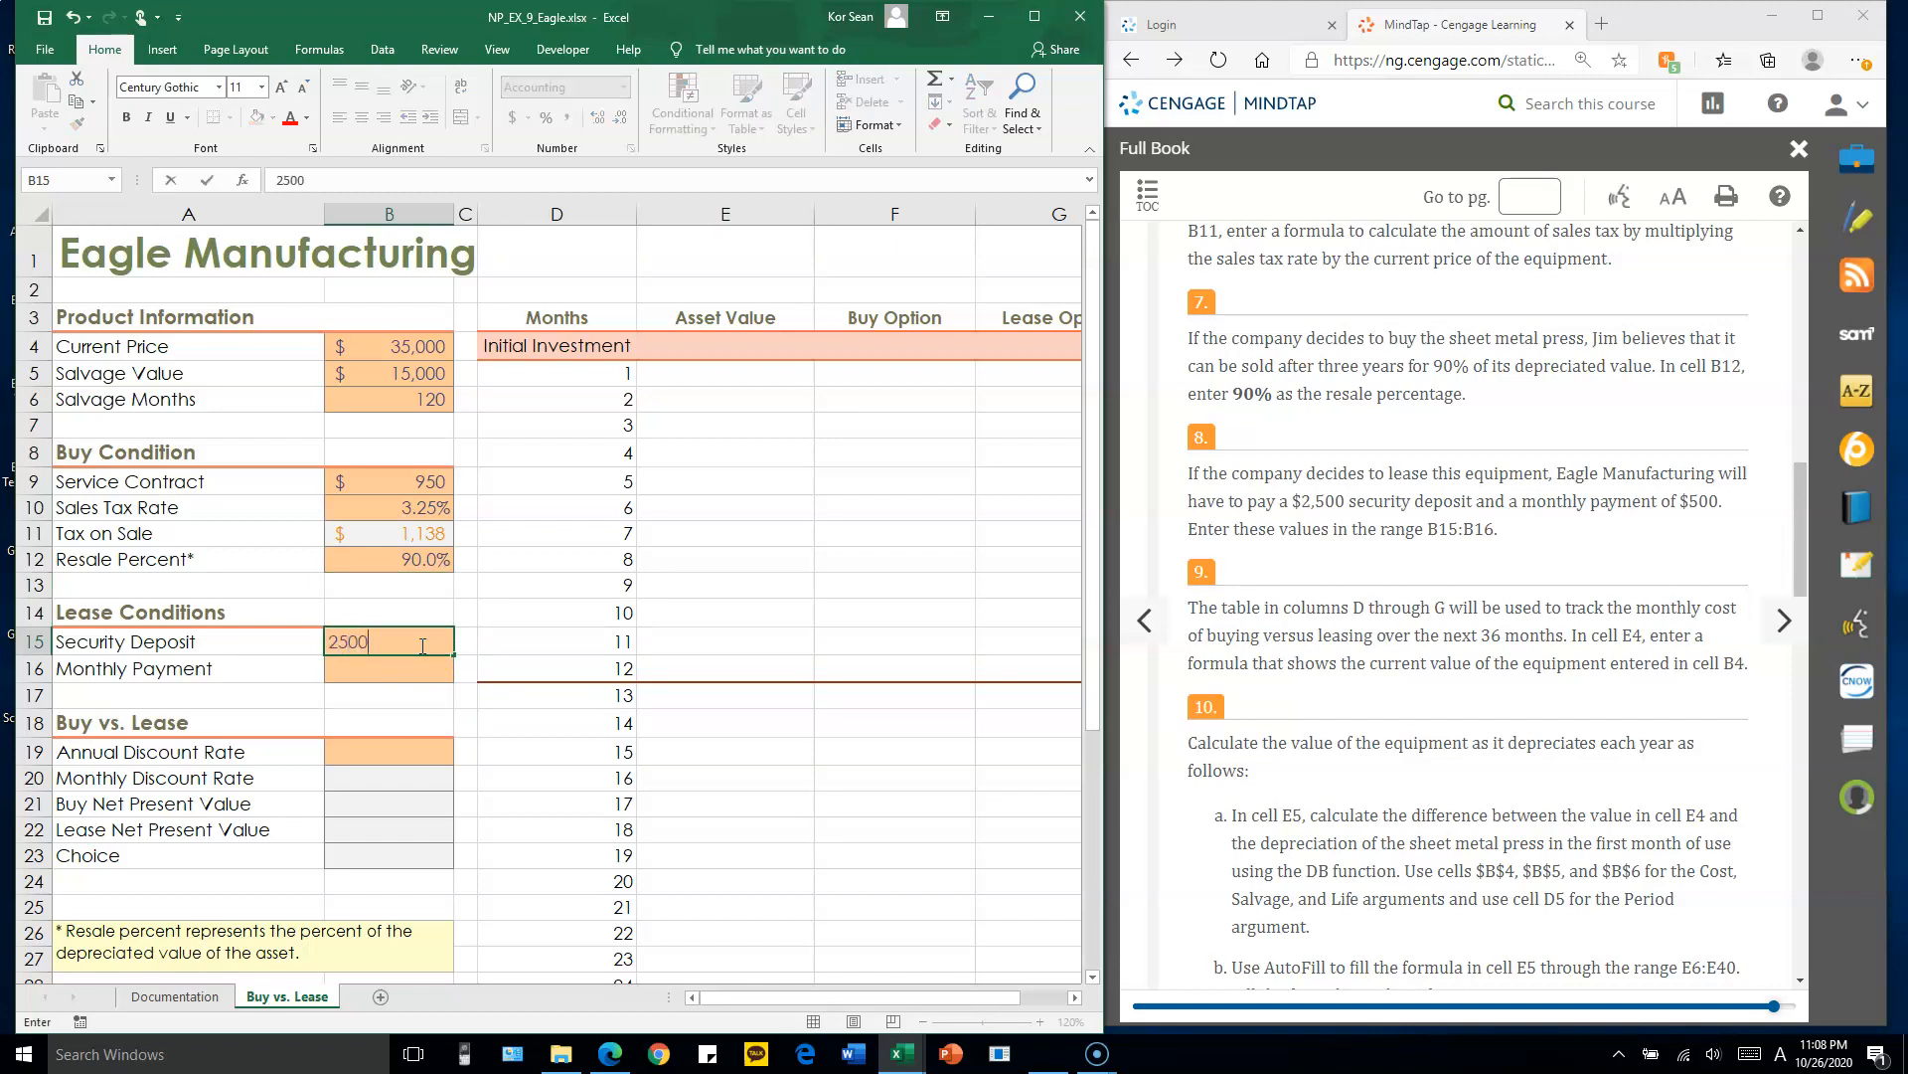
{"action": "key", "text": "Return"}
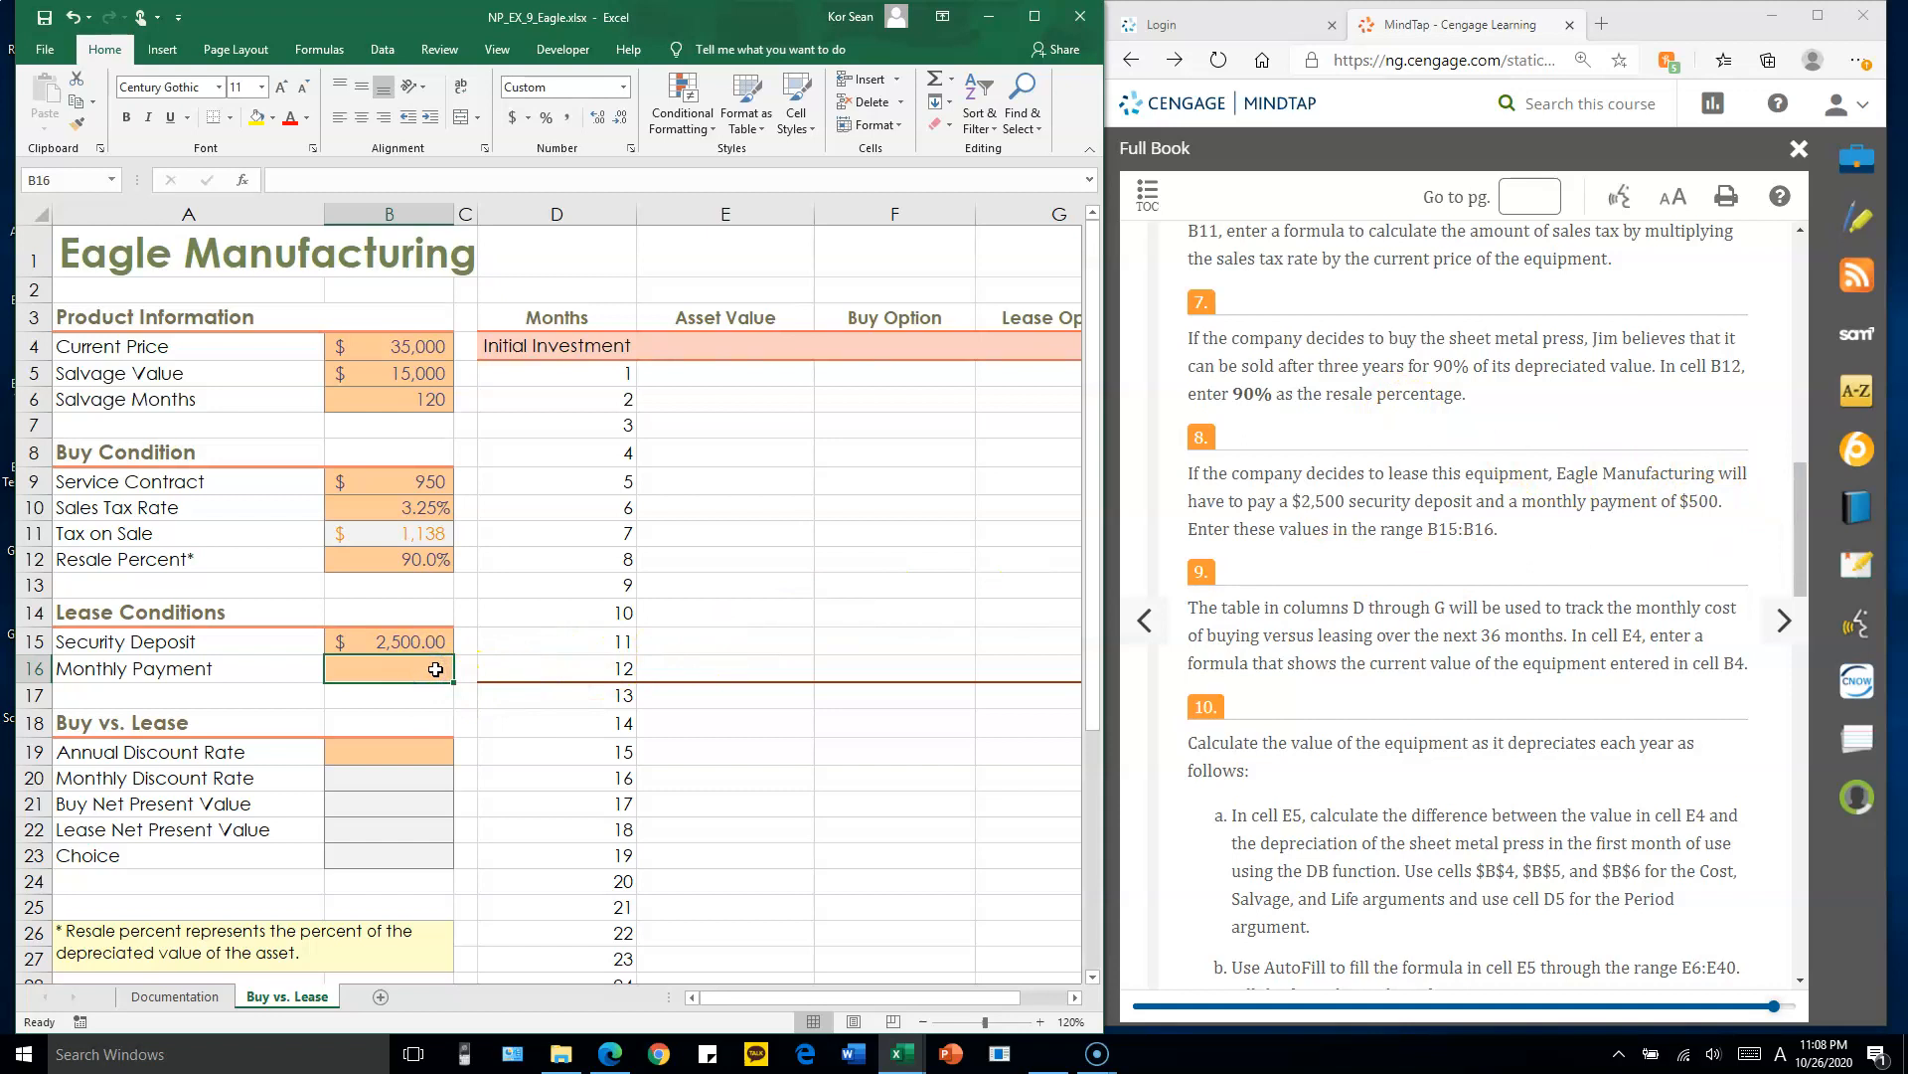
{"action": "type", "text": "500"}
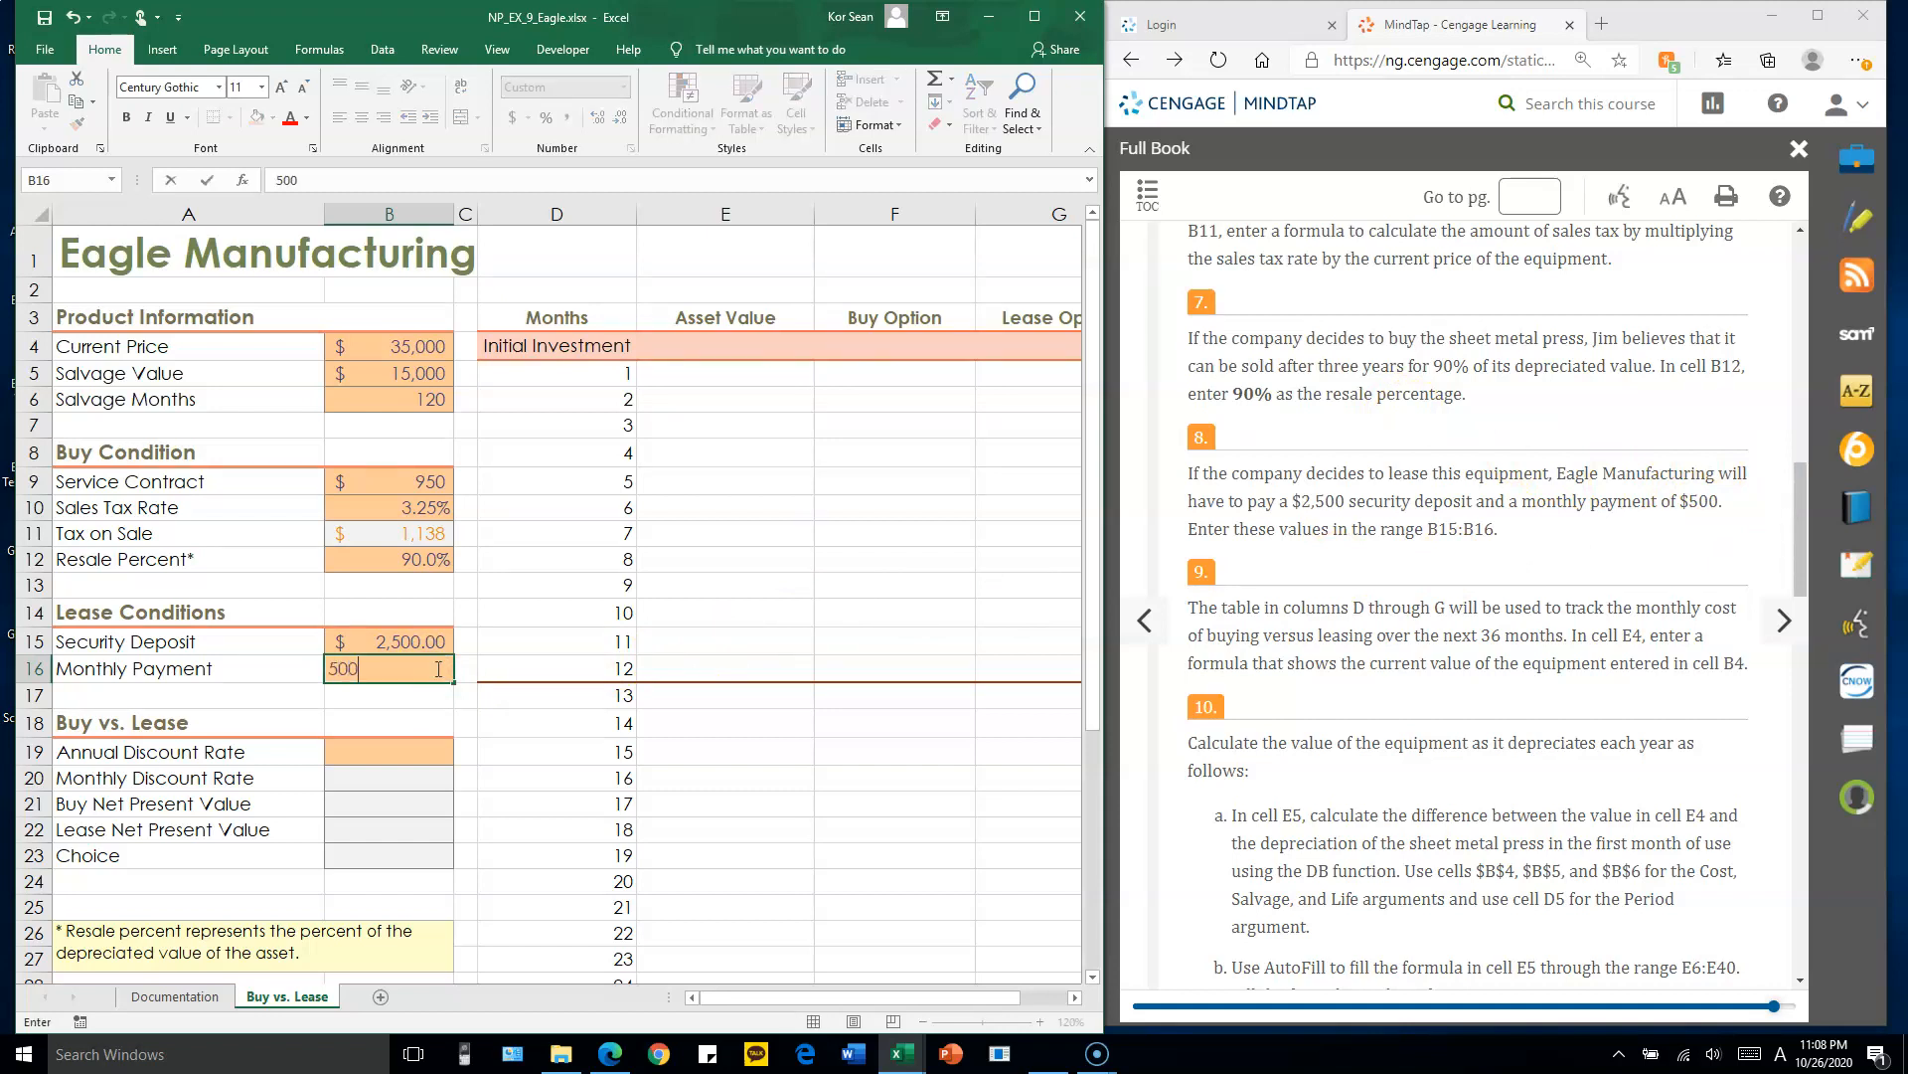
{"action": "key", "text": "Return"}
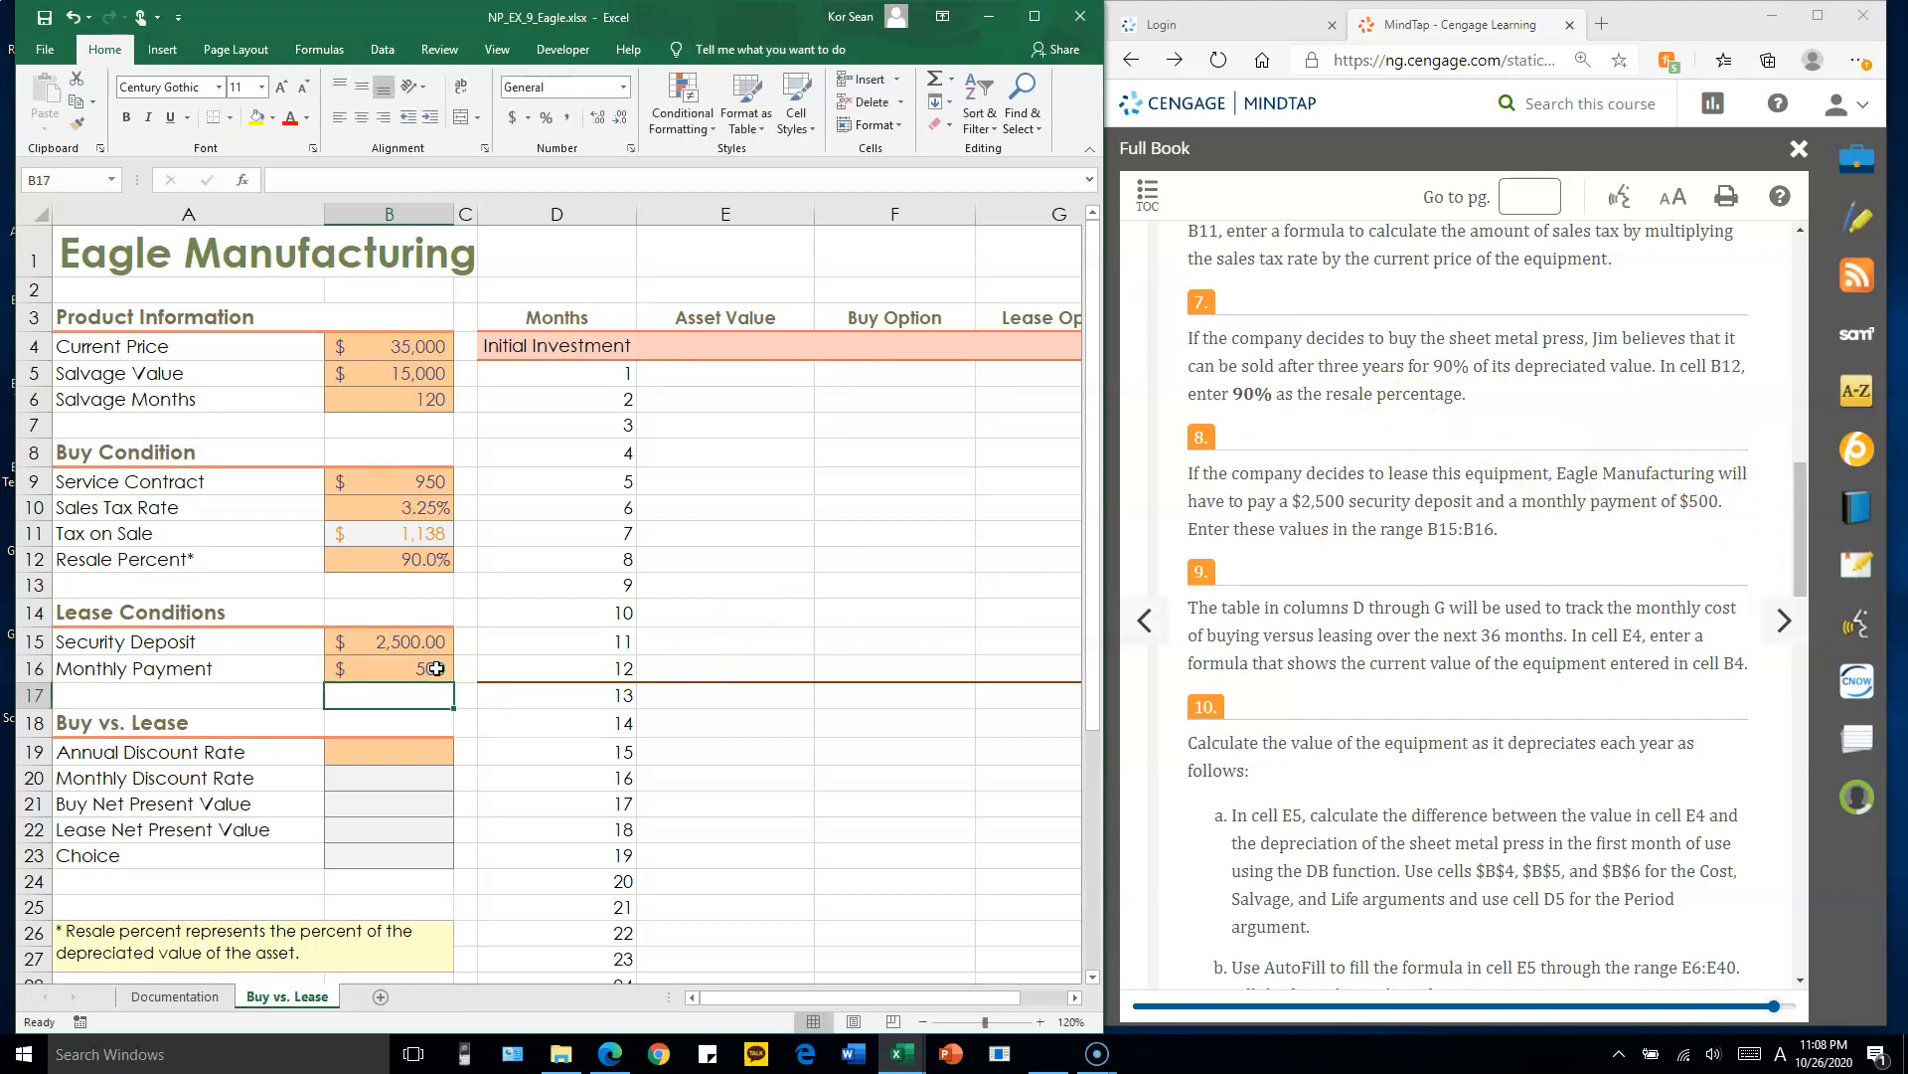
- Enter the formula =B4 in E4 as the asset value of the initial investment
{"action": "left_click", "coordinate": [1388, 603]}
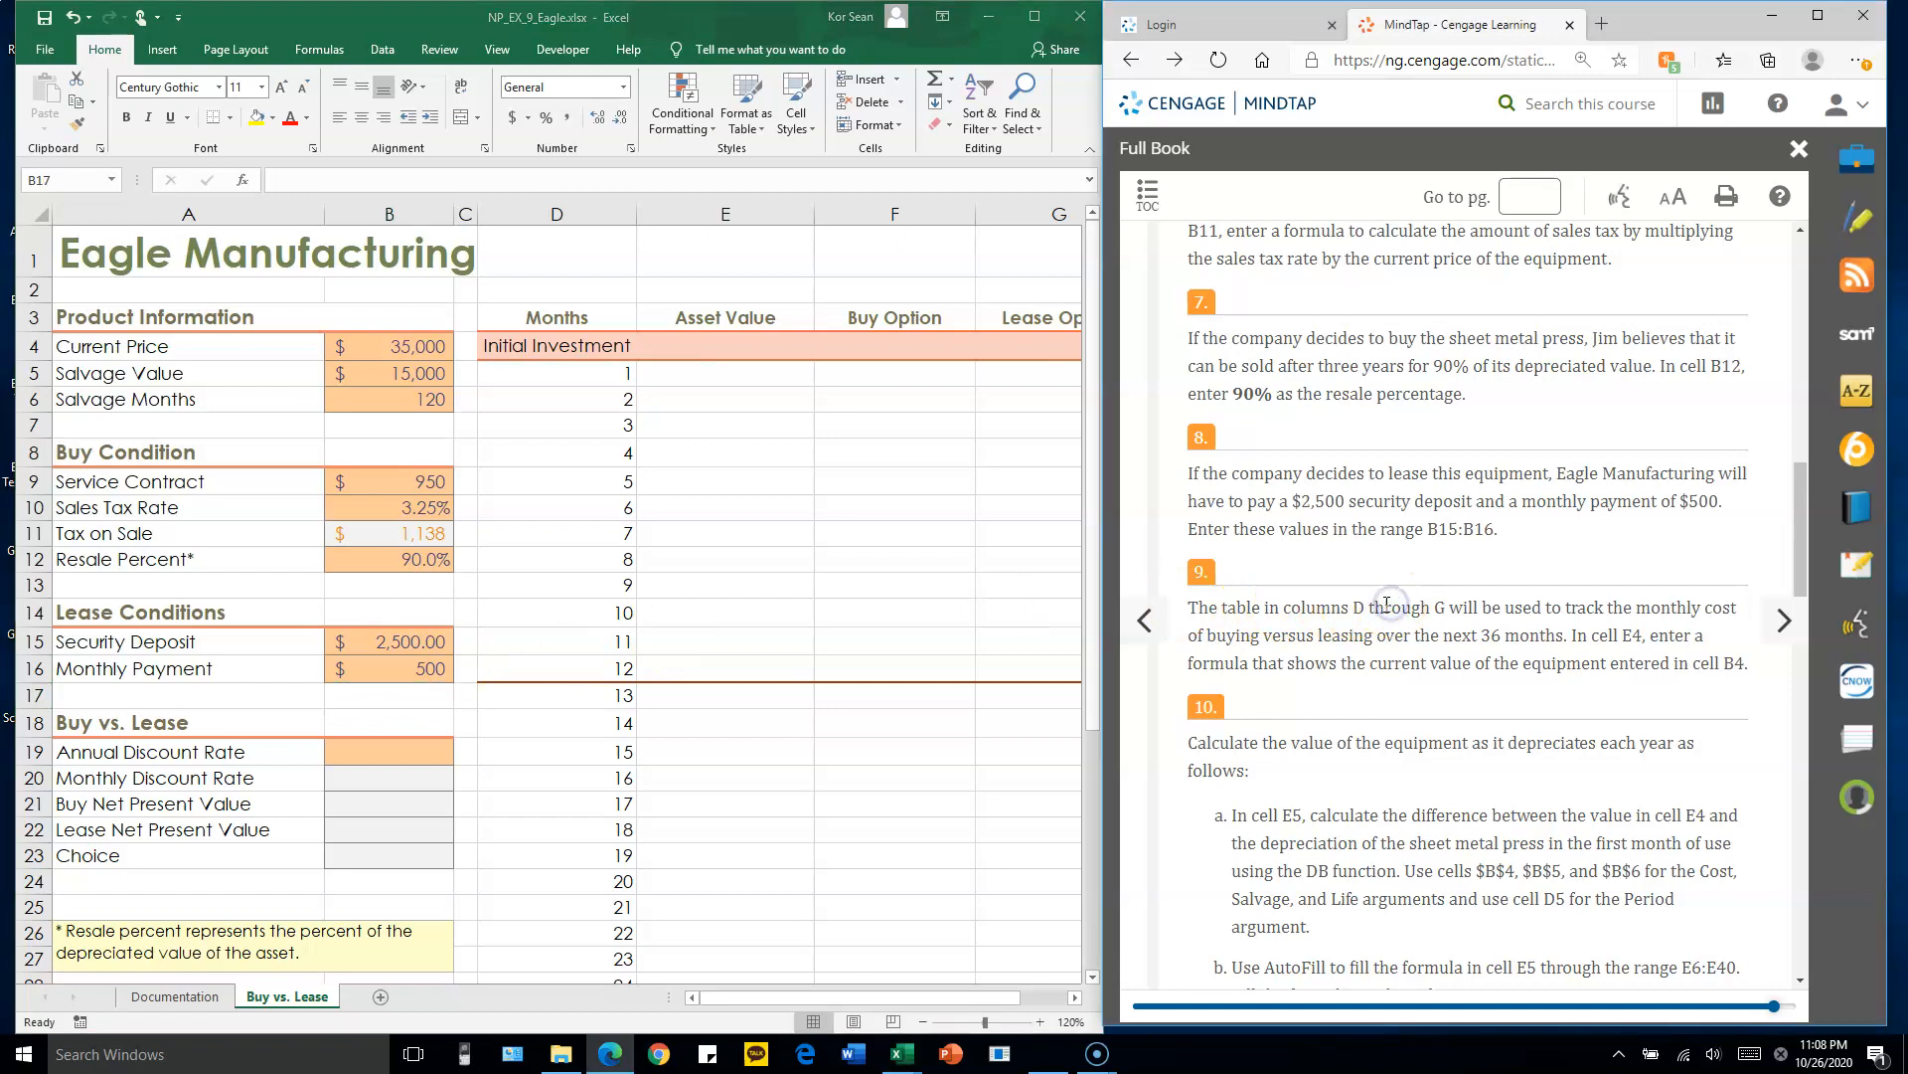
{"action": "scroll", "coordinate": [1387, 603], "scroll_direction": "down", "scroll_amount": 2}
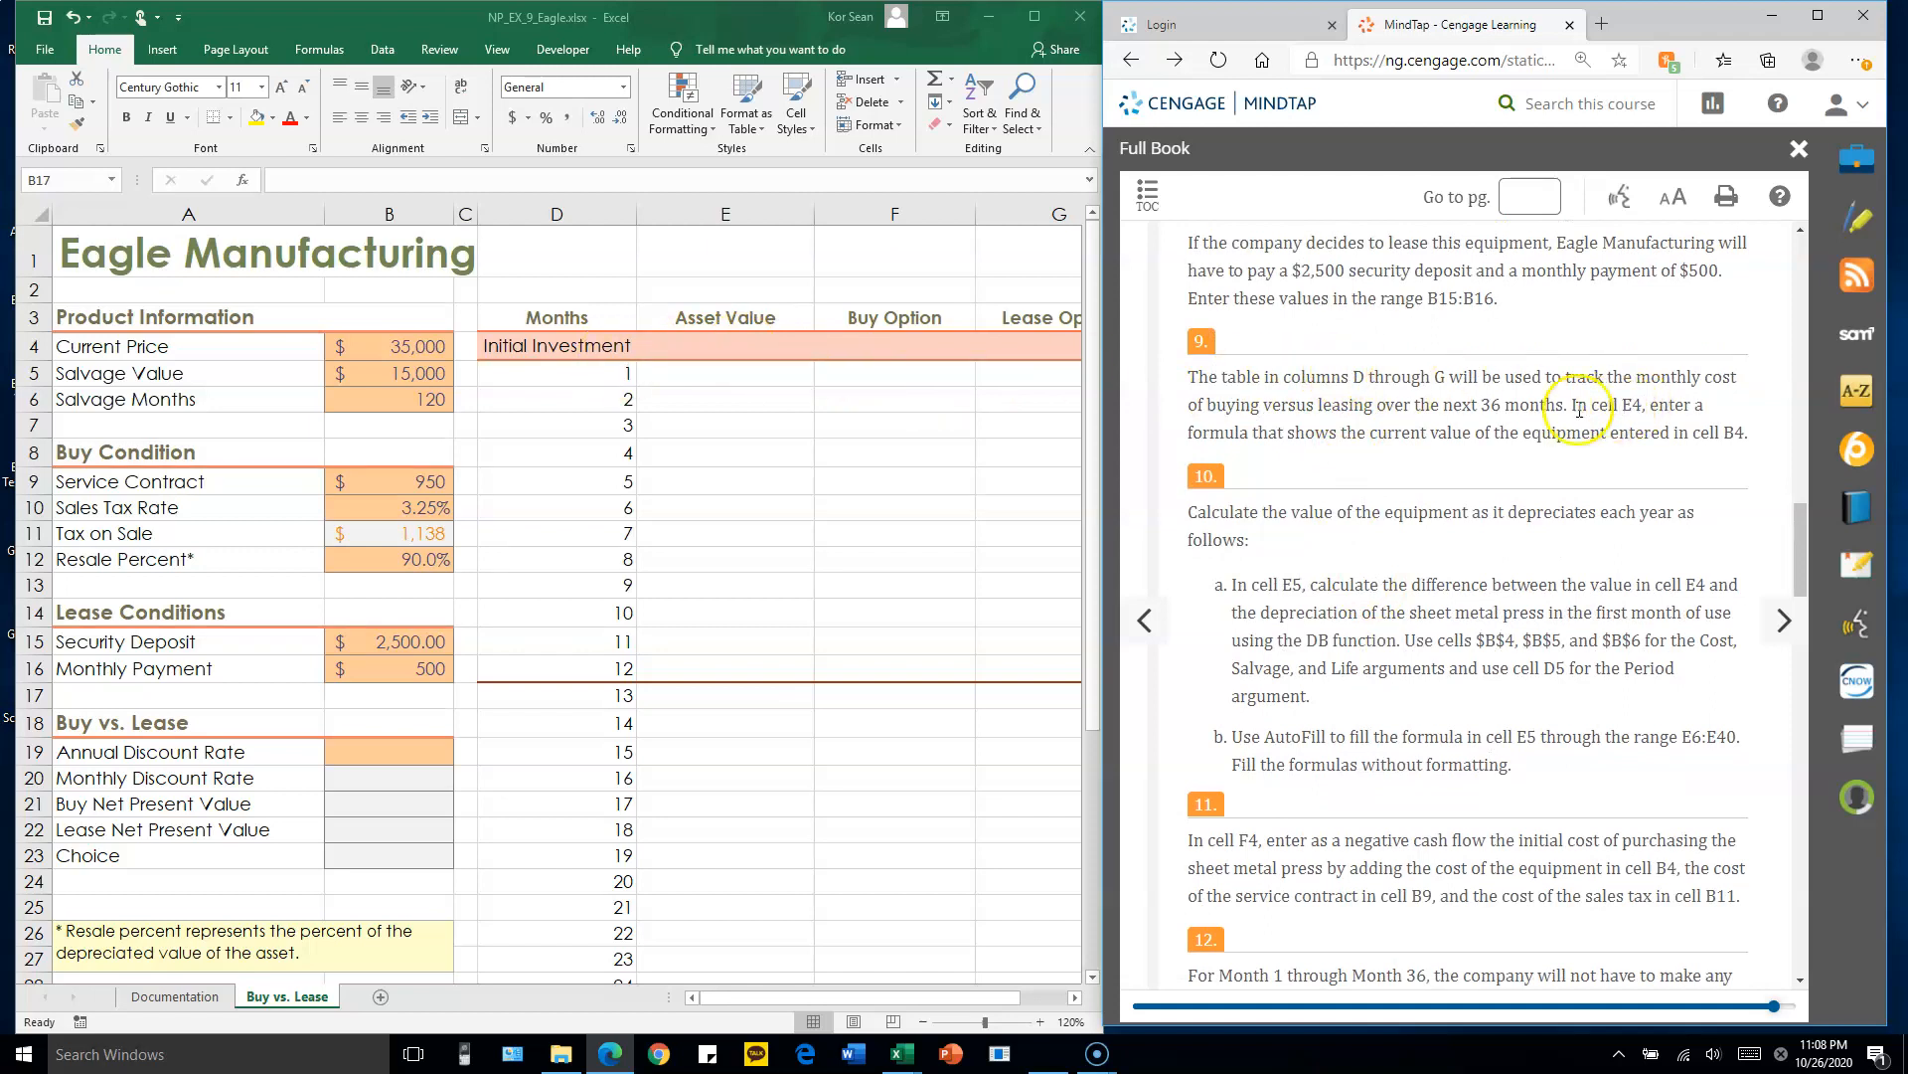
{"action": "left_click", "coordinate": [756, 343]}
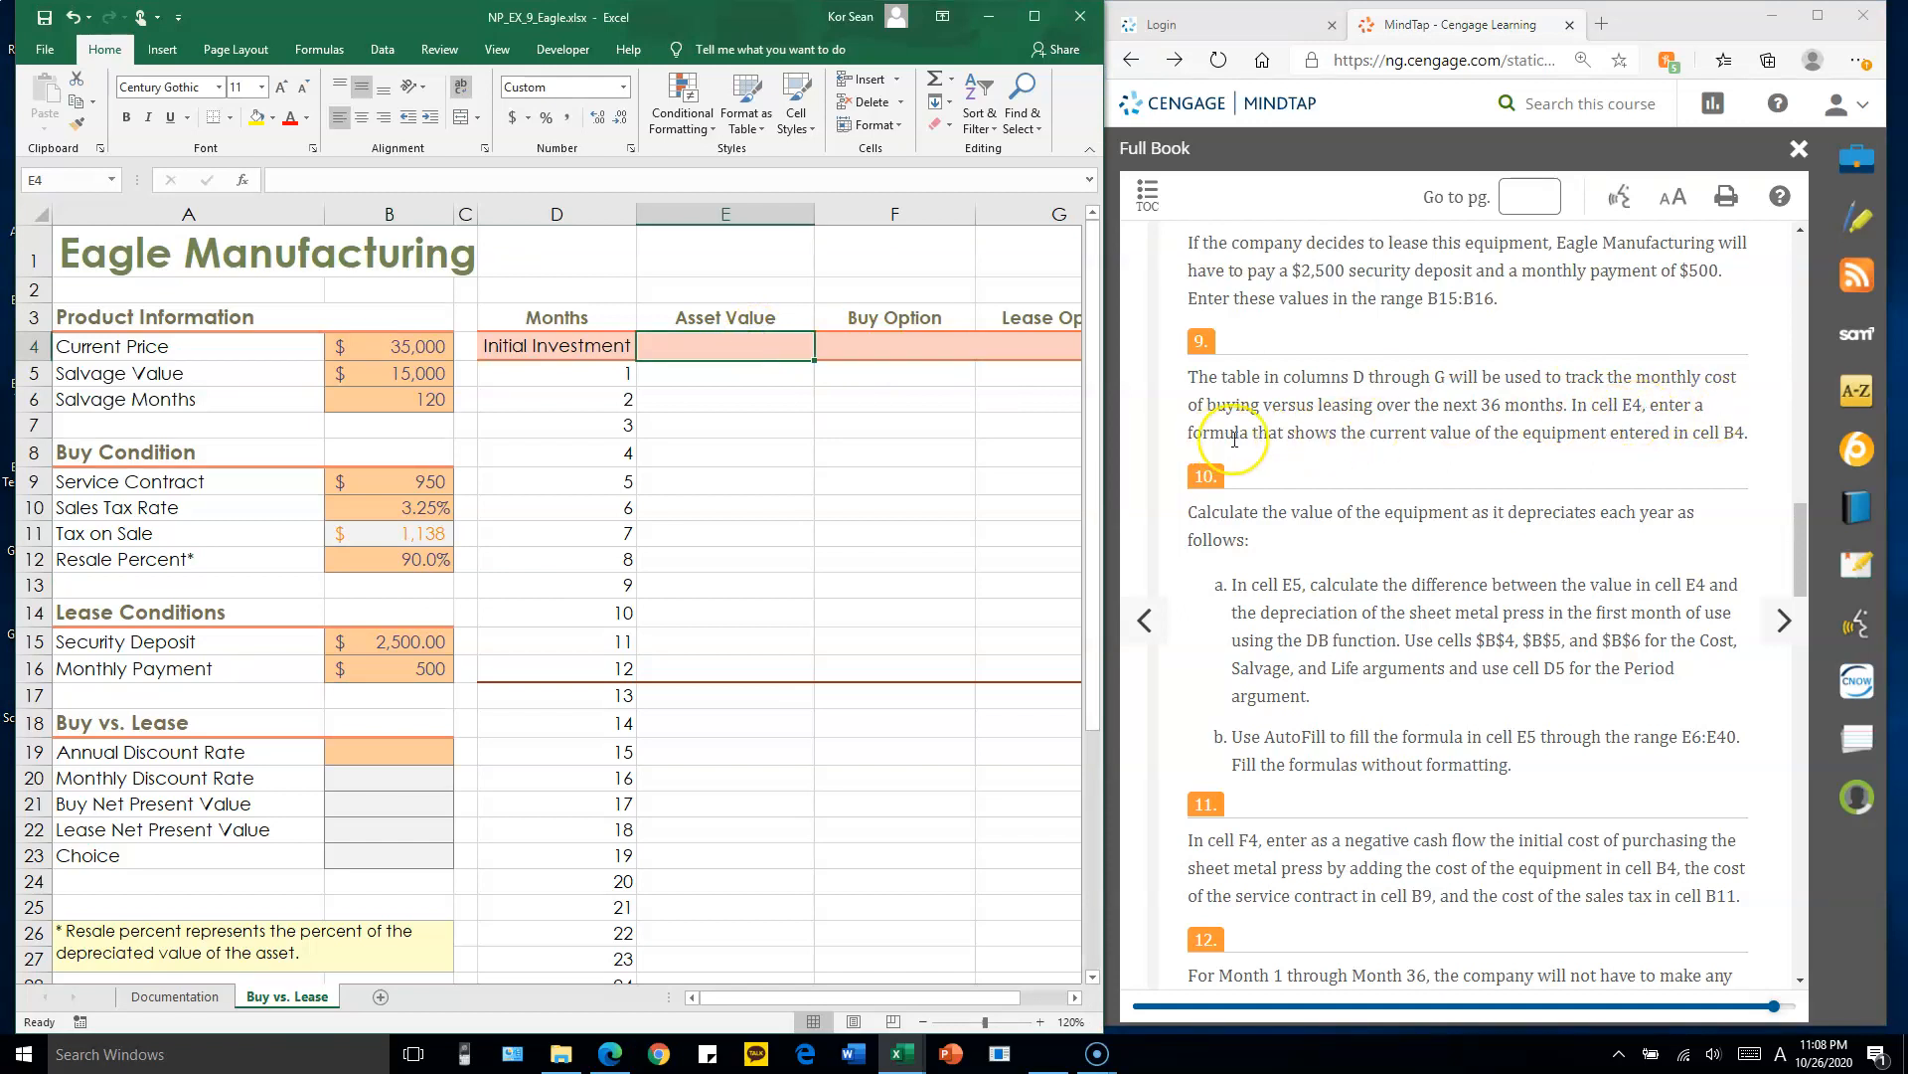
{"action": "type", "text": "="}
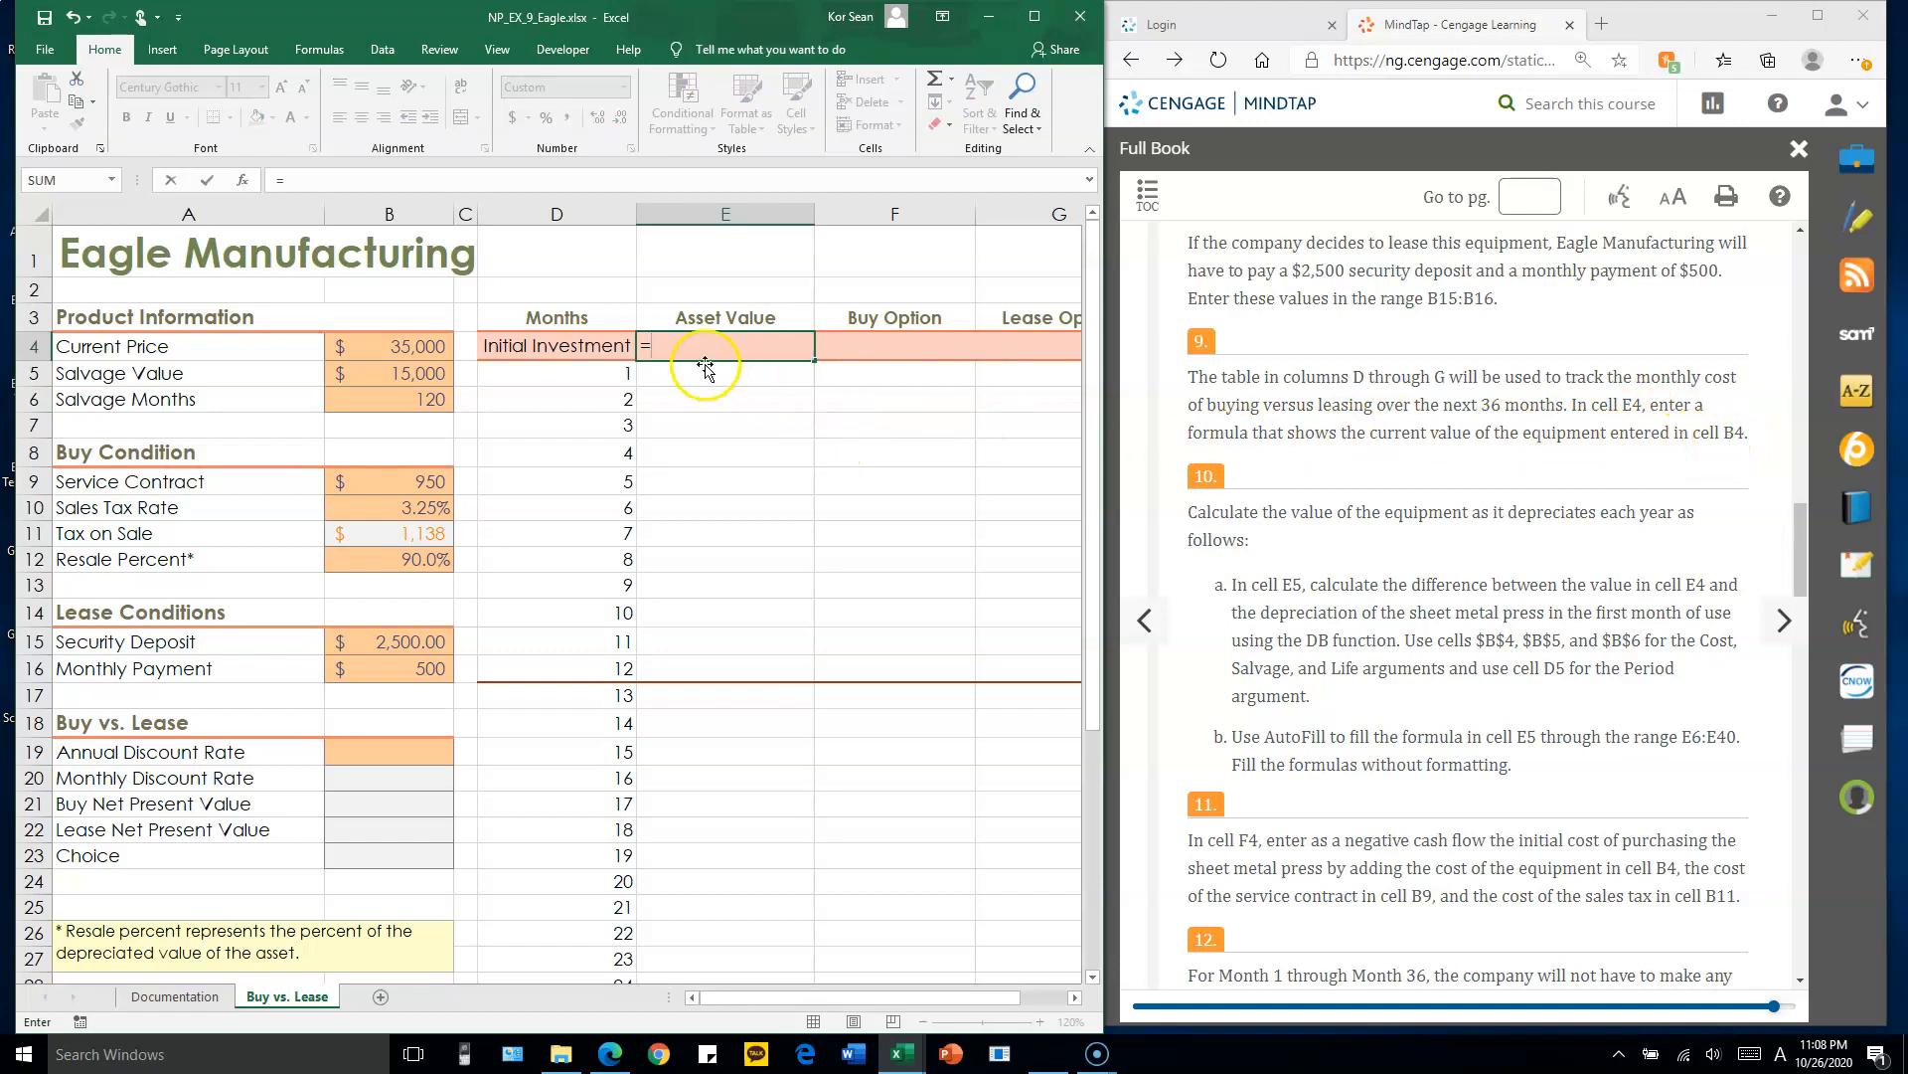
{"action": "left_click", "coordinate": [416, 350]}
{"action": "key", "text": "Return"}
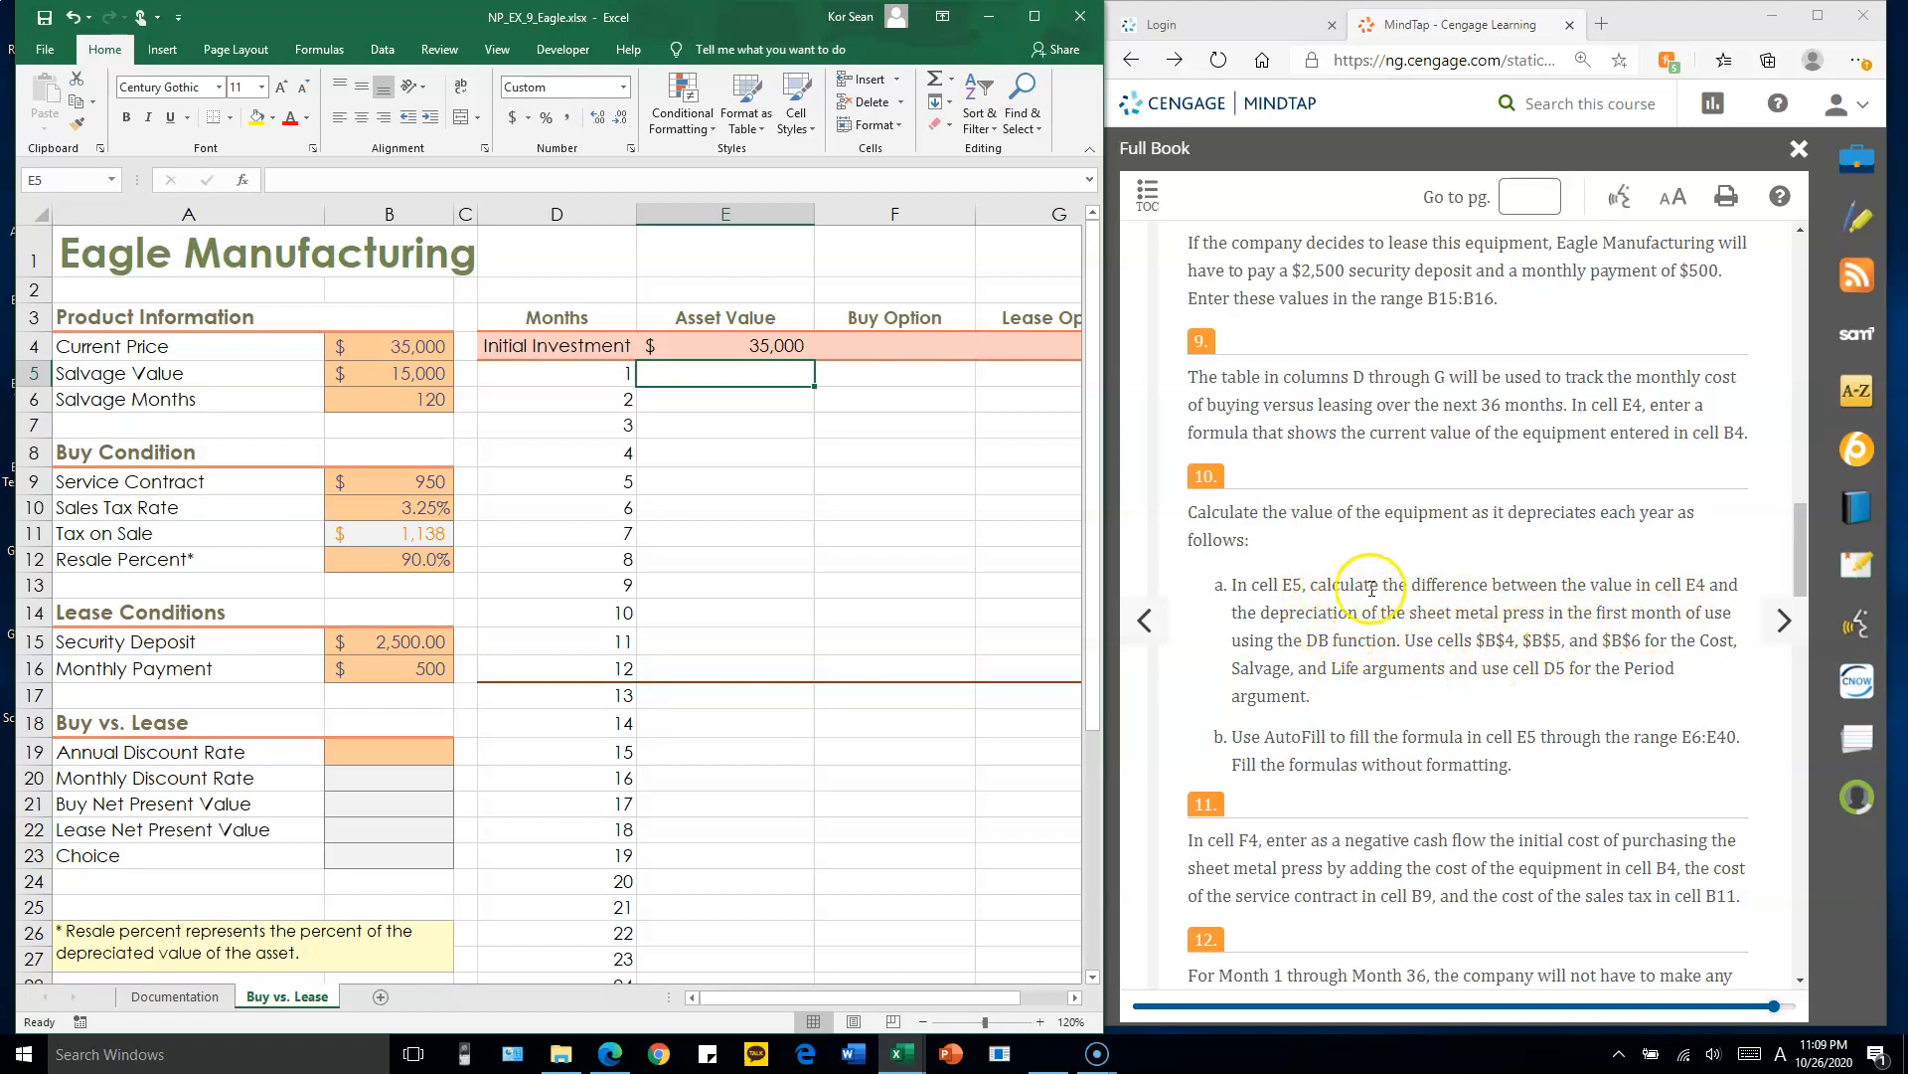
- Read instruction 10a and start the month 1 asset value formula in E5 with =E4-DB(
{"action": "left_click_drag", "start_coordinate": [1387, 585], "coordinate": [1674, 583]}
{"action": "double_click", "coordinate": [1696, 585]}
{"action": "left_click_drag", "start_coordinate": [1279, 610], "coordinate": [1680, 583]}
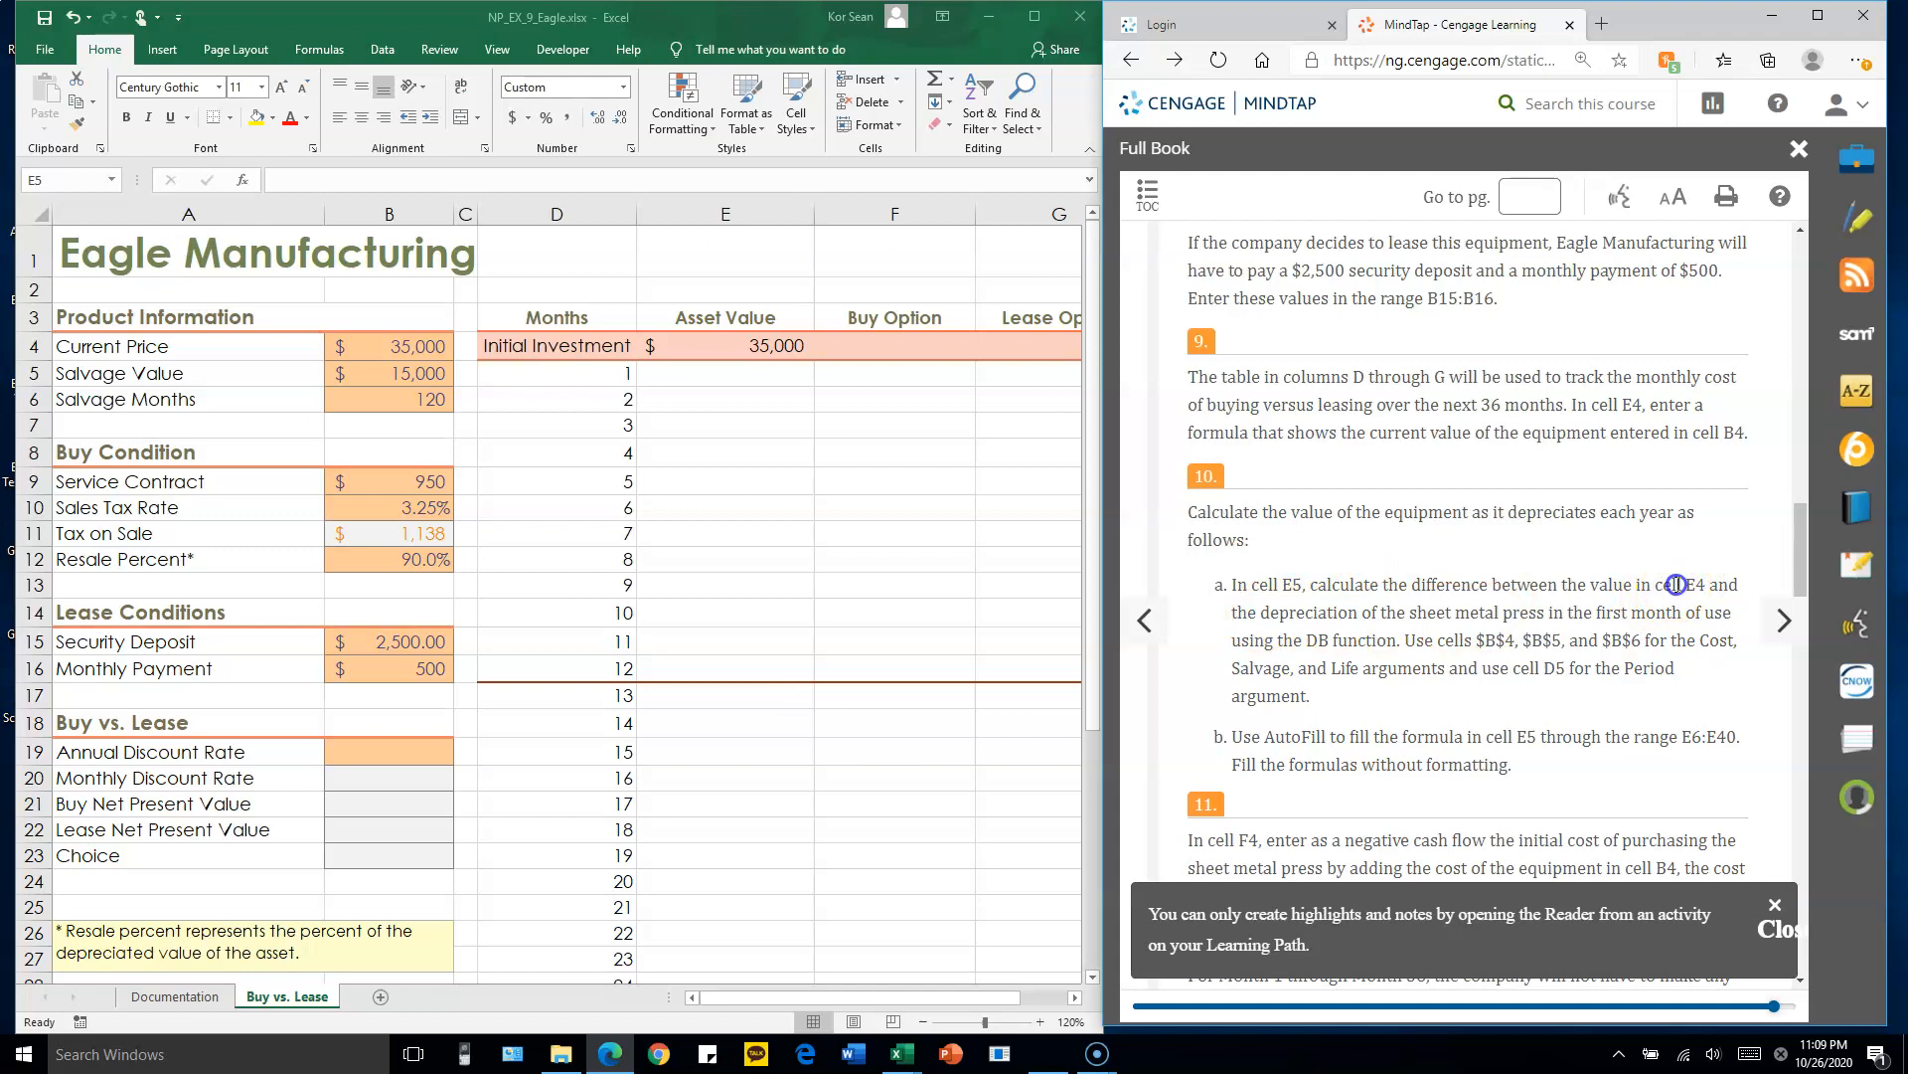
{"action": "left_click", "coordinate": [758, 373]}
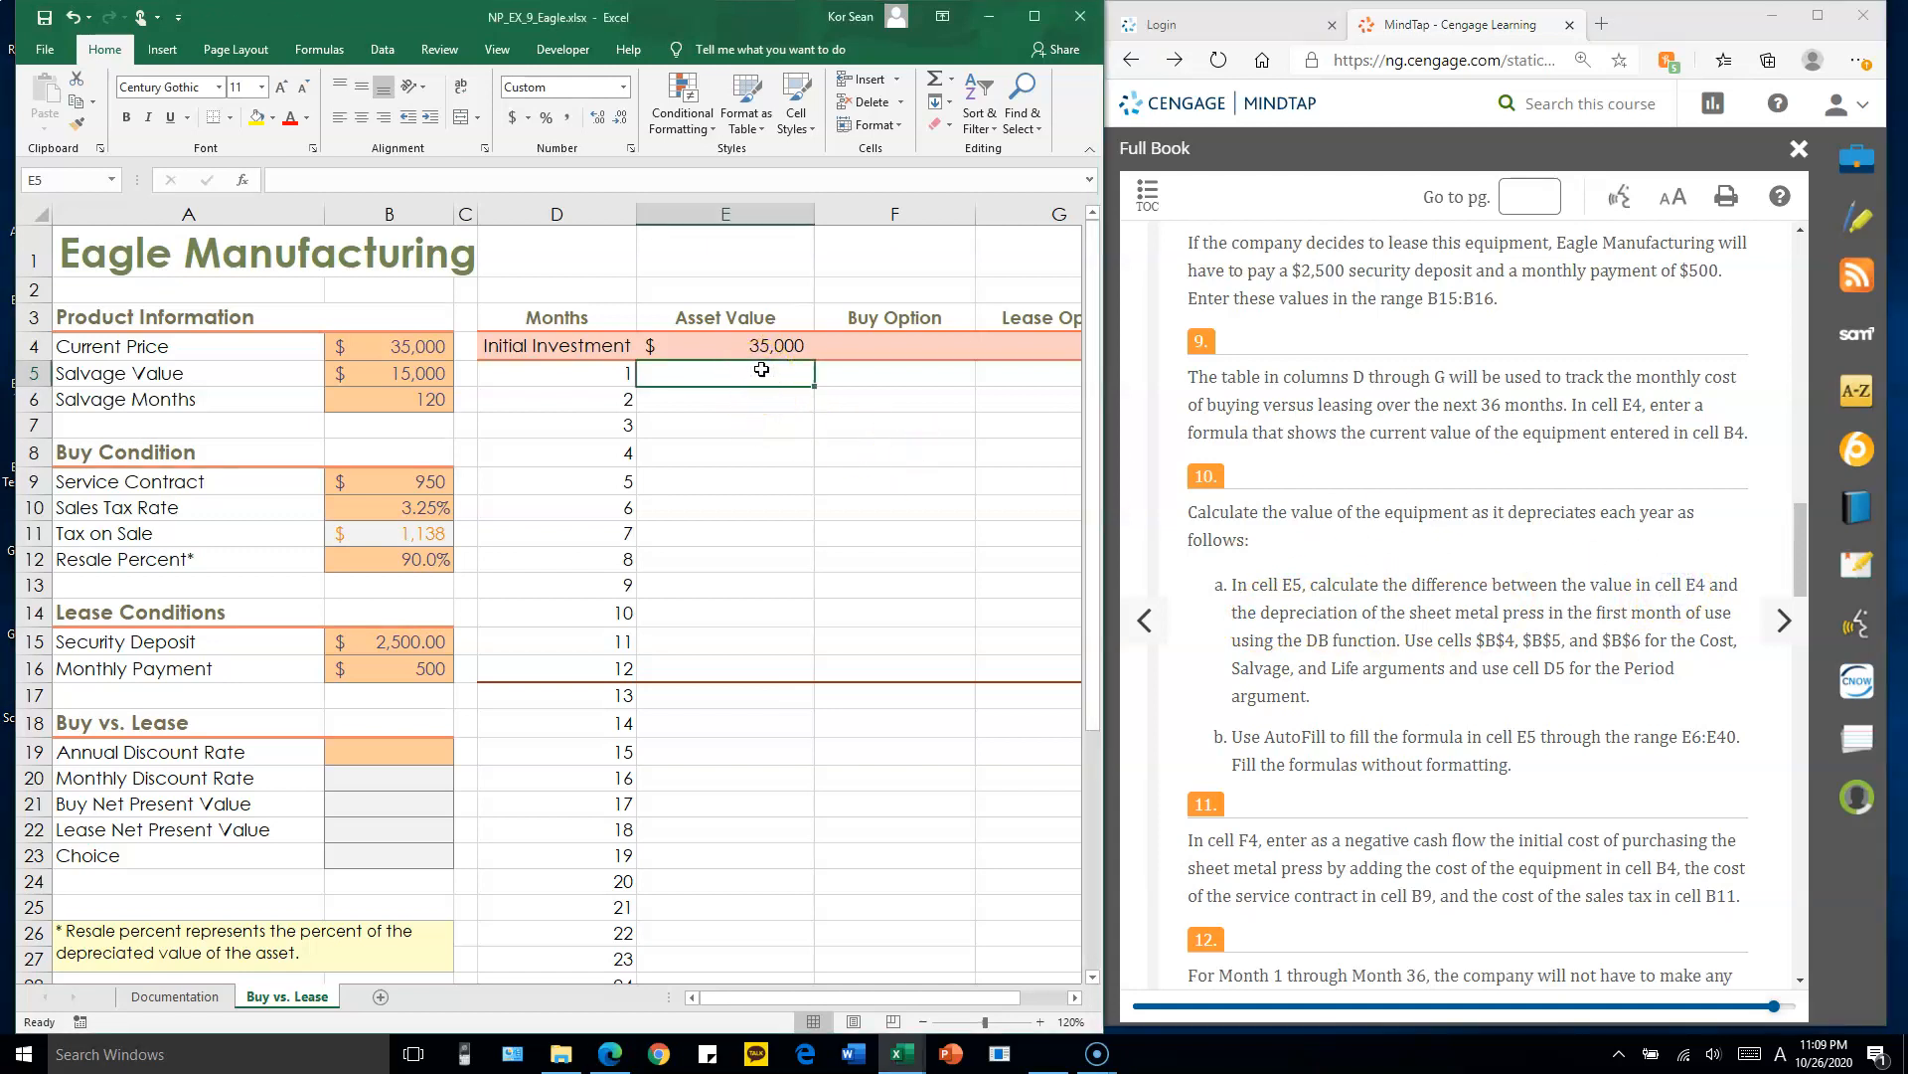
{"action": "type", "text": "="}
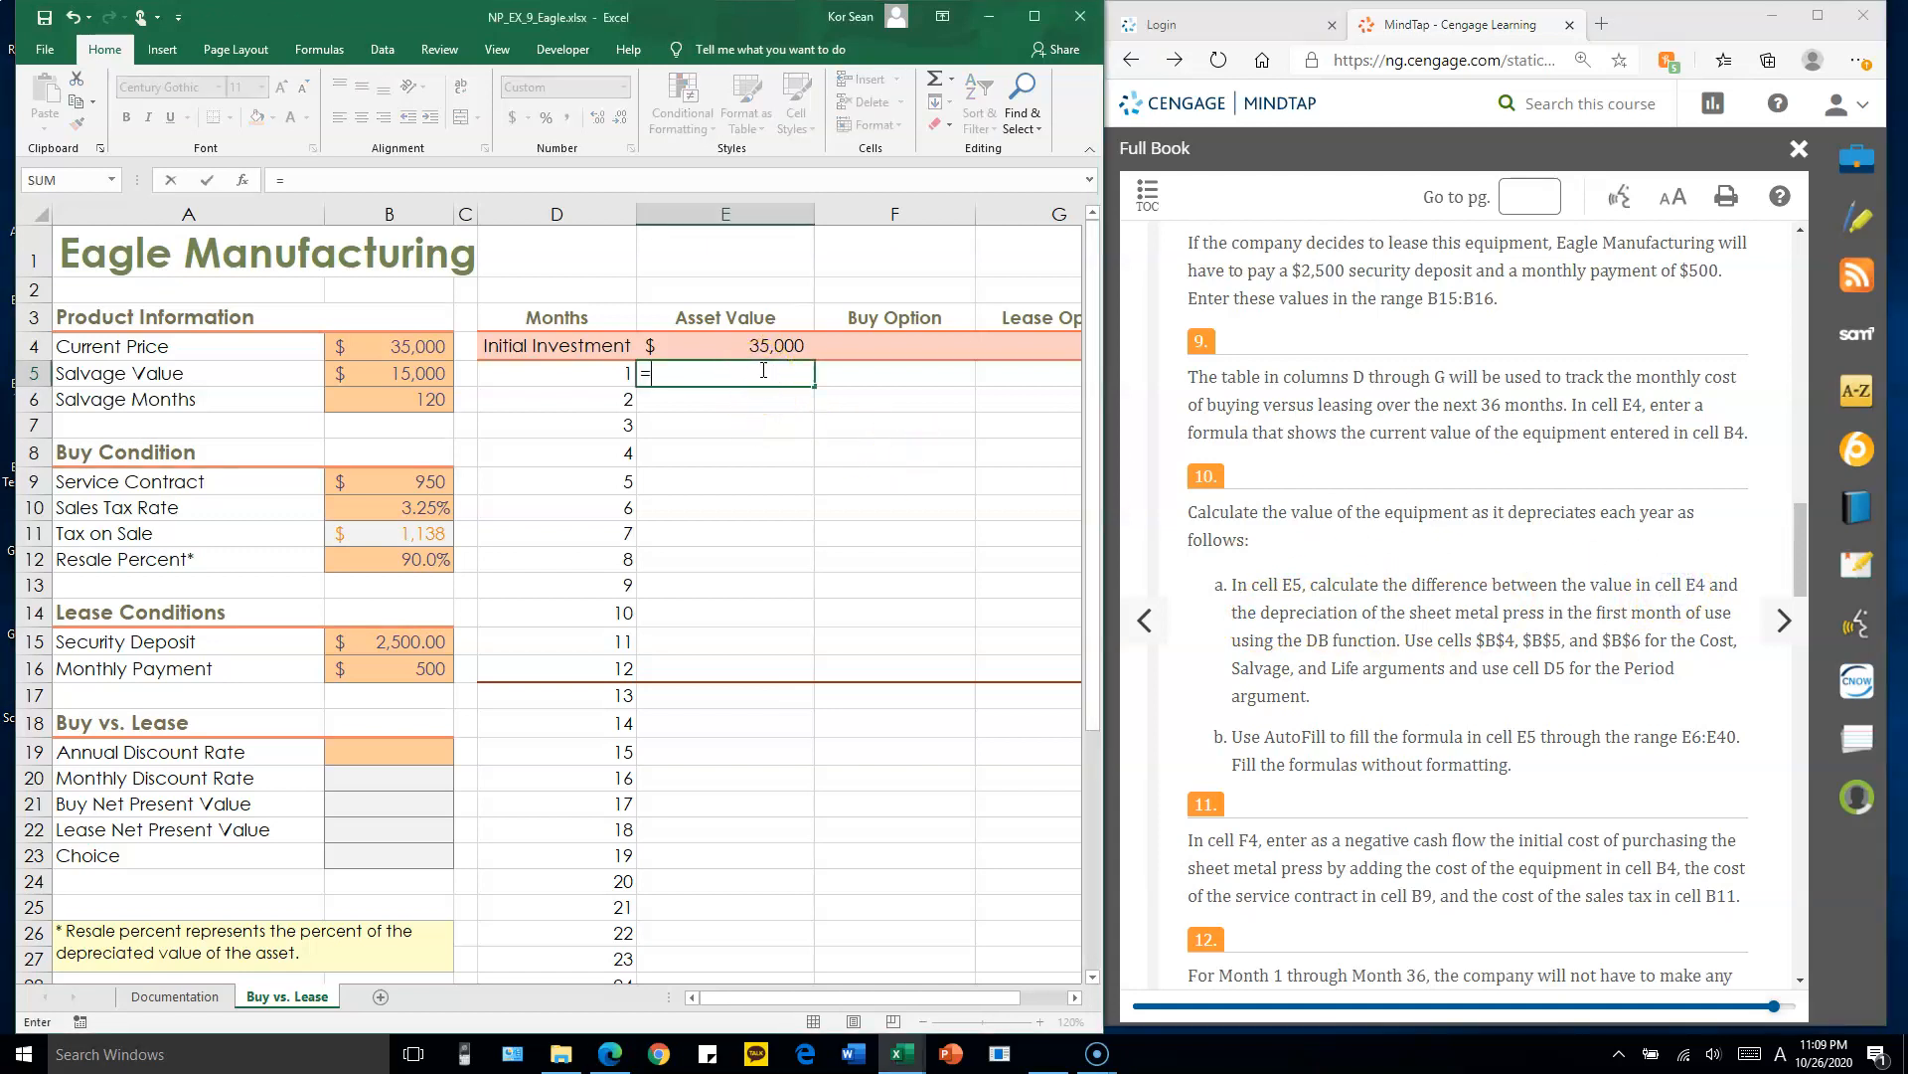
{"action": "type", "text": "E"}
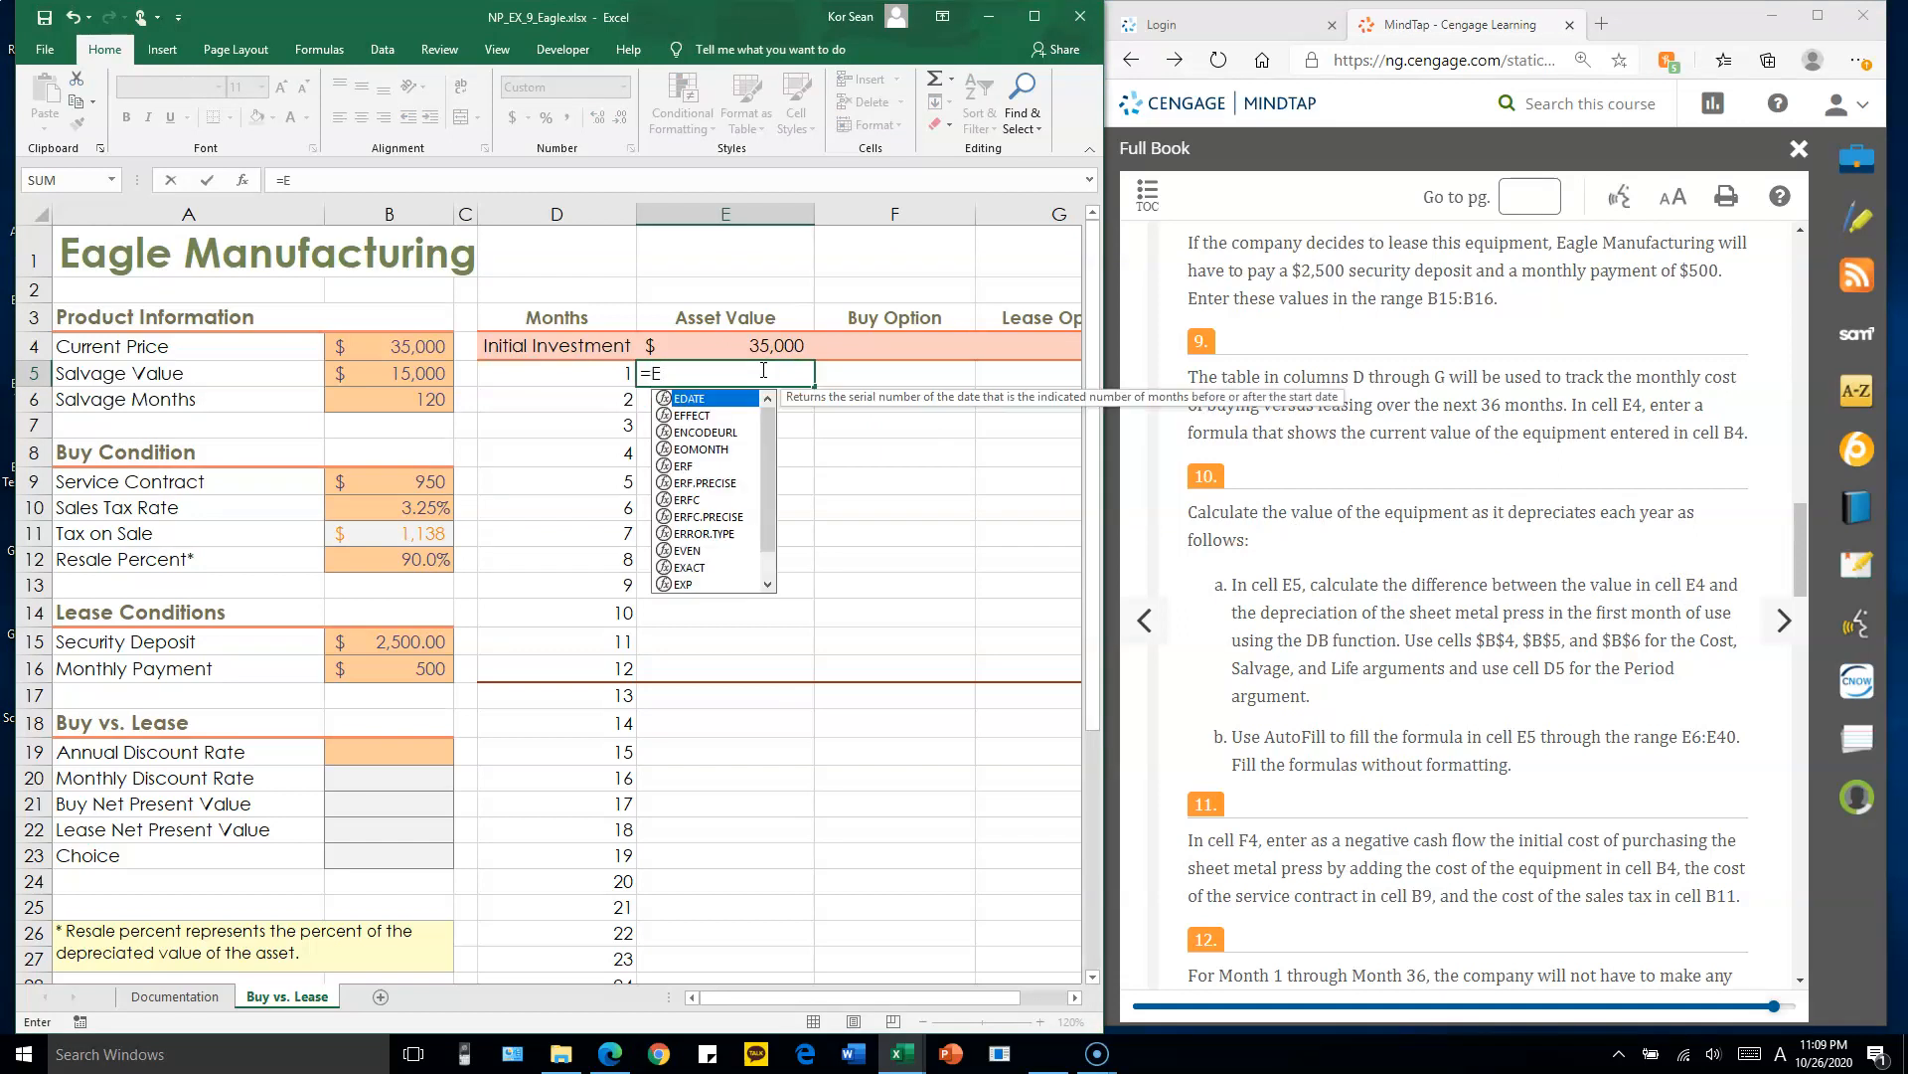
{"action": "type", "text": "4-"}
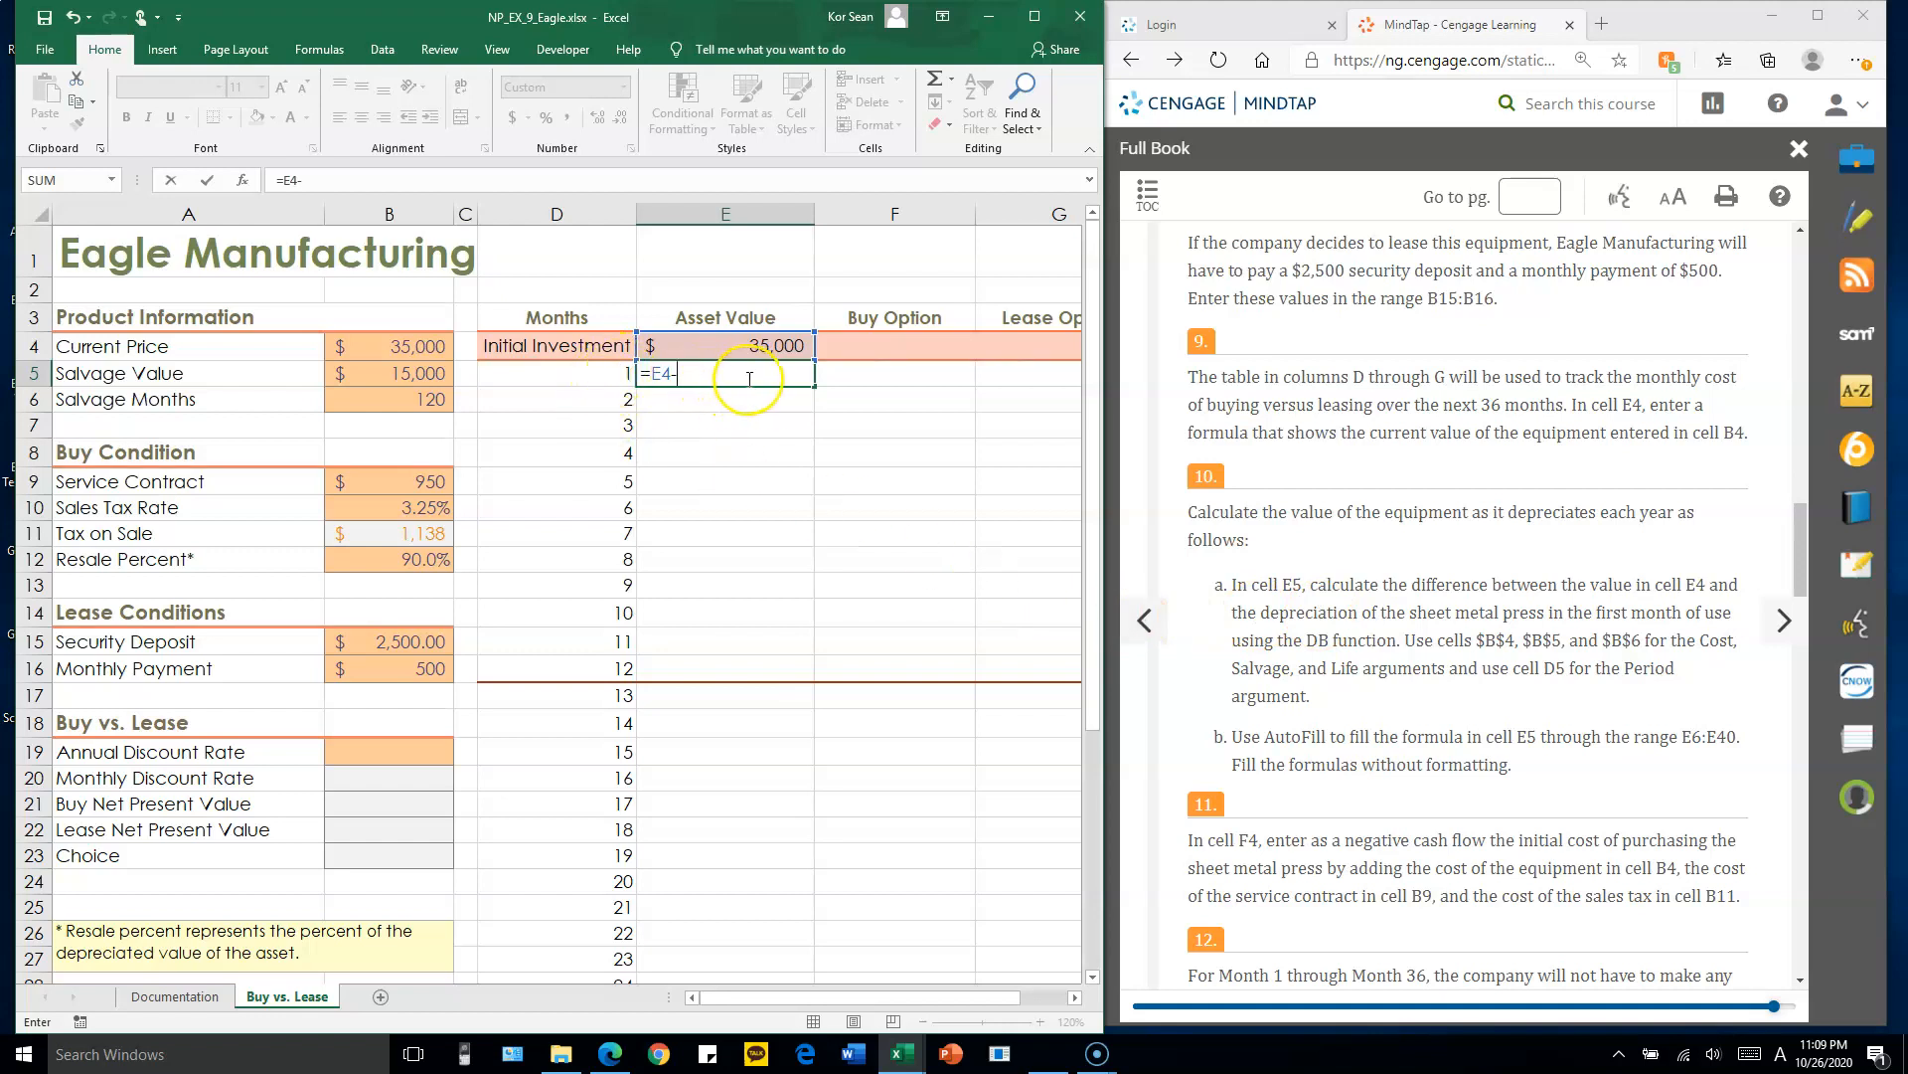
{"action": "type", "text": "DB("}
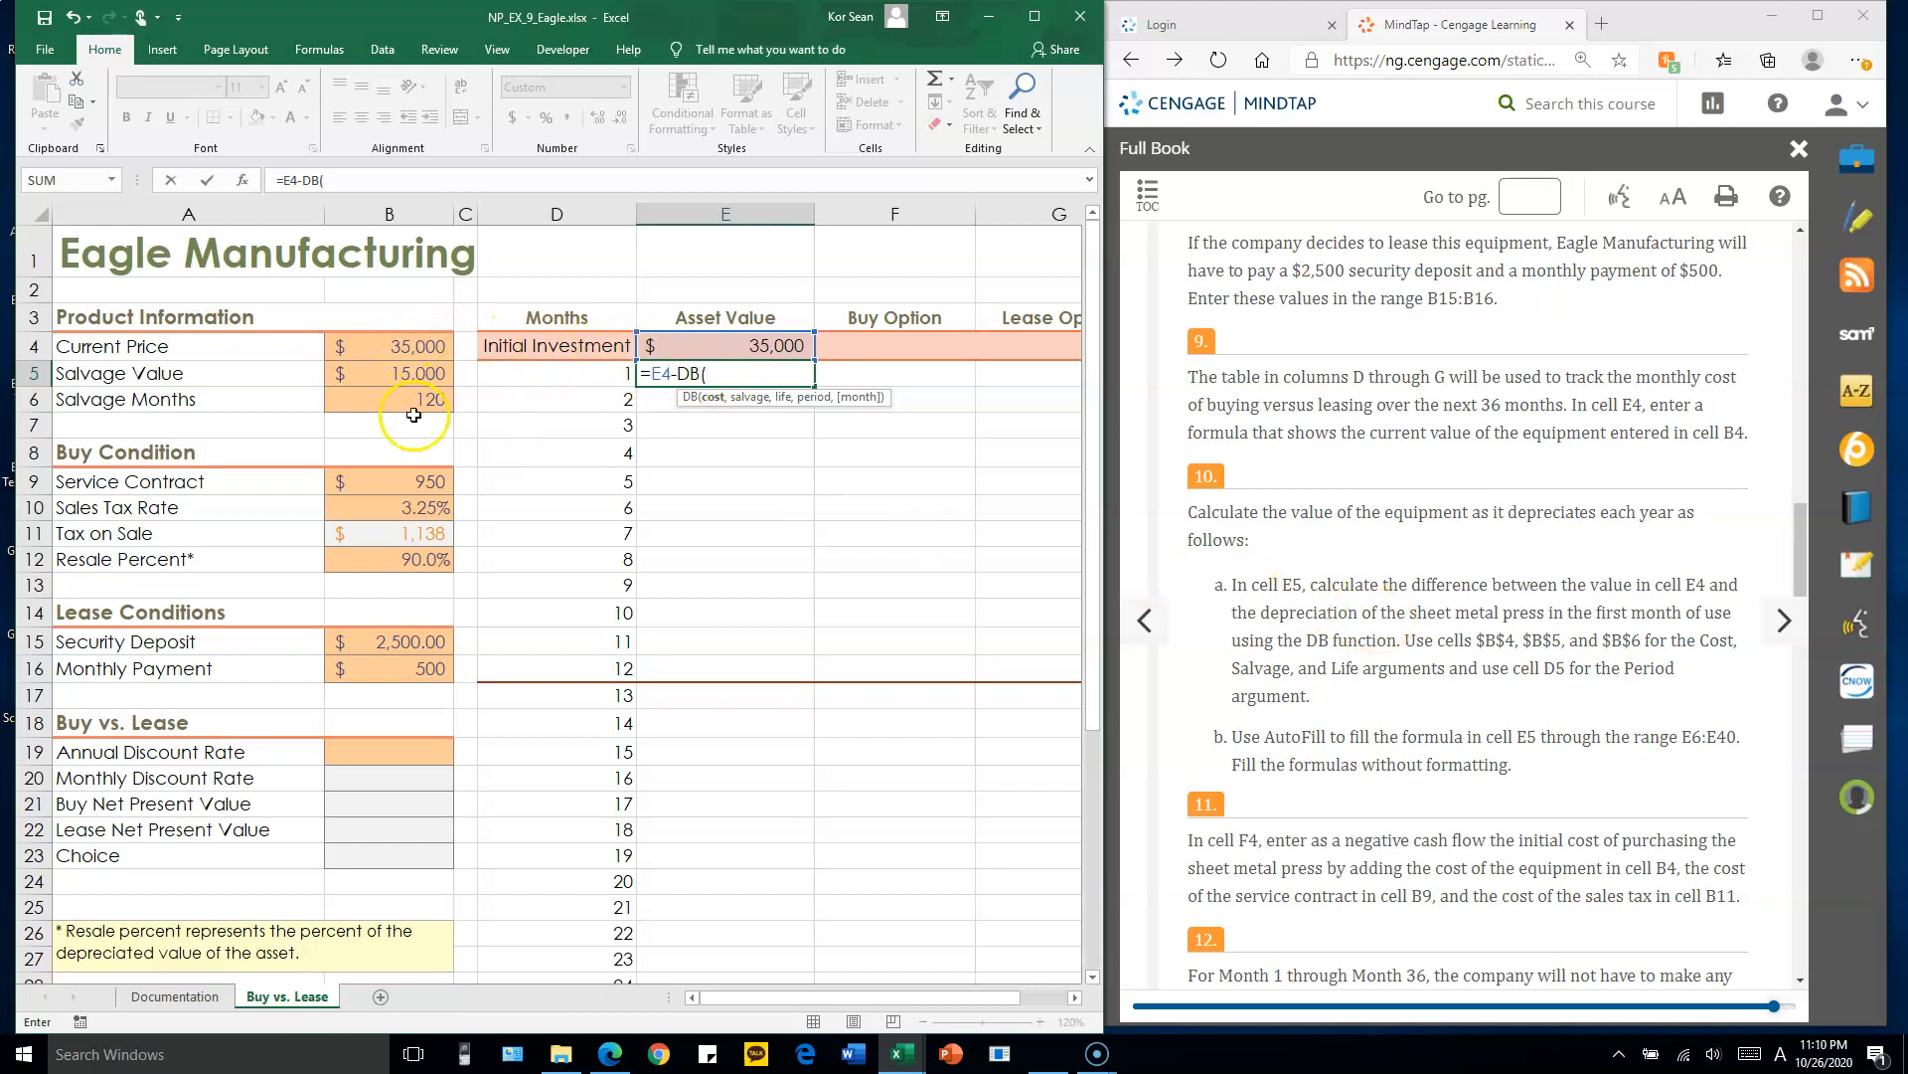
- Complete the E5 formula with absolute cost, salvage and life references and a relative period: =E4-DB($B$4,$B$5,$B$6,D5)
{"action": "left_click", "coordinate": [383, 340]}
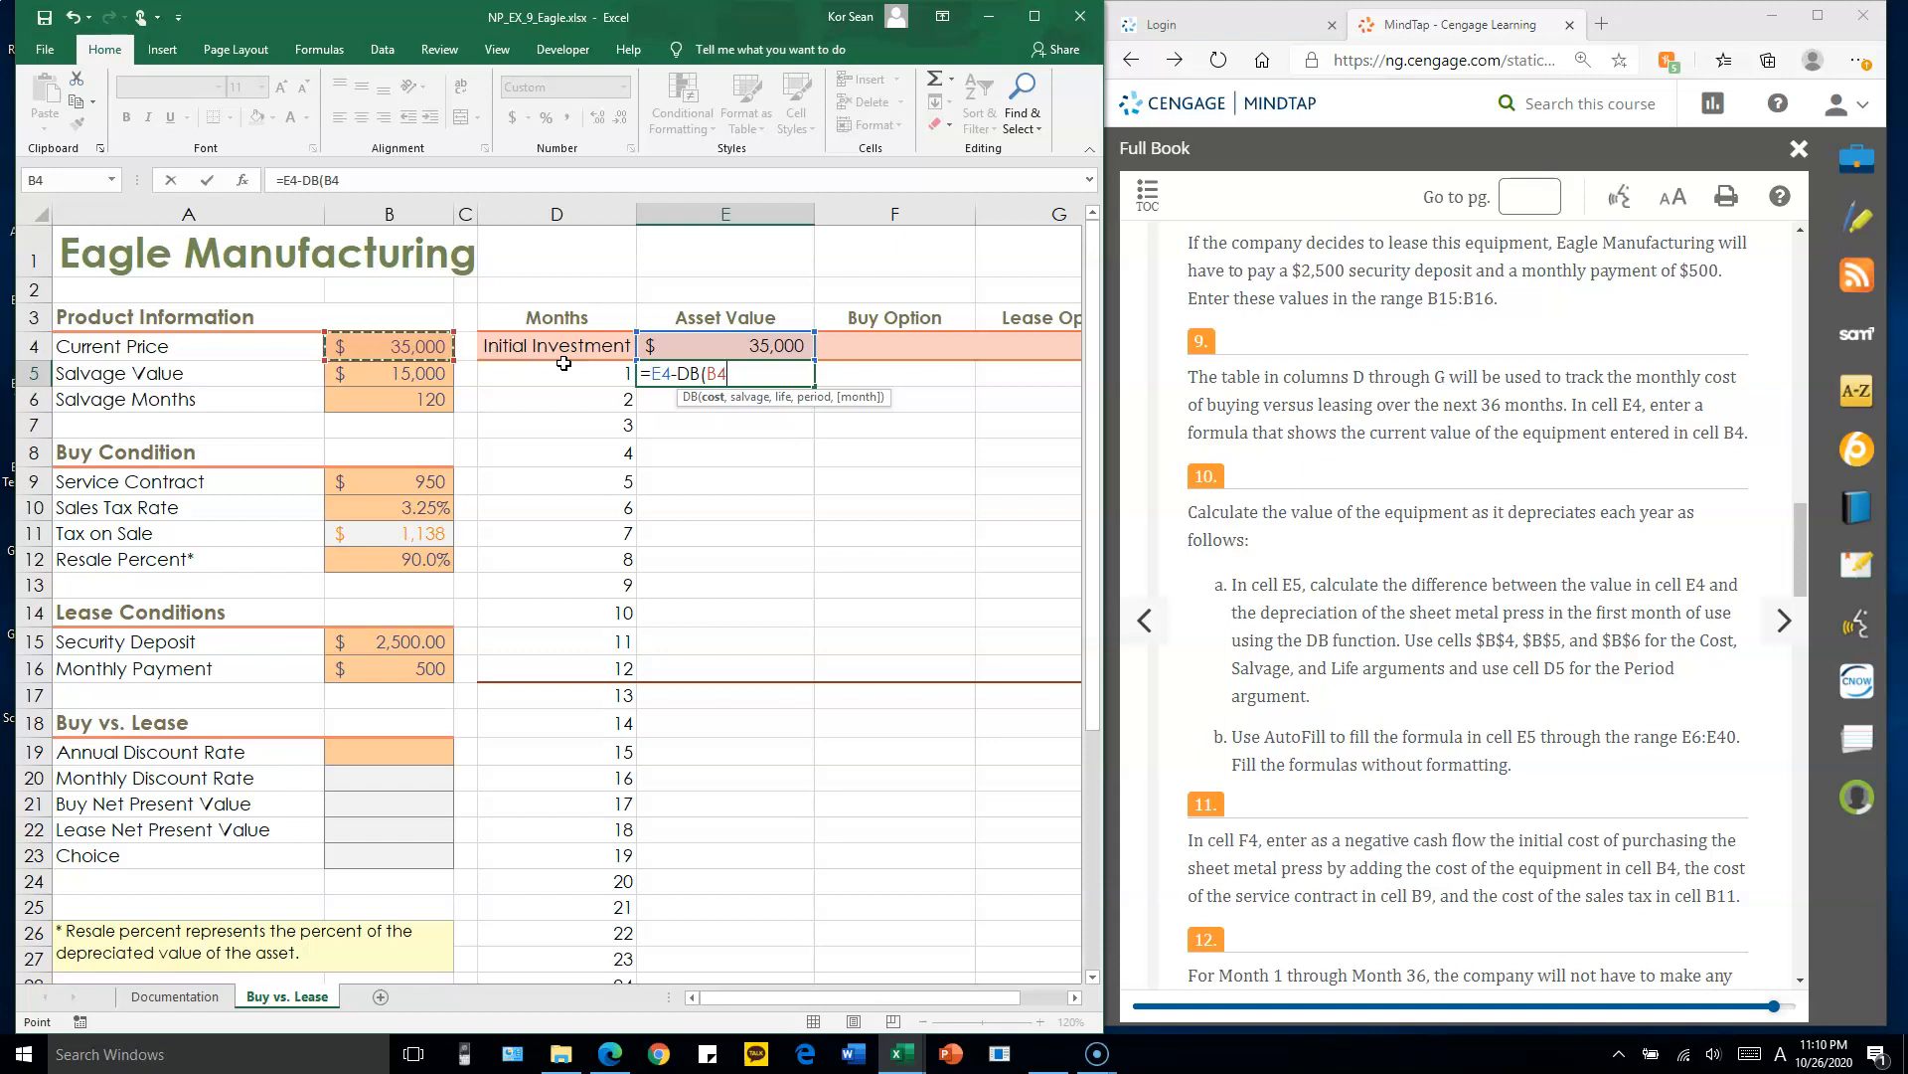
{"action": "key", "text": "F4"}
{"action": "type", "text": ","}
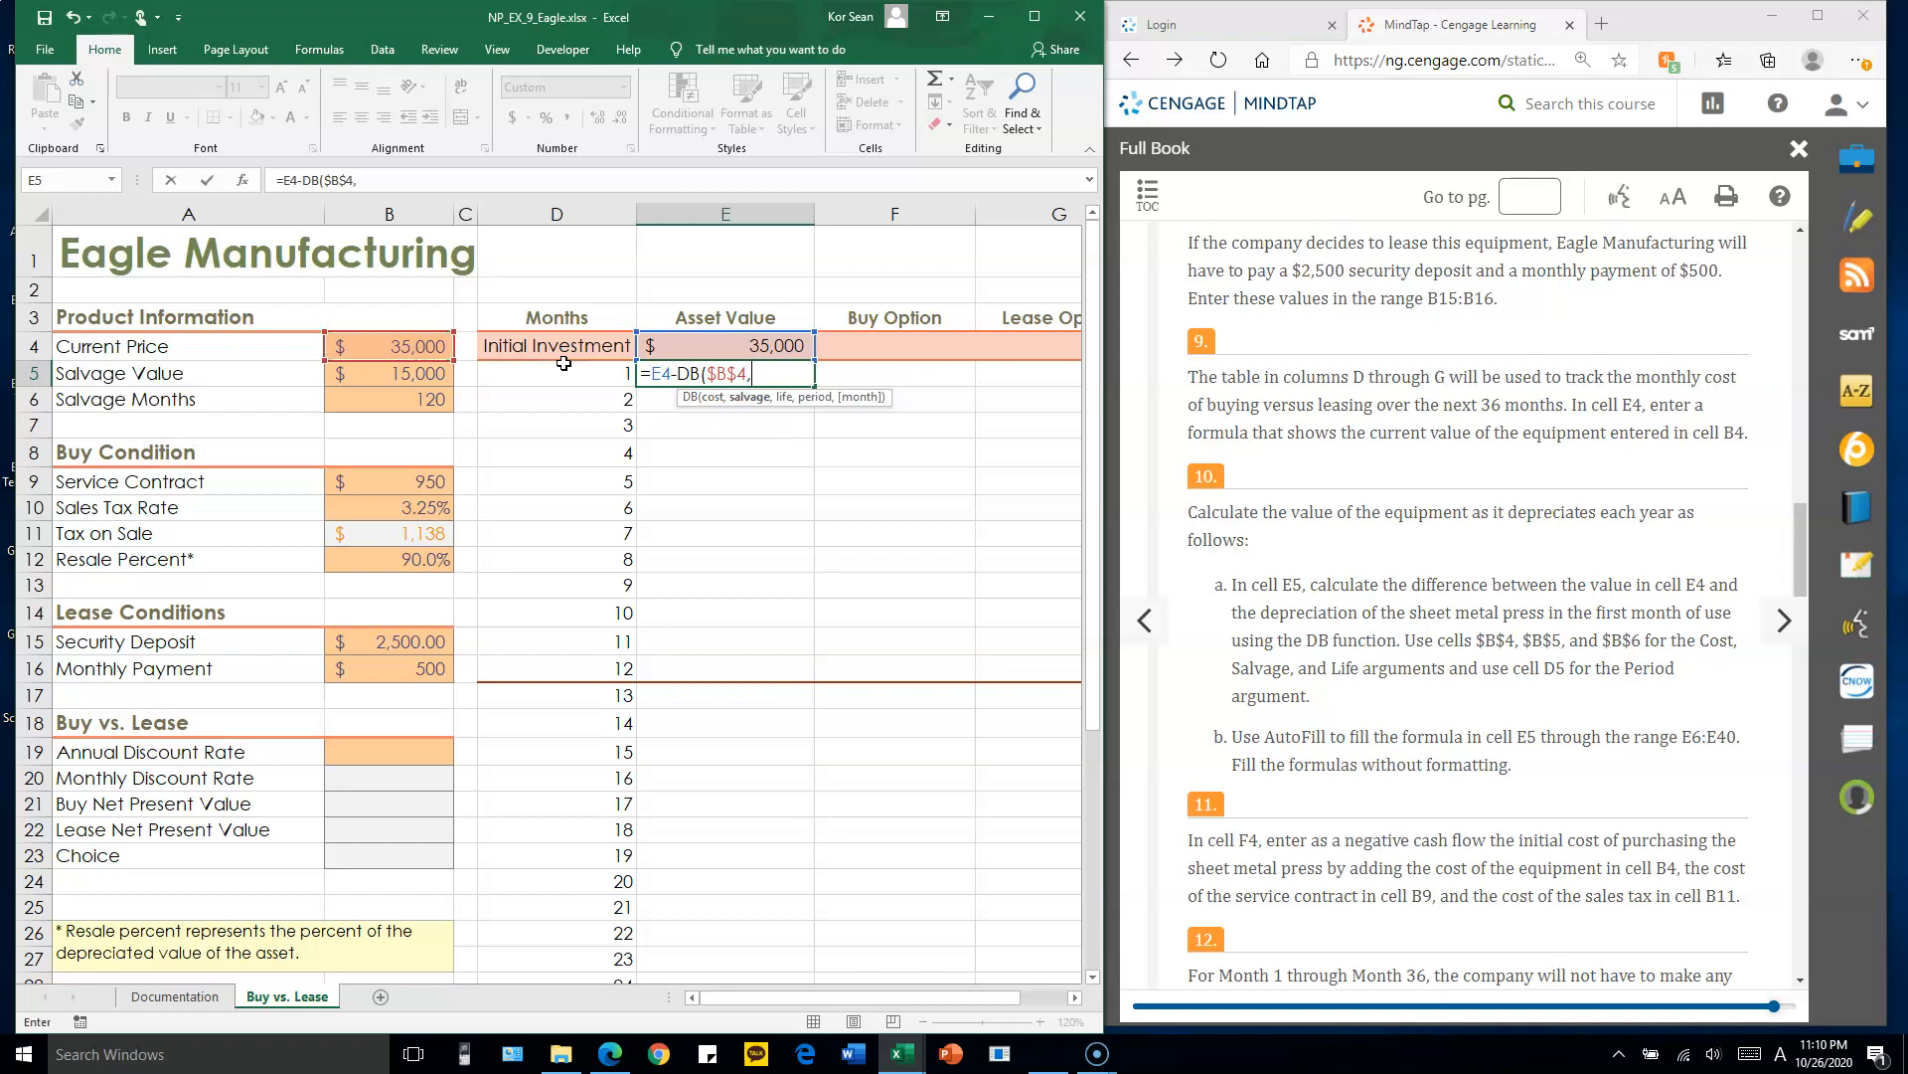
{"action": "left_click", "coordinate": [416, 376]}
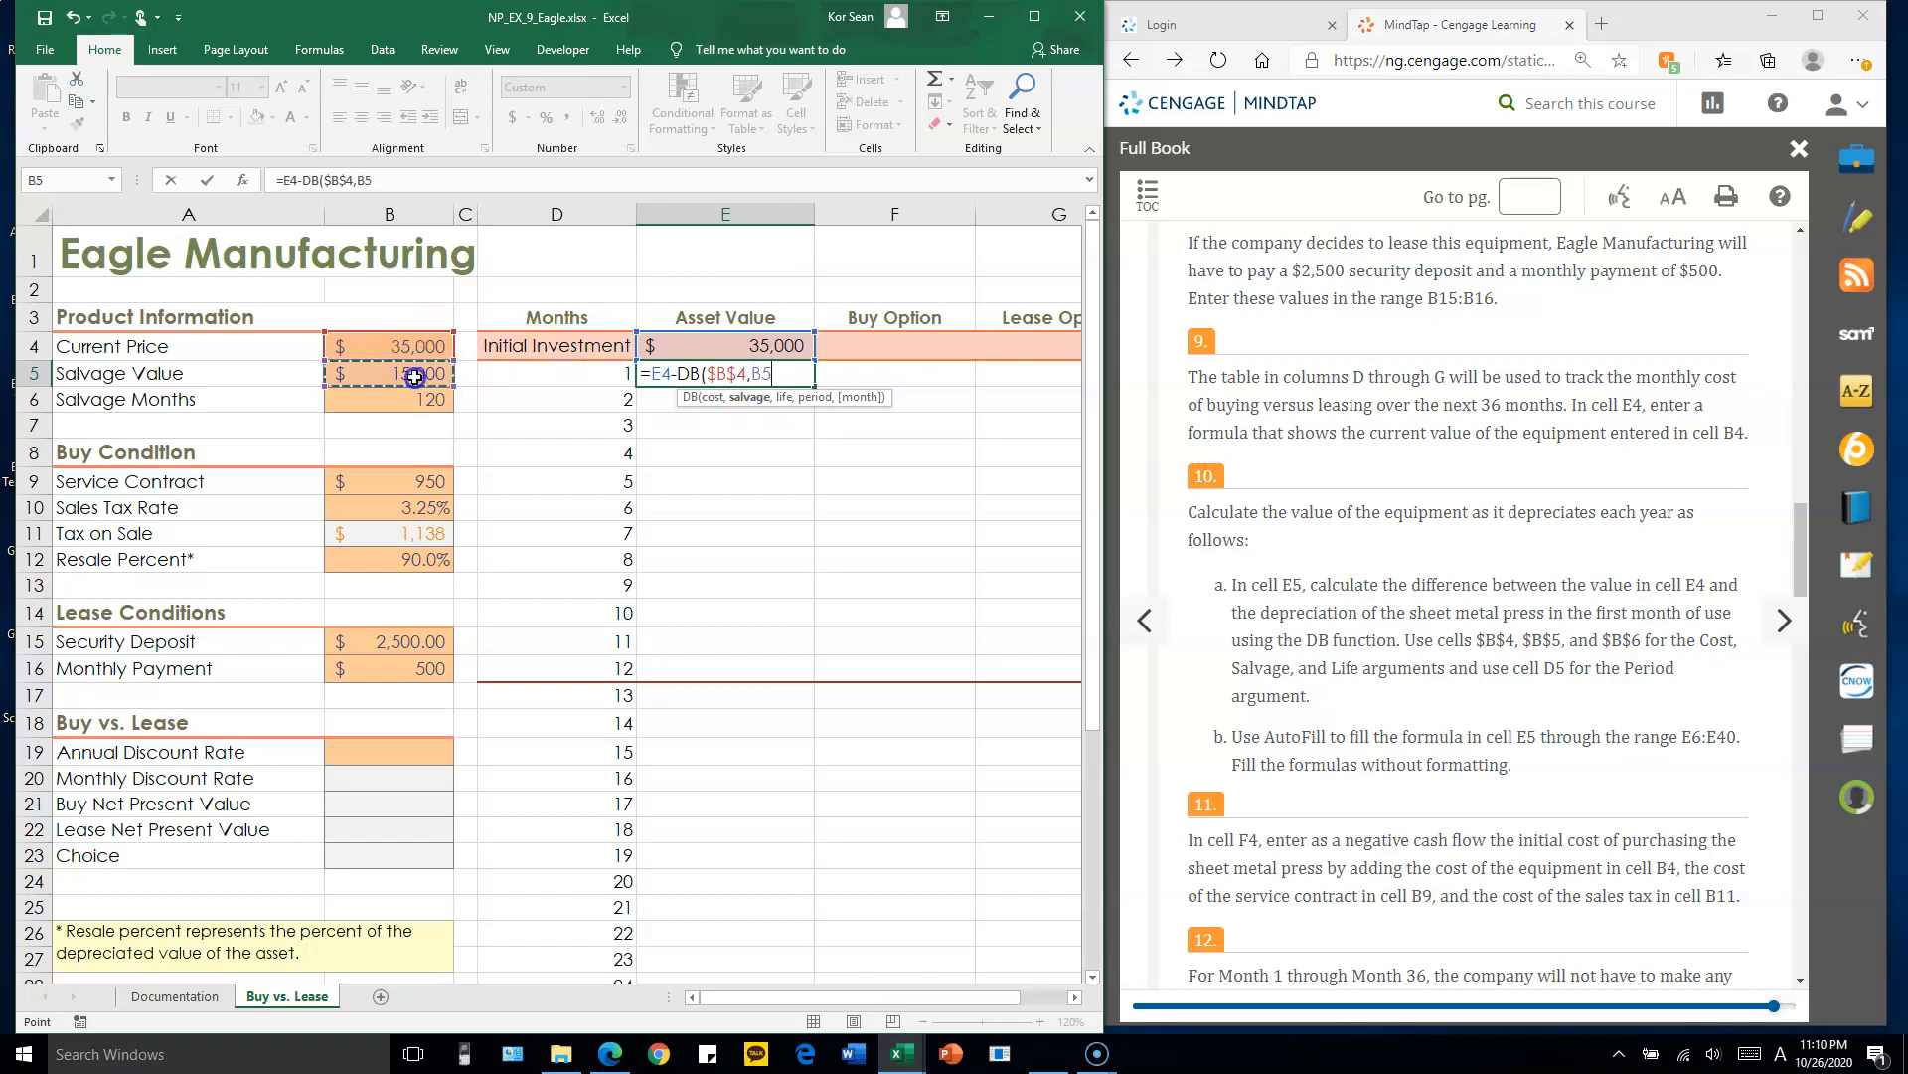
{"action": "key", "text": "F4"}
{"action": "type", "text": ","}
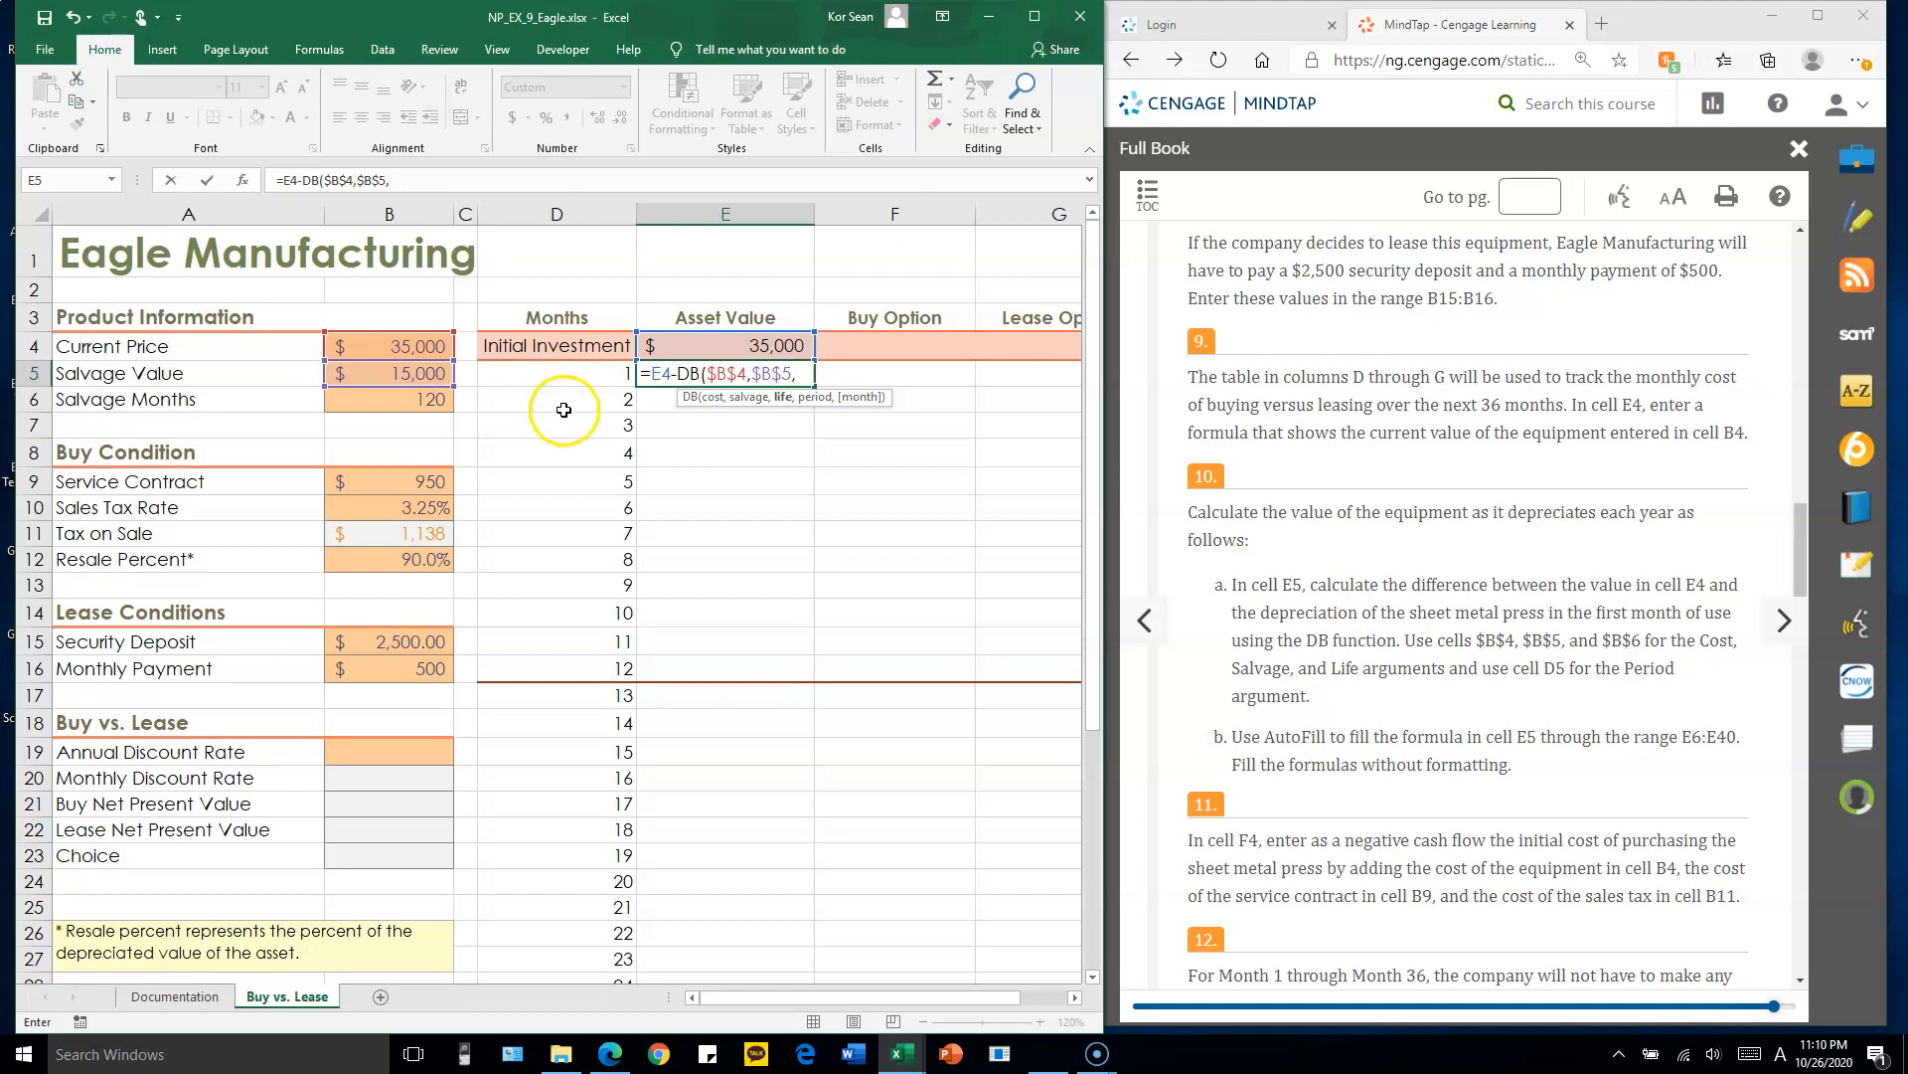
{"action": "left_click", "coordinate": [421, 401]}
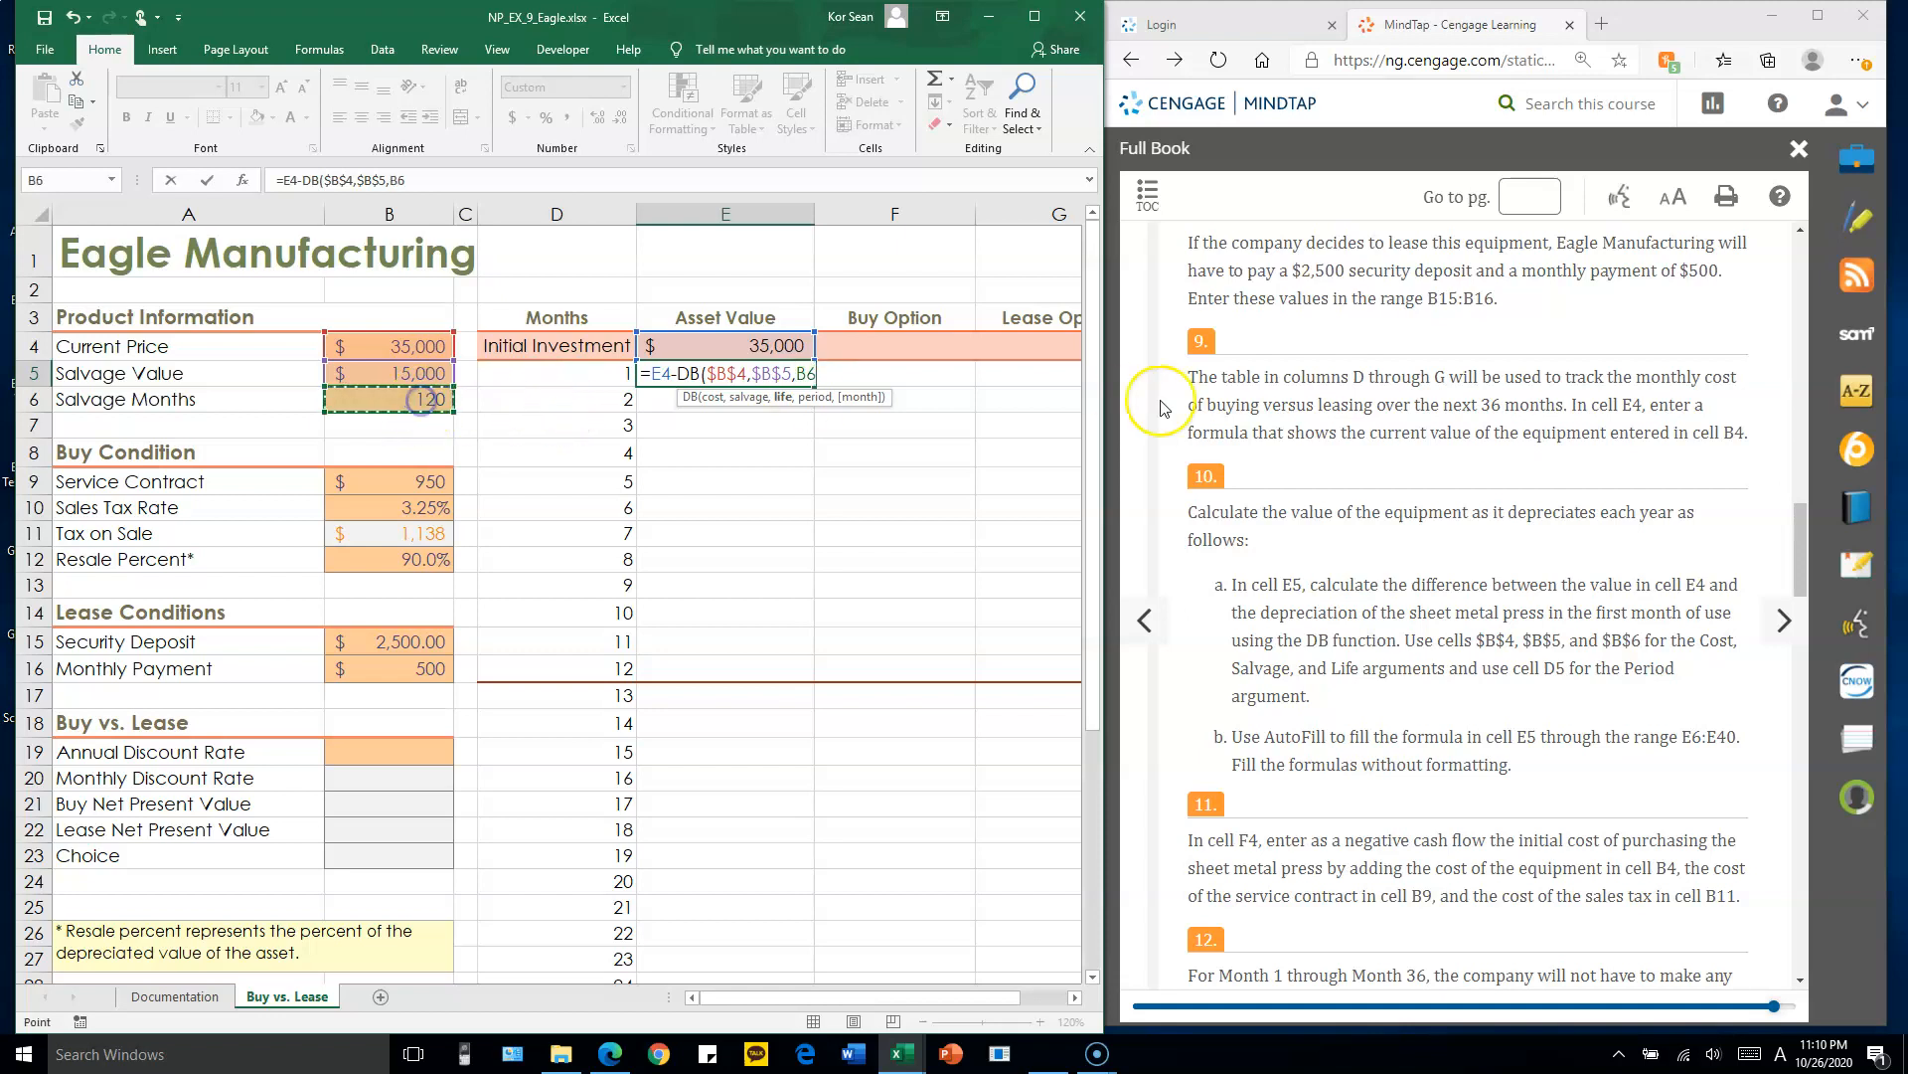
{"action": "key", "text": "F4"}
{"action": "type", "text": ","}
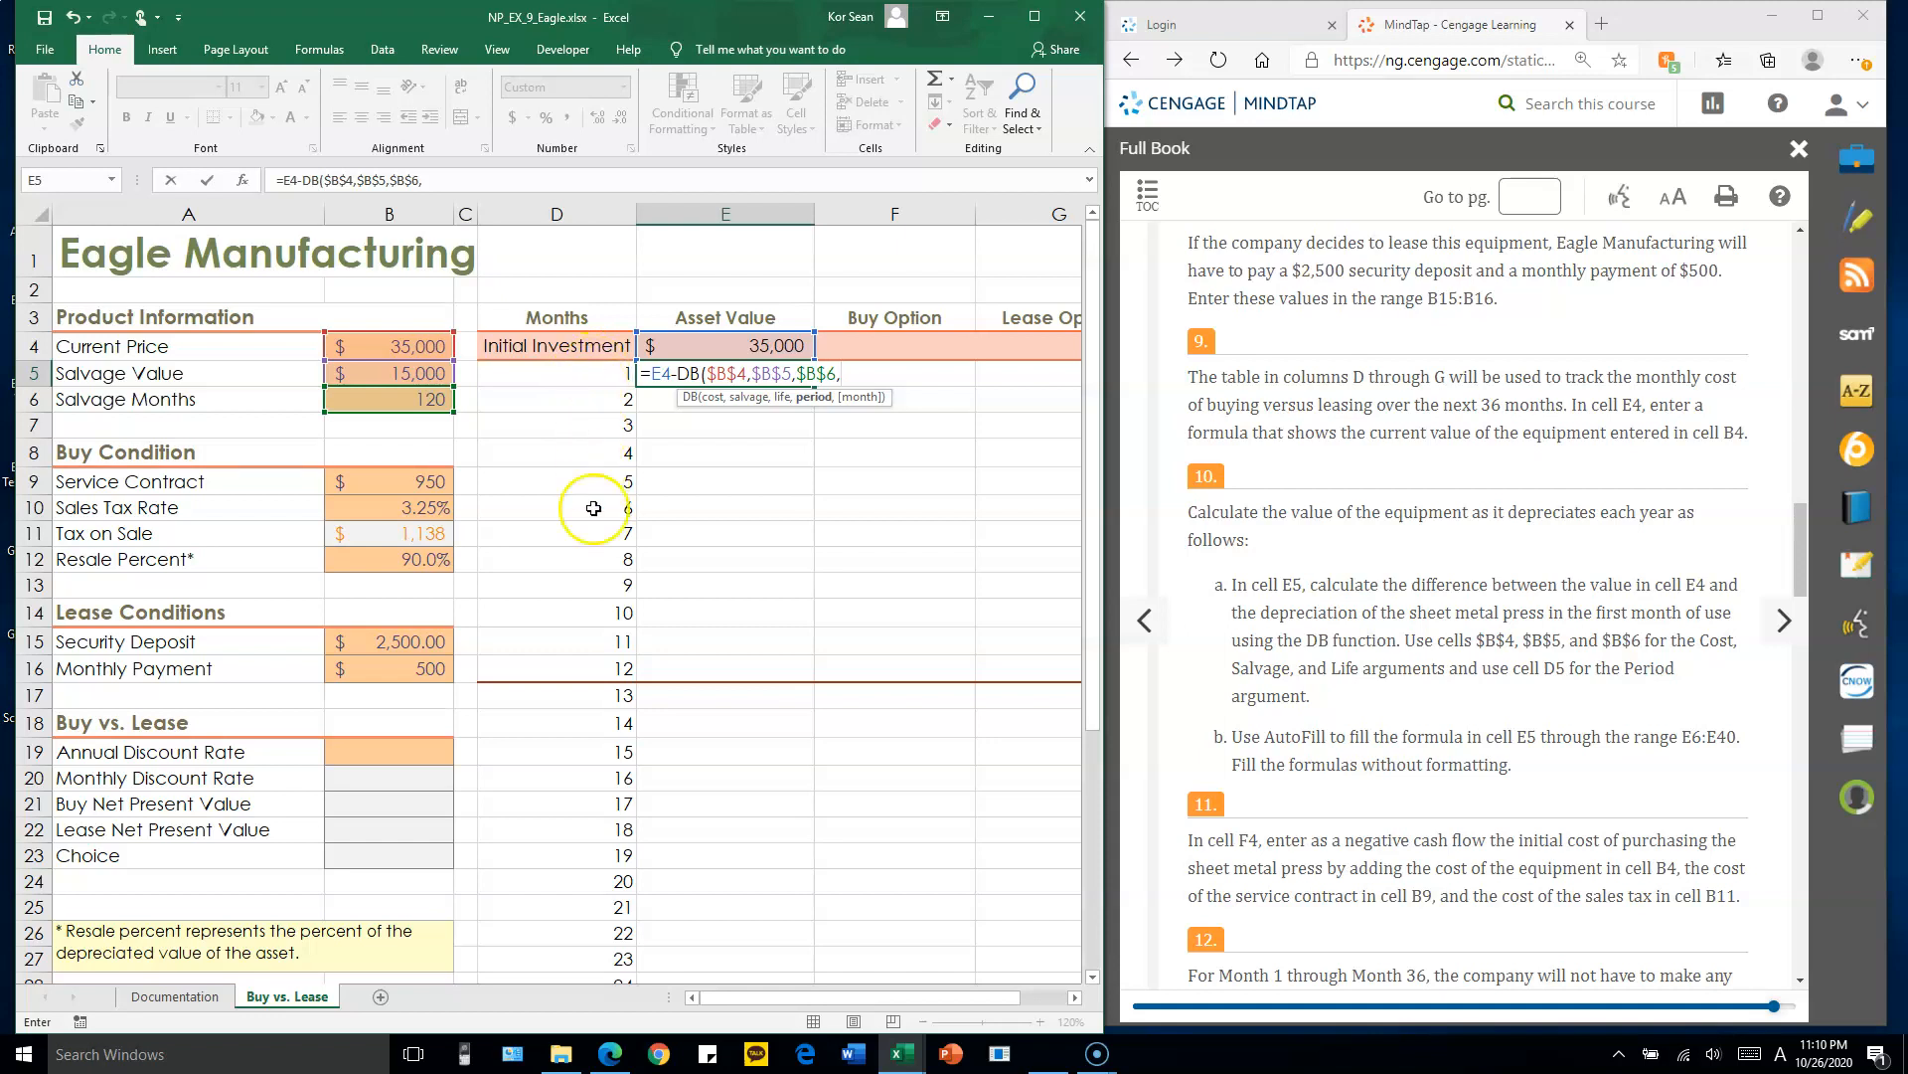
{"action": "left_click", "coordinate": [596, 374]}
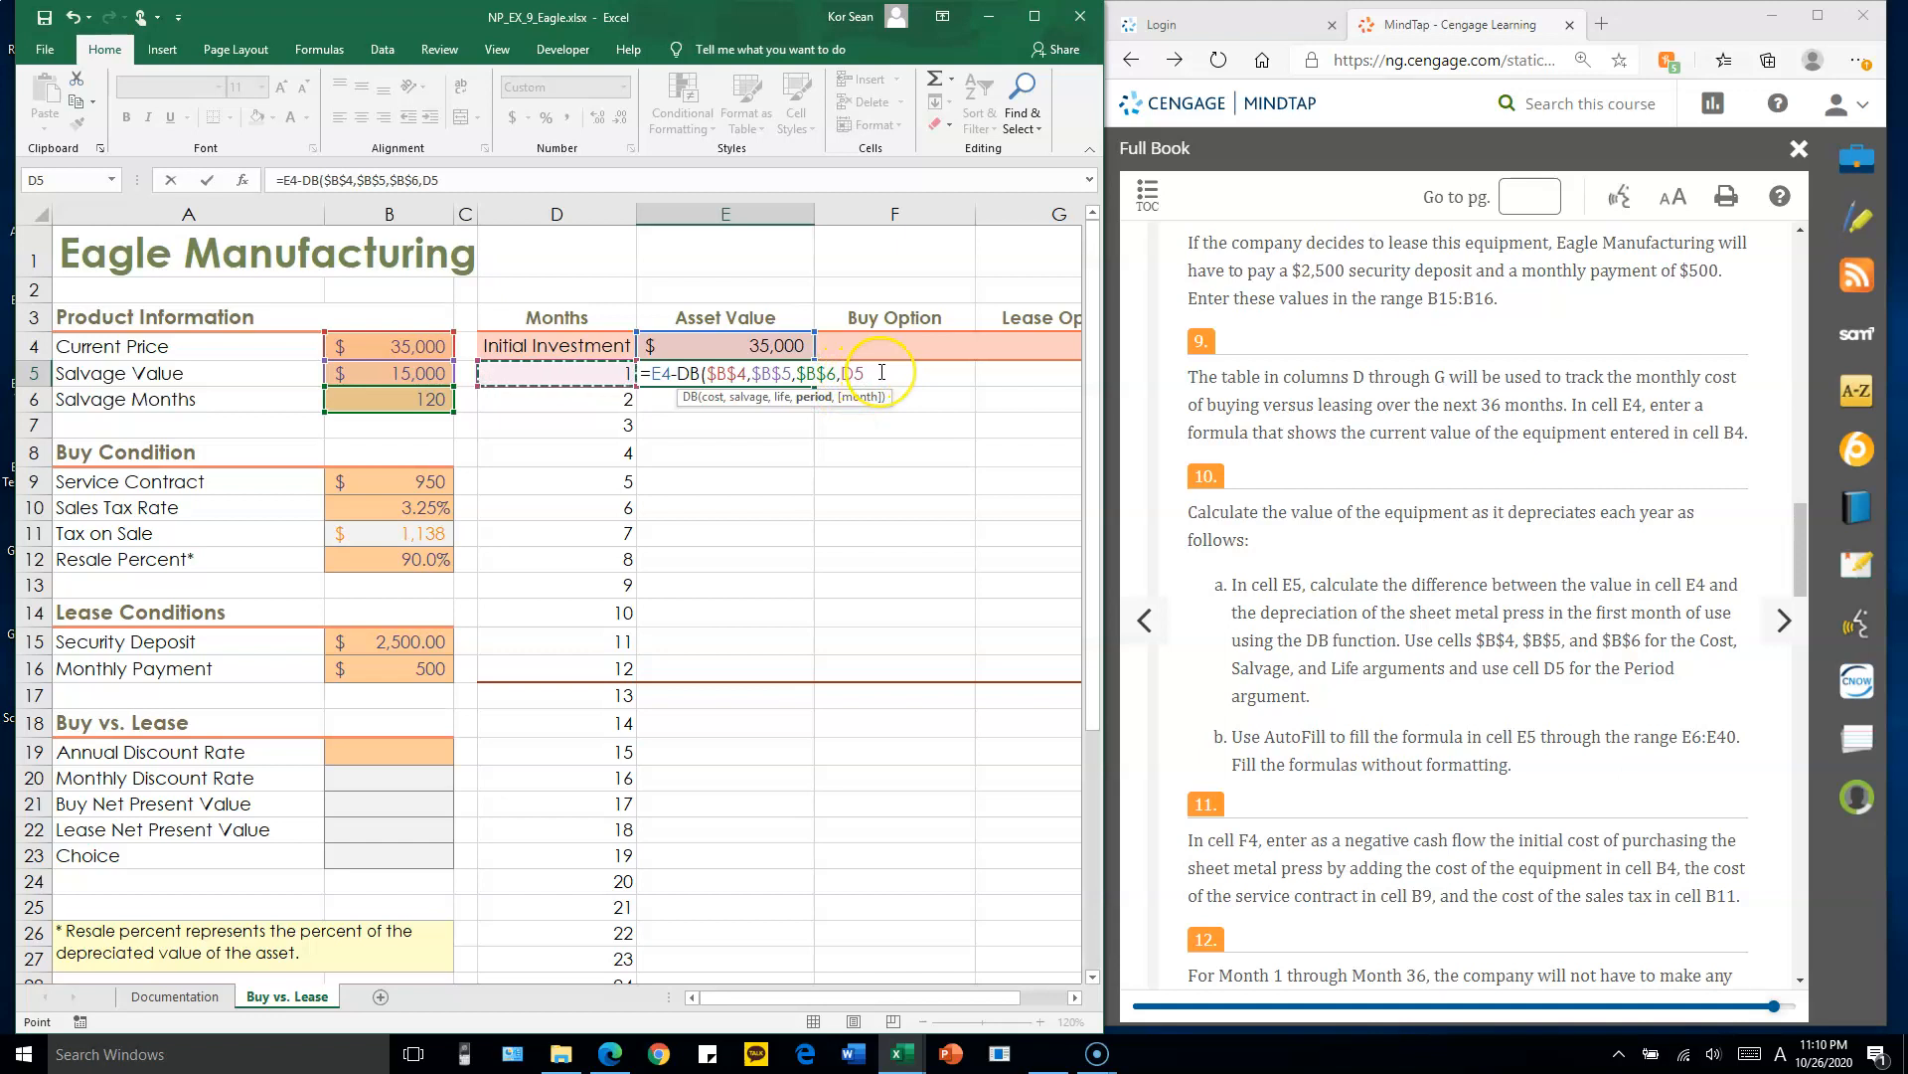
{"action": "type", "text": ")"}
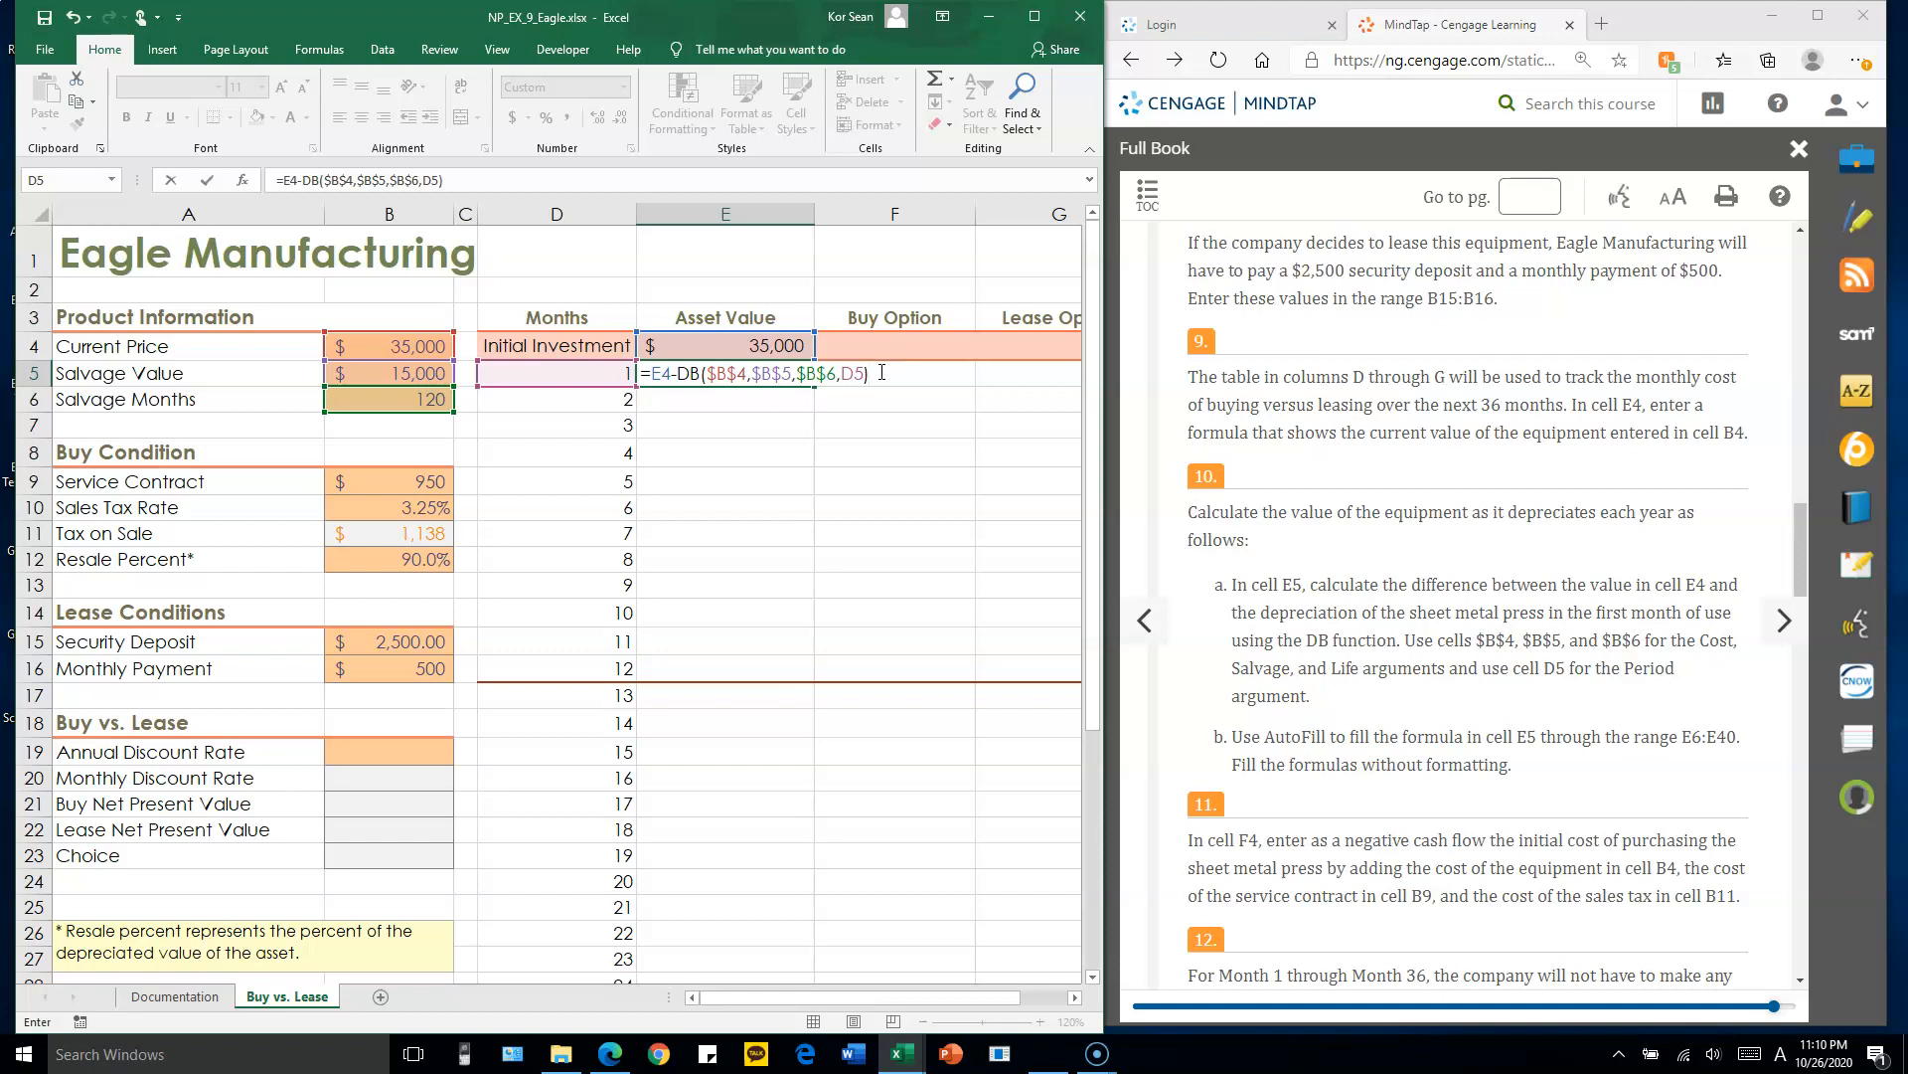
{"action": "key", "text": "Return"}
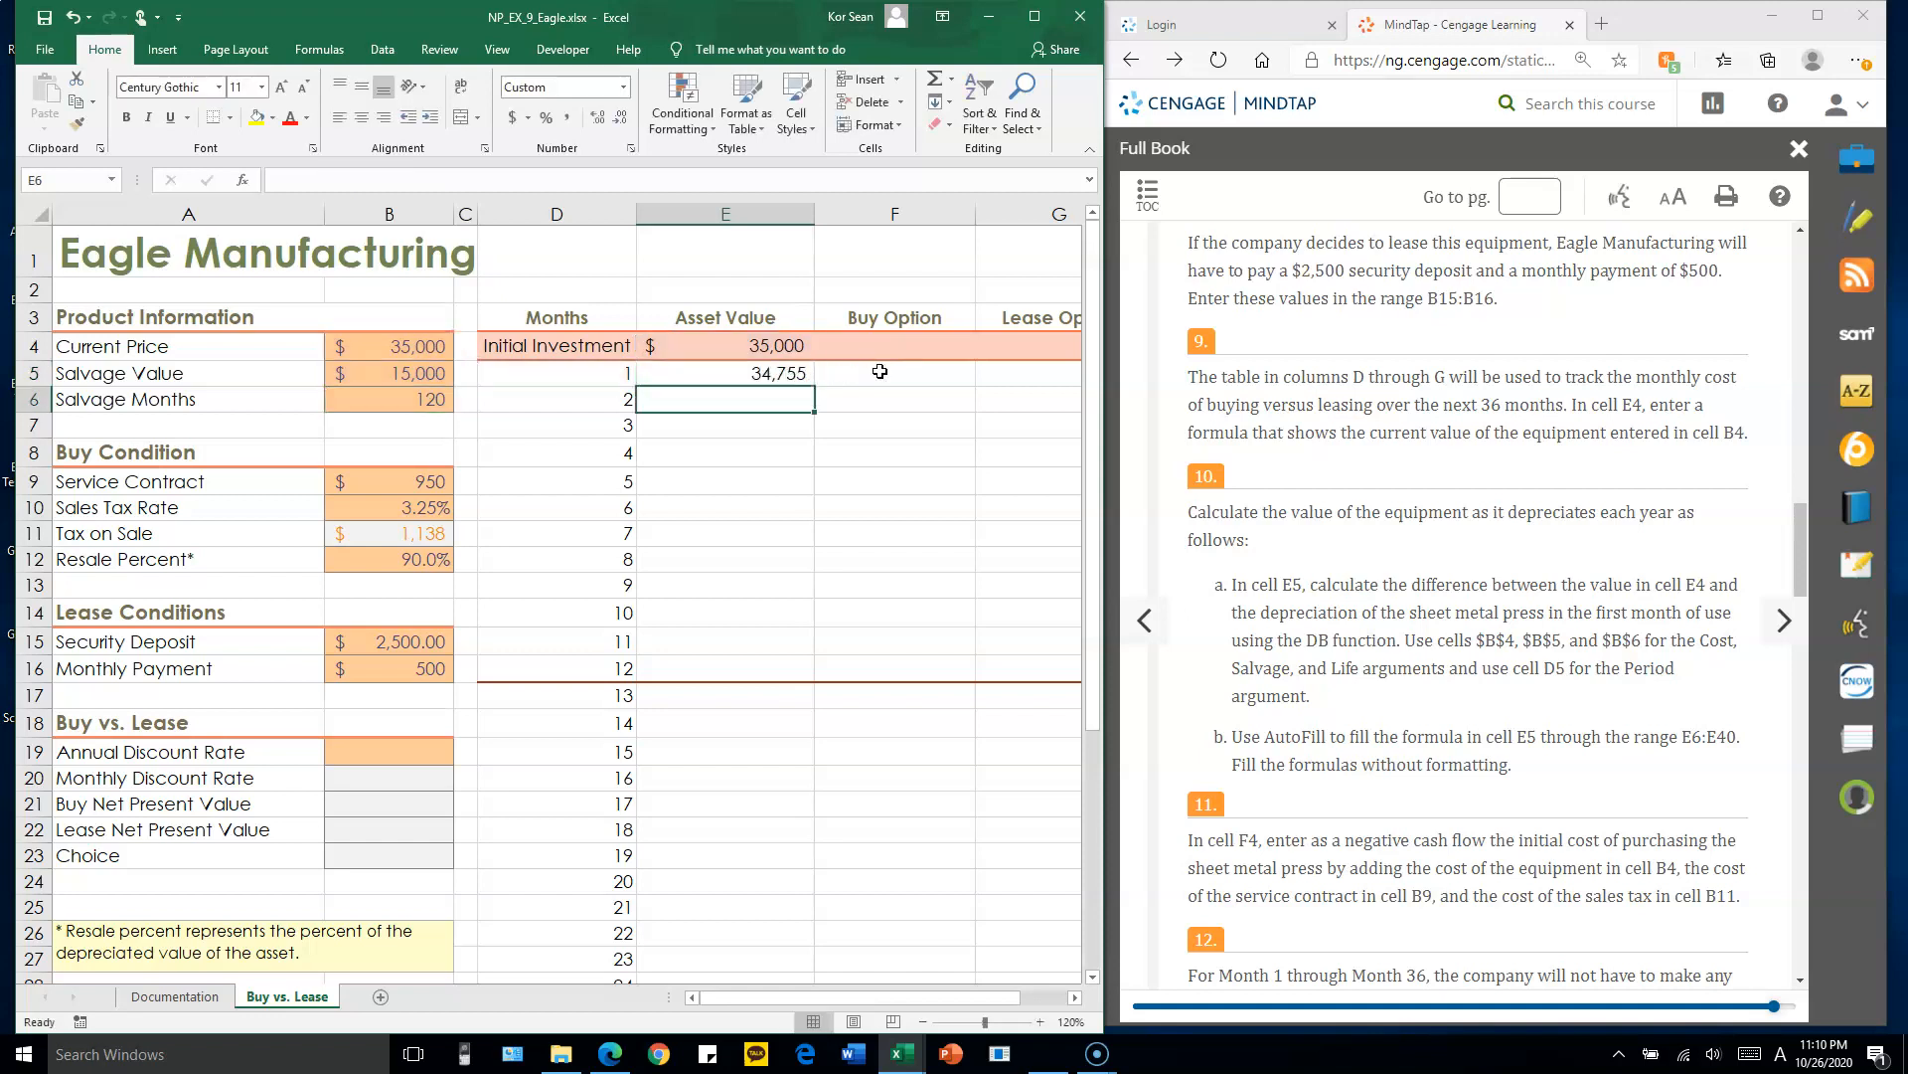
- Fill the depreciation formula from E5 down into E6
{"action": "left_click", "coordinate": [795, 374]}
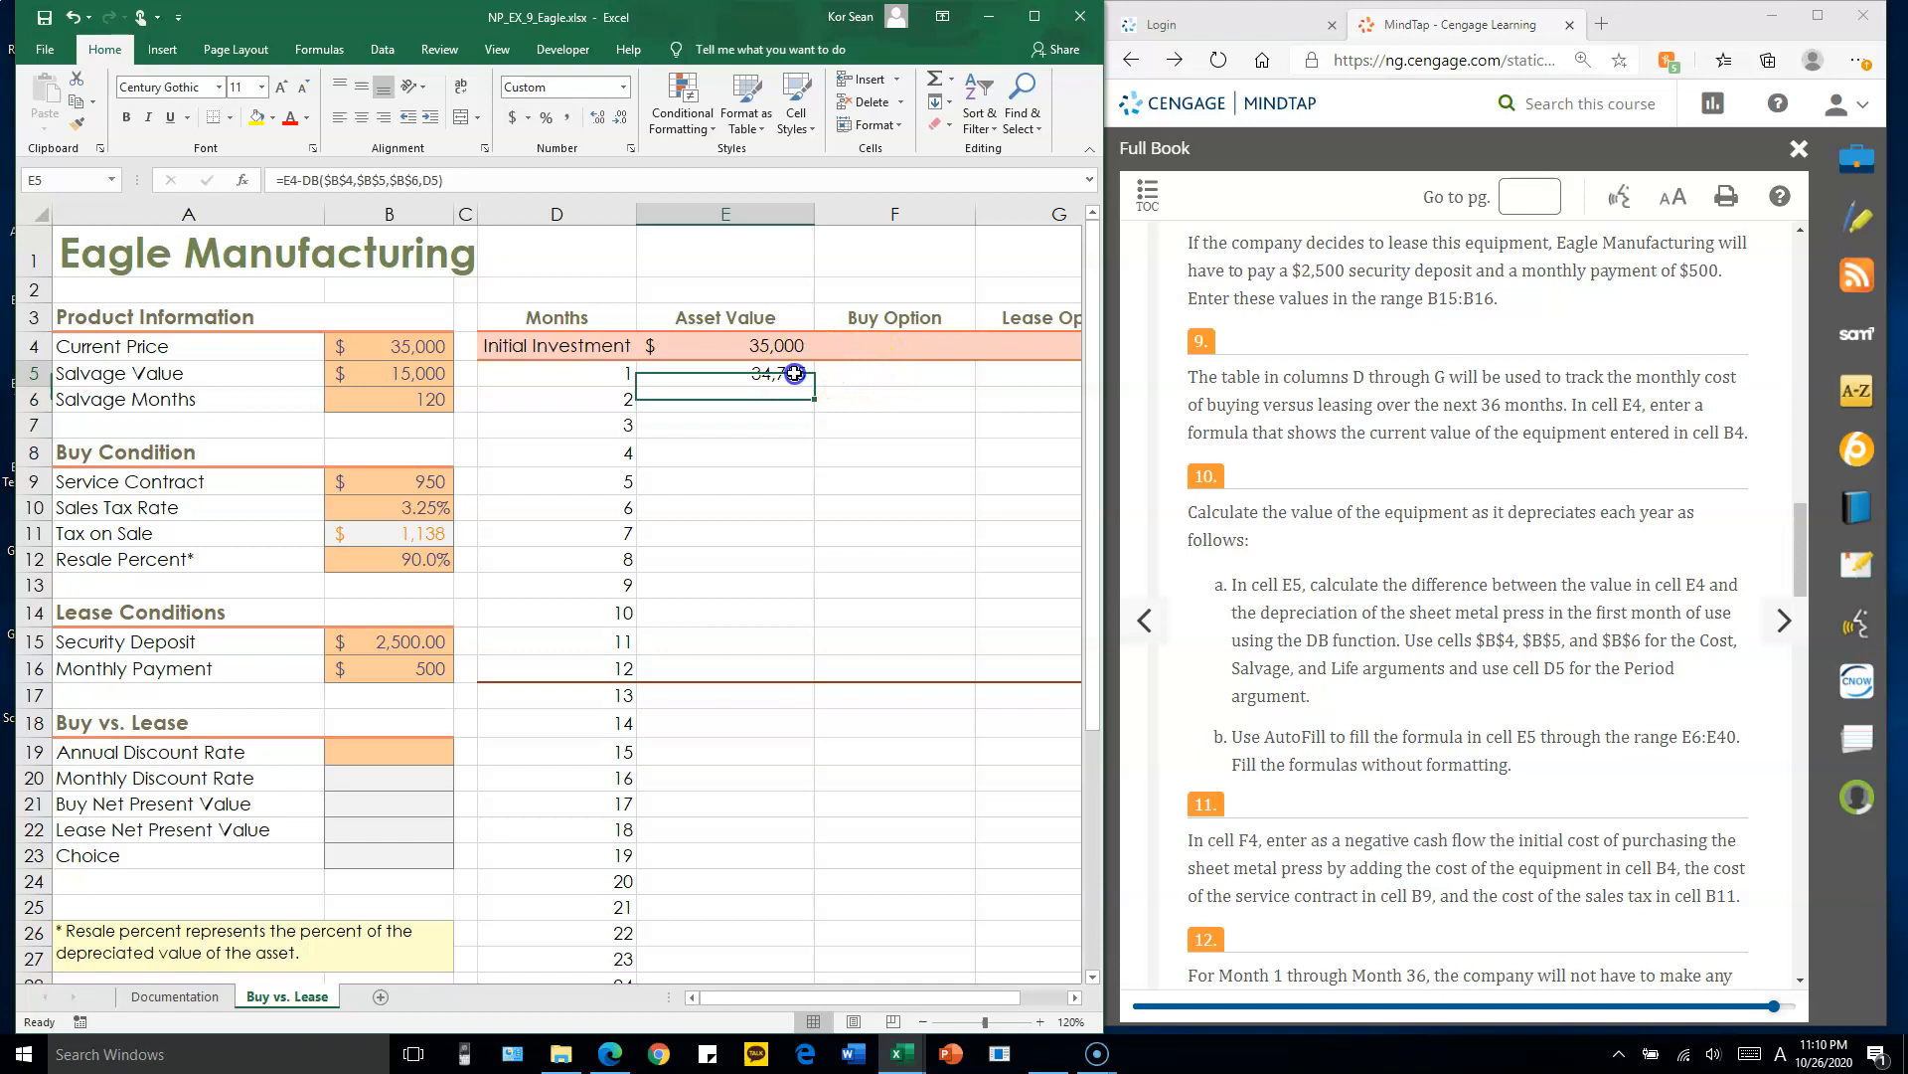
{"action": "left_click_drag", "start_coordinate": [811, 386], "coordinate": [807, 407]}
- Examine the absolute and relative cell references in the DB formulas in E6 and E5
{"action": "left_click", "coordinate": [793, 403]}
{"action": "double_click", "coordinate": [793, 403]}
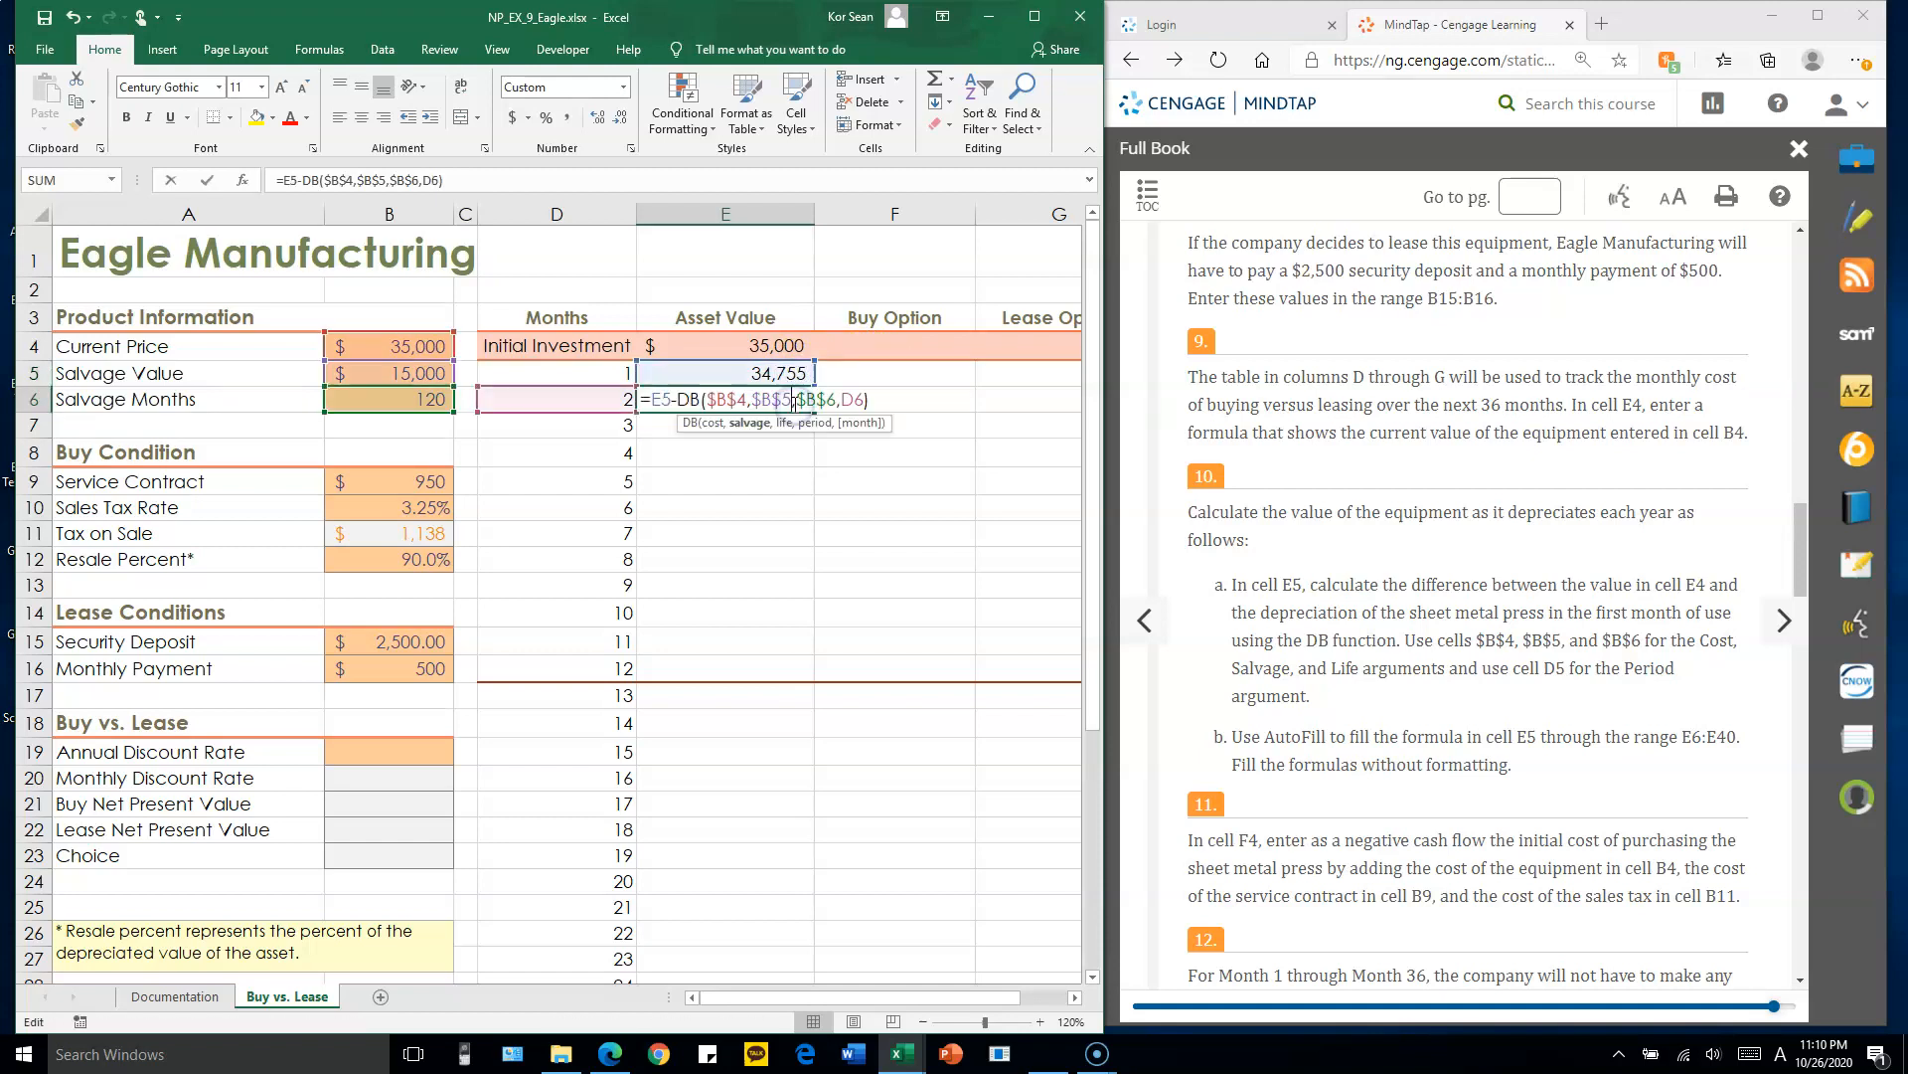
{"action": "left_click_drag", "start_coordinate": [710, 403], "coordinate": [842, 401]}
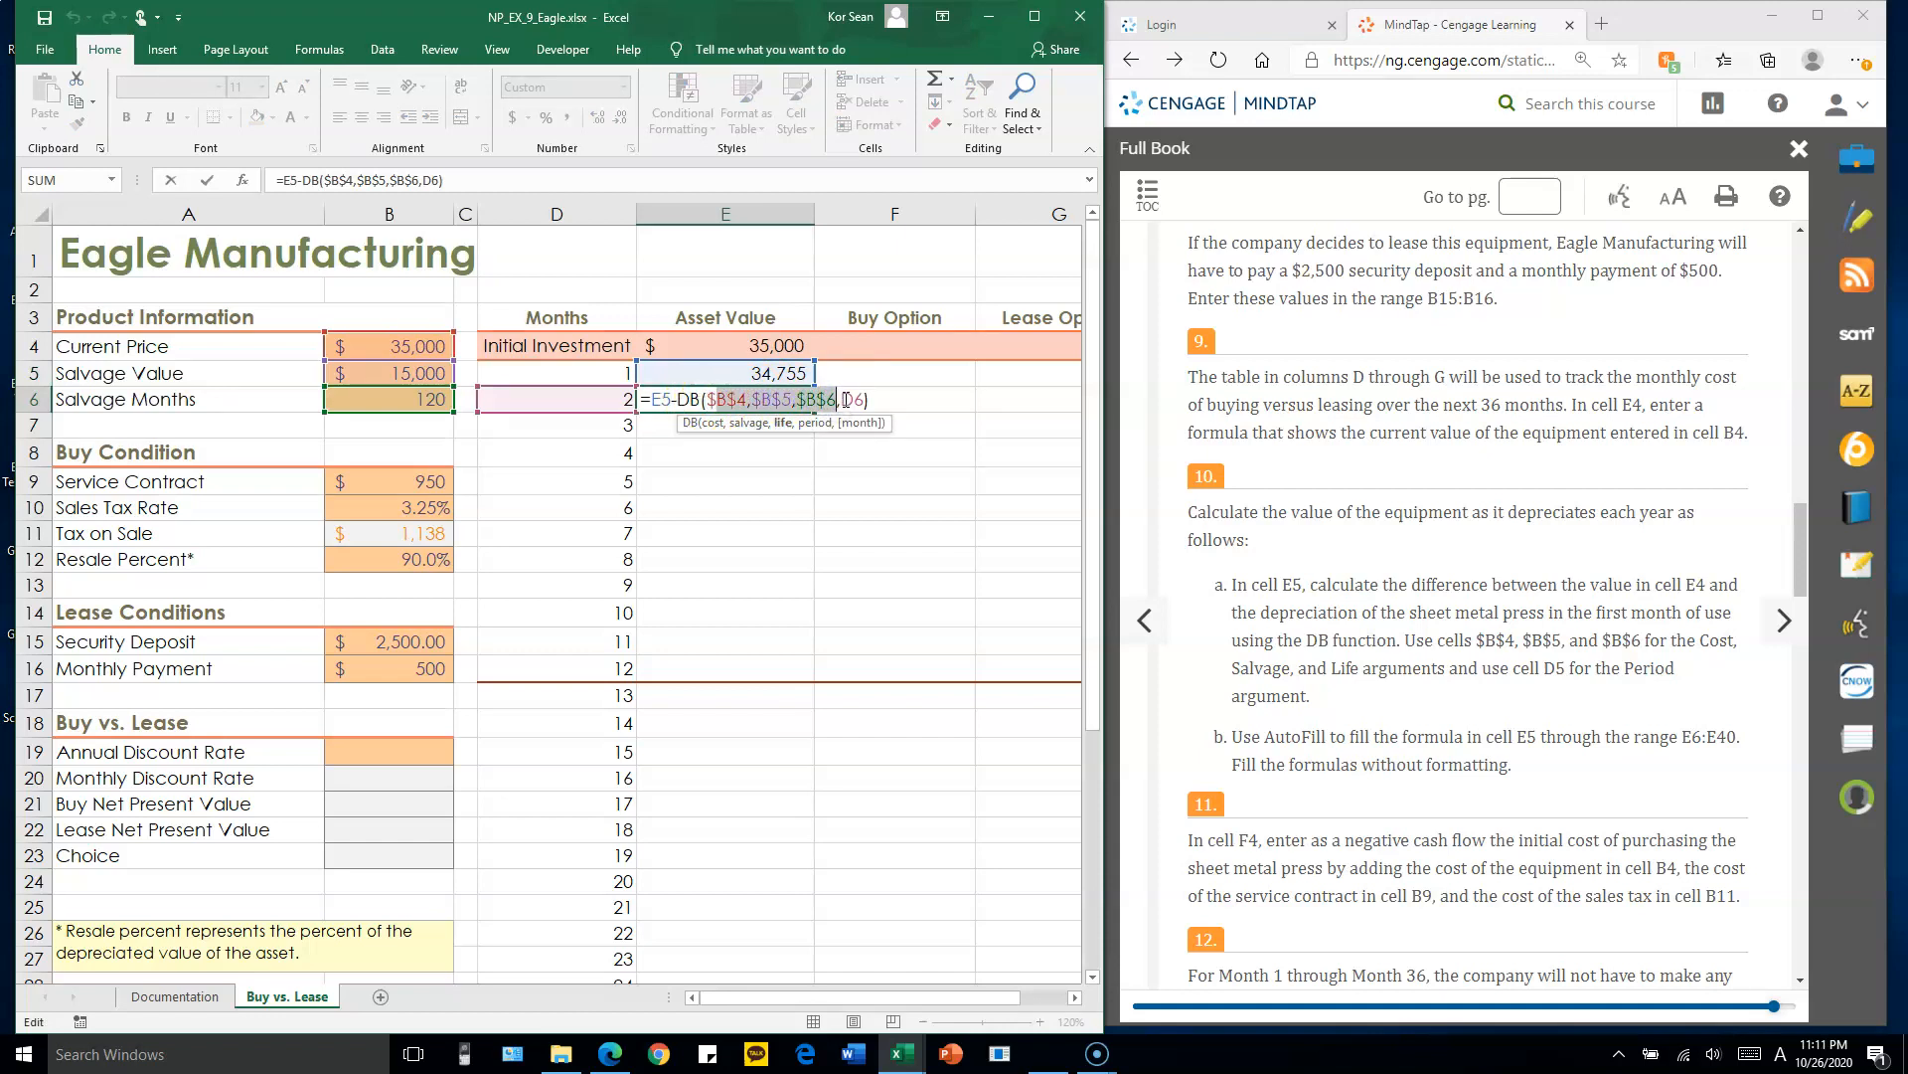
{"action": "left_click_drag", "start_coordinate": [844, 399], "coordinate": [862, 400]}
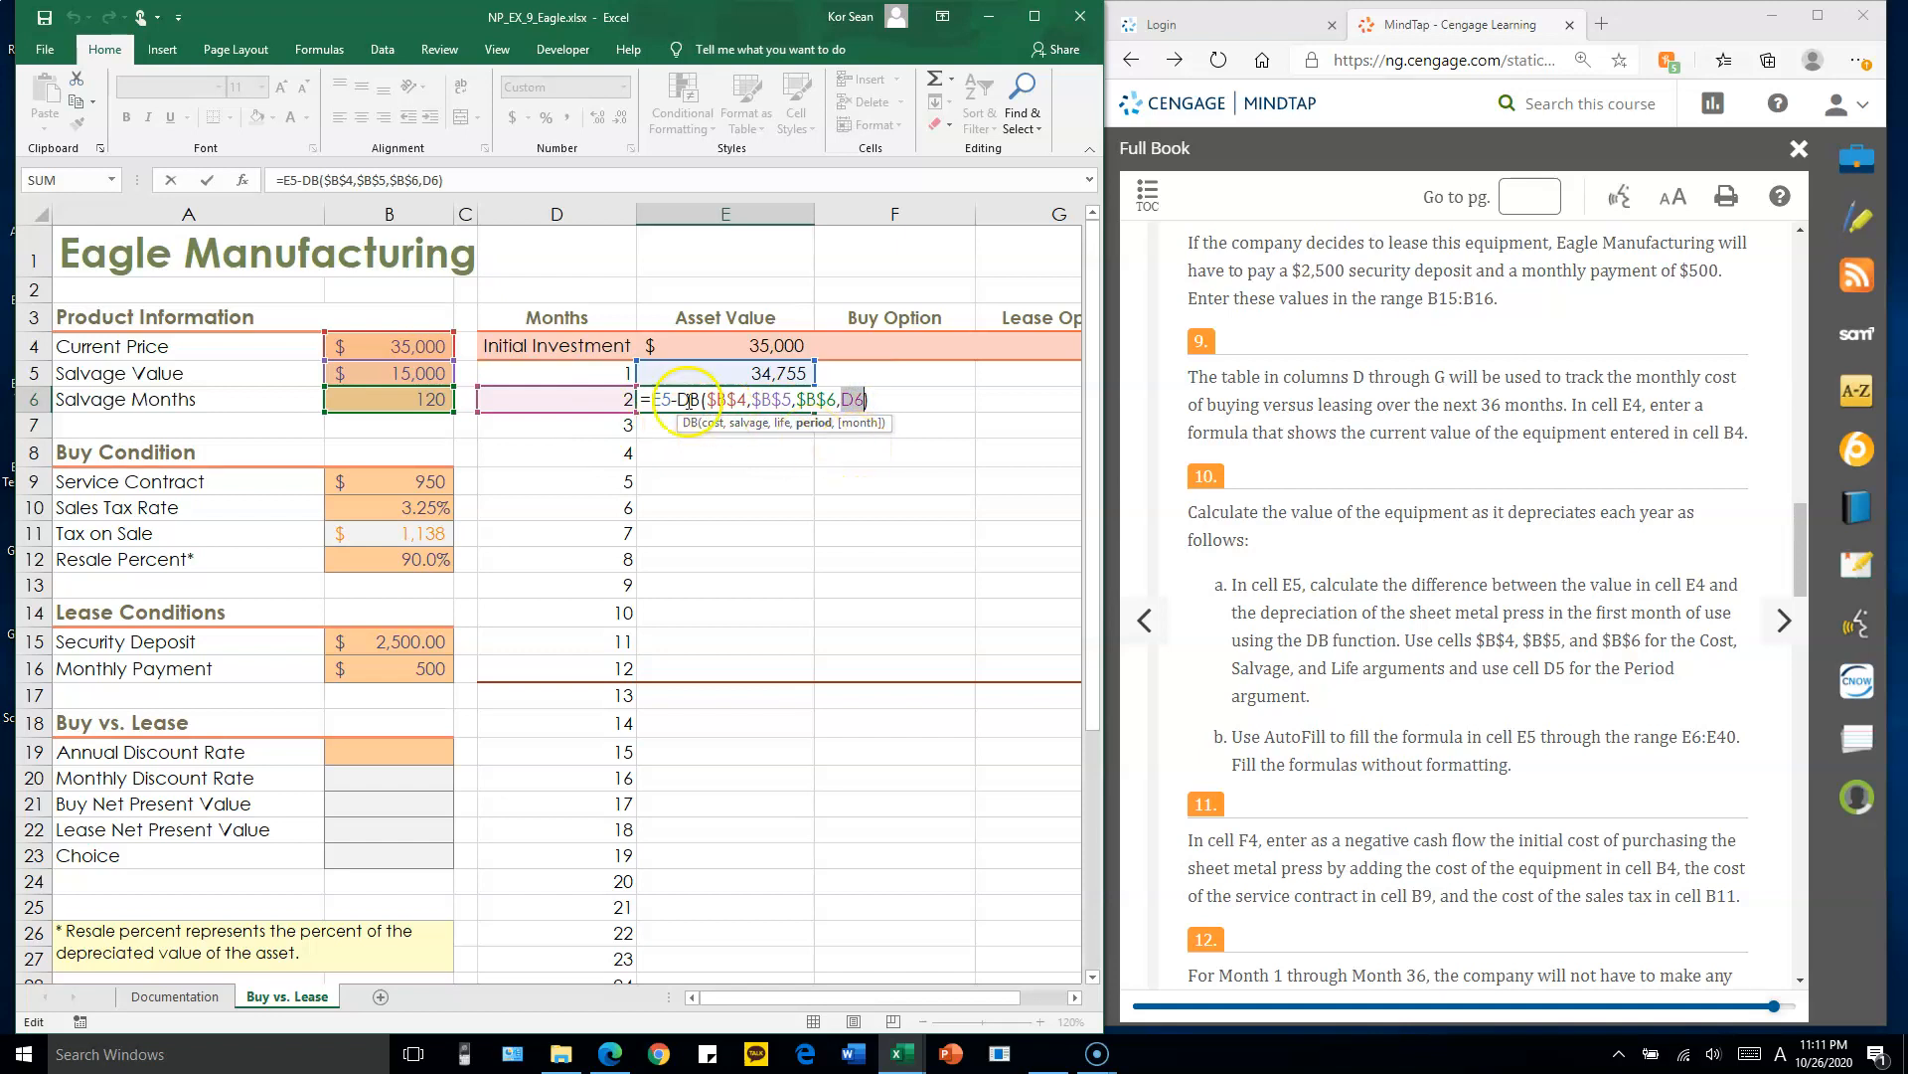
{"action": "left_click", "coordinate": [657, 400]}
{"action": "key", "text": "Escape"}
{"action": "left_click", "coordinate": [764, 370]}
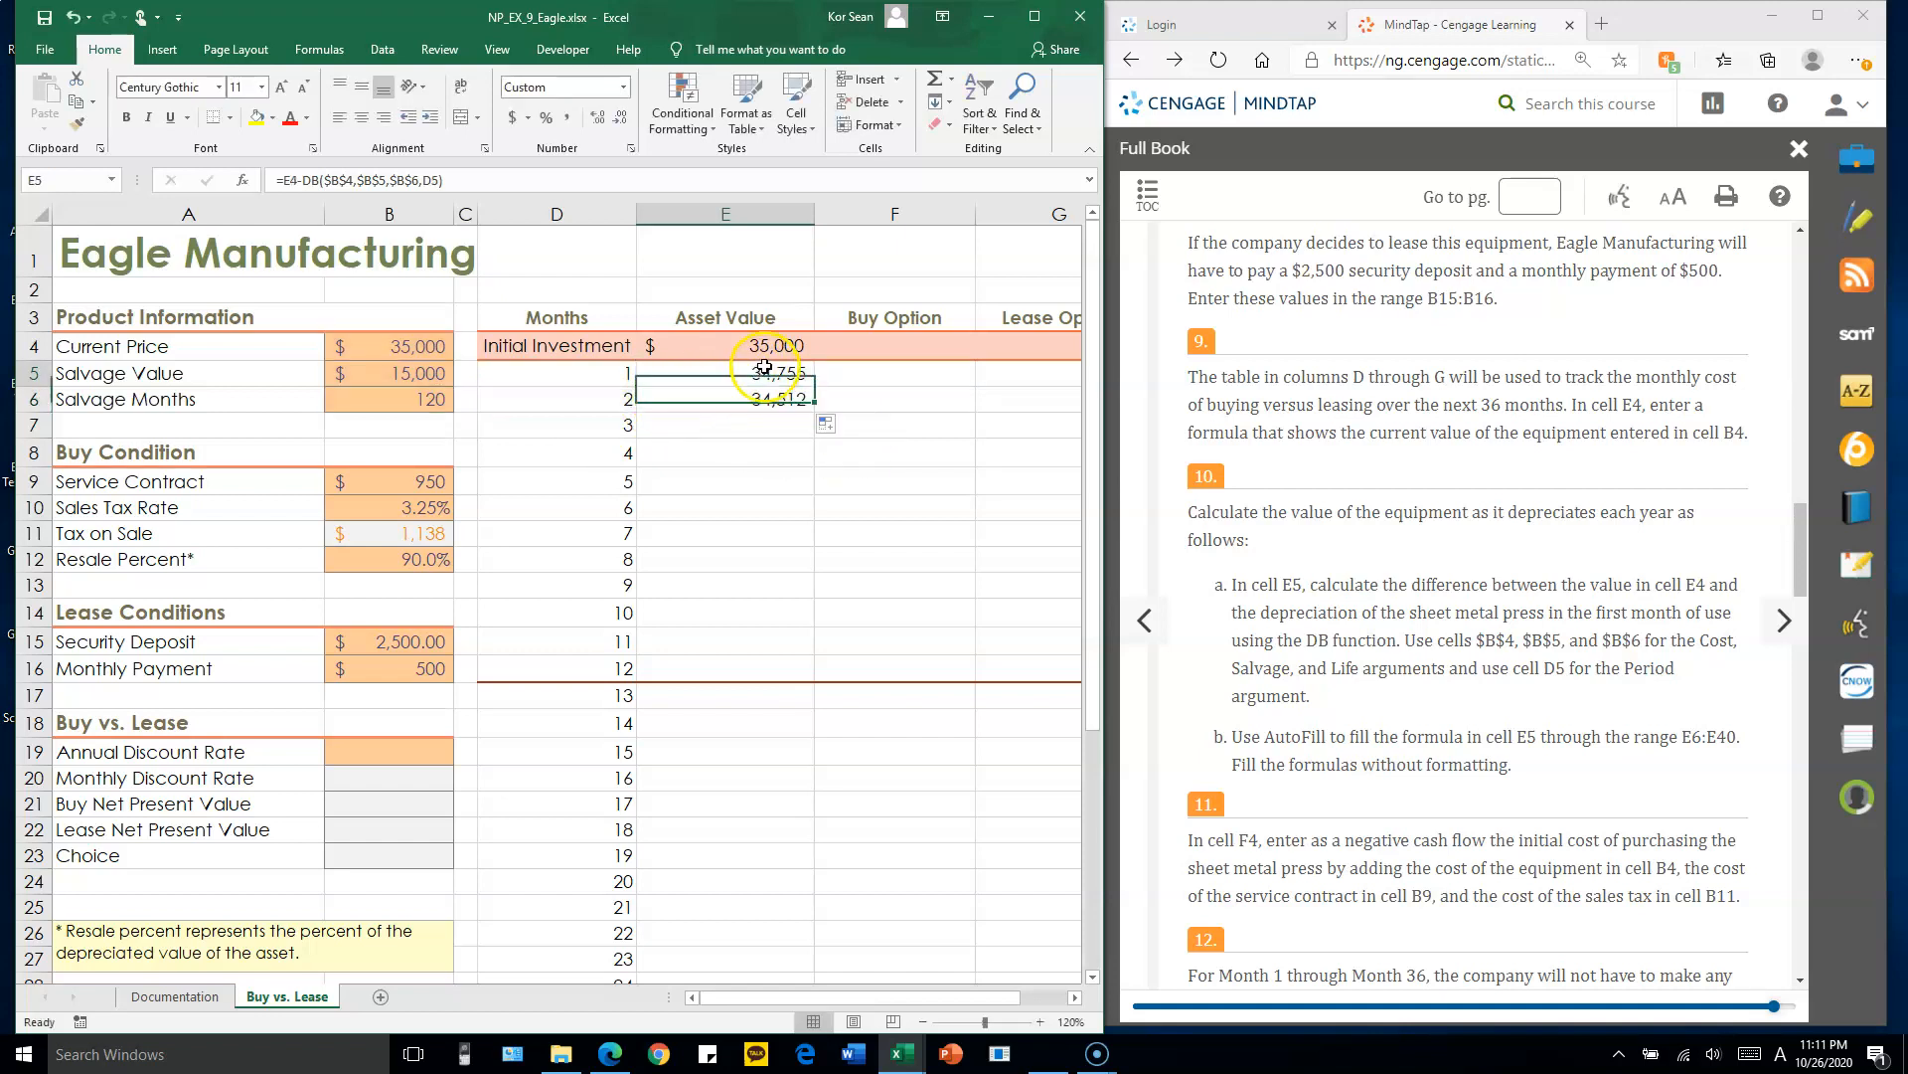
{"action": "double_click", "coordinate": [764, 370]}
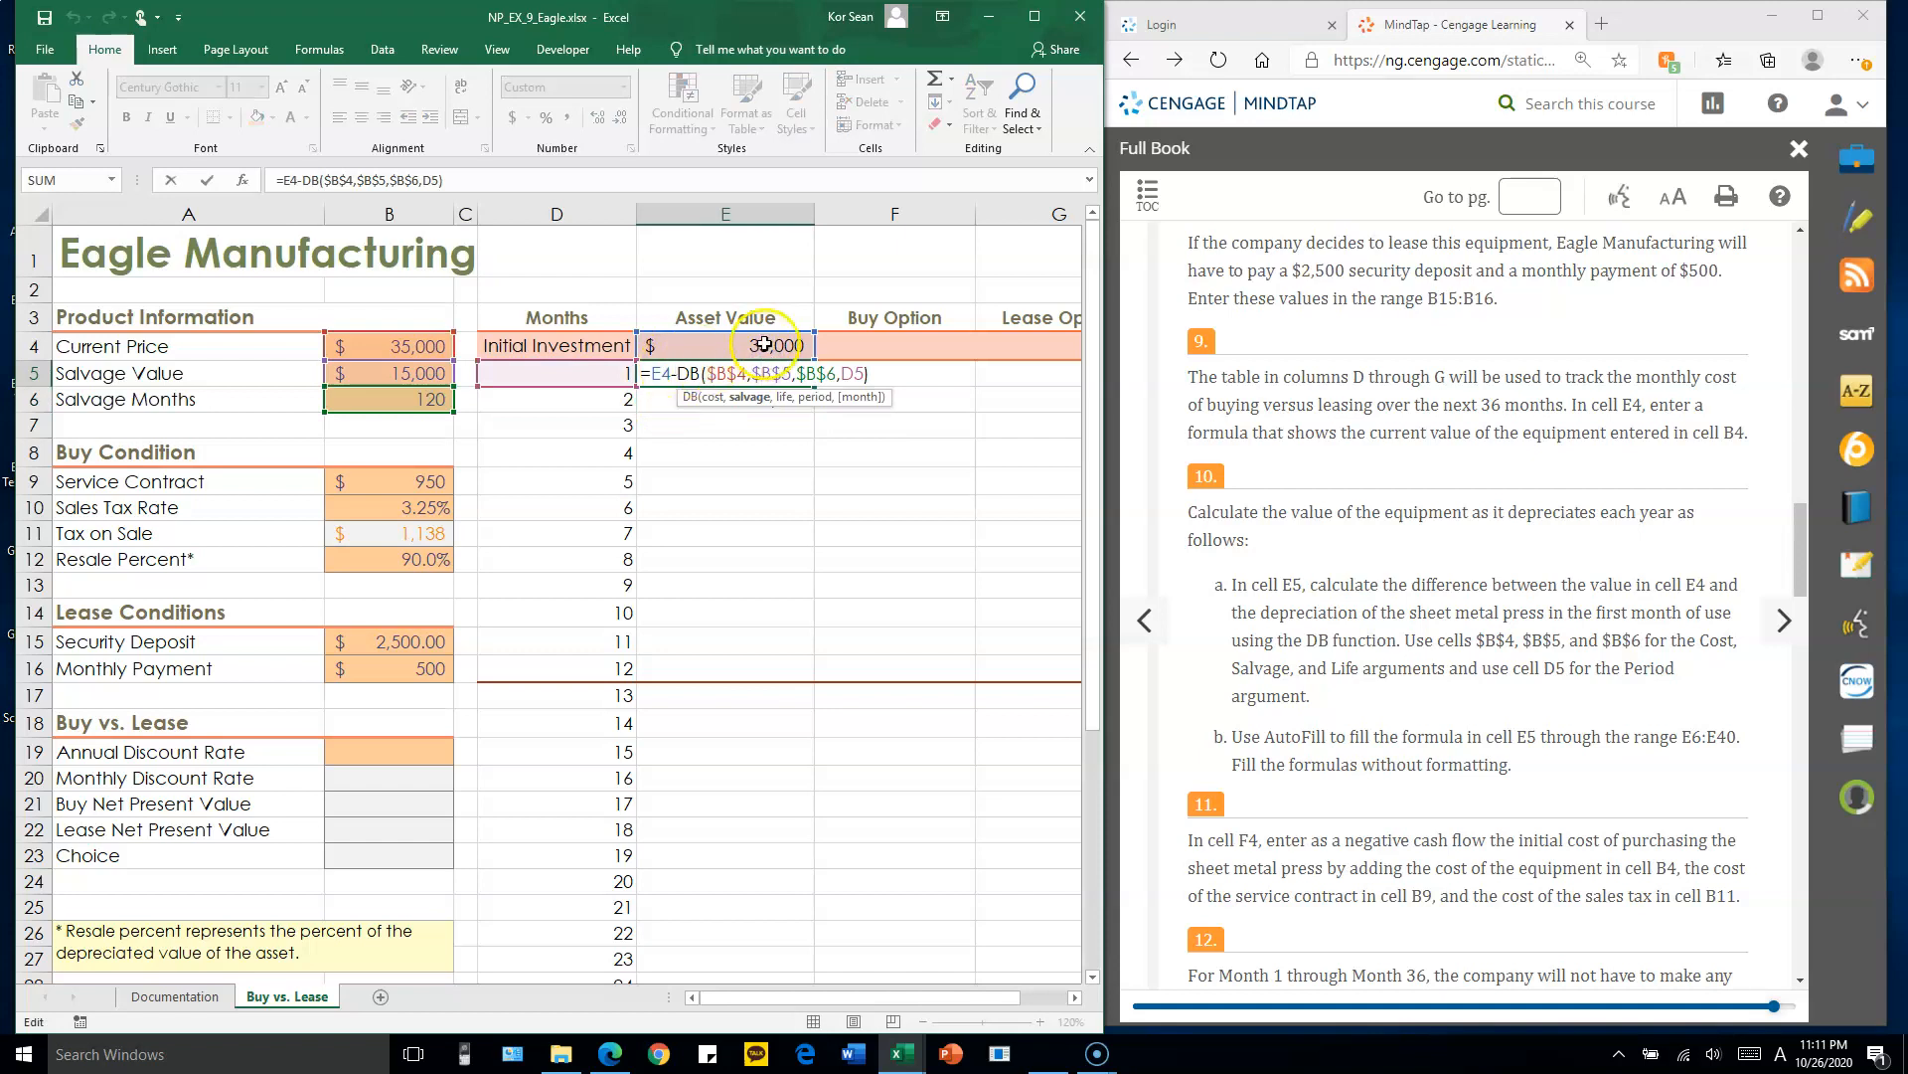
{"action": "double_click", "coordinate": [660, 373]}
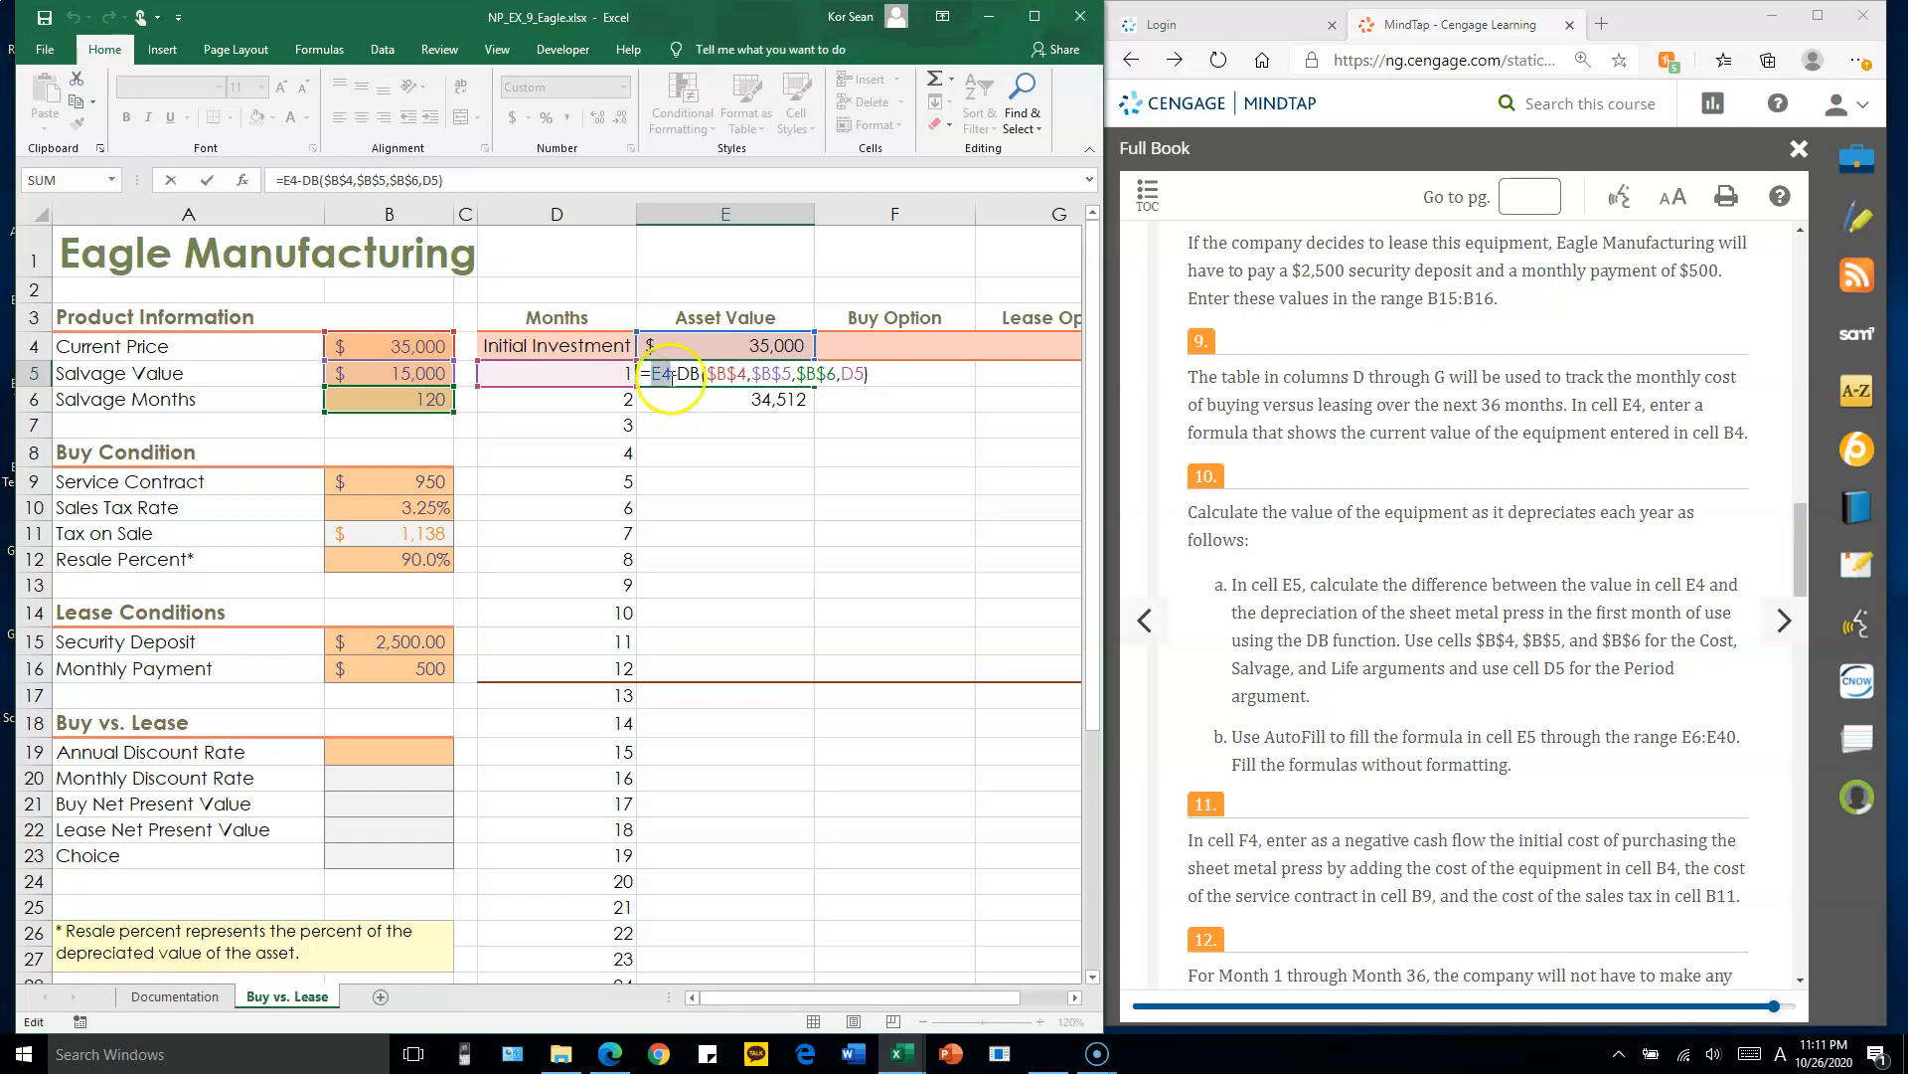
{"action": "key", "text": "Return"}
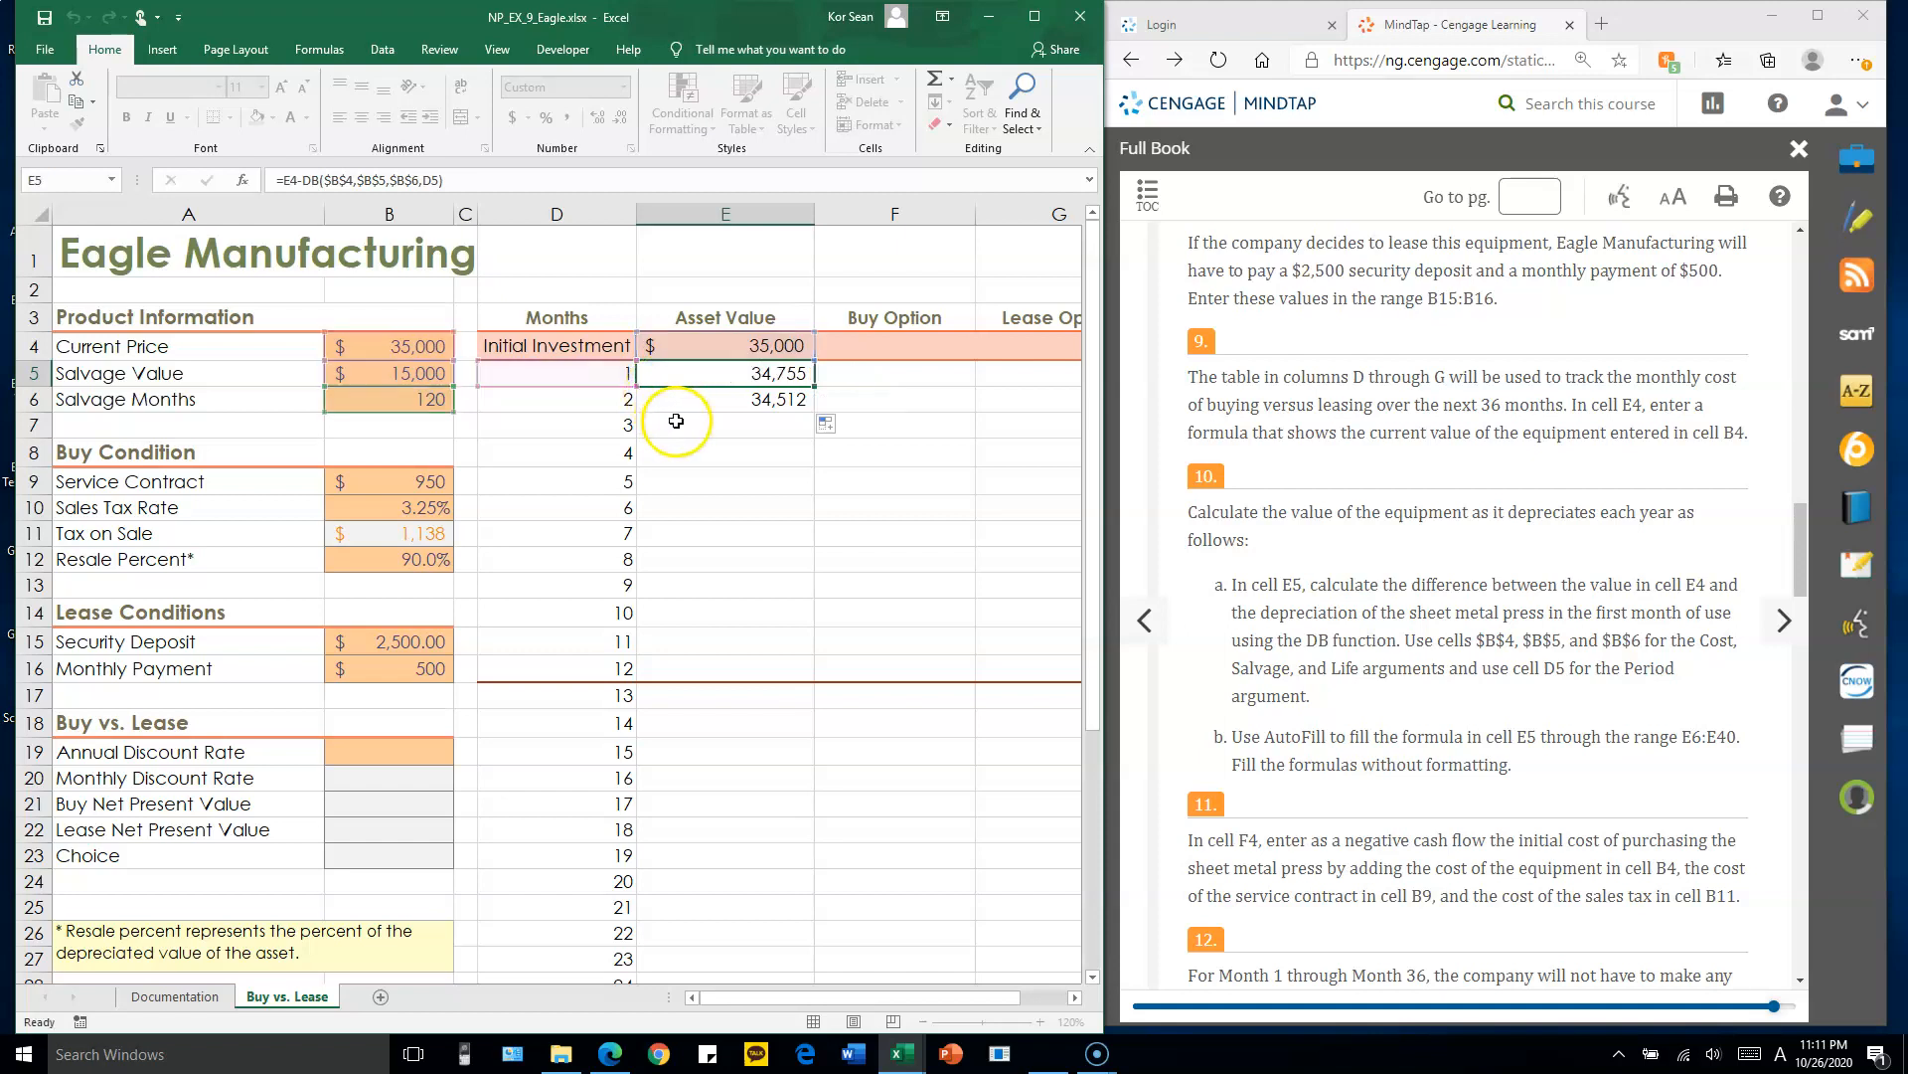
- Fill the asset value formula from E6 down through E40 without formatting
{"action": "left_click", "coordinate": [707, 374]}
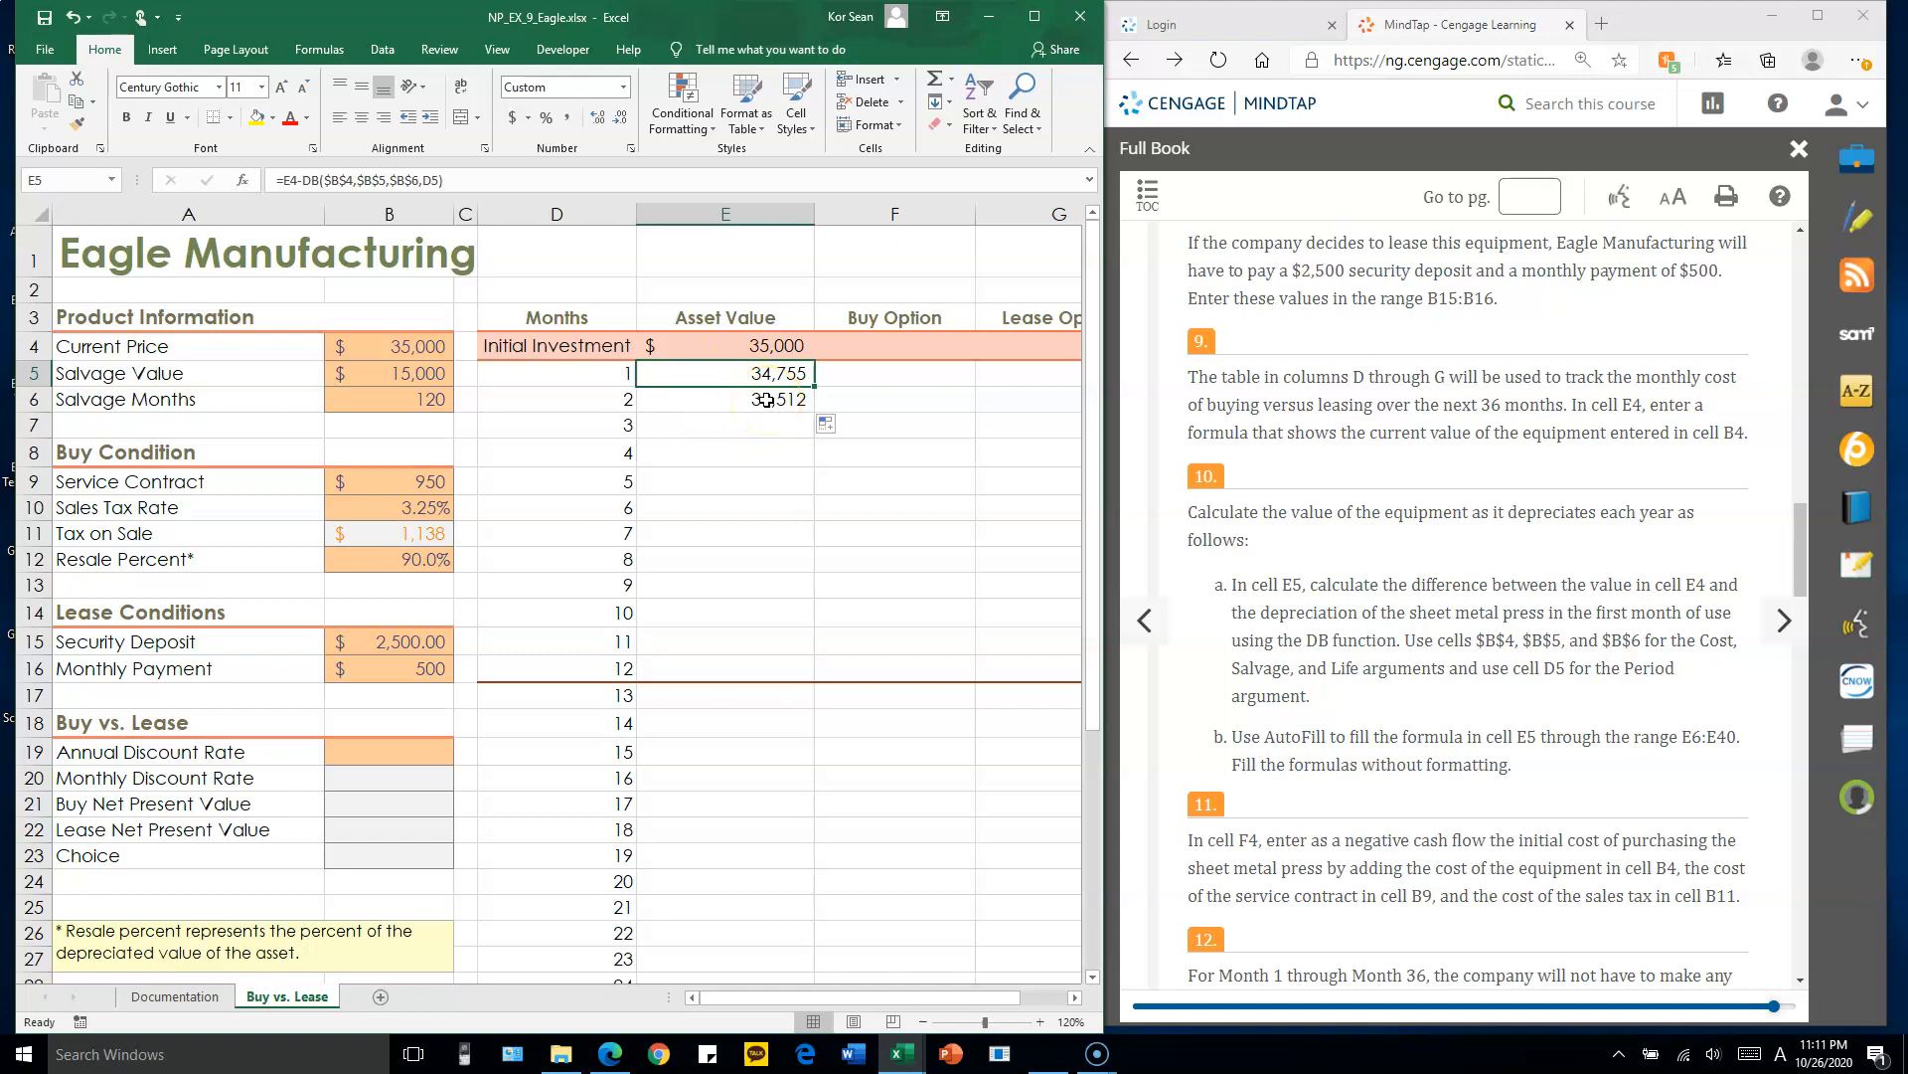
{"action": "left_click", "coordinate": [766, 399]}
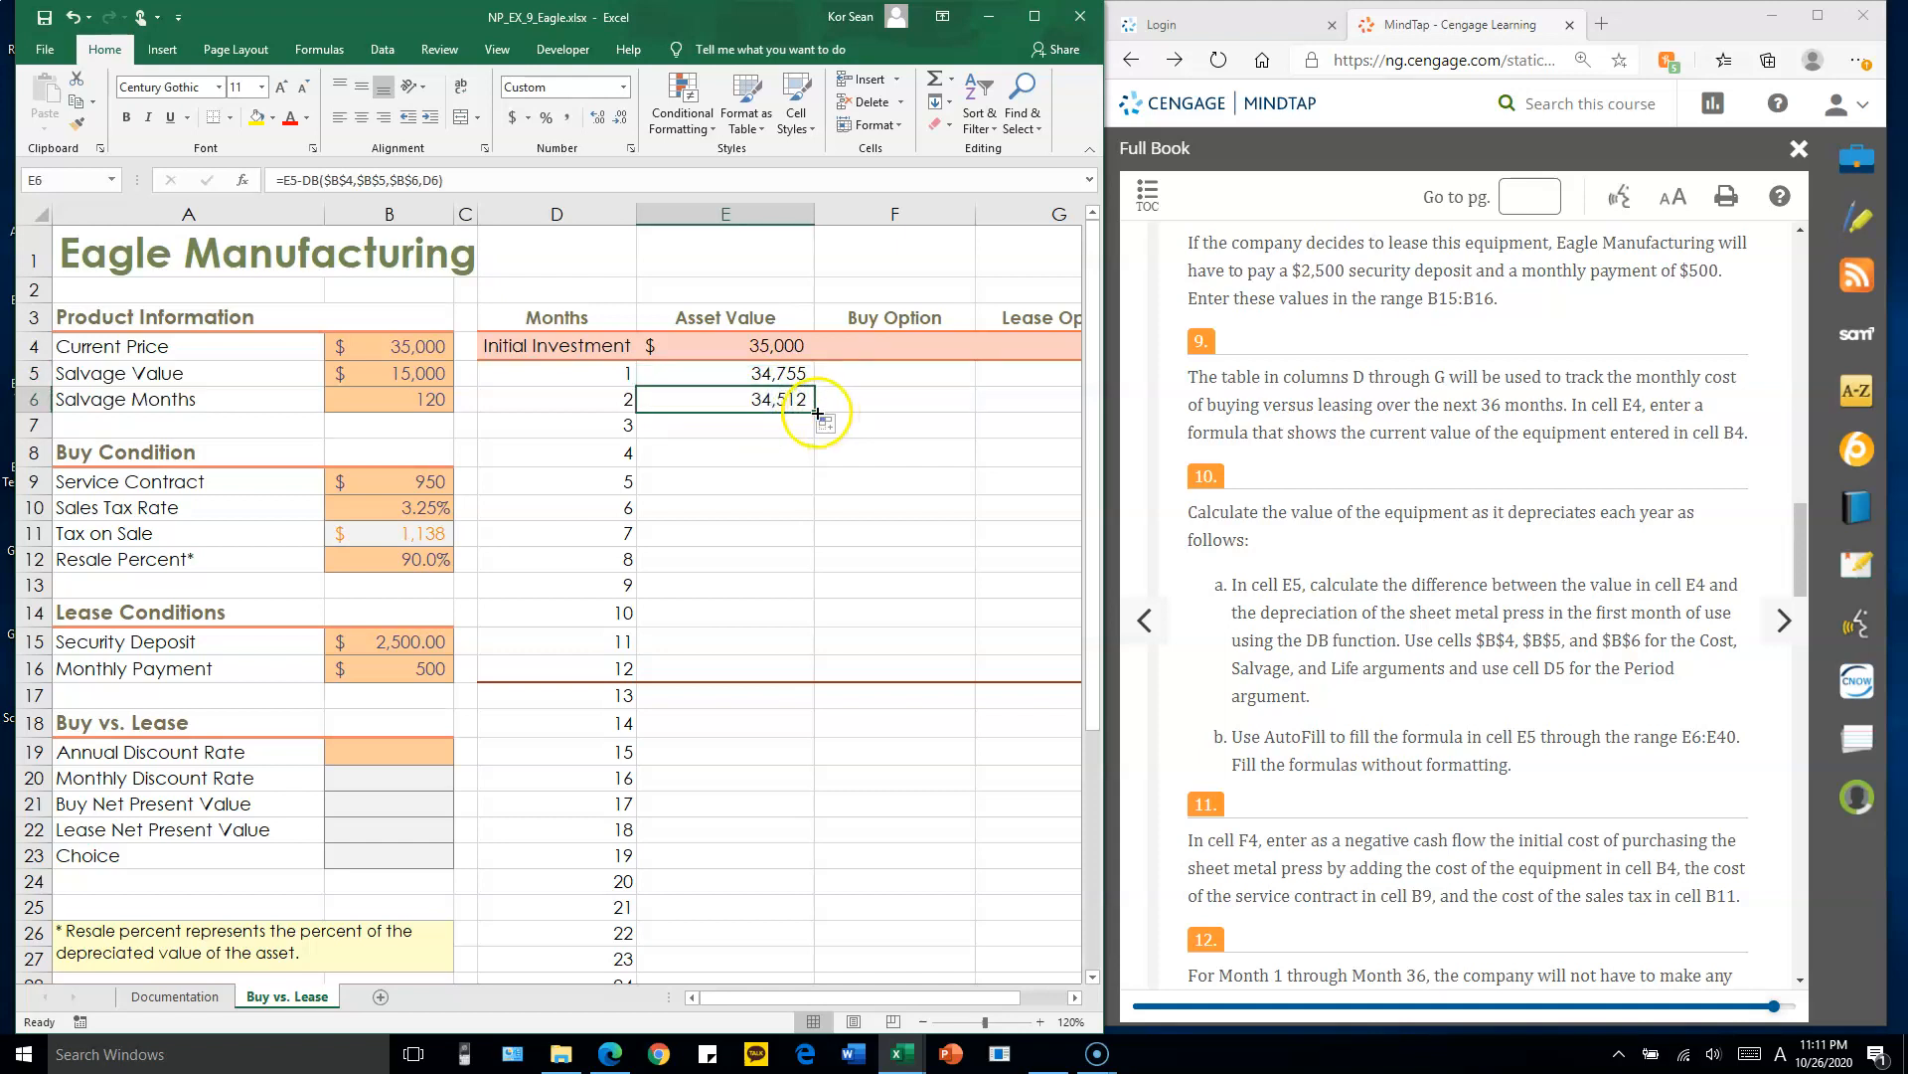
{"action": "left_click_drag", "start_coordinate": [812, 409], "coordinate": [797, 903]}
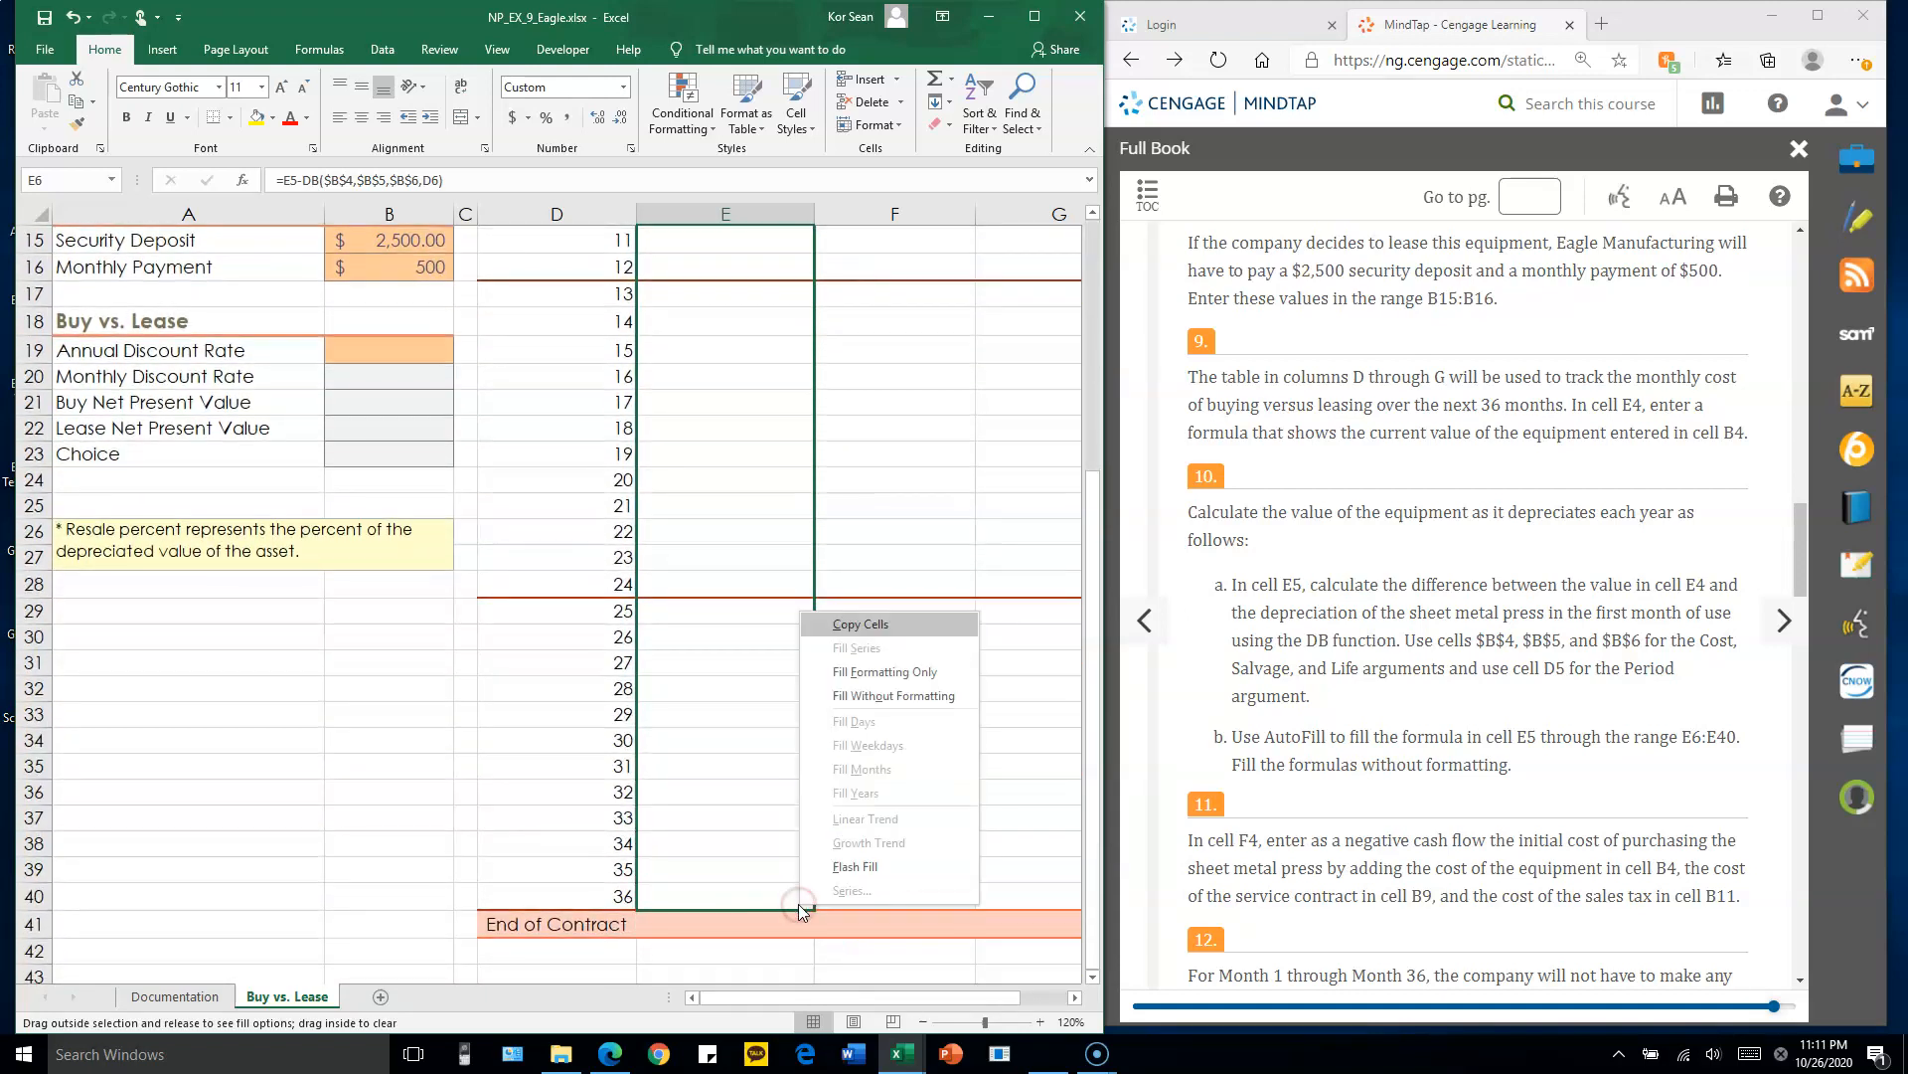
{"action": "left_click", "coordinate": [891, 699]}
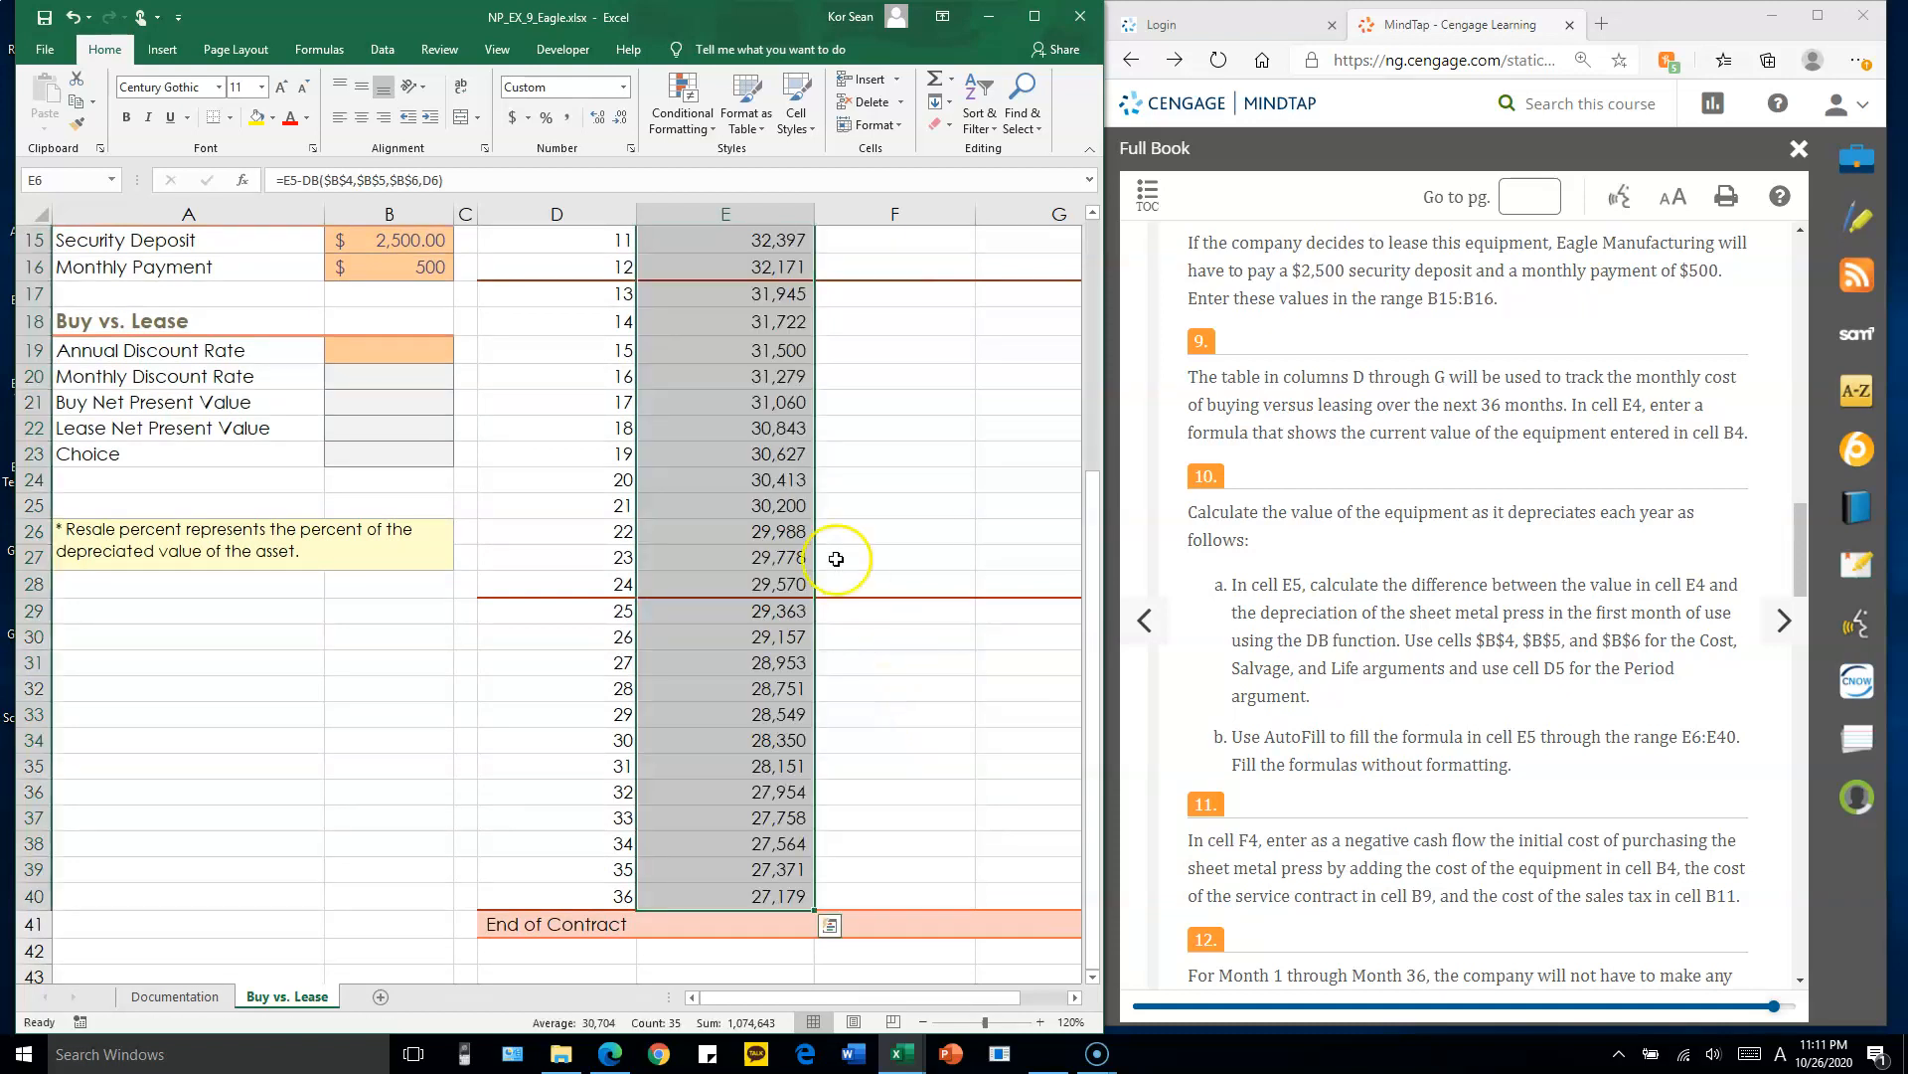
{"action": "left_click", "coordinate": [755, 587]}
{"action": "left_click", "coordinate": [701, 262]}
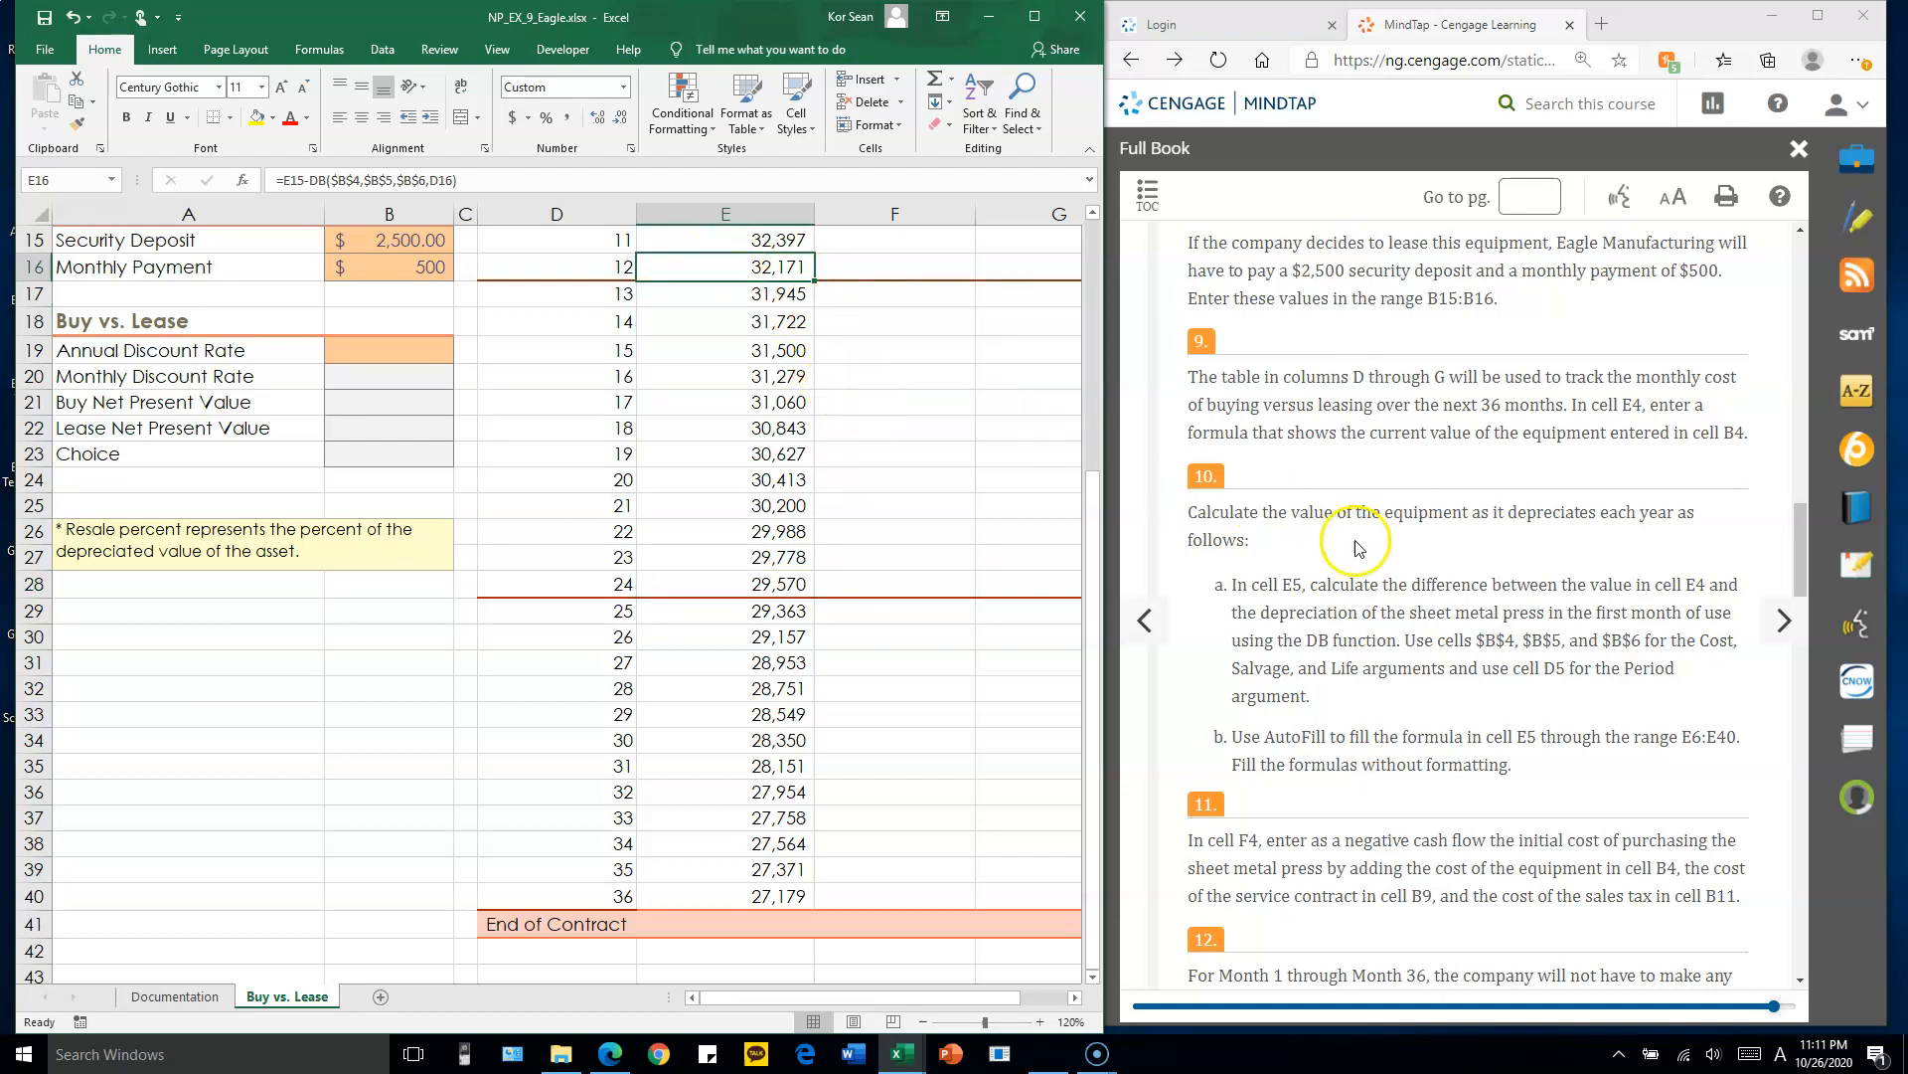
- Read instruction 11 about the initial cost of buying the sheet metal press
{"action": "left_click", "coordinate": [1387, 554]}
{"action": "scroll", "coordinate": [1387, 554], "scroll_direction": "down", "scroll_amount": 5}
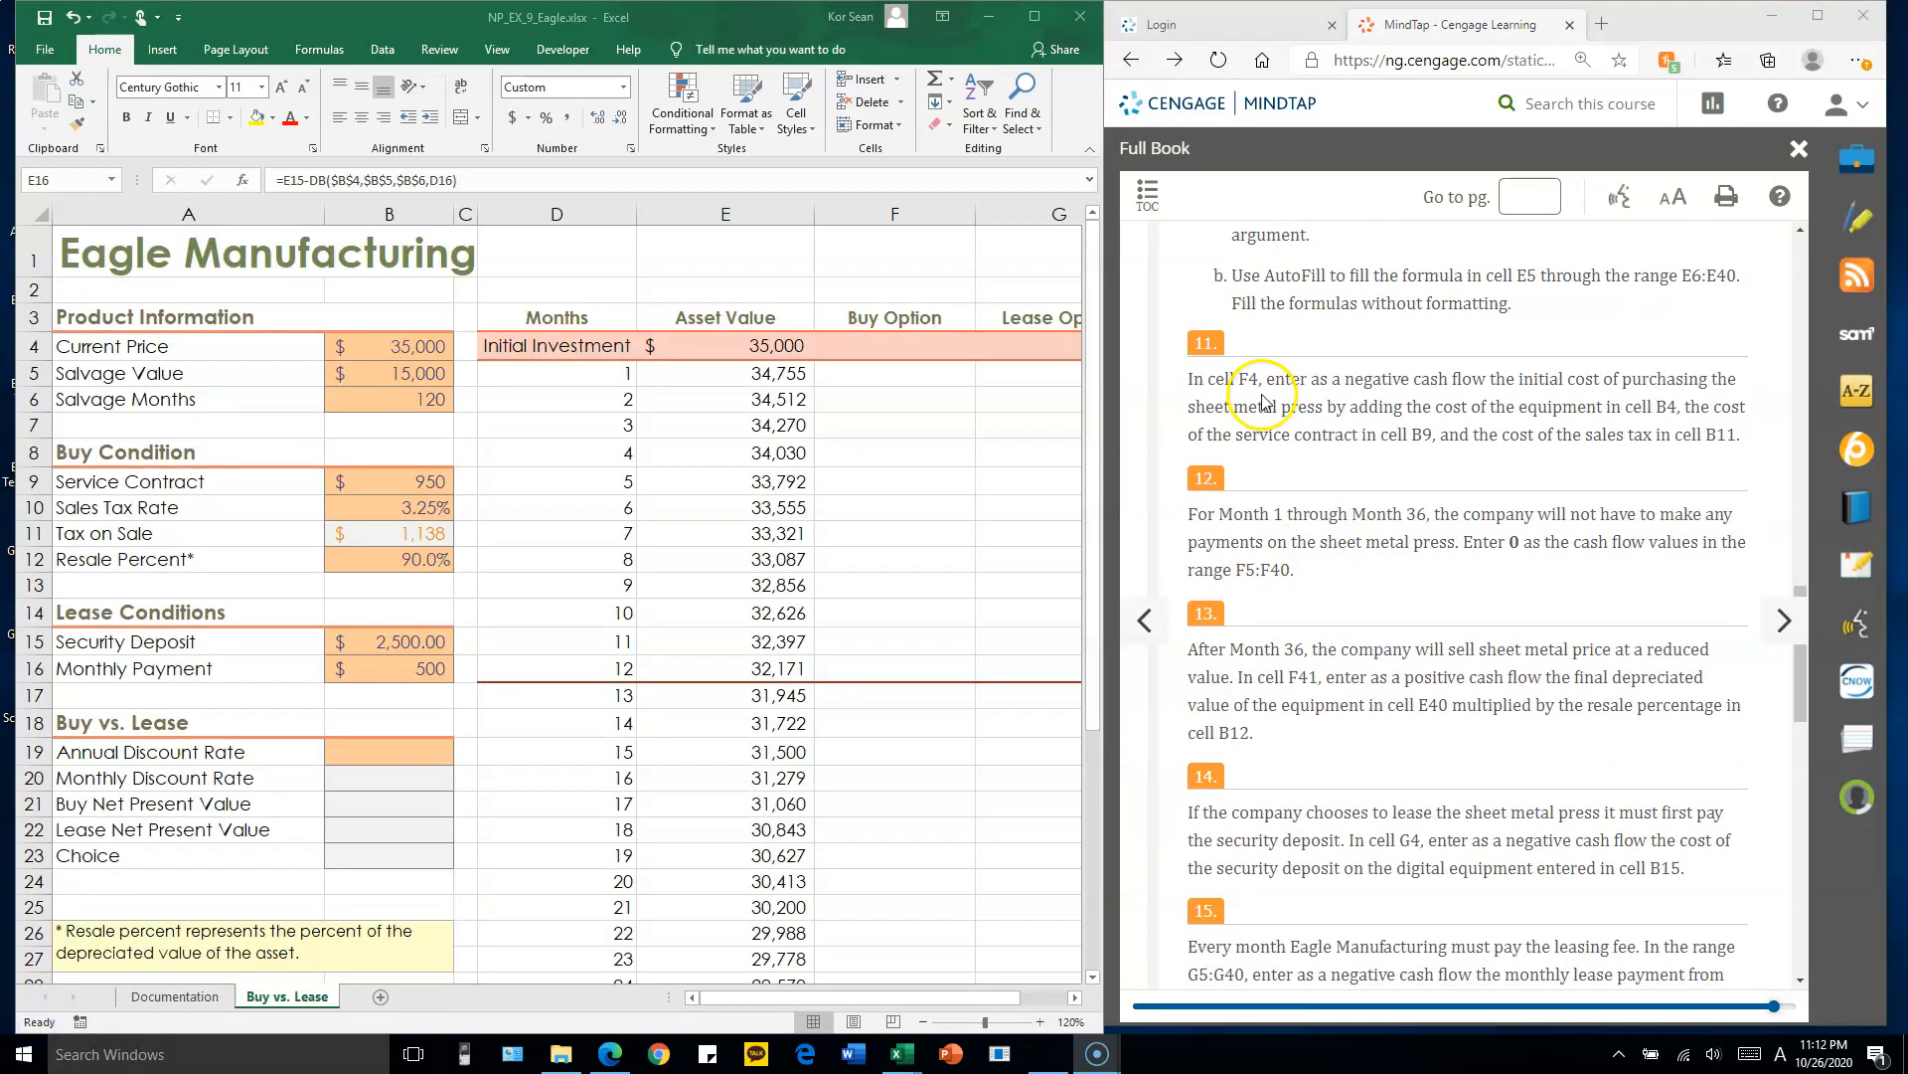
{"action": "left_click", "coordinate": [931, 345]}
{"action": "key", "text": "F2"}
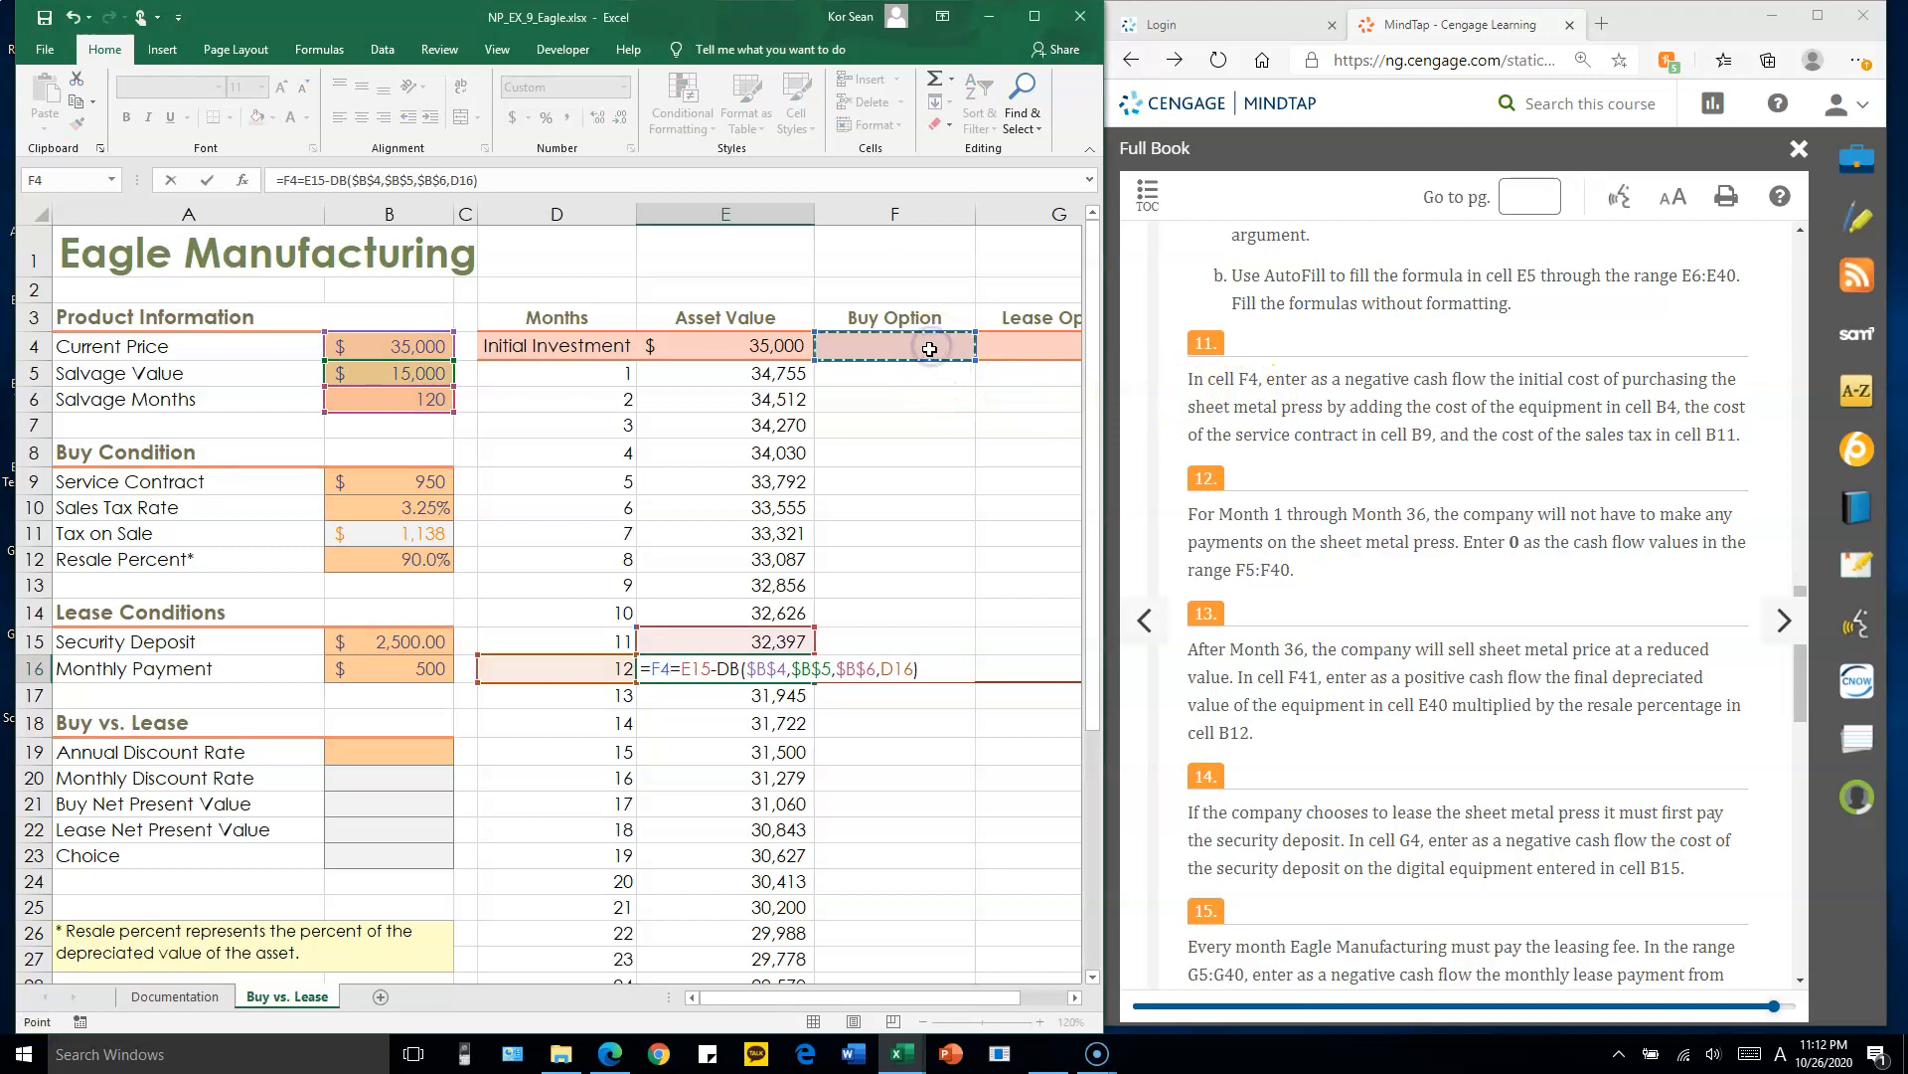
{"action": "key", "text": "Escape"}
- Enter the formula =-(B4+B9+B11) in F4 as the initial cost of the buy option
{"action": "left_click", "coordinate": [933, 349]}
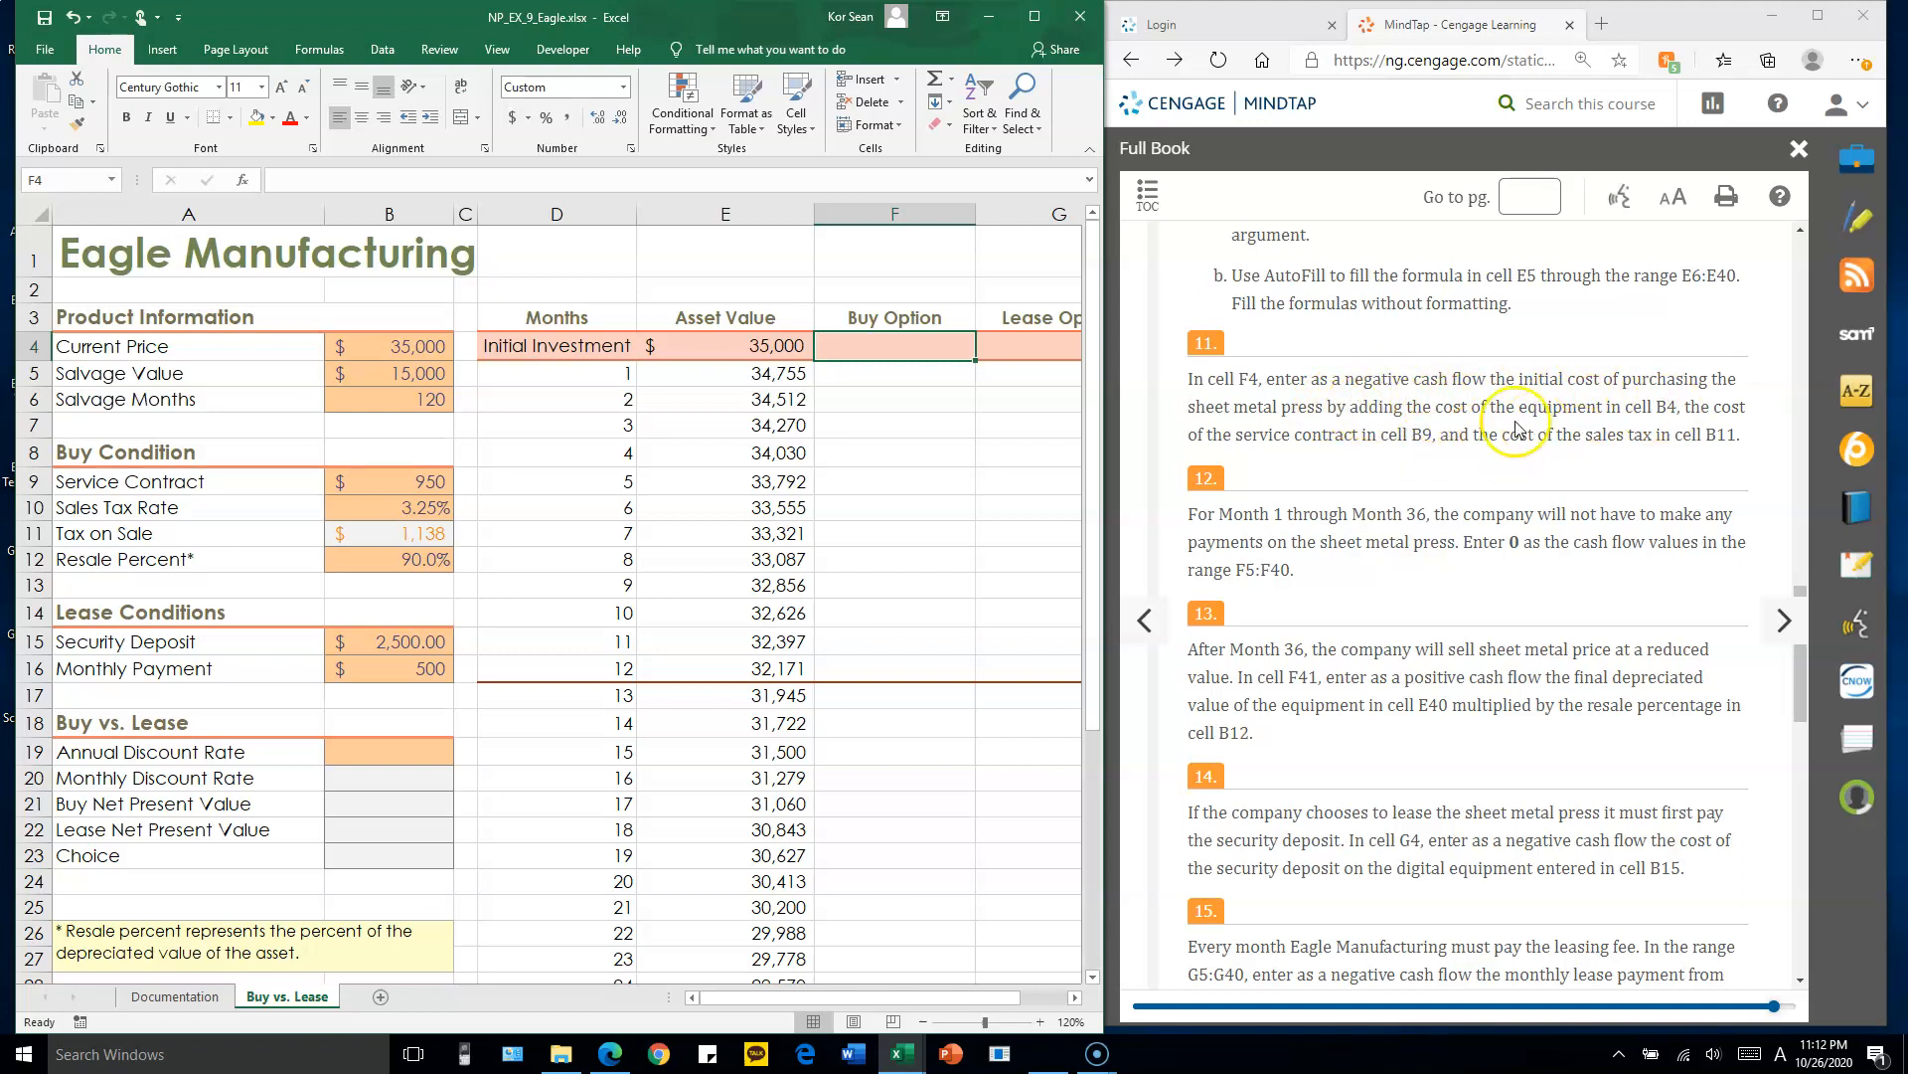
{"action": "type", "text": "=-("}
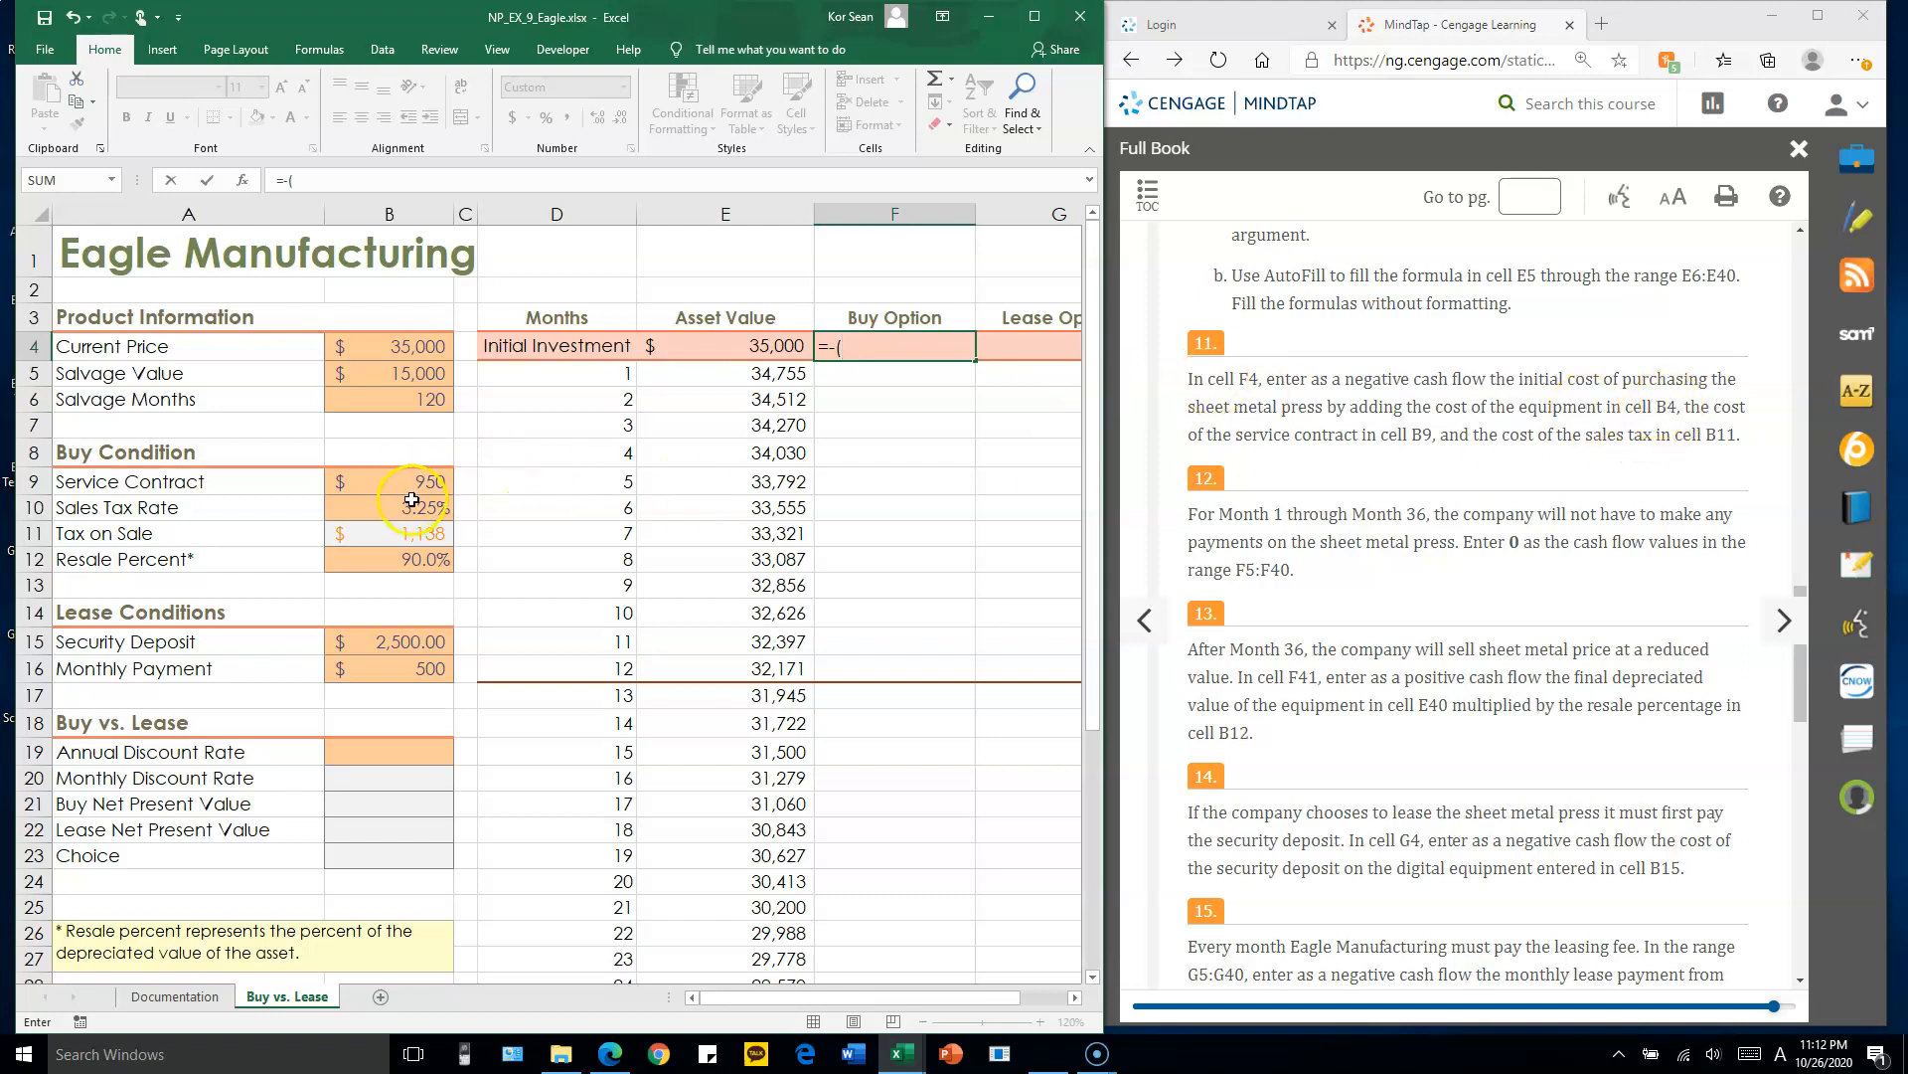
{"action": "left_click", "coordinate": [429, 347]}
{"action": "type", "text": "+"}
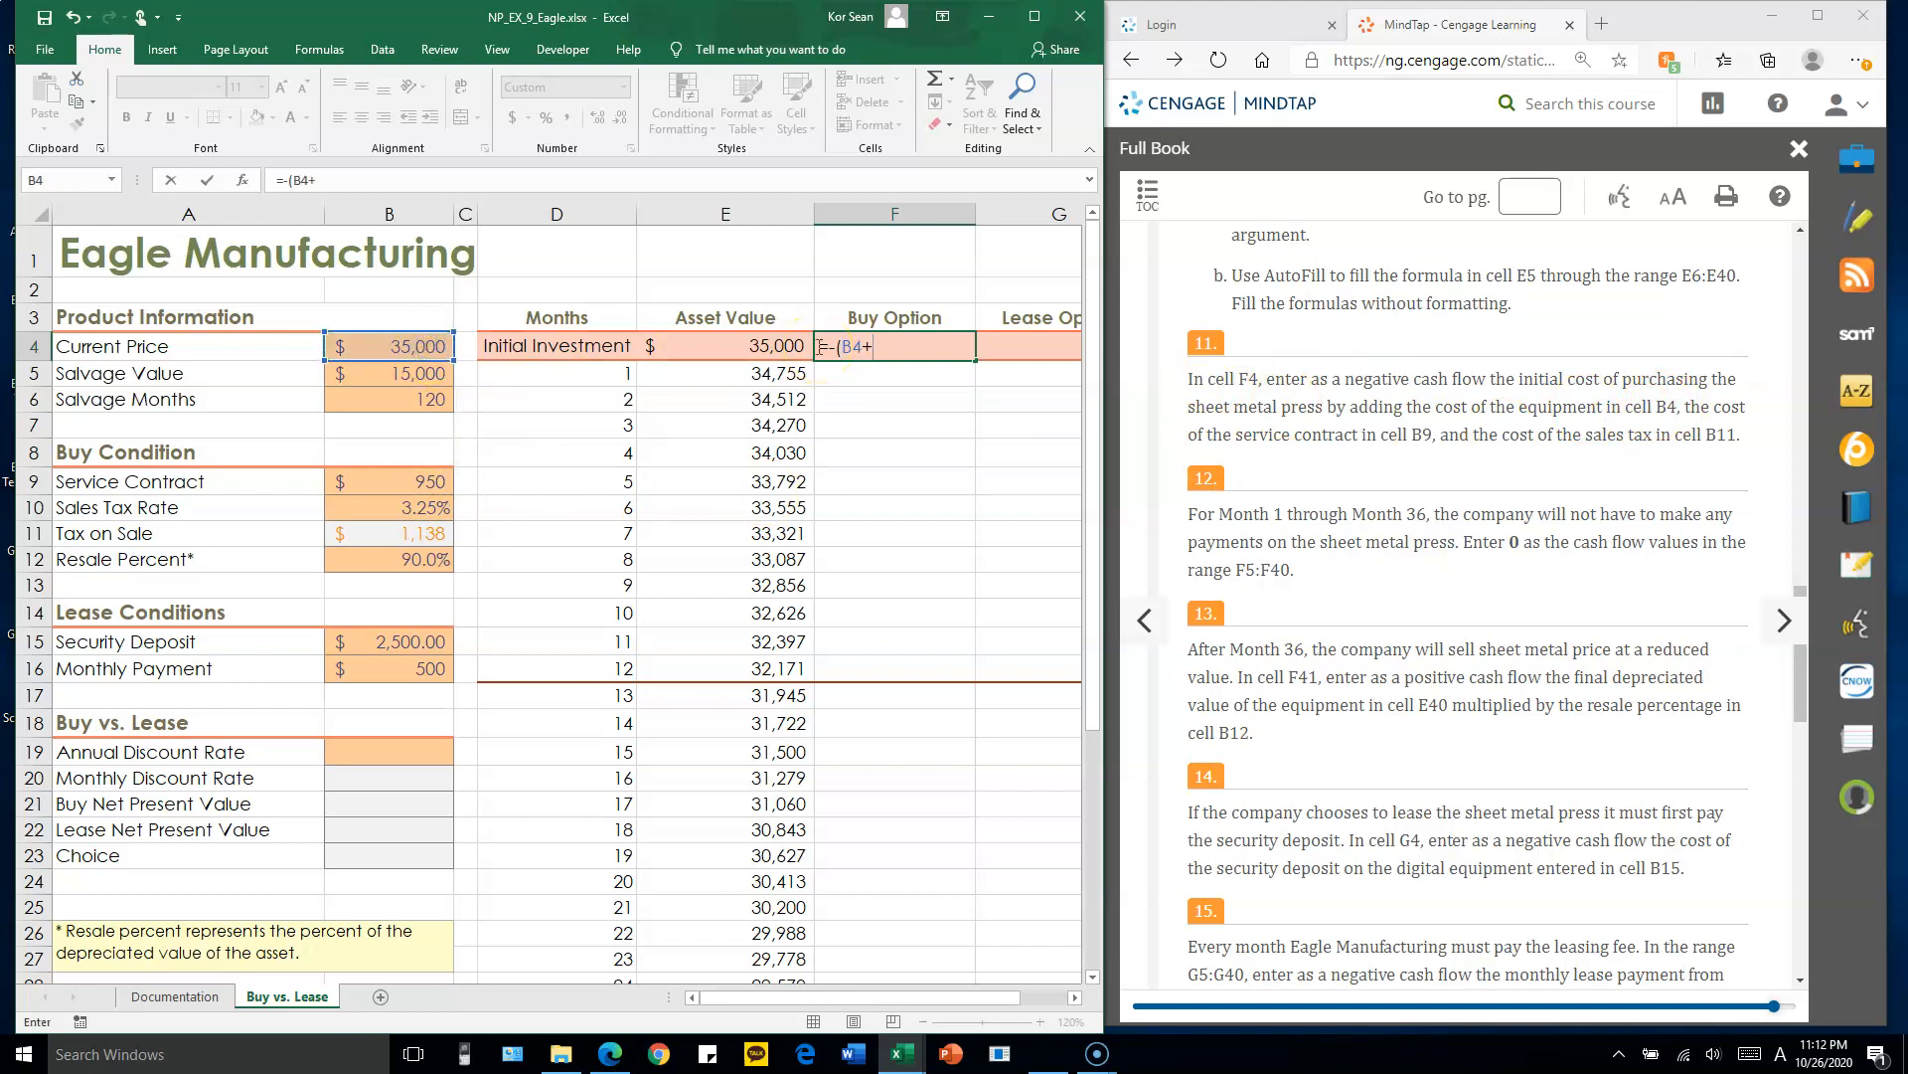
{"action": "left_click", "coordinate": [409, 491]}
{"action": "type", "text": "+"}
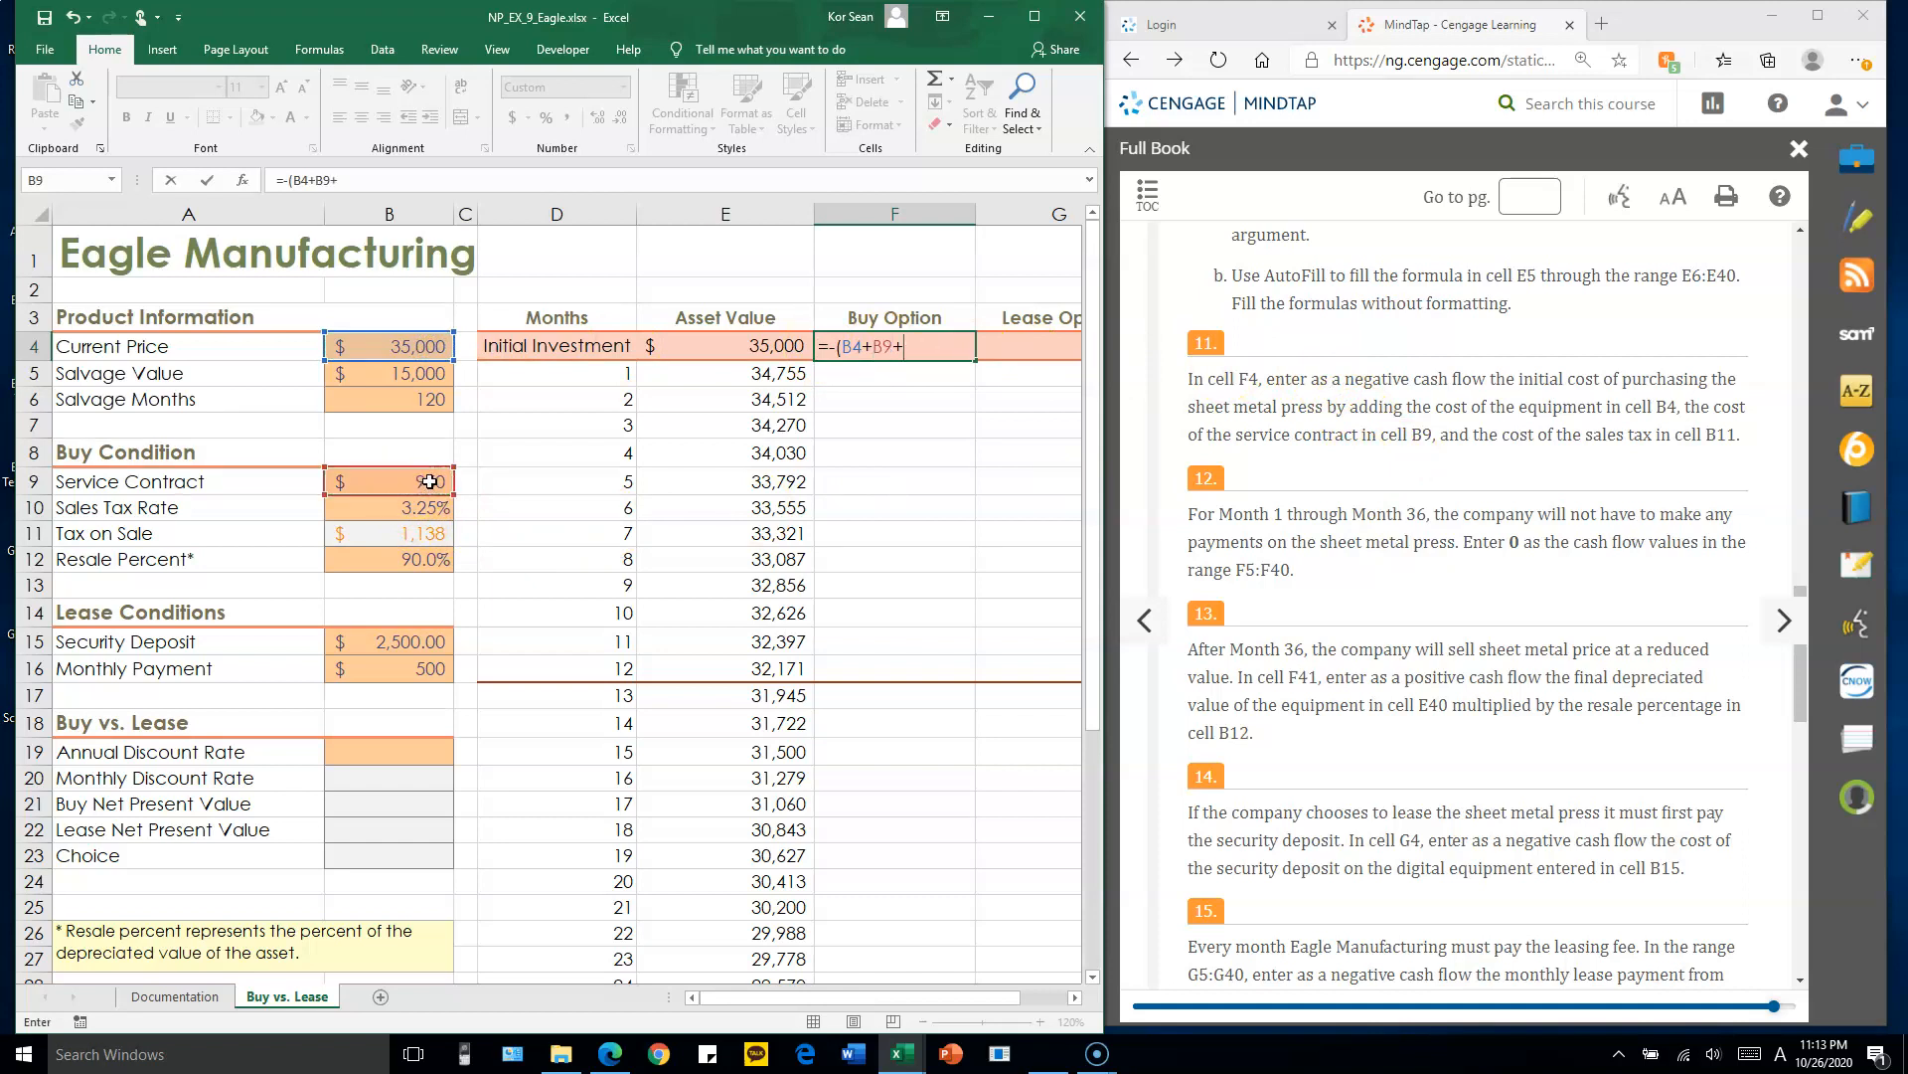
{"action": "left_click", "coordinate": [418, 533]}
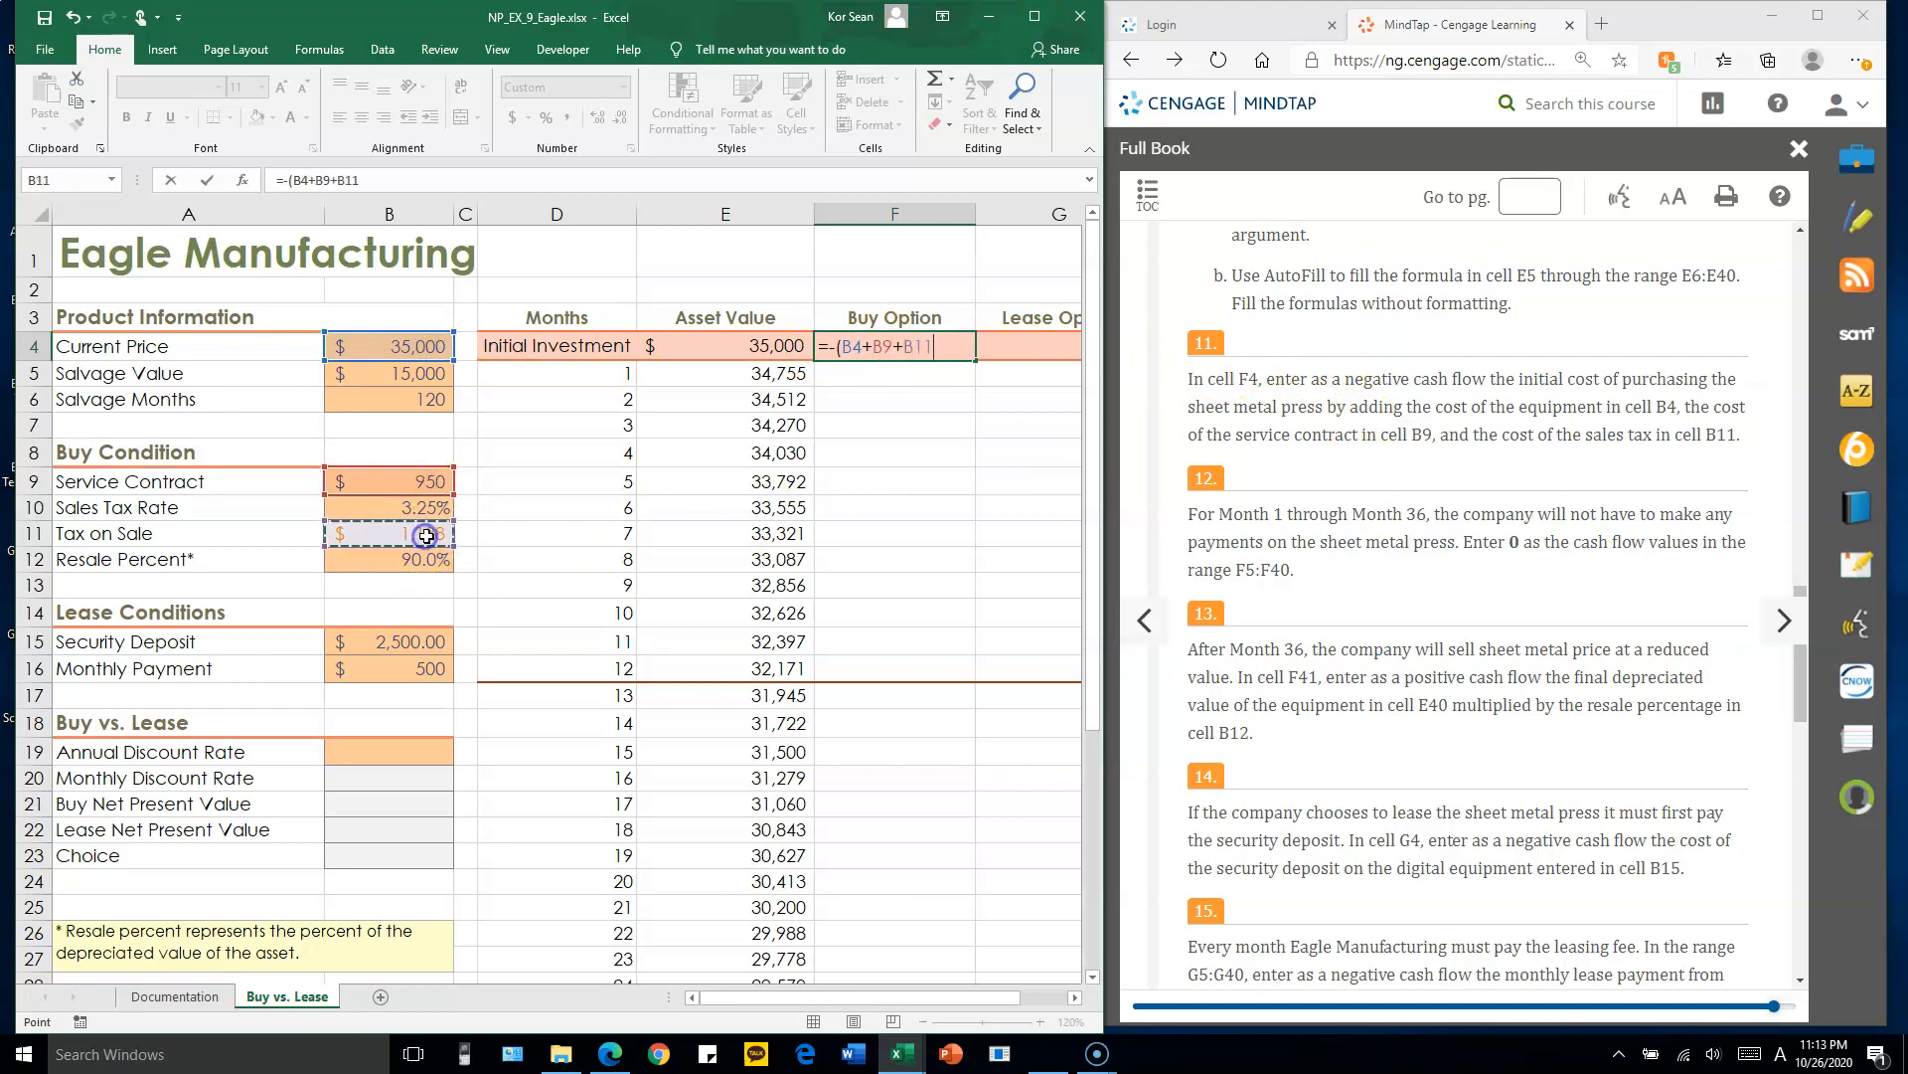
{"action": "type", "text": ")"}
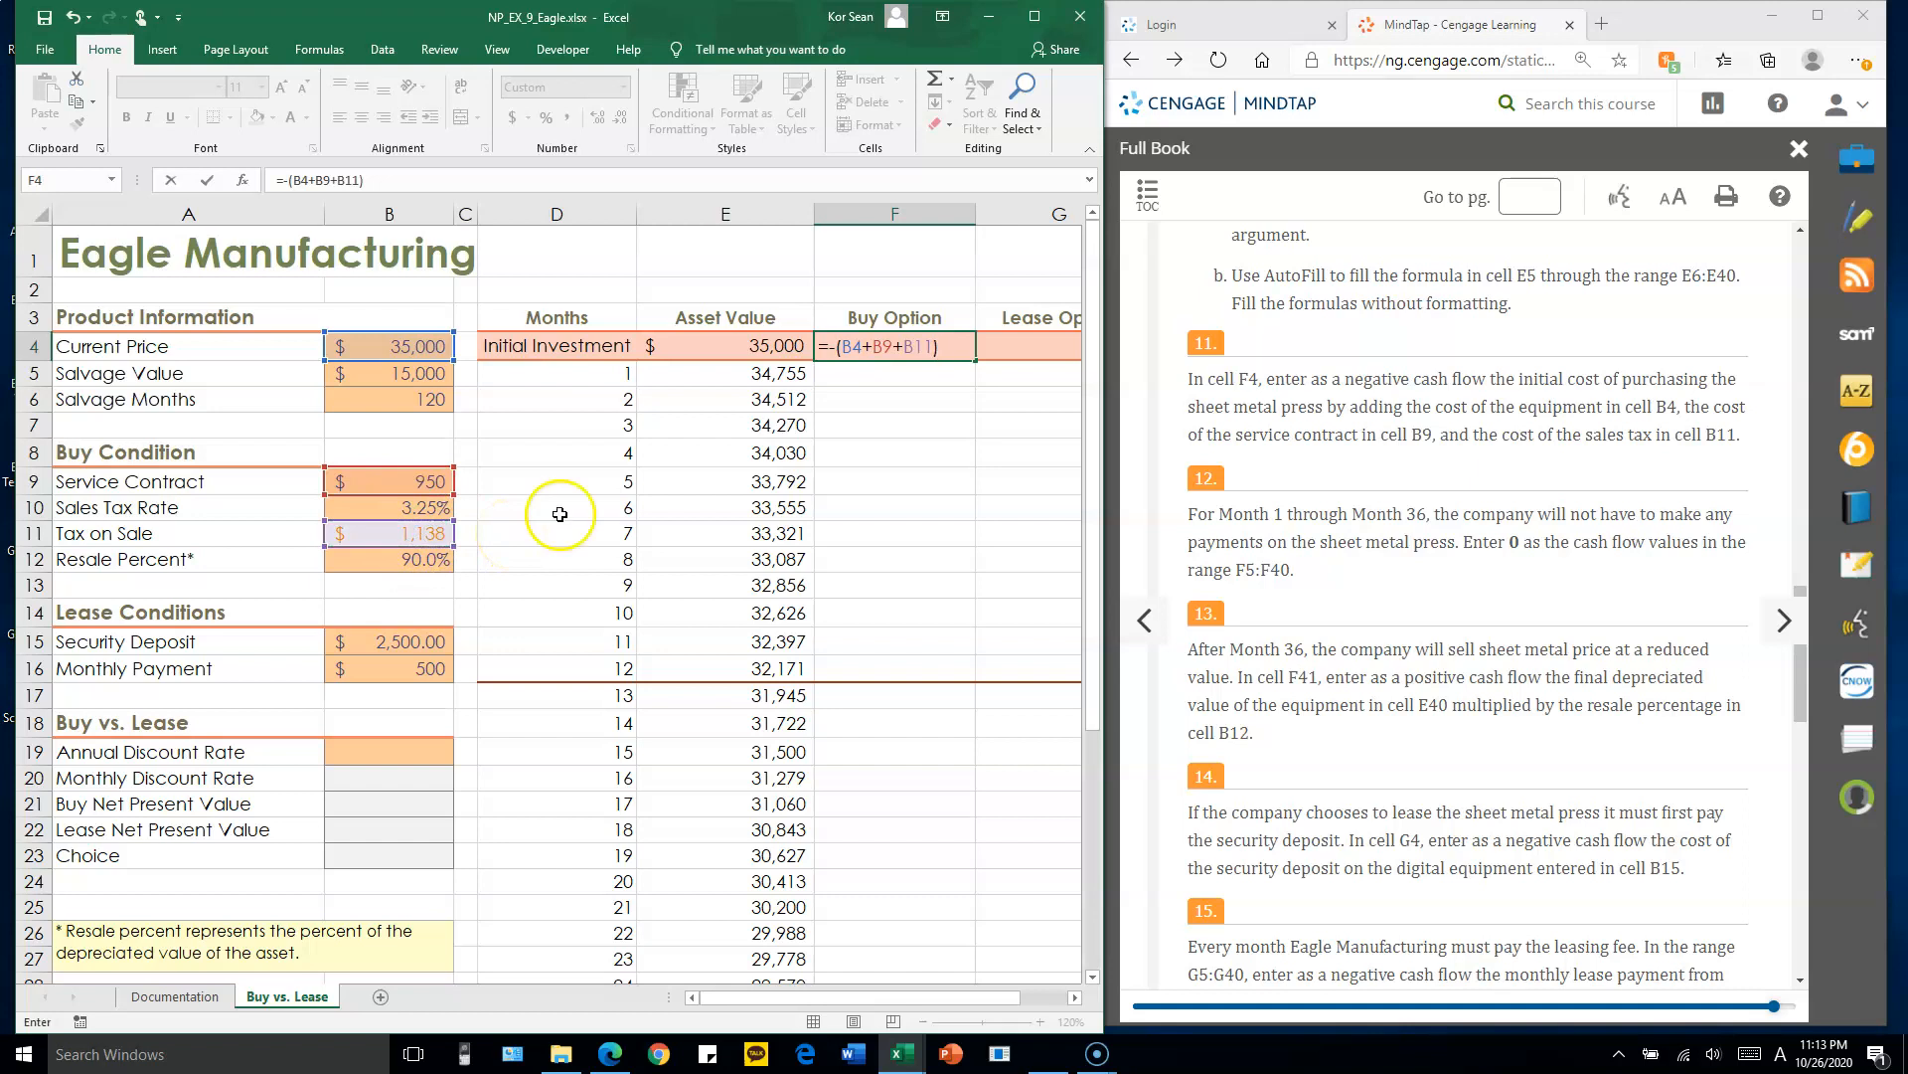
{"action": "left_click_drag", "start_coordinate": [836, 347], "coordinate": [950, 347]}
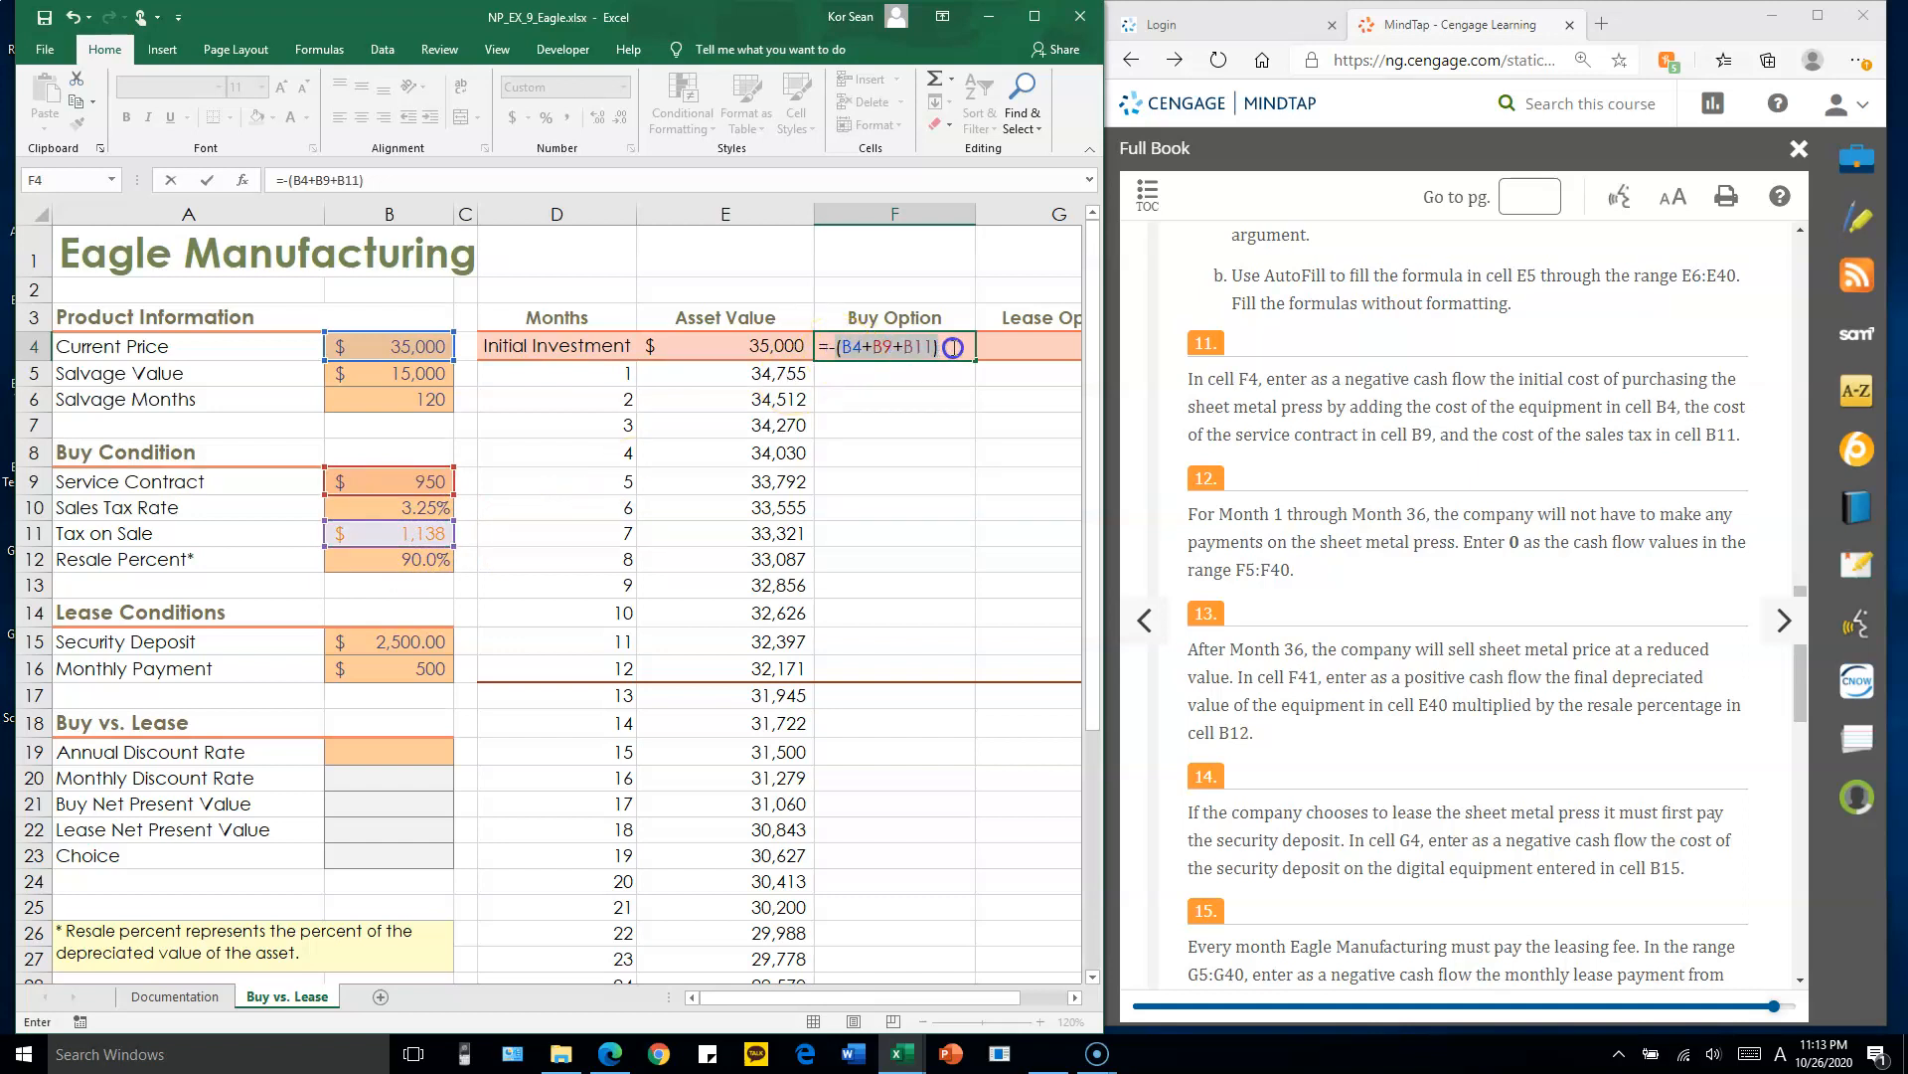
{"action": "left_click", "coordinate": [836, 347]}
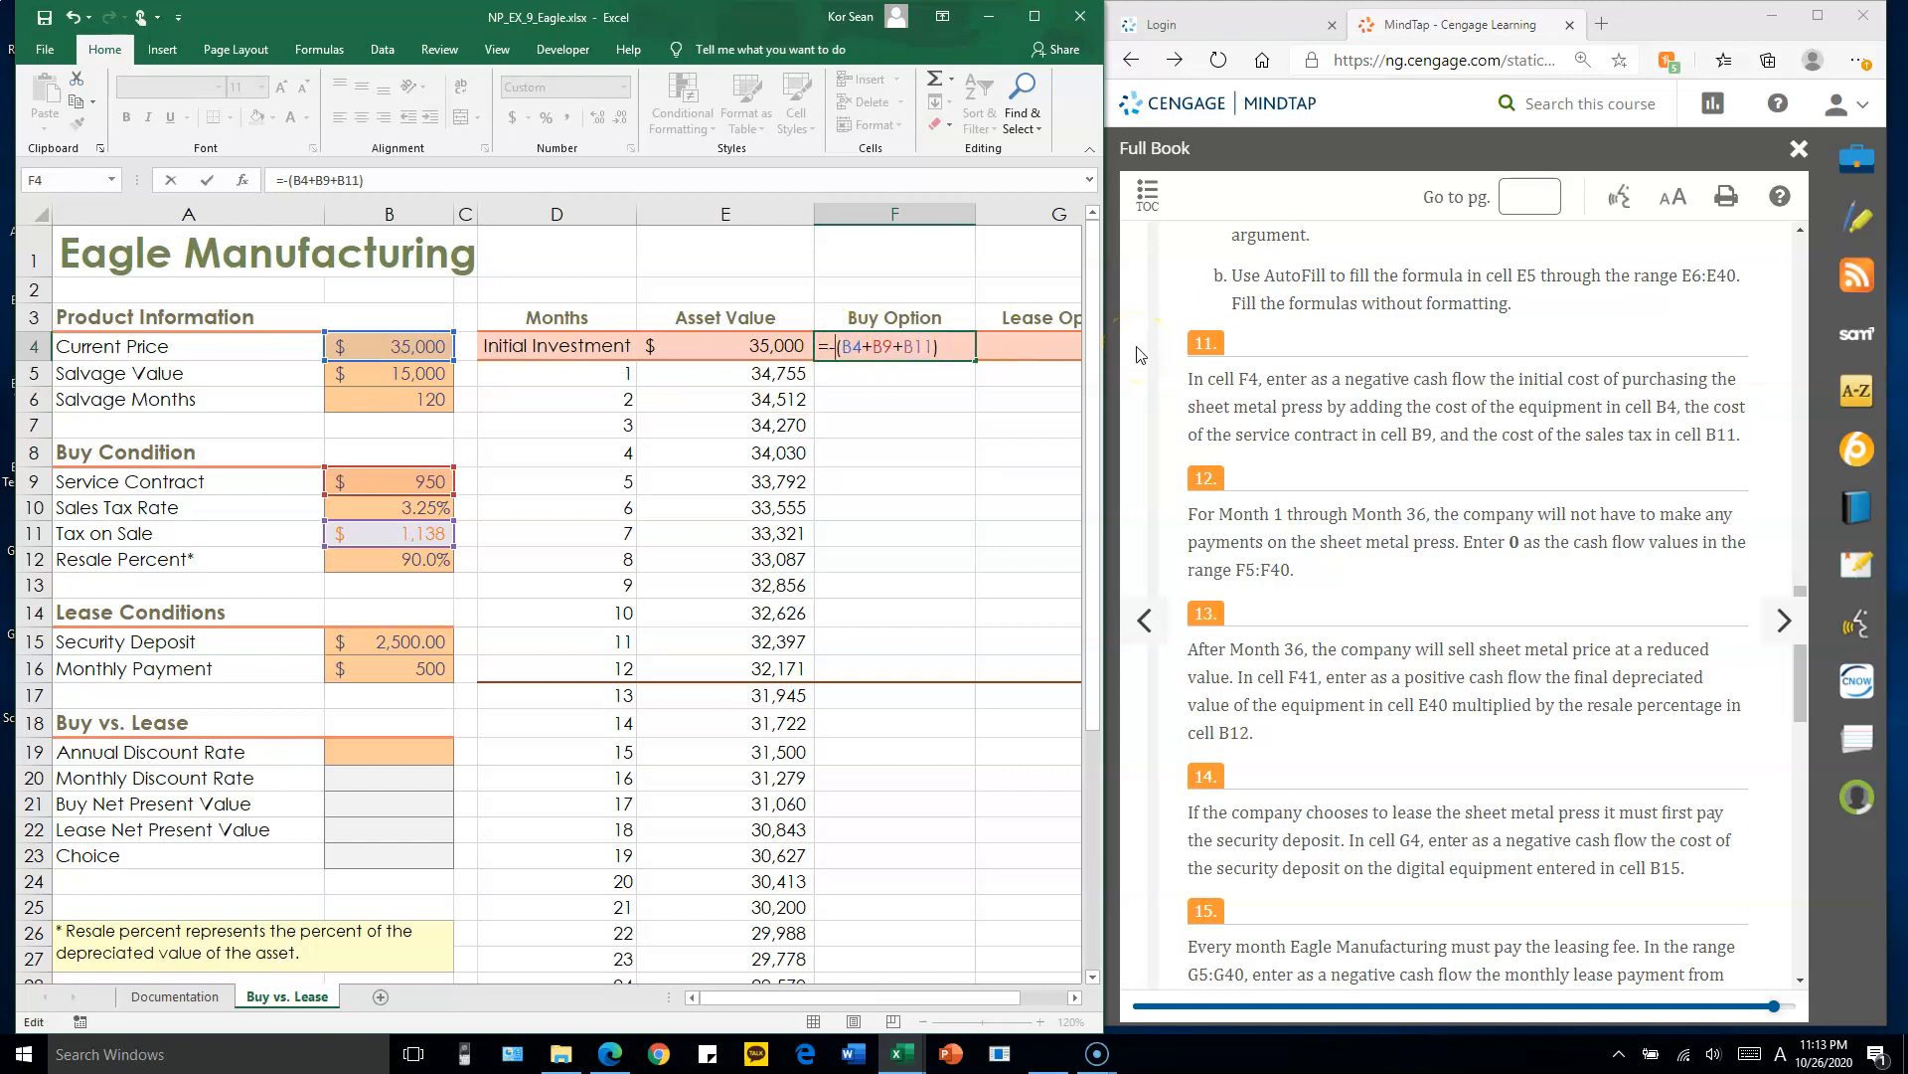
{"action": "key", "text": "Return"}
- Following instruction 12, enter 0 in F5 as the Month 1 cash flow of the buy option
{"action": "left_click", "coordinate": [1488, 441]}
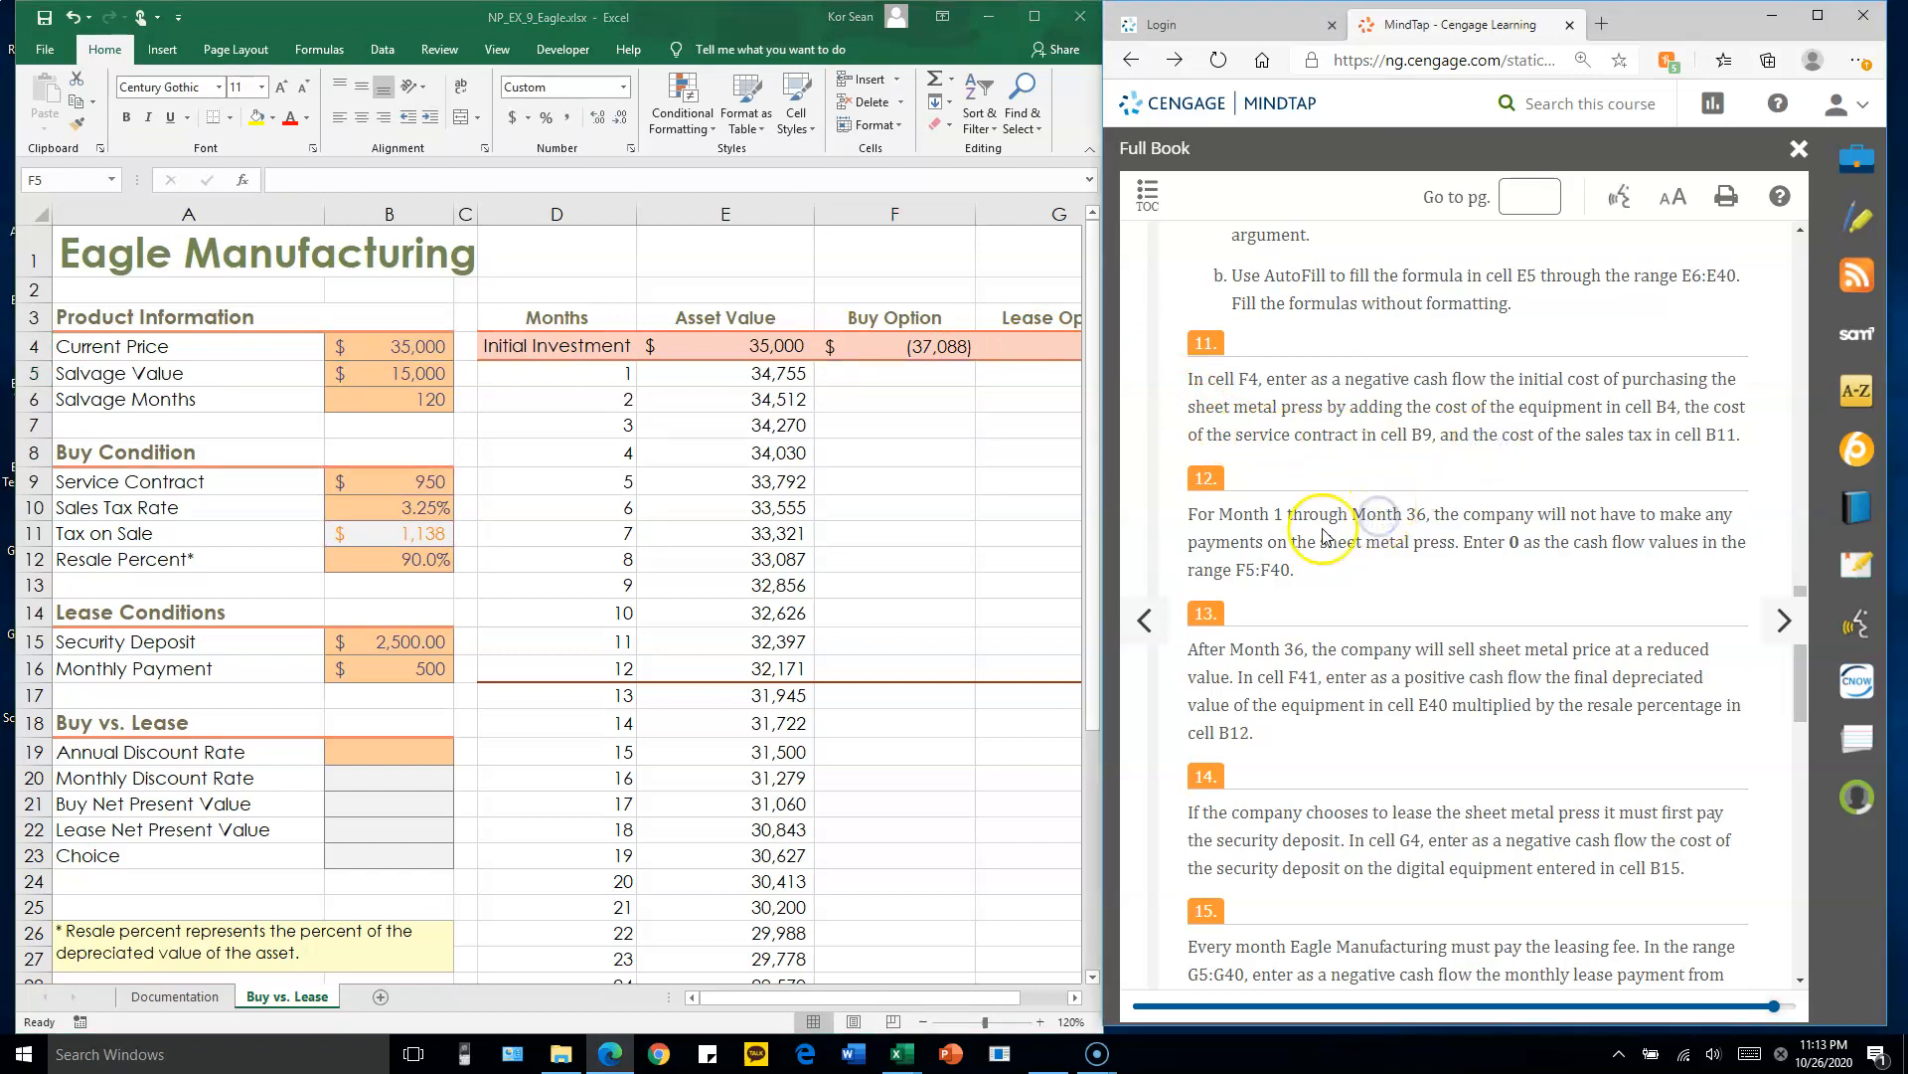
{"action": "left_click", "coordinate": [944, 369]}
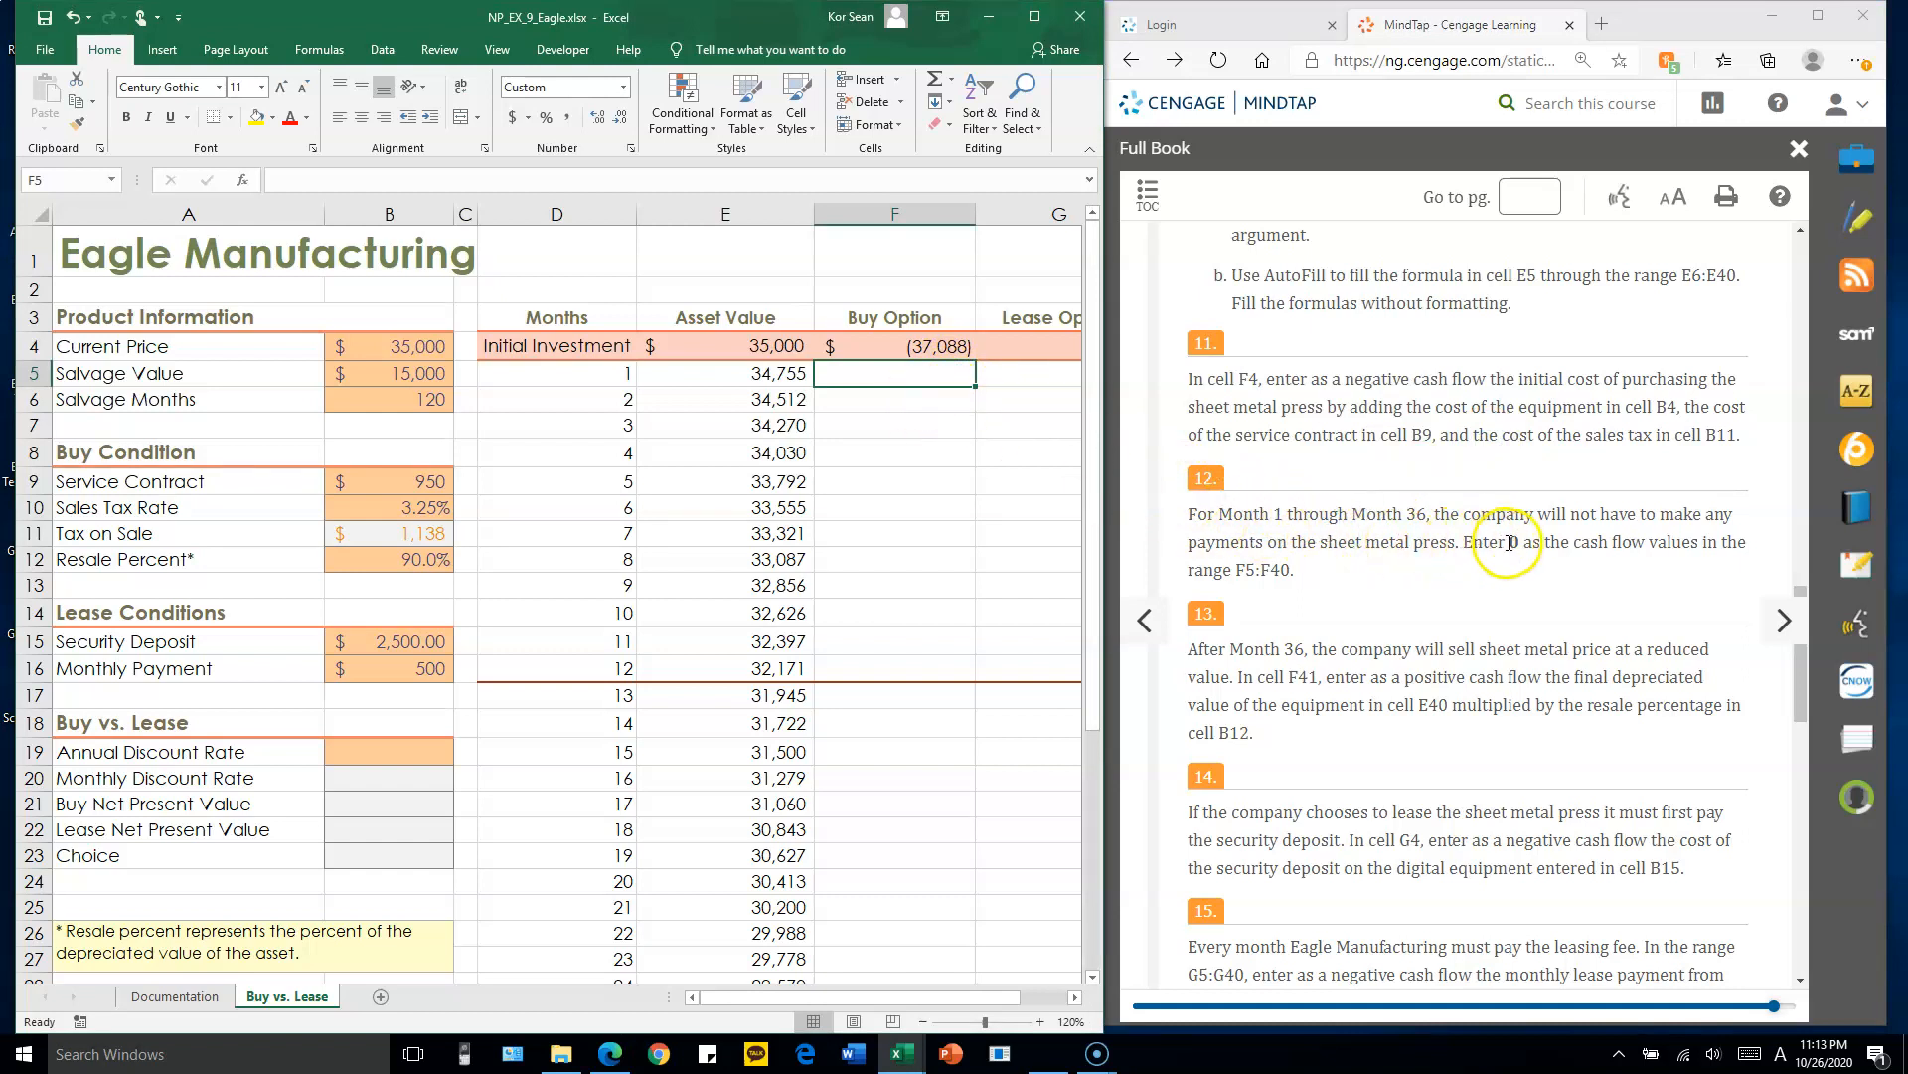
{"action": "left_click_drag", "start_coordinate": [1507, 542], "coordinate": [1567, 544]}
{"action": "left_click_drag", "start_coordinate": [953, 376], "coordinate": [937, 491]}
{"action": "left_click", "coordinate": [942, 374]}
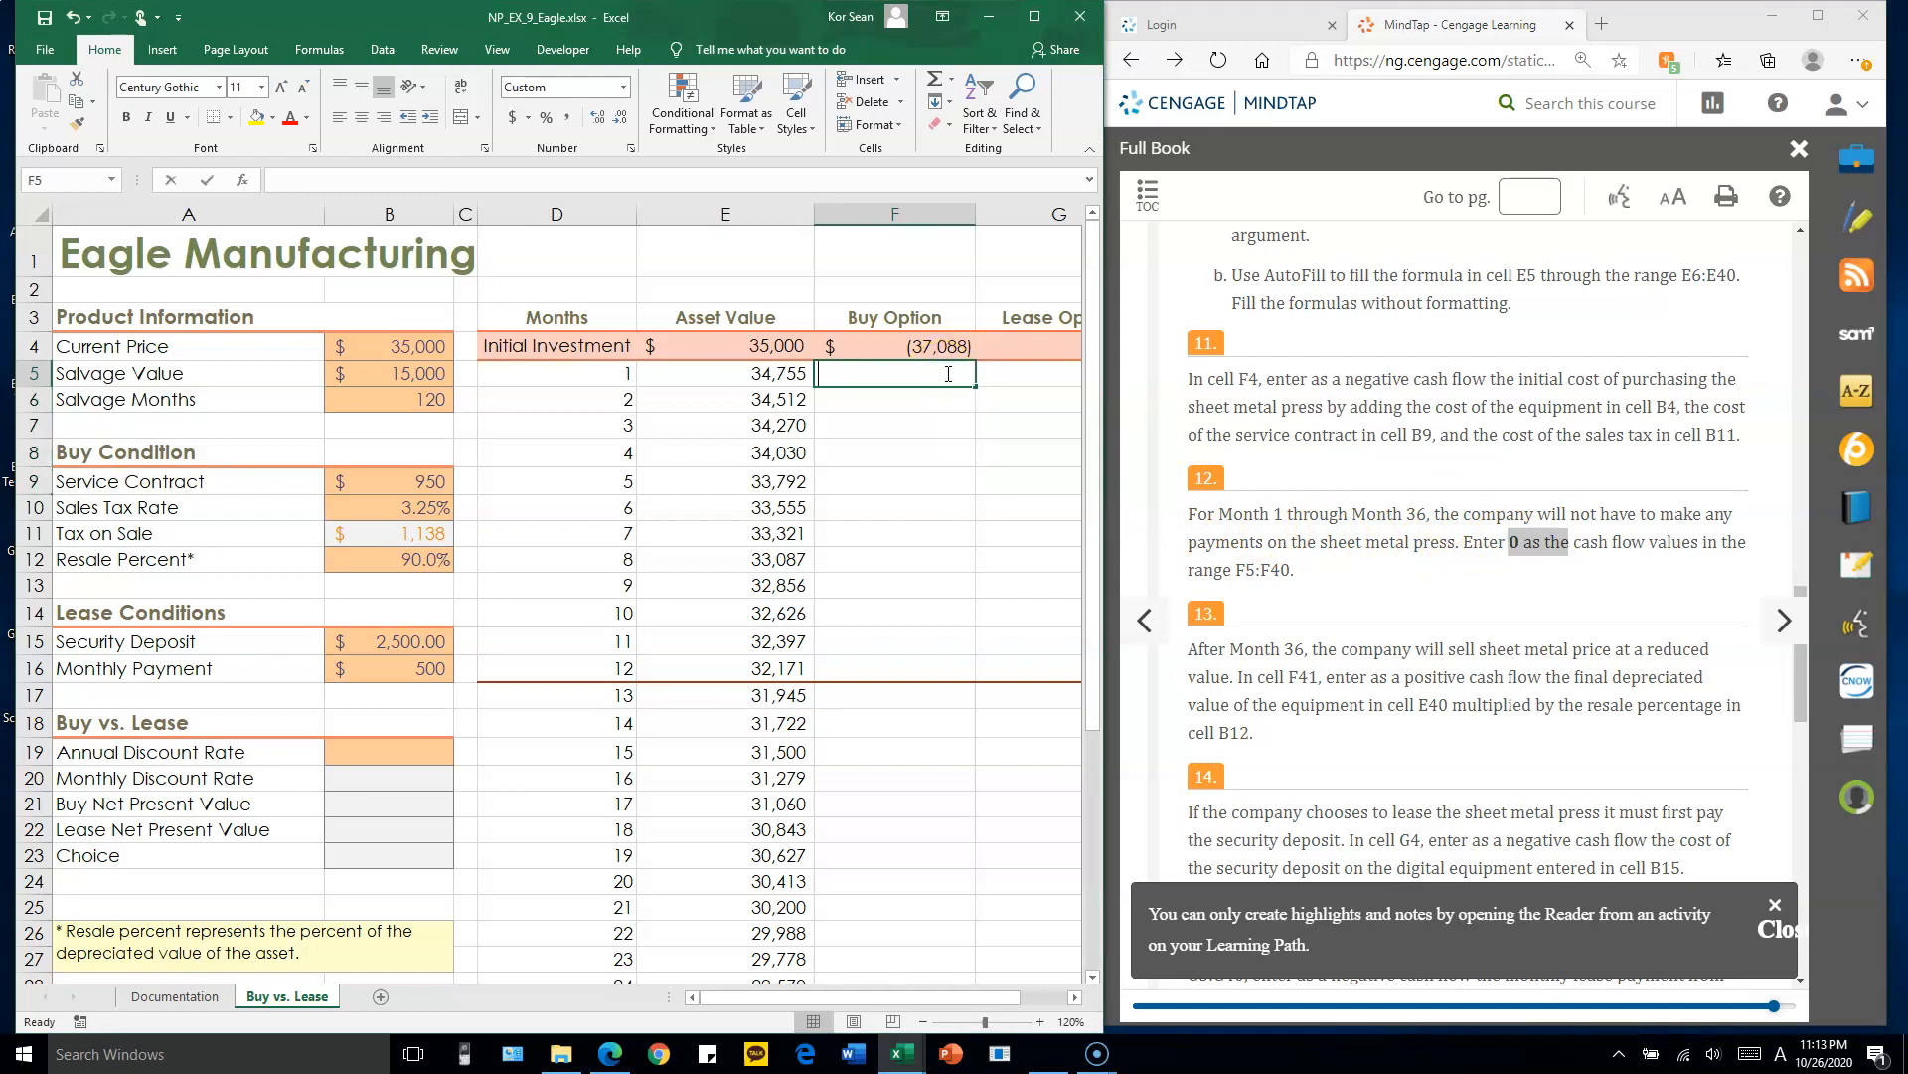
{"action": "type", "text": "0"}
{"action": "key", "text": "Return"}
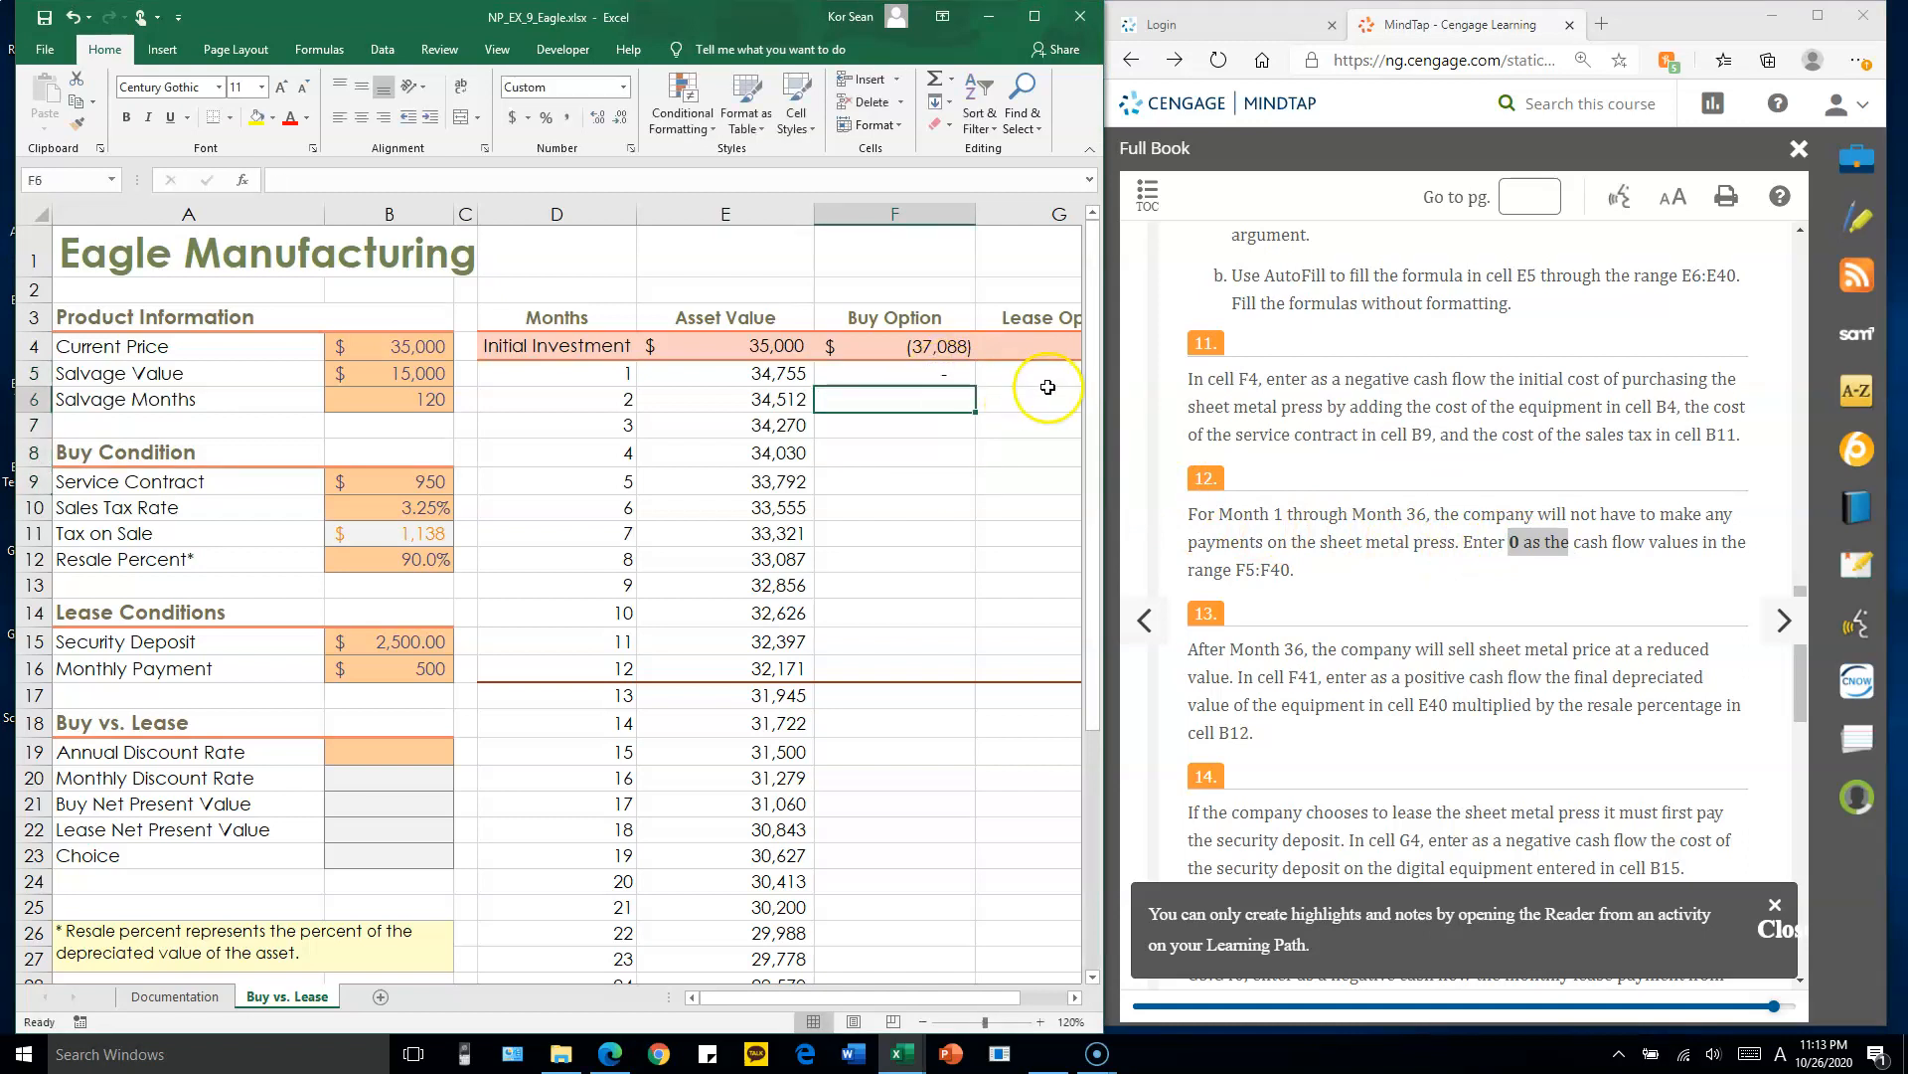
- Fill the zero cash flow from F5 down through F40 without formatting
{"action": "left_click", "coordinate": [962, 374]}
{"action": "left_click_drag", "start_coordinate": [976, 388], "coordinate": [934, 907]}
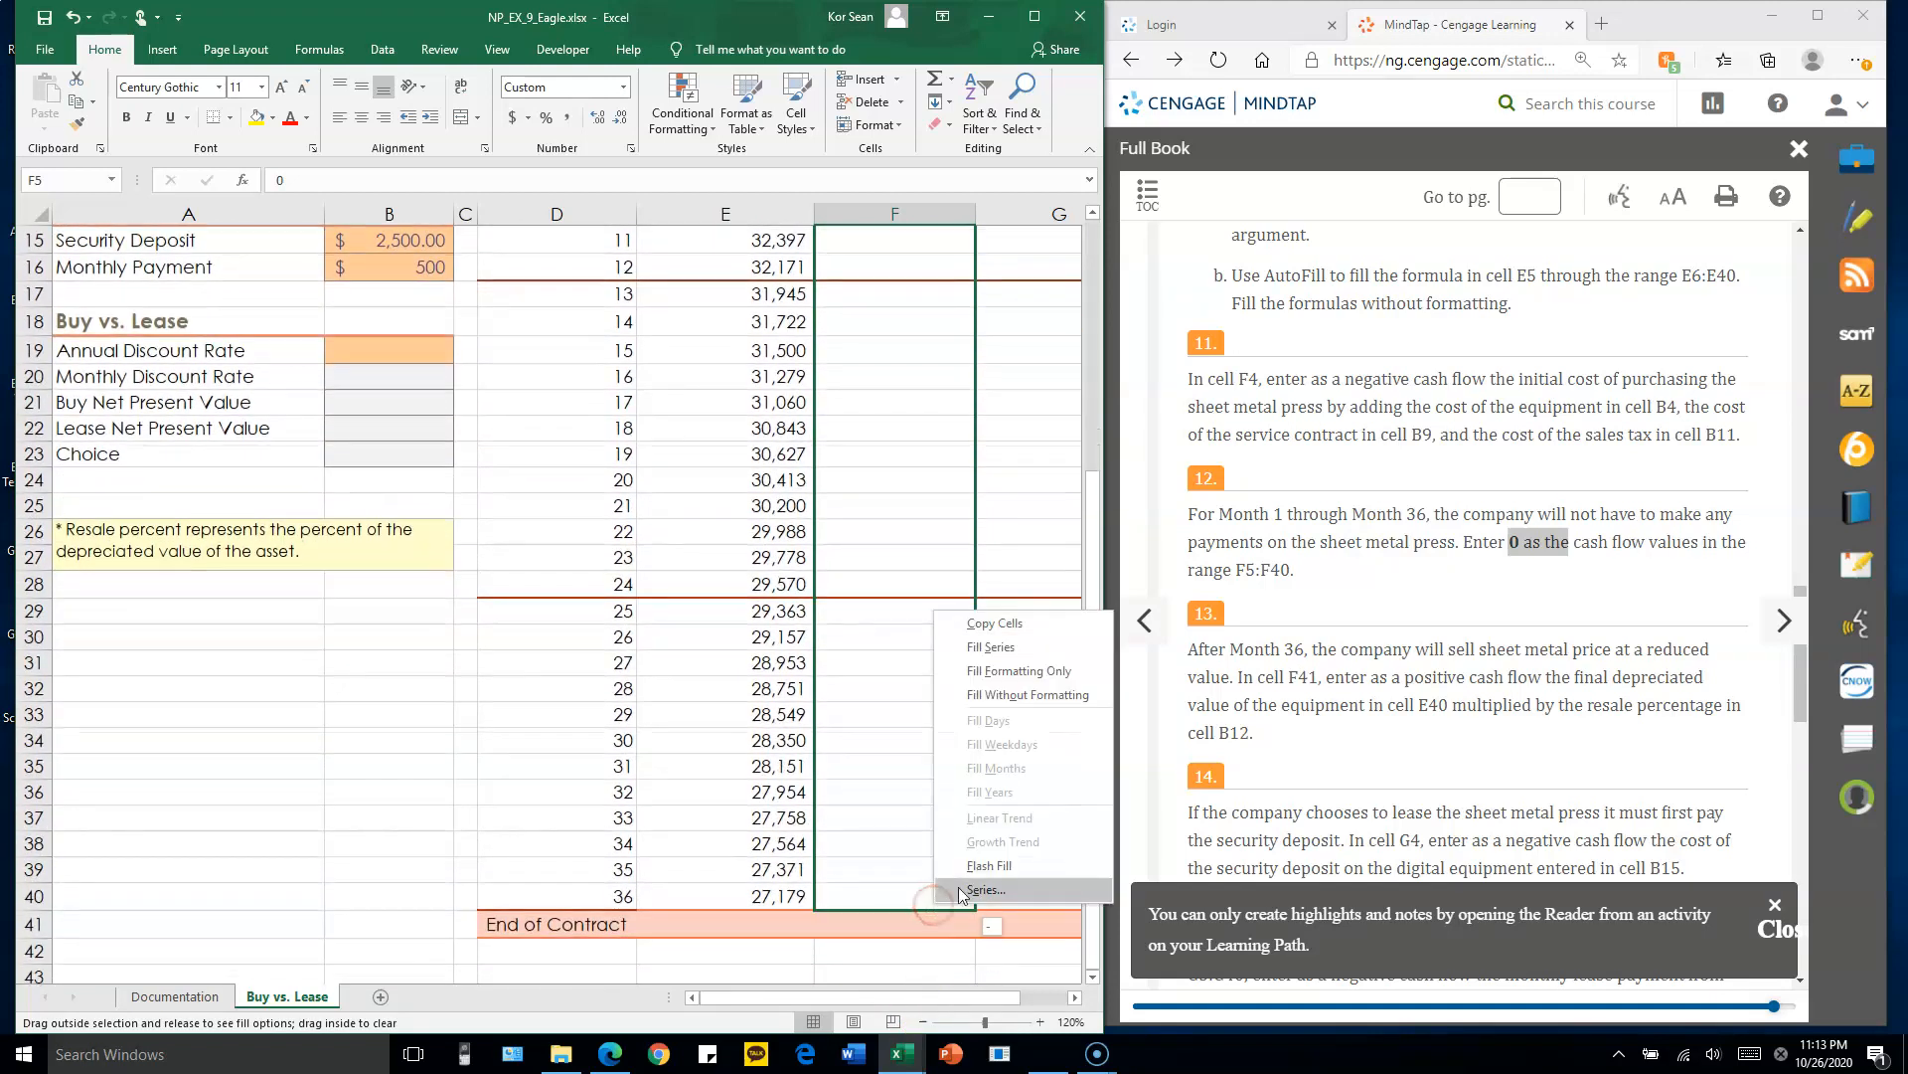
{"action": "left_click", "coordinate": [1039, 694]}
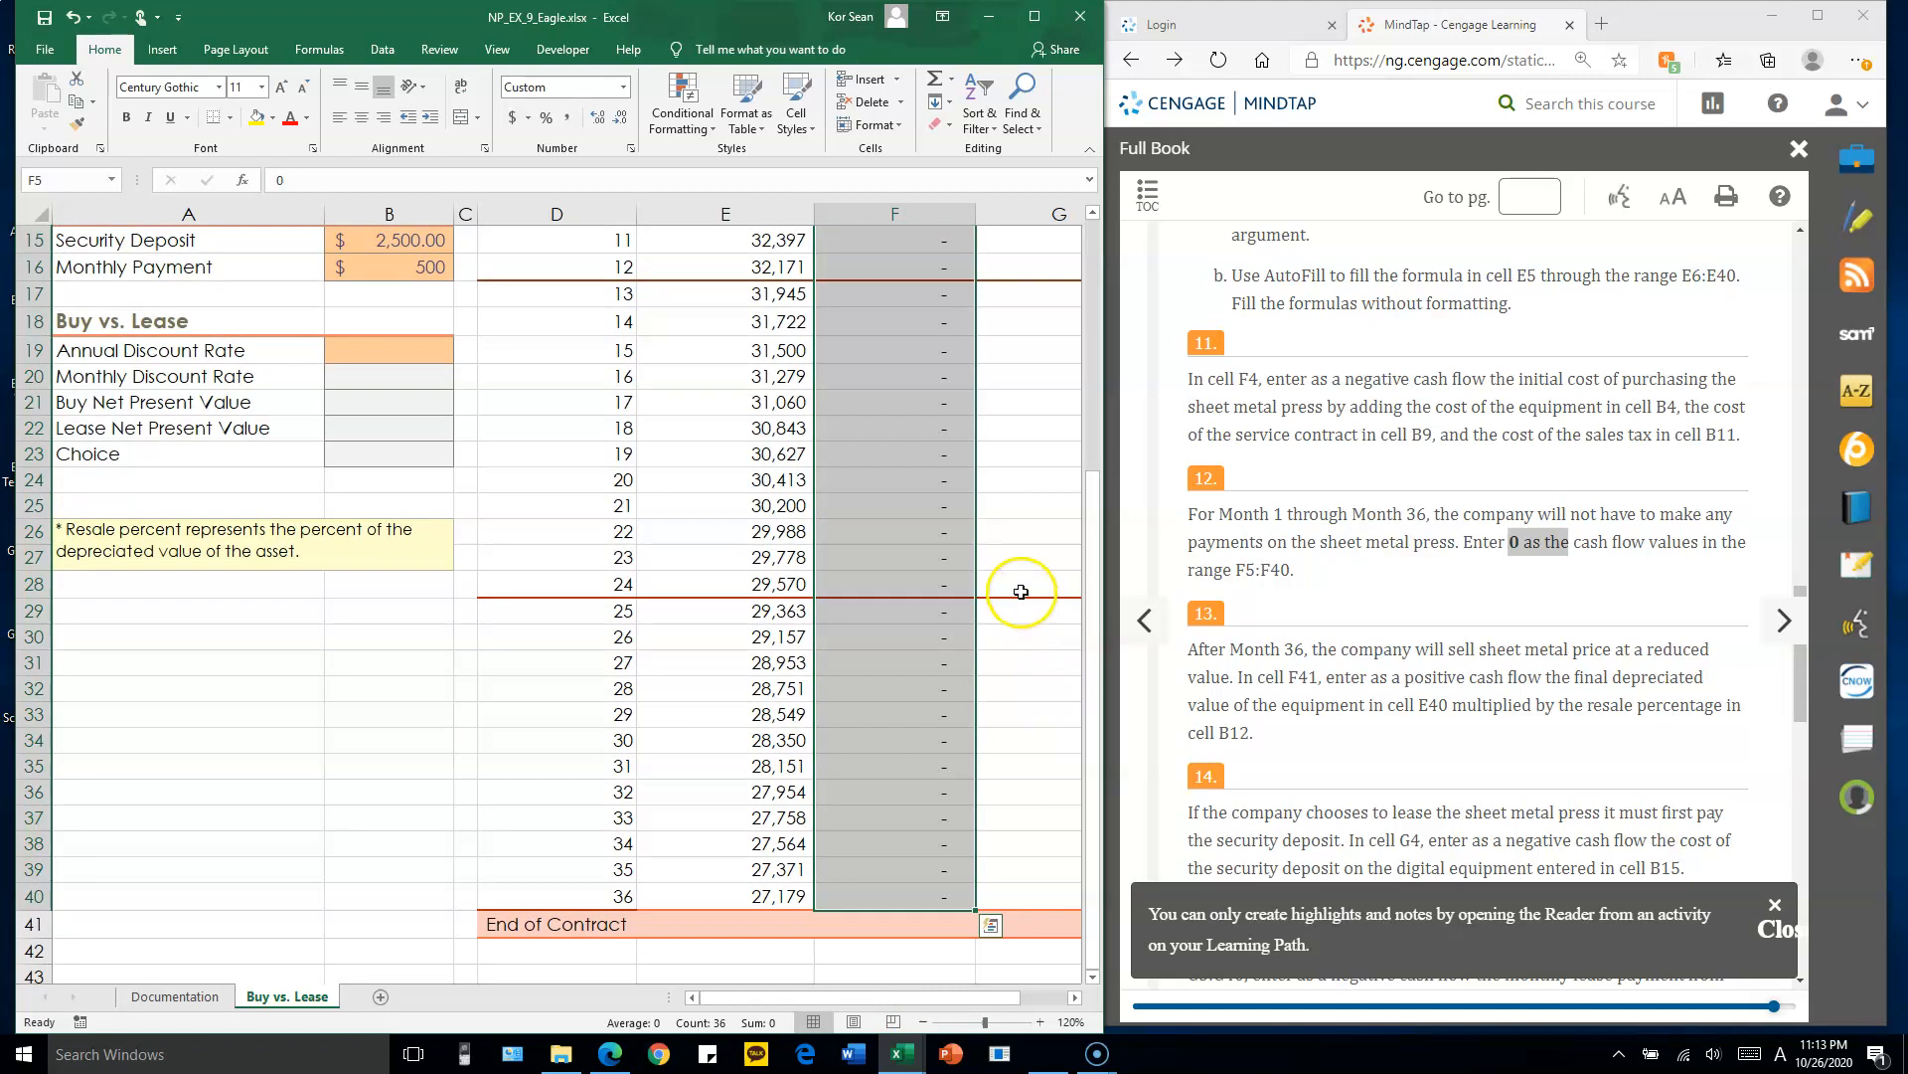
{"action": "scroll", "coordinate": [989, 532], "scroll_direction": "up", "scroll_amount": 5}
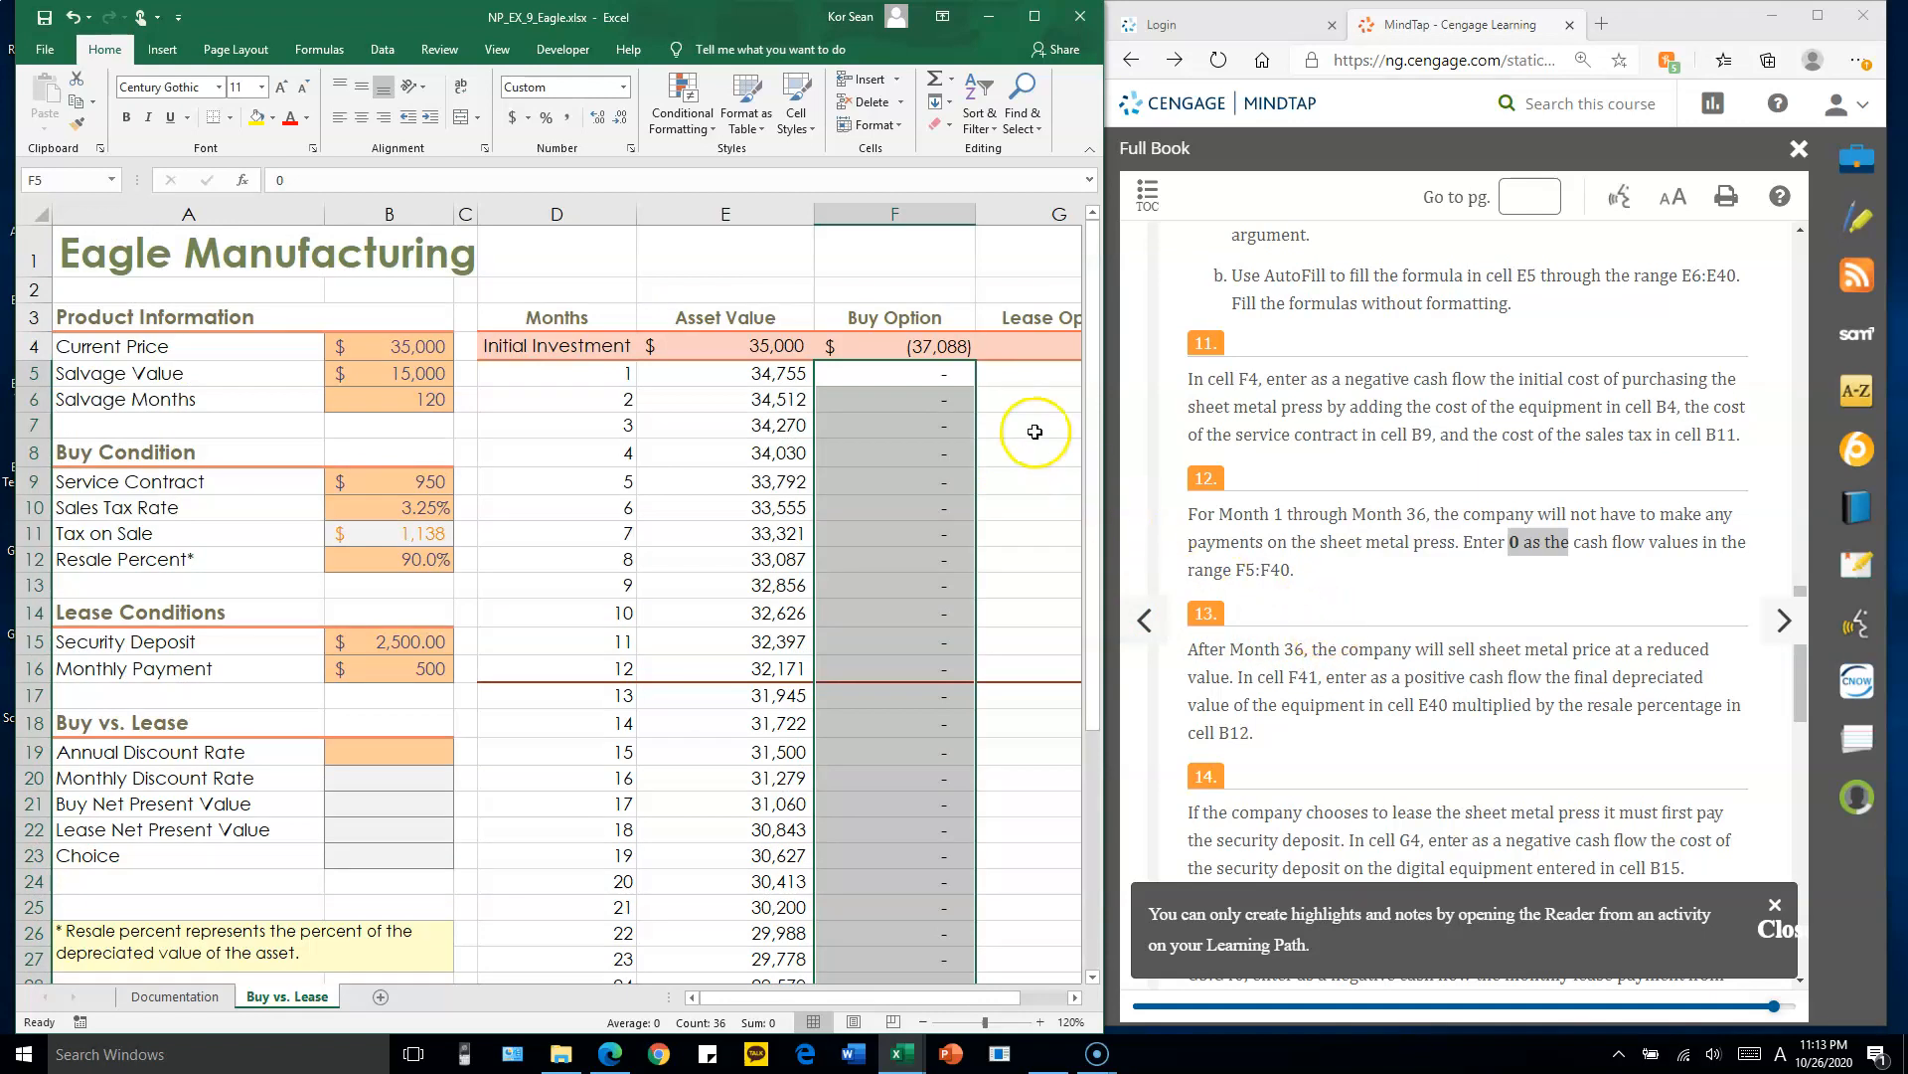
{"action": "scroll", "coordinate": [967, 571], "scroll_direction": "down", "scroll_amount": 5}
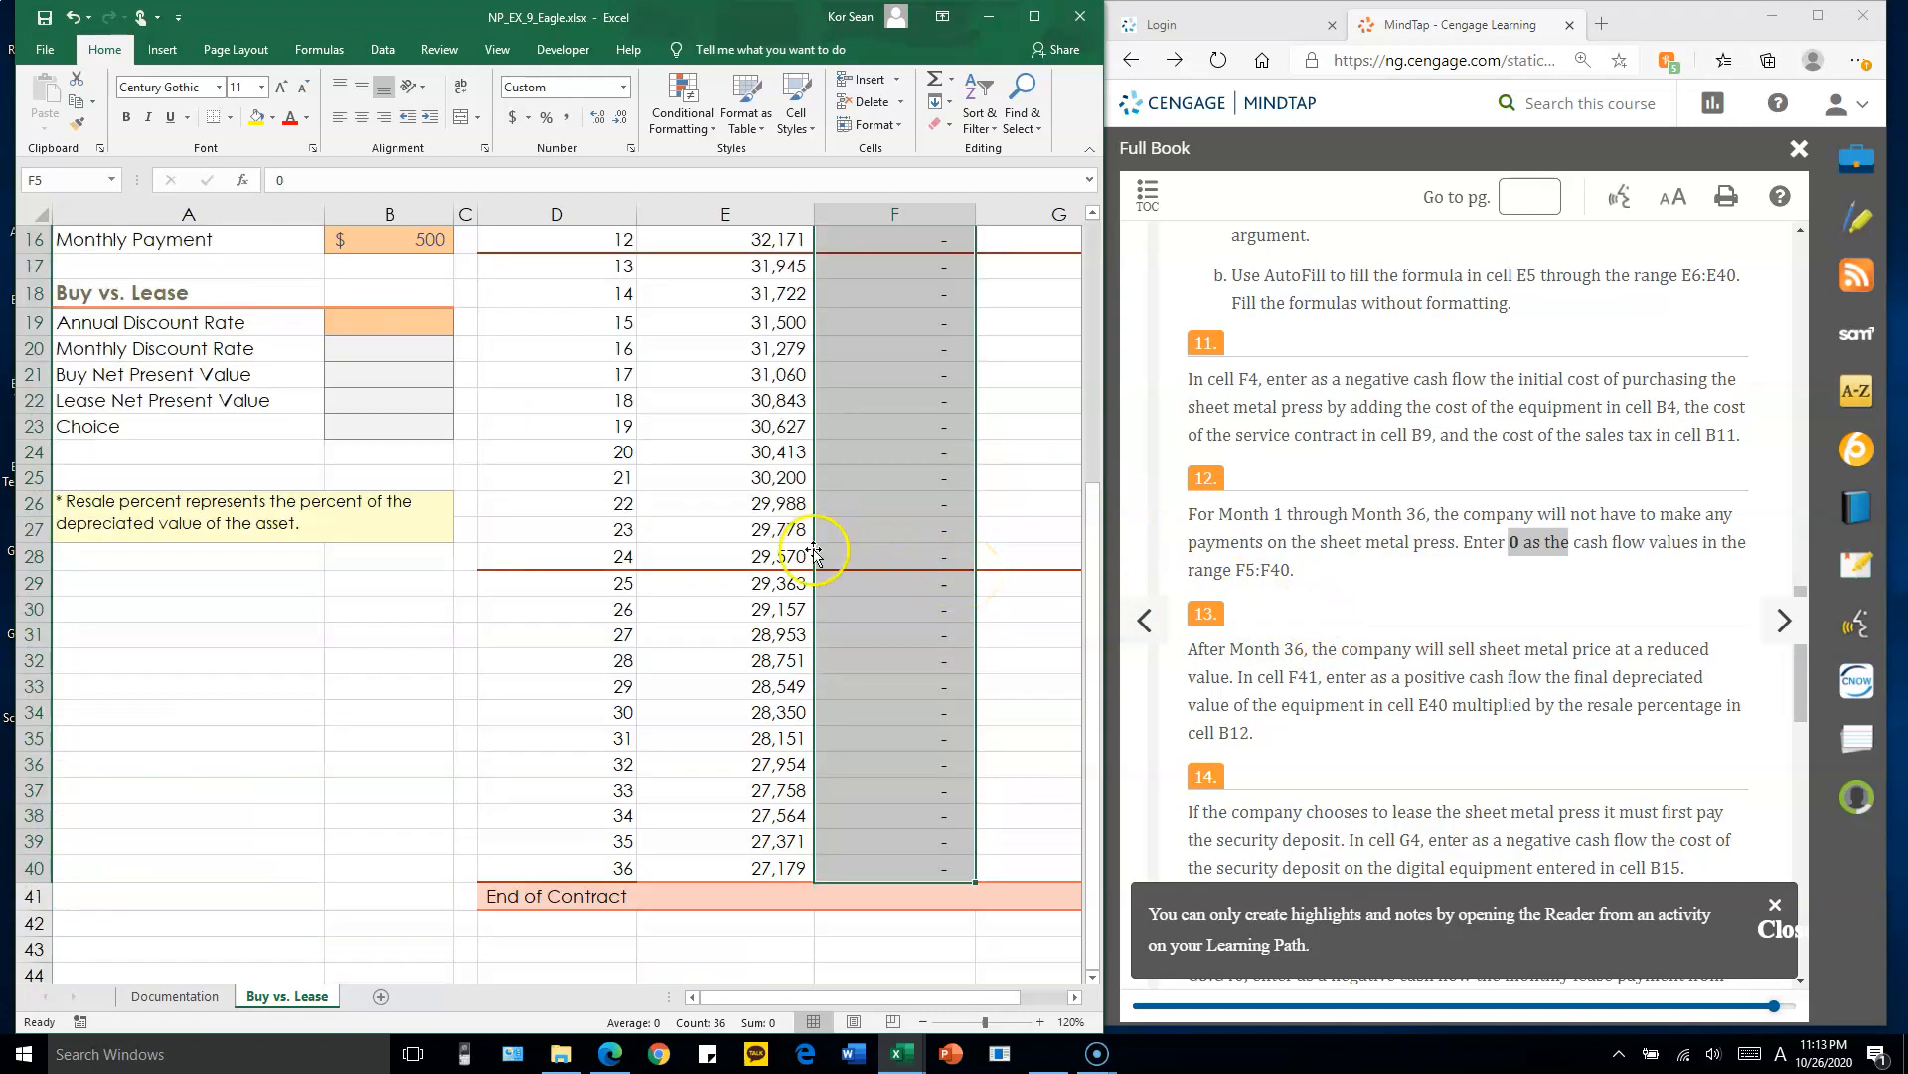
- Enter the resale formula =E40*B12 in F41 for the end of contract and check it against instruction 13
{"action": "left_click", "coordinate": [927, 895]}
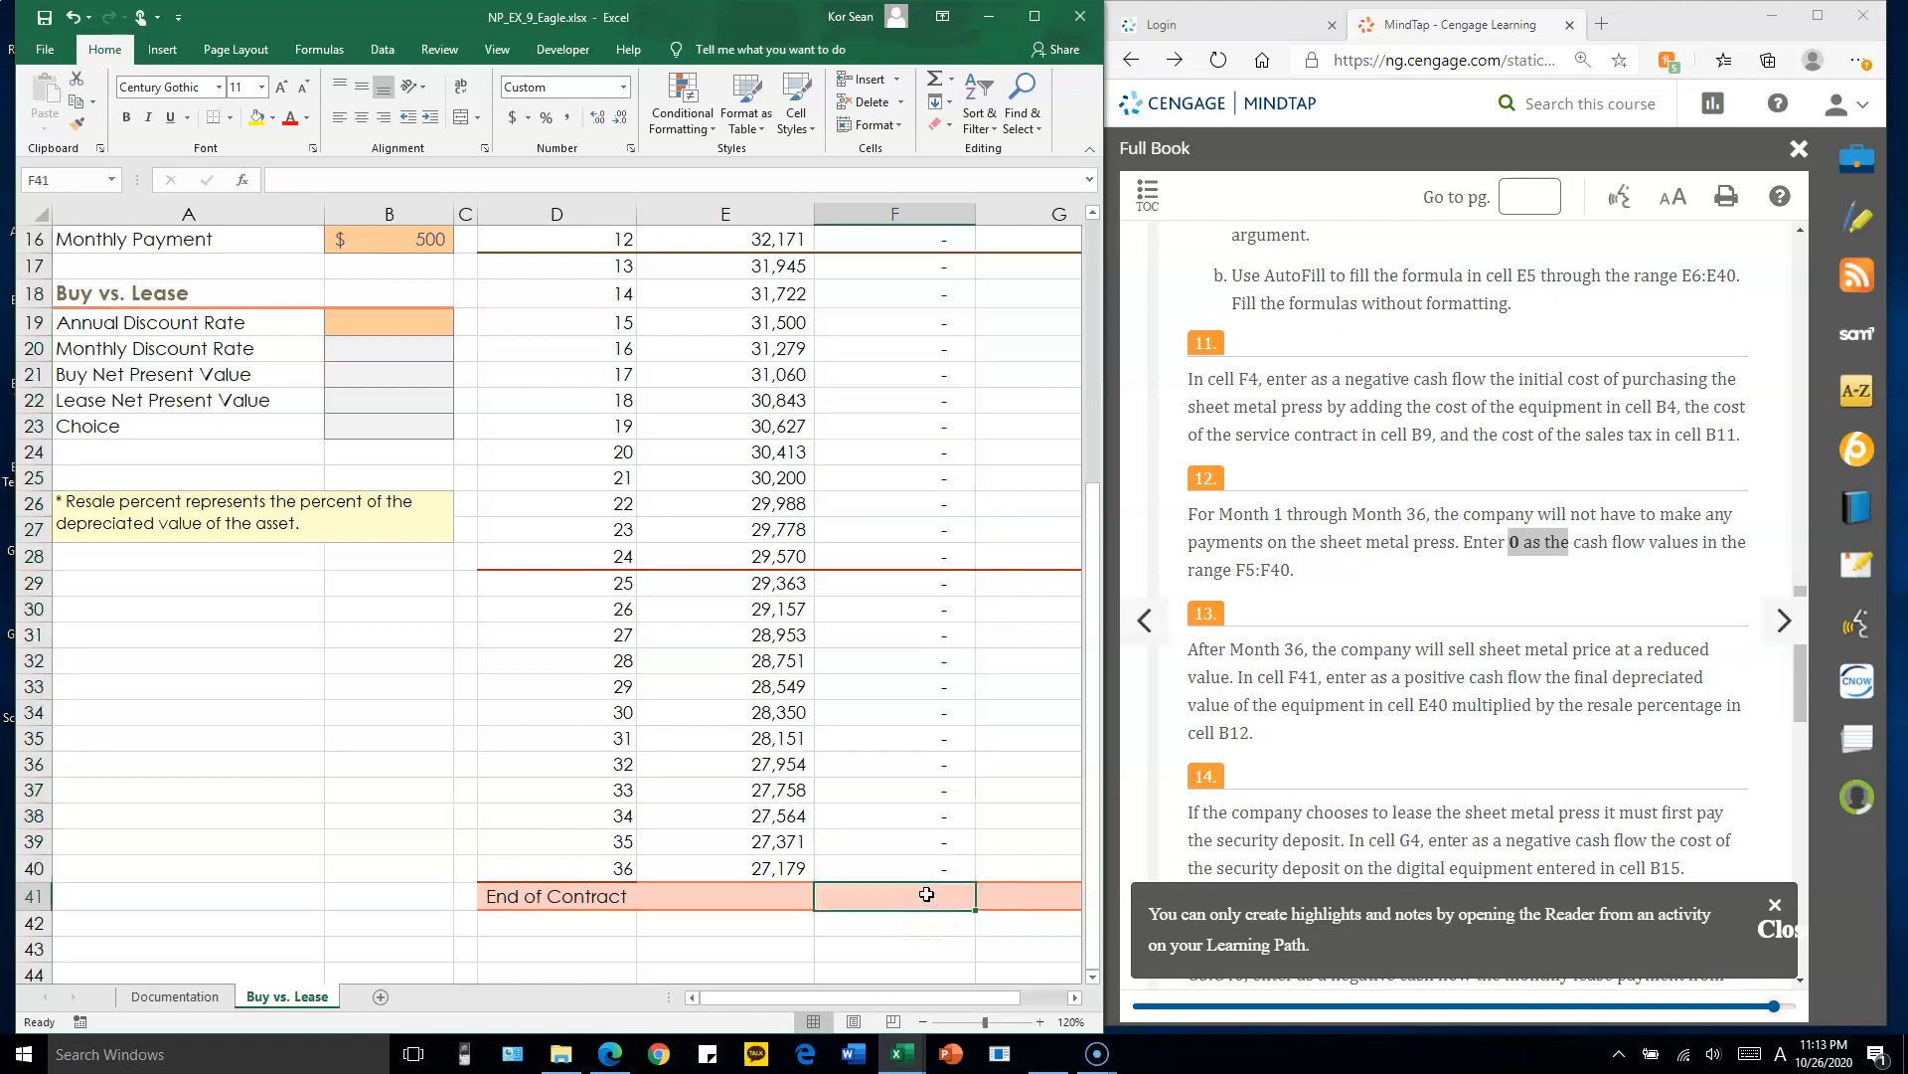
{"action": "left_click", "coordinate": [1254, 647]}
{"action": "scroll", "coordinate": [1254, 647], "scroll_direction": "down", "scroll_amount": 3}
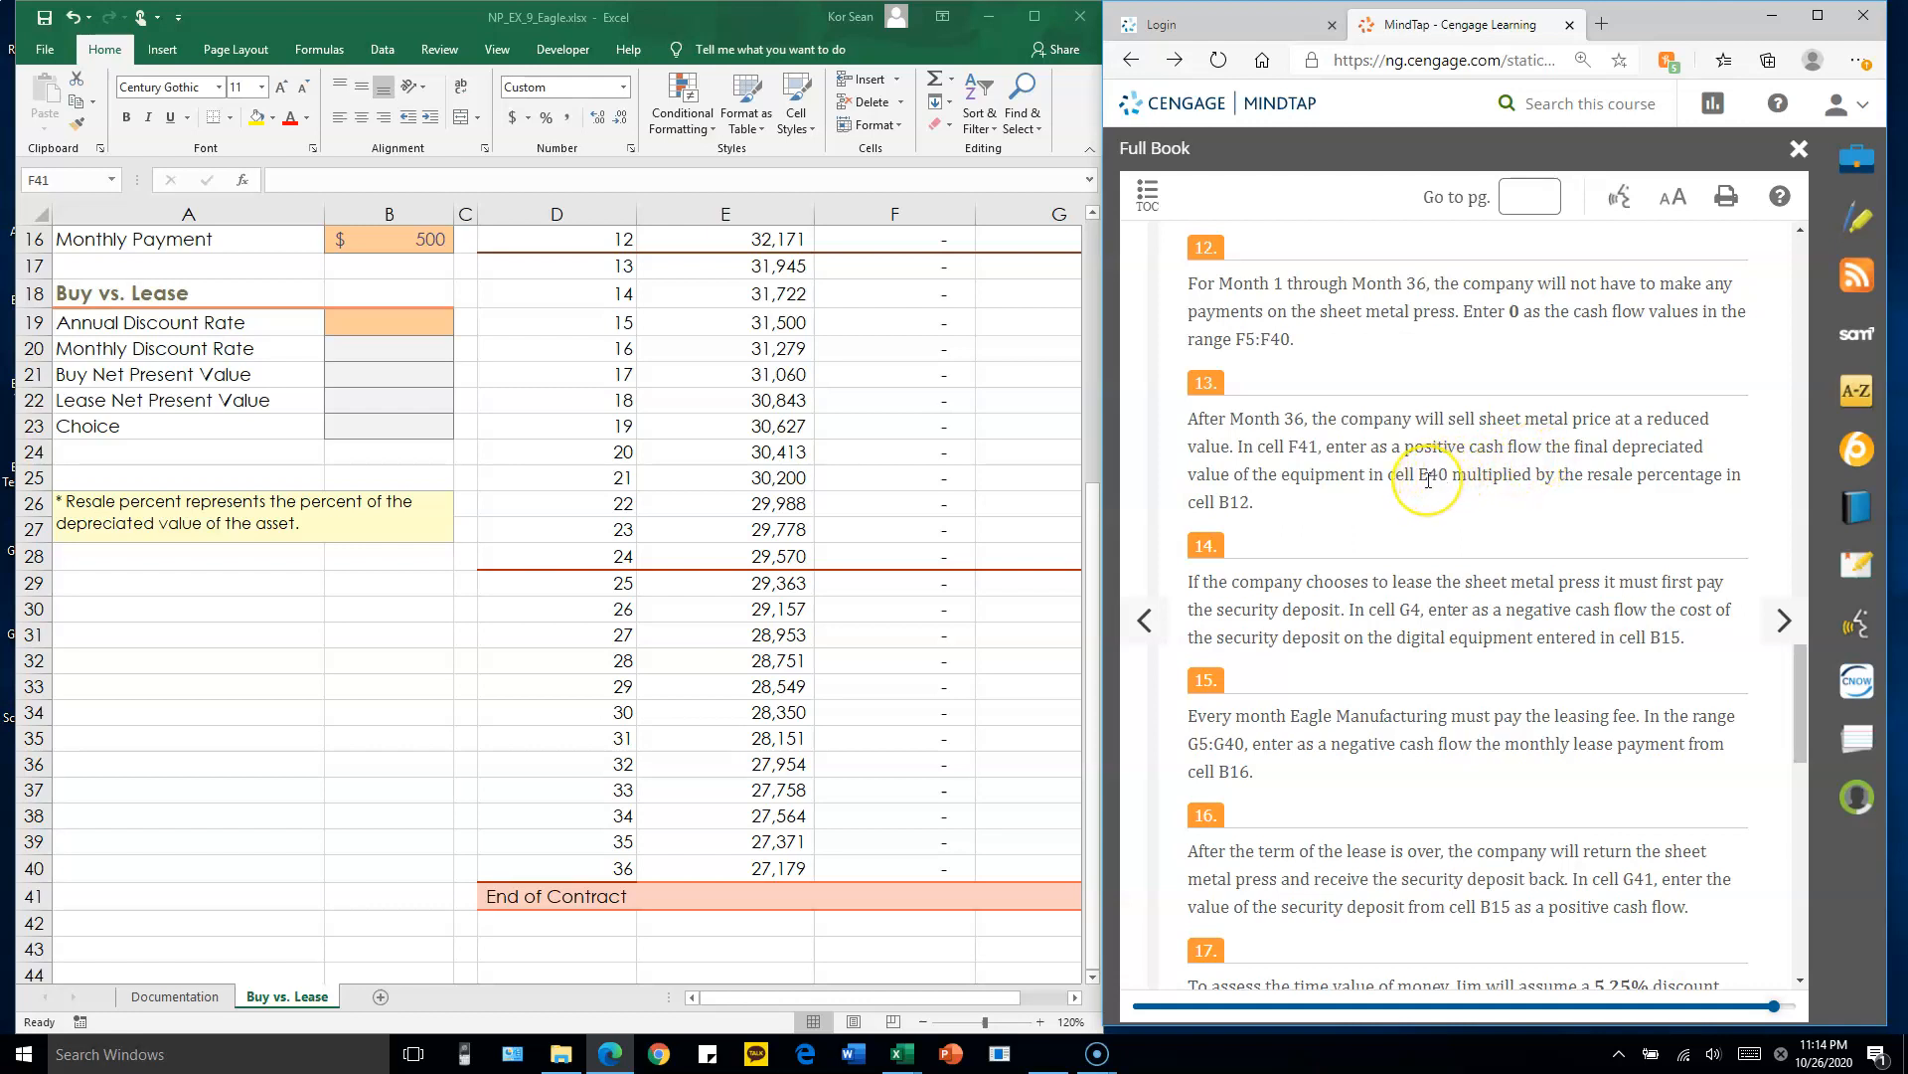
{"action": "left_click", "coordinate": [939, 890]}
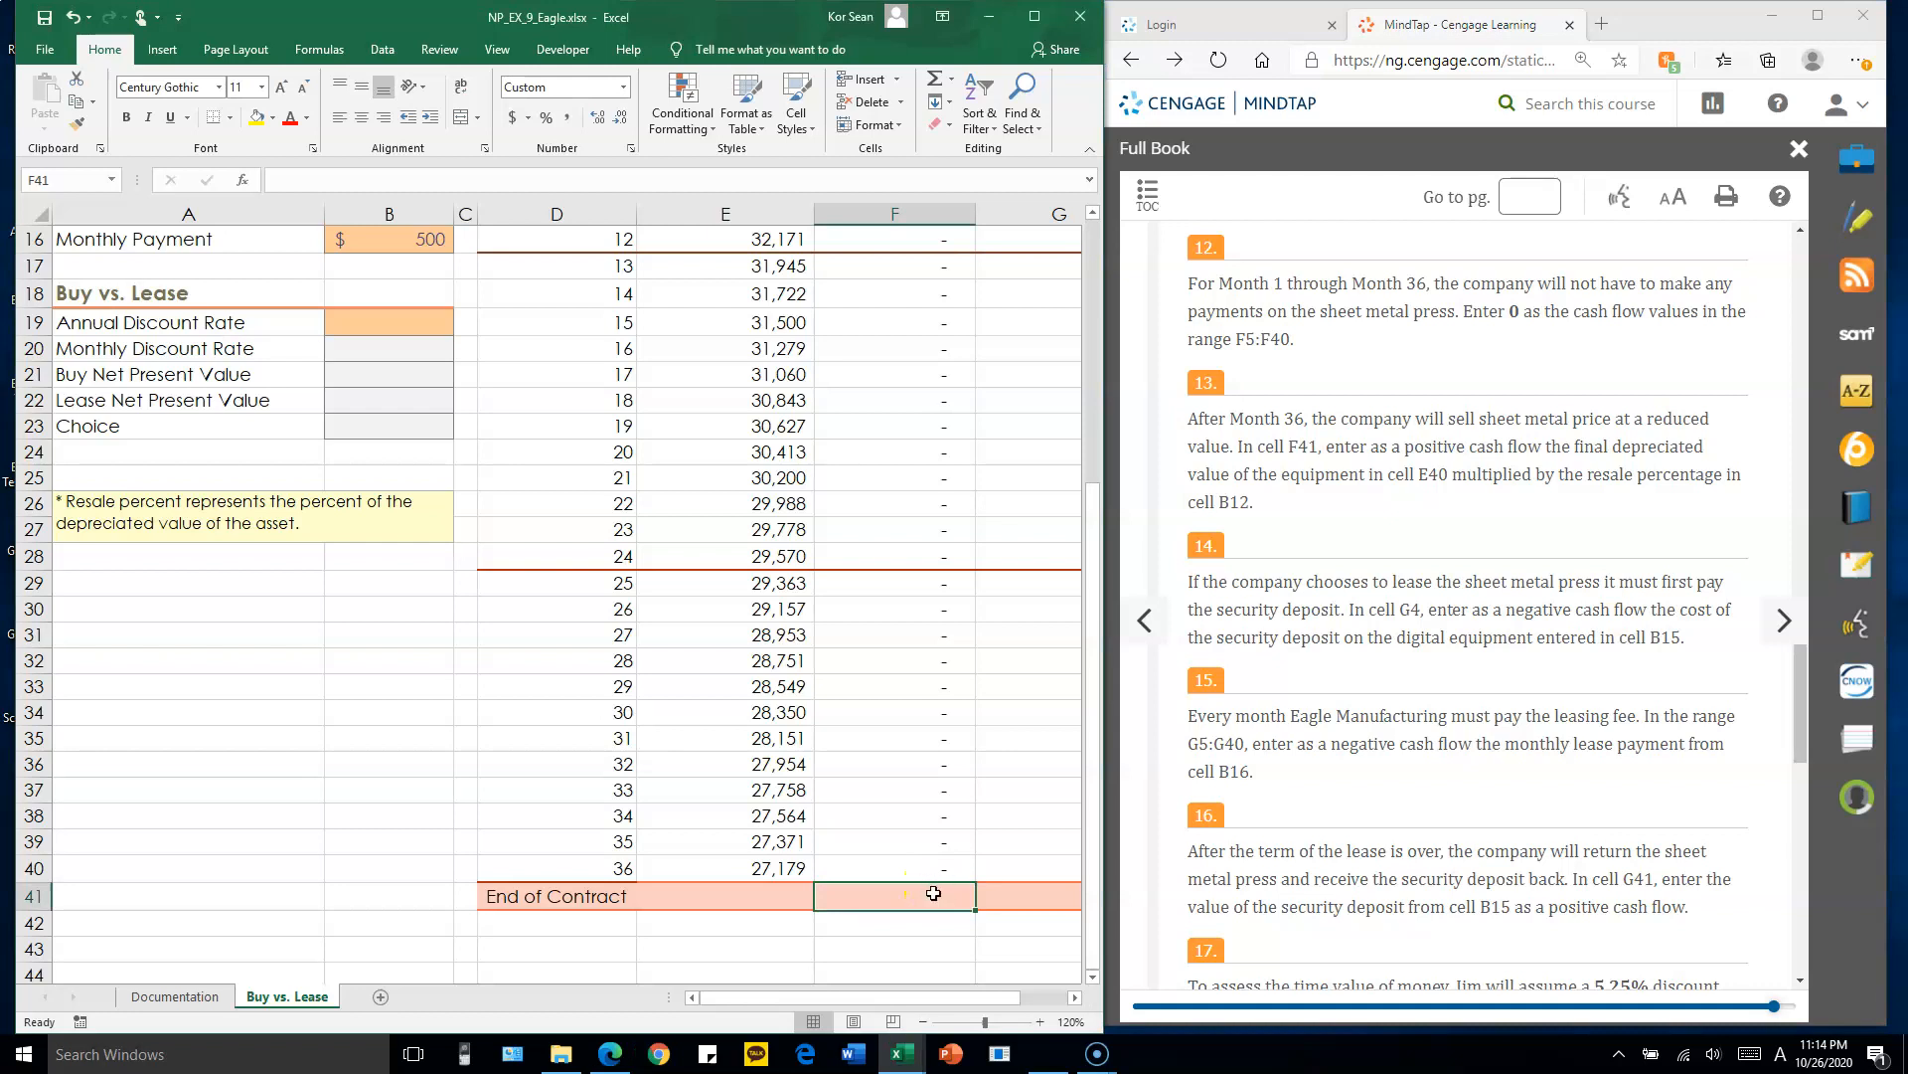
{"action": "type", "text": "=E"}
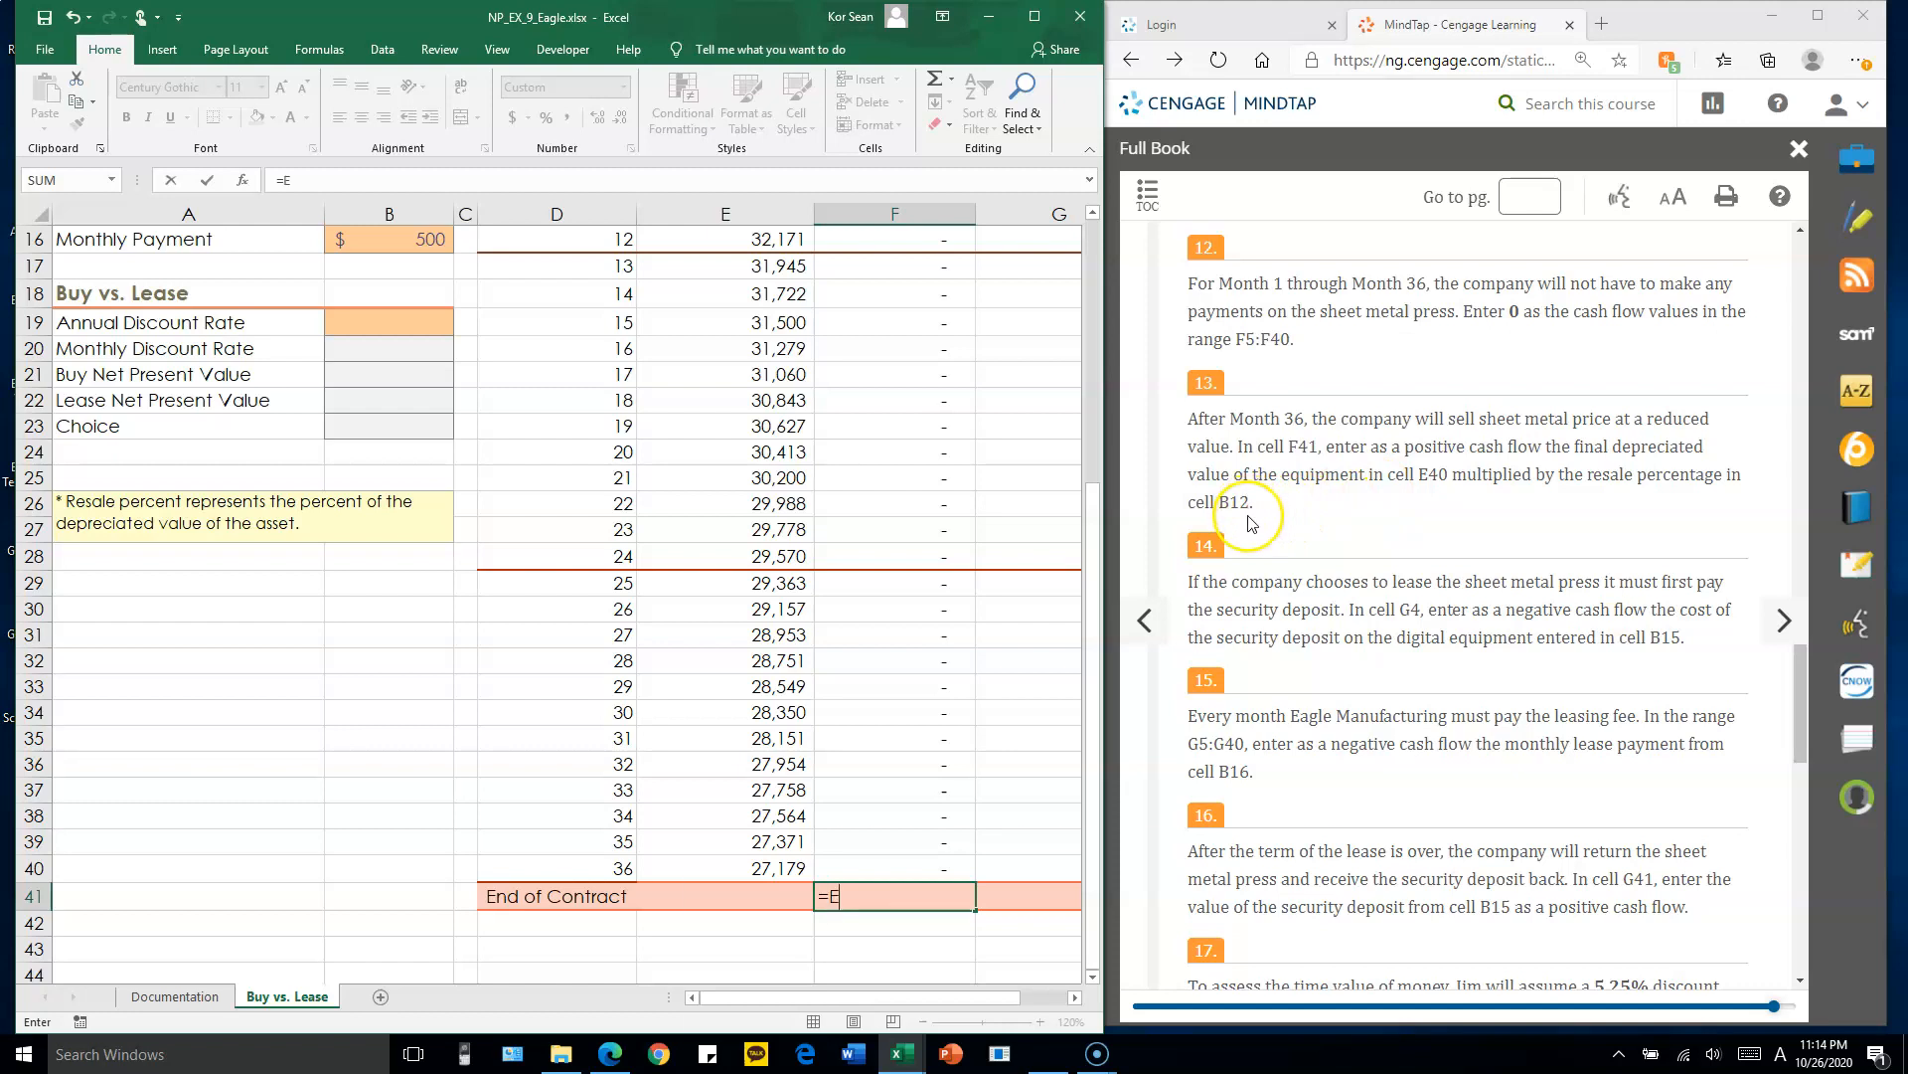
{"action": "type", "text": "40*B12"}
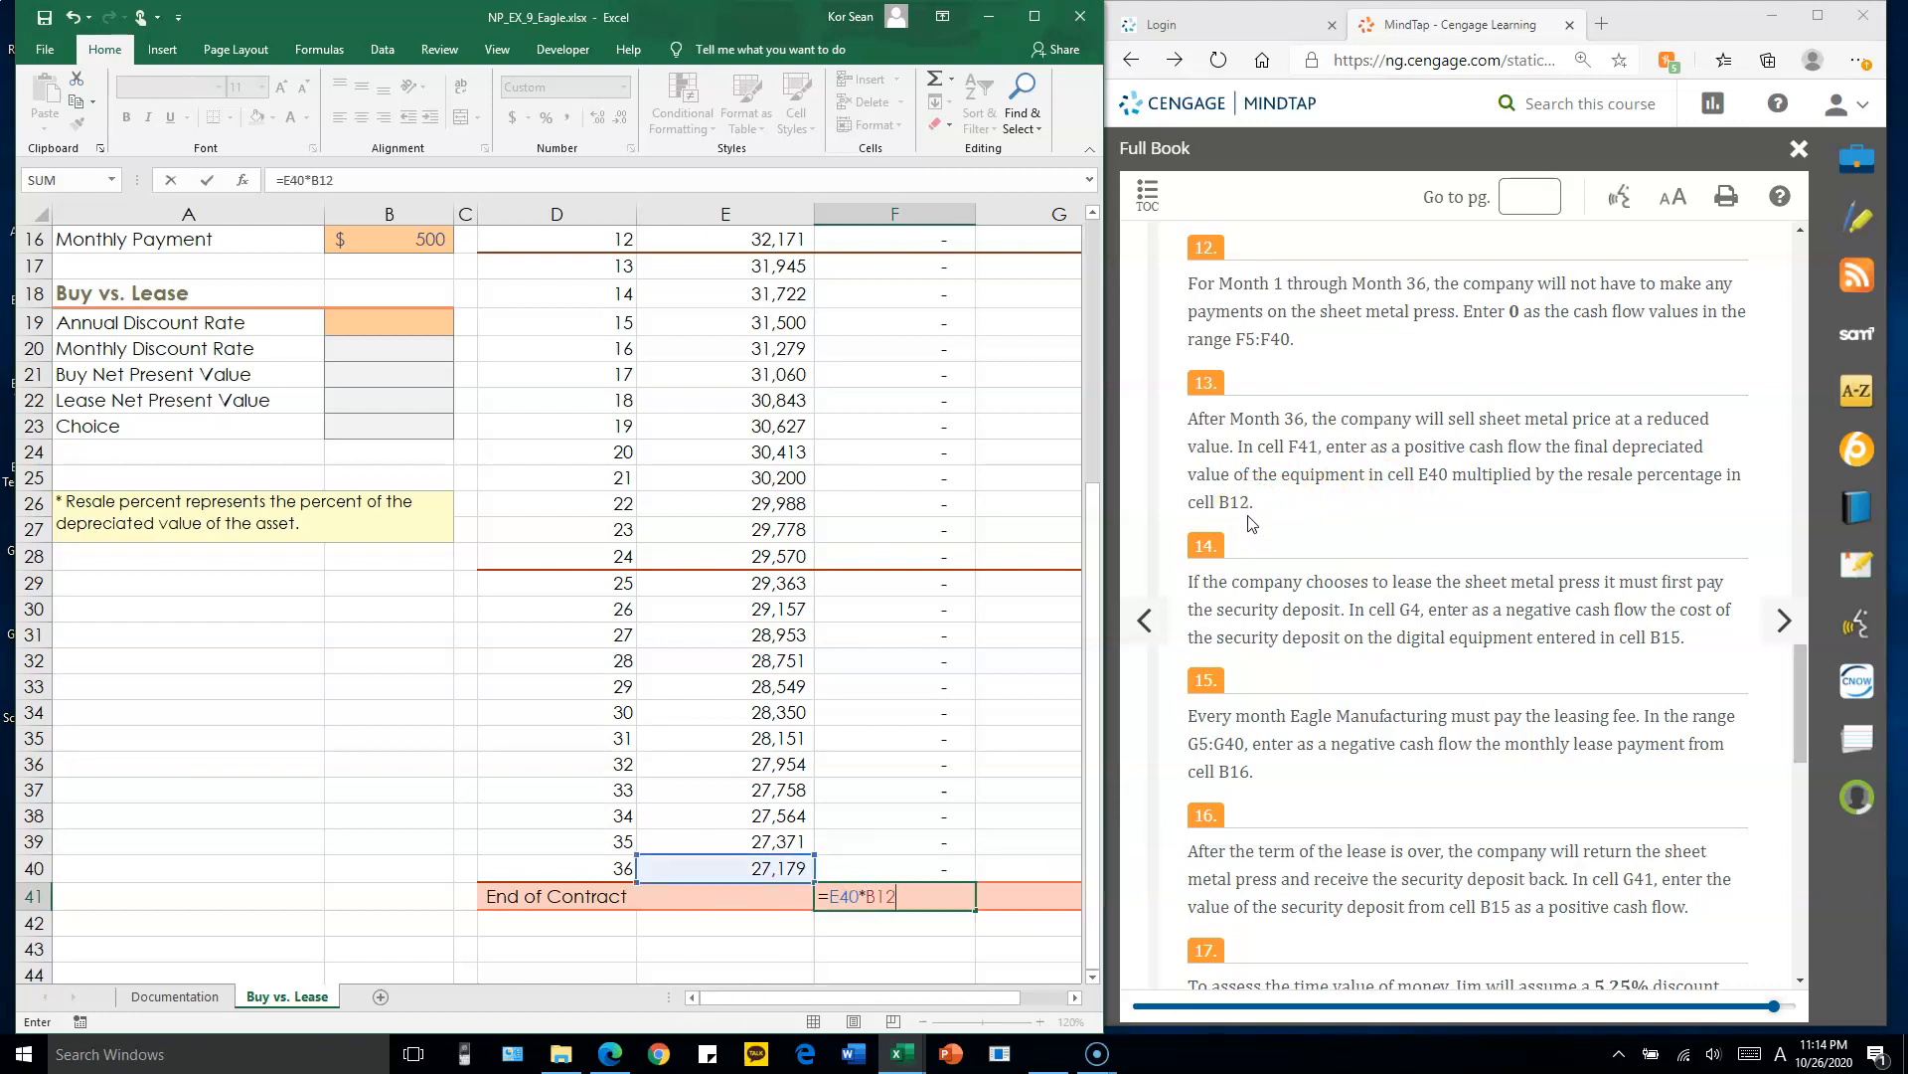
{"action": "key", "text": "Return"}
{"action": "left_click", "coordinate": [935, 895]}
{"action": "left_click", "coordinate": [1307, 429]}
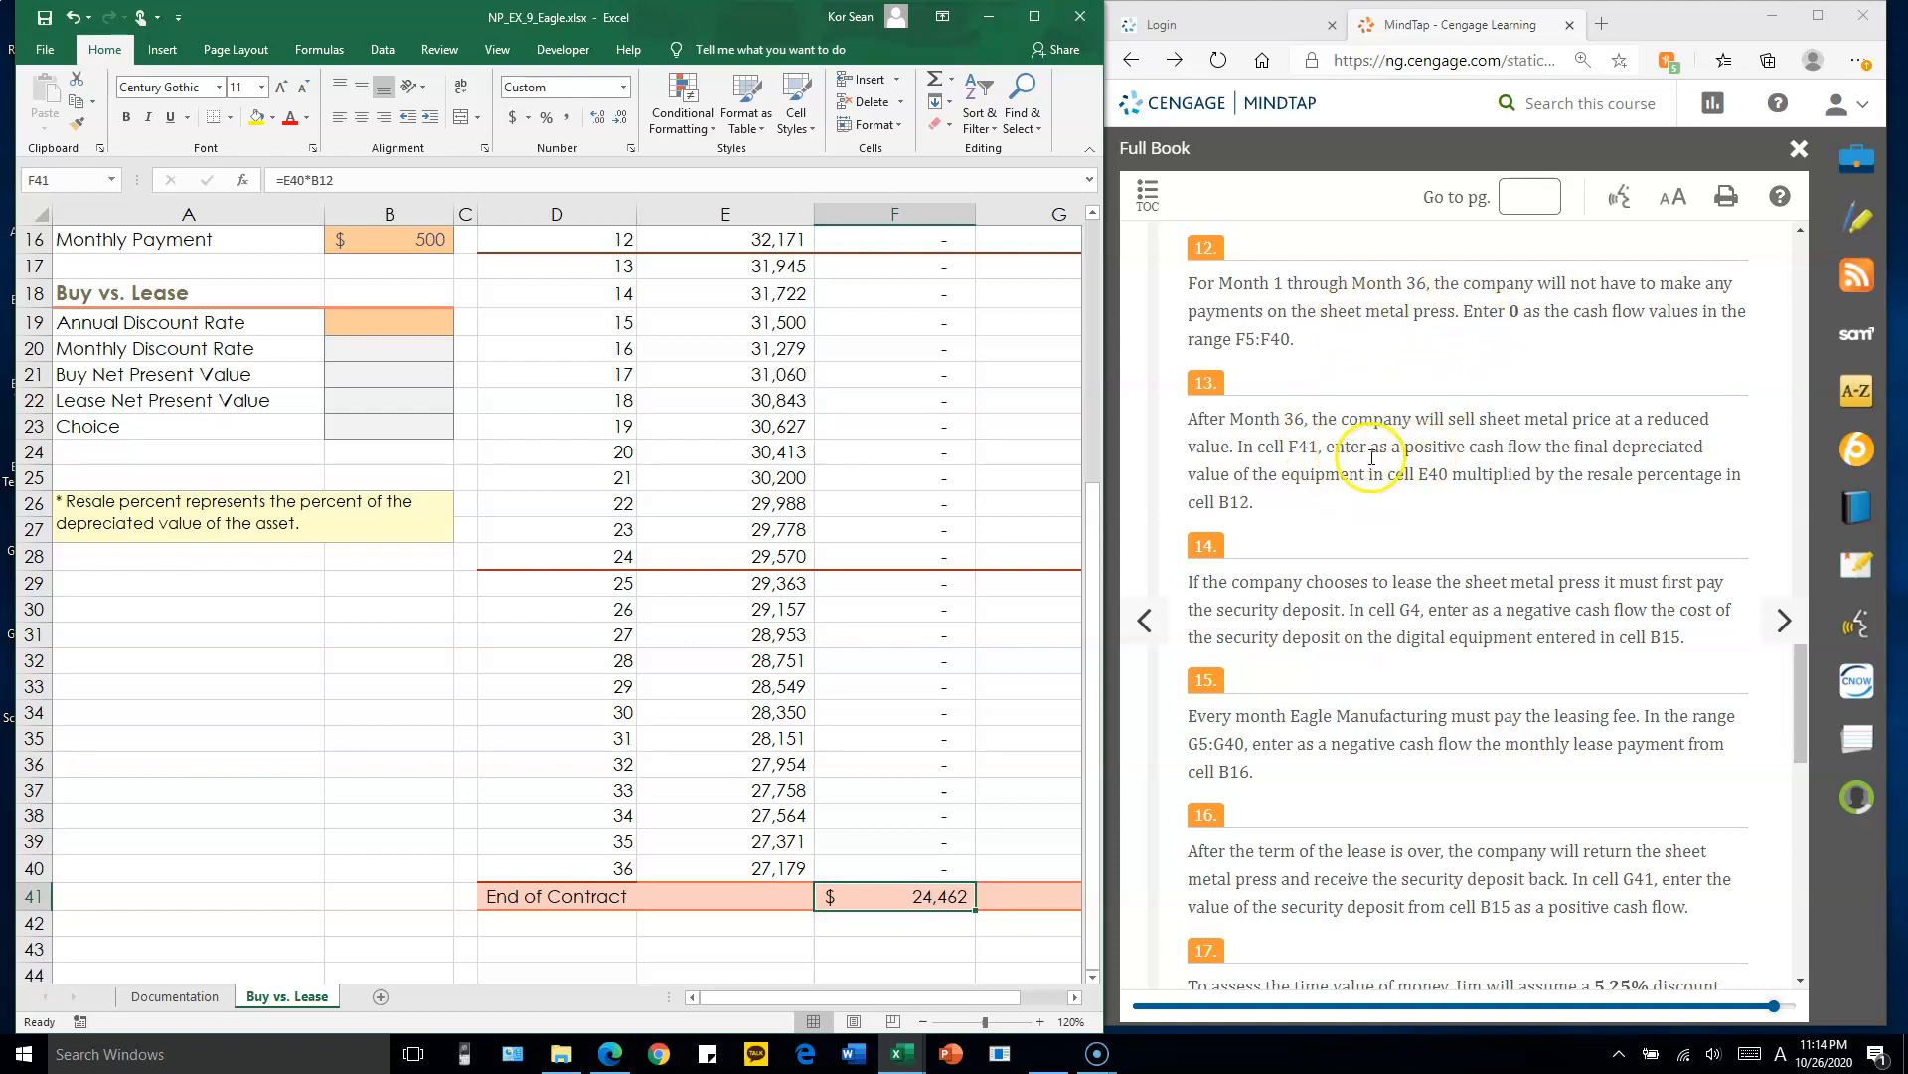
{"action": "left_click_drag", "start_coordinate": [1417, 475], "coordinate": [1526, 478]}
- Following instruction 14, enter =-B15 in G4 as the security deposit outflow of the lease option
{"action": "scroll", "coordinate": [1525, 479], "scroll_direction": "down", "scroll_amount": 2}
{"action": "left_click", "coordinate": [1414, 360]}
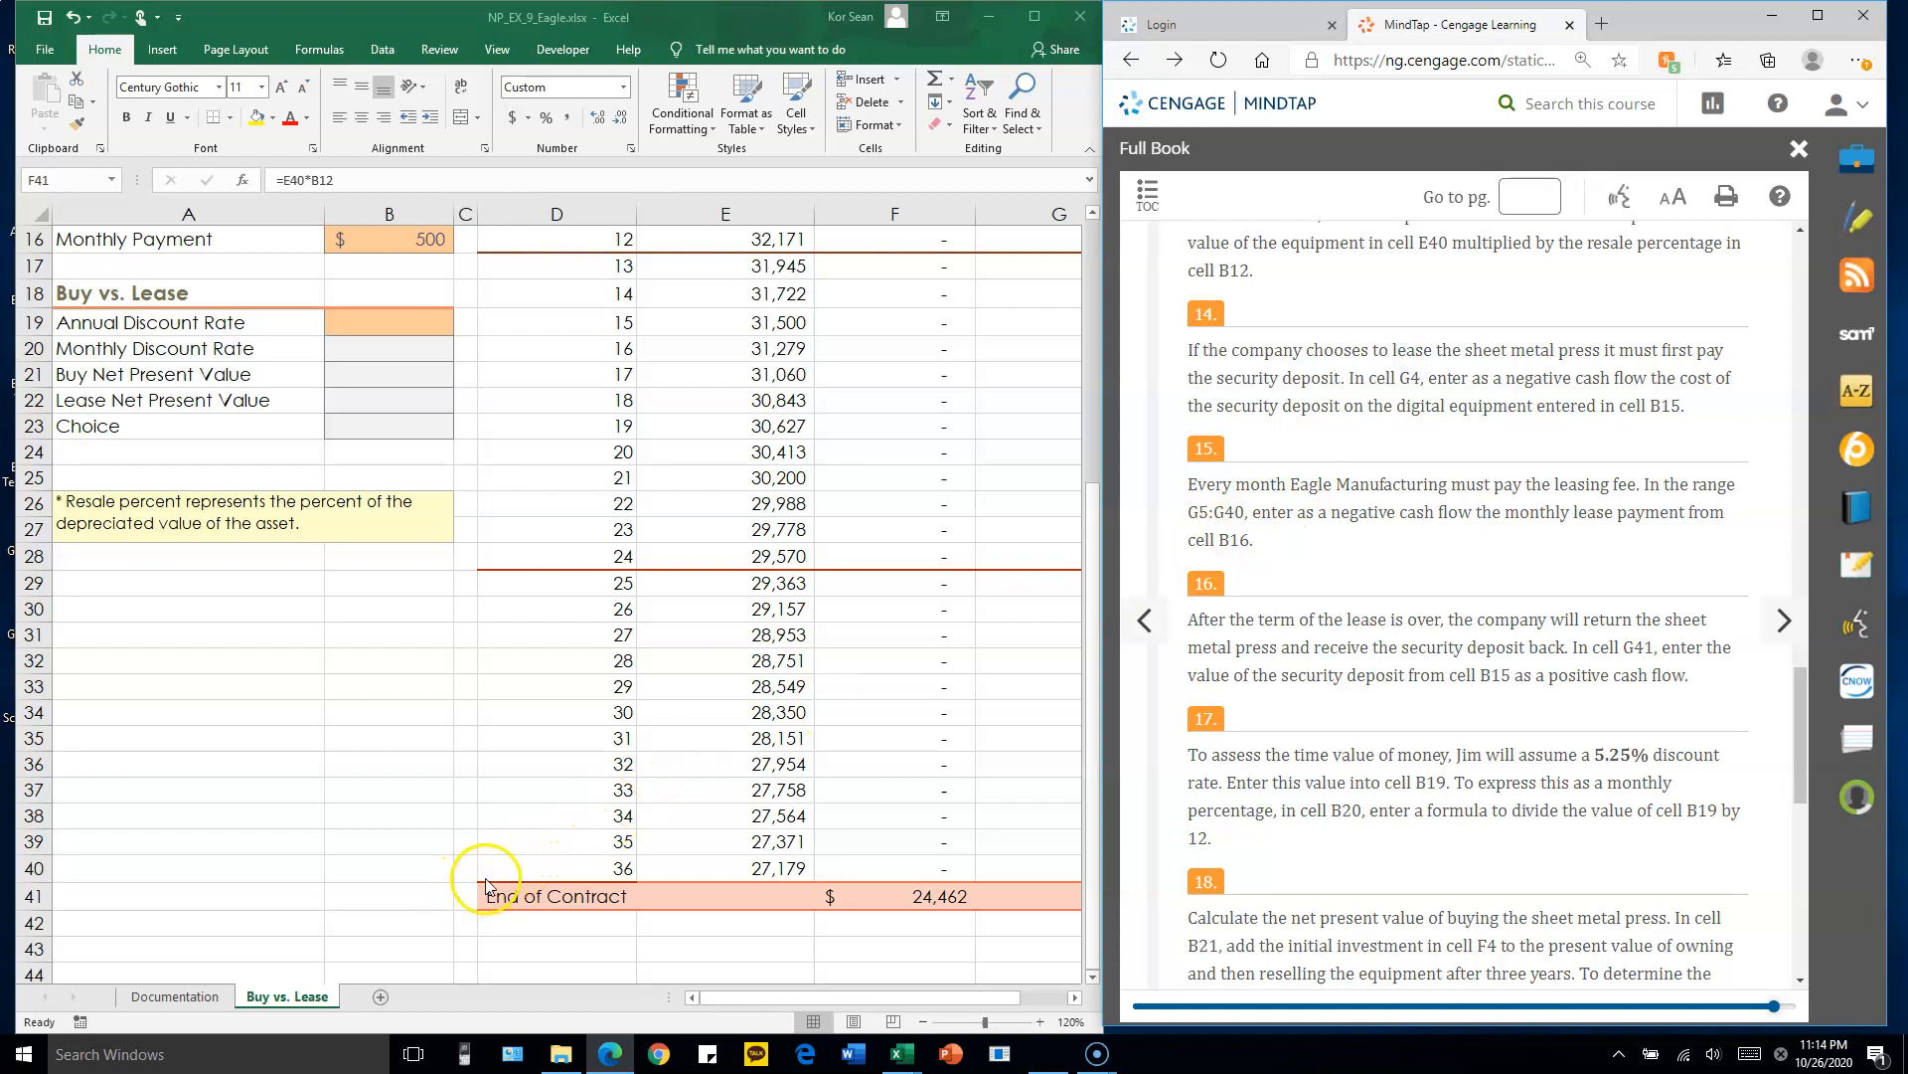
{"action": "scroll", "coordinate": [873, 512], "scroll_direction": "up", "scroll_amount": 5}
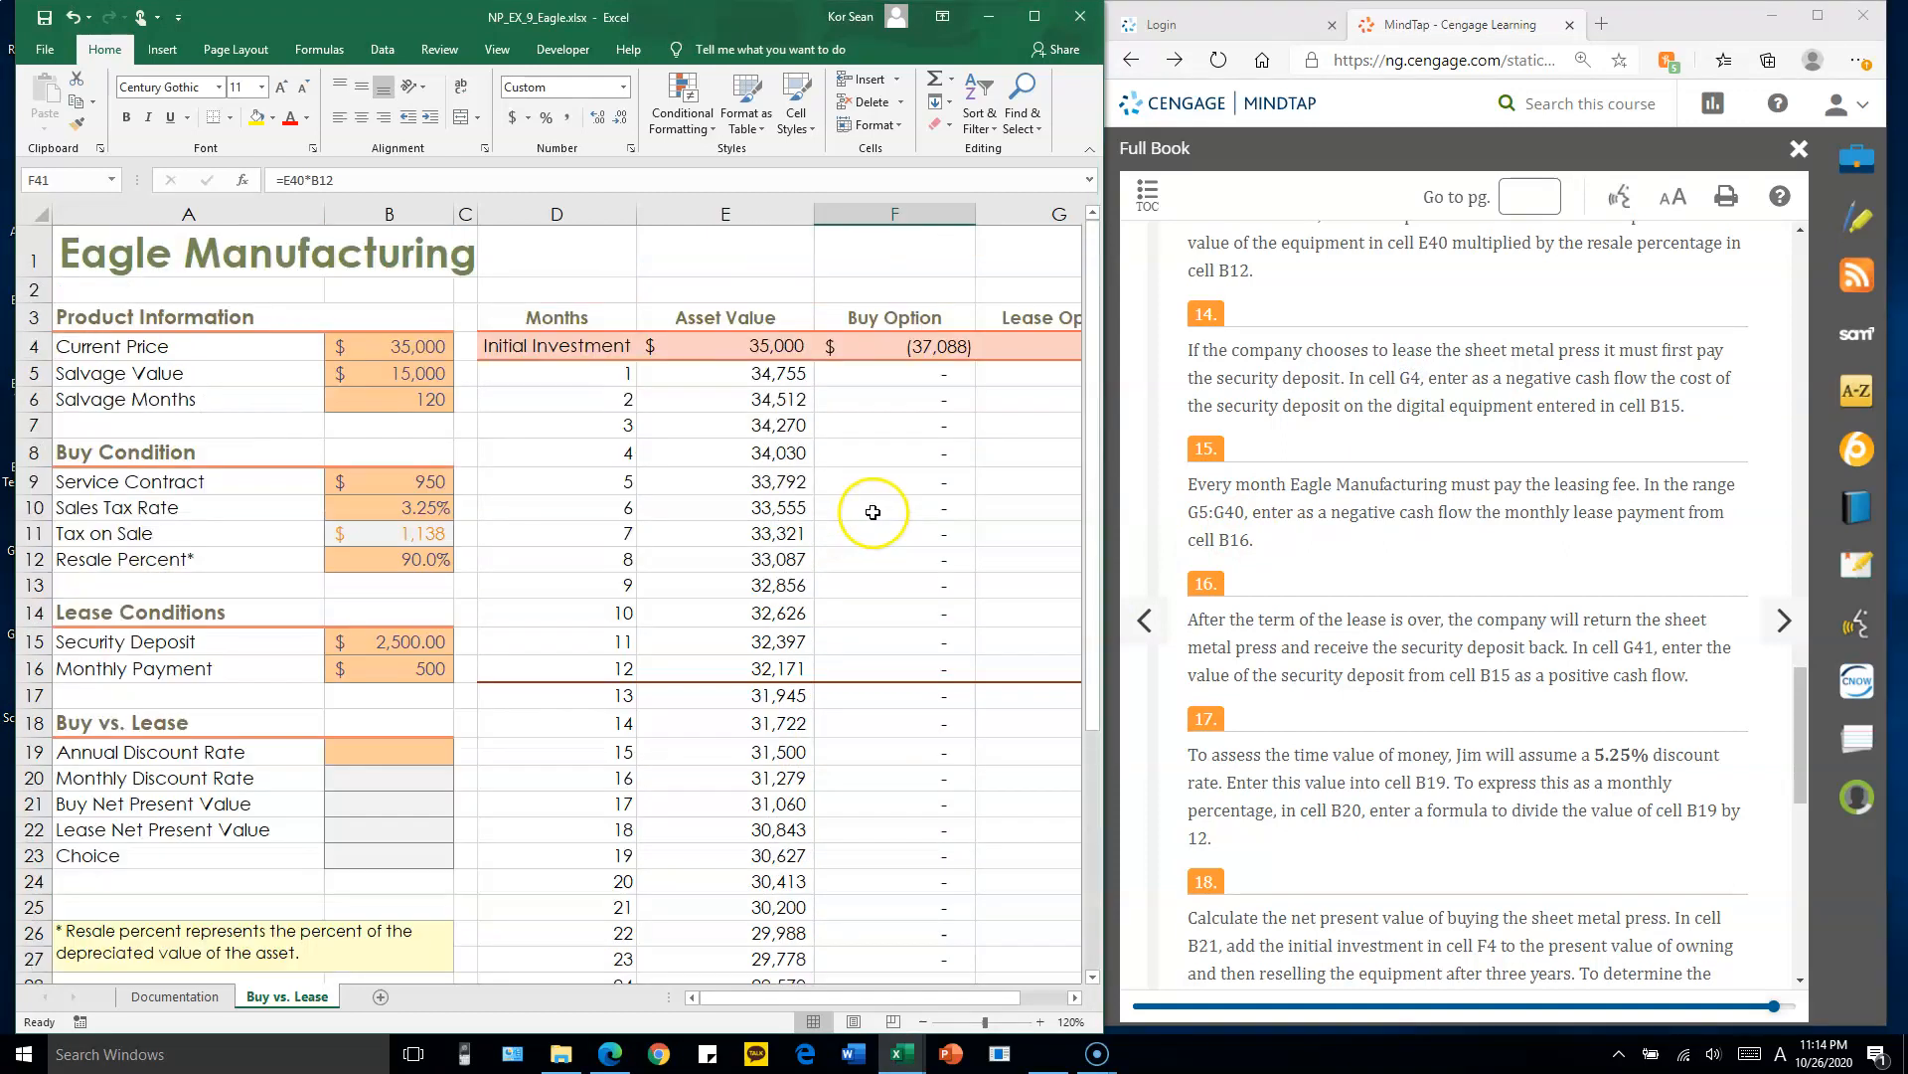
{"action": "left_click_drag", "start_coordinate": [990, 997], "coordinate": [1073, 997]}
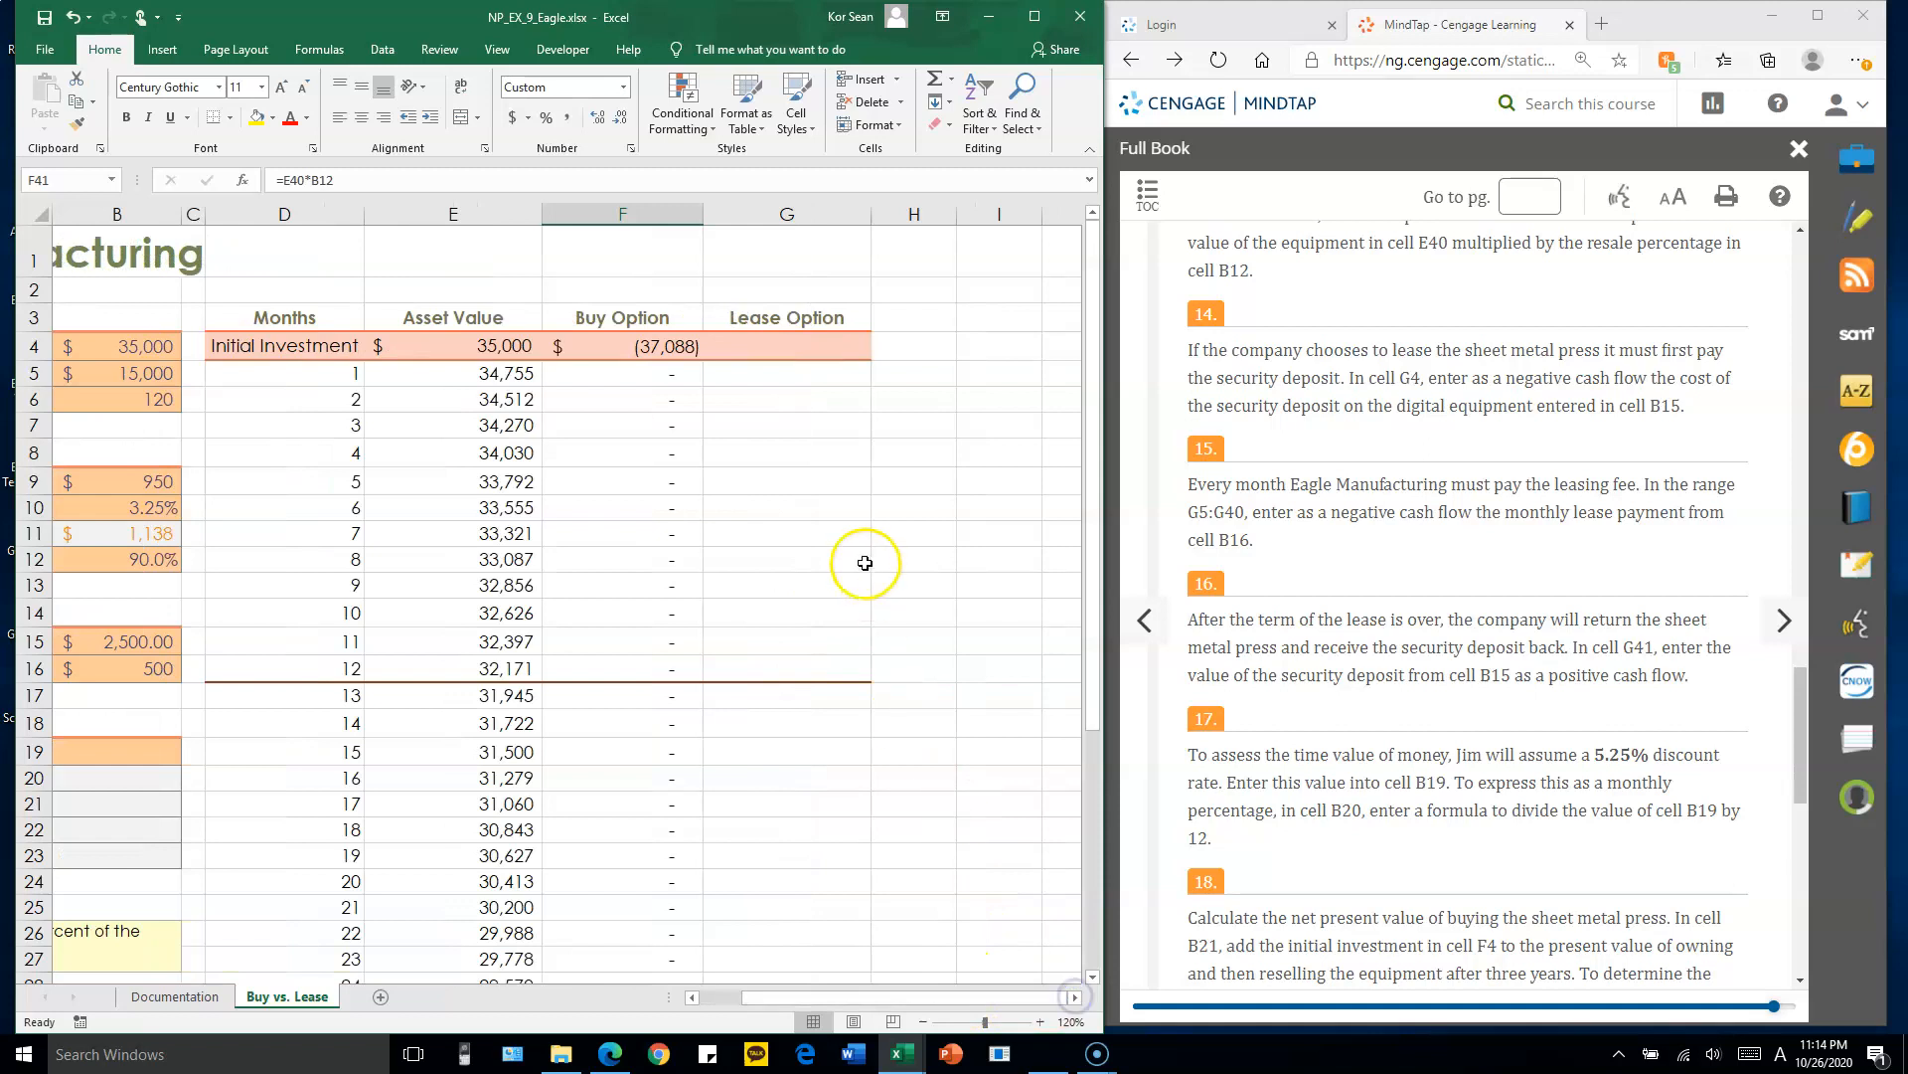
{"action": "left_click", "coordinate": [829, 376]}
{"action": "left_click", "coordinate": [1369, 518]}
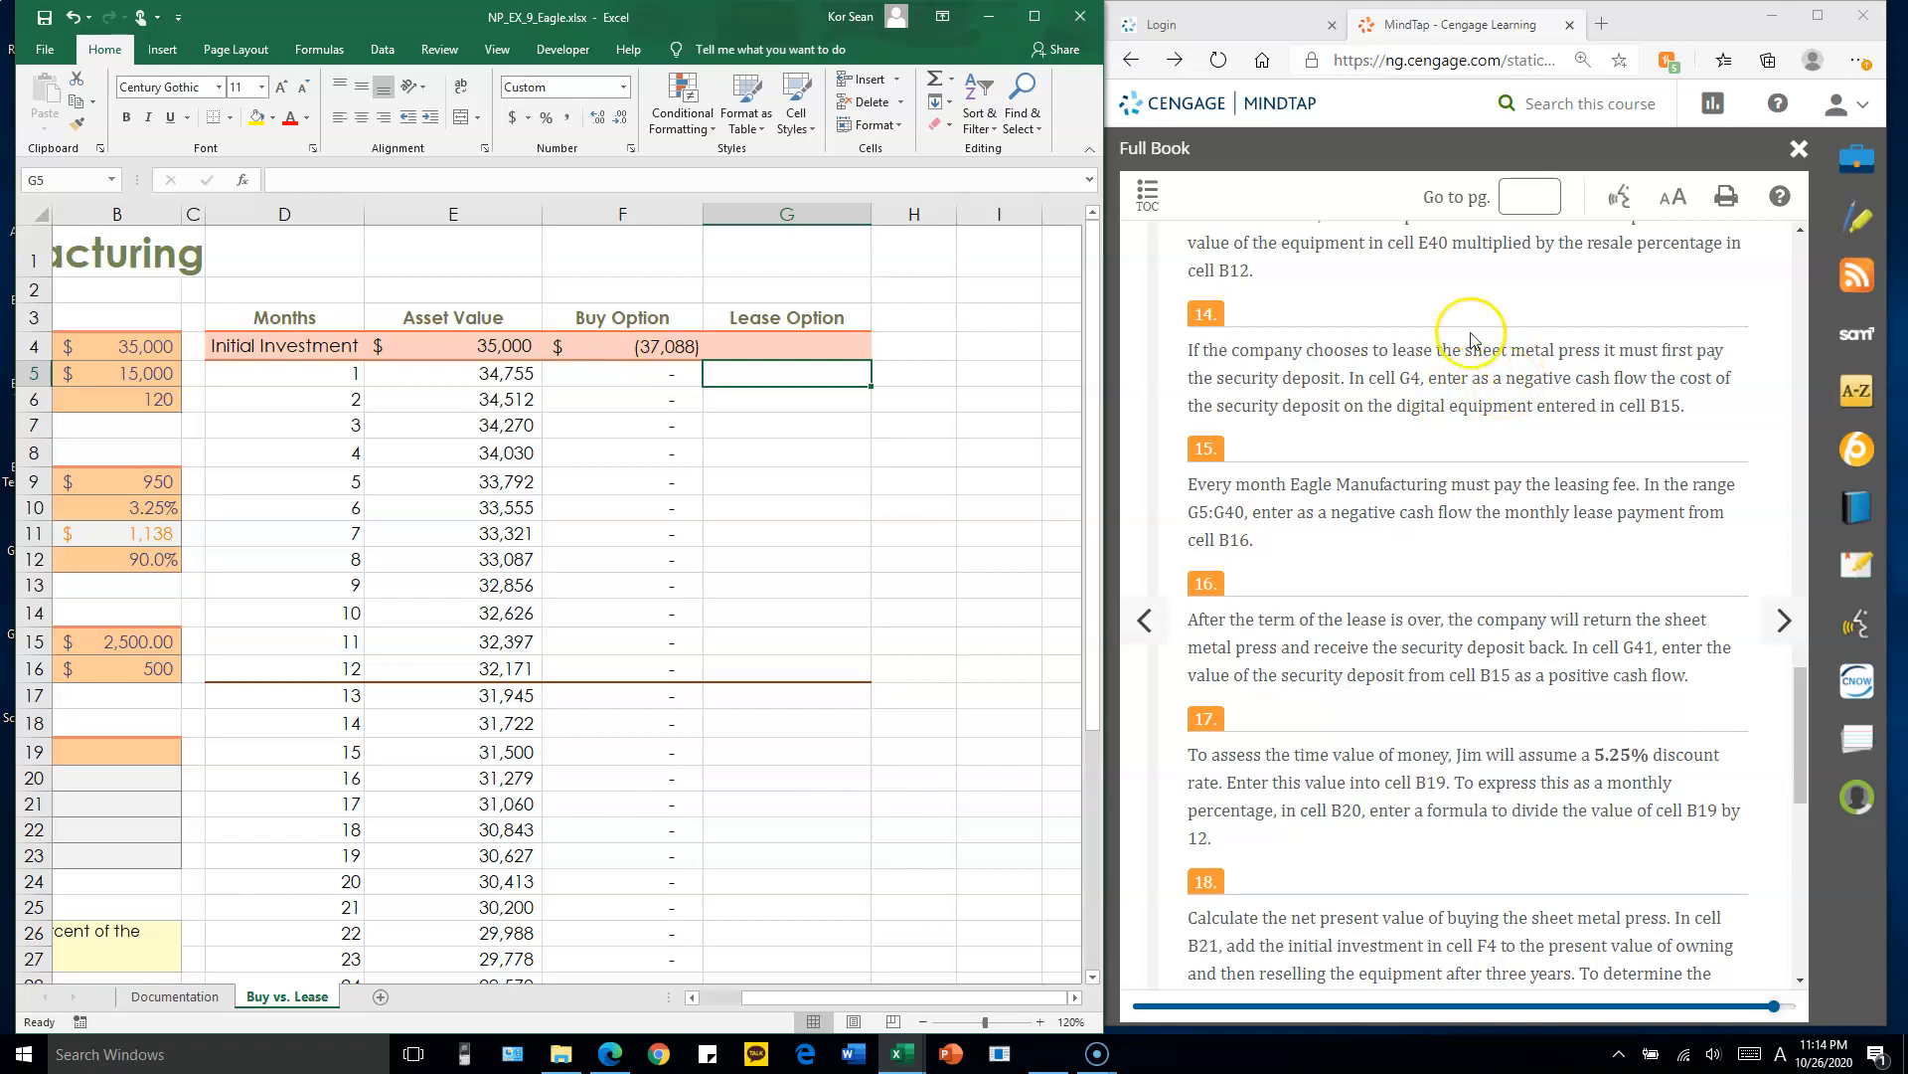
{"action": "left_click", "coordinate": [746, 345]}
{"action": "type", "text": "=-"}
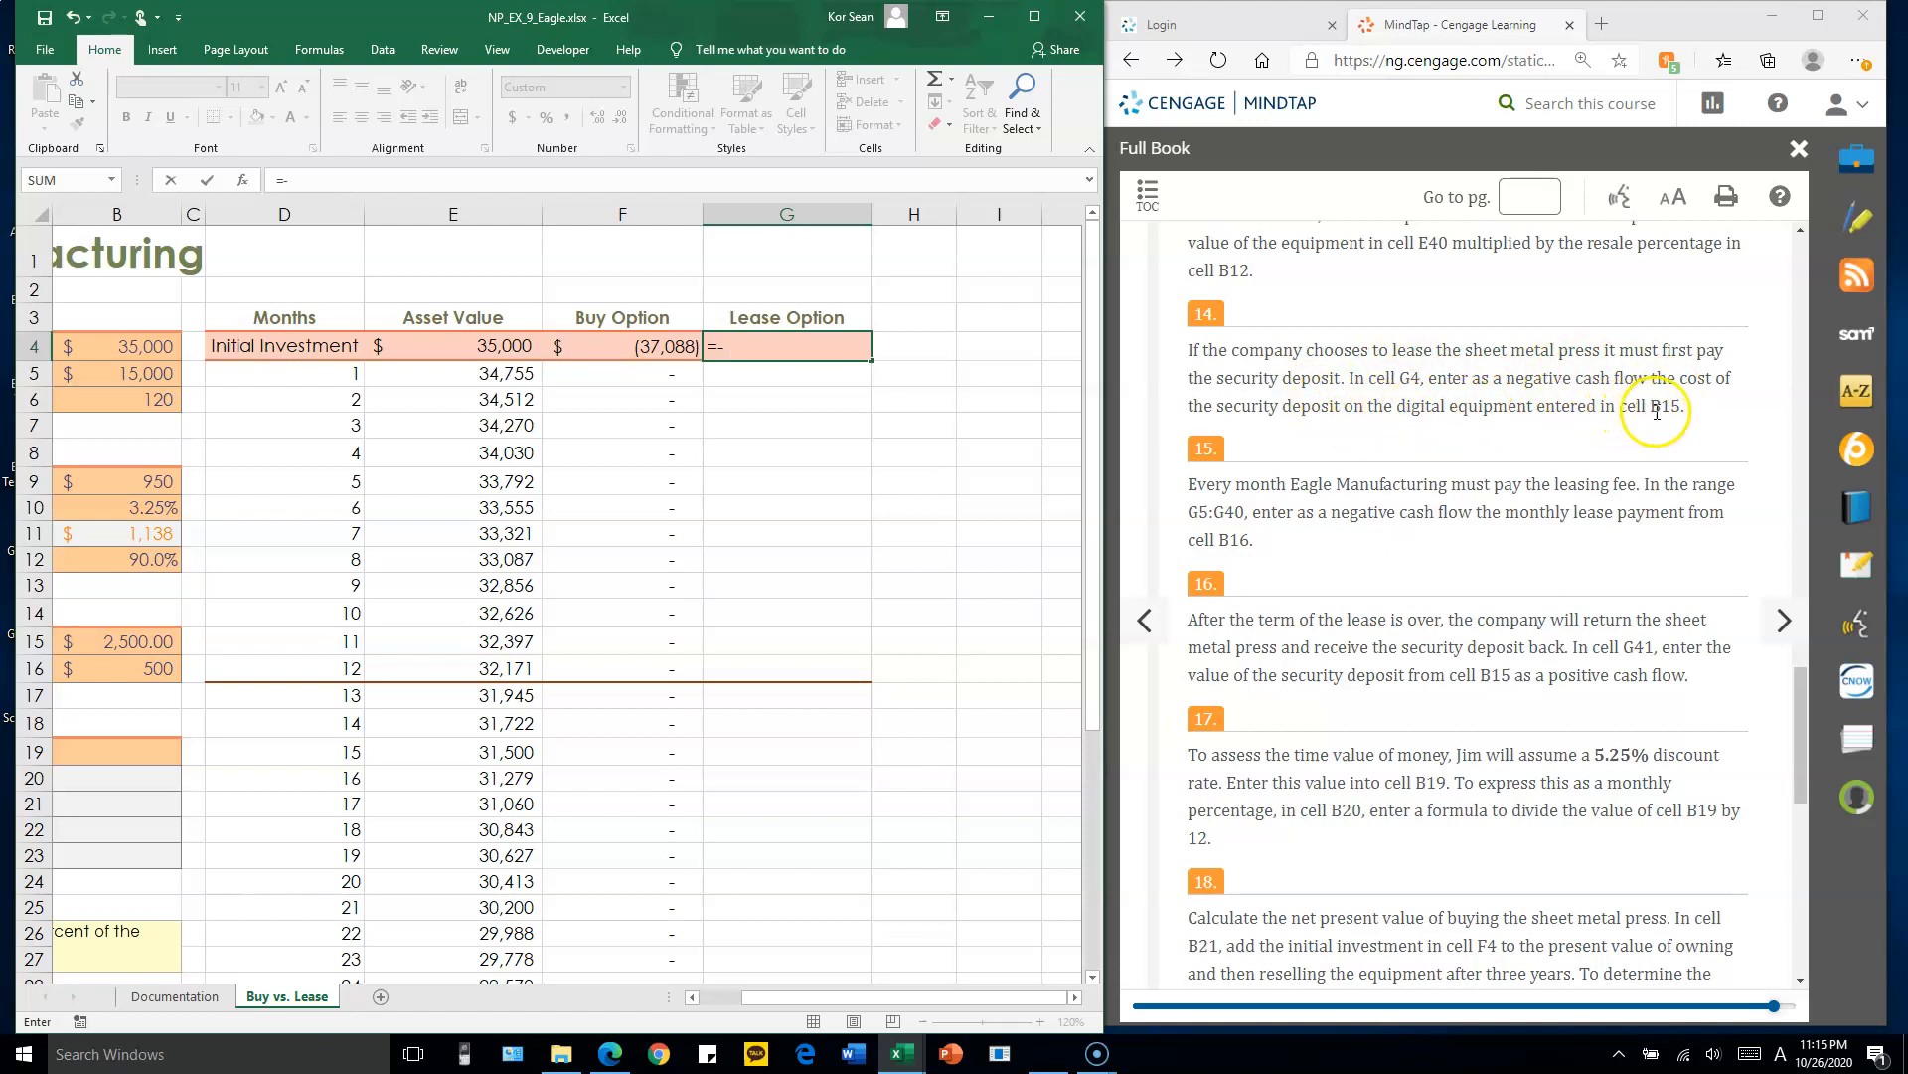
{"action": "type", "text": "B15"}
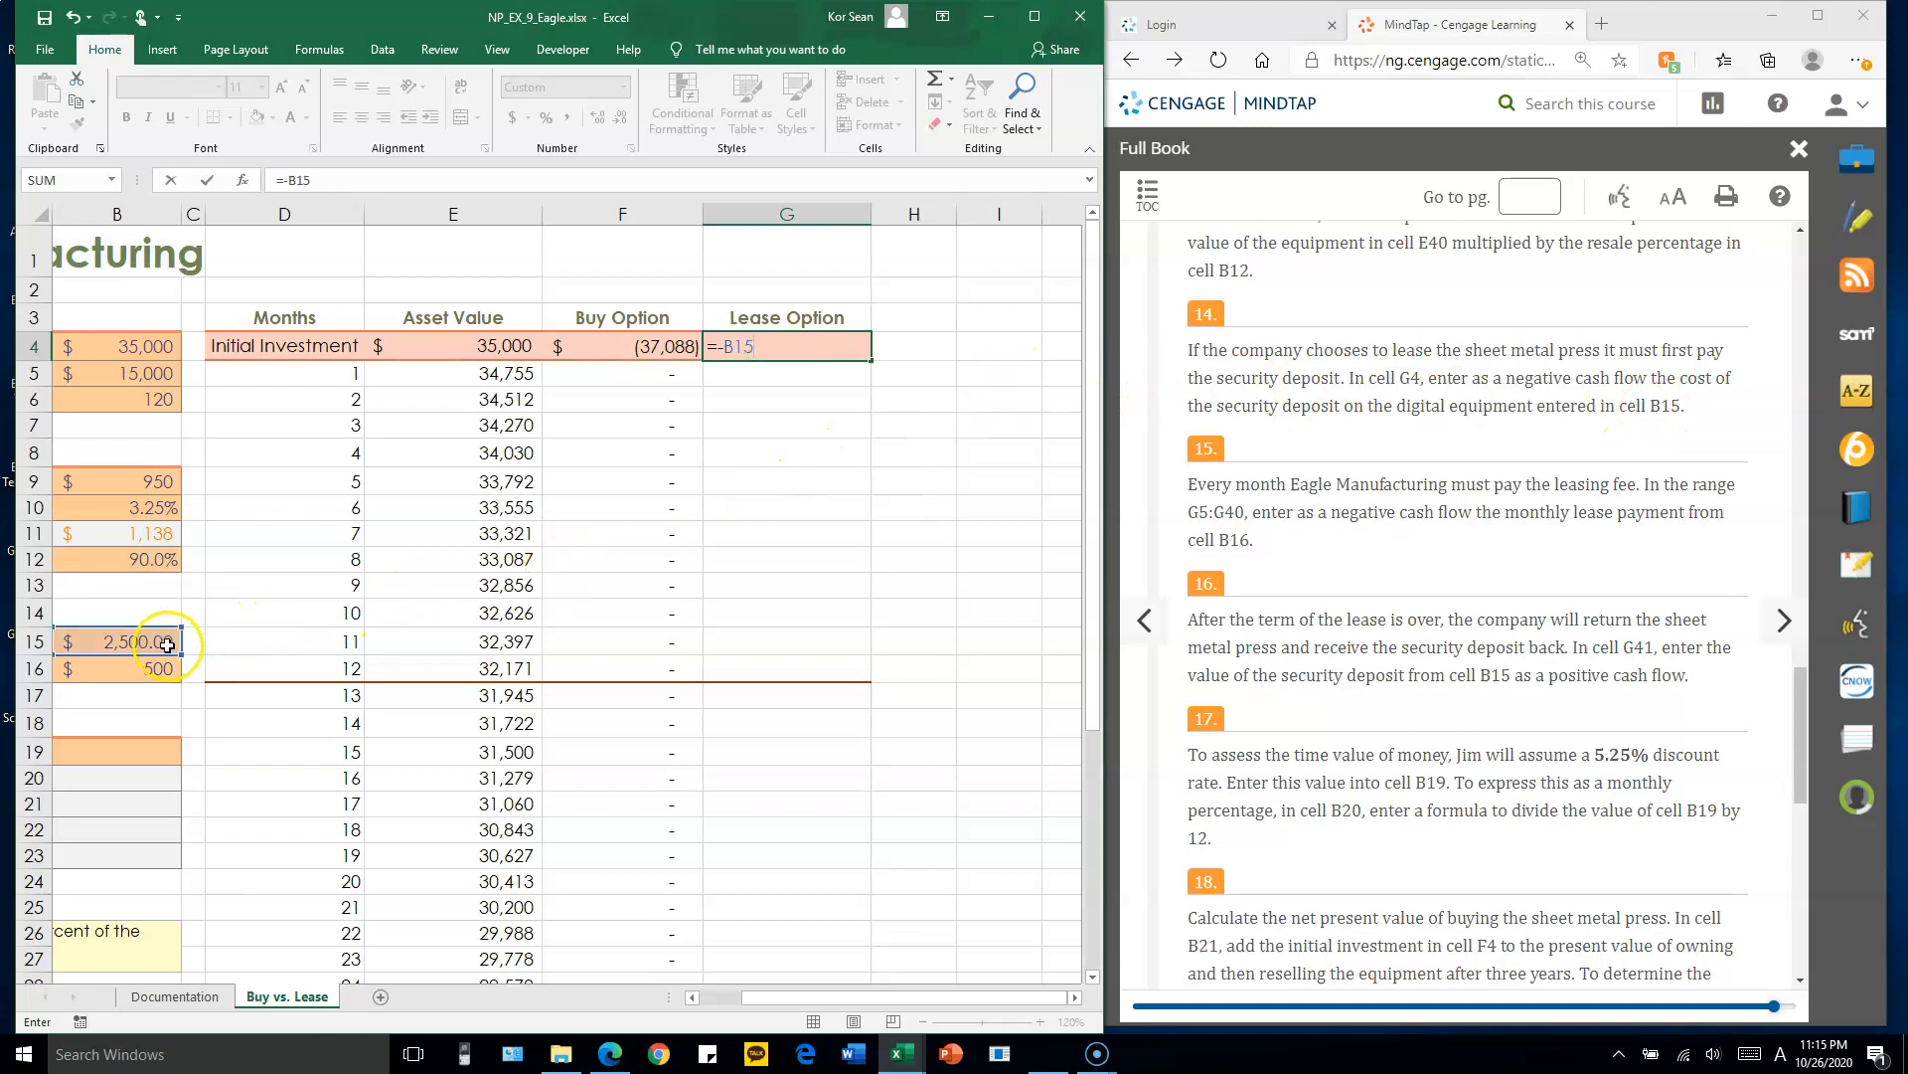
{"action": "key", "text": "Return"}
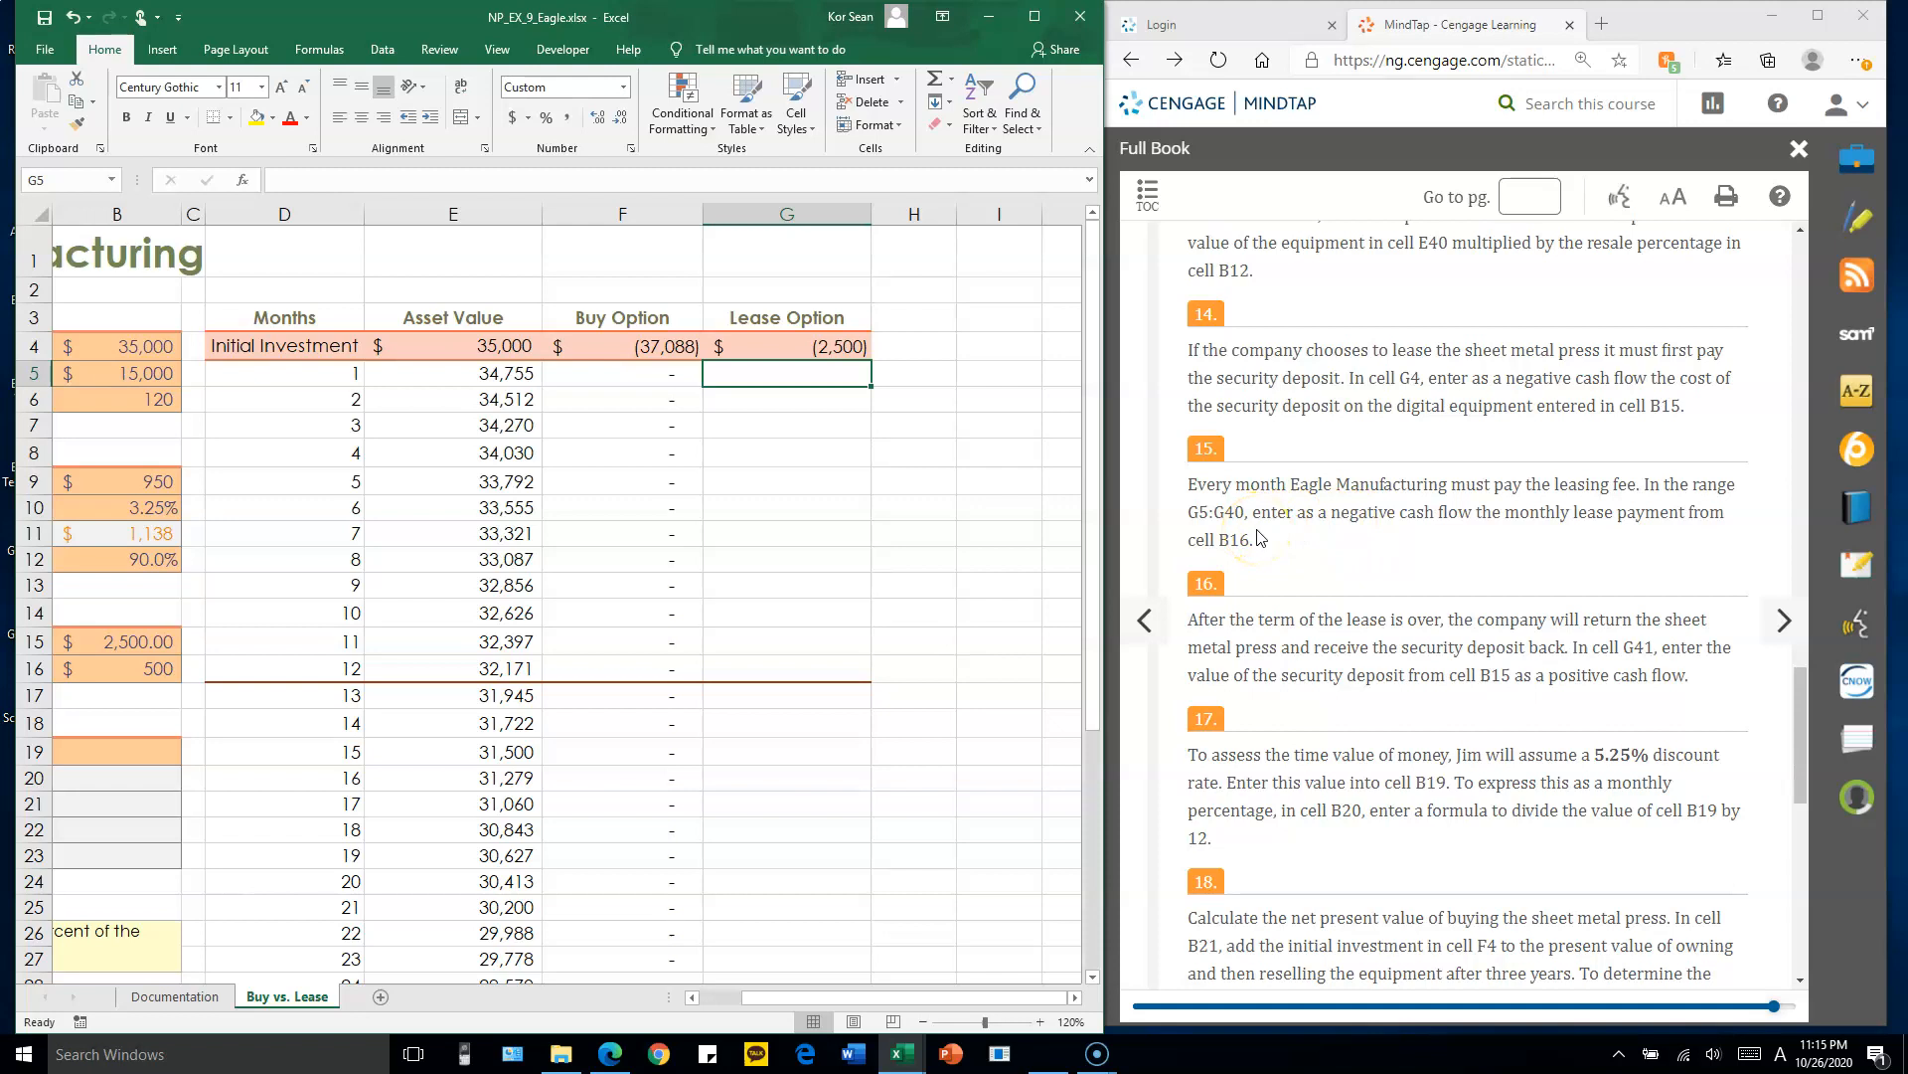
- Enter =-B16 in G5 as the Month 1 lease payment
{"action": "left_click", "coordinate": [843, 371]}
{"action": "type", "text": "="}
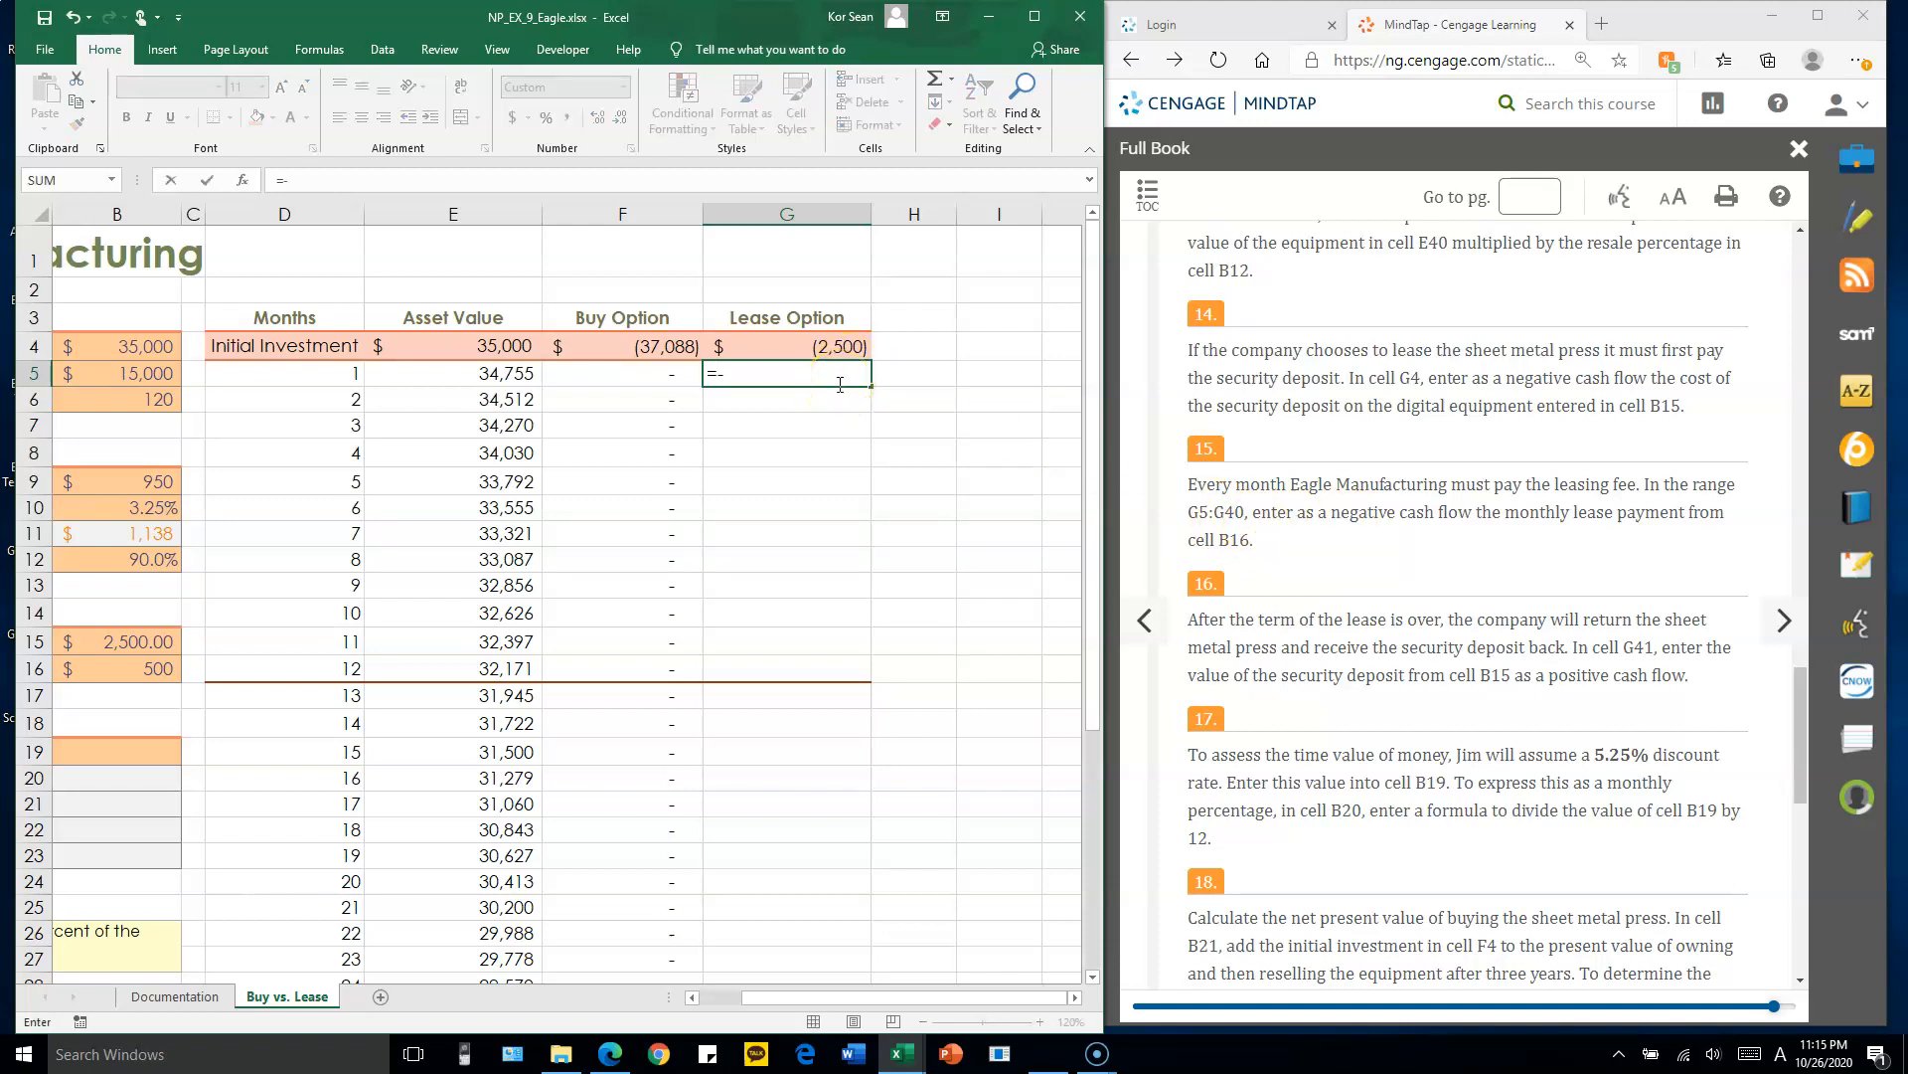
{"action": "type", "text": "-B1"}
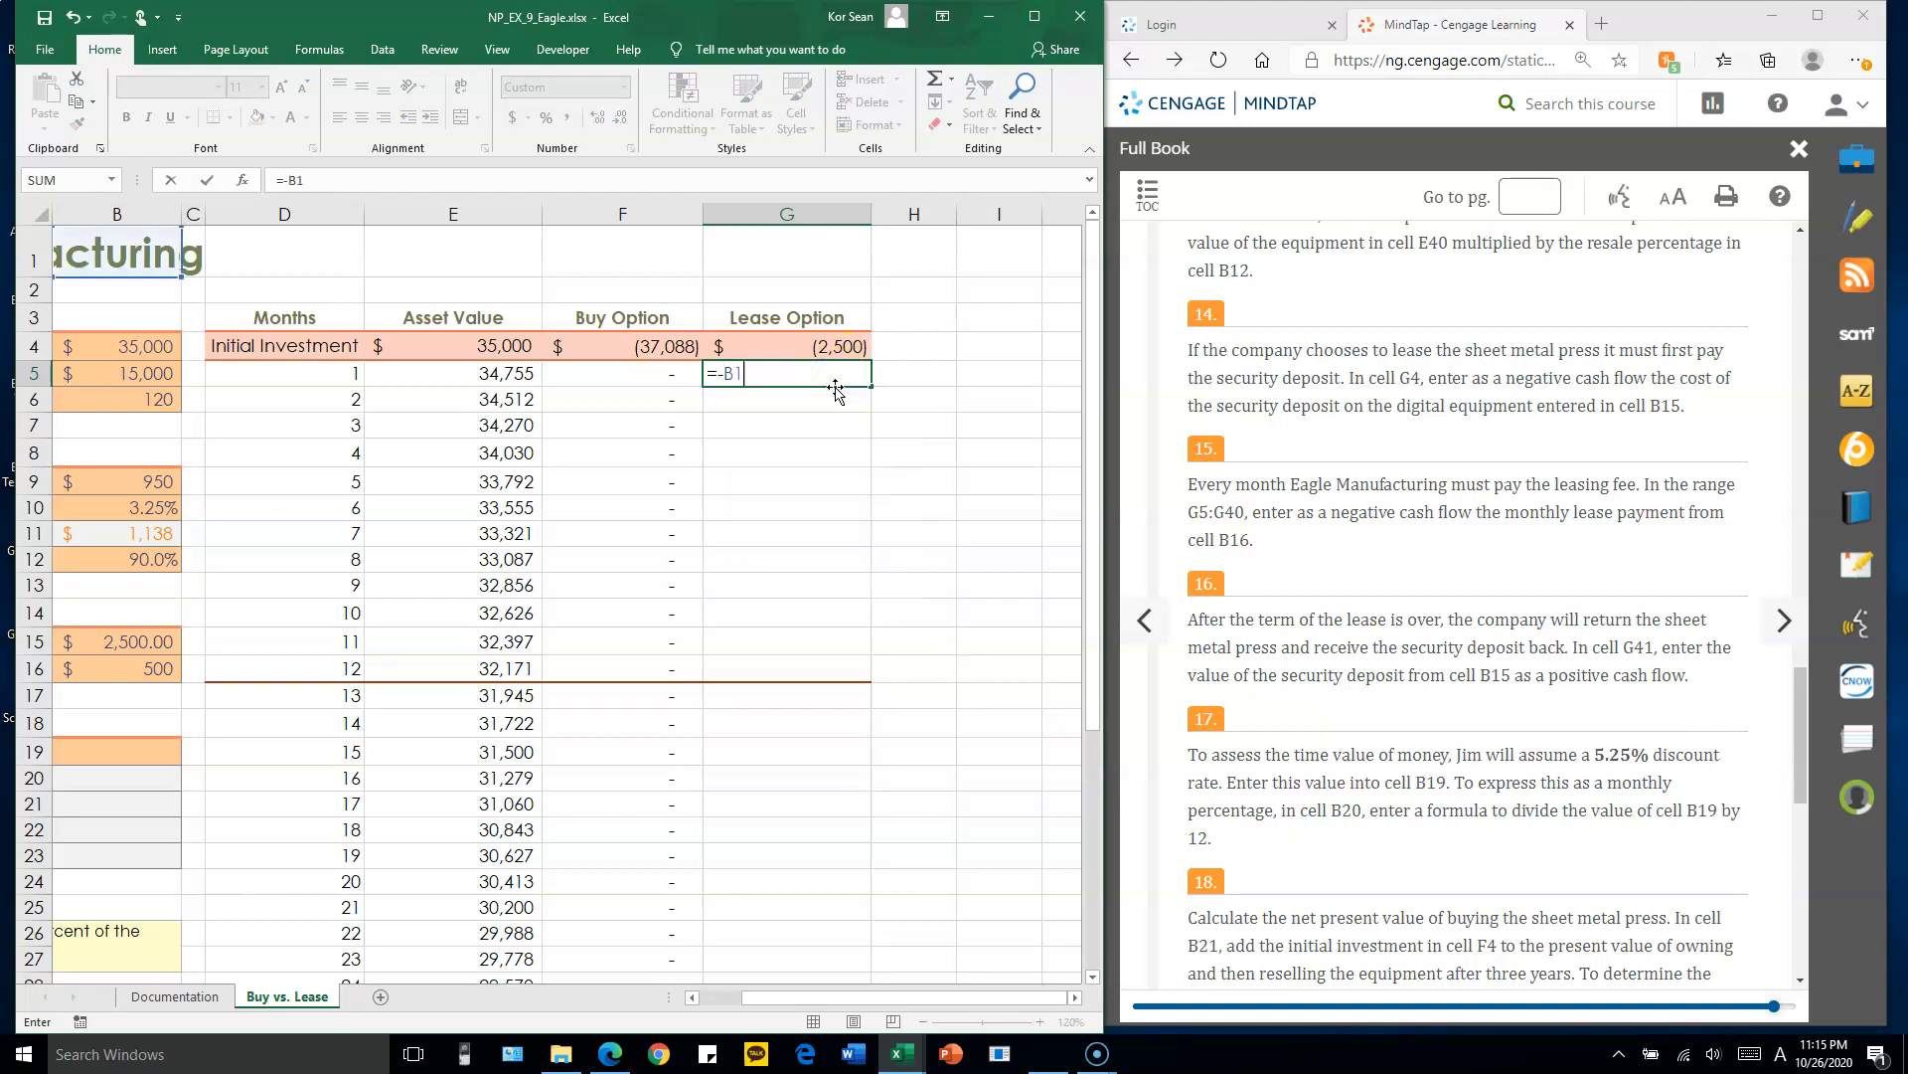
{"action": "type", "text": "6"}
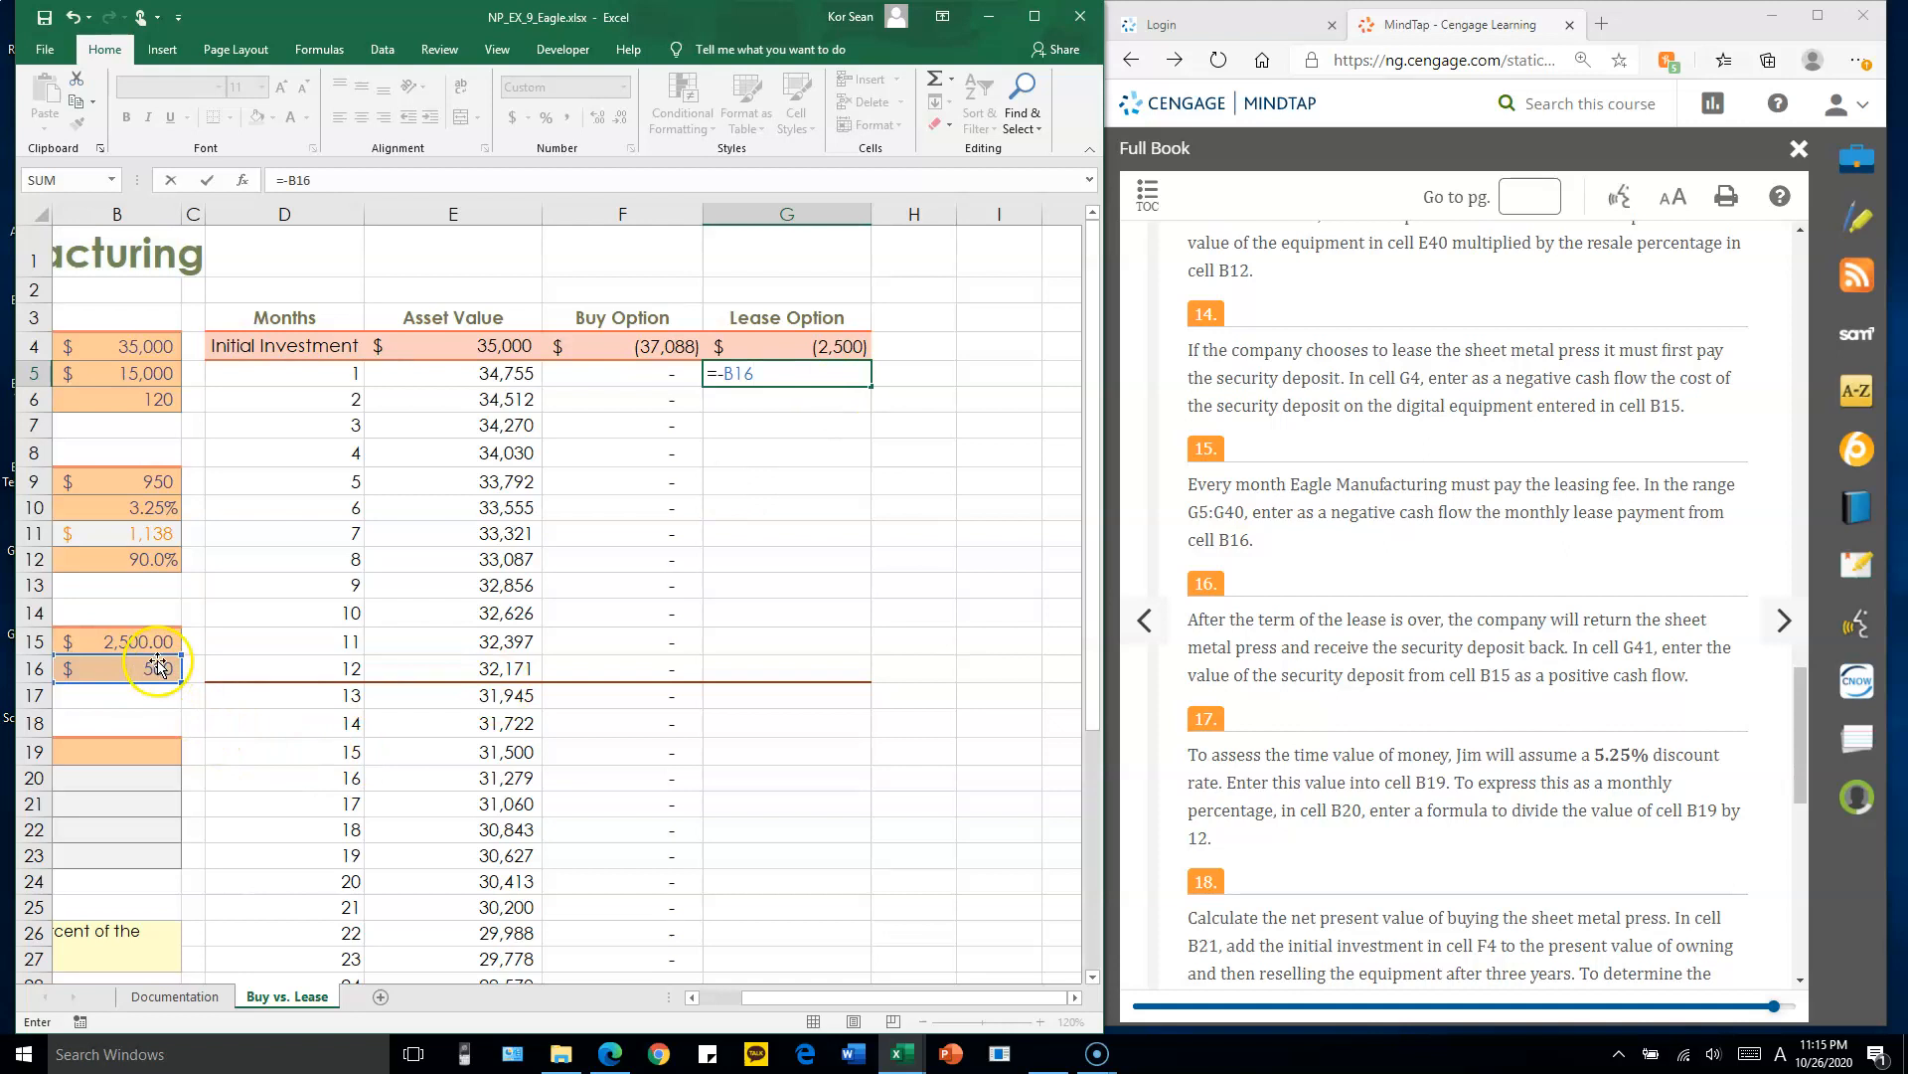
{"action": "mouse_move", "coordinate": [778, 998]}
{"action": "left_mouse_down"}
{"action": "mouse_move", "coordinate": [738, 1004]}
{"action": "mouse_move", "coordinate": [783, 1002]}
{"action": "left_mouse_up"}
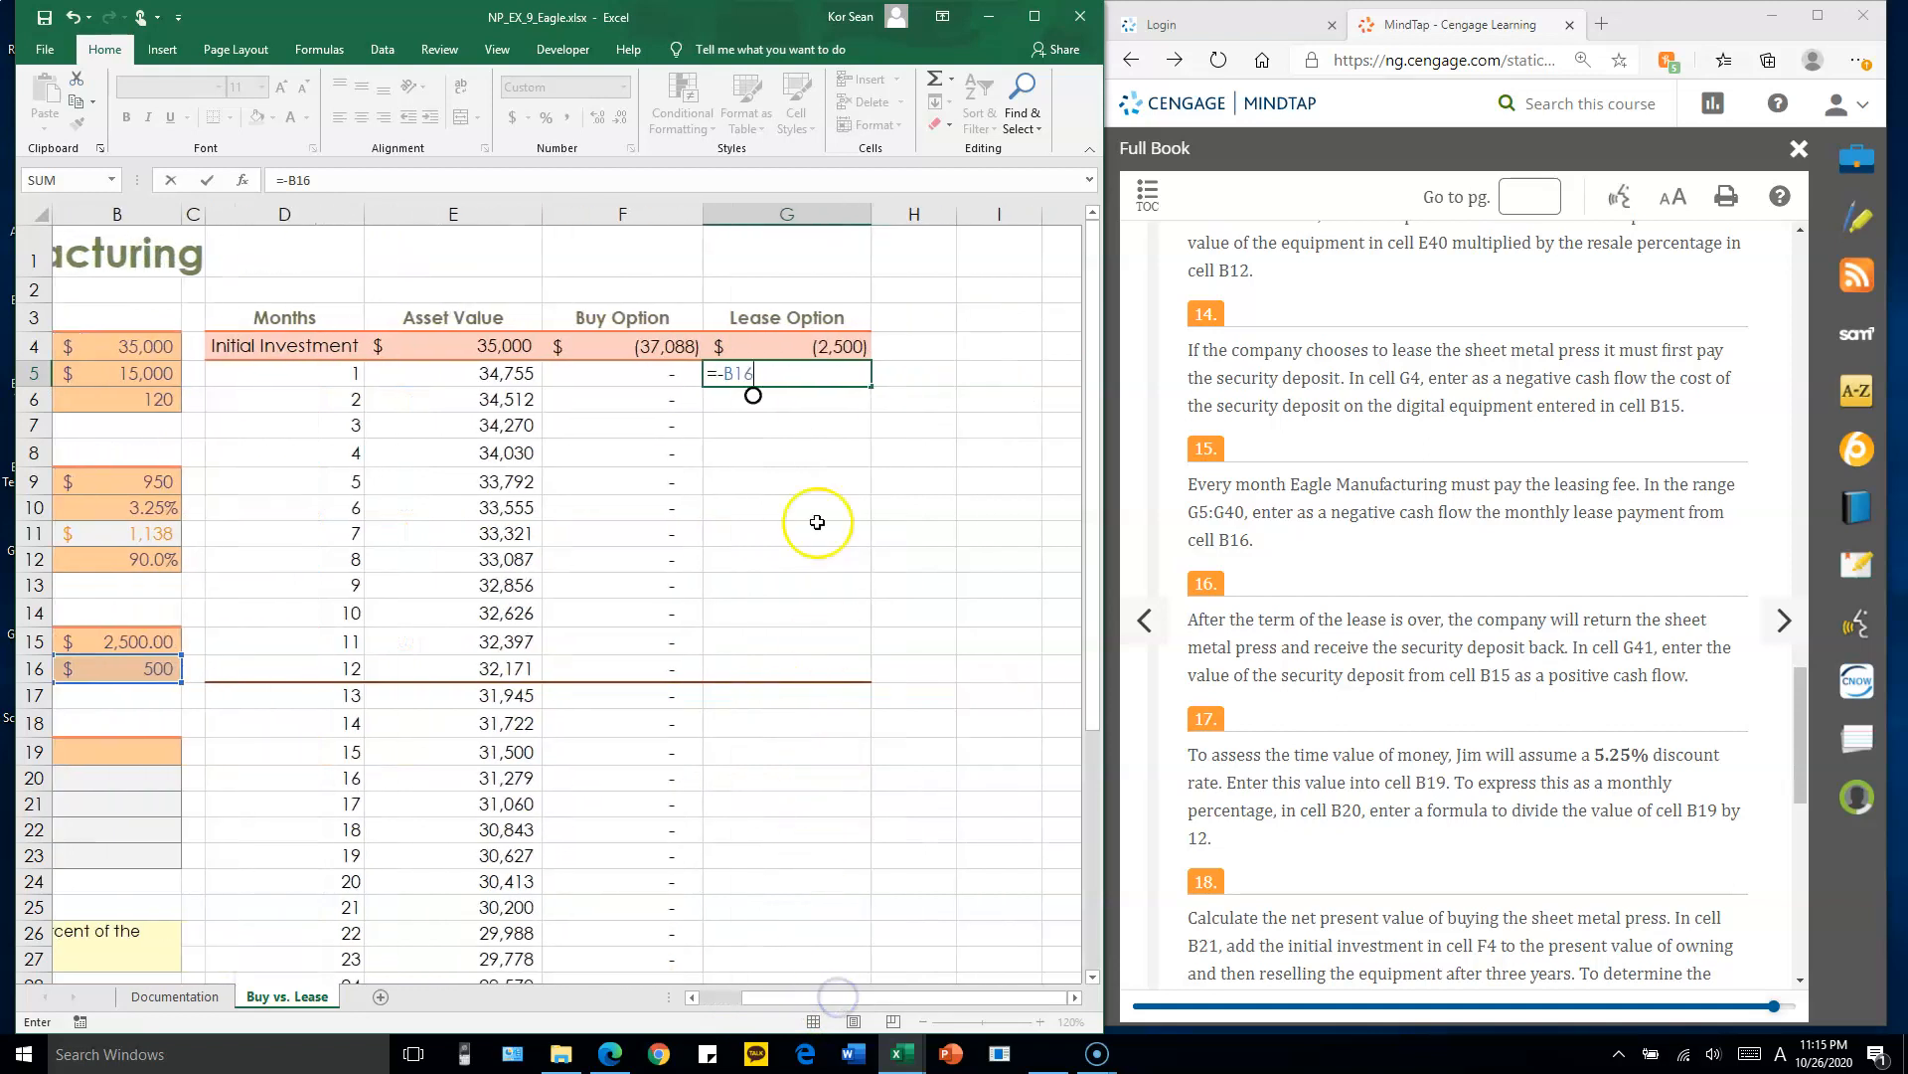
{"action": "key", "text": "Return"}
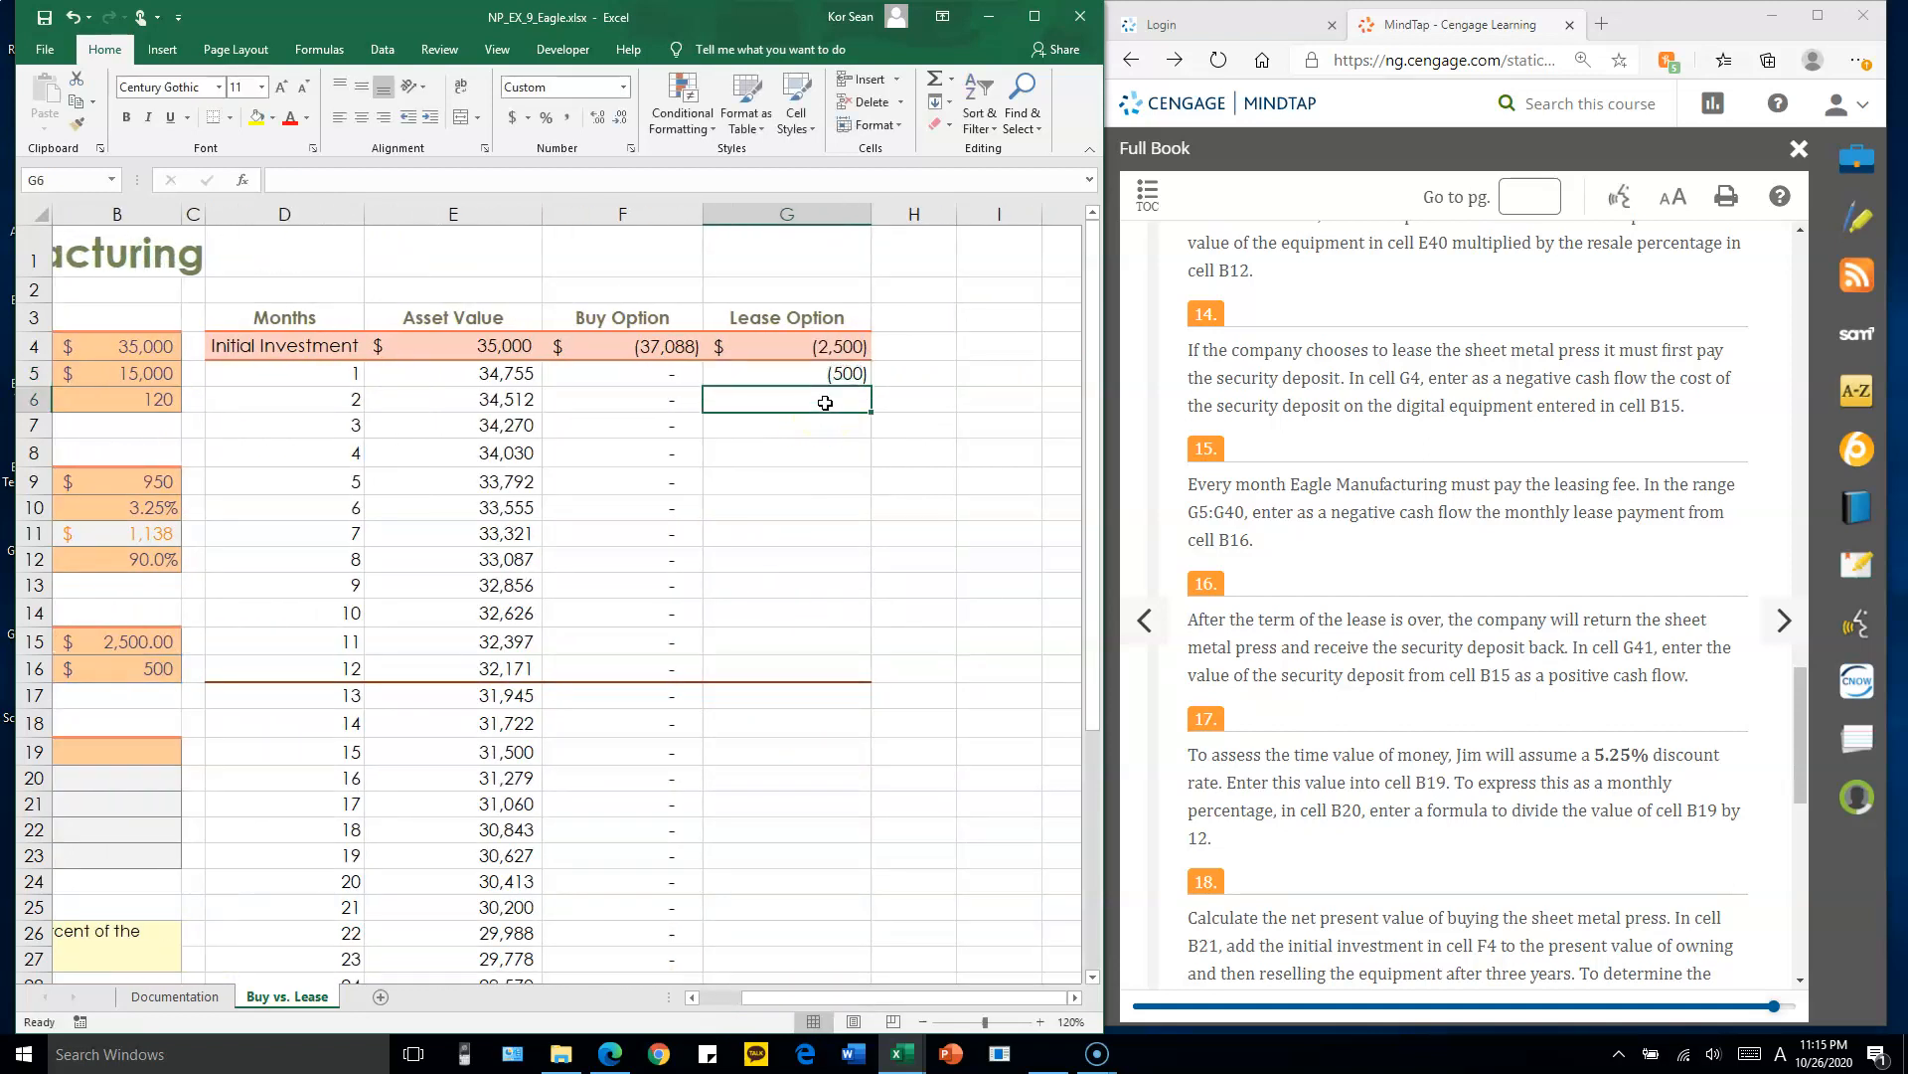
- Try to fill the relative lease payment formula =-B16 from G5 down through G40 without formatting
{"action": "left_click", "coordinate": [855, 378]}
{"action": "left_click_drag", "start_coordinate": [868, 387], "coordinate": [850, 899]}
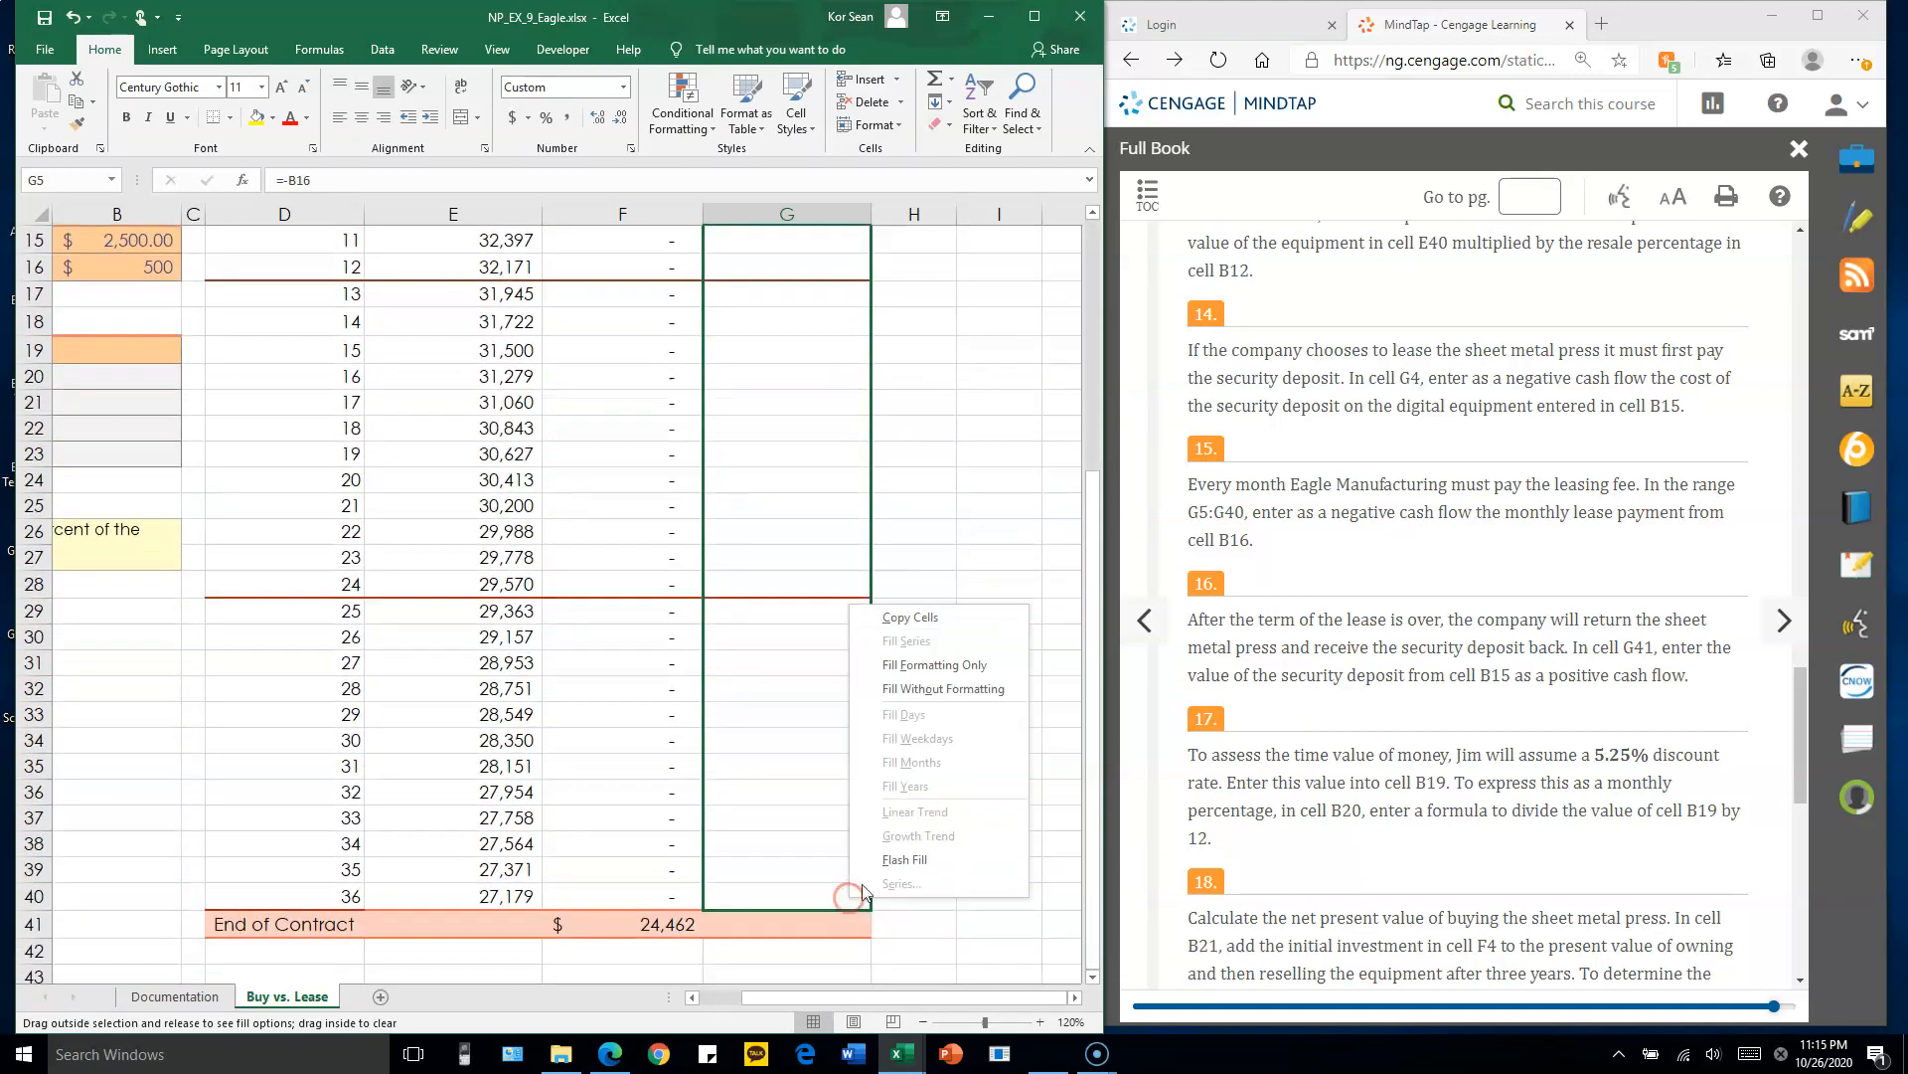
{"action": "left_click", "coordinate": [942, 691]}
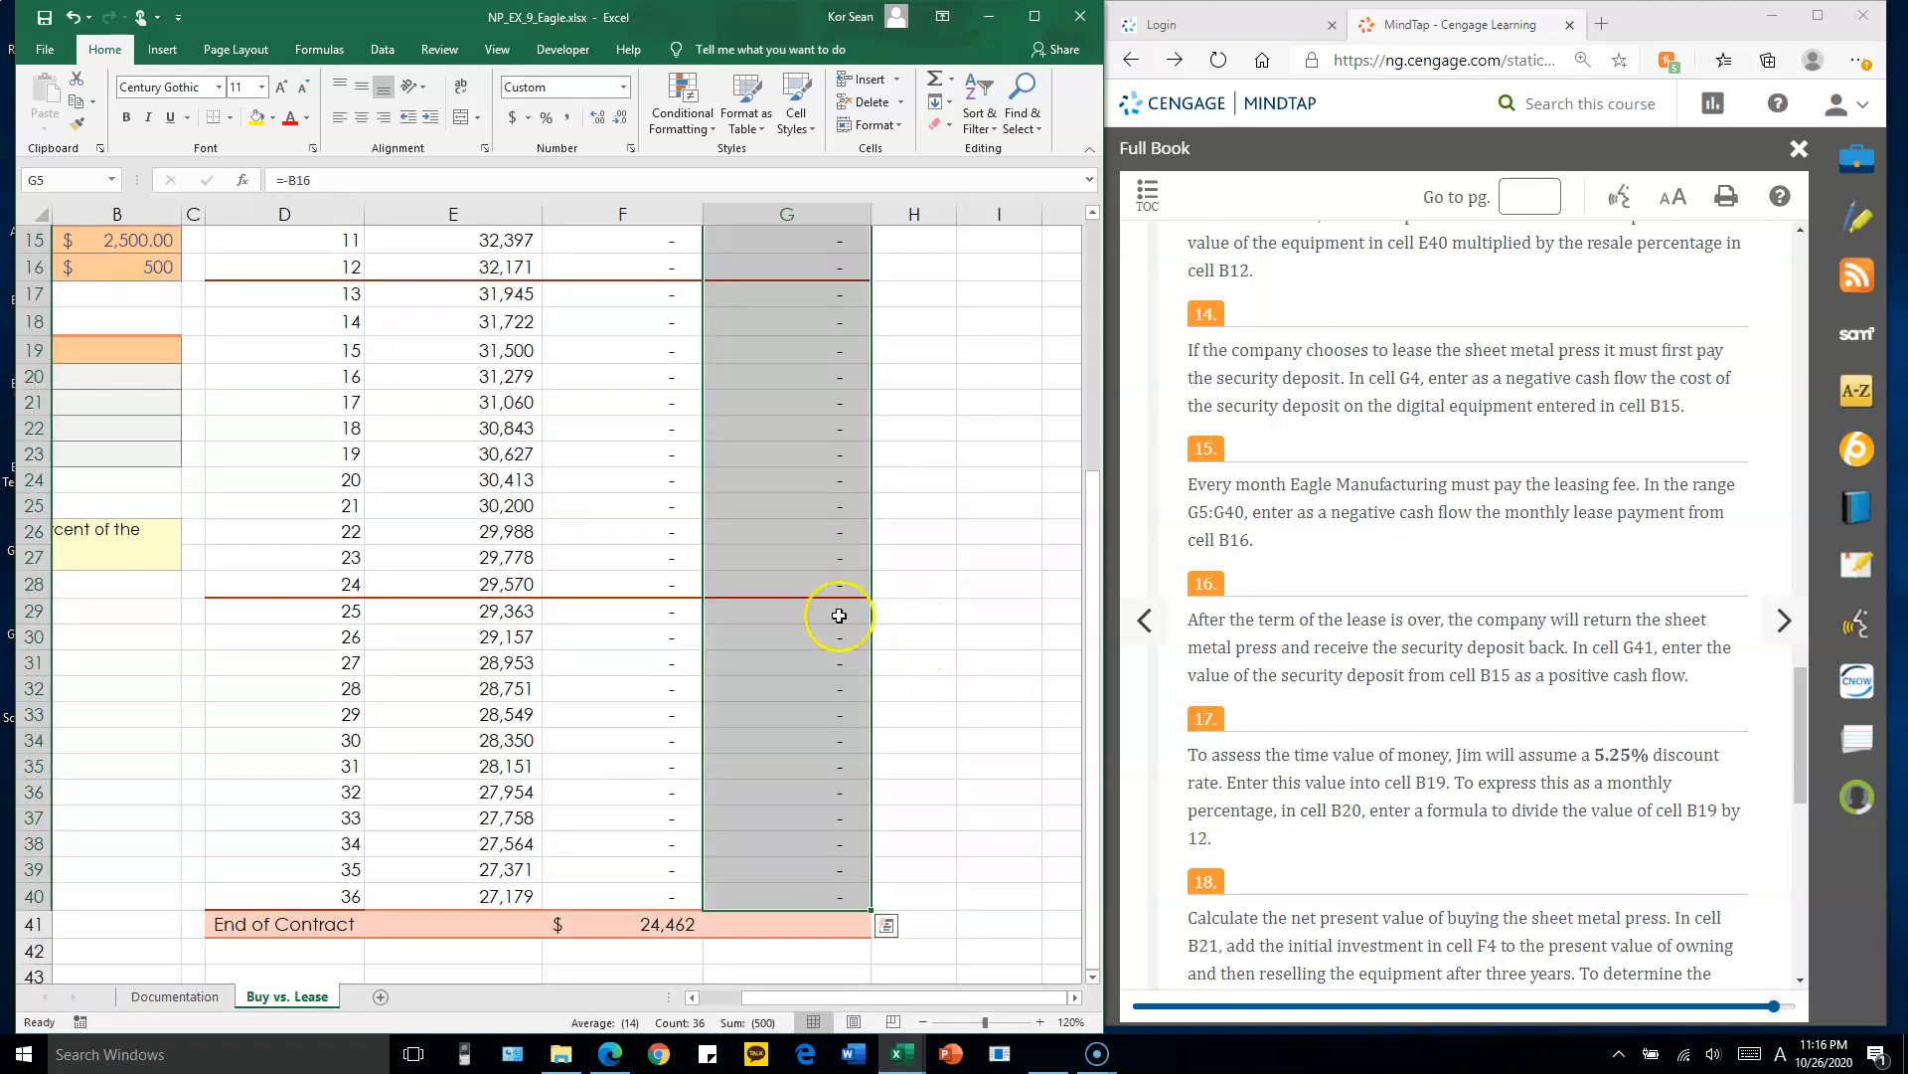
{"action": "scroll", "coordinate": [865, 536], "scroll_direction": "up", "scroll_amount": 5}
{"action": "left_click", "coordinate": [850, 374]}
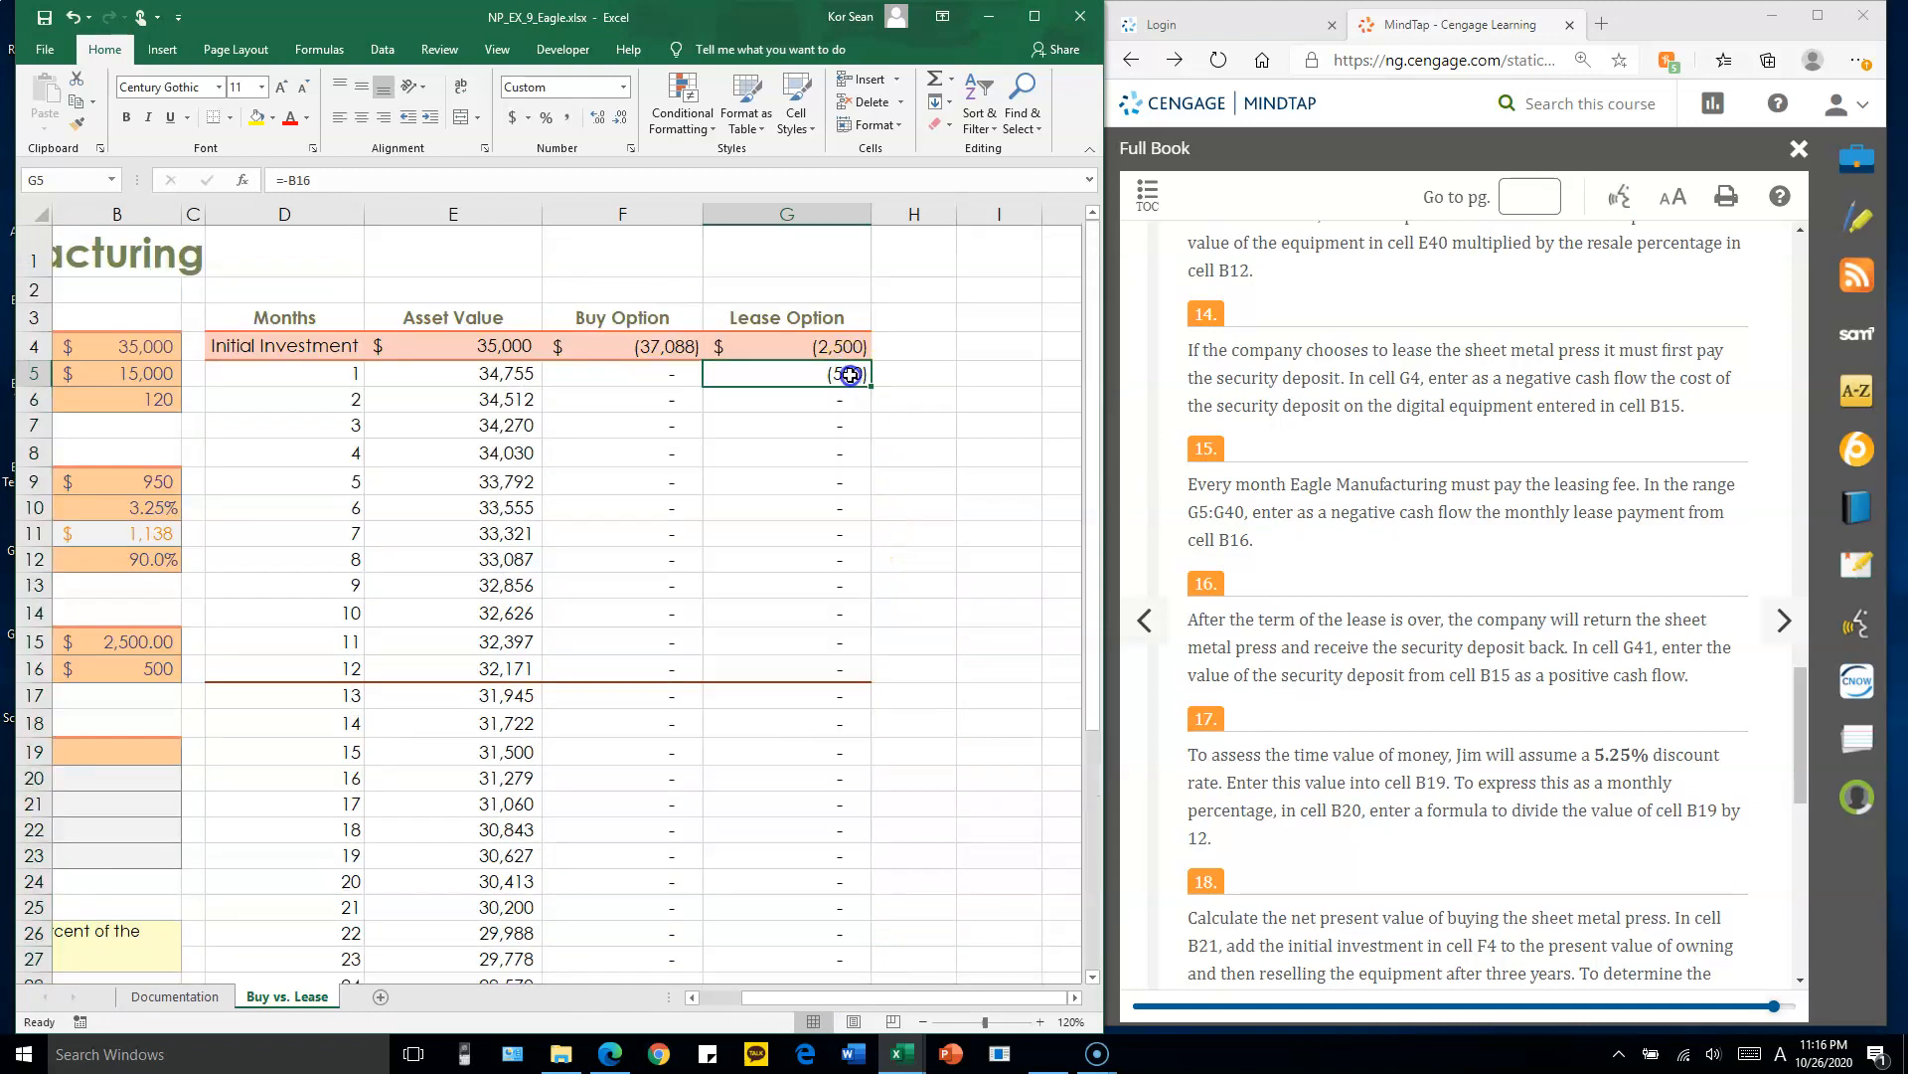
{"action": "left_click_drag", "start_coordinate": [871, 386], "coordinate": [815, 919]}
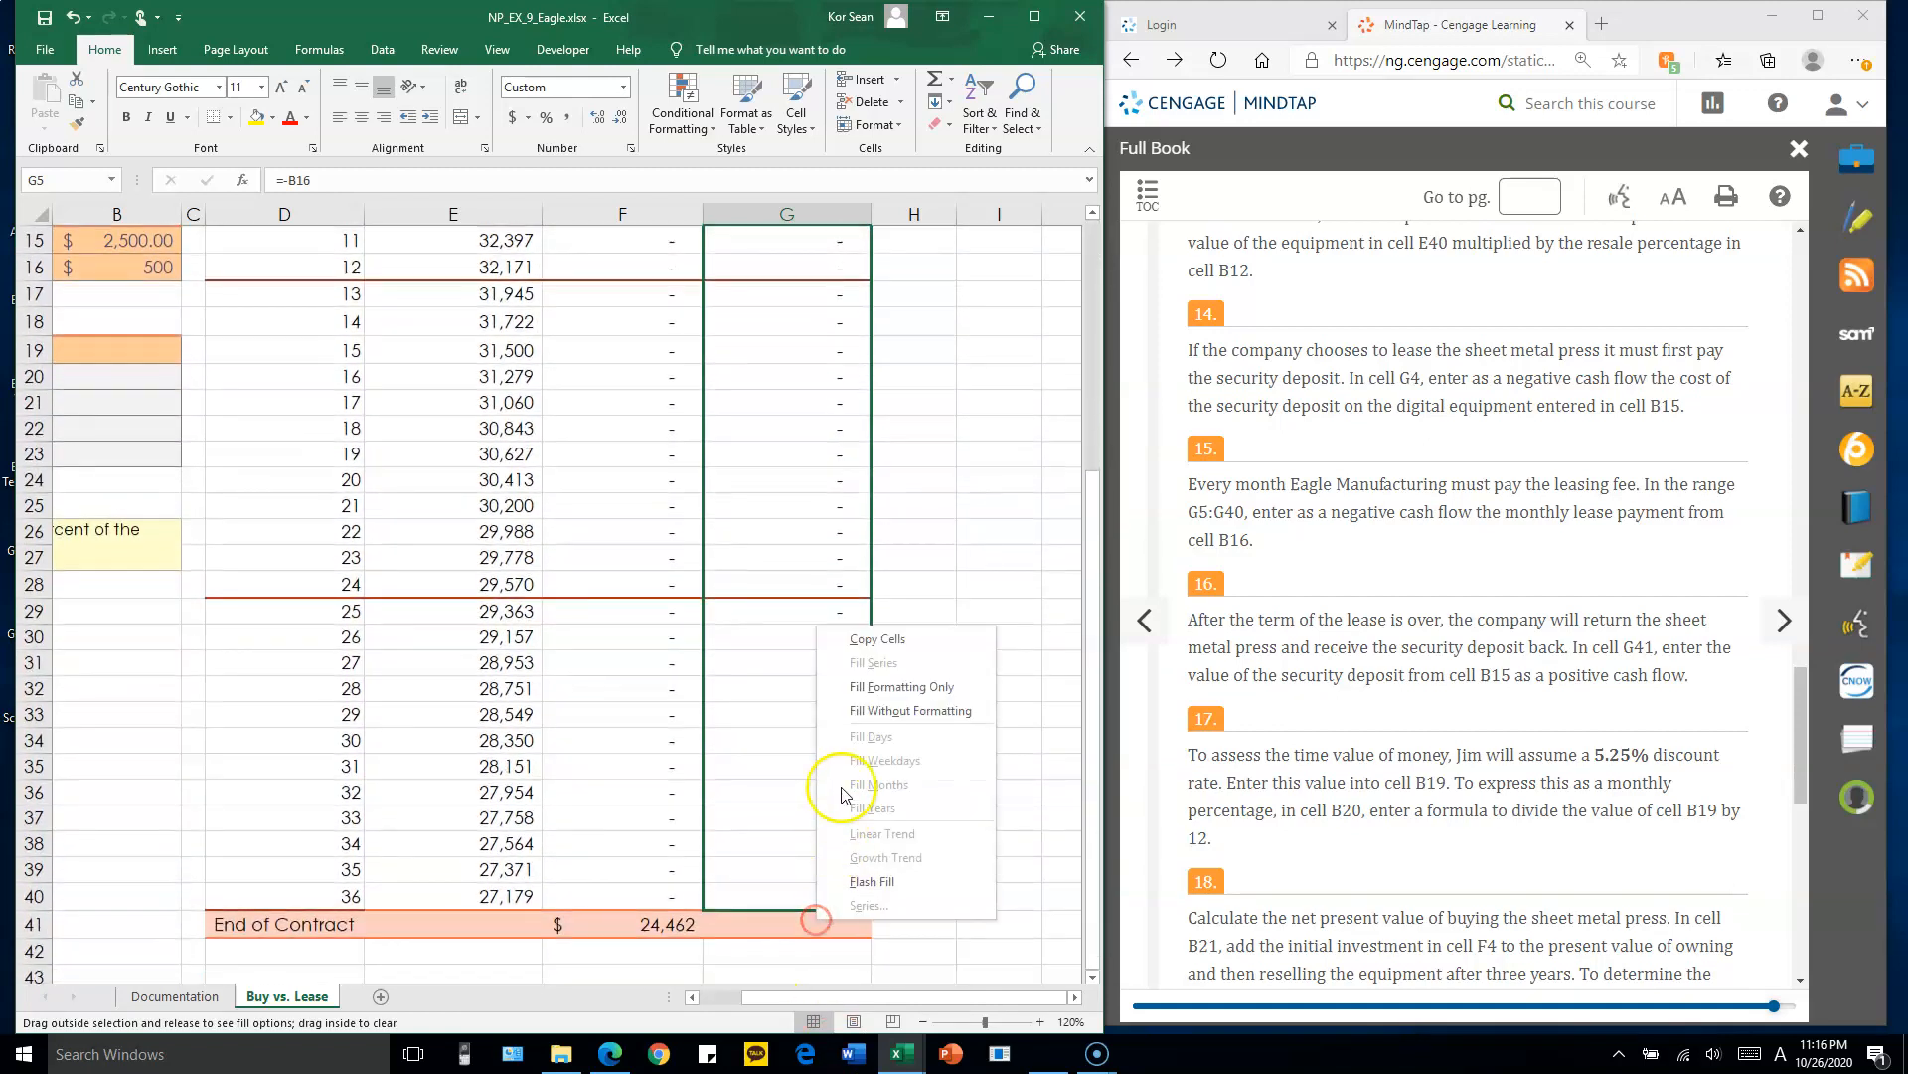
{"action": "left_click", "coordinate": [889, 710]}
{"action": "left_click", "coordinate": [837, 531]}
{"action": "scroll", "coordinate": [855, 435], "scroll_direction": "up", "scroll_amount": 5}
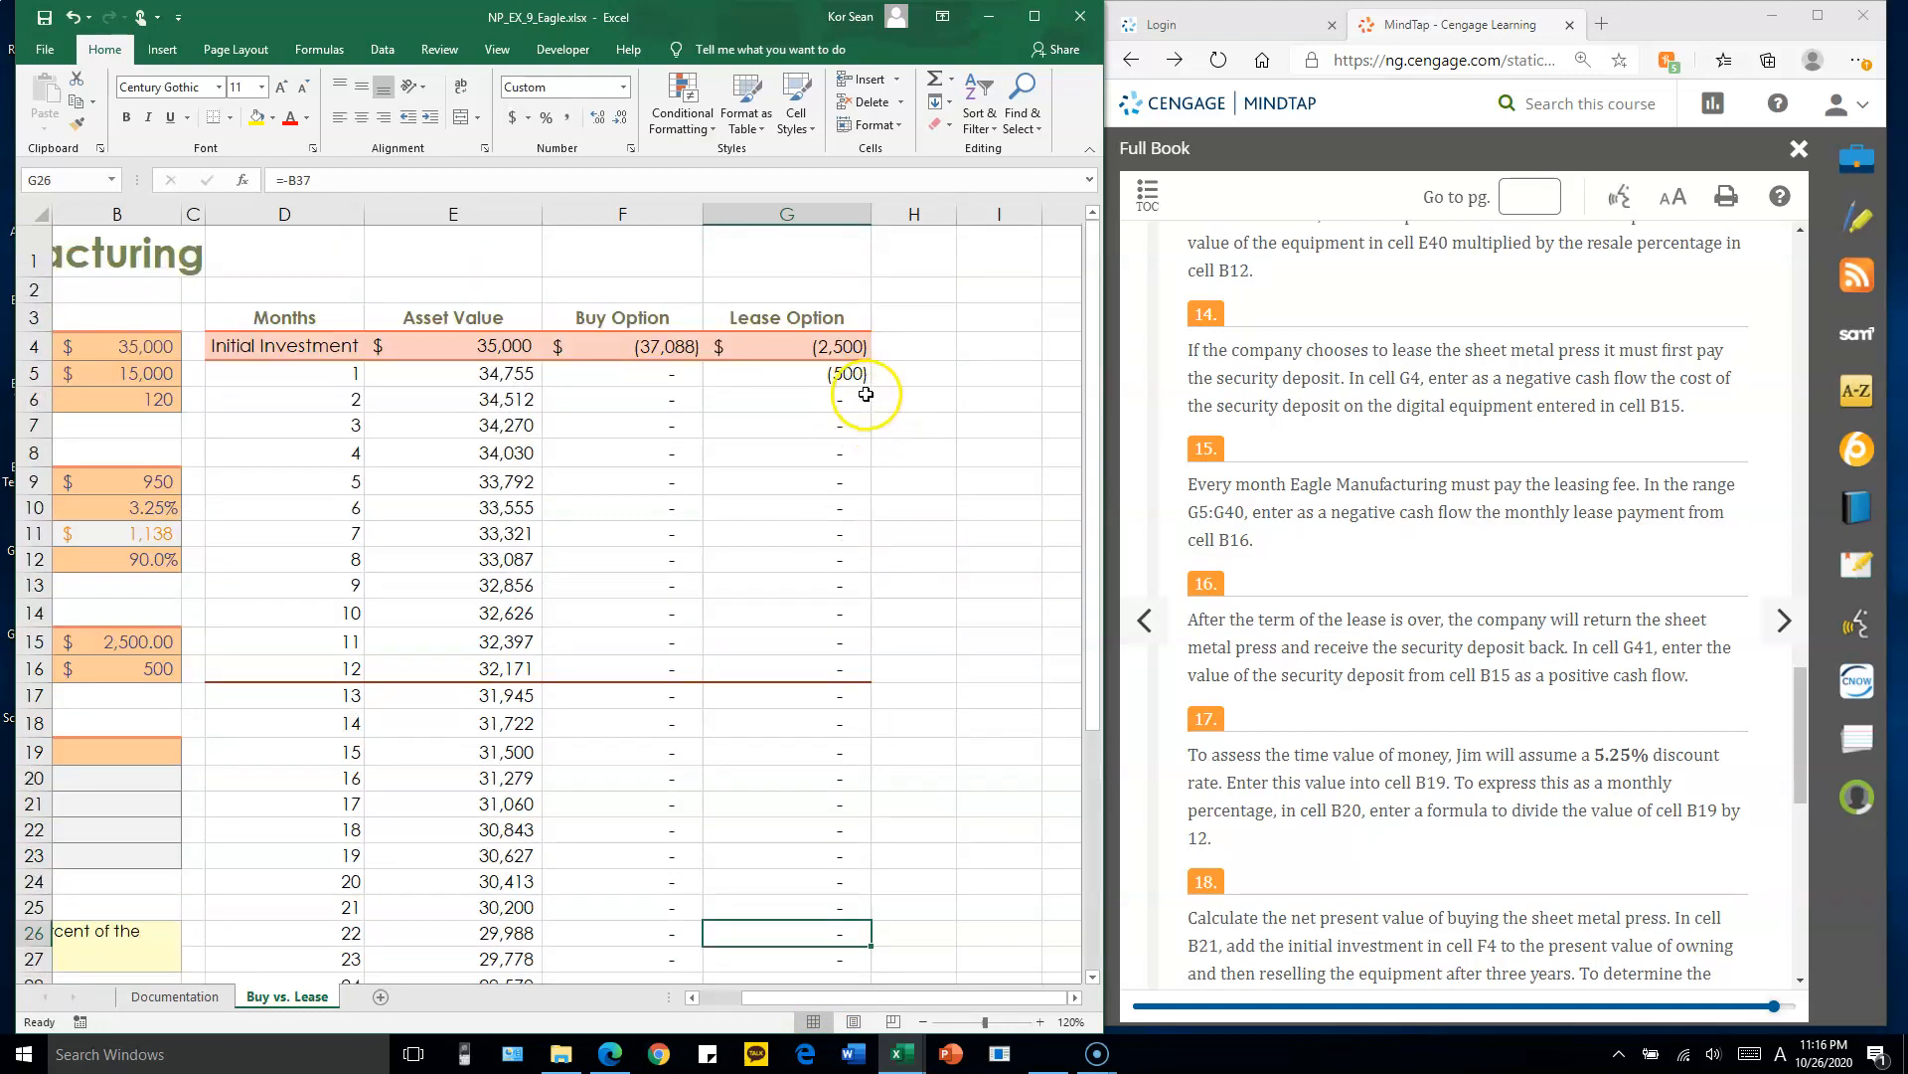
- Change the Month 1 lease payment formula in G5 to the absolute reference =-$B$16 and inspect the formulas in the months below
{"action": "double_click", "coordinate": [844, 377]}
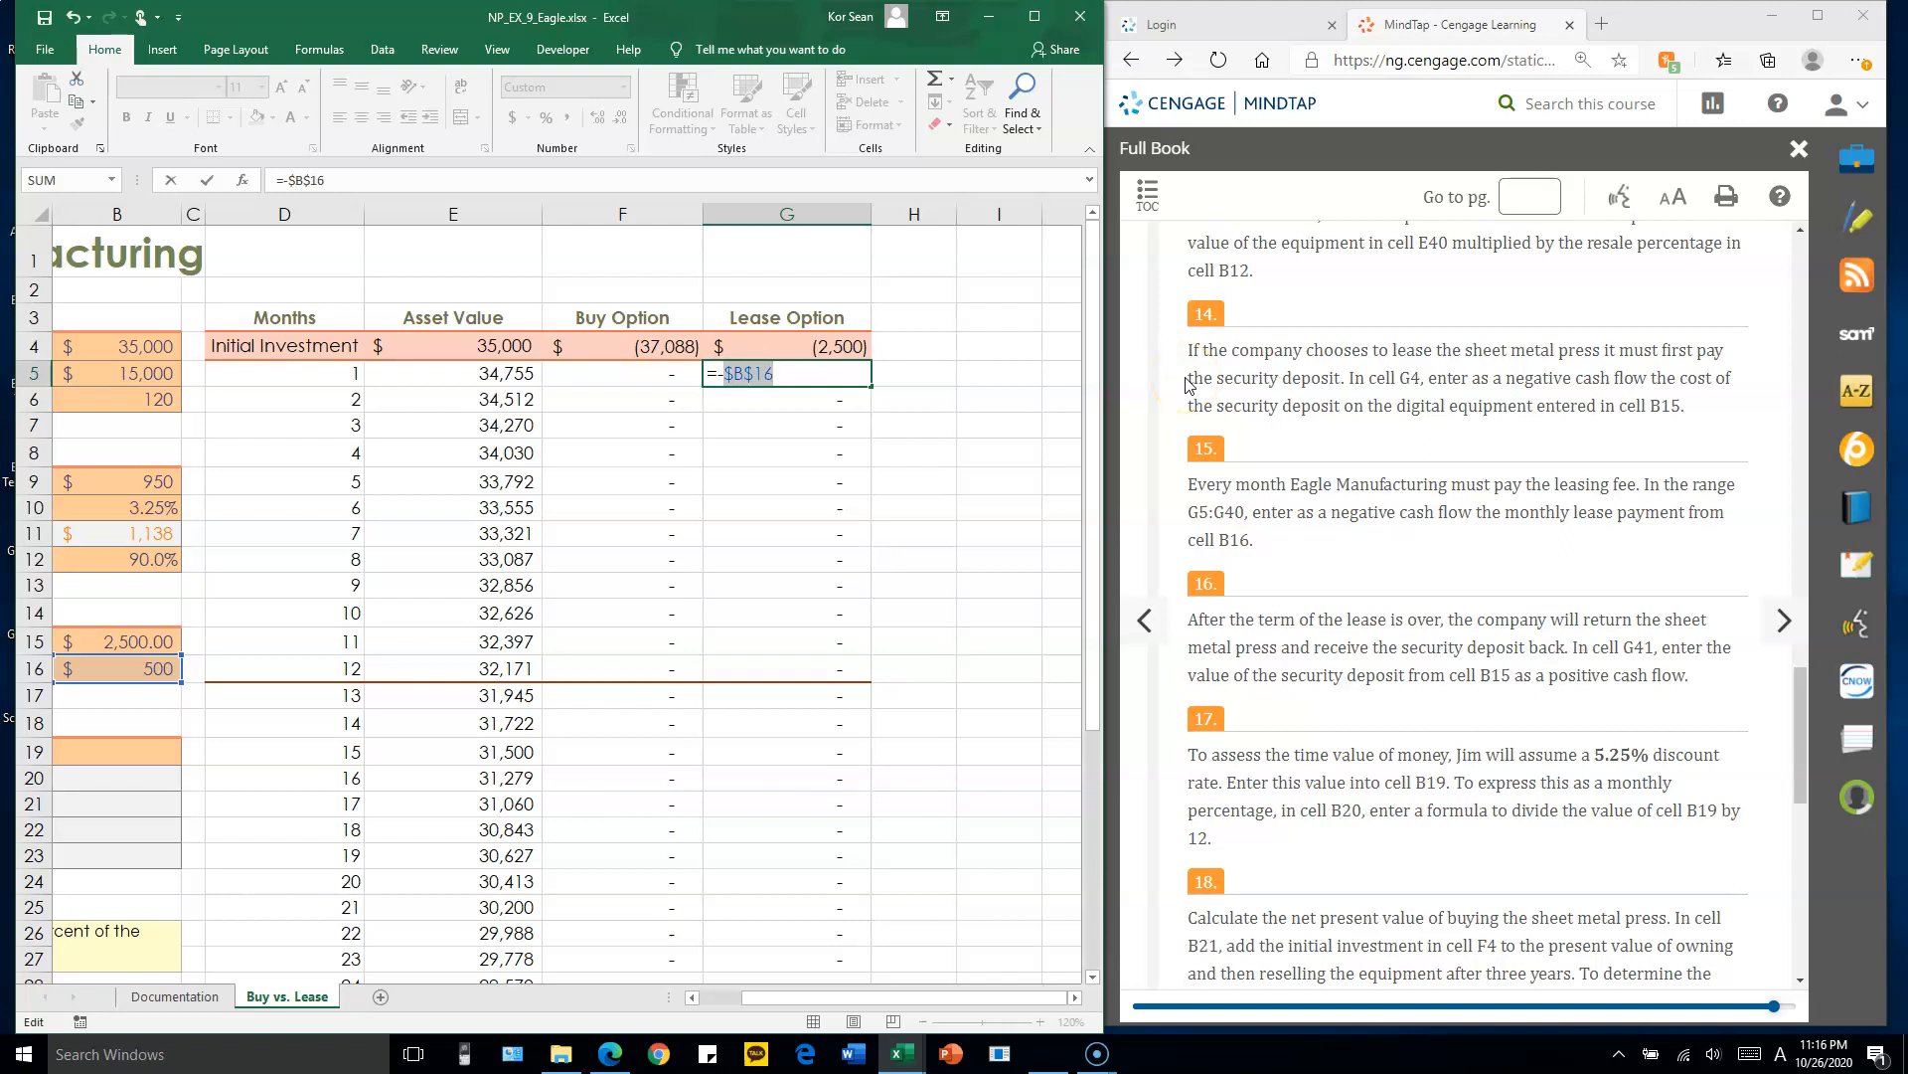
{"action": "key", "text": "ctrl+Return"}
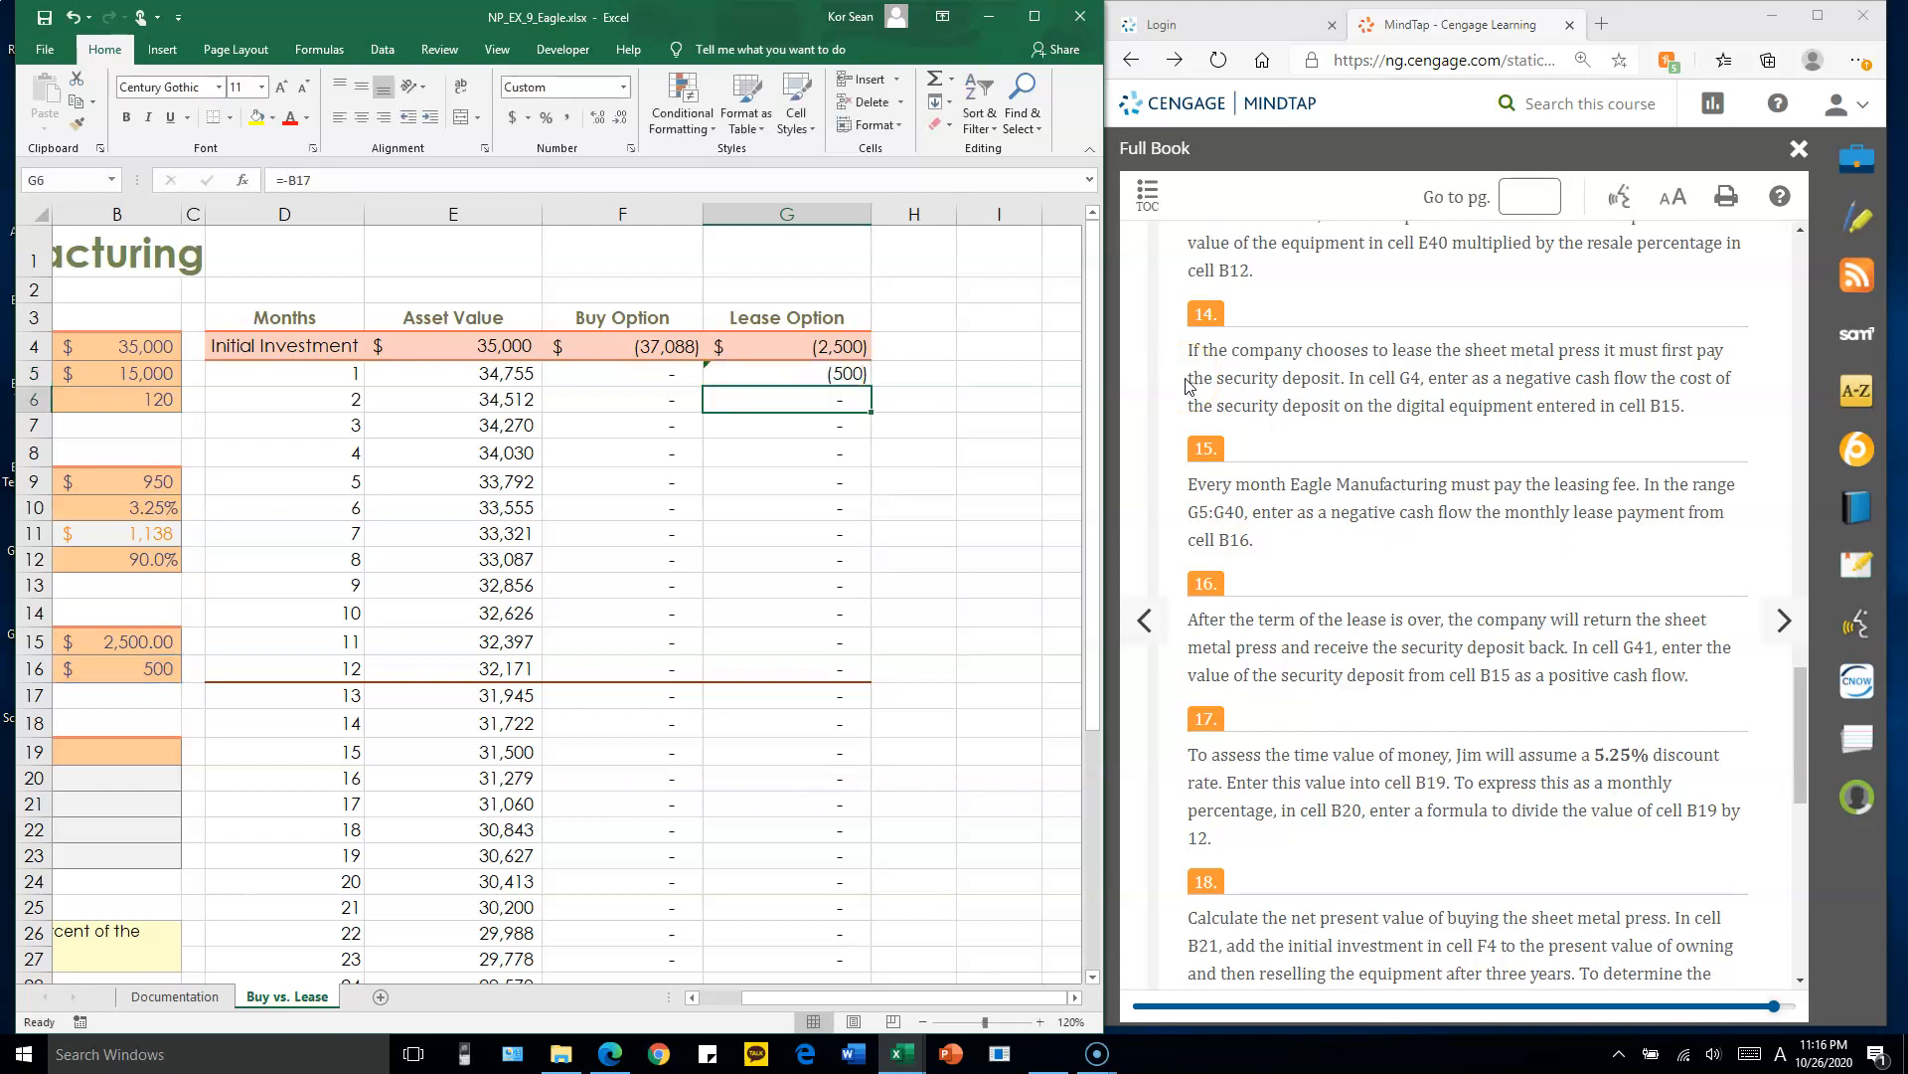
{"action": "double_click", "coordinate": [861, 427]}
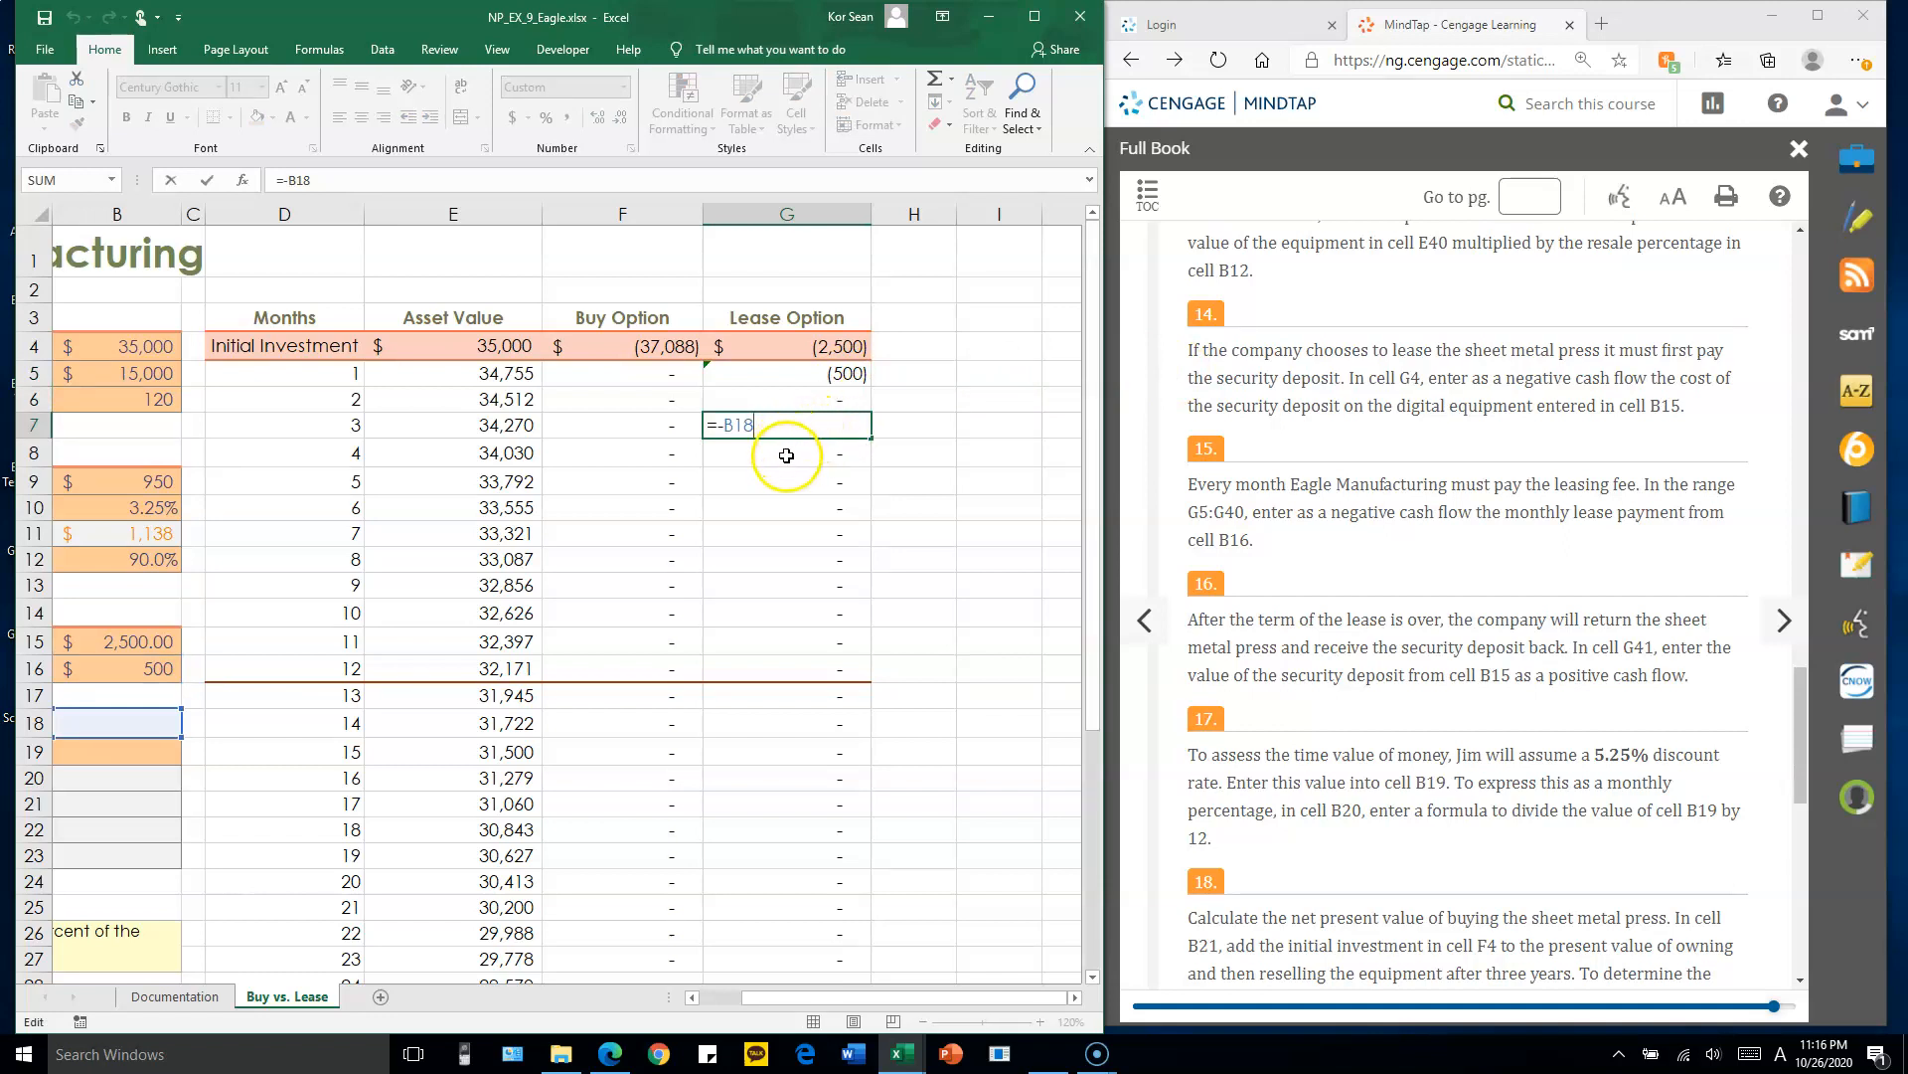
{"action": "key", "text": "Escape"}
{"action": "double_click", "coordinate": [840, 457]}
{"action": "key", "text": "Escape"}
{"action": "double_click", "coordinate": [857, 487]}
{"action": "key", "text": "Escape"}
- Fill the absolute lease payment formula from G5 through G40 without formatting and check the copied formulas in G34 and G36
{"action": "double_click", "coordinate": [859, 375]}
{"action": "left_click", "coordinate": [762, 374]}
{"action": "key", "text": "ctrl+Return"}
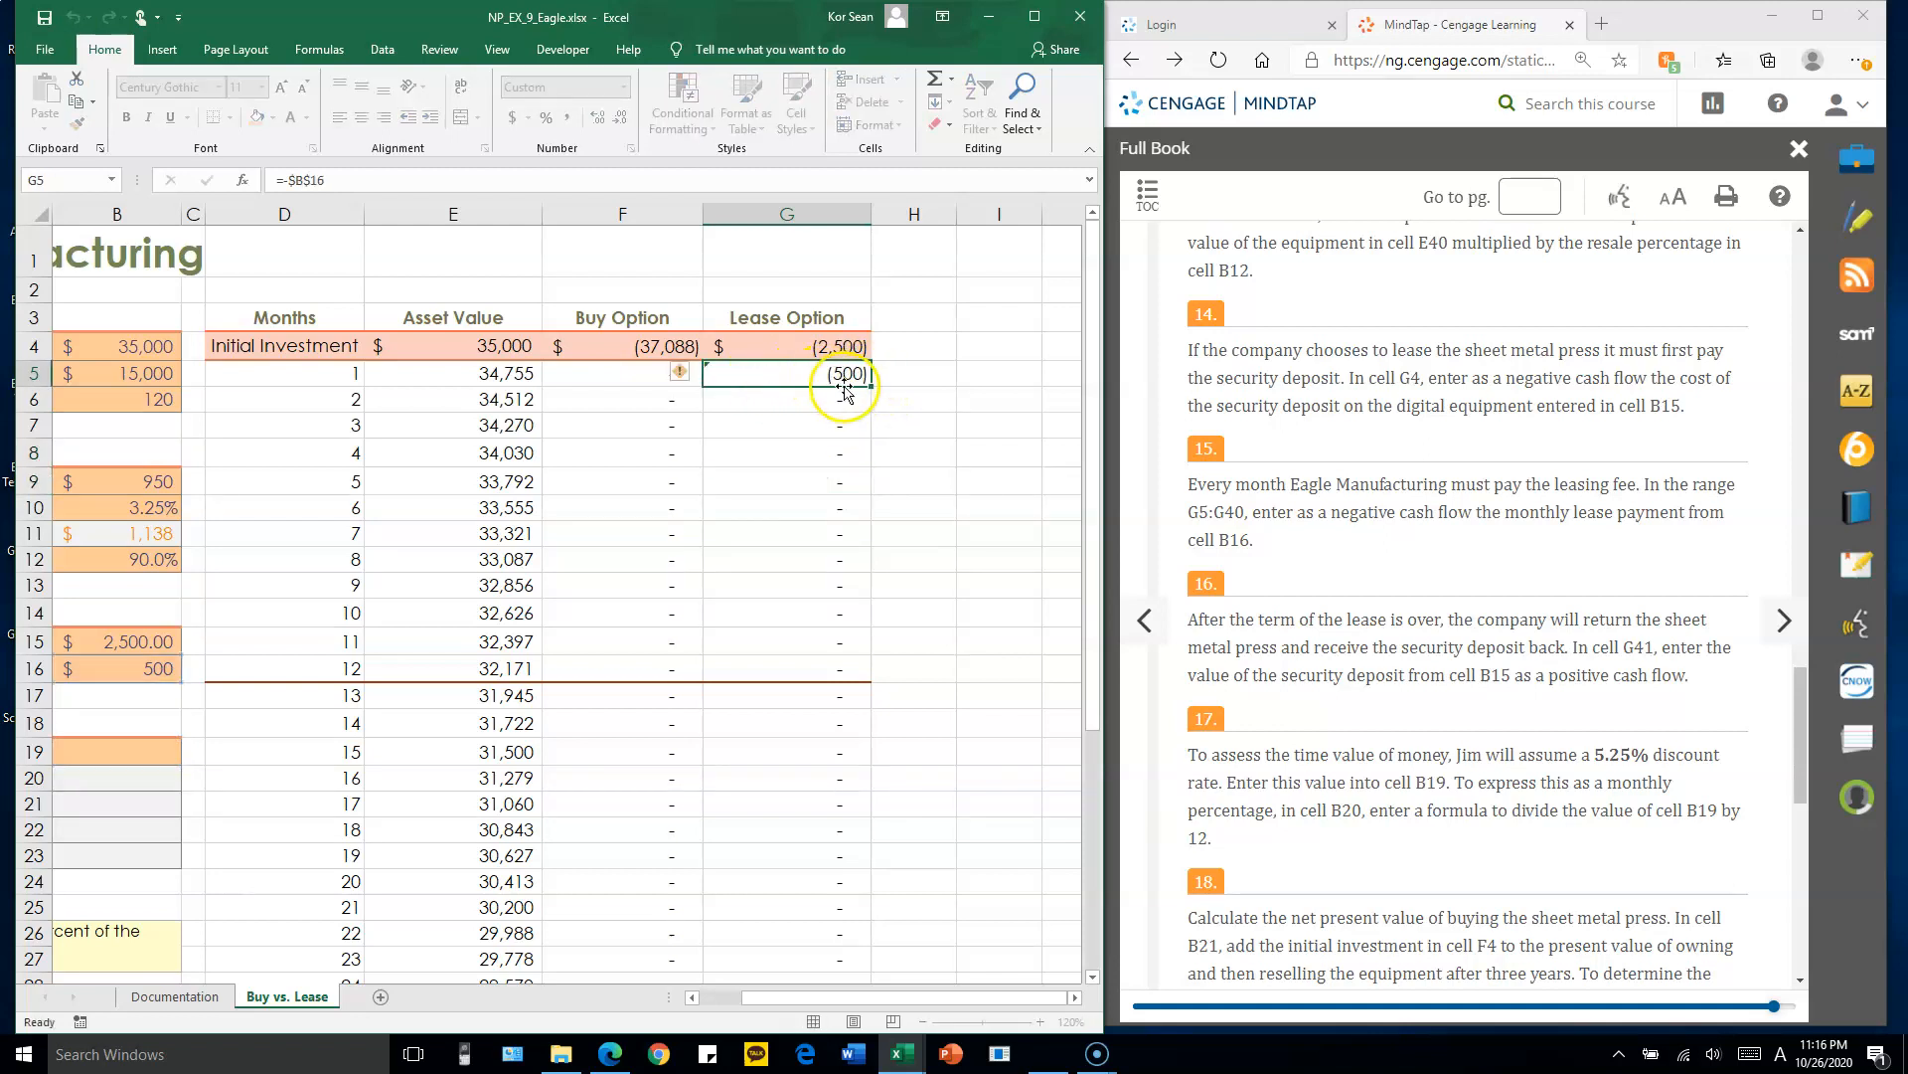
{"action": "left_click_drag", "start_coordinate": [873, 382], "coordinate": [869, 904]}
{"action": "left_click", "coordinate": [949, 691]}
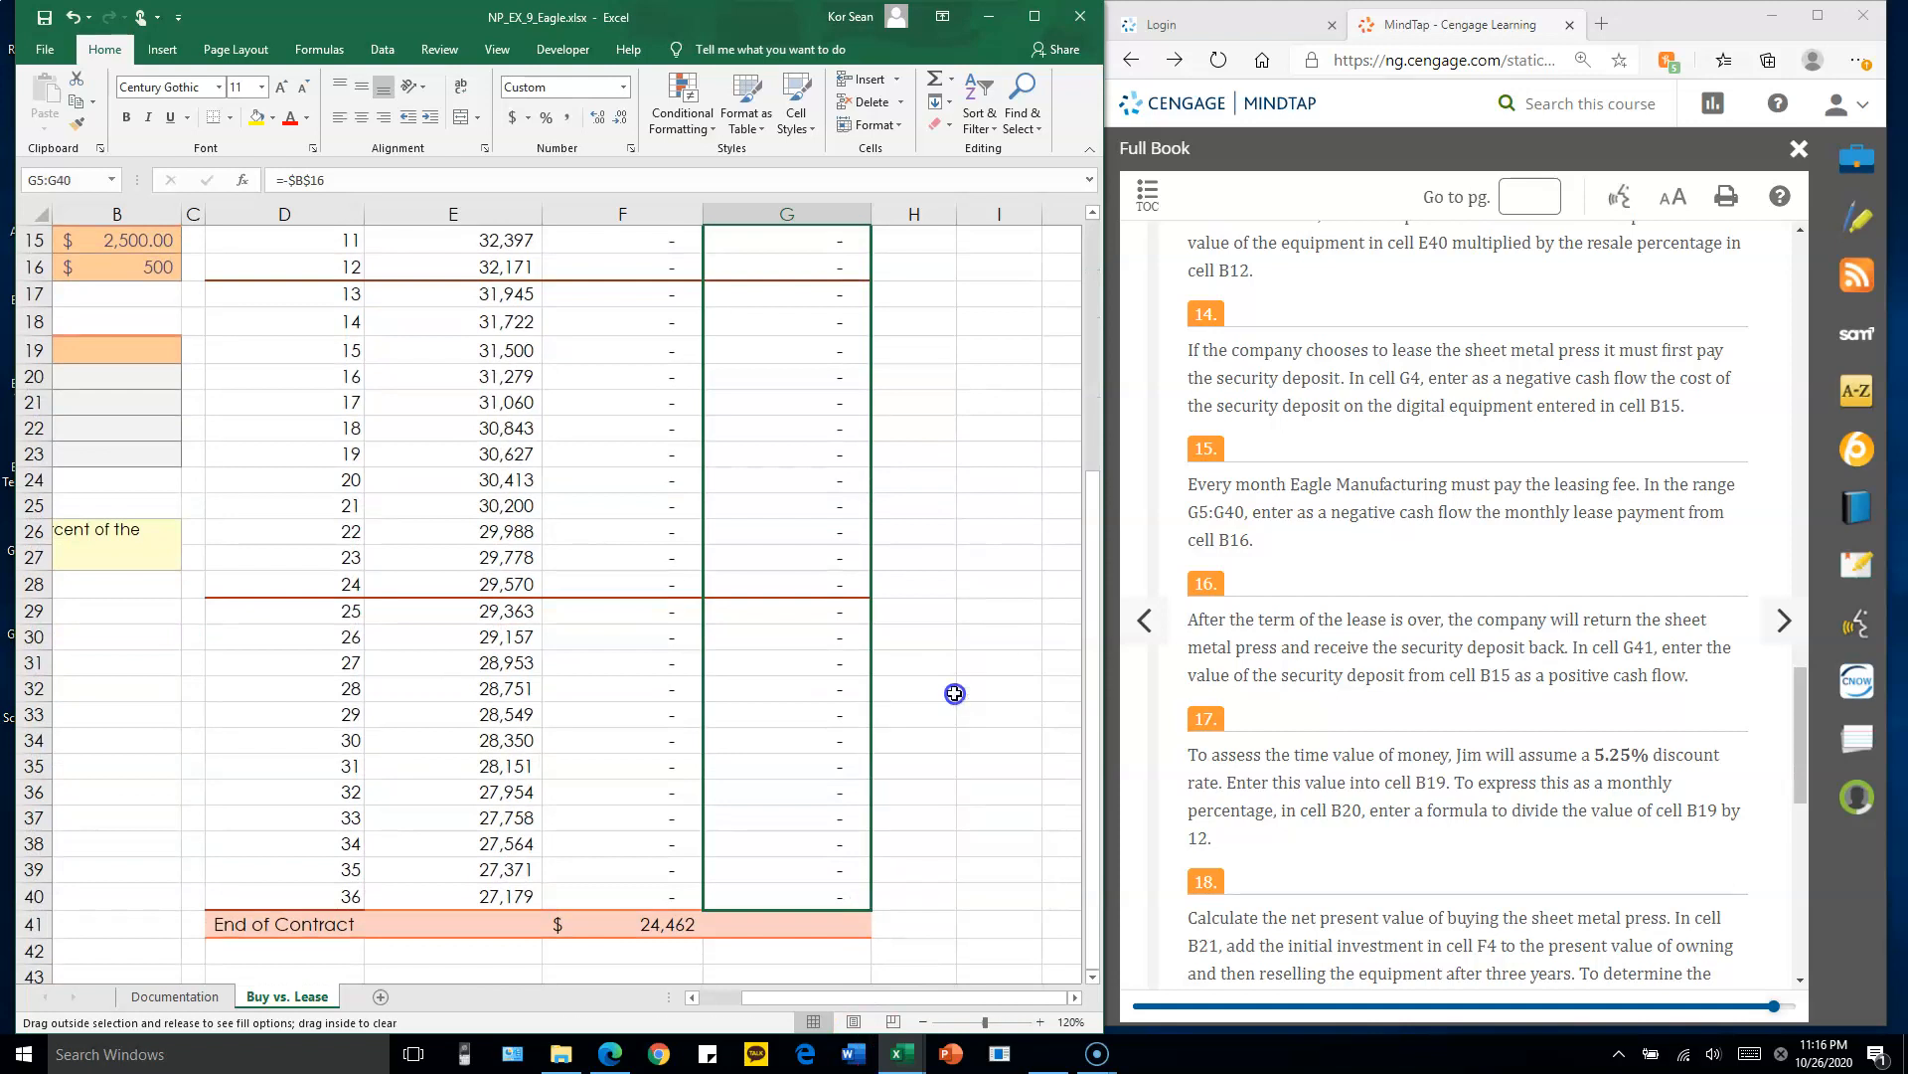
{"action": "double_click", "coordinate": [855, 740]}
{"action": "left_click", "coordinate": [761, 744]}
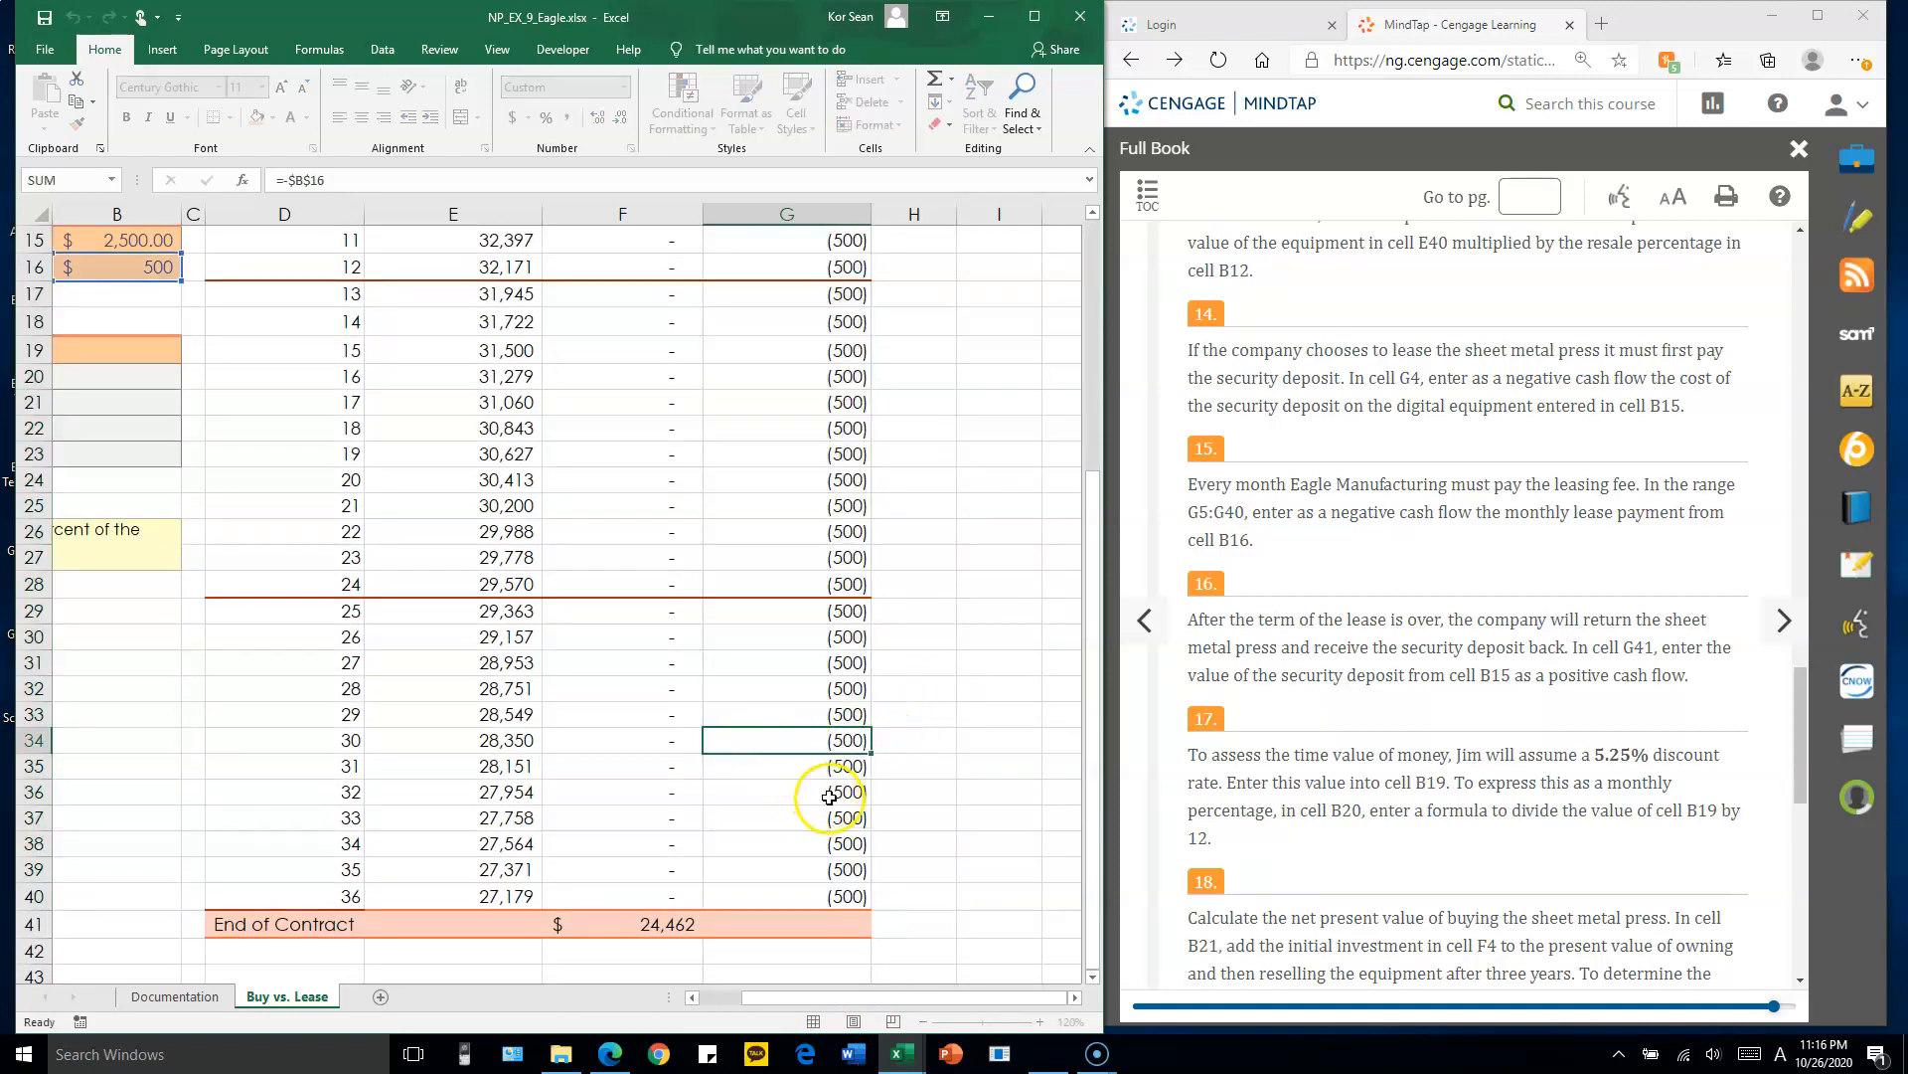
{"action": "double_click", "coordinate": [835, 792]}
{"action": "key", "text": "Escape"}
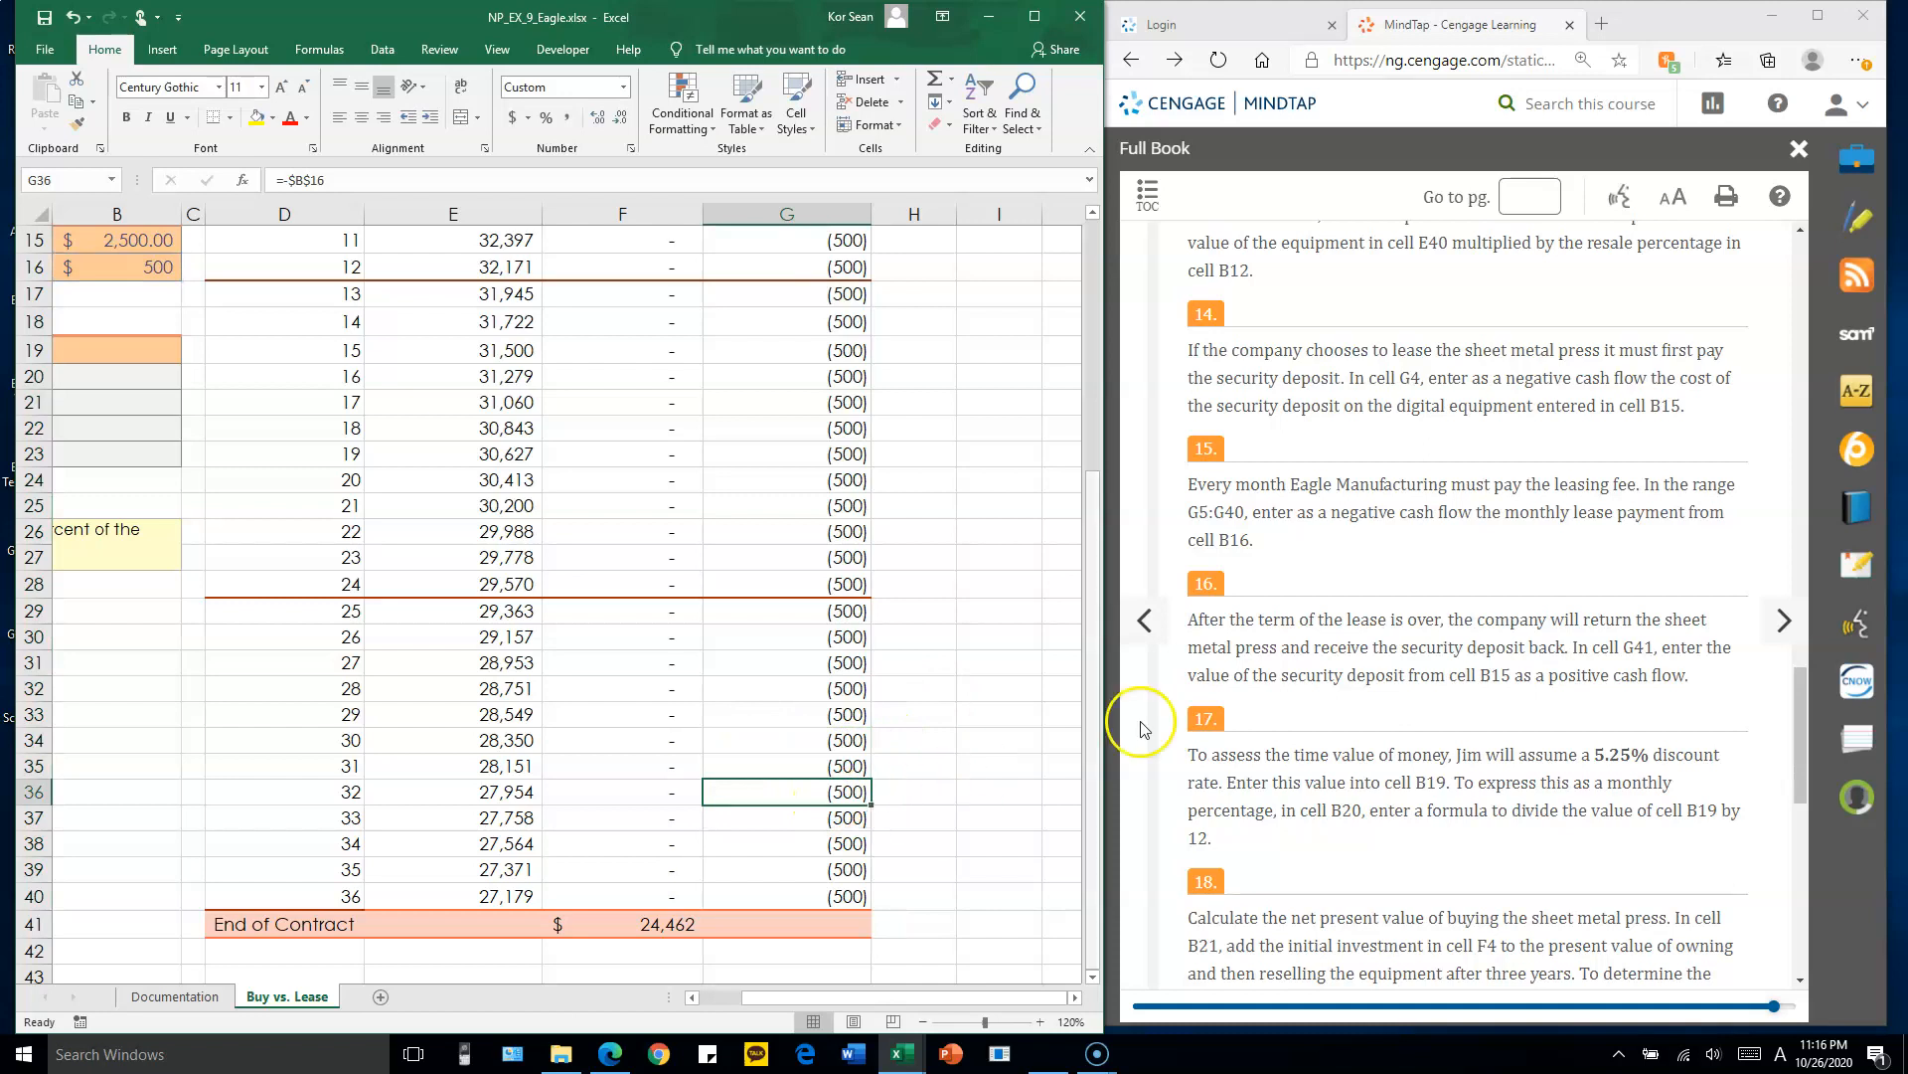
- Following instruction 16, enter =B15 in G41 as the returned security deposit at the end of contract
{"action": "scroll", "coordinate": [1342, 533], "scroll_direction": "down", "scroll_amount": 1}
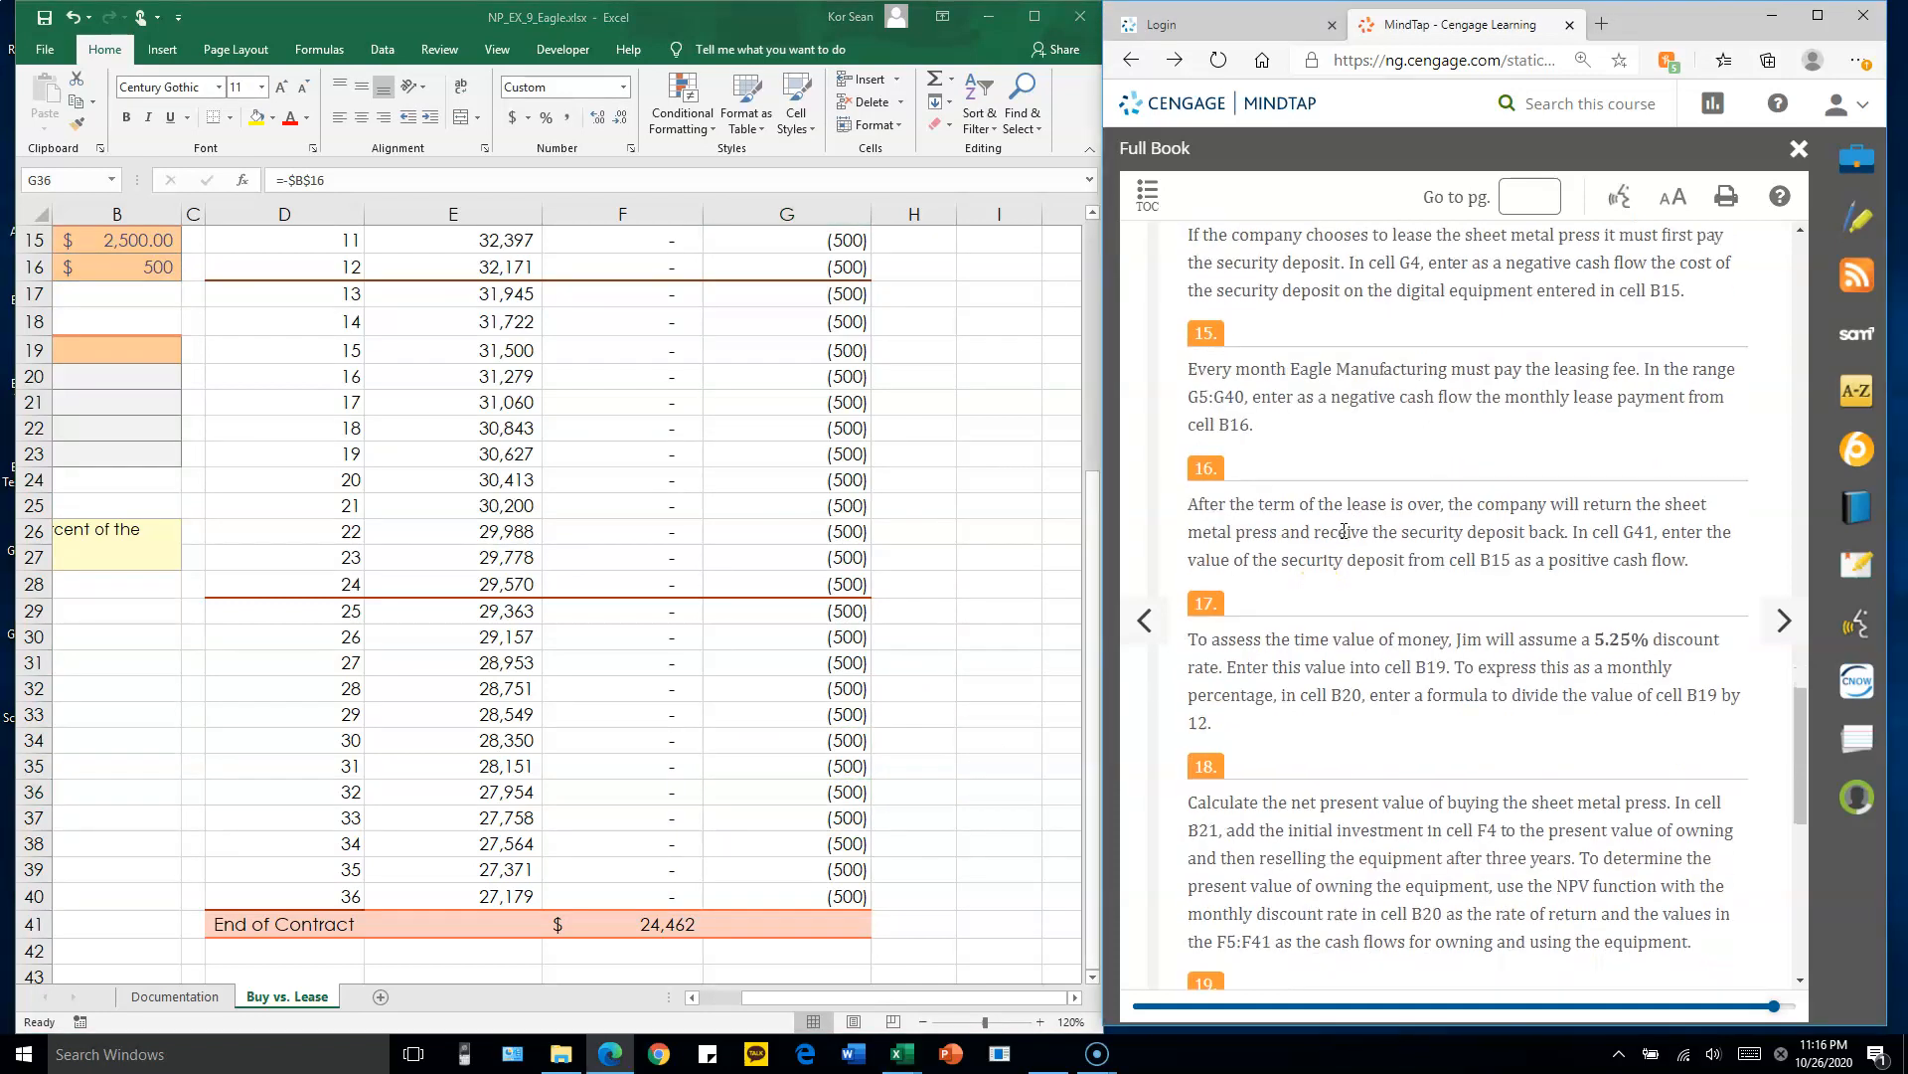
{"action": "scroll", "coordinate": [1345, 529], "scroll_direction": "down", "scroll_amount": 1}
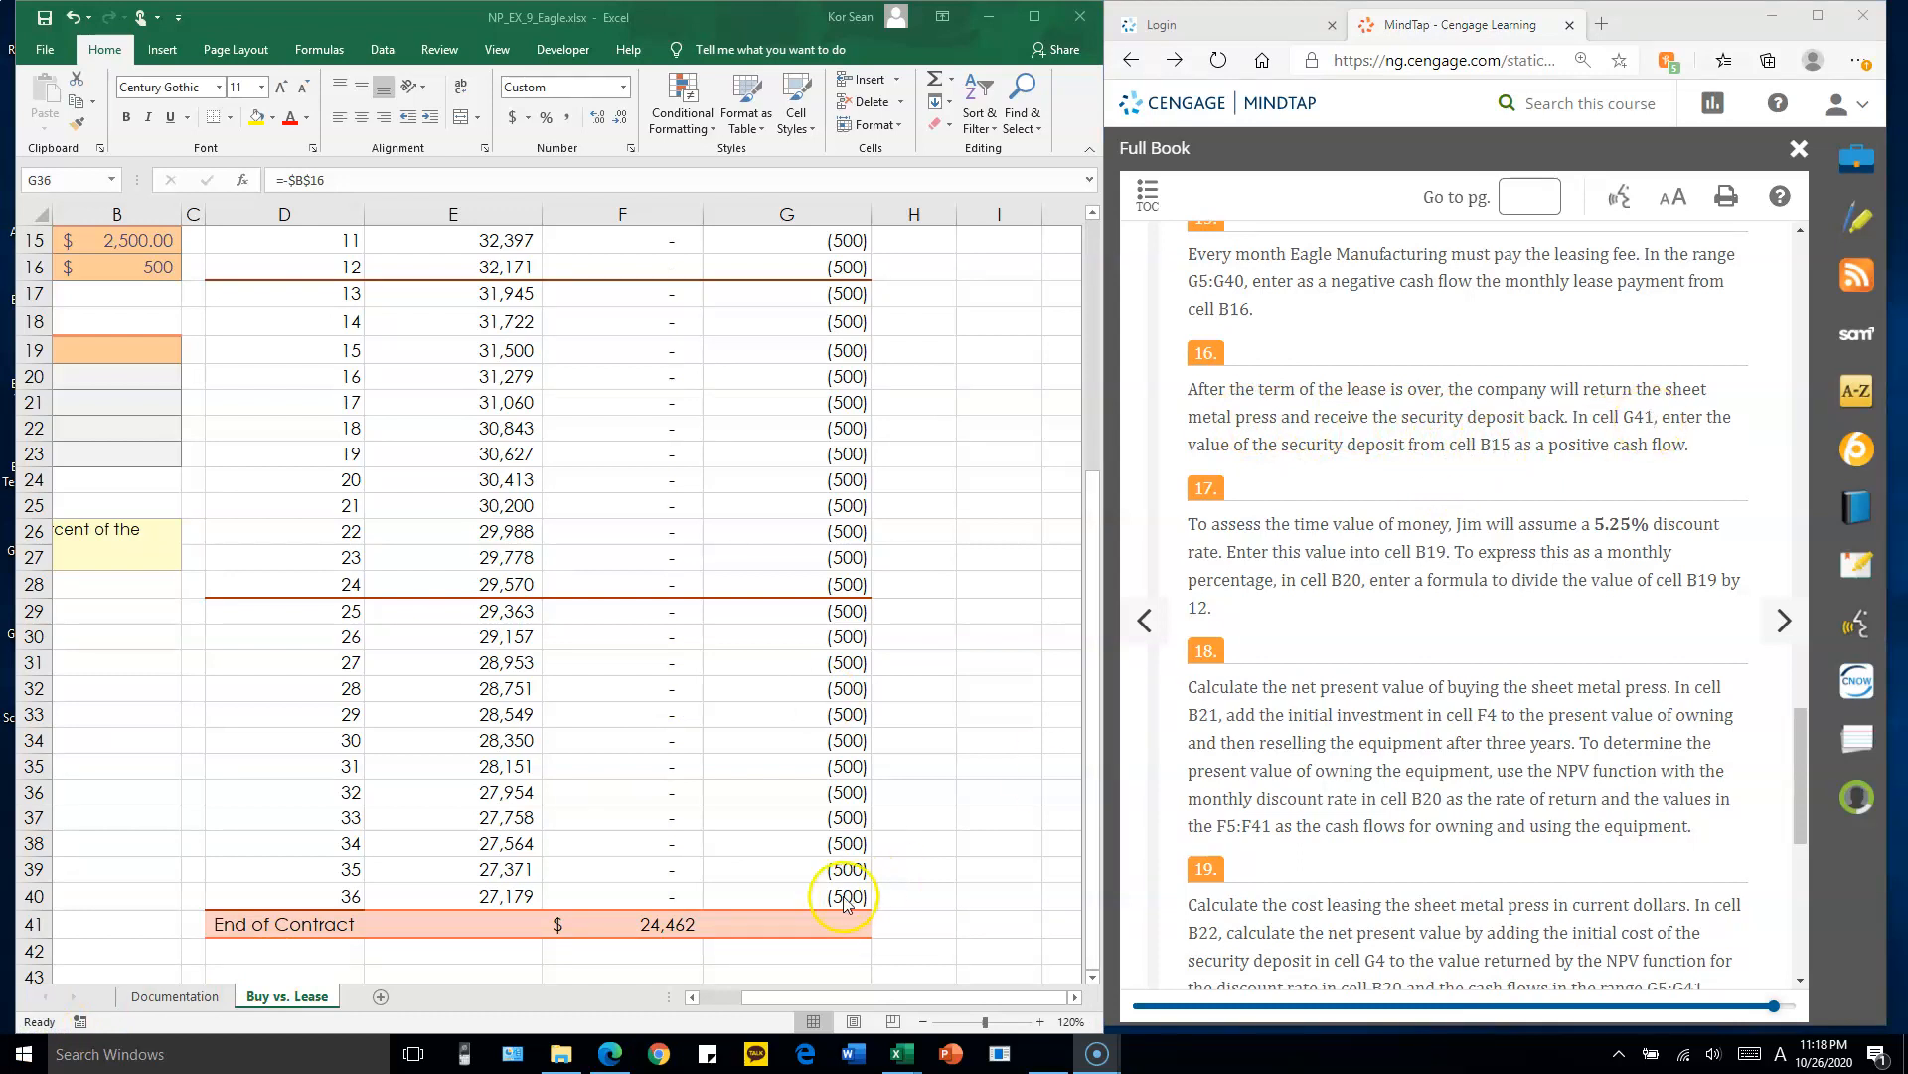
{"action": "double_click", "coordinate": [802, 926]}
{"action": "key", "text": "Escape"}
{"action": "left_click", "coordinate": [802, 926]}
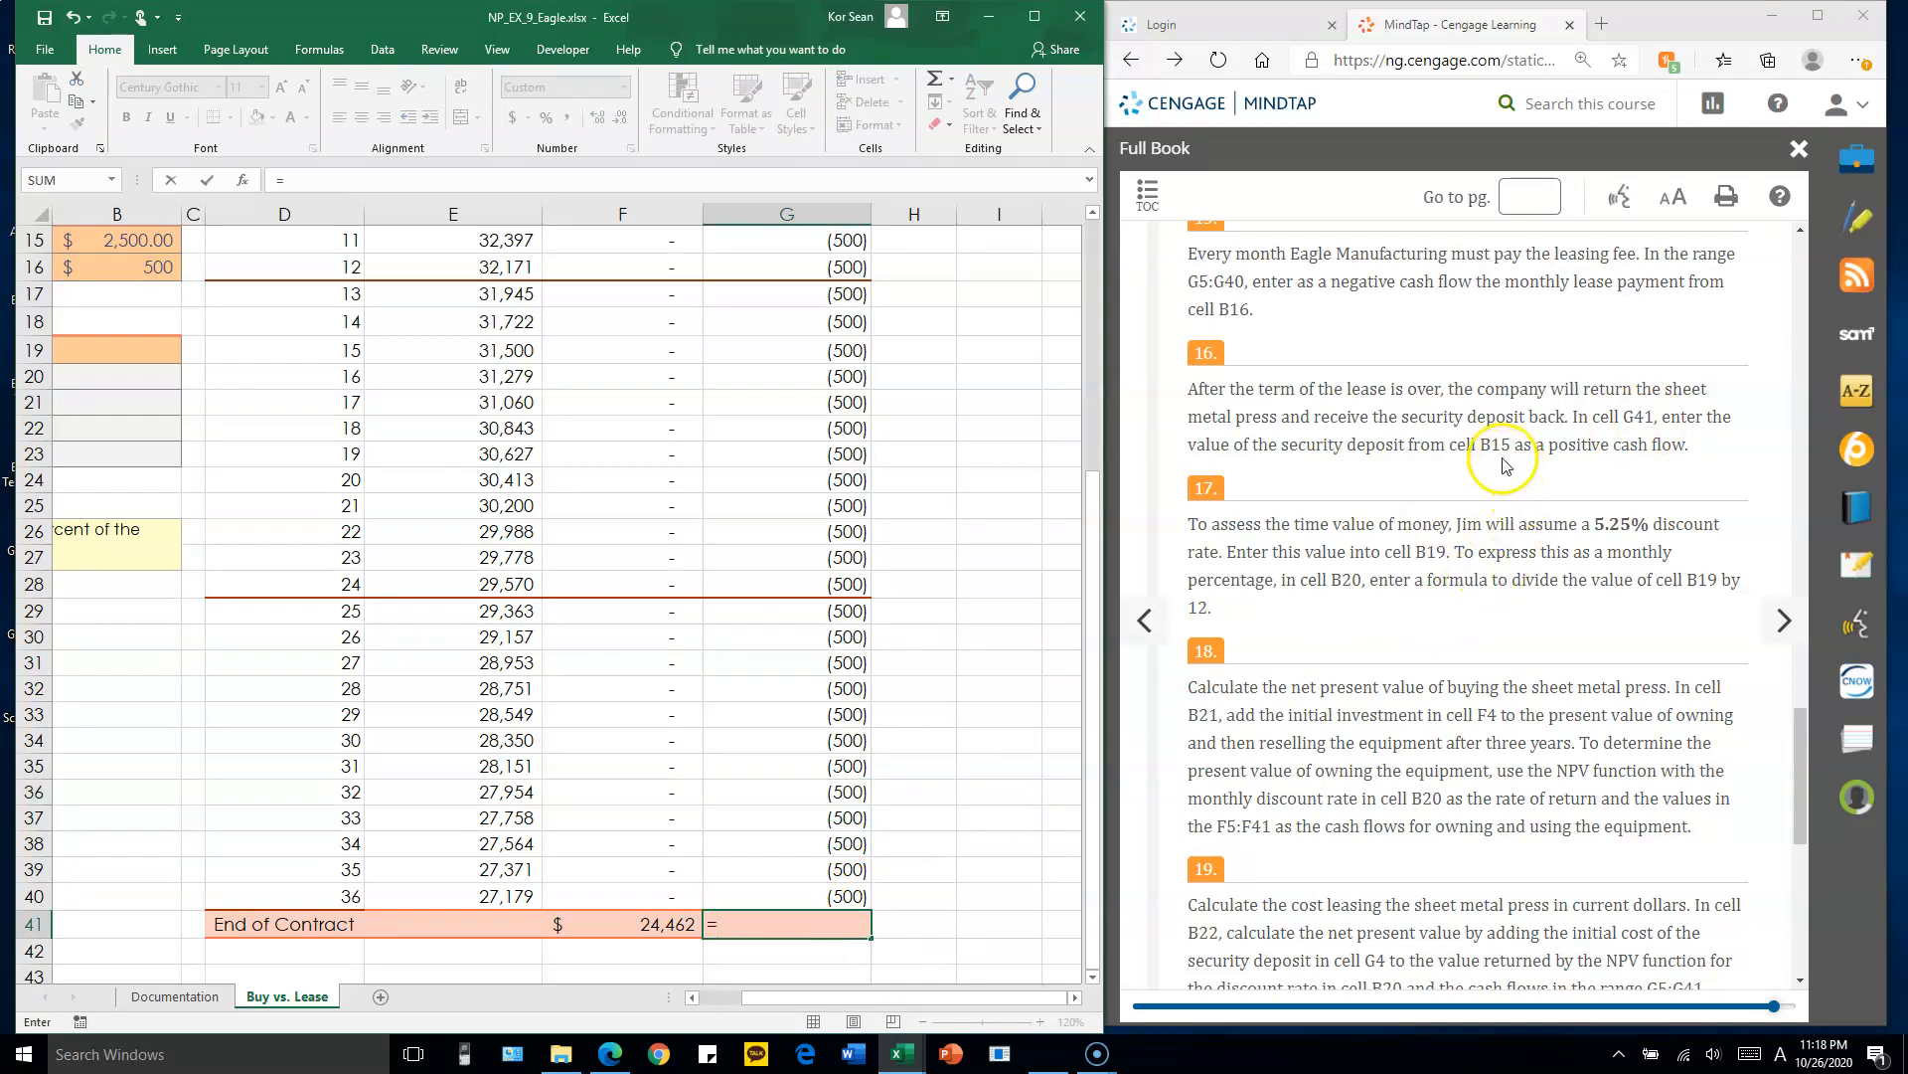
{"action": "type", "text": "B15"}
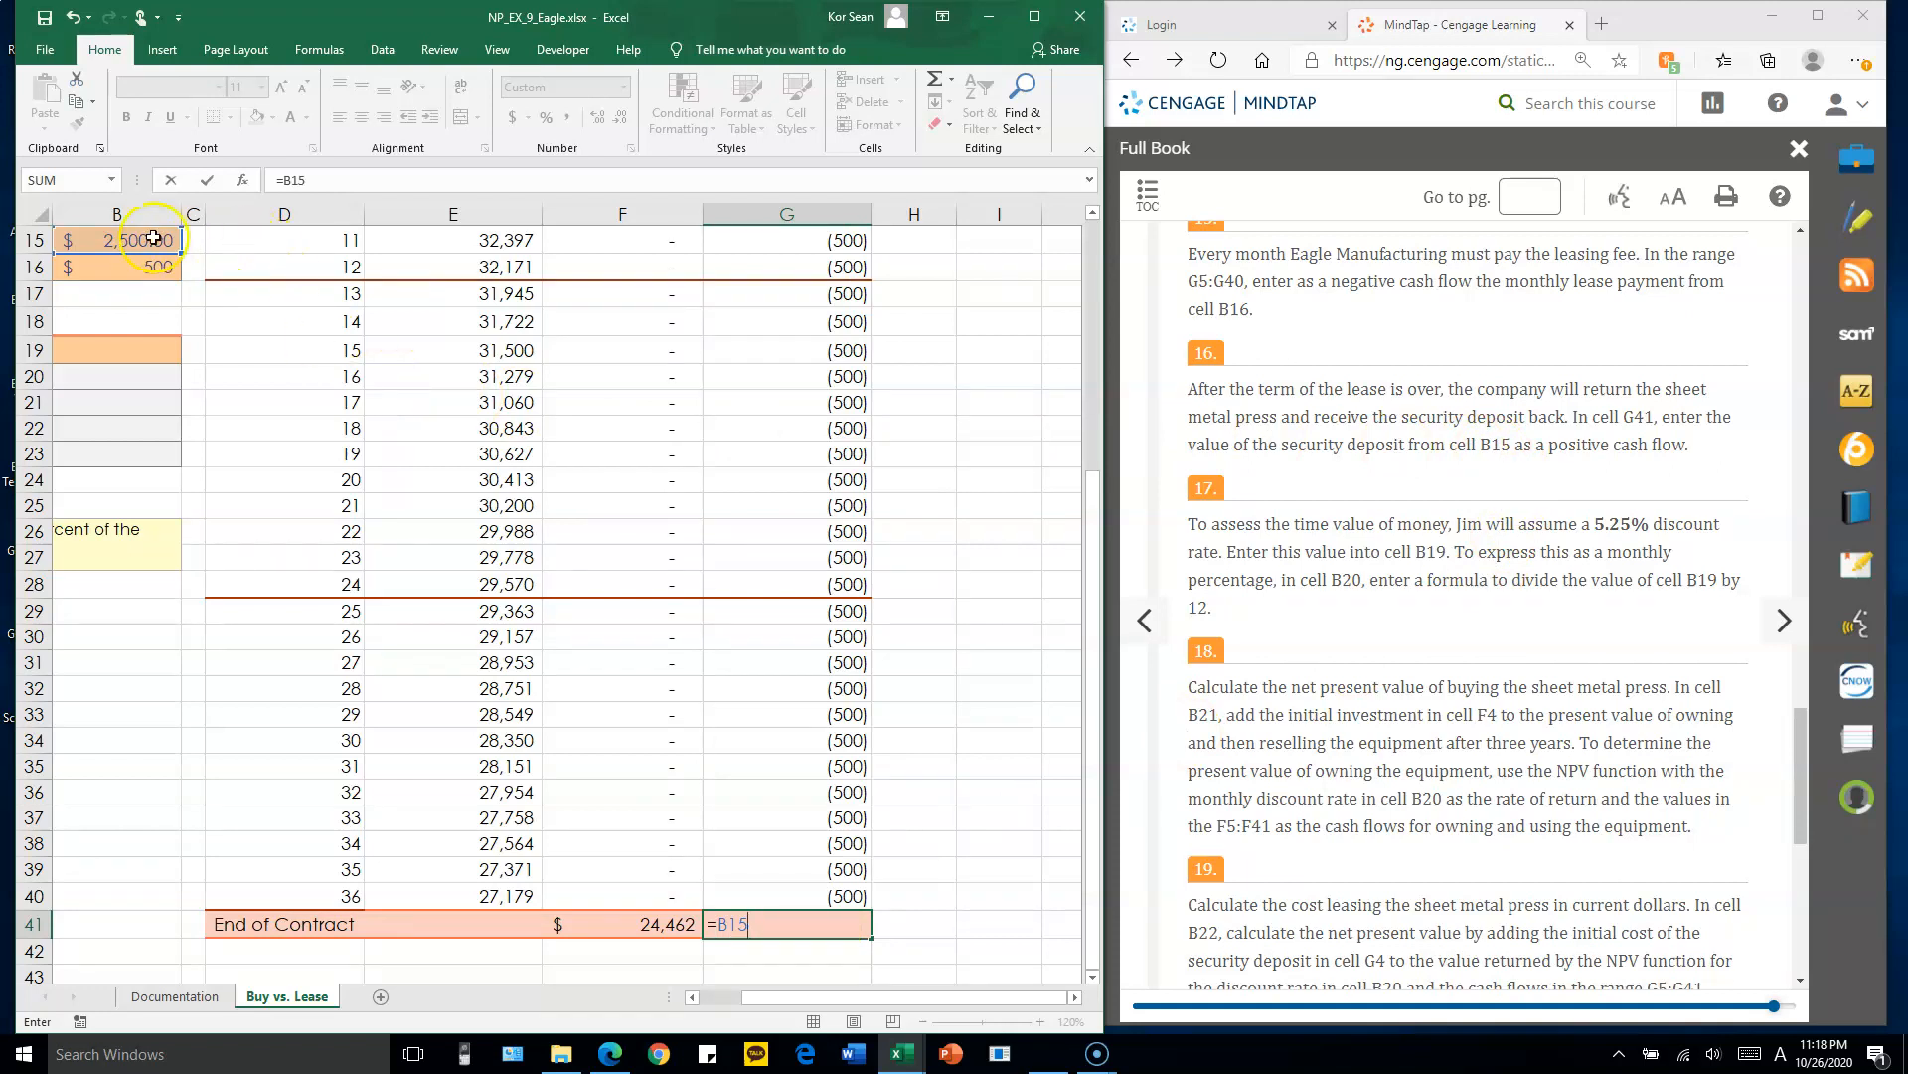
{"action": "scroll", "coordinate": [188, 328], "scroll_direction": "up", "scroll_amount": 2}
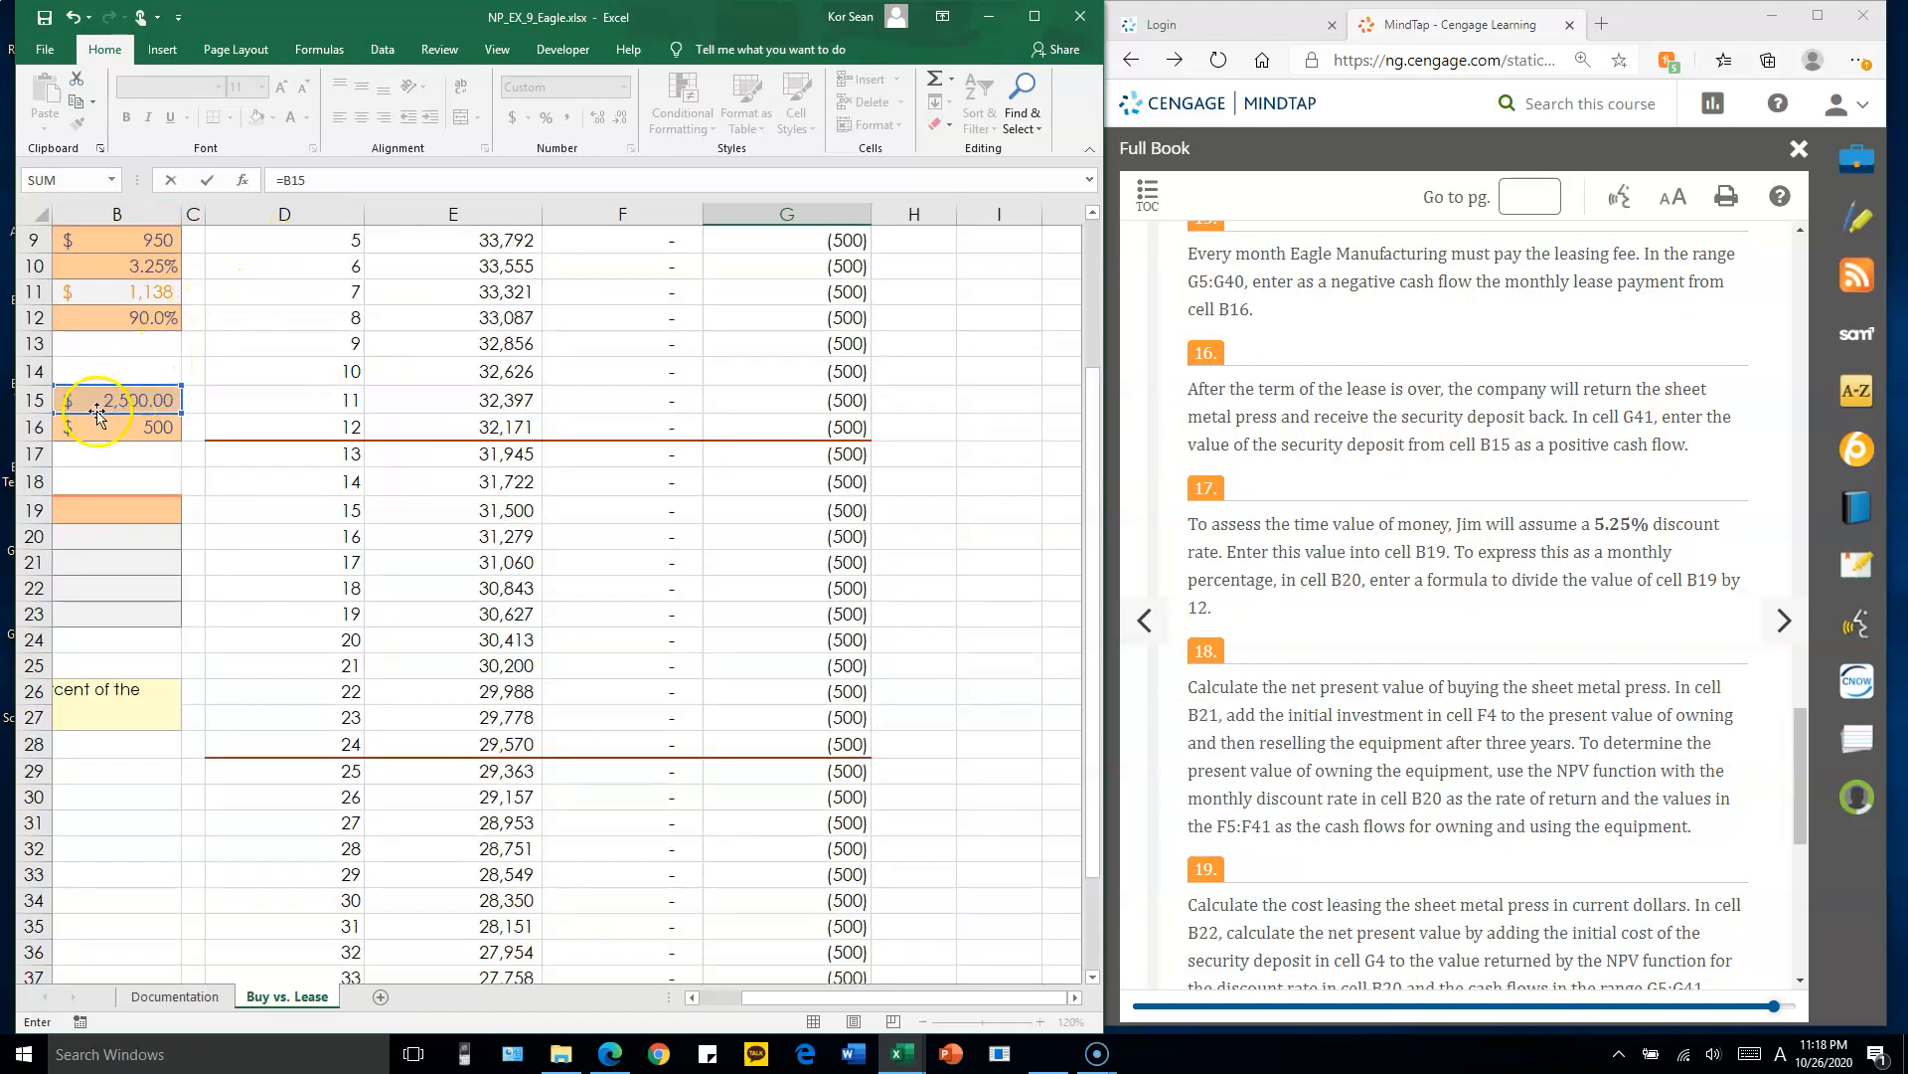
{"action": "scroll", "coordinate": [586, 522], "scroll_direction": "down", "scroll_amount": 3}
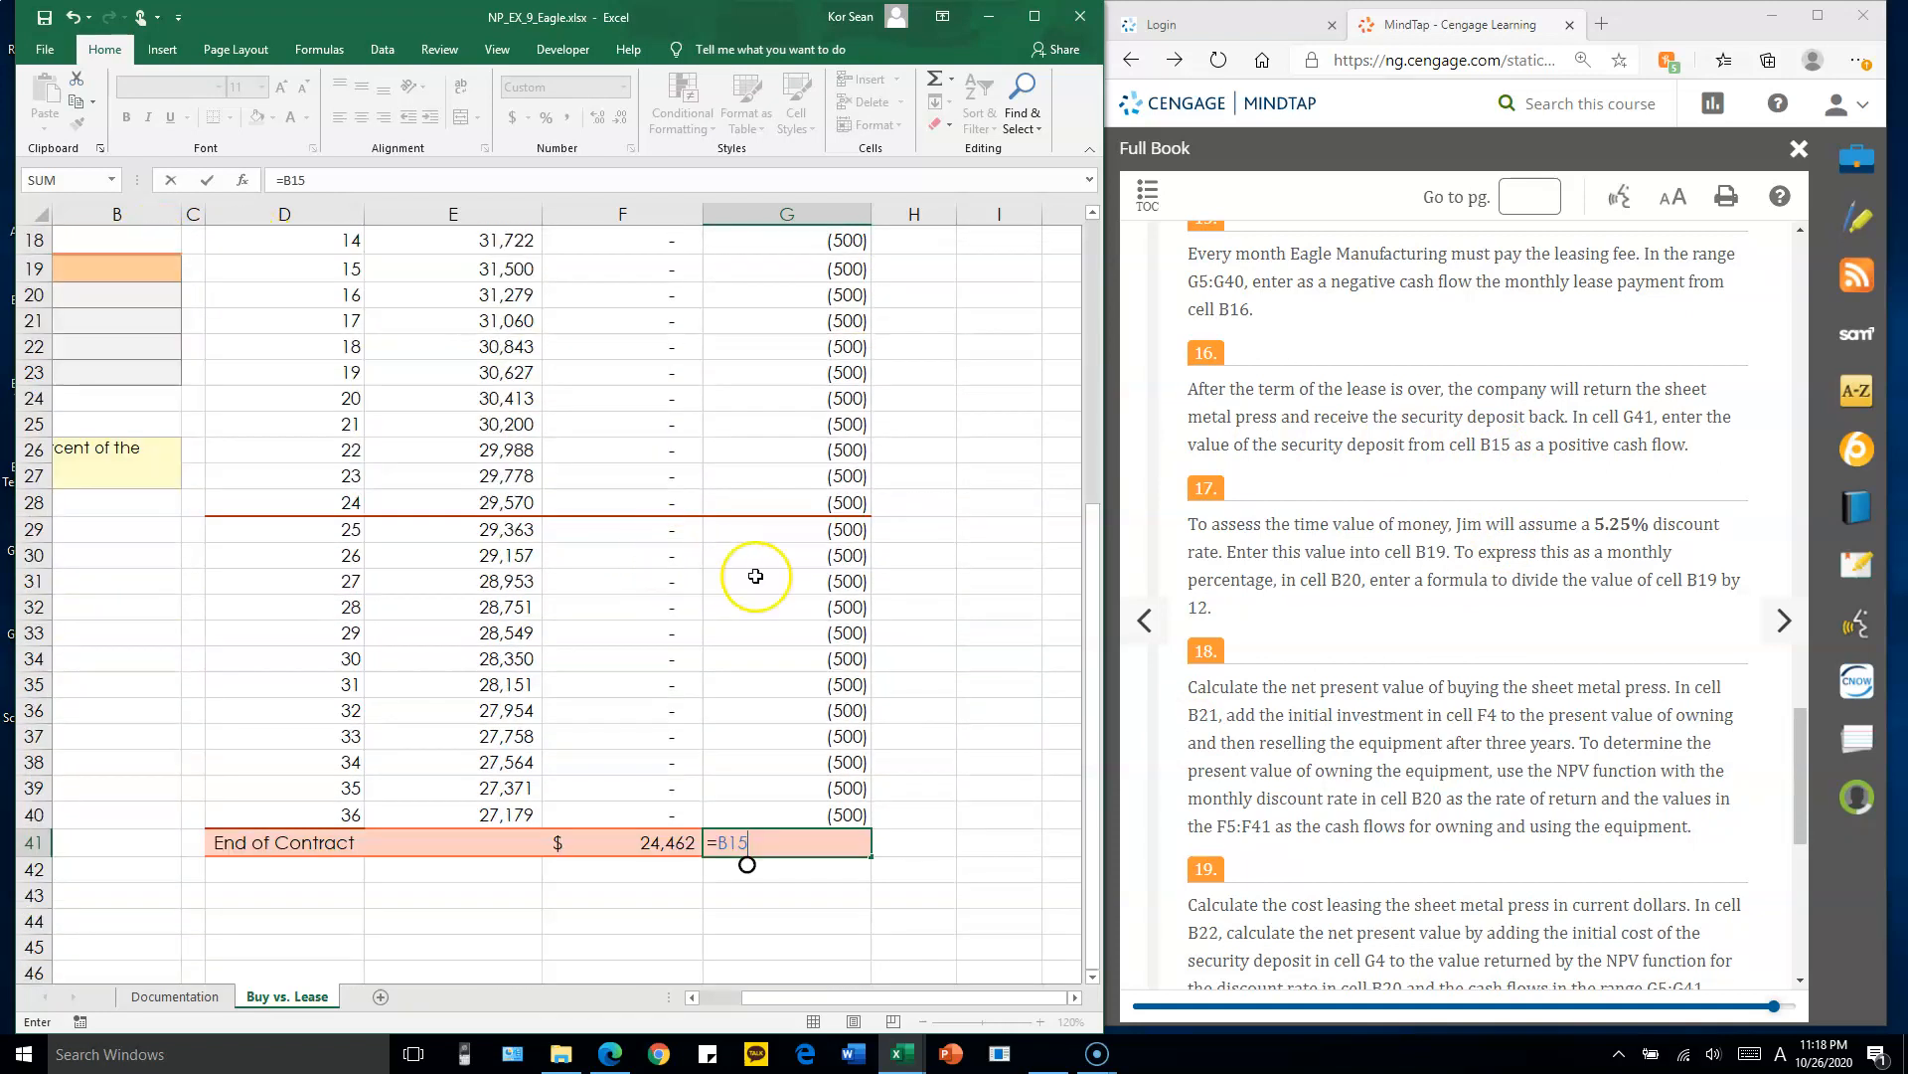
{"action": "key", "text": "Return"}
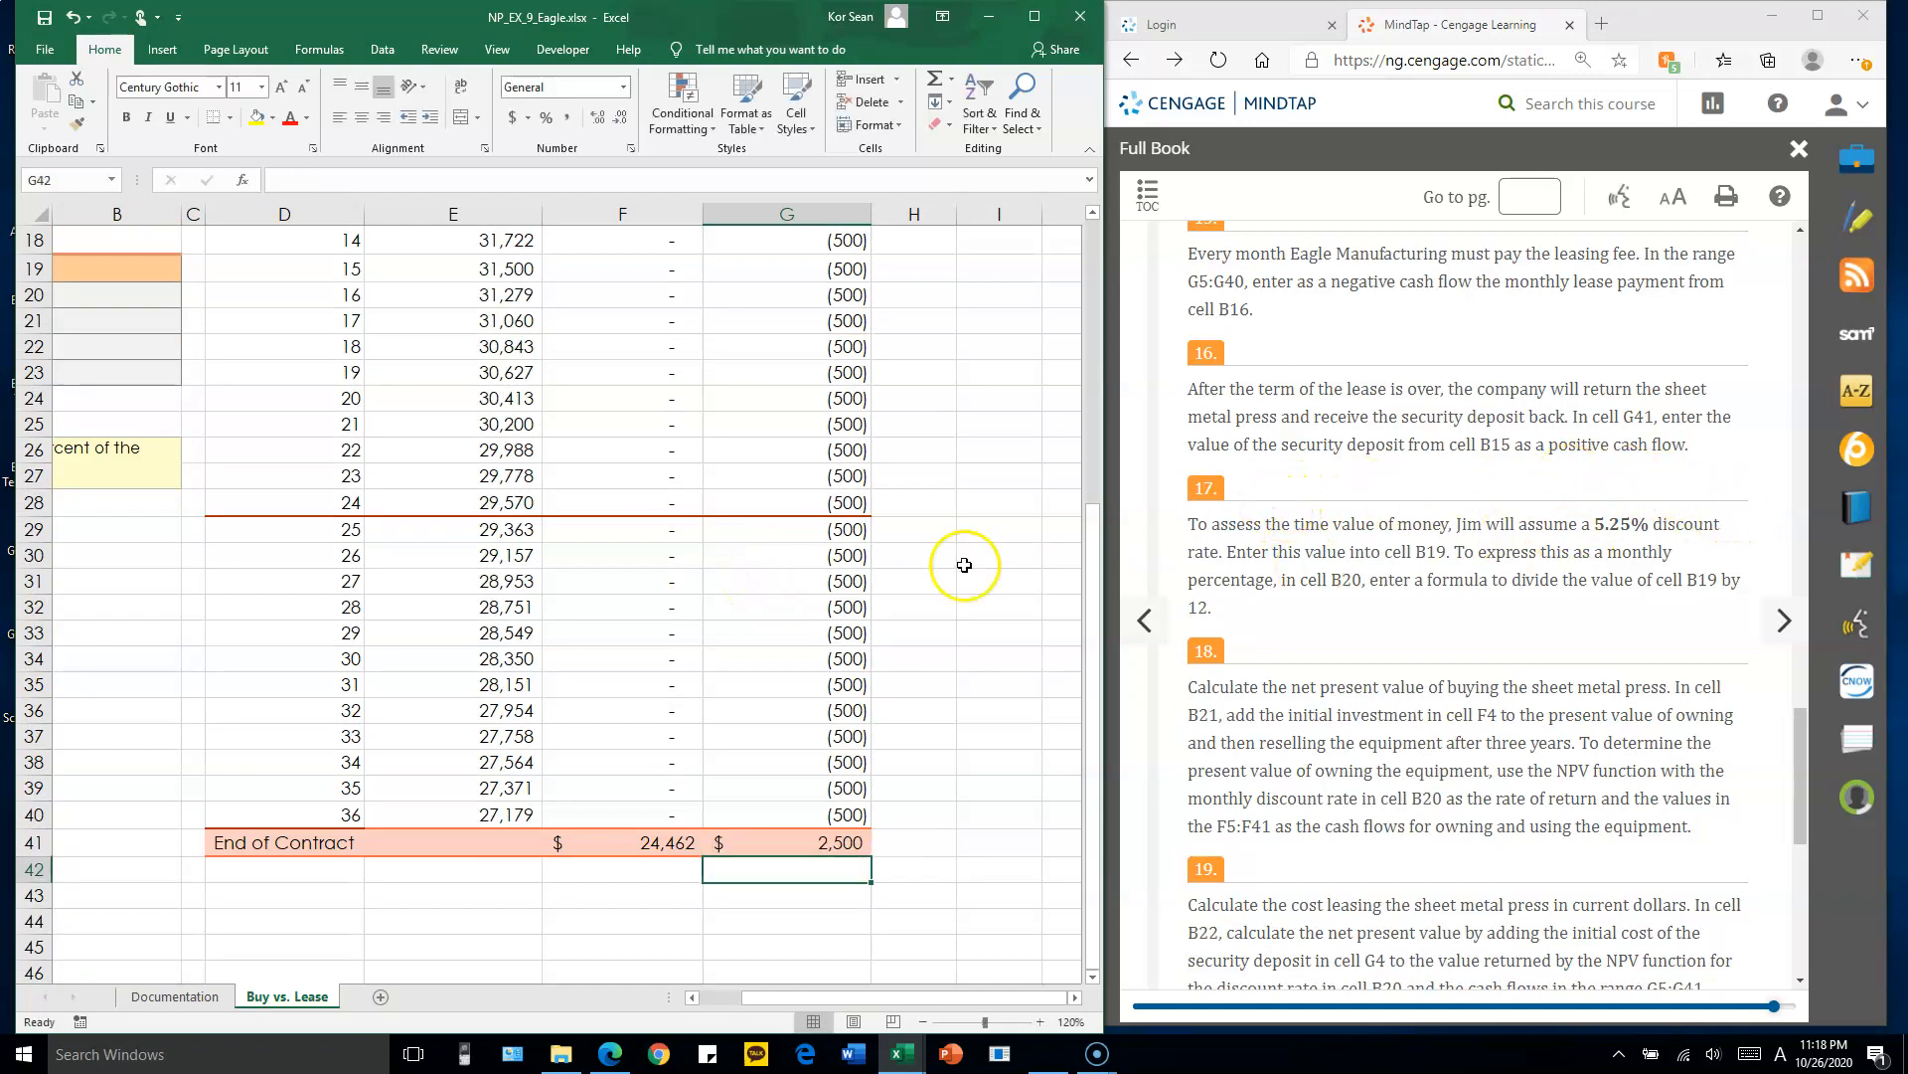
- Enter 5.25% in B19 as the annual discount rate
{"action": "left_click_drag", "start_coordinate": [756, 997], "coordinate": [724, 994]}
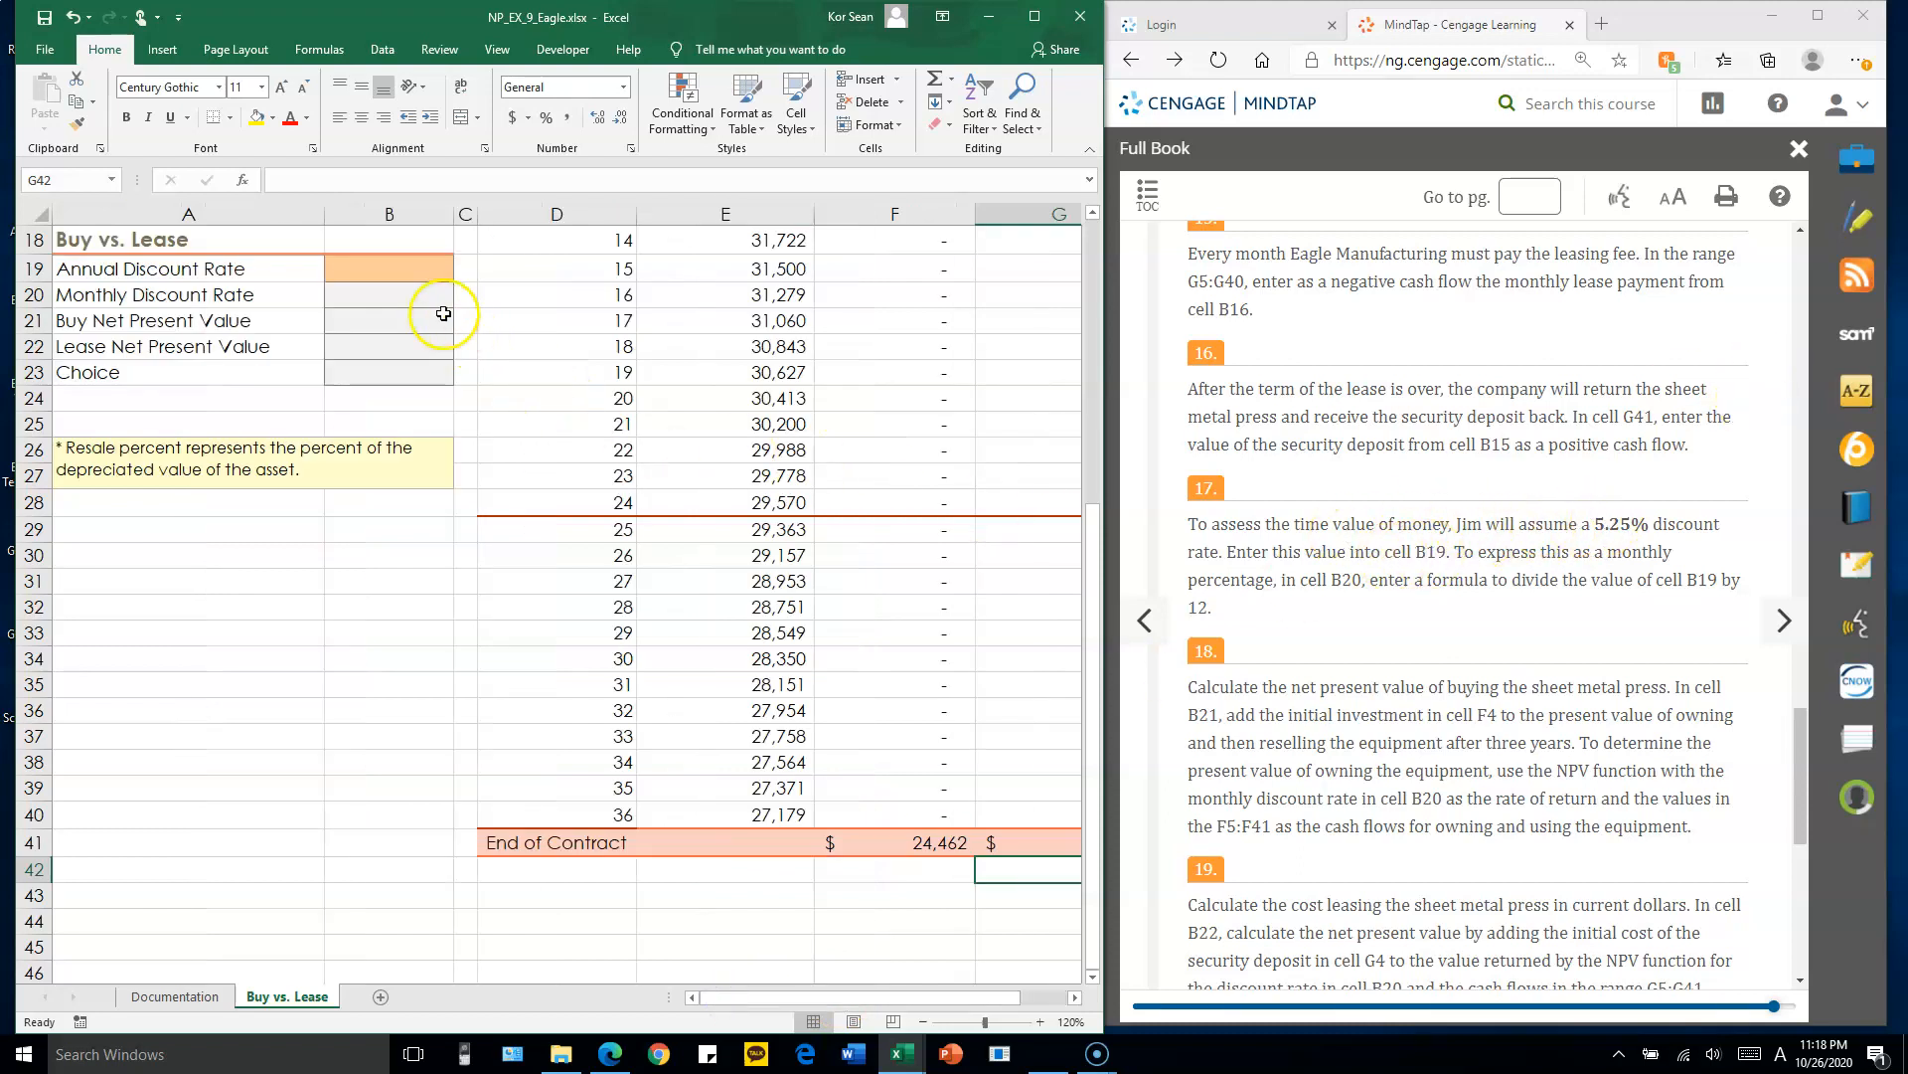
{"action": "left_click", "coordinate": [408, 271]}
{"action": "scroll", "coordinate": [447, 311], "scroll_direction": "up", "scroll_amount": 2}
{"action": "scroll", "coordinate": [447, 311], "scroll_direction": "up", "scroll_amount": 1}
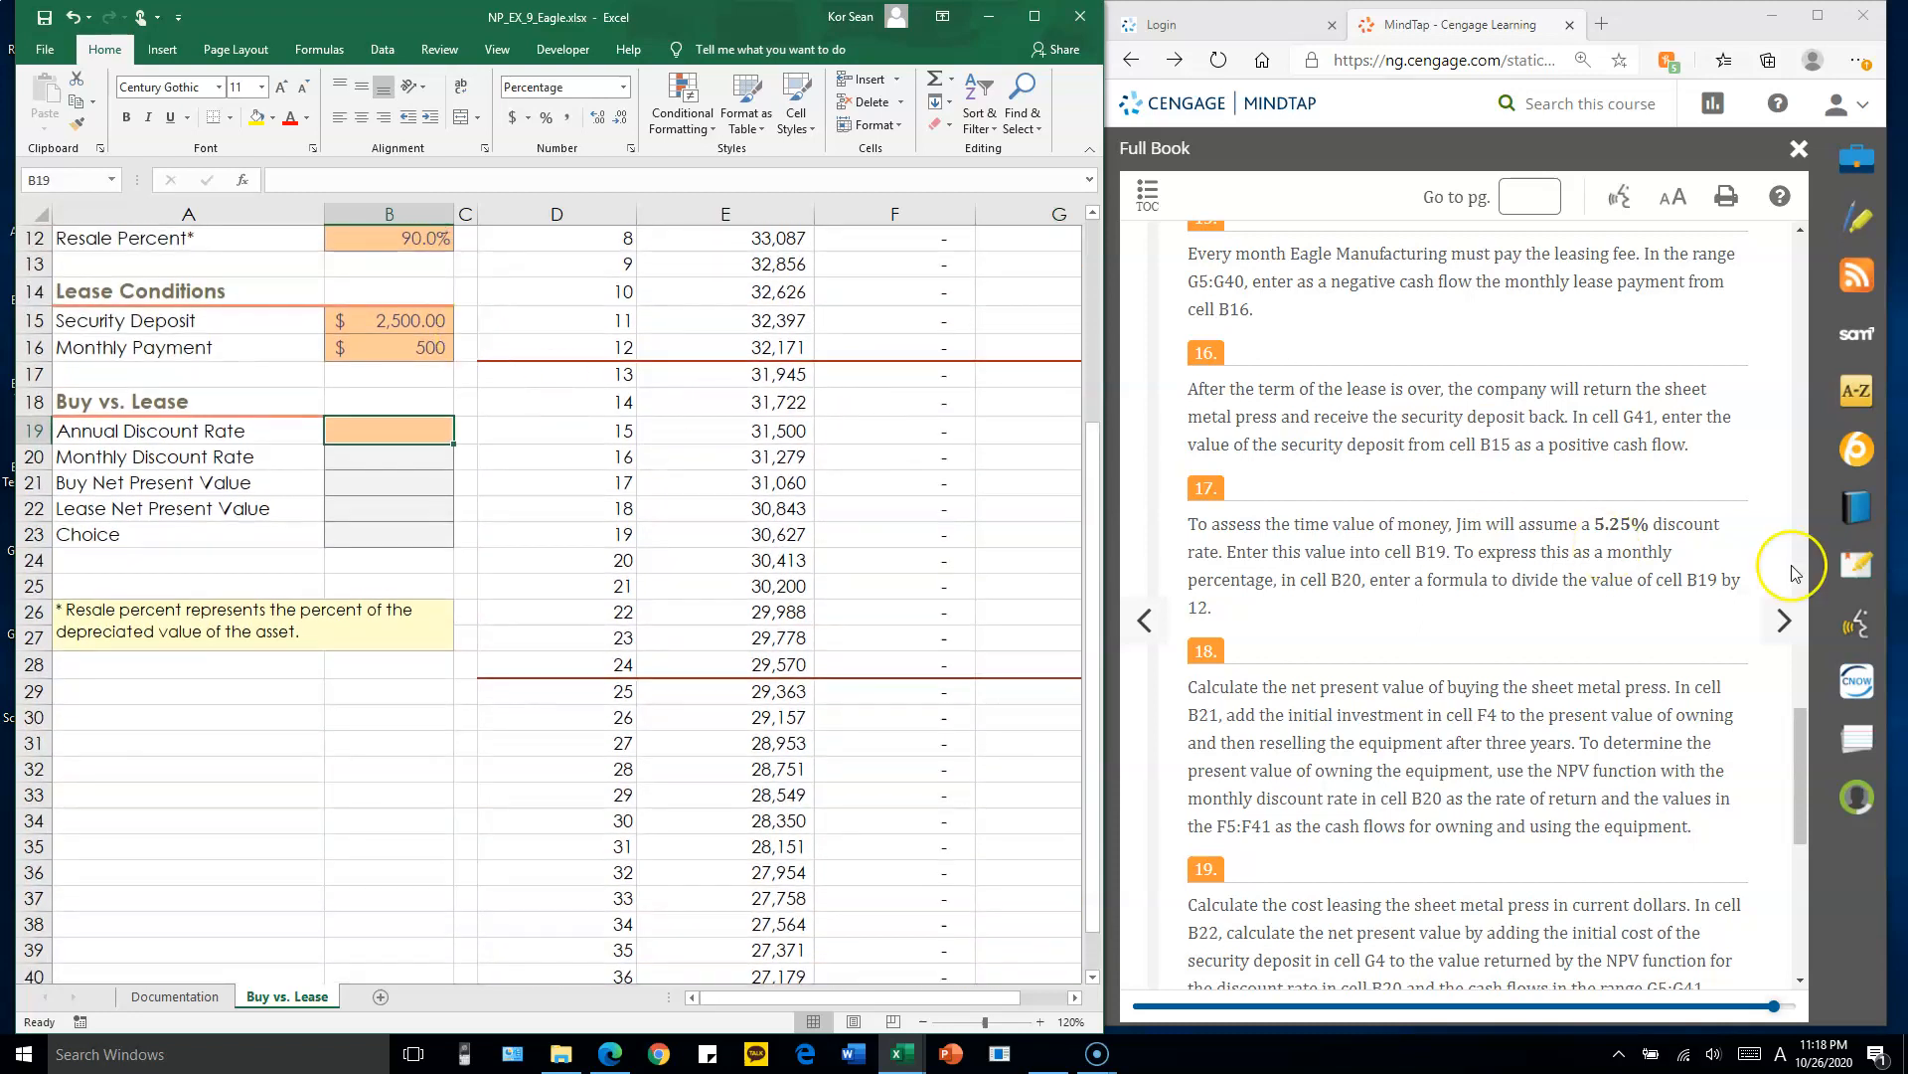
{"action": "type", "text": "5.25"}
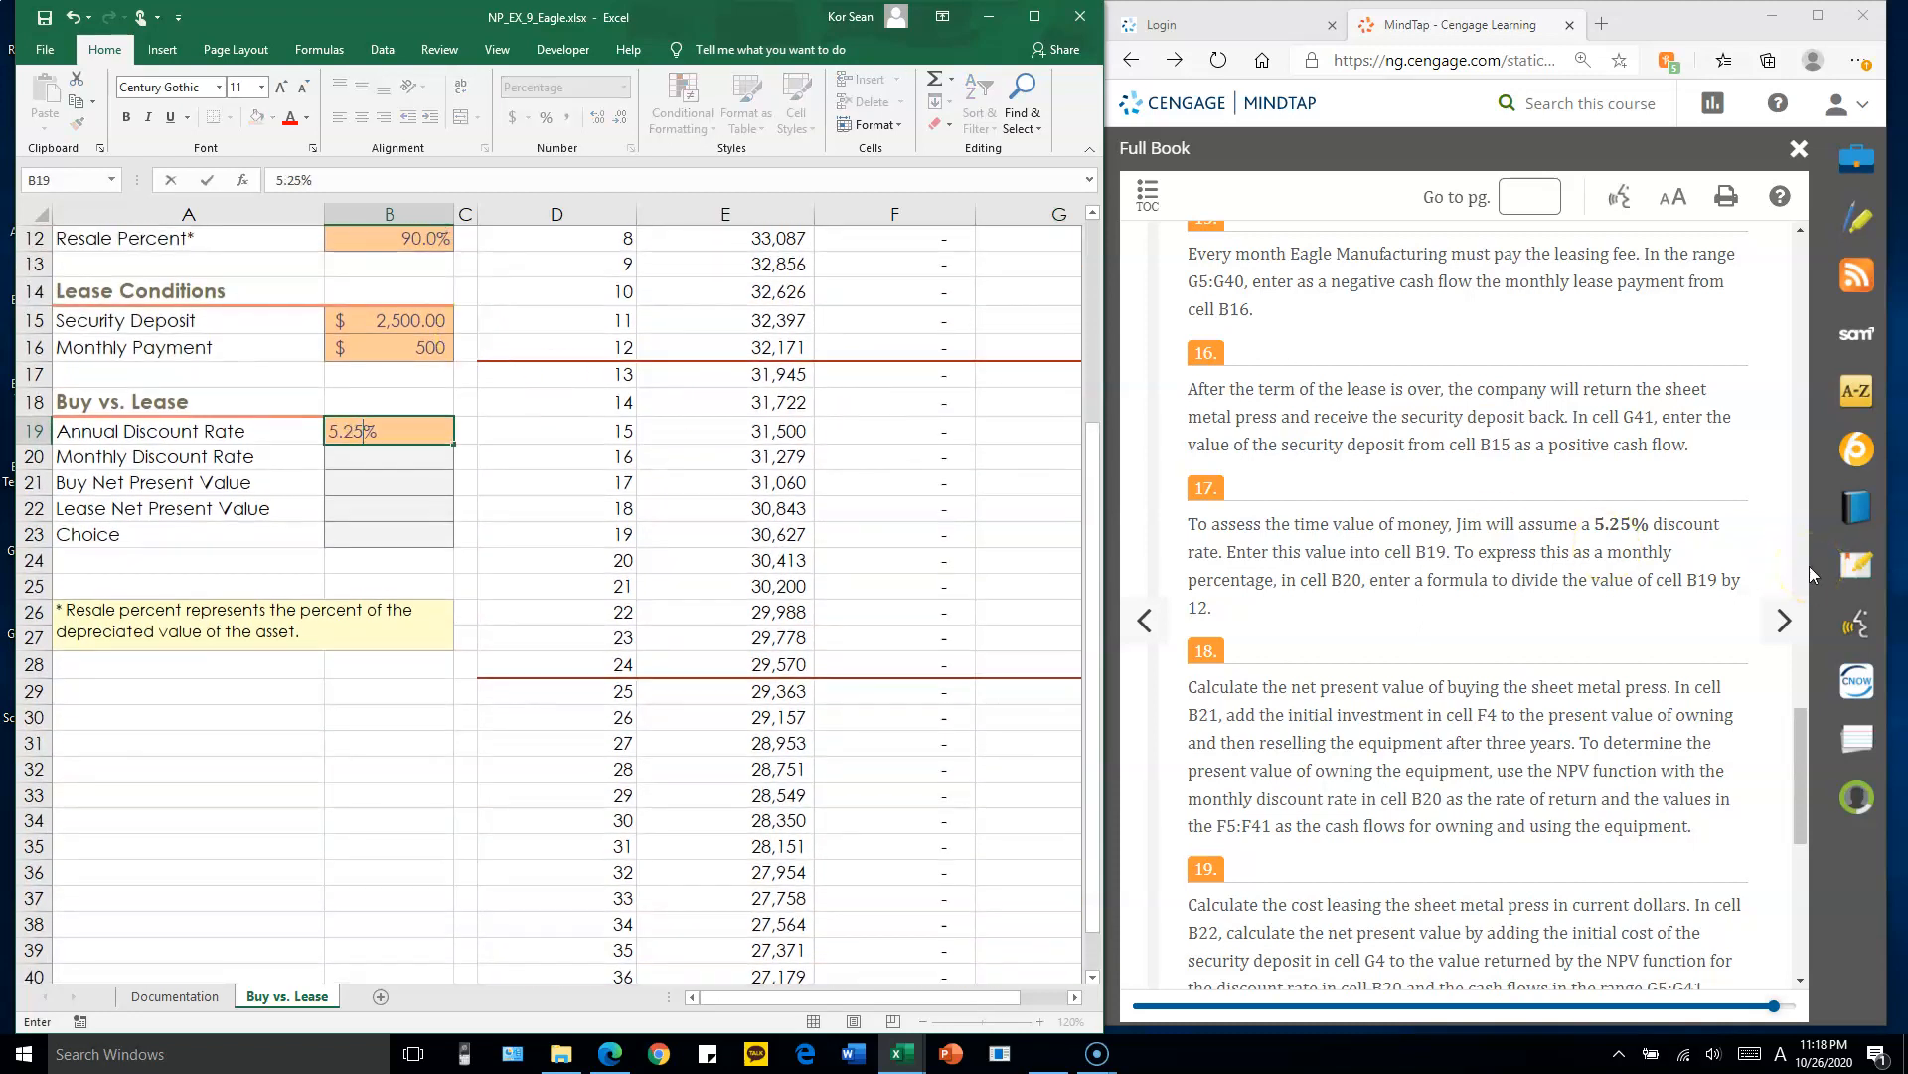
{"action": "key", "text": "Return"}
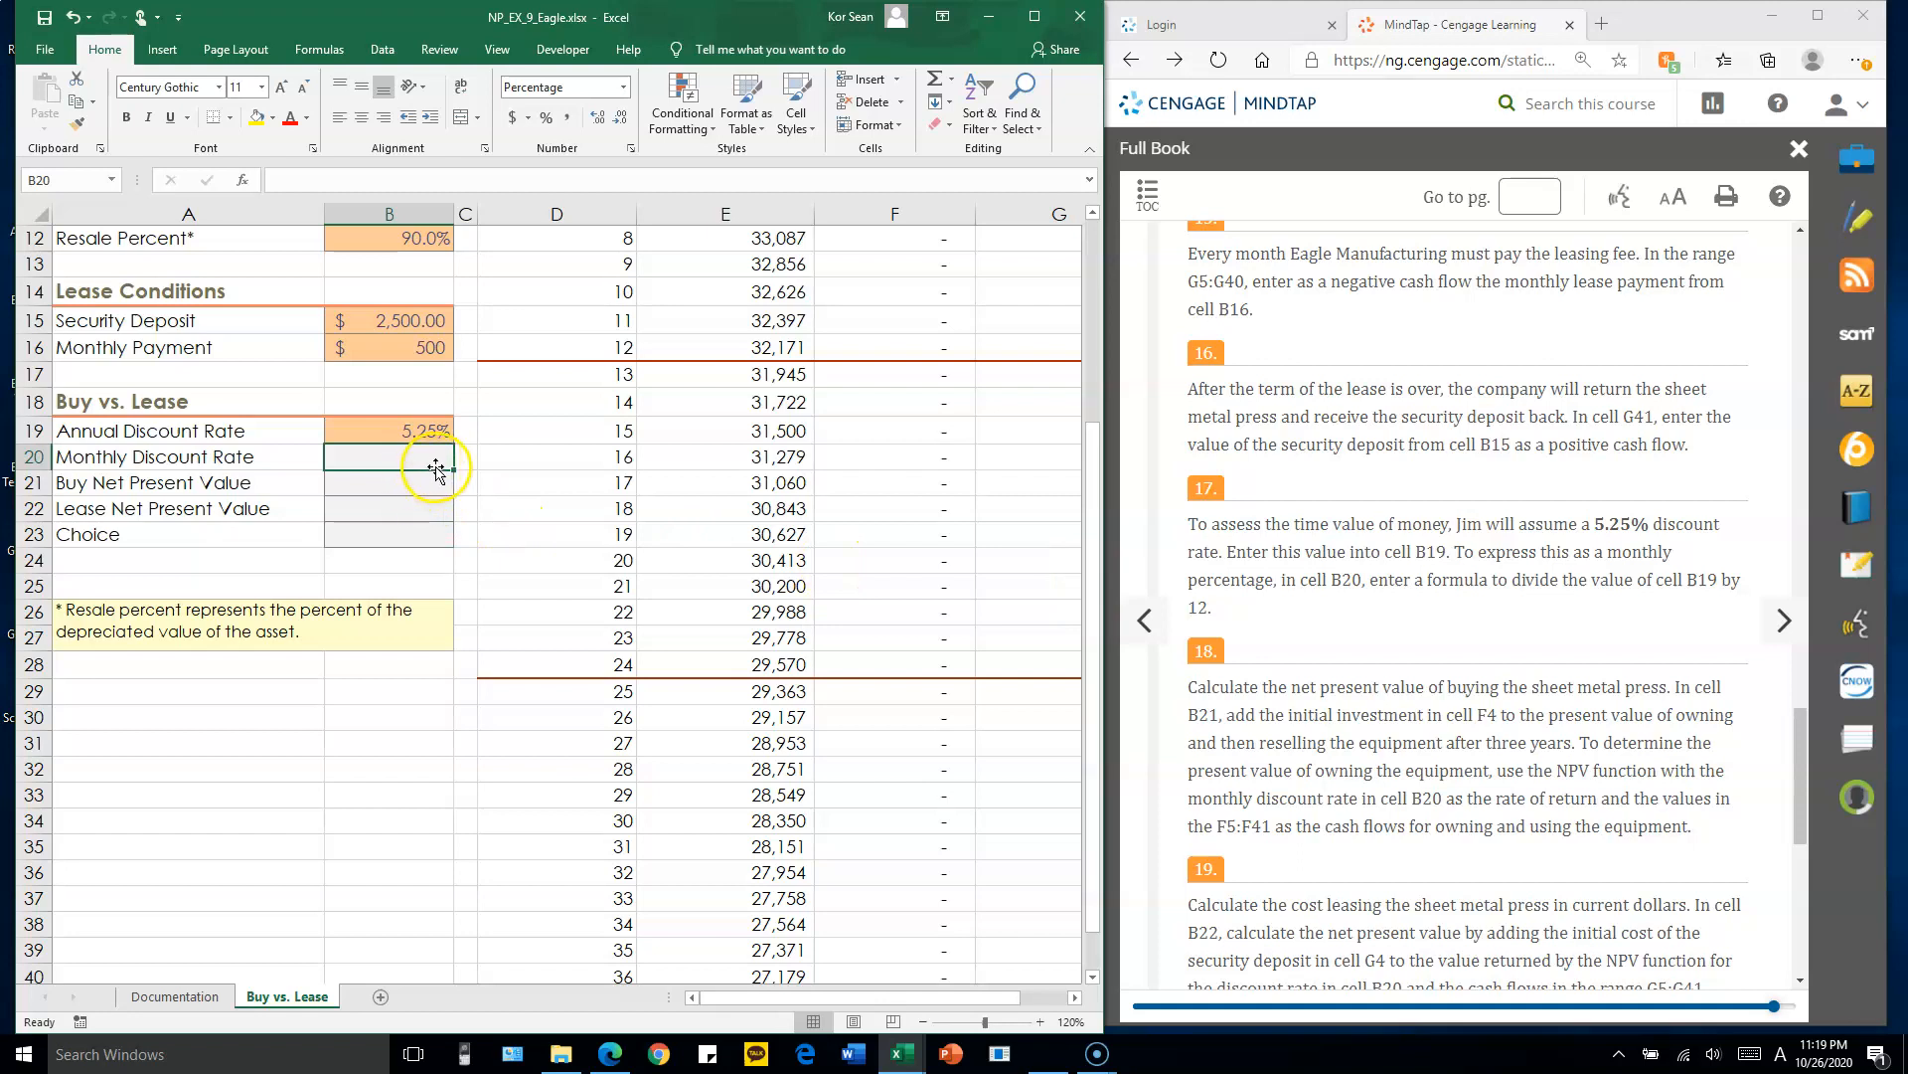
- Calculate the monthly discount rate in B20 with the formula =B19/12
{"action": "type", "text": "="}
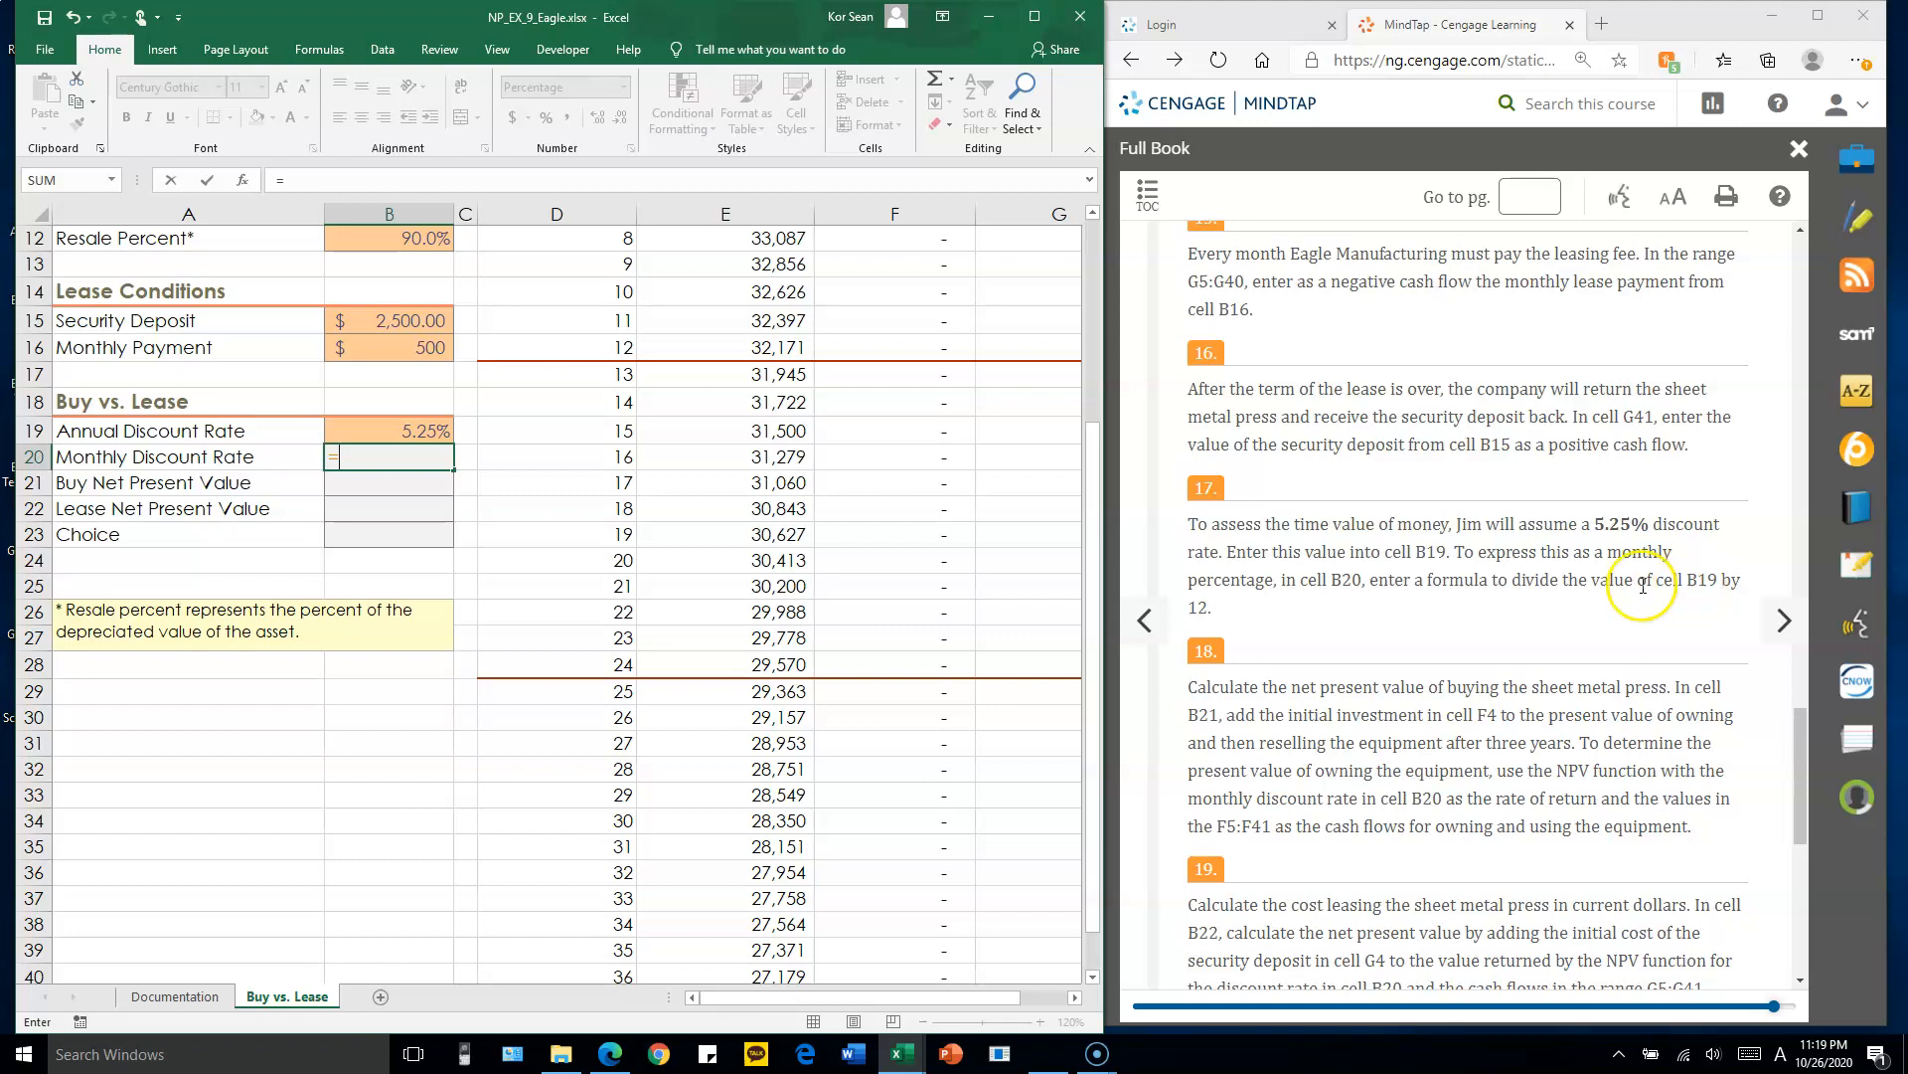
{"action": "type", "text": "B19/12"}
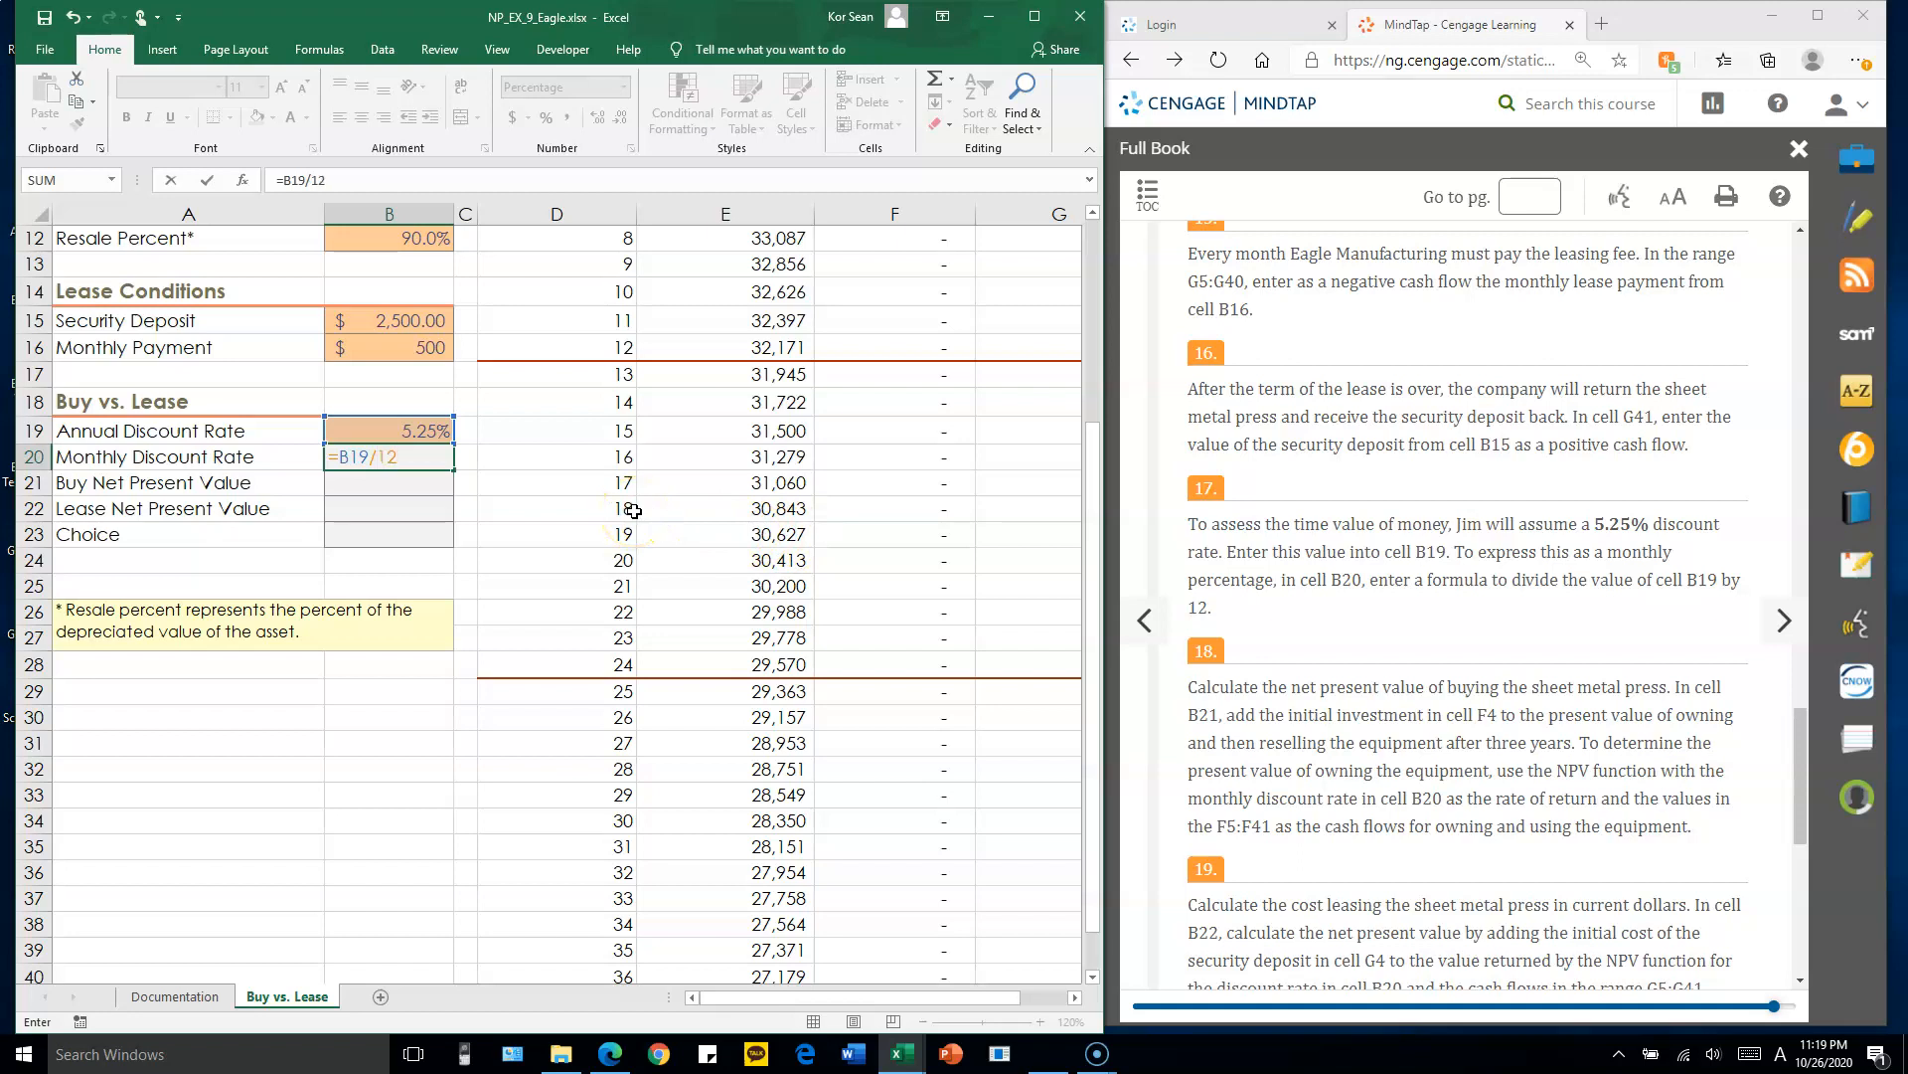
{"action": "key", "text": "Return"}
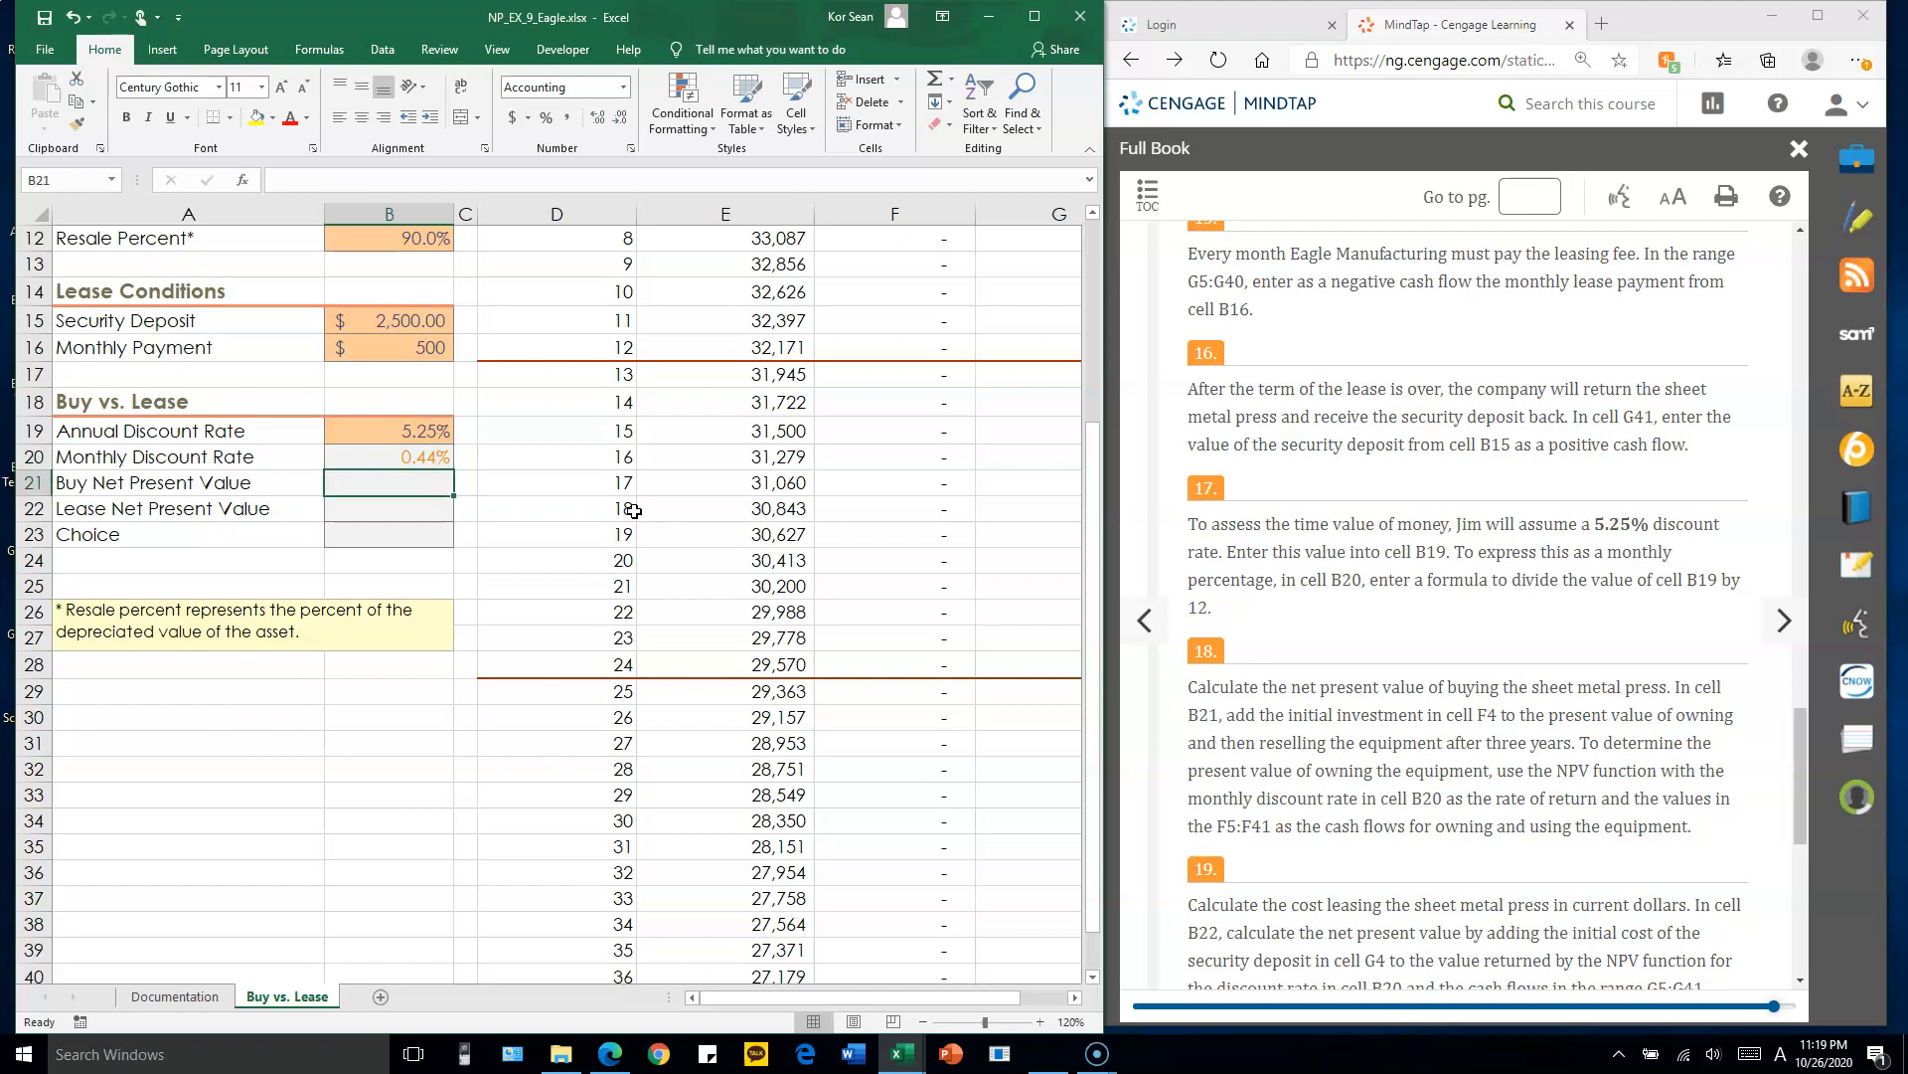
- Following instruction 18, calculate the buy net present value in B21 with the formula =F4+NPV(B20,F5:F41)
{"action": "left_click", "coordinate": [1411, 584]}
{"action": "scroll", "coordinate": [1411, 584], "scroll_direction": "down", "scroll_amount": 2}
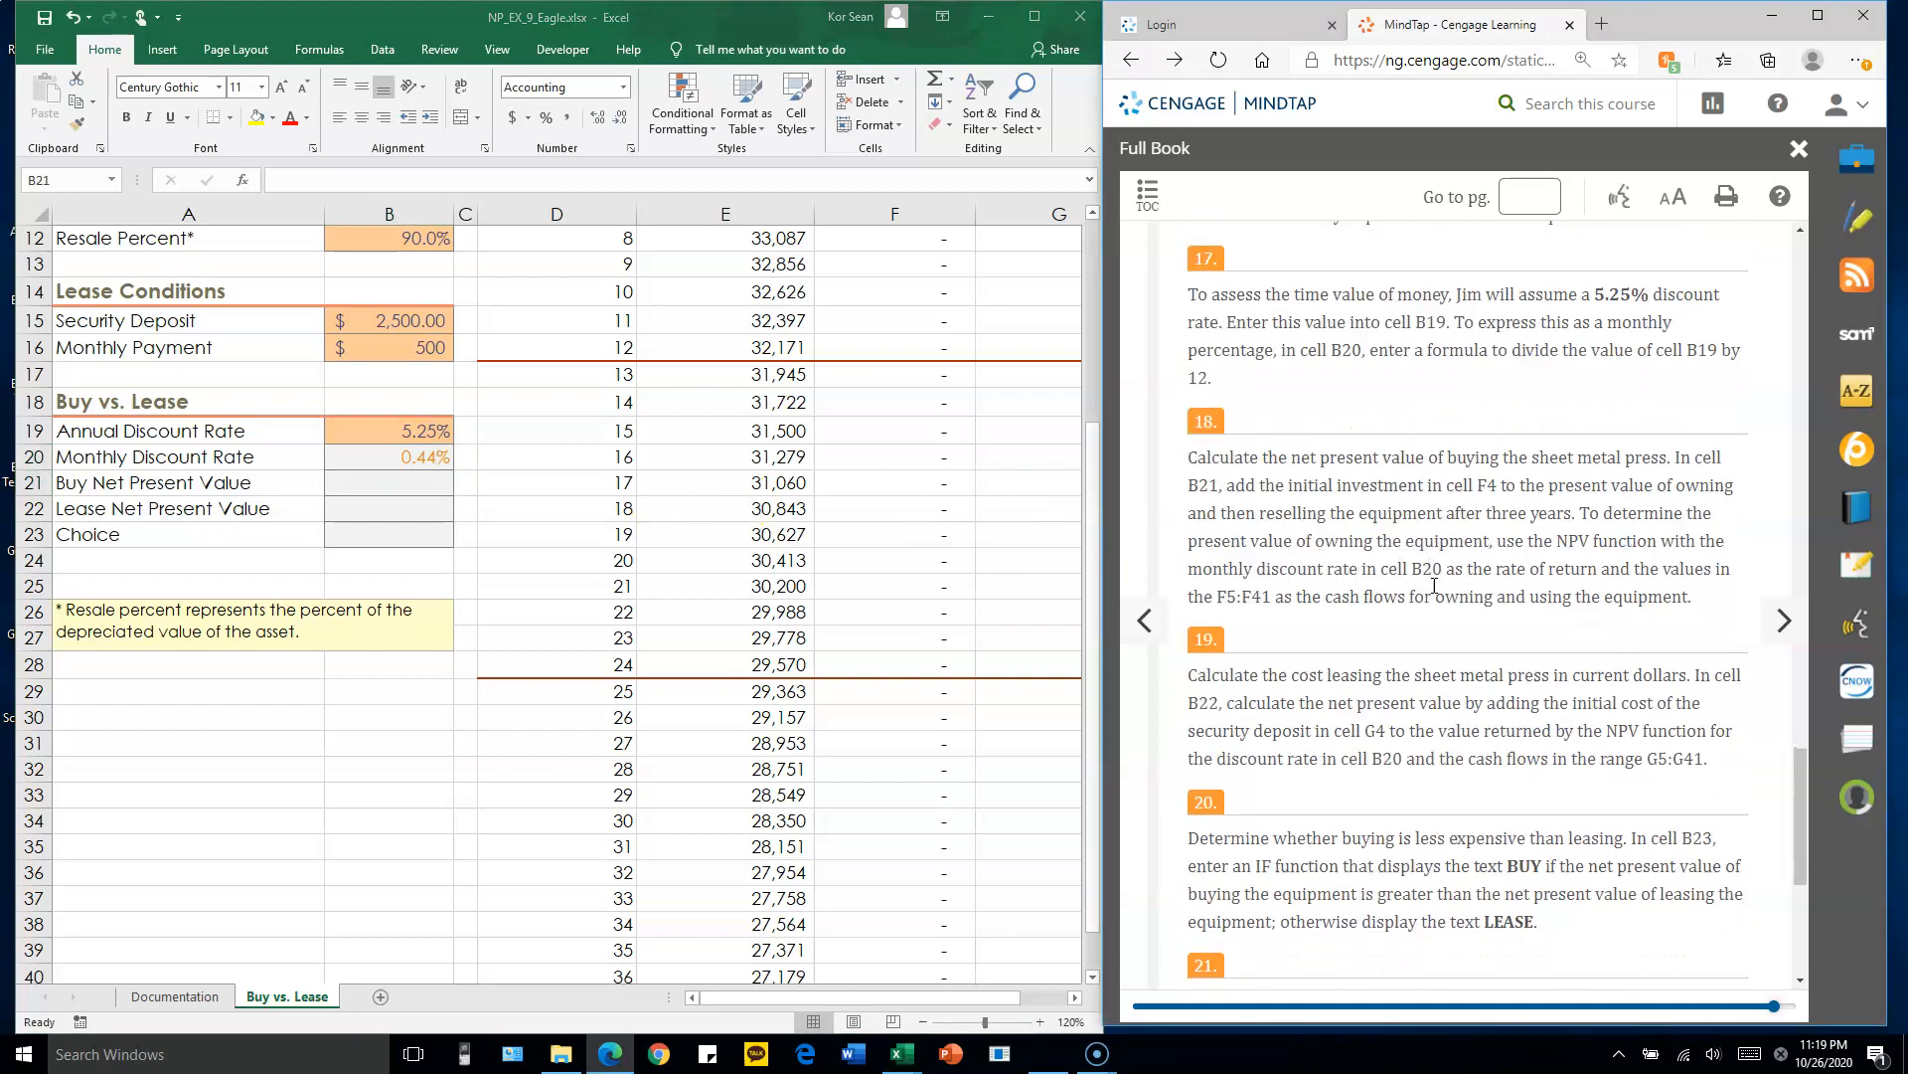
{"action": "scroll", "coordinate": [1411, 584], "scroll_direction": "down", "scroll_amount": 1}
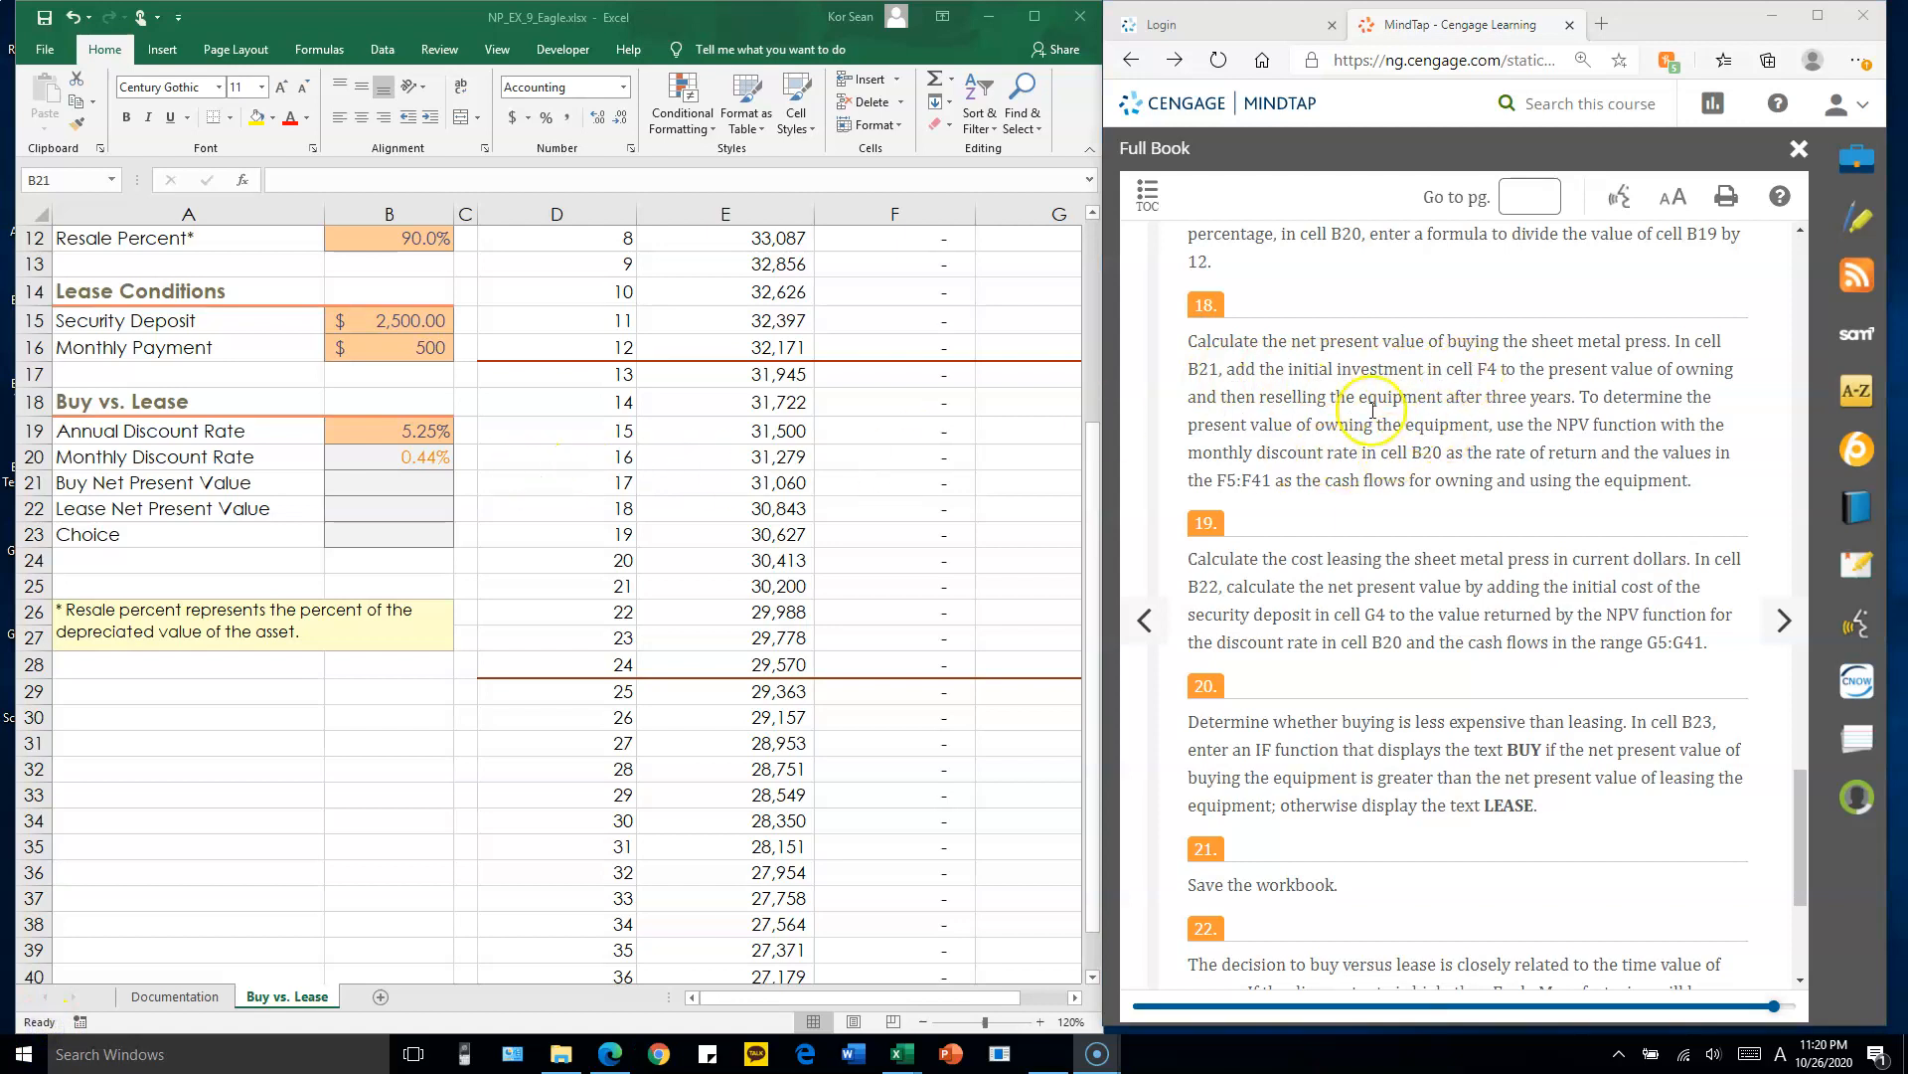
{"action": "left_click", "coordinate": [390, 485]}
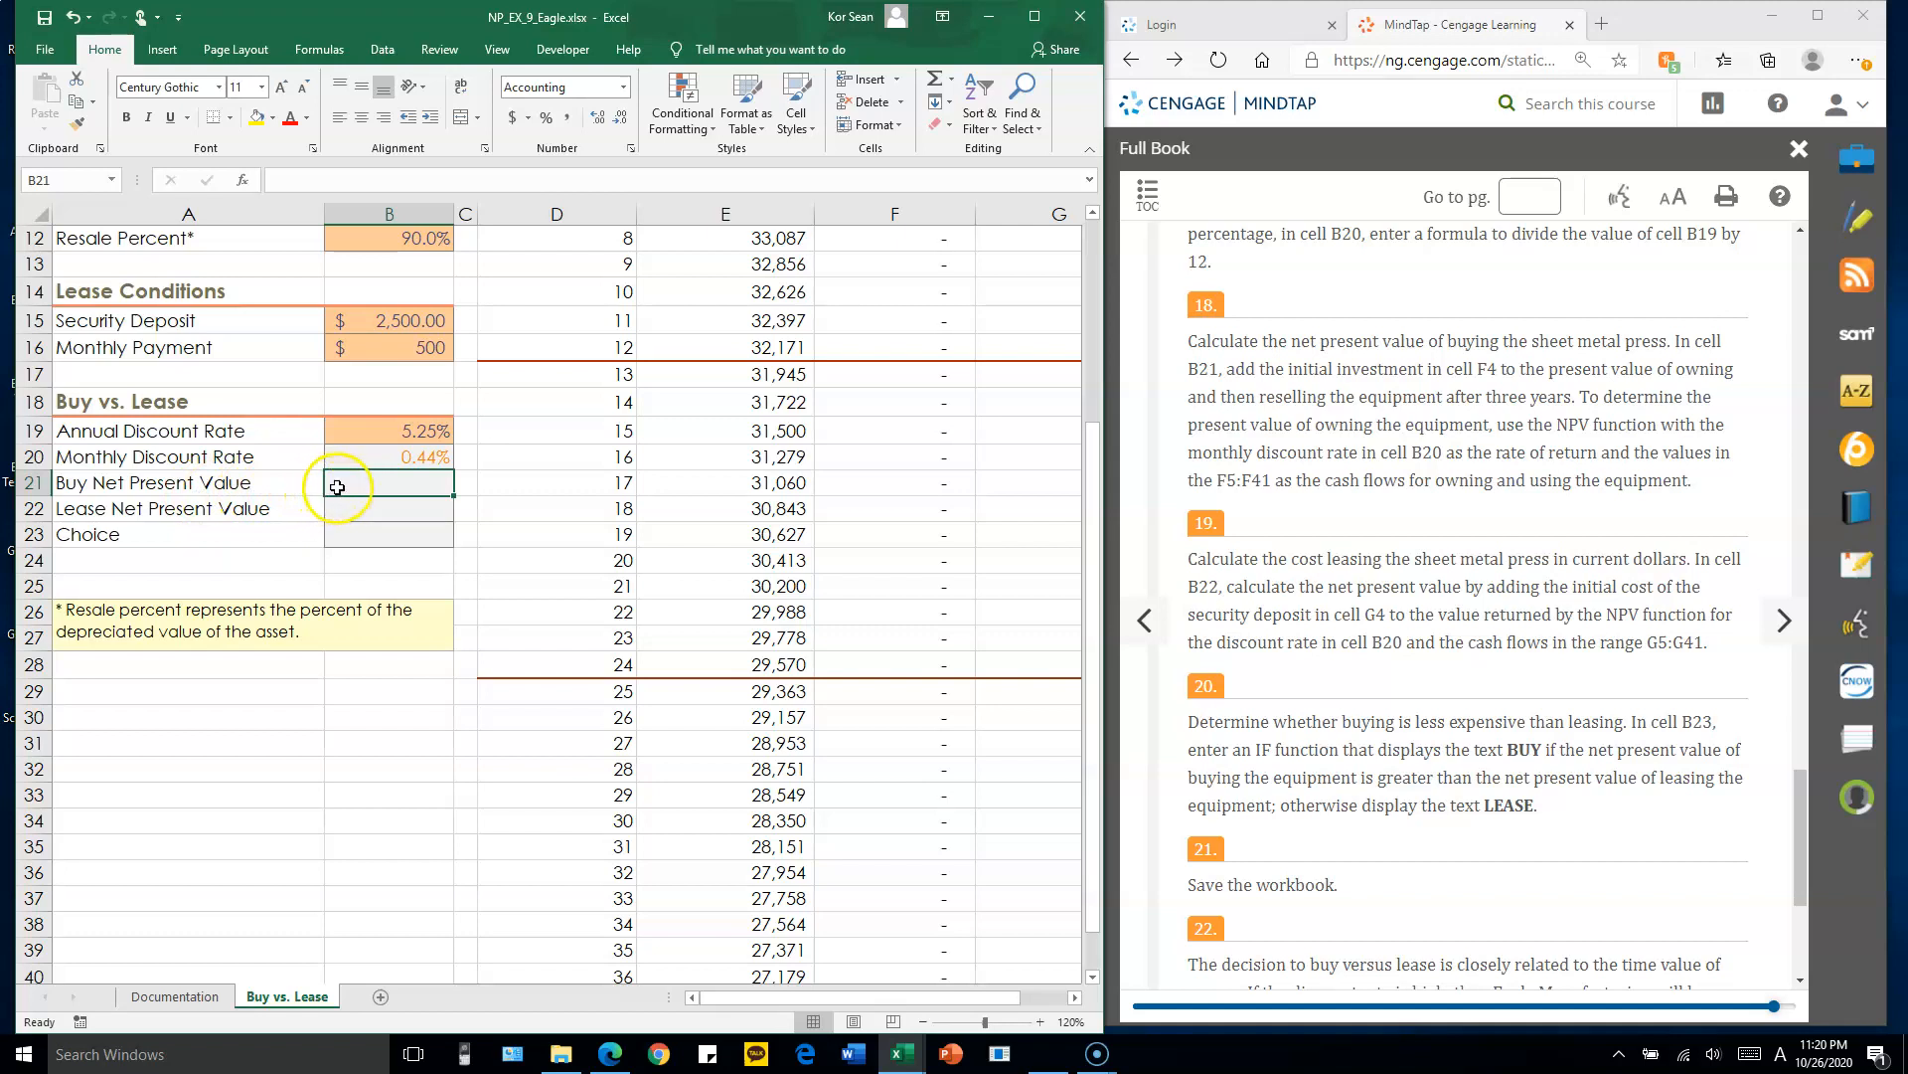
{"action": "type", "text": "="}
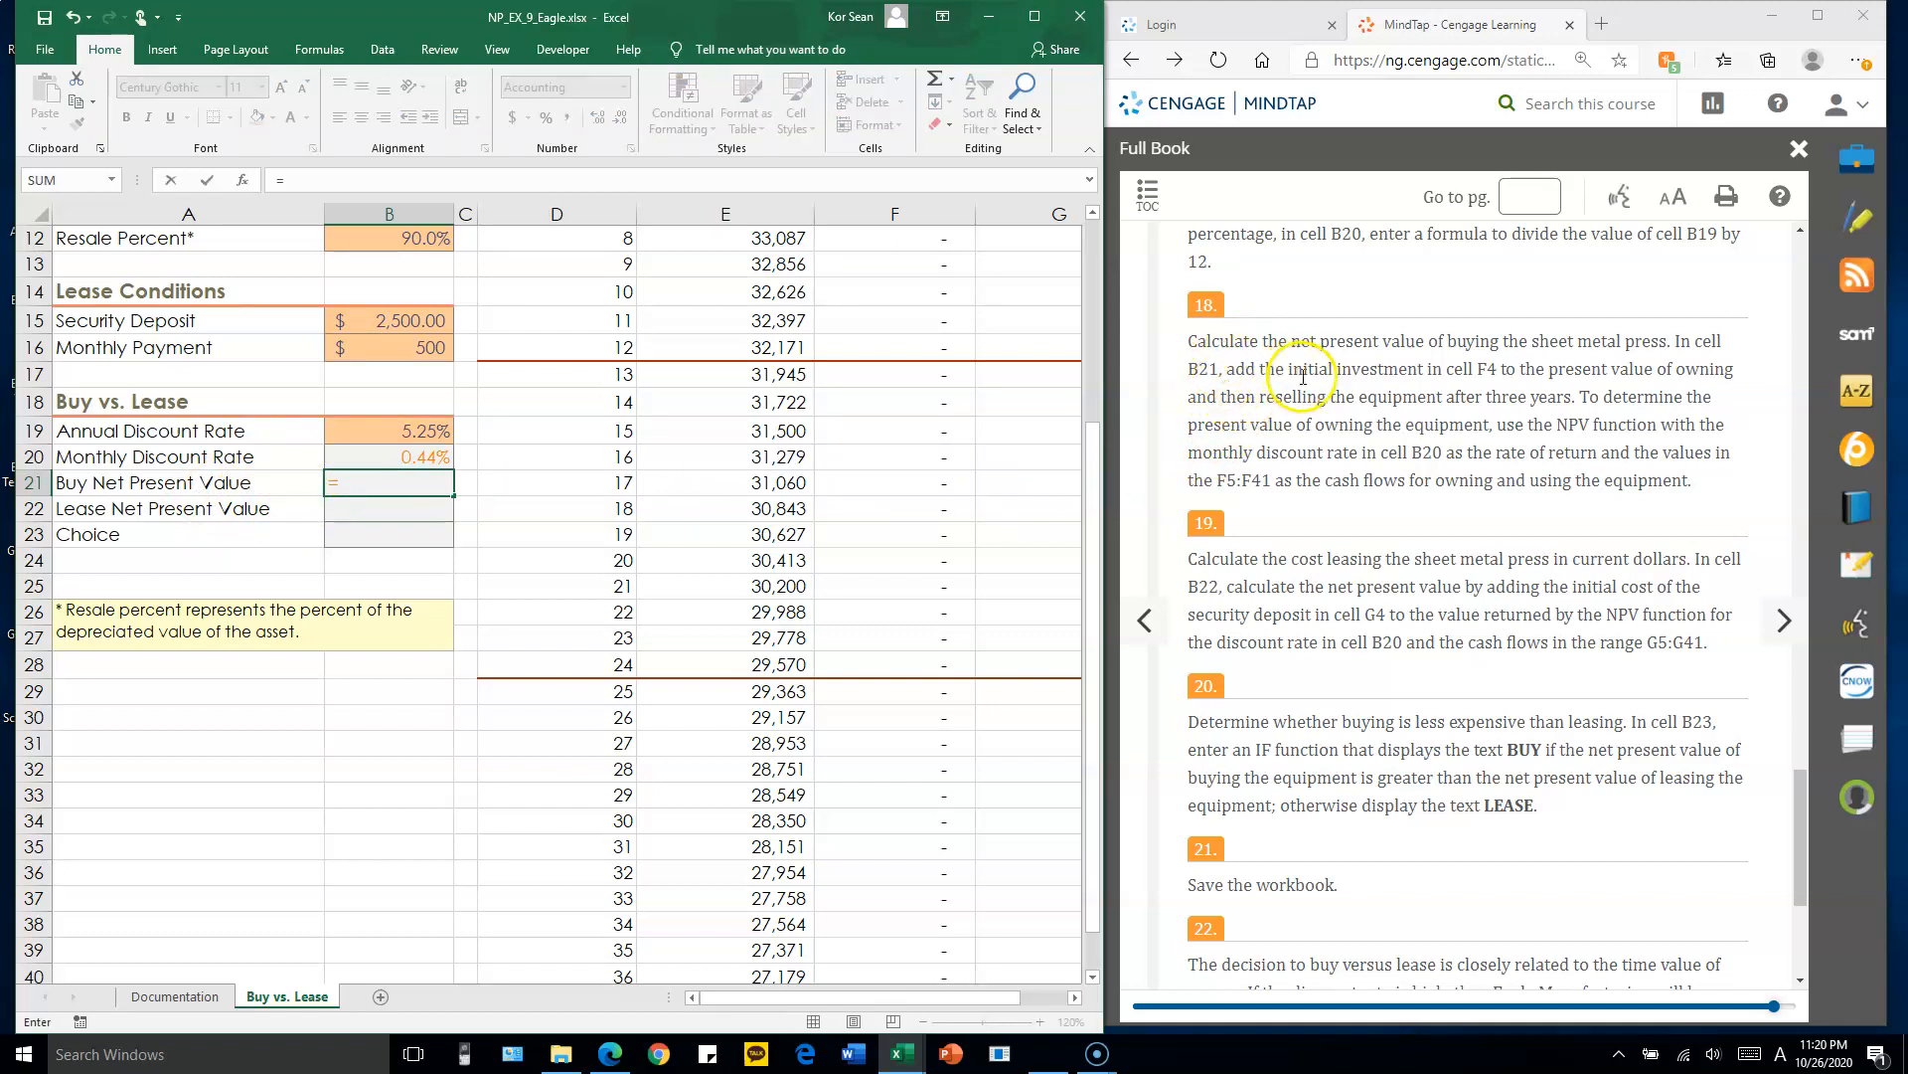
{"action": "type", "text": "F4+"}
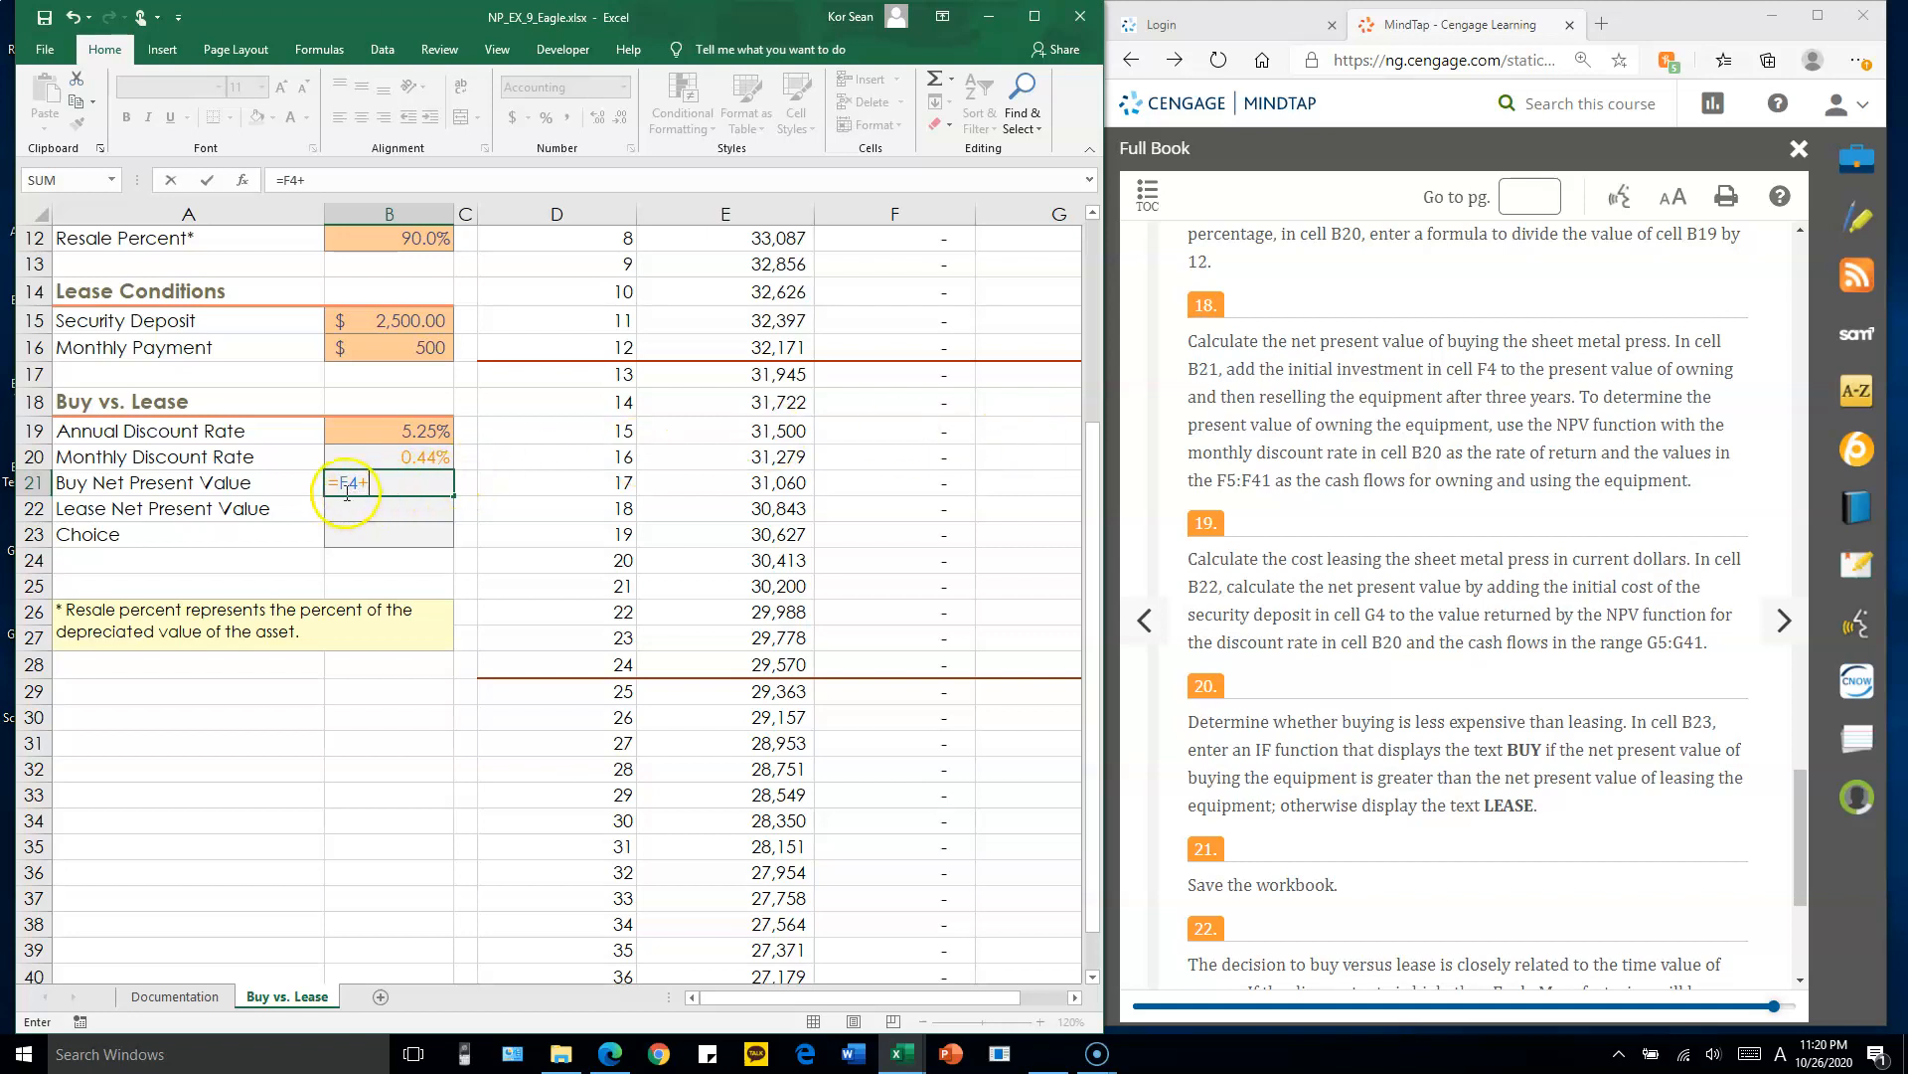
{"action": "scroll", "coordinate": [469, 454], "scroll_direction": "up", "scroll_amount": 4}
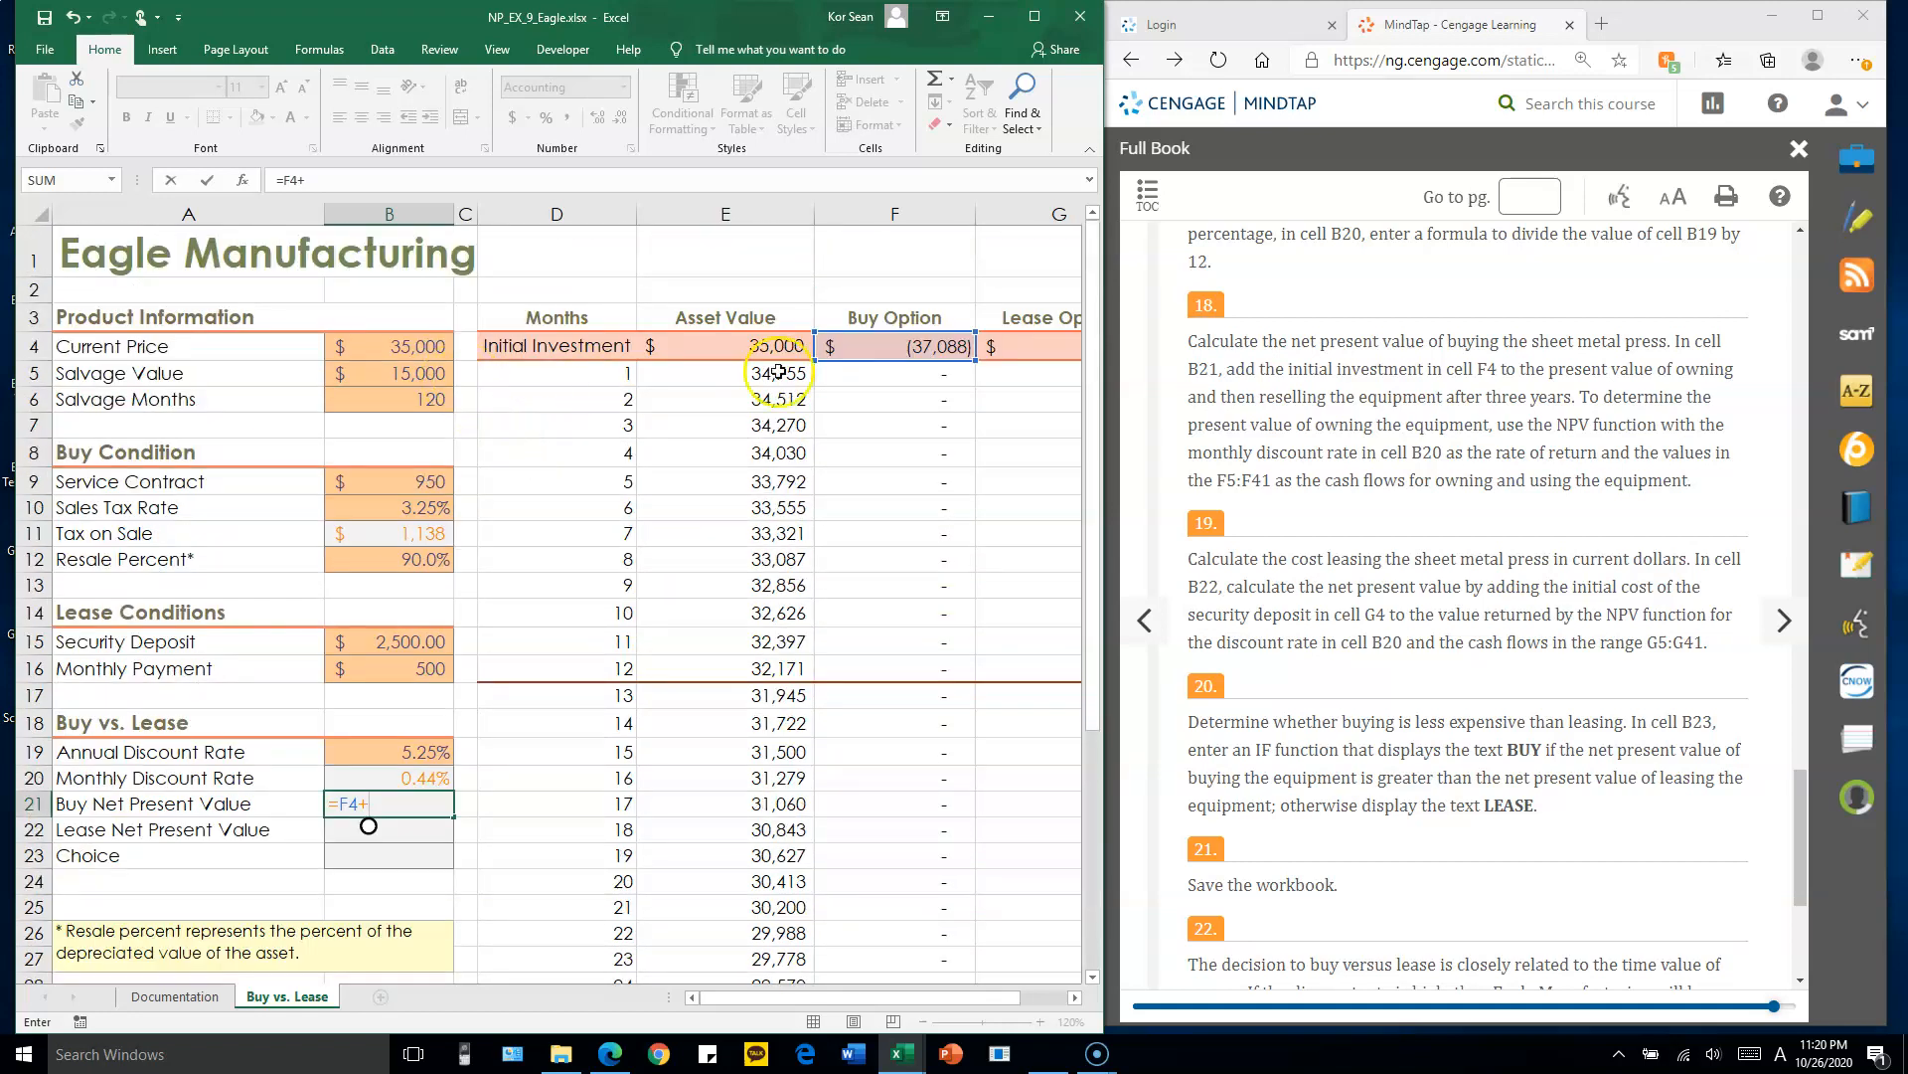
{"action": "scroll", "coordinate": [945, 521], "scroll_direction": "down", "scroll_amount": 1}
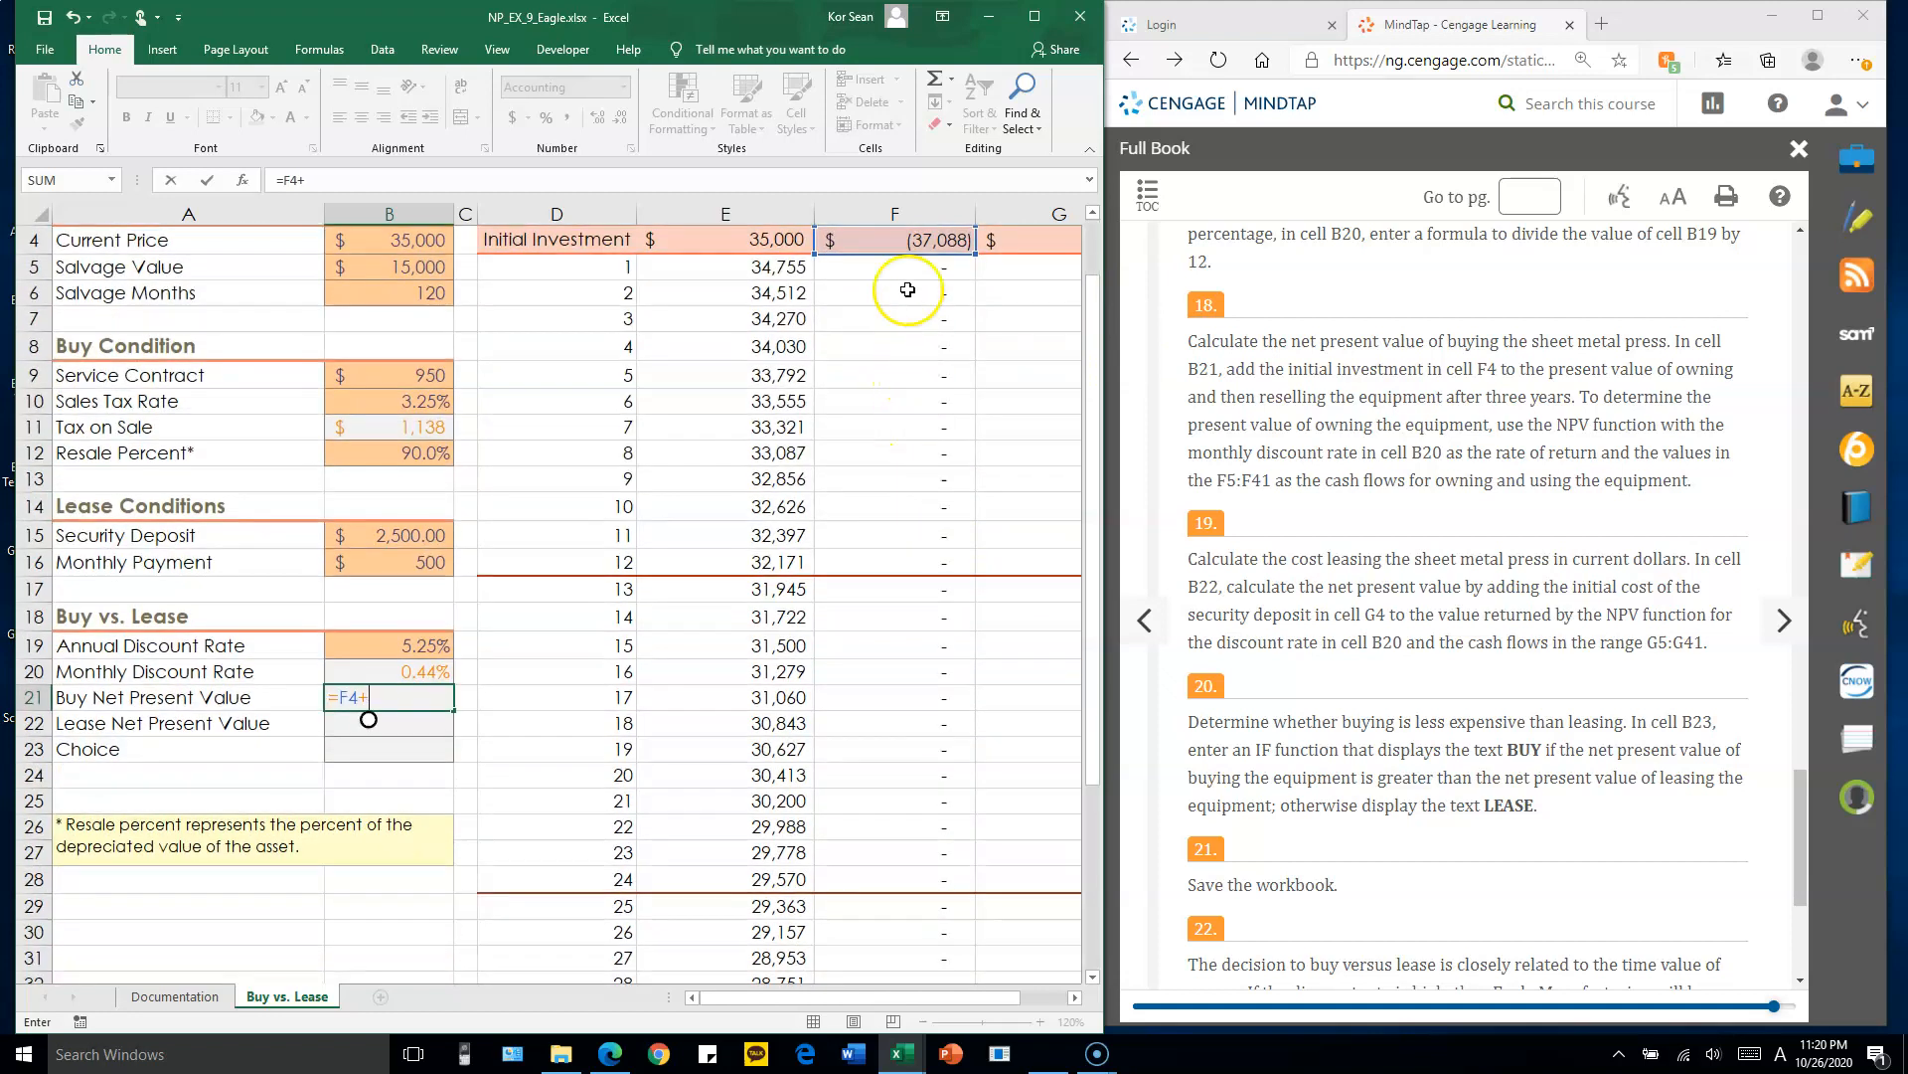
{"action": "scroll", "coordinate": [958, 255], "scroll_direction": "up", "scroll_amount": 1}
{"action": "scroll", "coordinate": [448, 686], "scroll_direction": "down", "scroll_amount": 2}
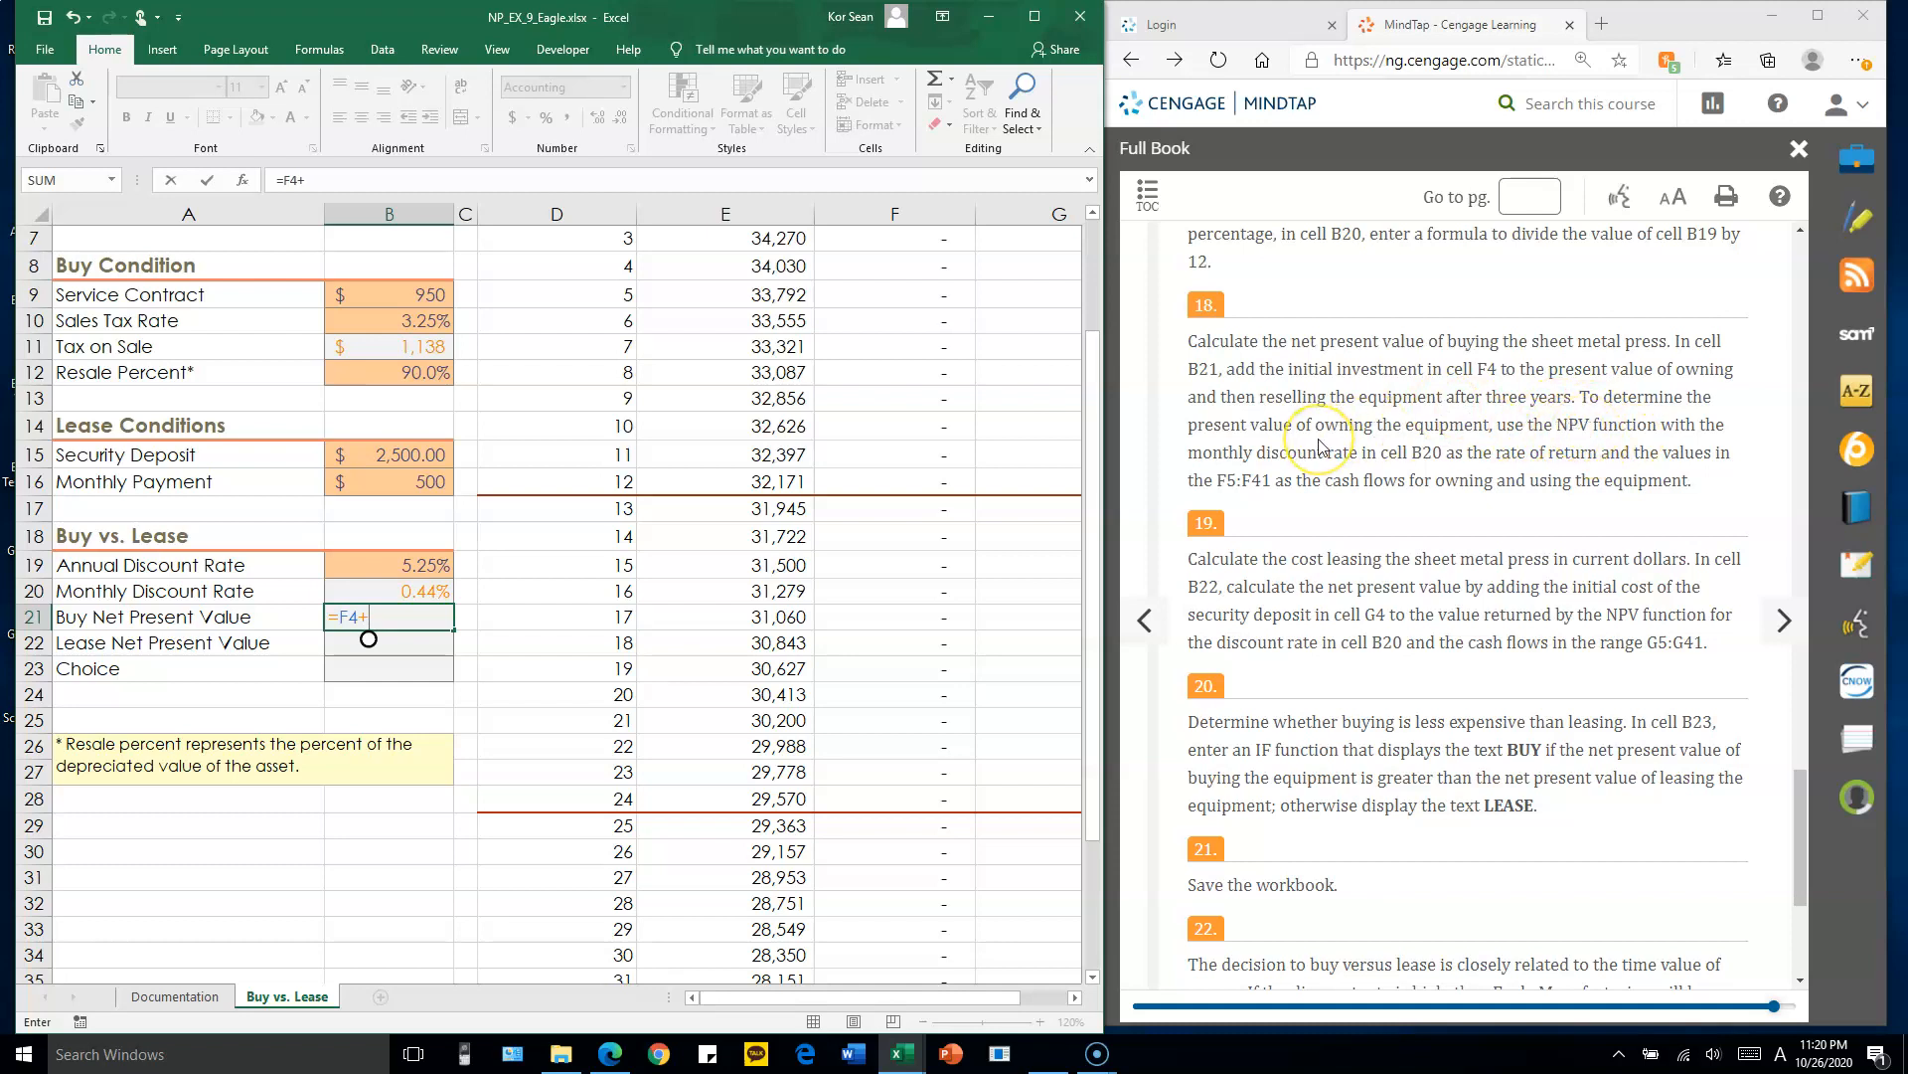
{"action": "type", "text": "NPV("}
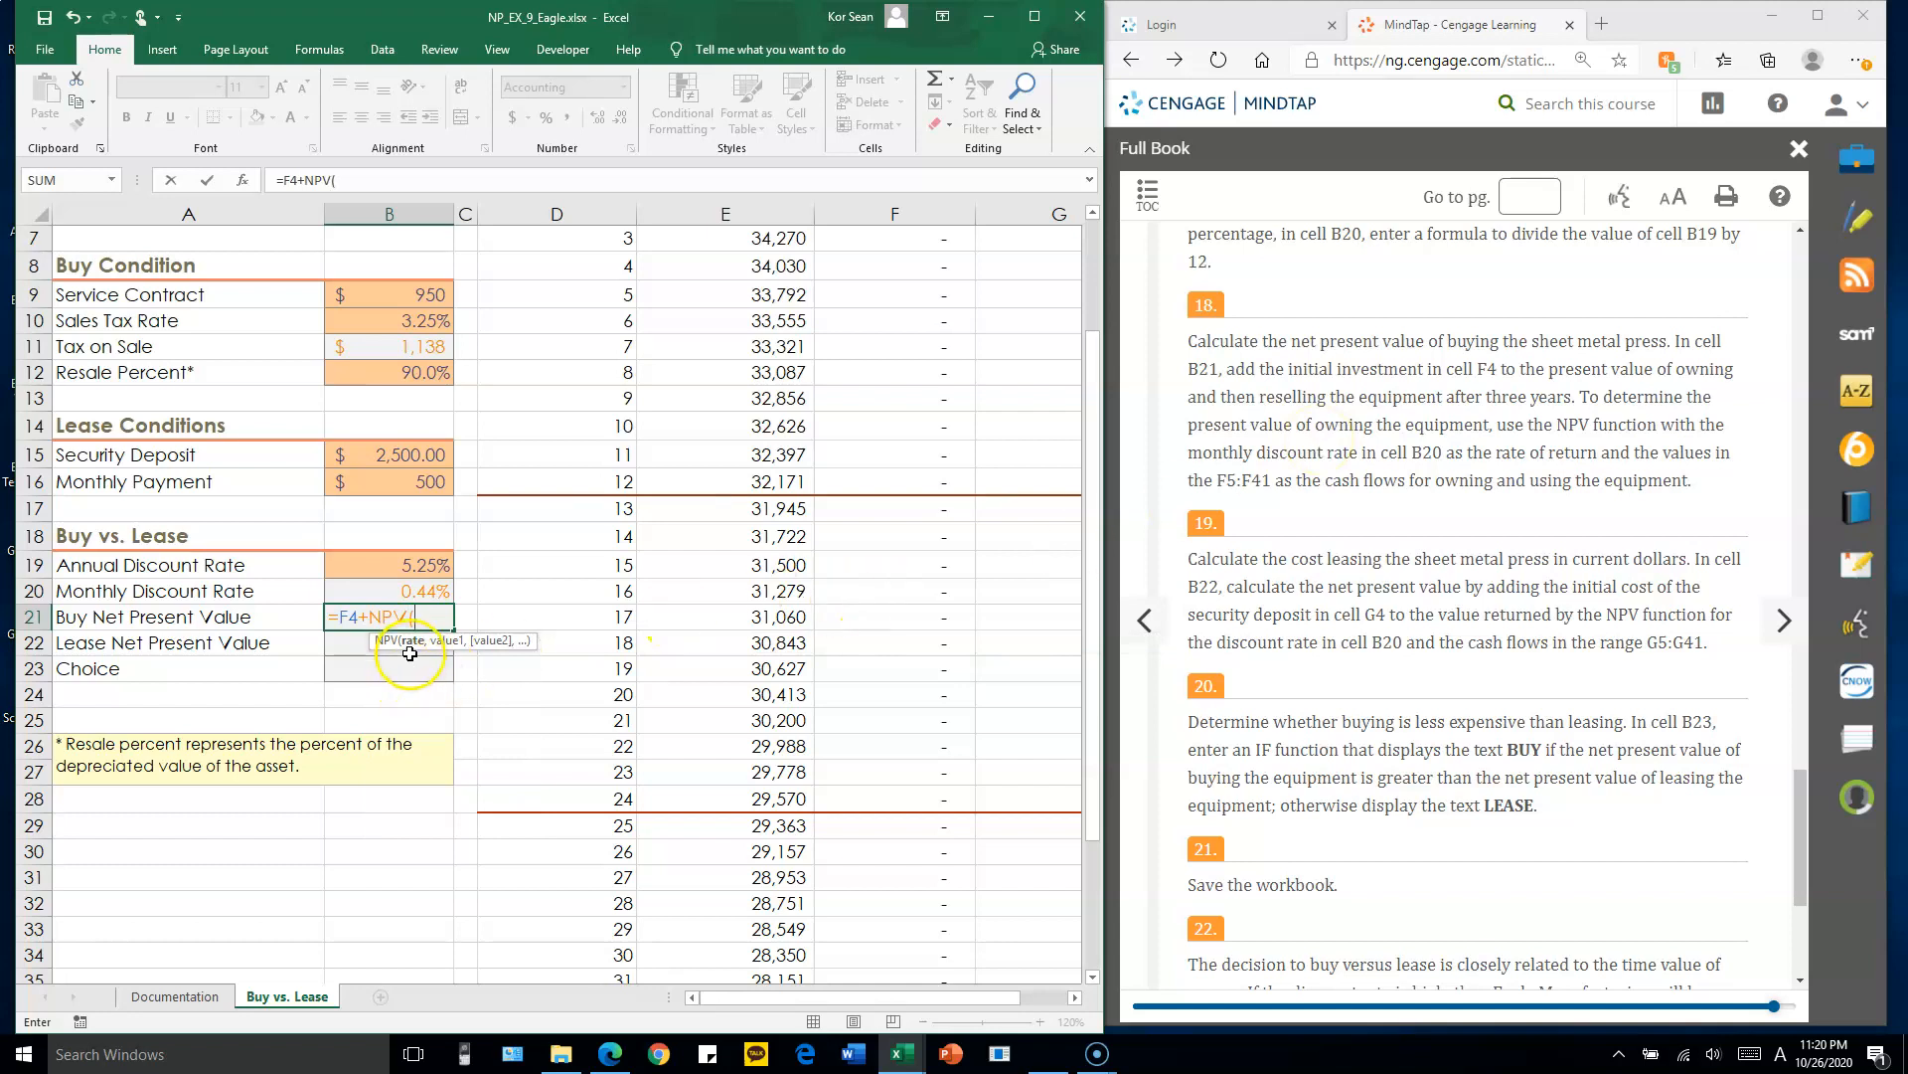
{"action": "left_click", "coordinate": [409, 593]}
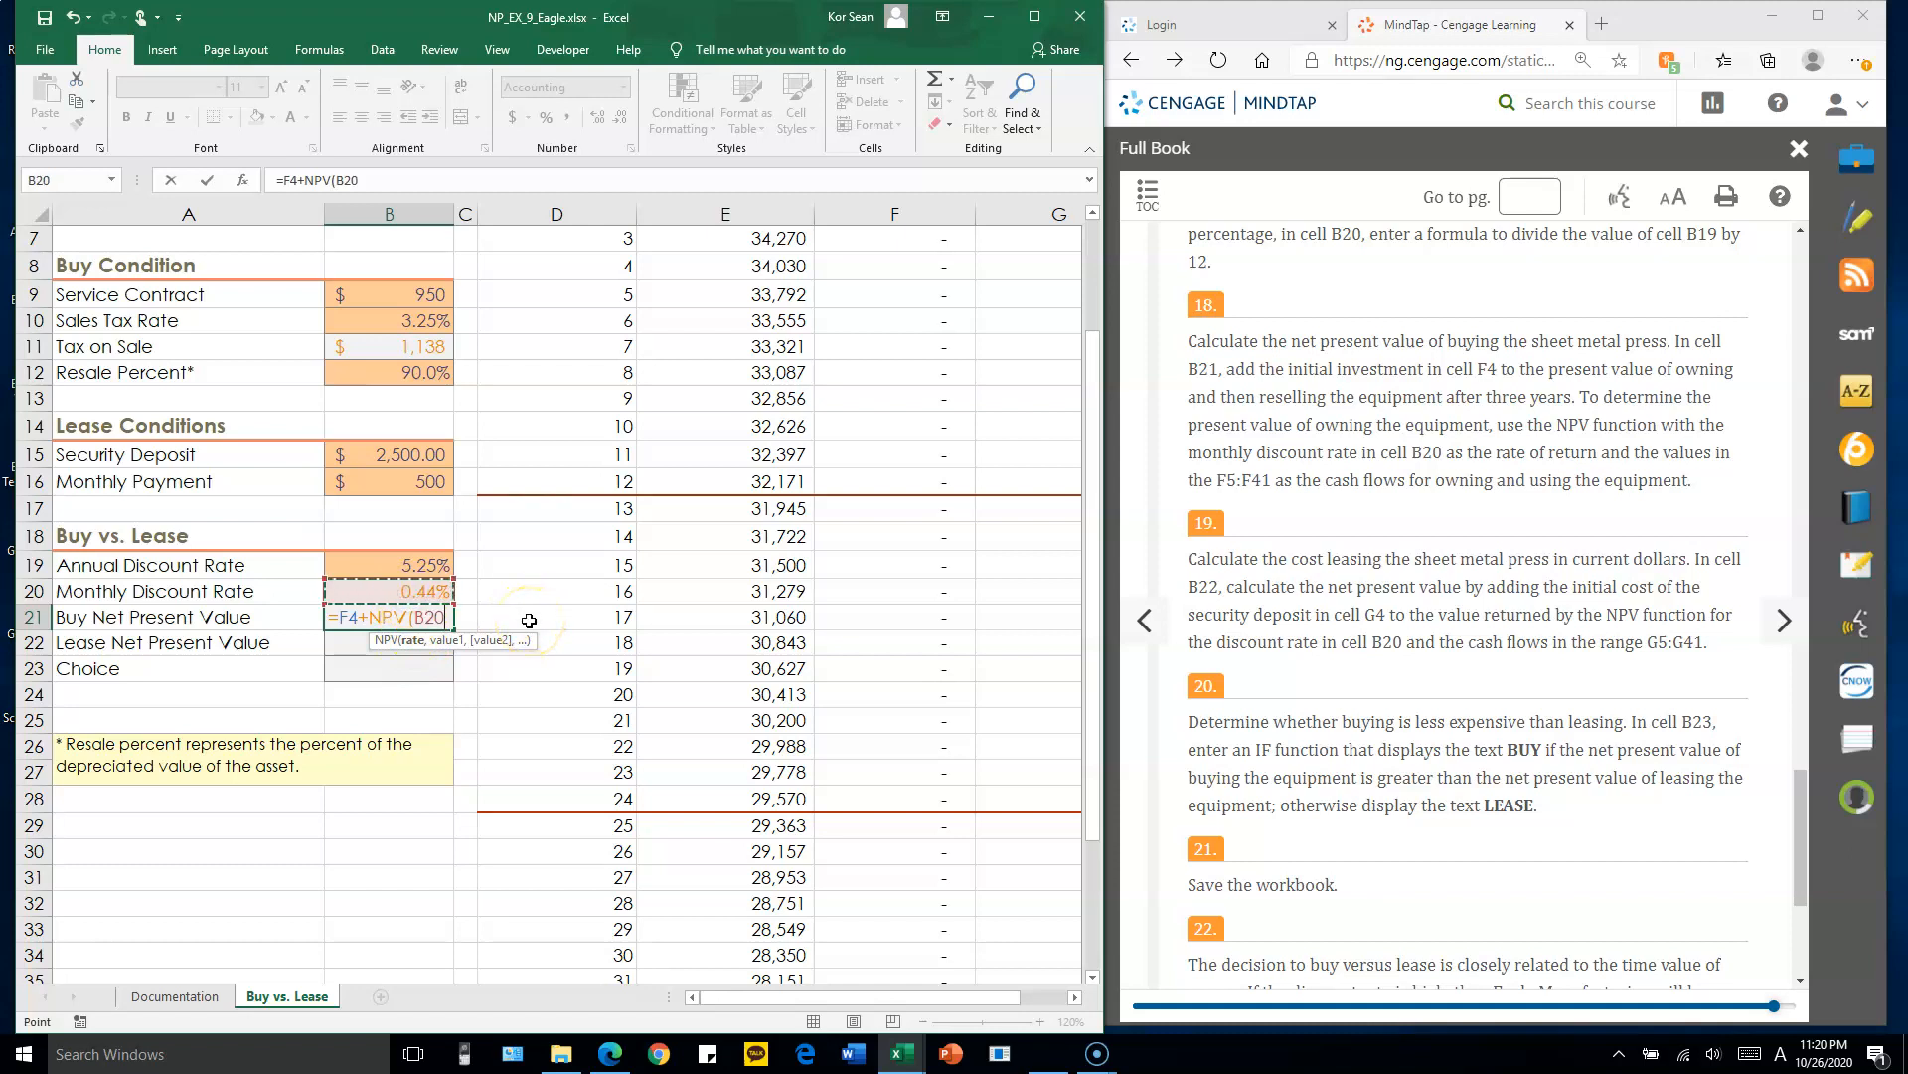
{"action": "type", "text": ","}
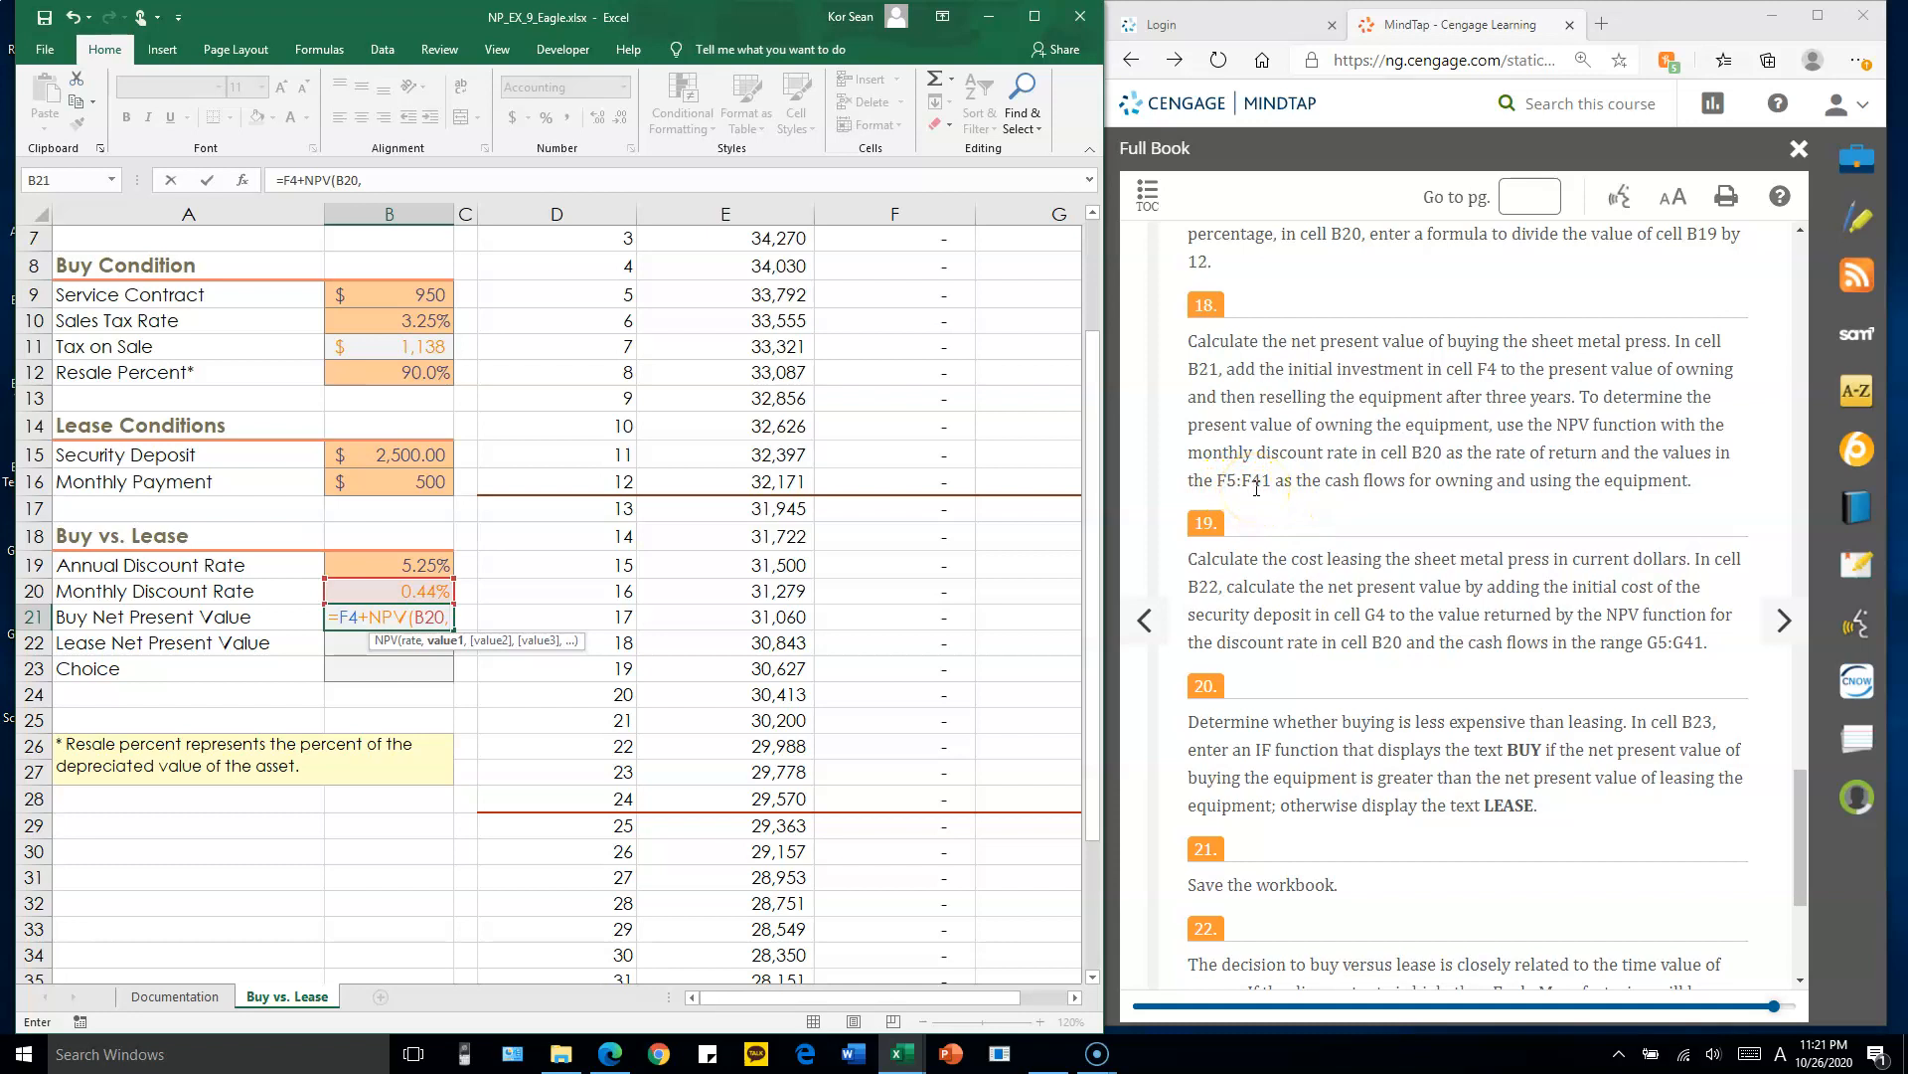
{"action": "type", "text": "5:F41)"}
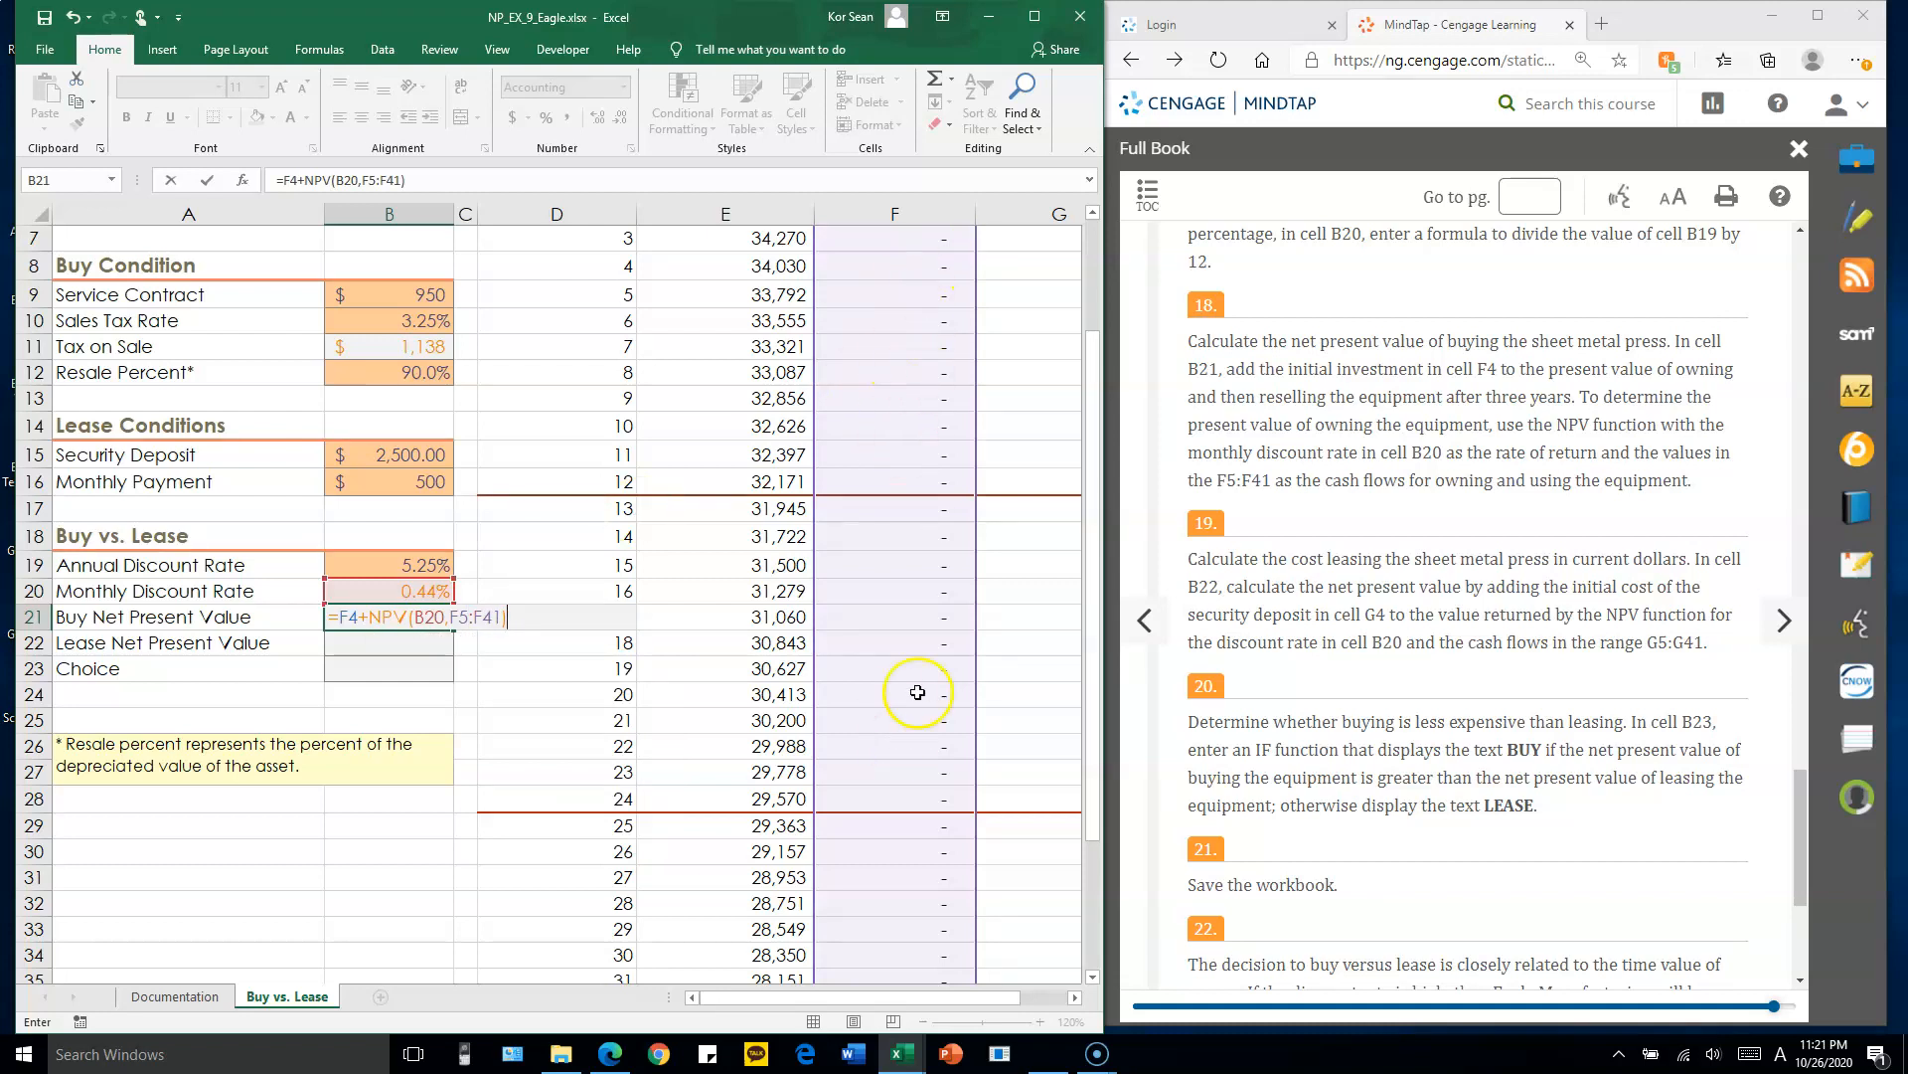
{"action": "scroll", "coordinate": [936, 675], "scroll_direction": "down", "scroll_amount": 6}
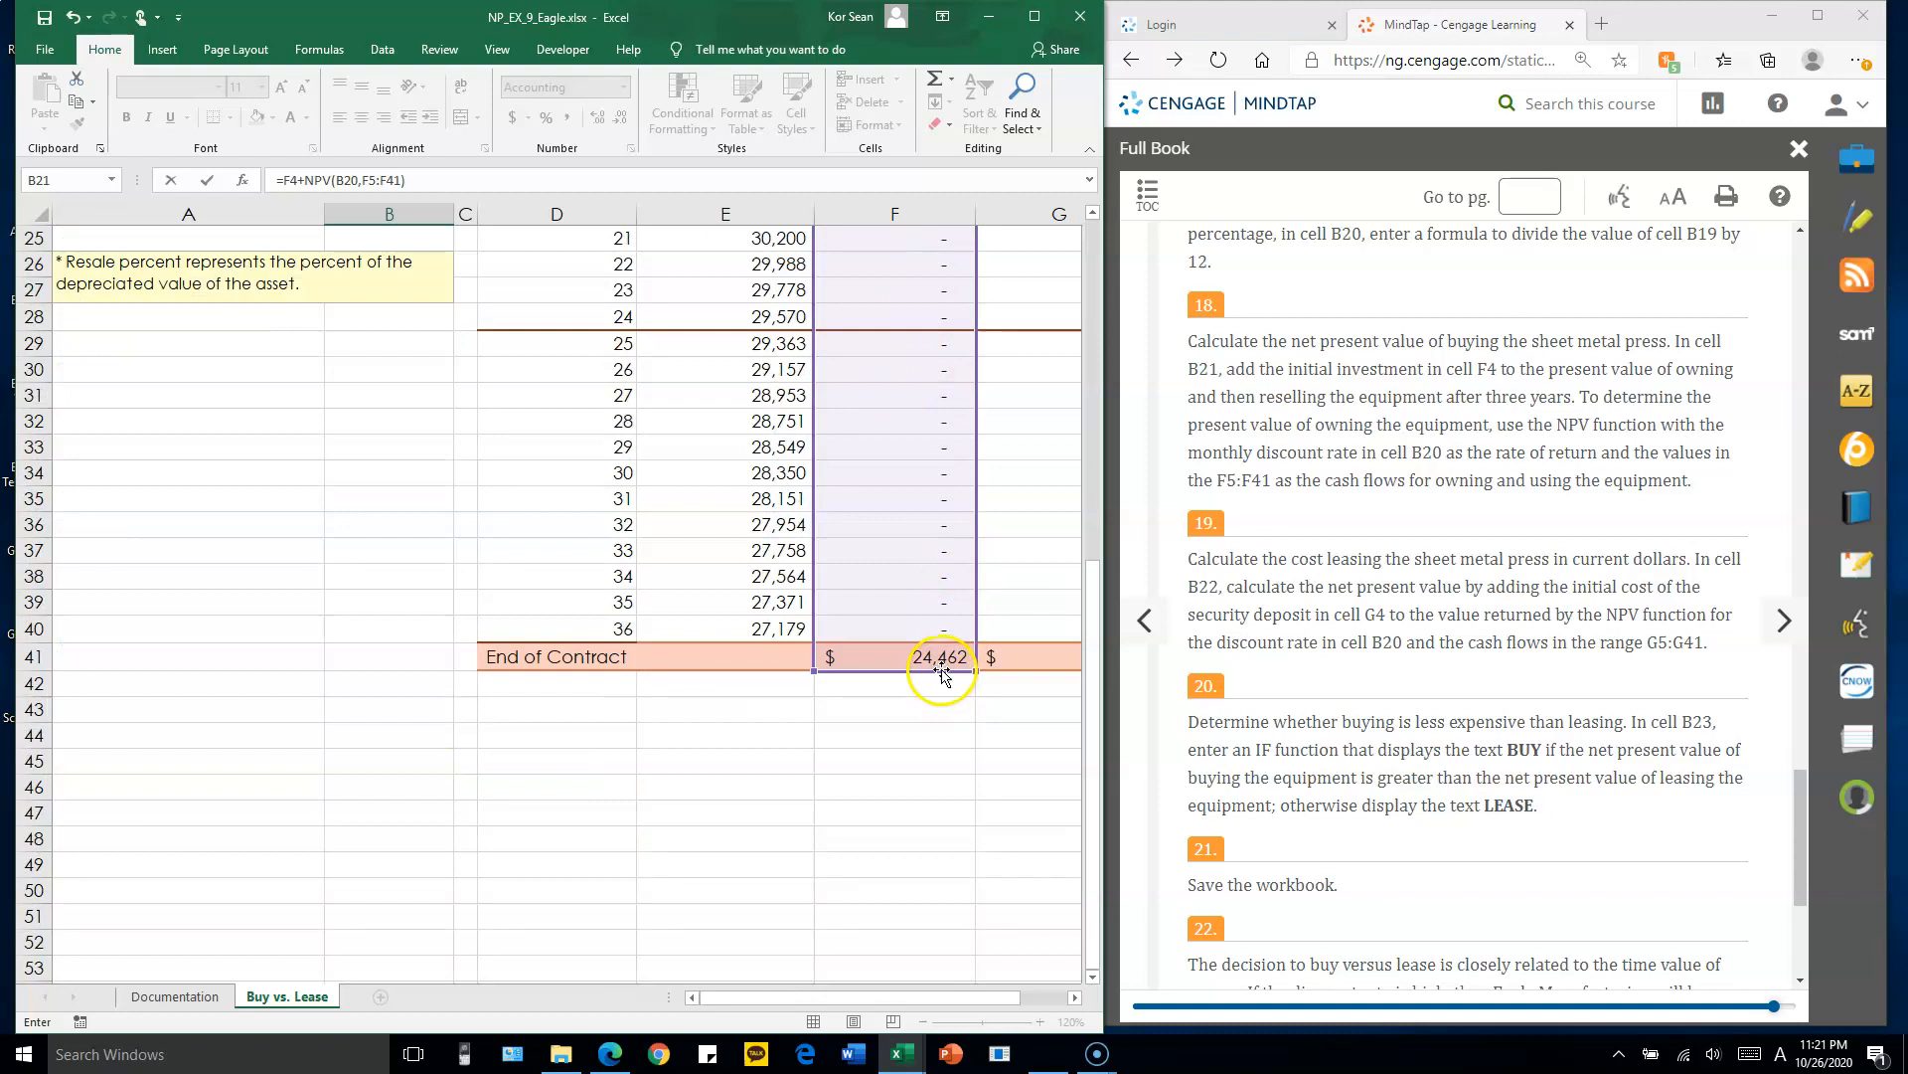
{"action": "scroll", "coordinate": [941, 675], "scroll_direction": "up", "scroll_amount": 8}
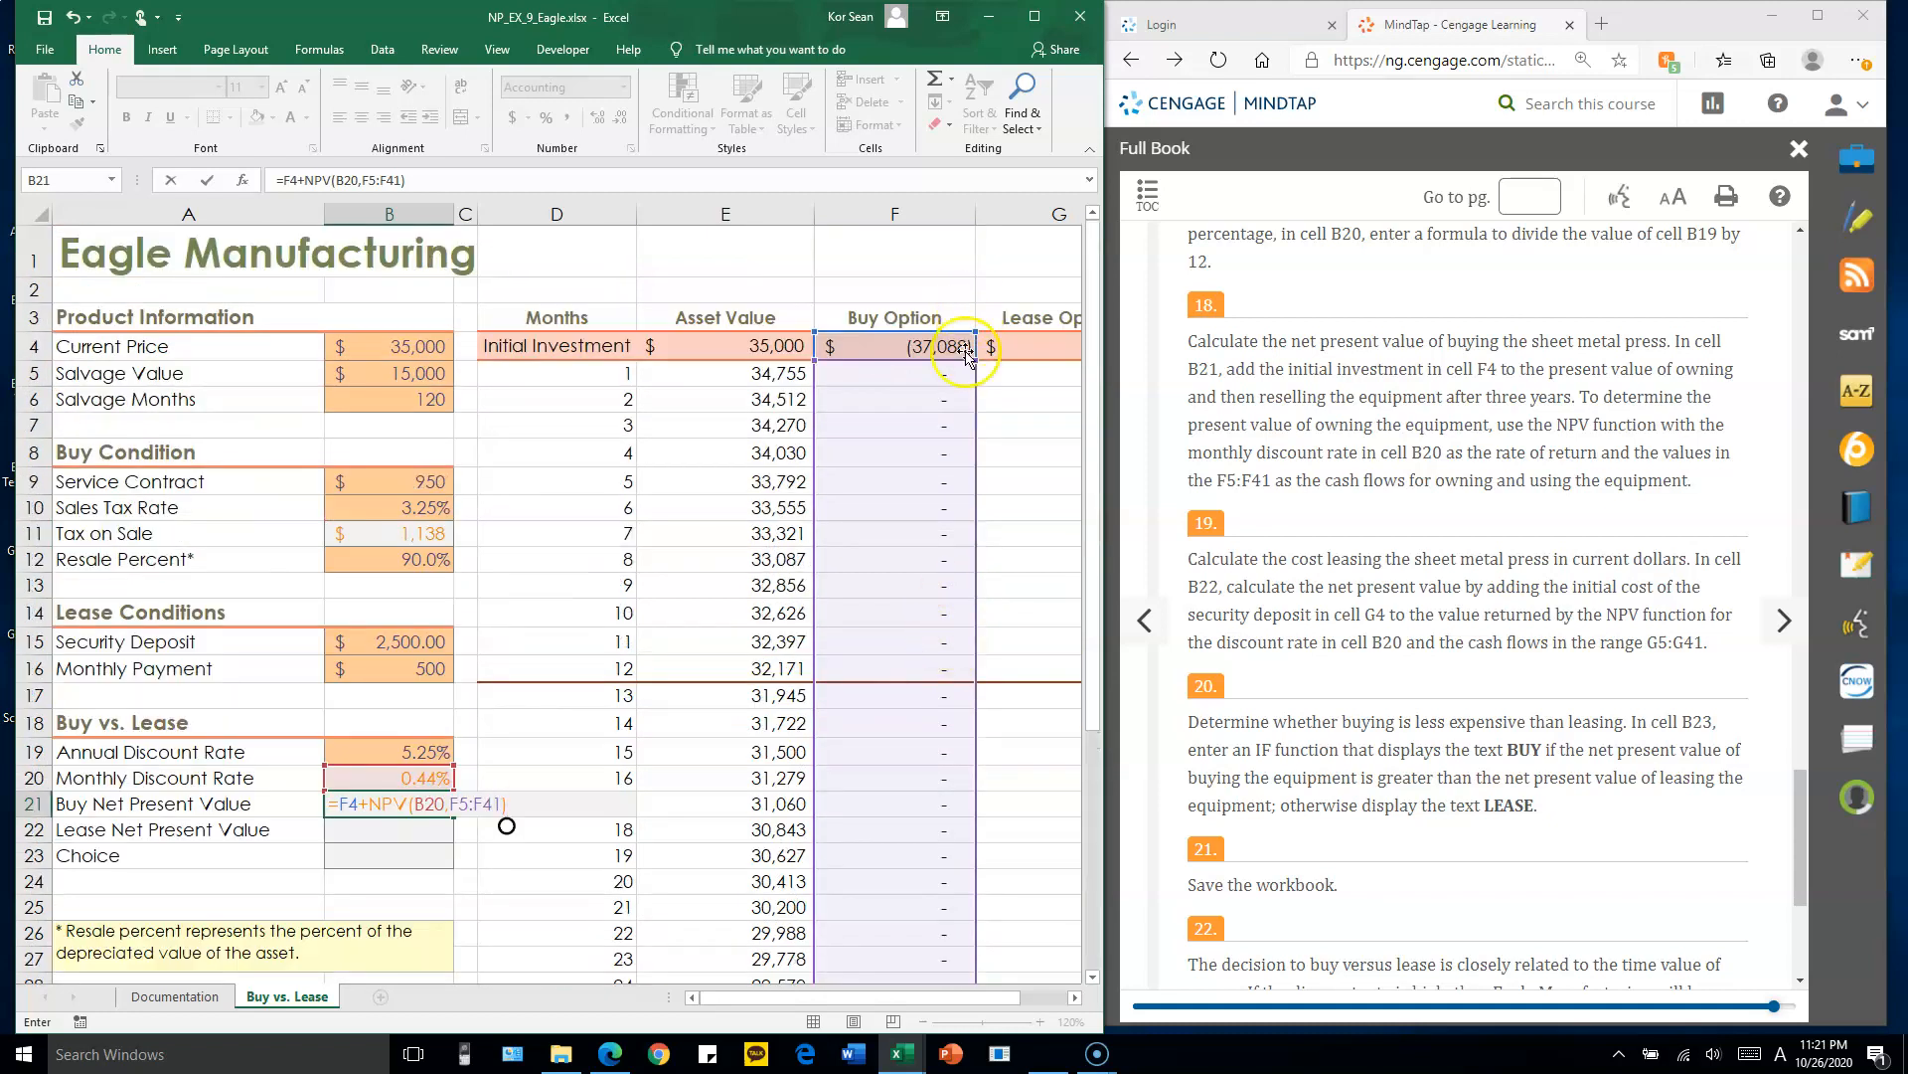
{"action": "scroll", "coordinate": [941, 421], "scroll_direction": "down", "scroll_amount": 1}
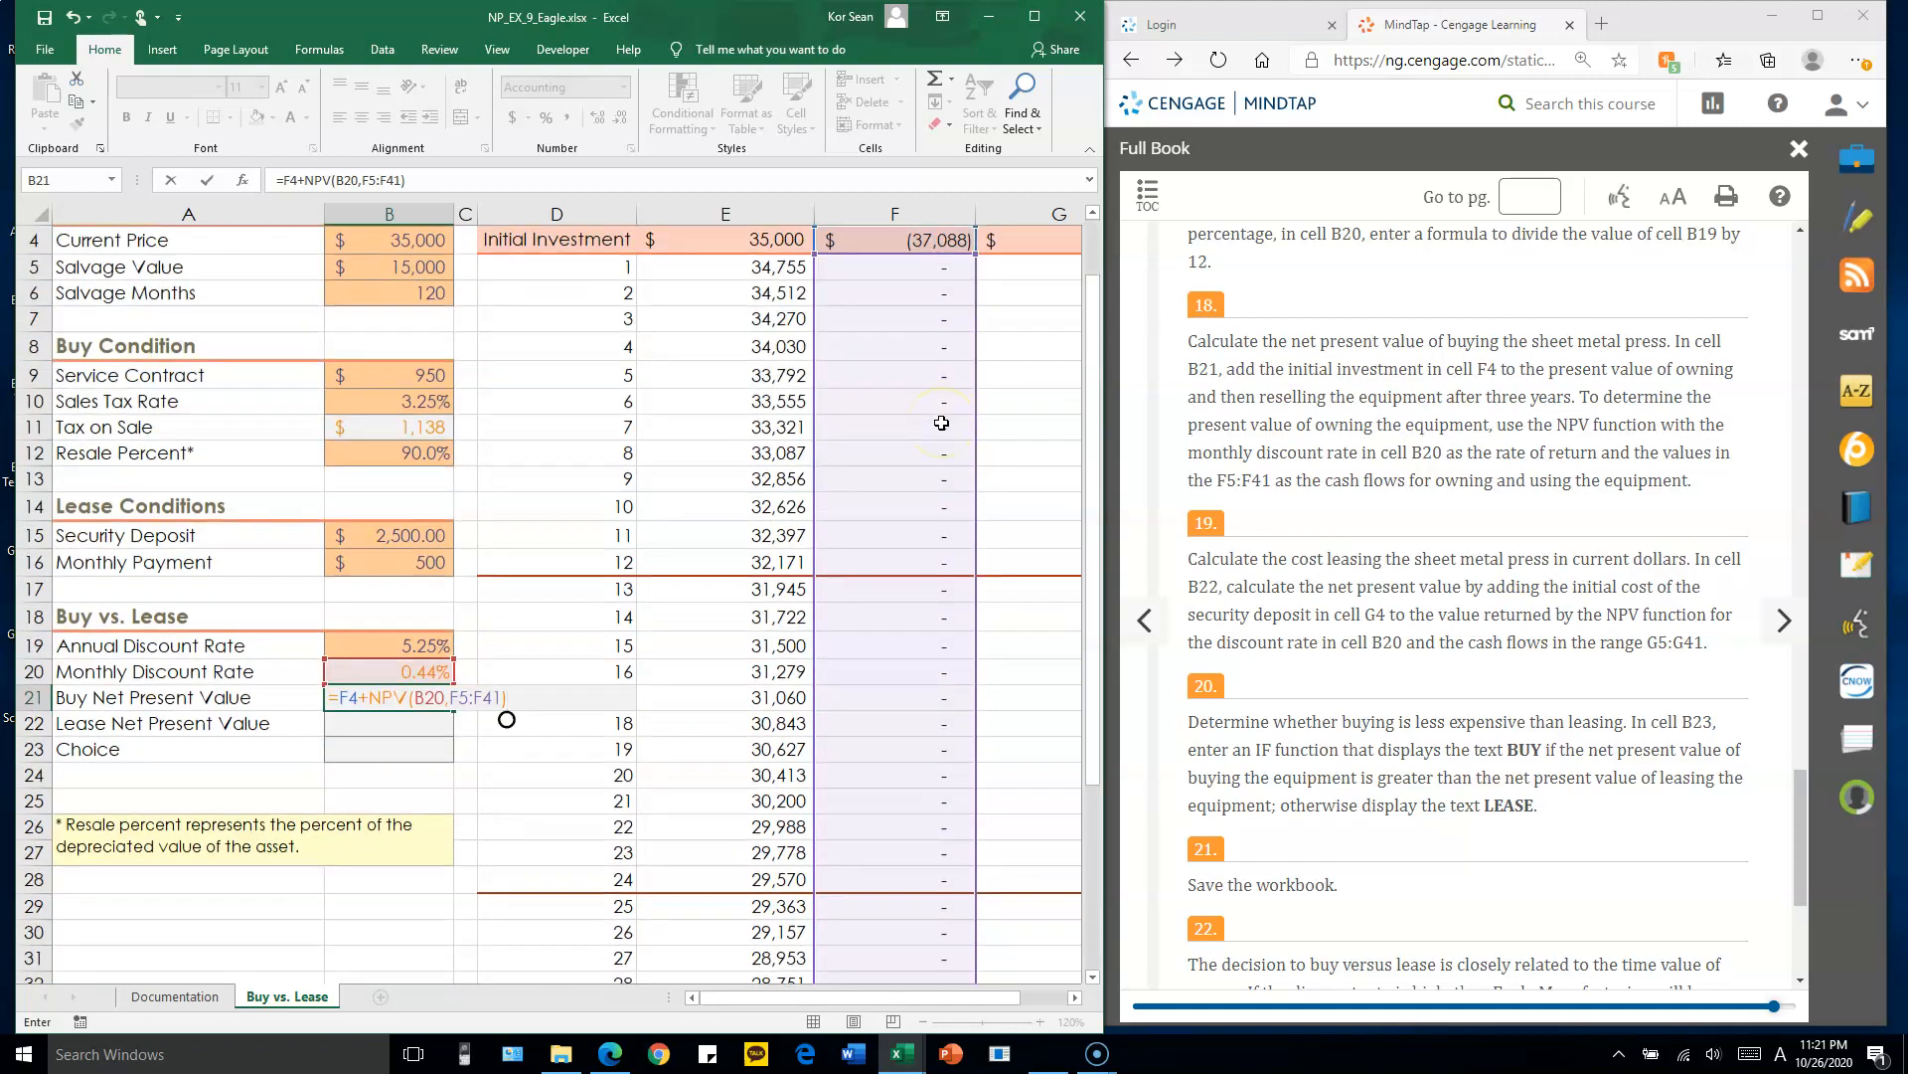
{"action": "scroll", "coordinate": [941, 422], "scroll_direction": "down", "scroll_amount": 1}
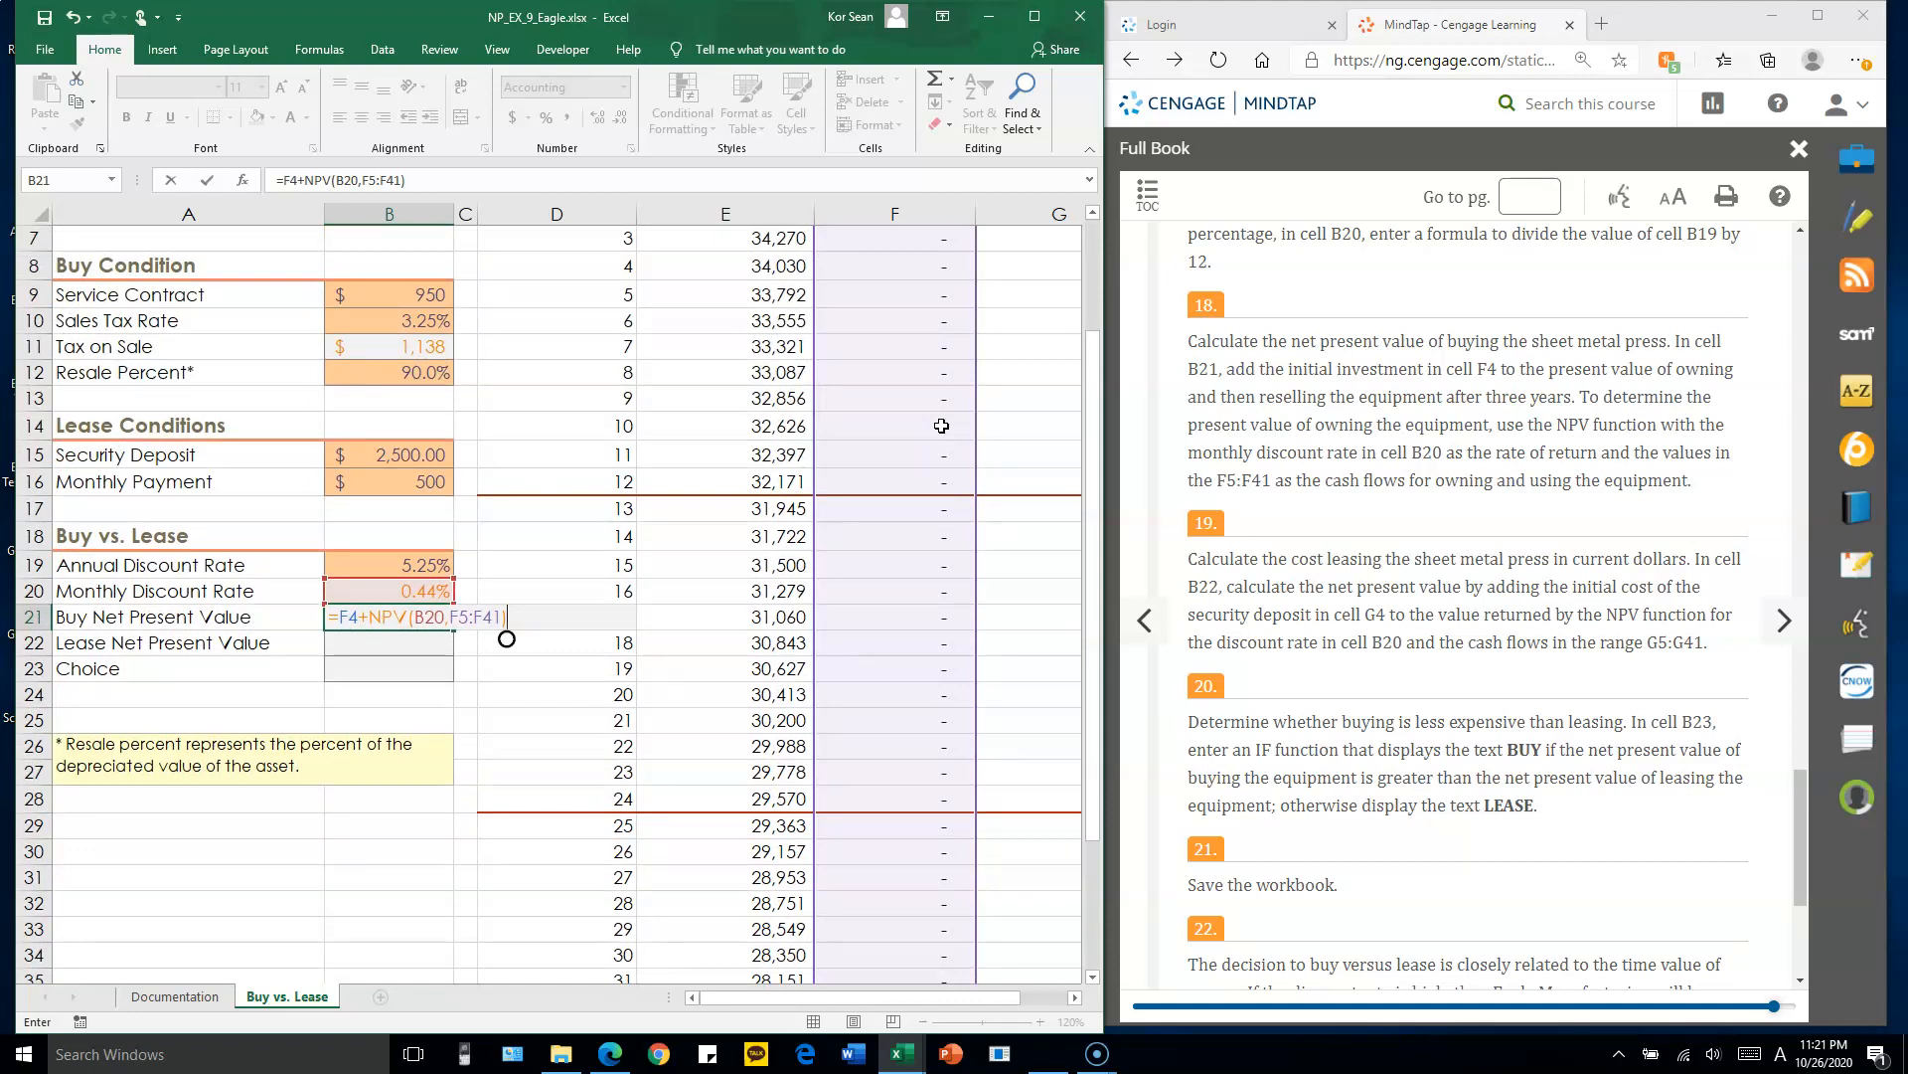
{"action": "key", "text": "Return"}
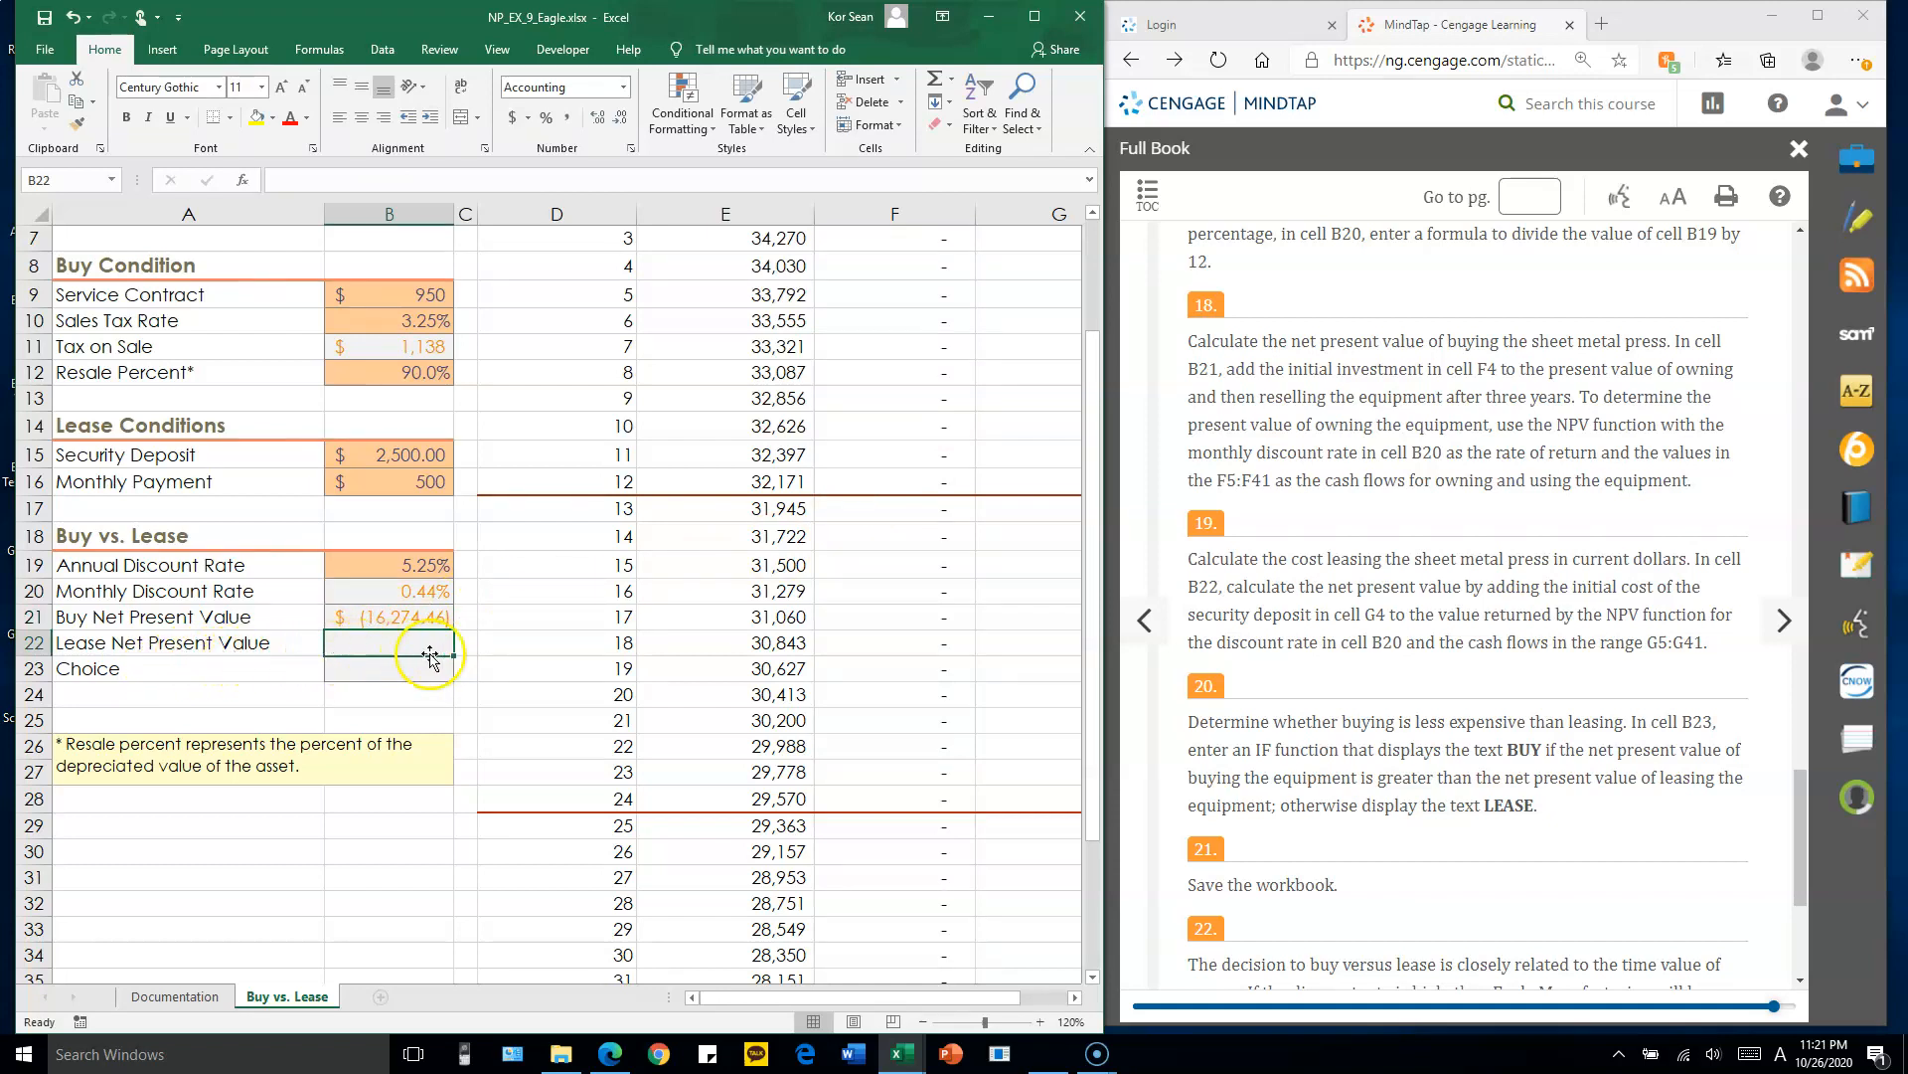
- Following instruction 19, calculate the lease net present value in B22 with the formula =G4+NPV(B20,G5:G41)
{"action": "type", "text": "="}
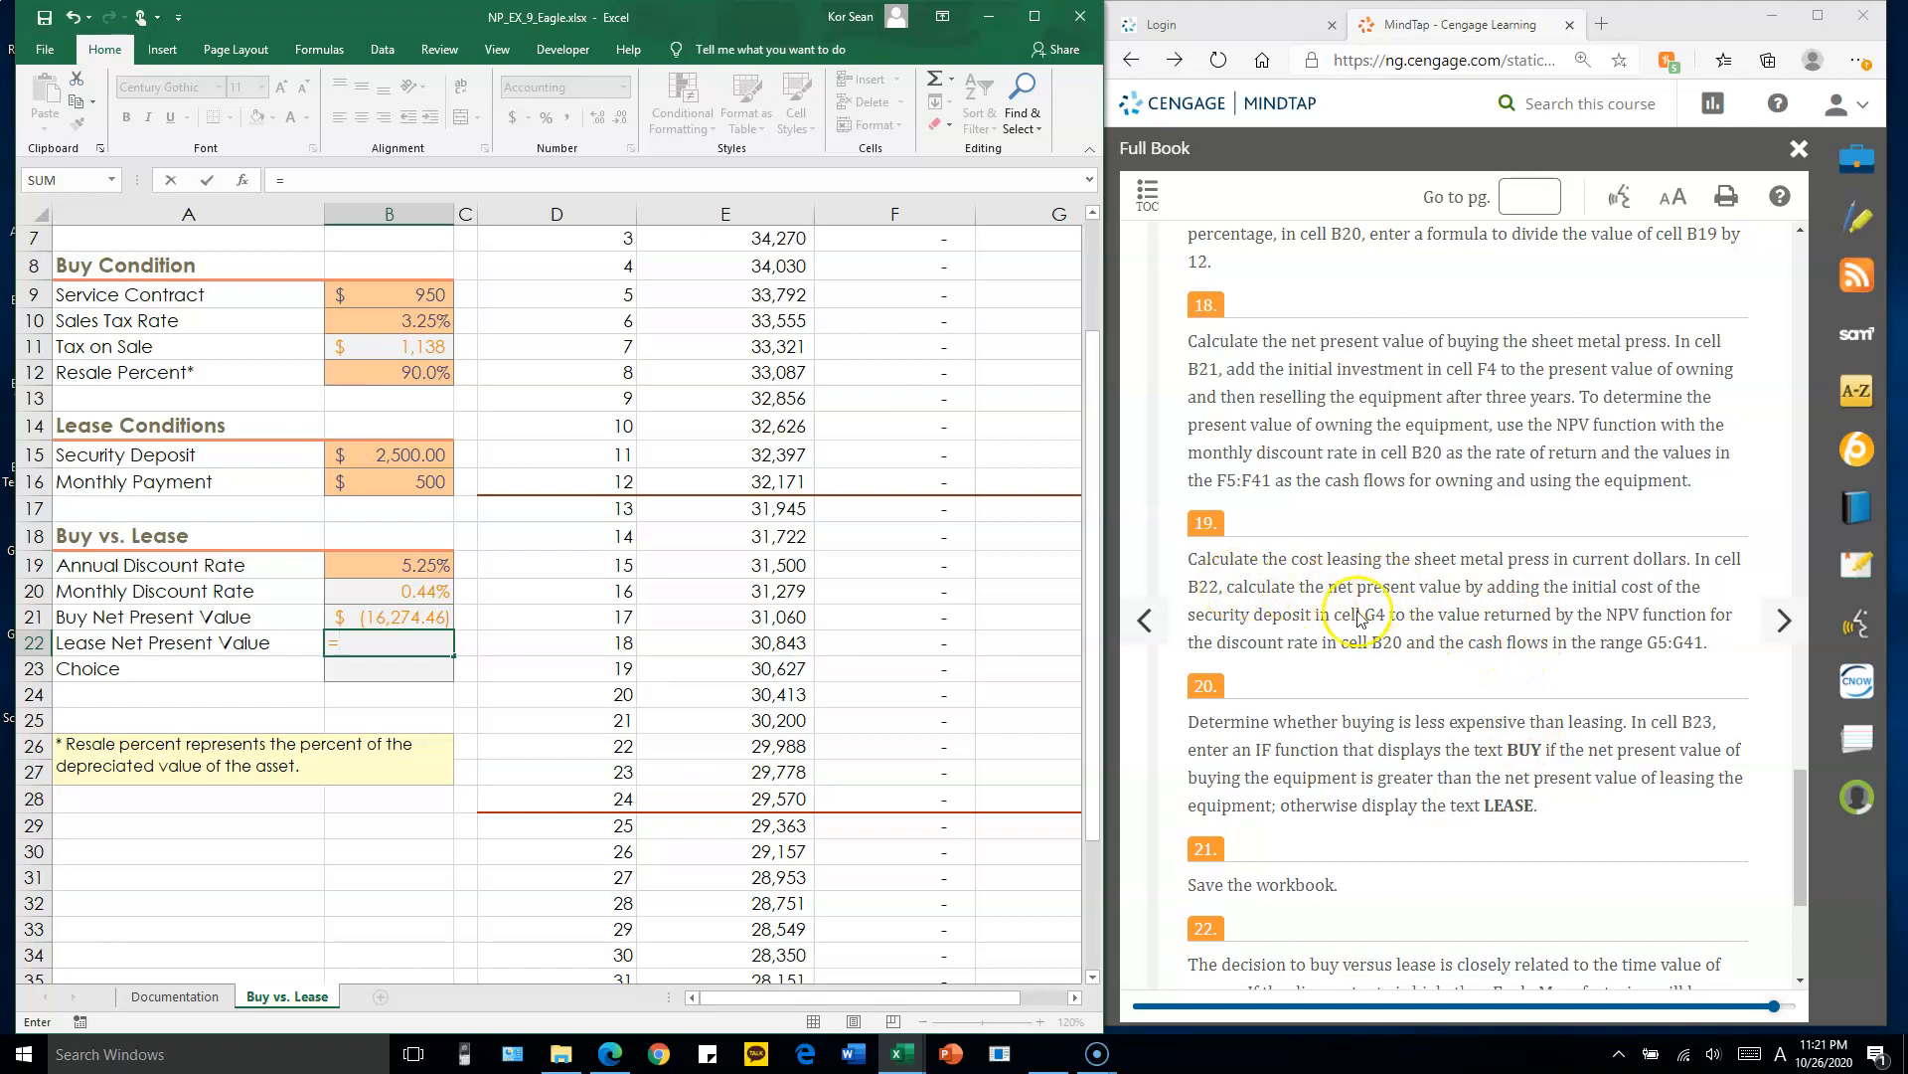
{"action": "left_click", "coordinate": [387, 654]}
{"action": "double_click", "coordinate": [388, 643]}
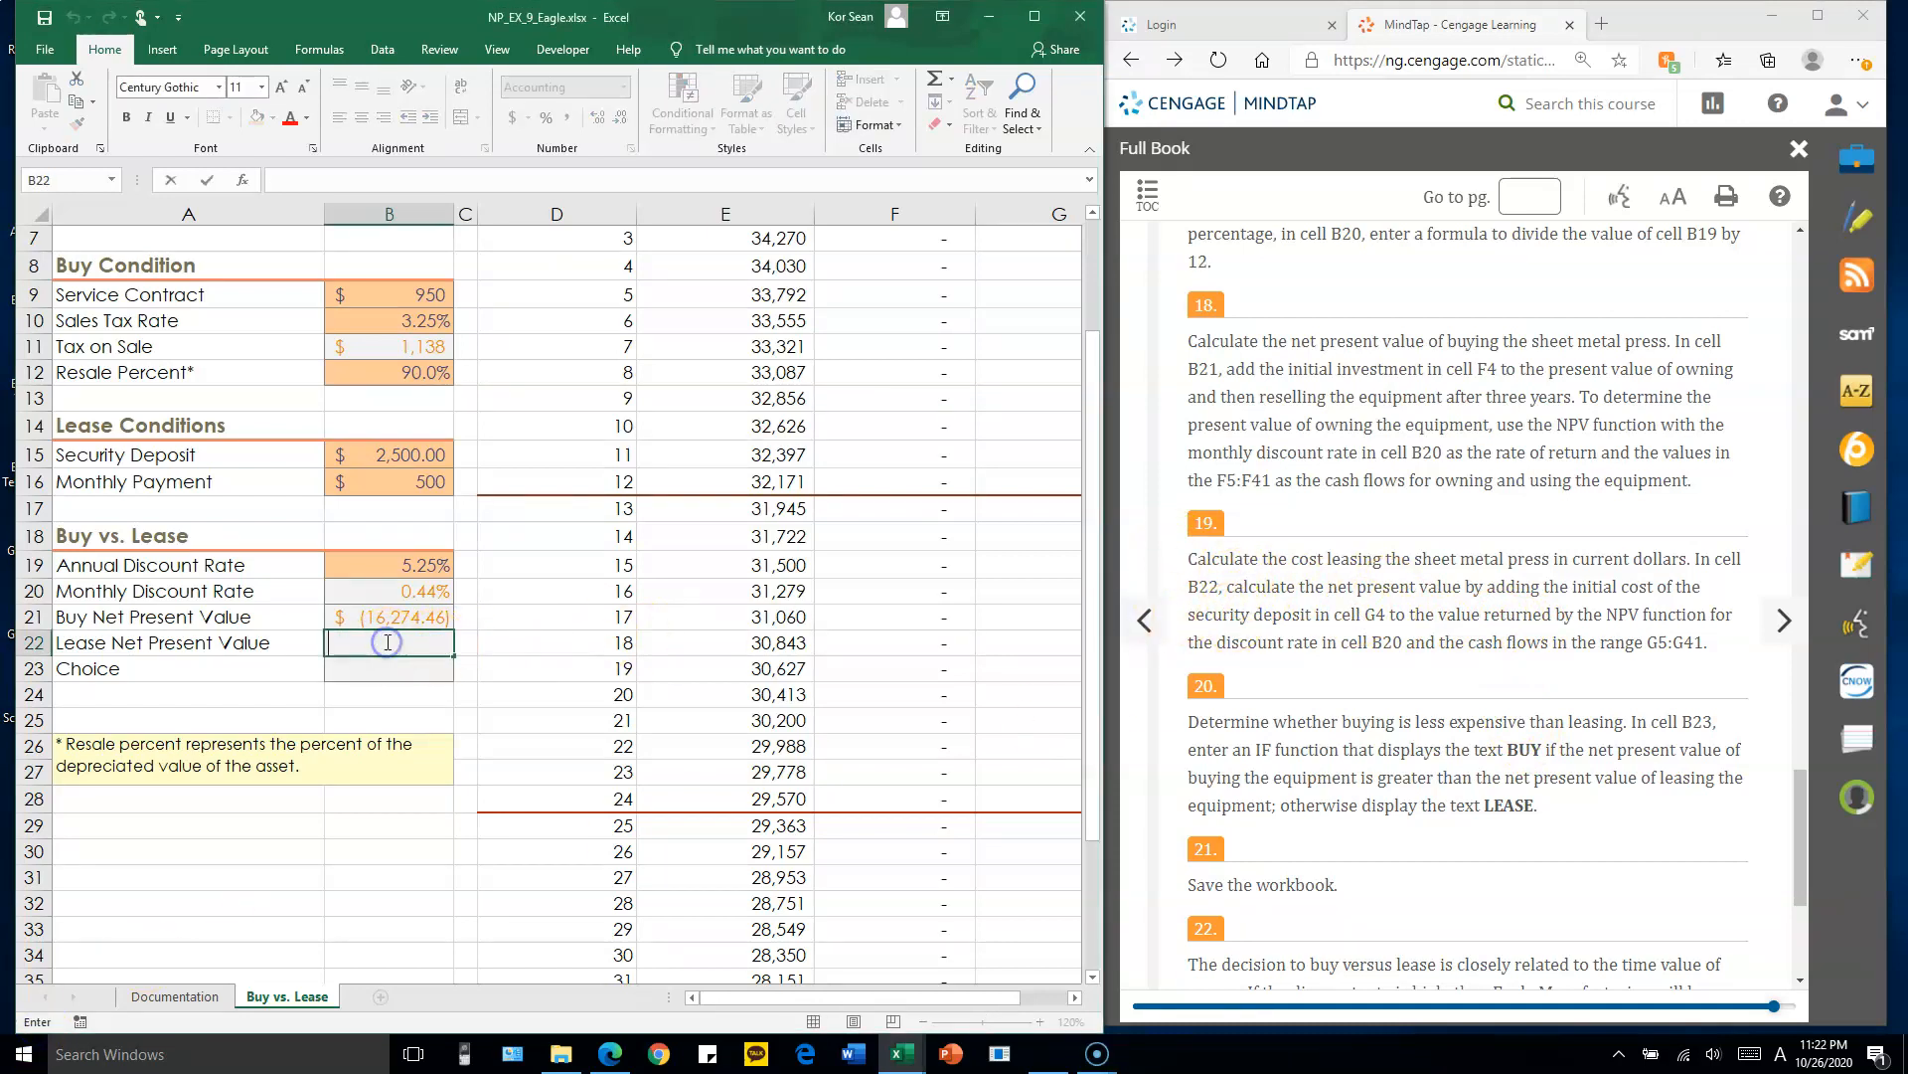
{"action": "type", "text": "="}
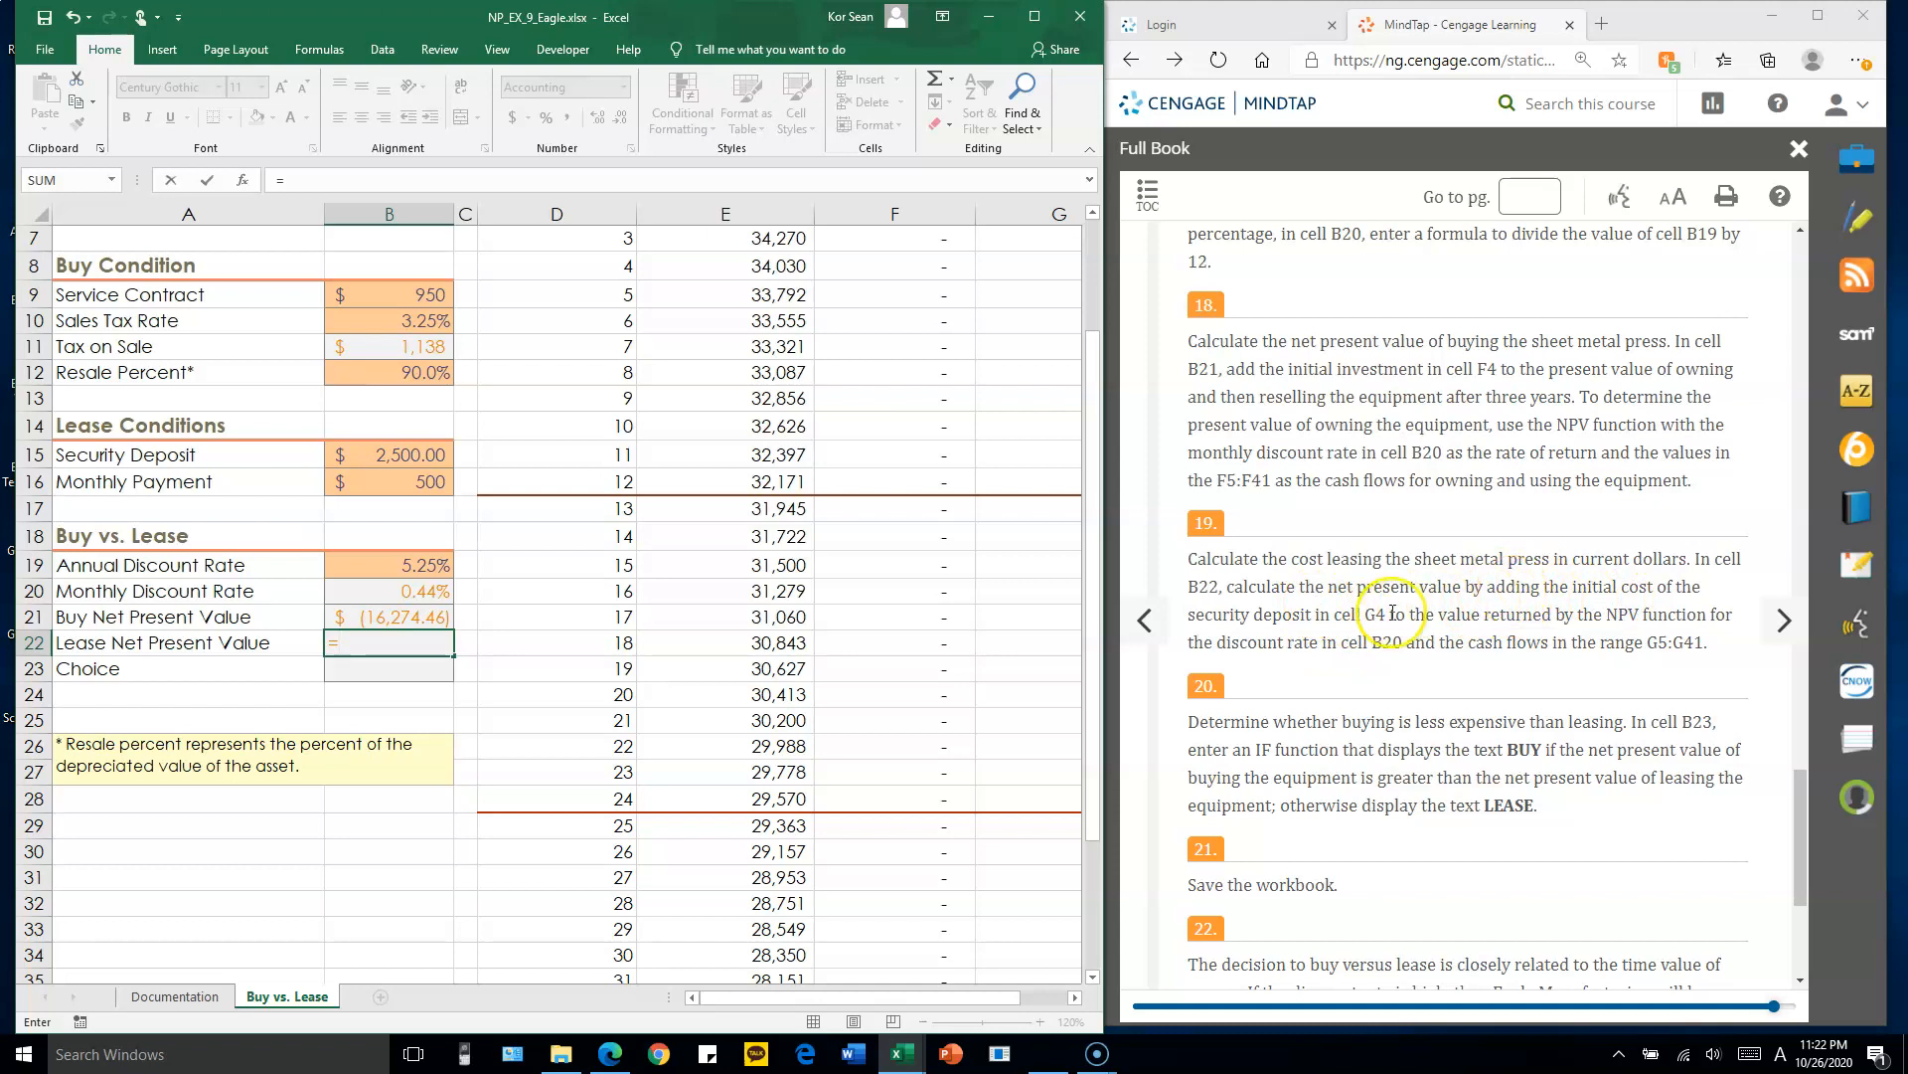
{"action": "type", "text": "G4+"}
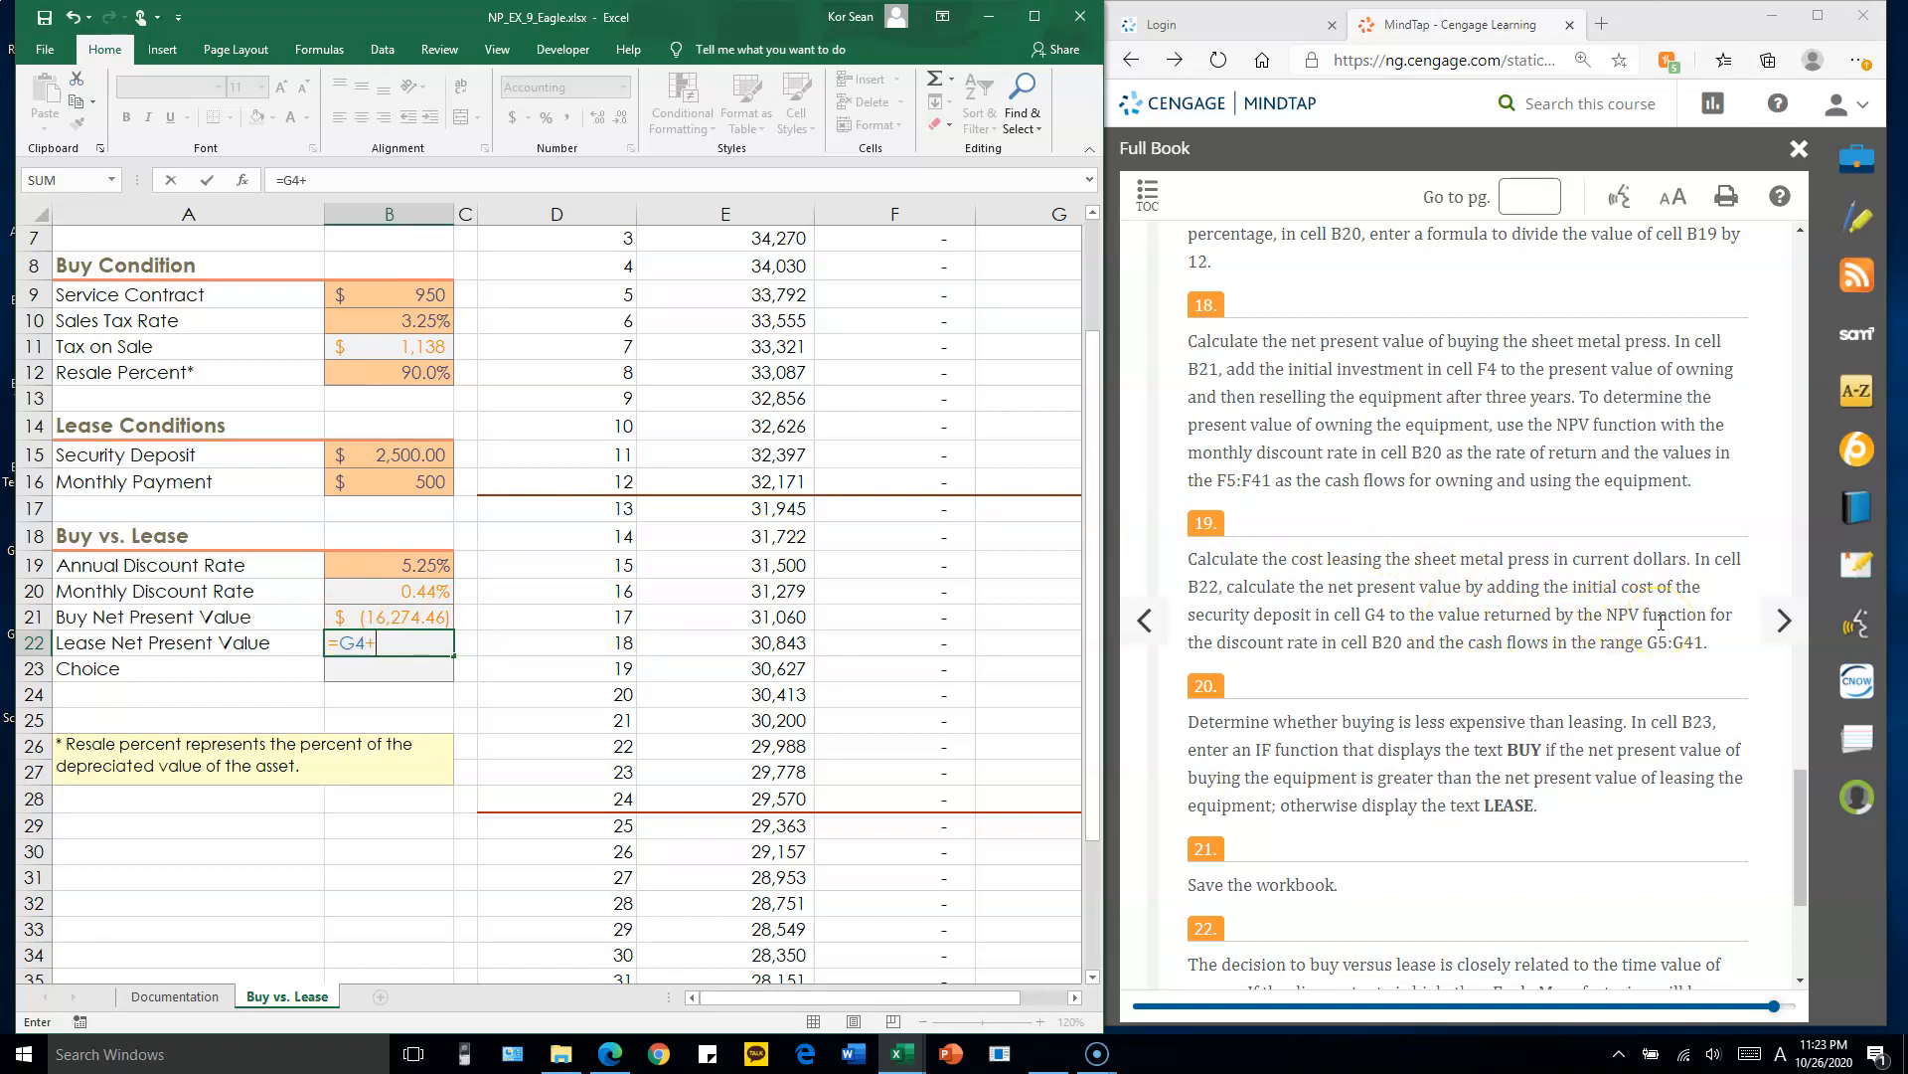
{"action": "type", "text": "NPV("}
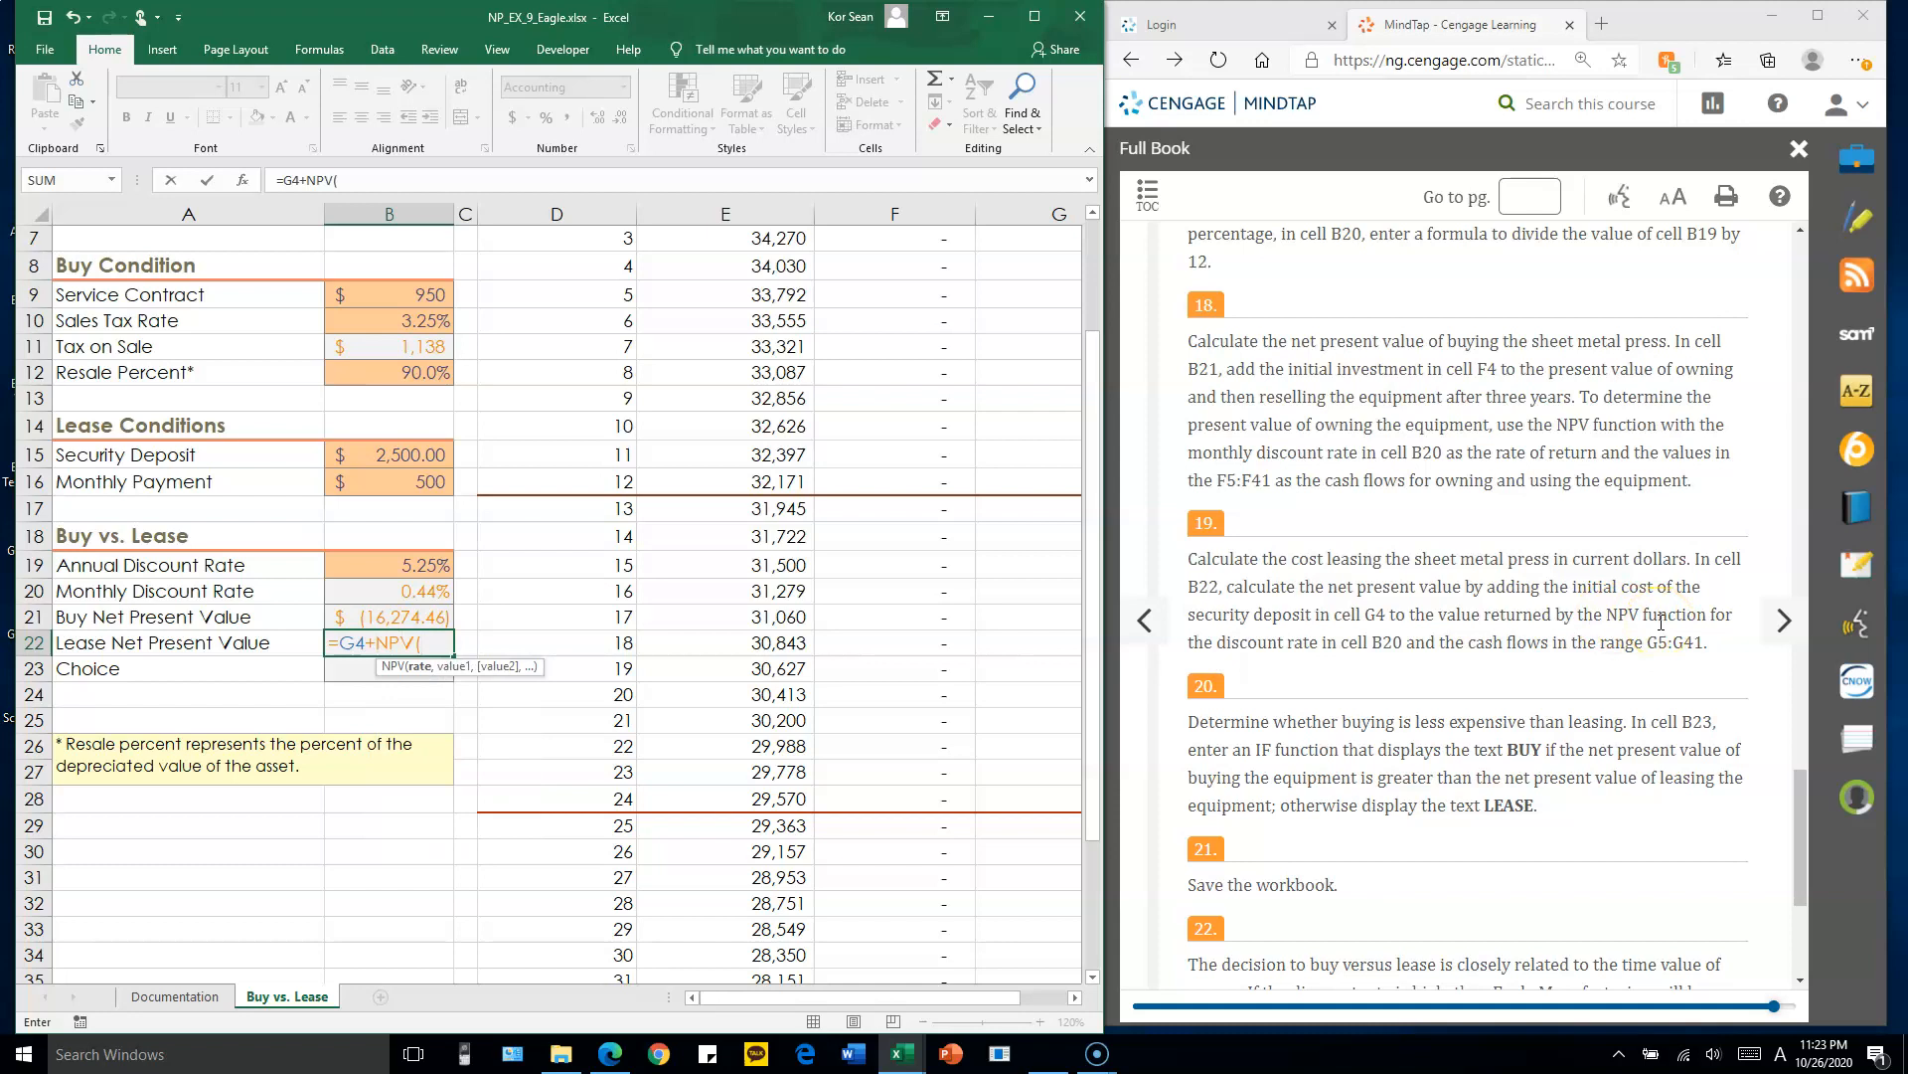
{"action": "left_click", "coordinate": [452, 596]}
{"action": "type", "text": ","}
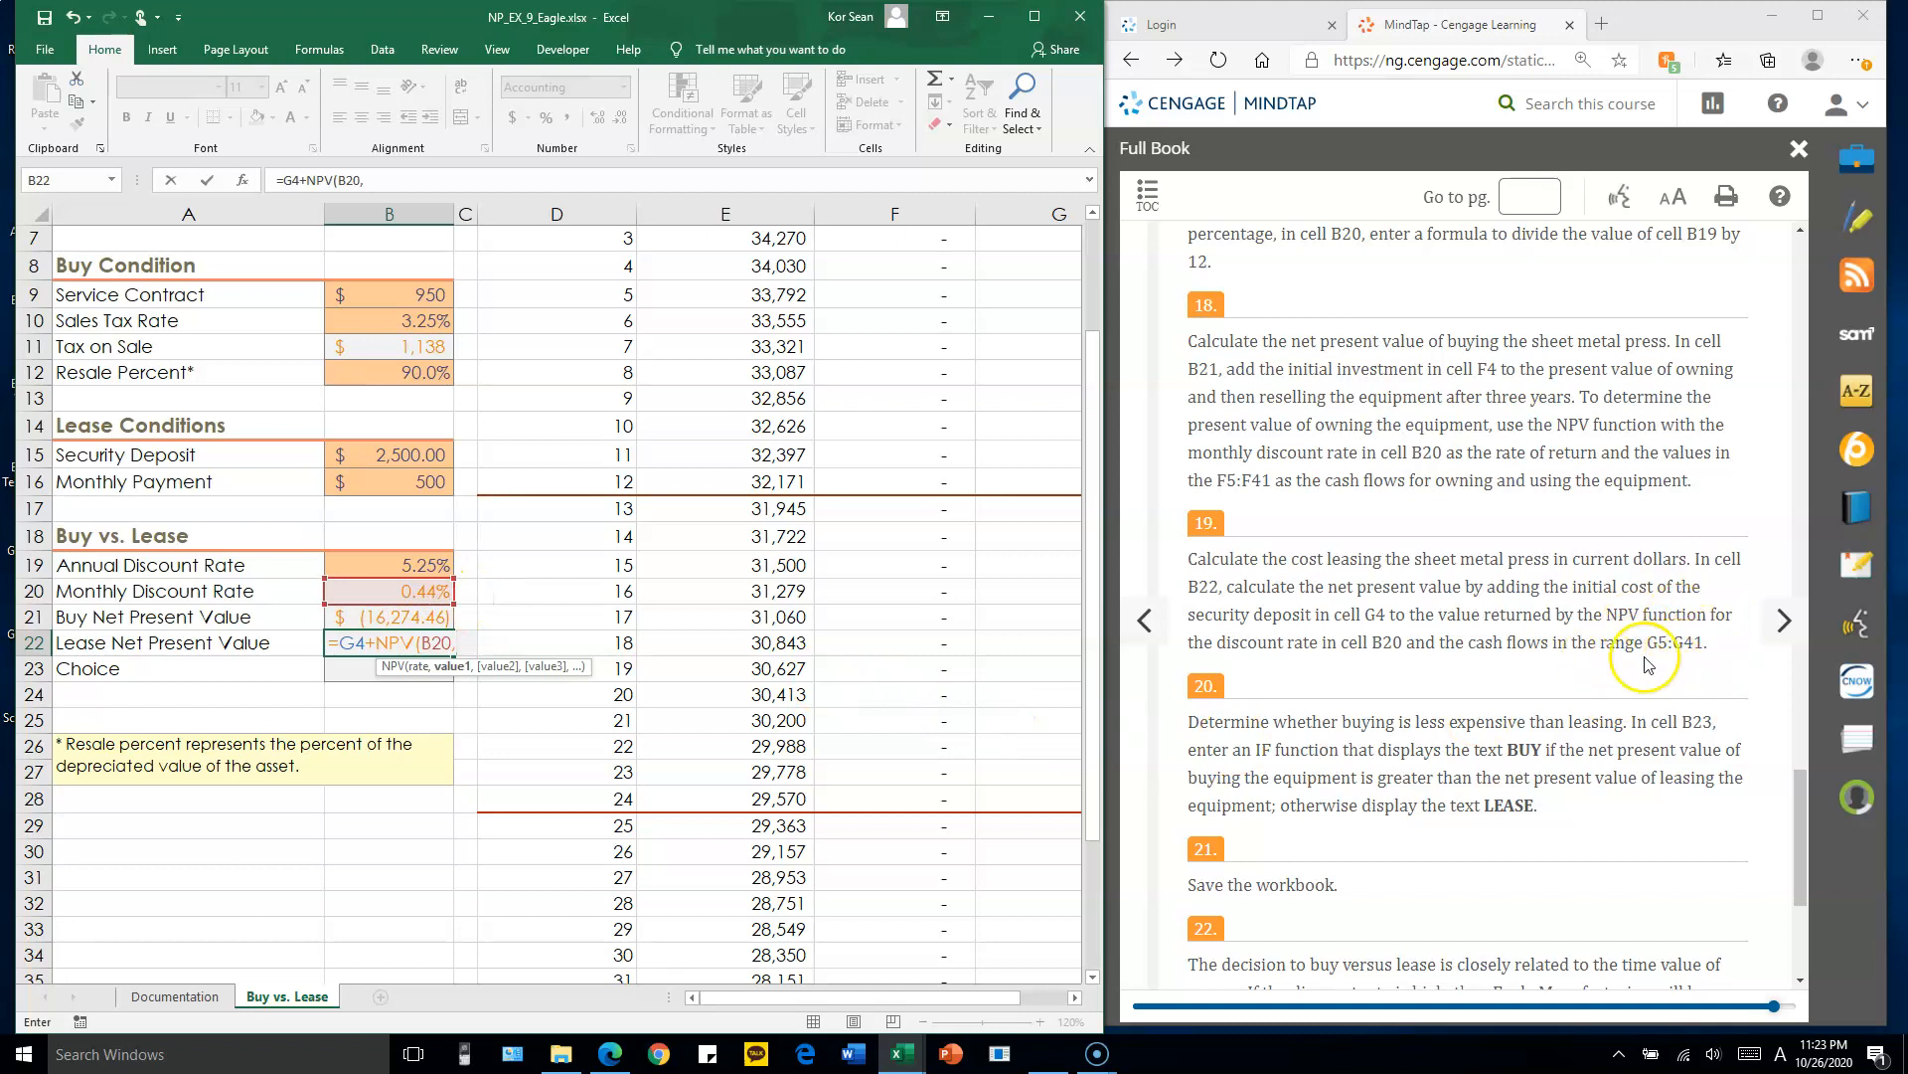
{"action": "type", "text": "G5"}
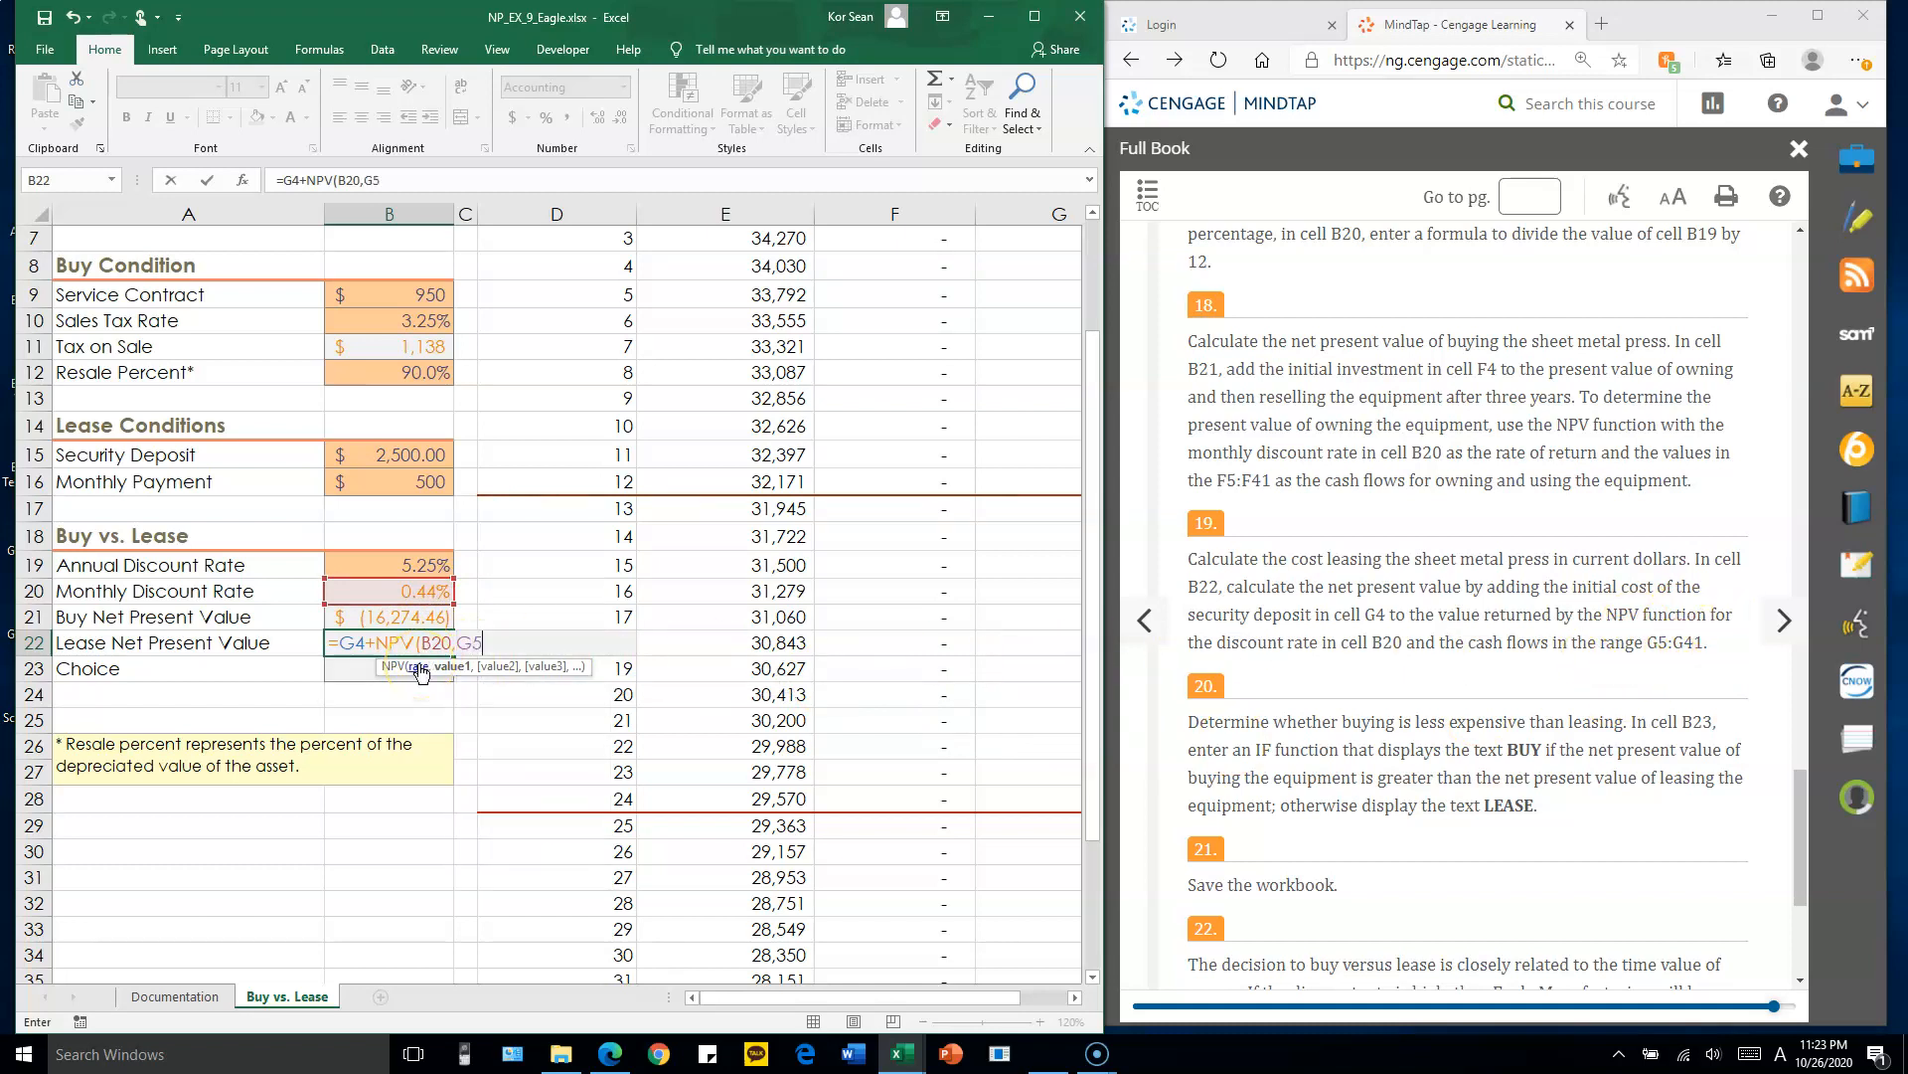
{"action": "type", "text": ":G41)"}
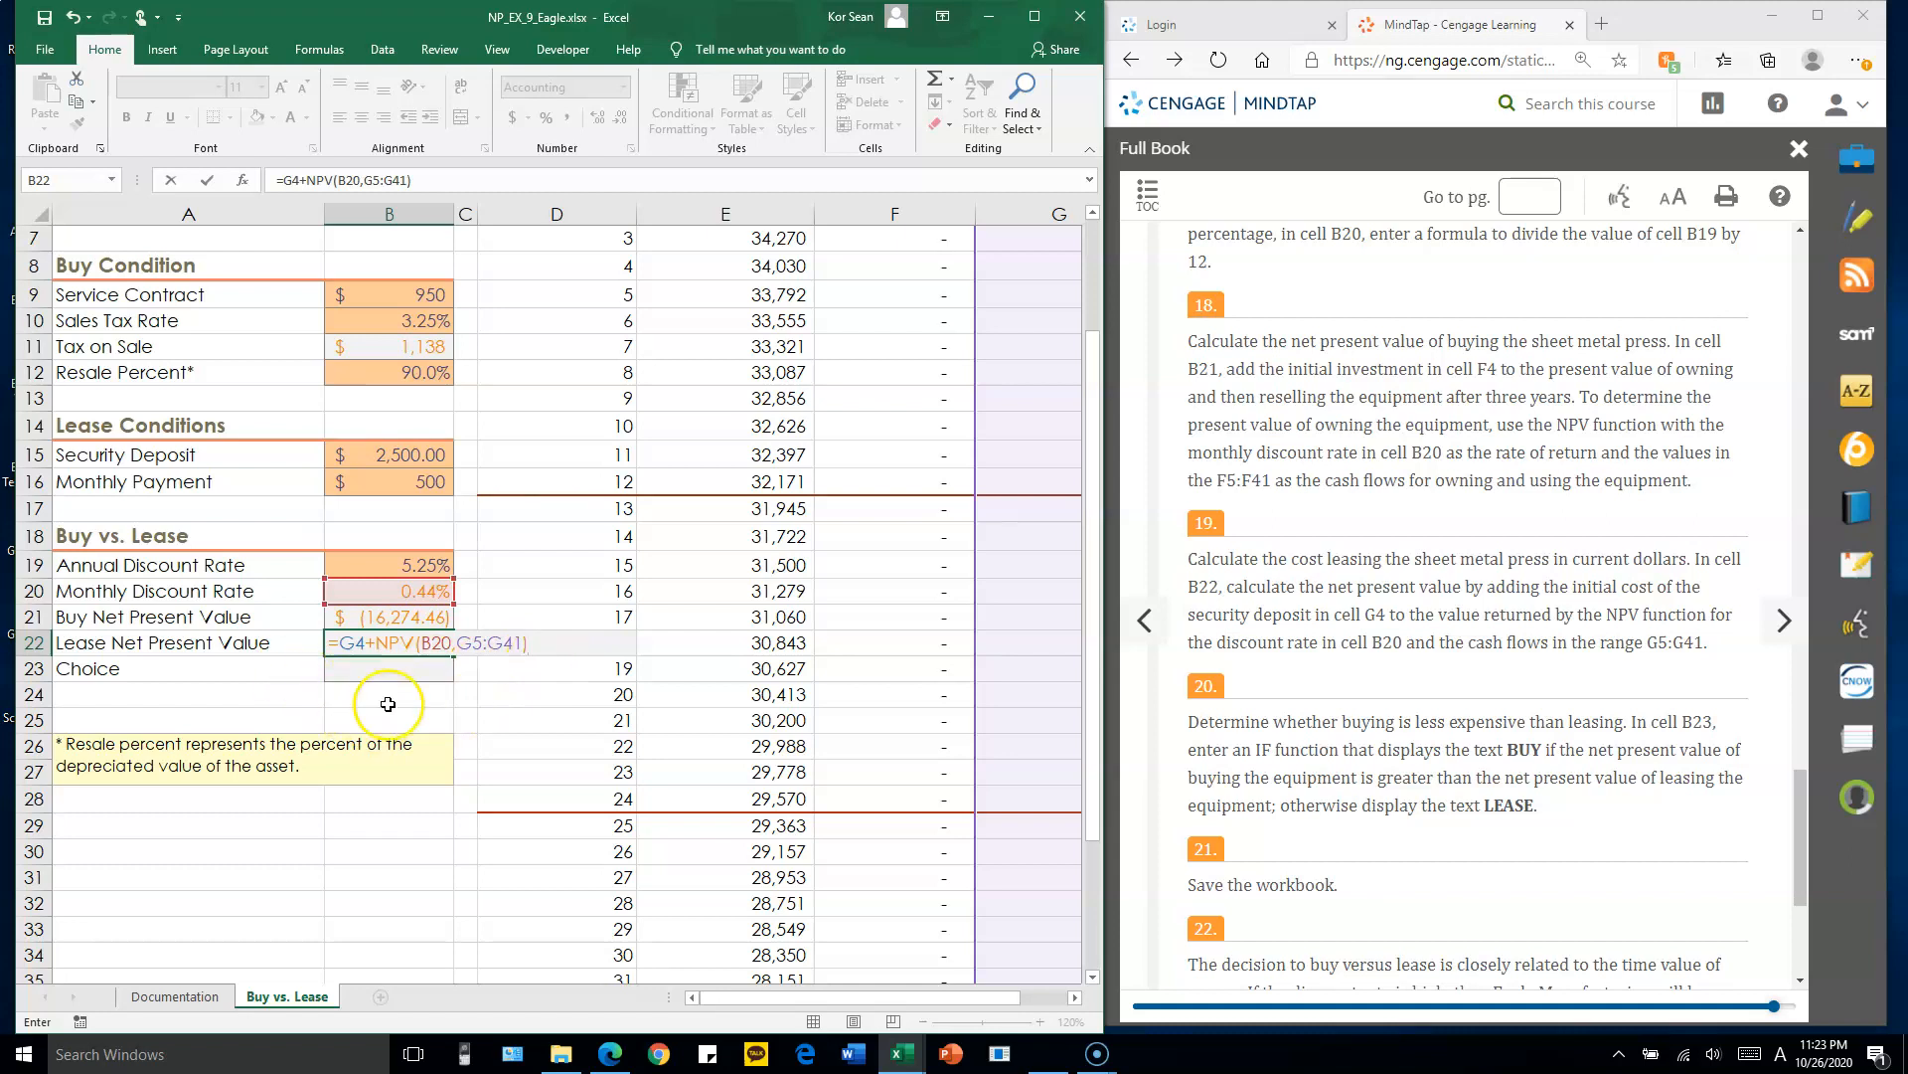
{"action": "key", "text": "Return"}
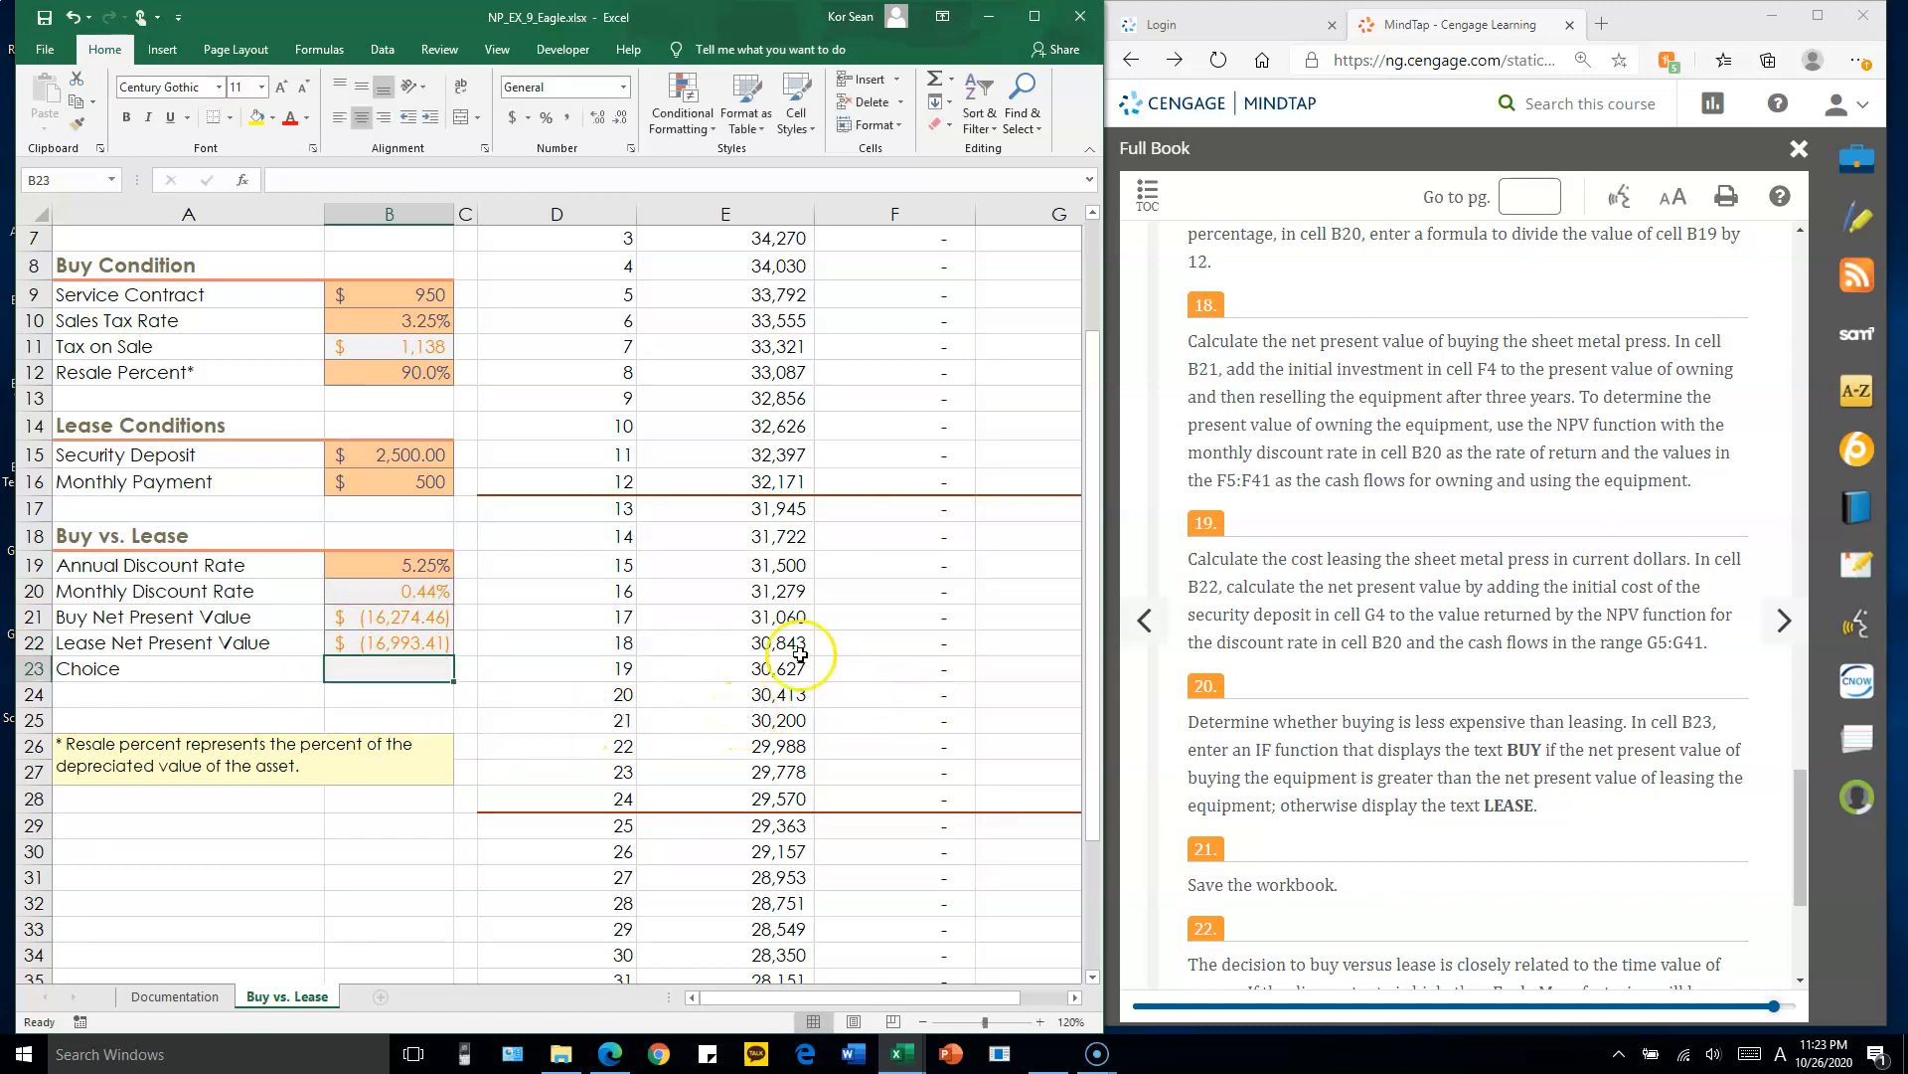
- Check the cell ranges referenced by the net present value formulas in B22 and B21, leaving both formulas unedited
{"action": "scroll", "coordinate": [807, 642], "scroll_direction": "down", "scroll_amount": 3}
{"action": "left_click", "coordinate": [268, 618]}
{"action": "double_click", "coordinate": [291, 616]}
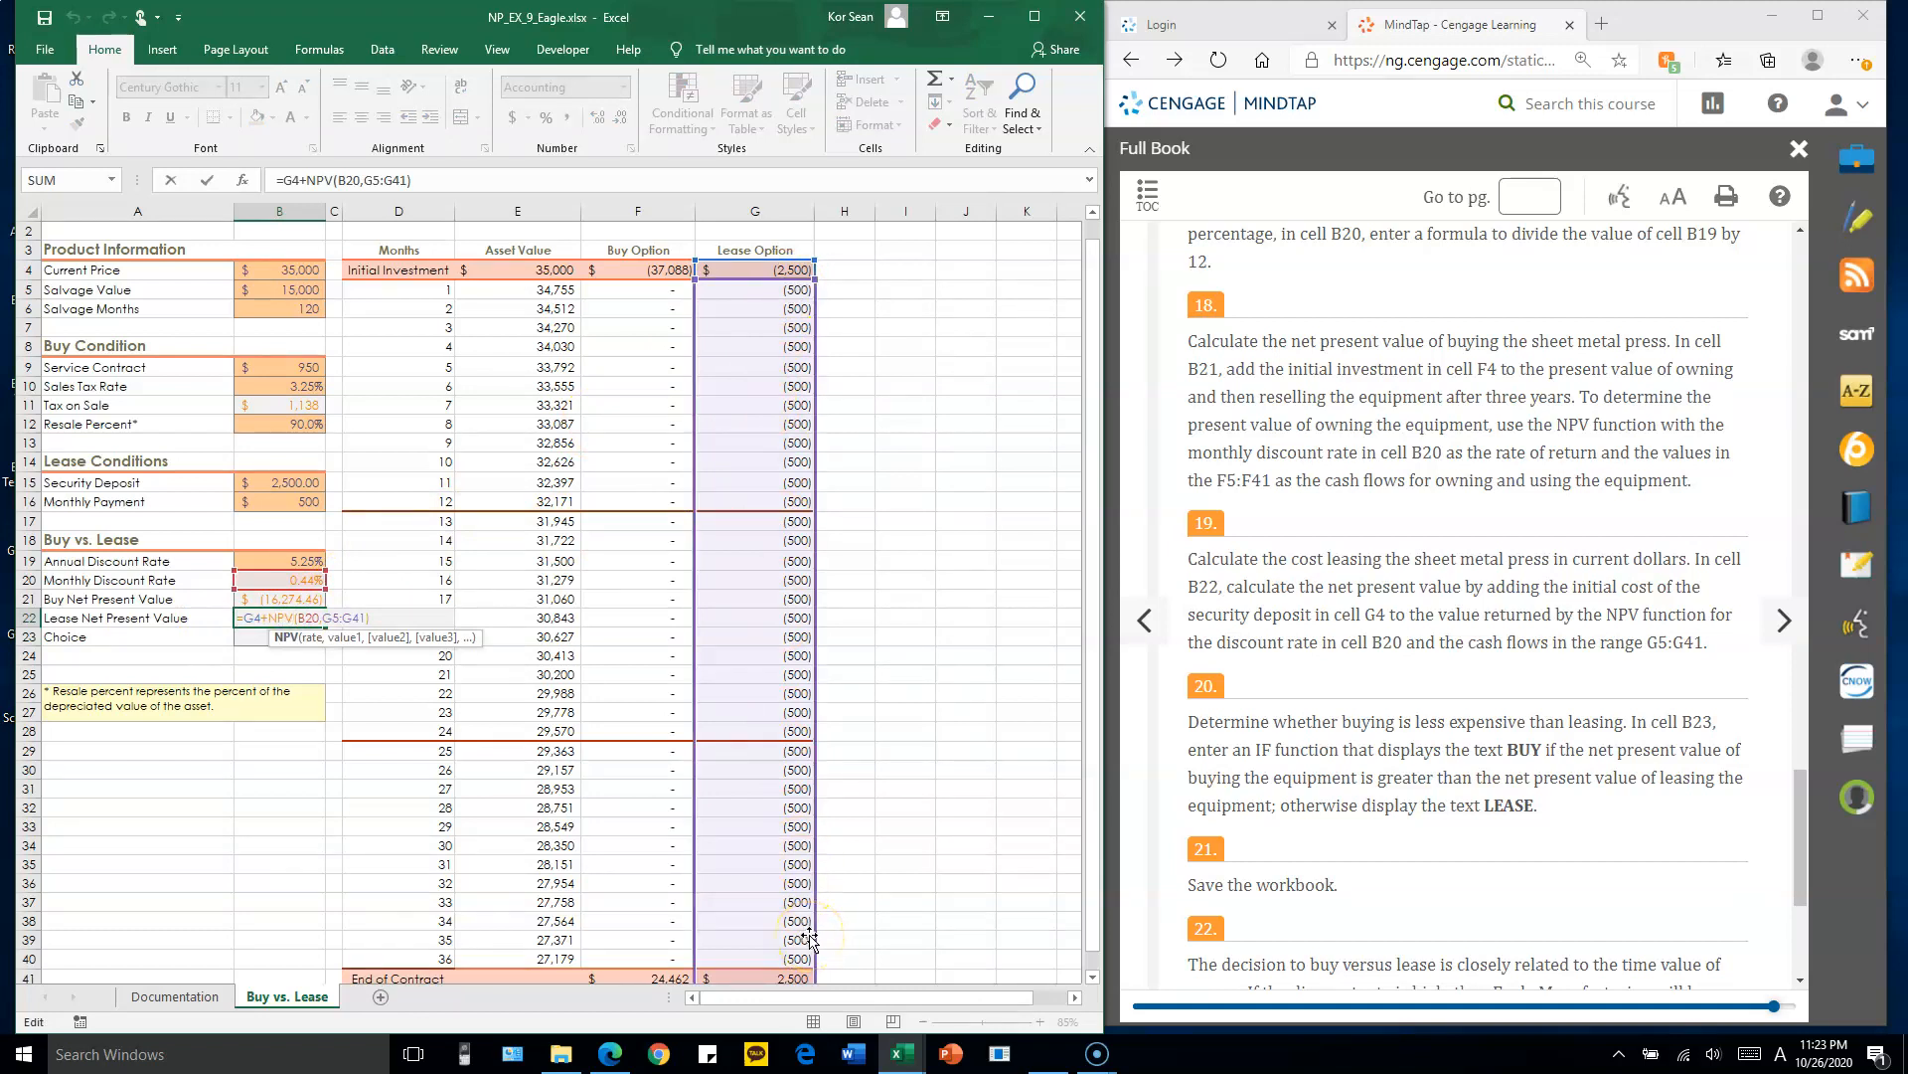
{"action": "key", "text": "Escape"}
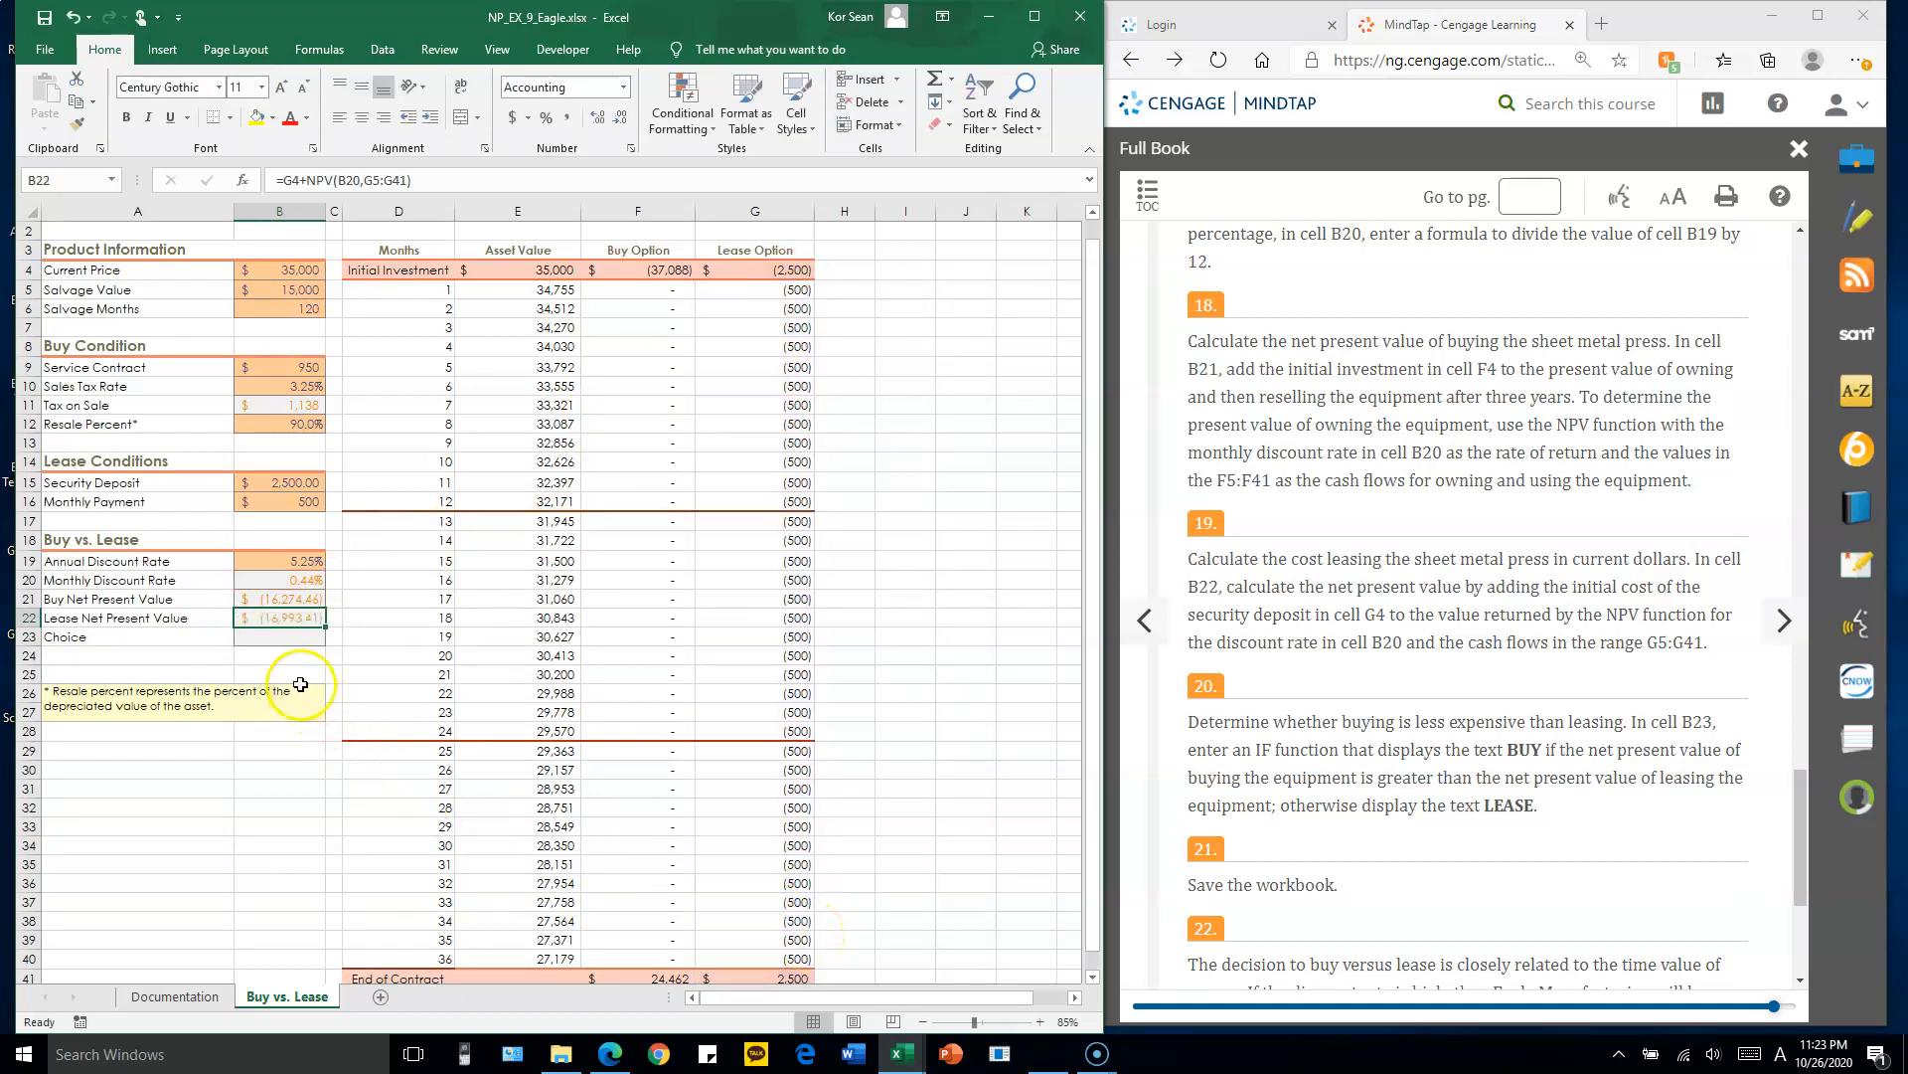
{"action": "double_click", "coordinate": [304, 601]}
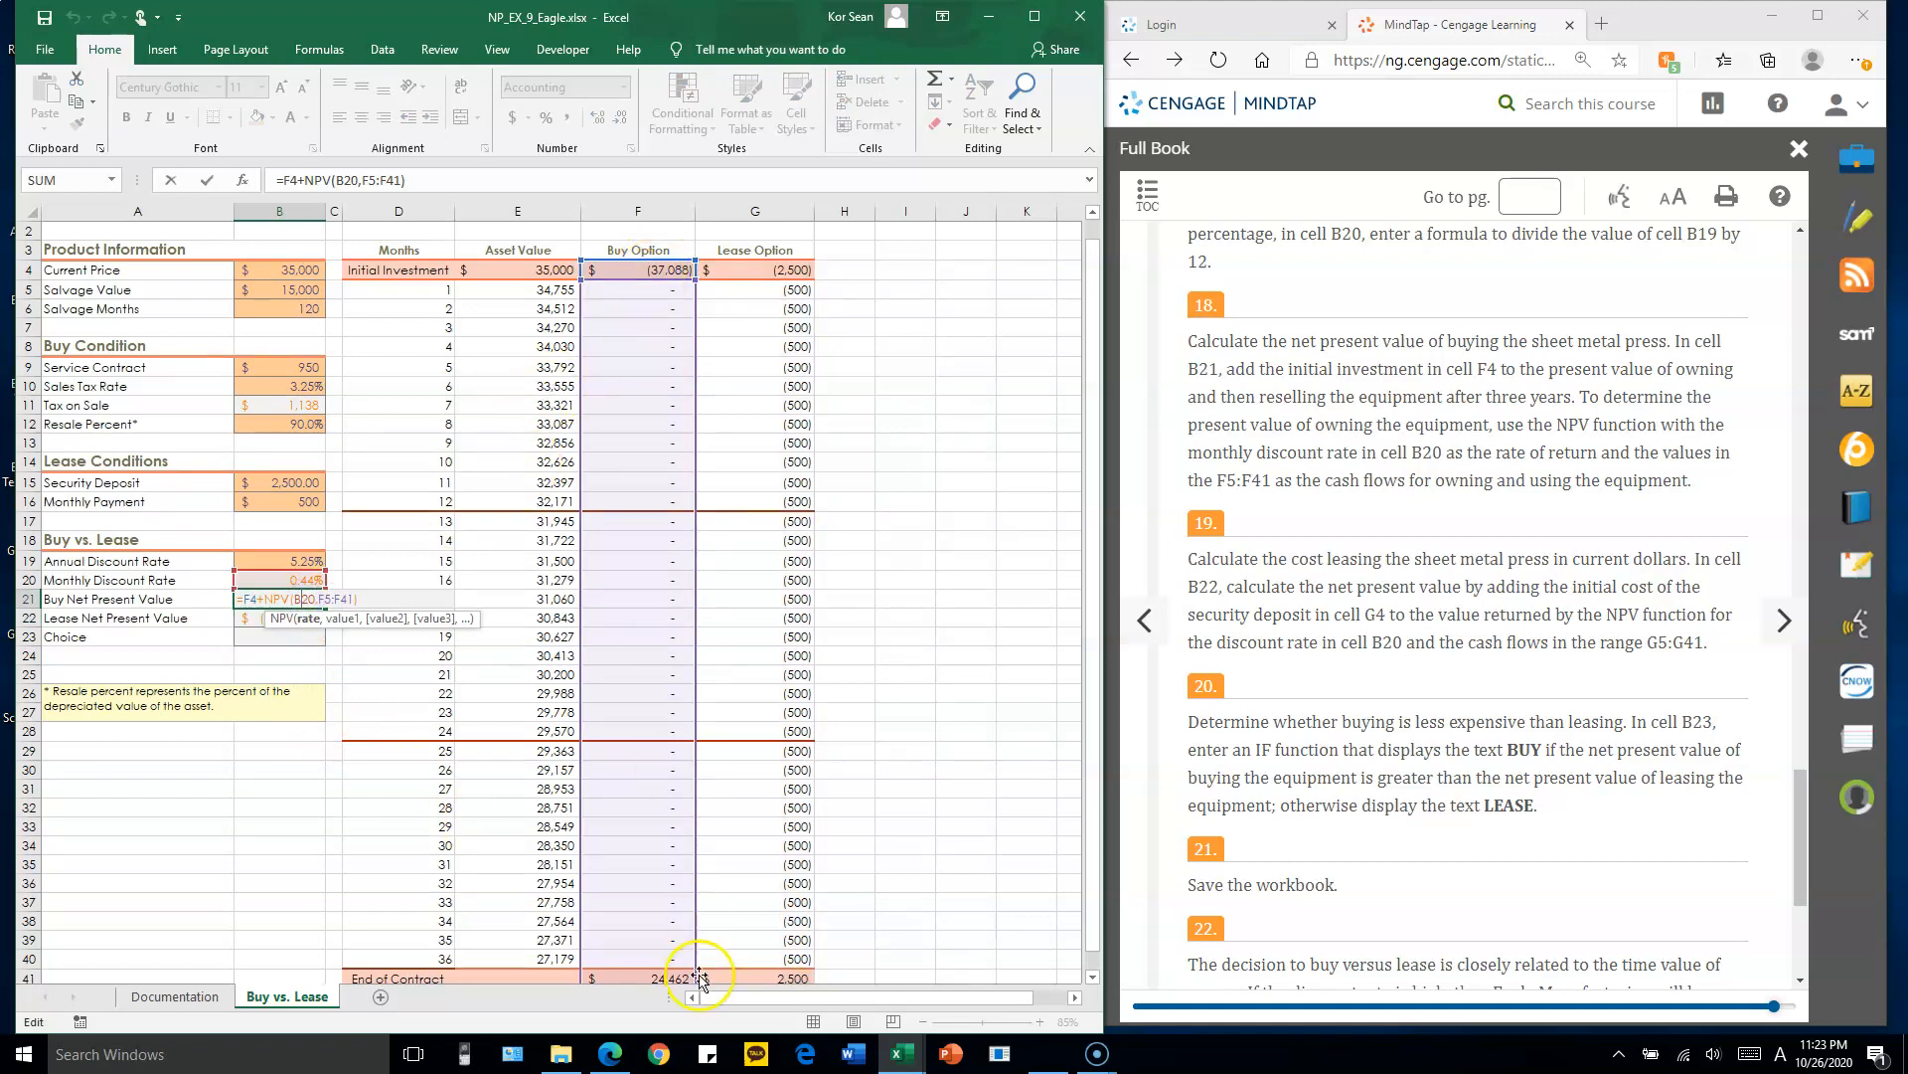
{"action": "key", "text": "Escape"}
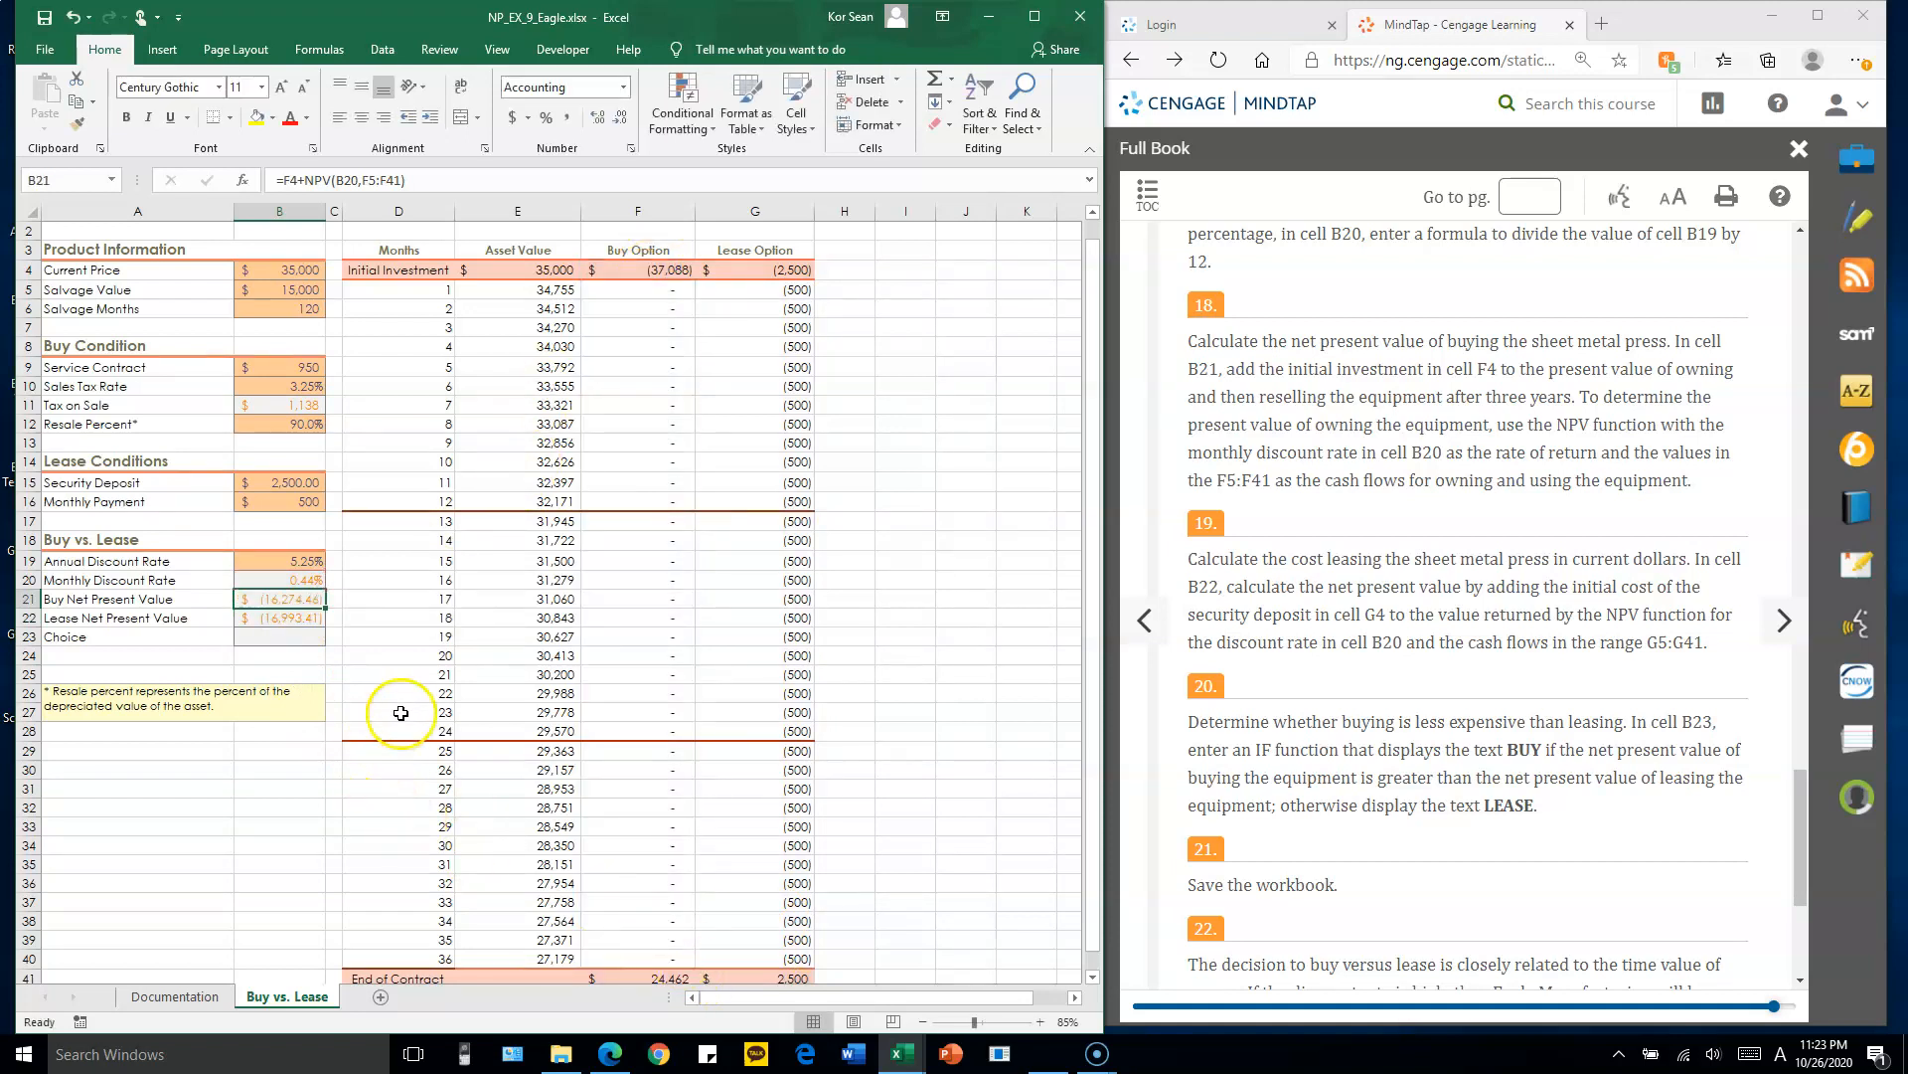
- Following instruction 20, enter the formula =IF(B21>B22, "BUY", "LEASE") in cell B23
{"action": "scroll", "coordinate": [403, 707], "scroll_direction": "up", "scroll_amount": 2, "text": "ctrl"}
{"action": "scroll", "coordinate": [404, 707], "scroll_direction": "up", "scroll_amount": 1, "text": "ctrl"}
{"action": "left_click_drag", "start_coordinate": [964, 999], "coordinate": [580, 997]}
{"action": "left_click", "coordinate": [443, 651]}
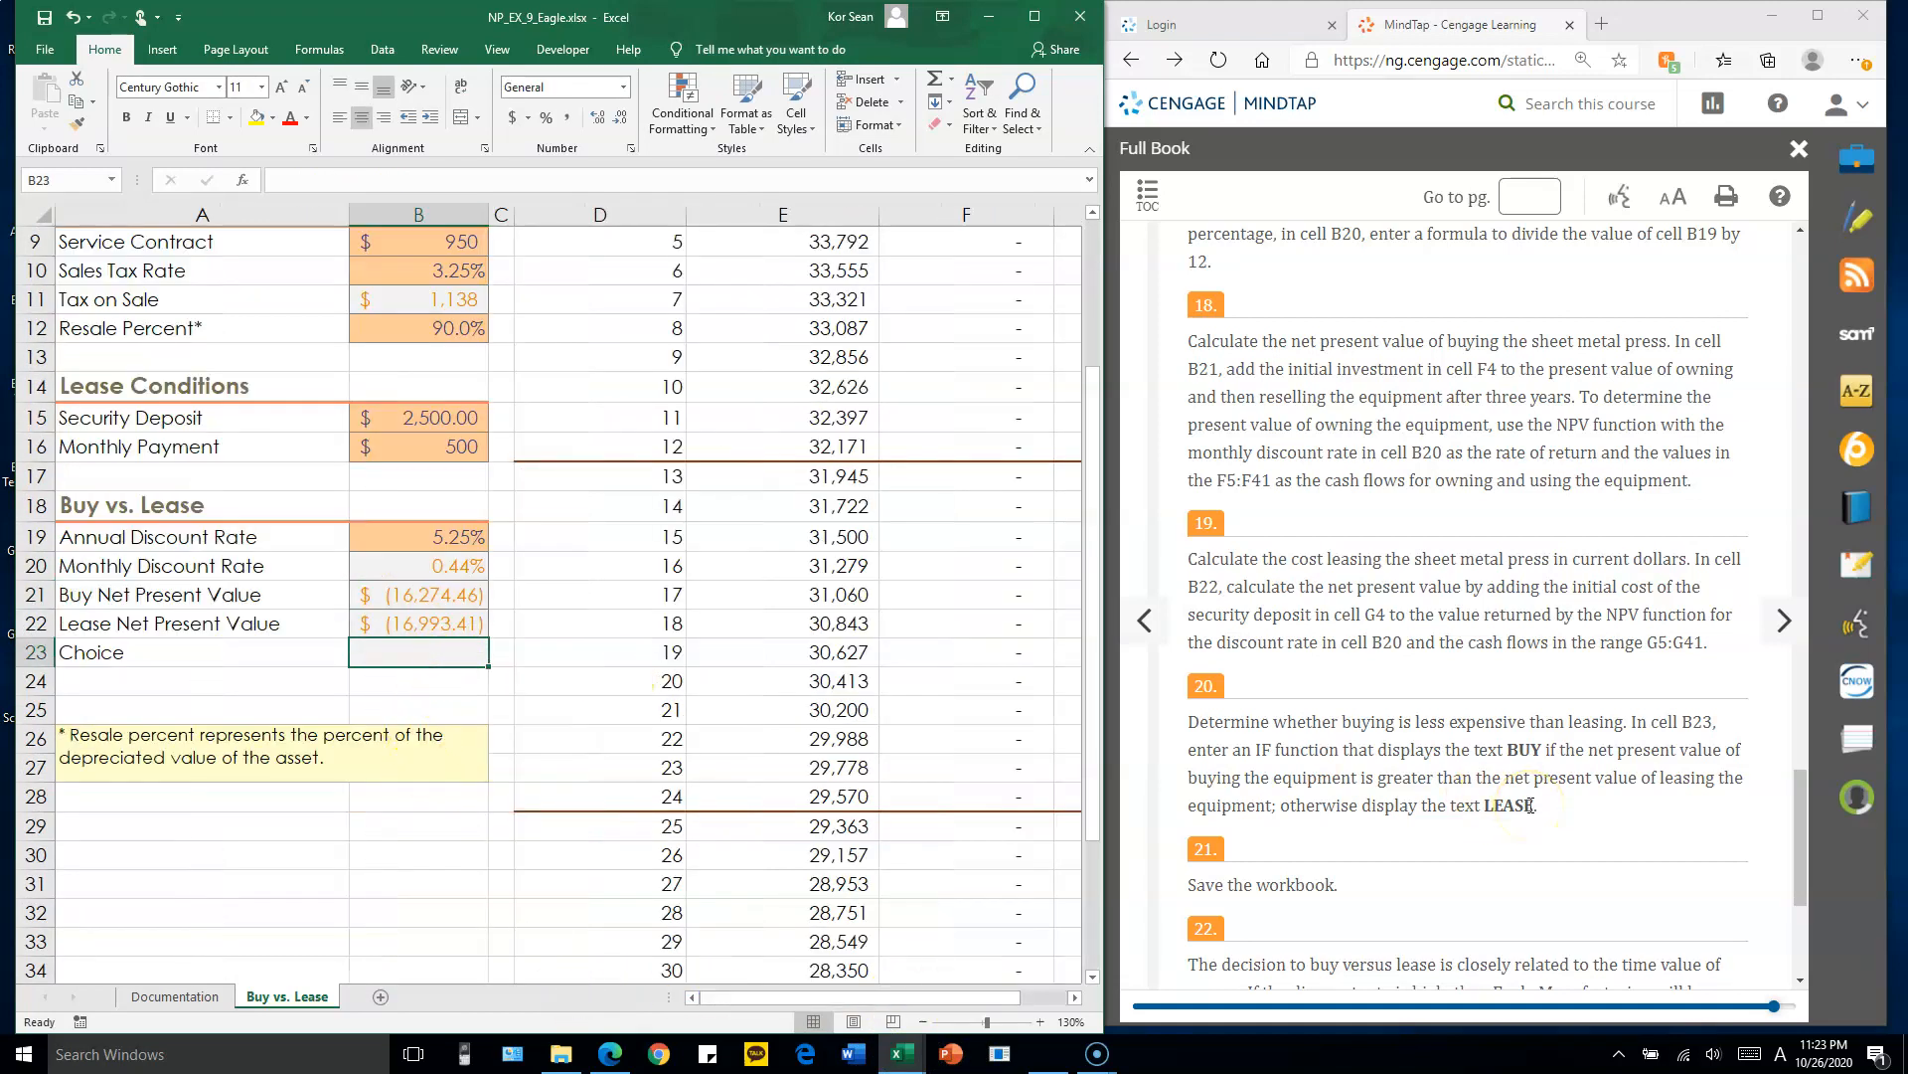
{"action": "type", "text": "=IF("}
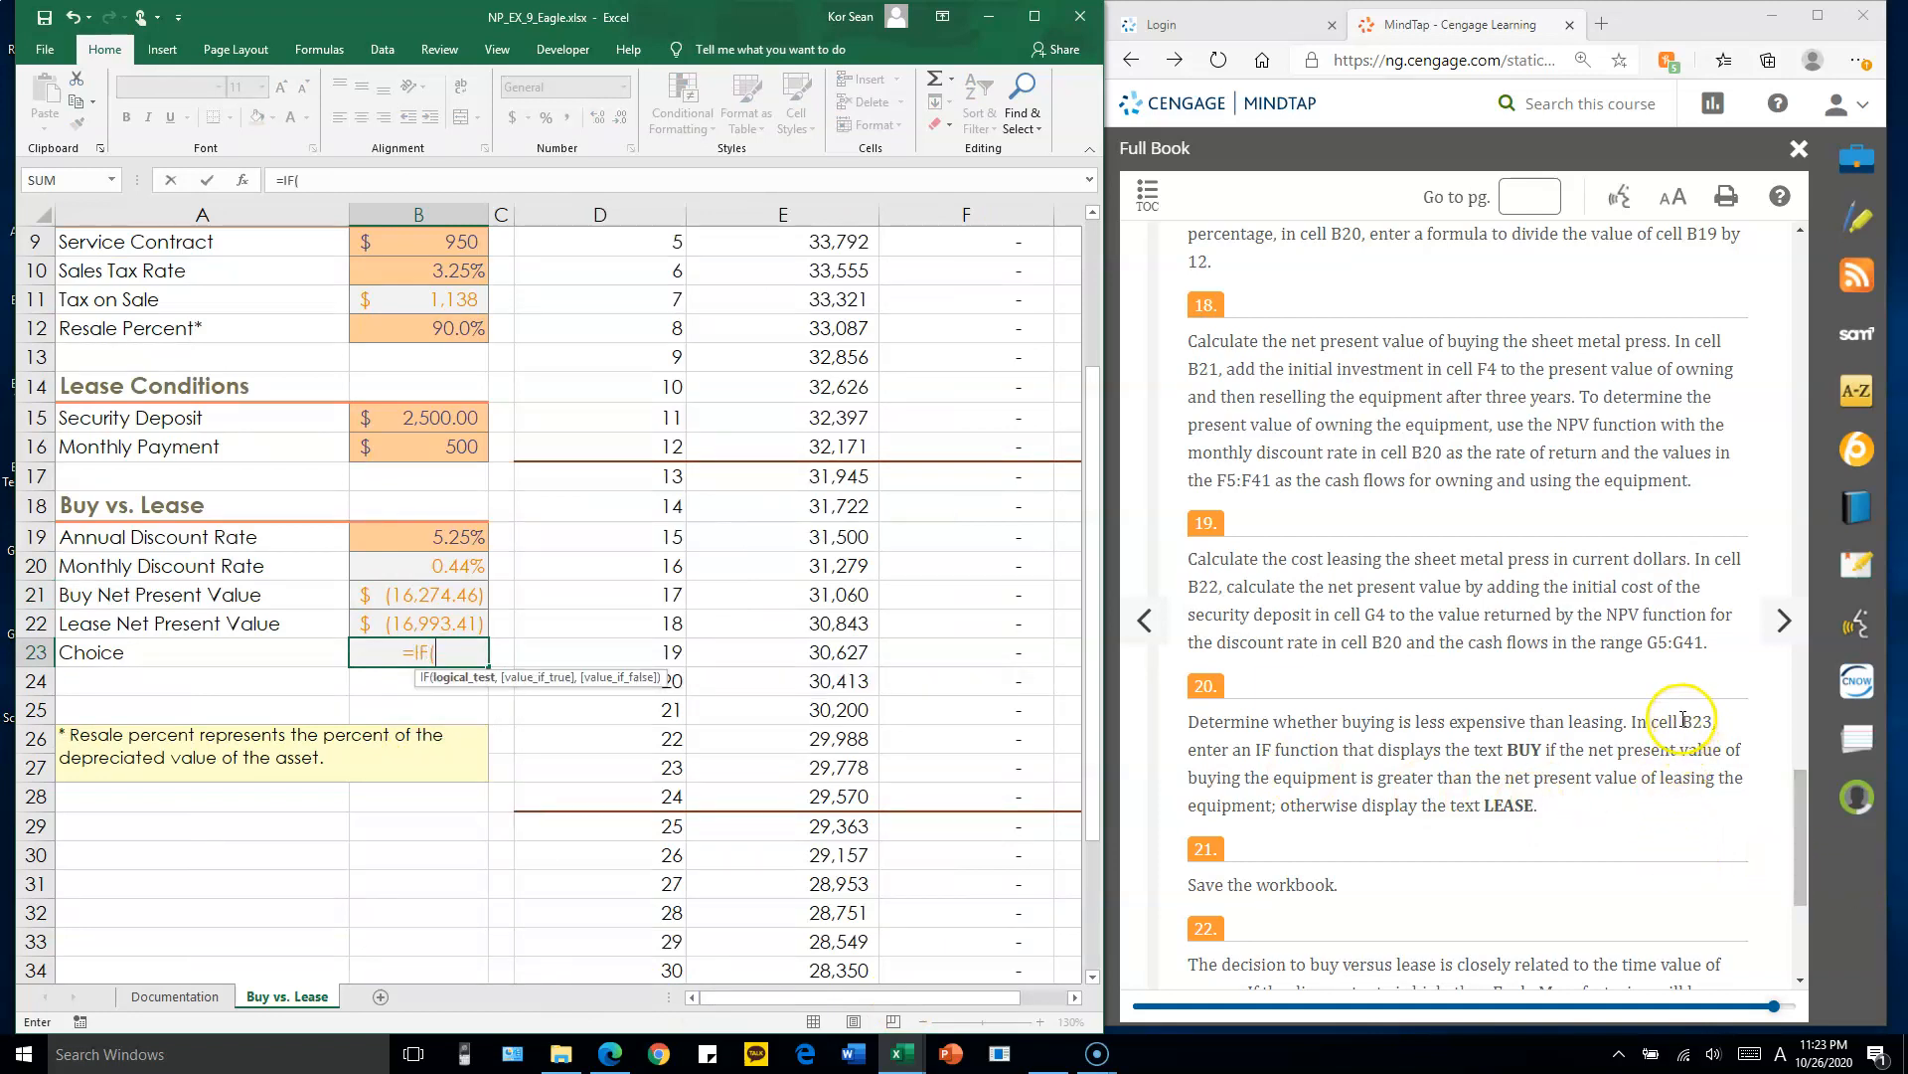
{"action": "type", "text": "B23"}
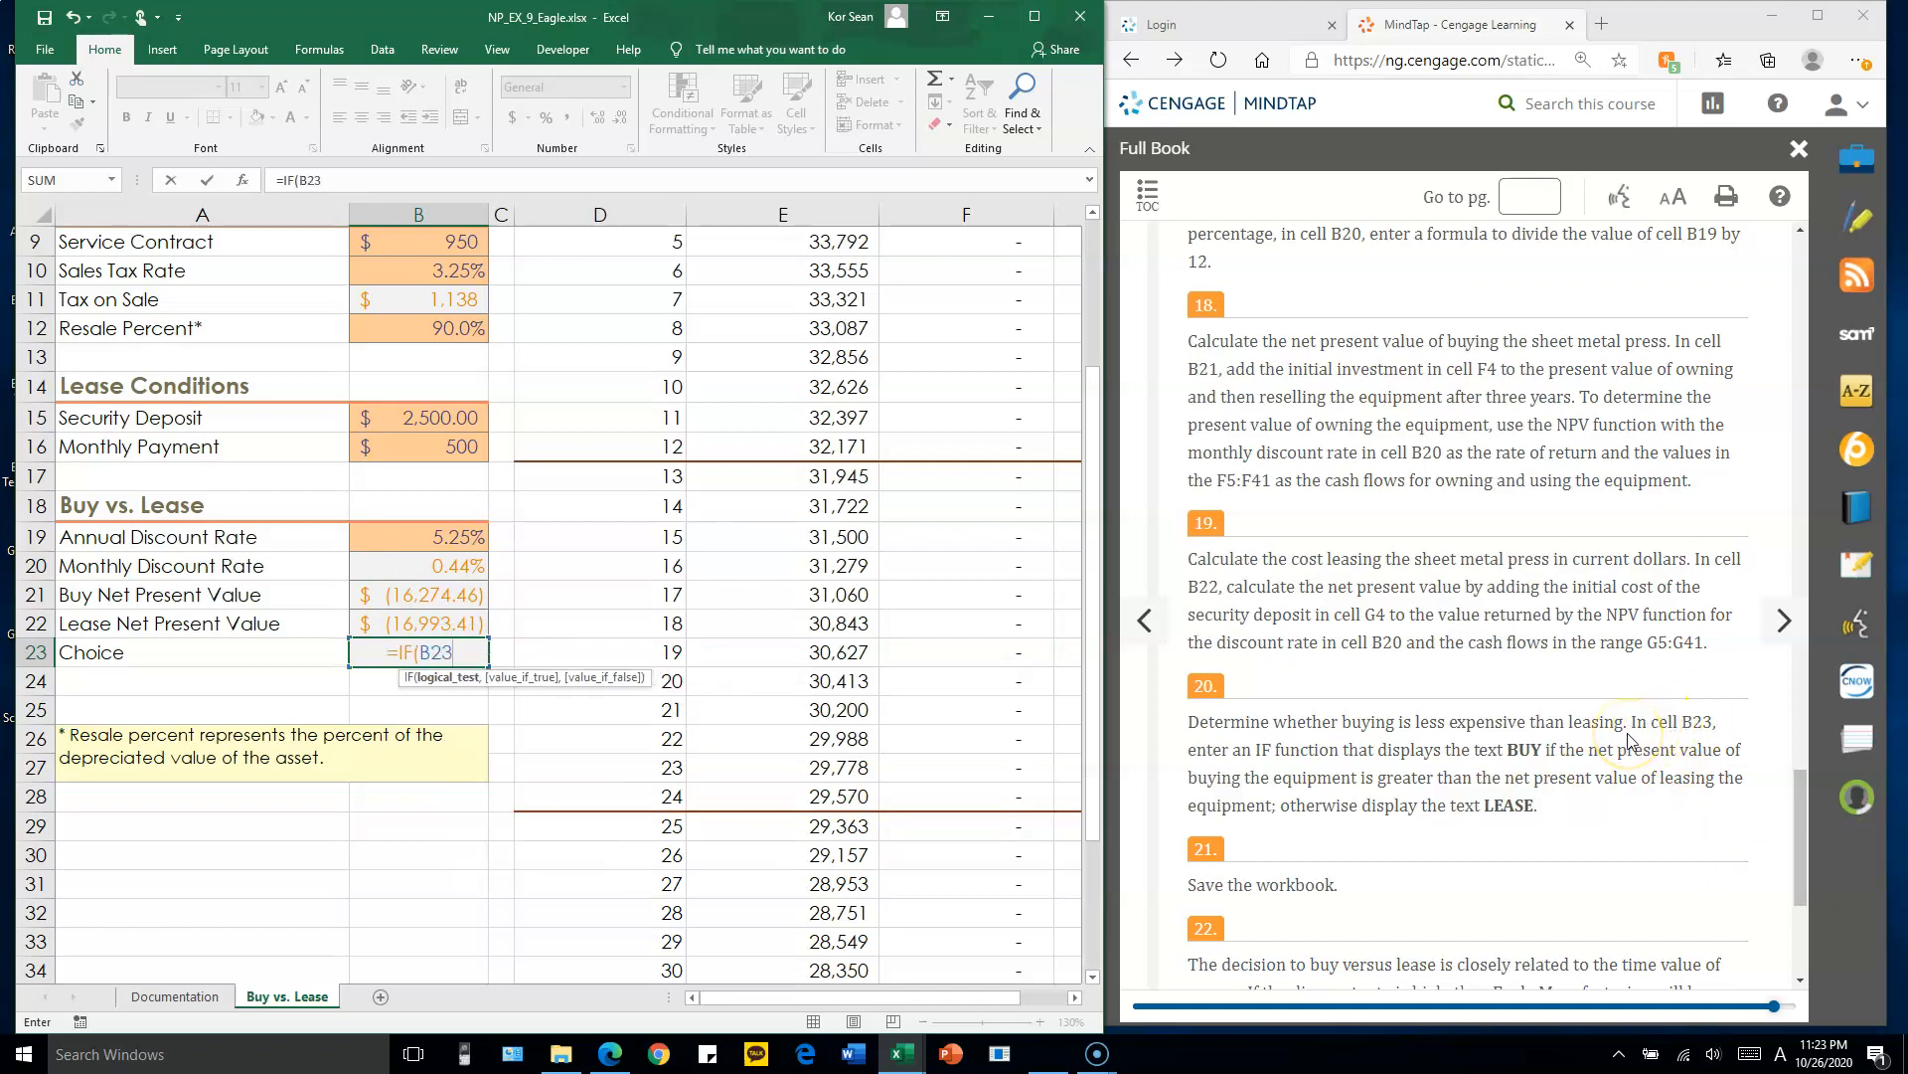
{"action": "key", "text": "BackSpace"}
{"action": "key", "text": "BackSpace"}
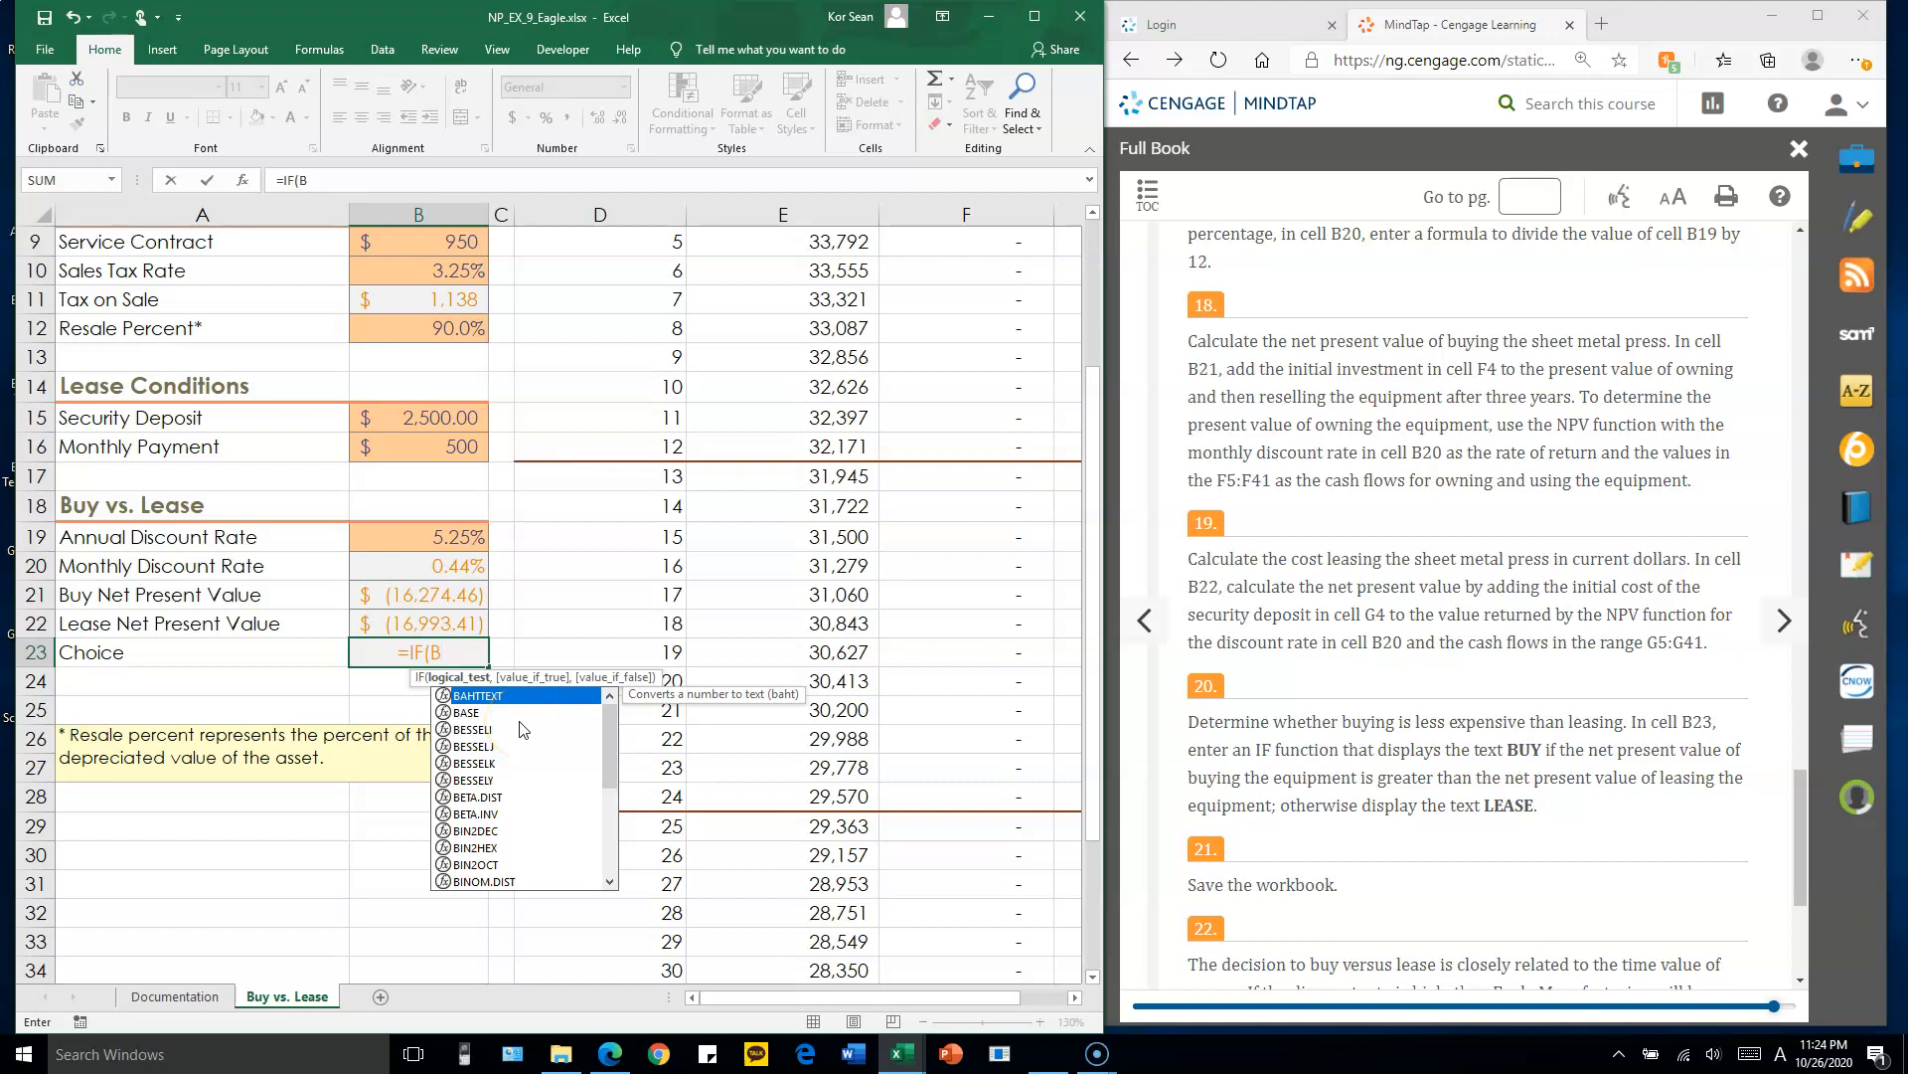
{"action": "type", "text": "21"}
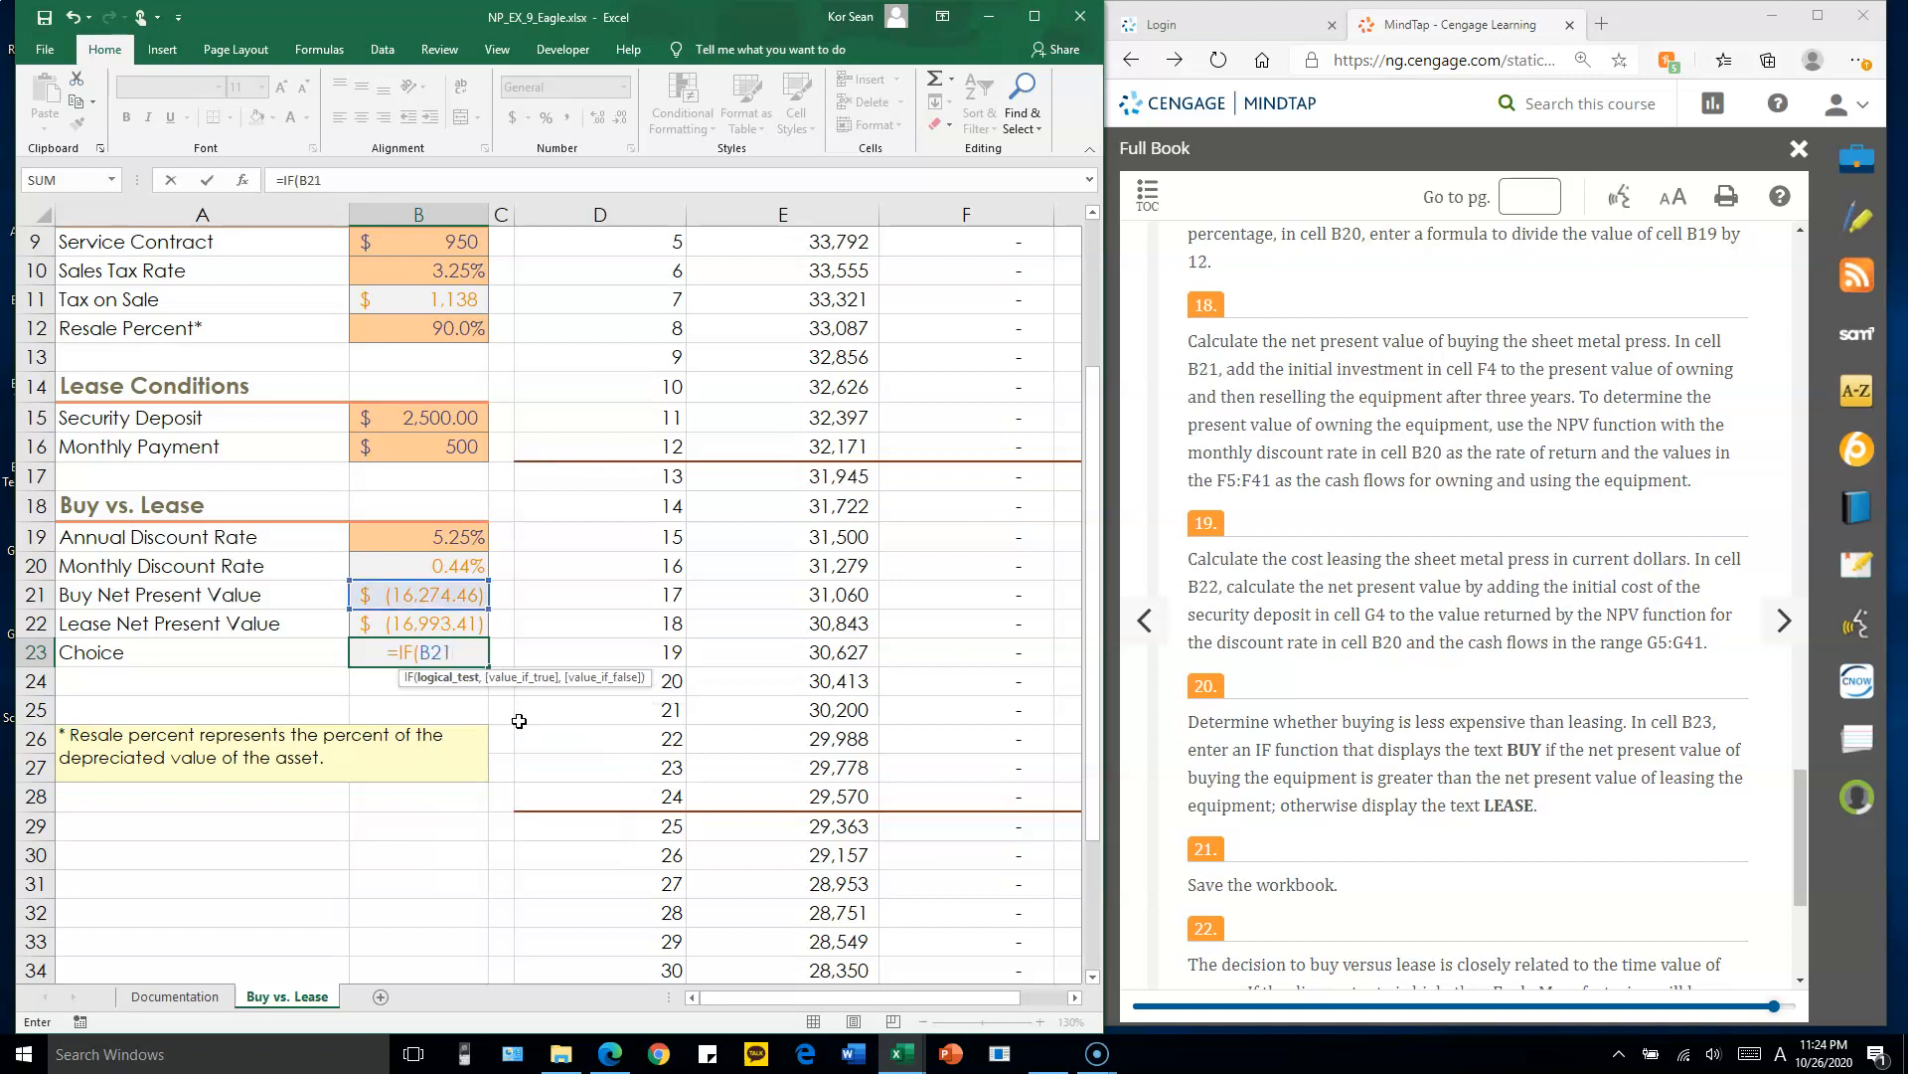
{"action": "type", "text": ">"}
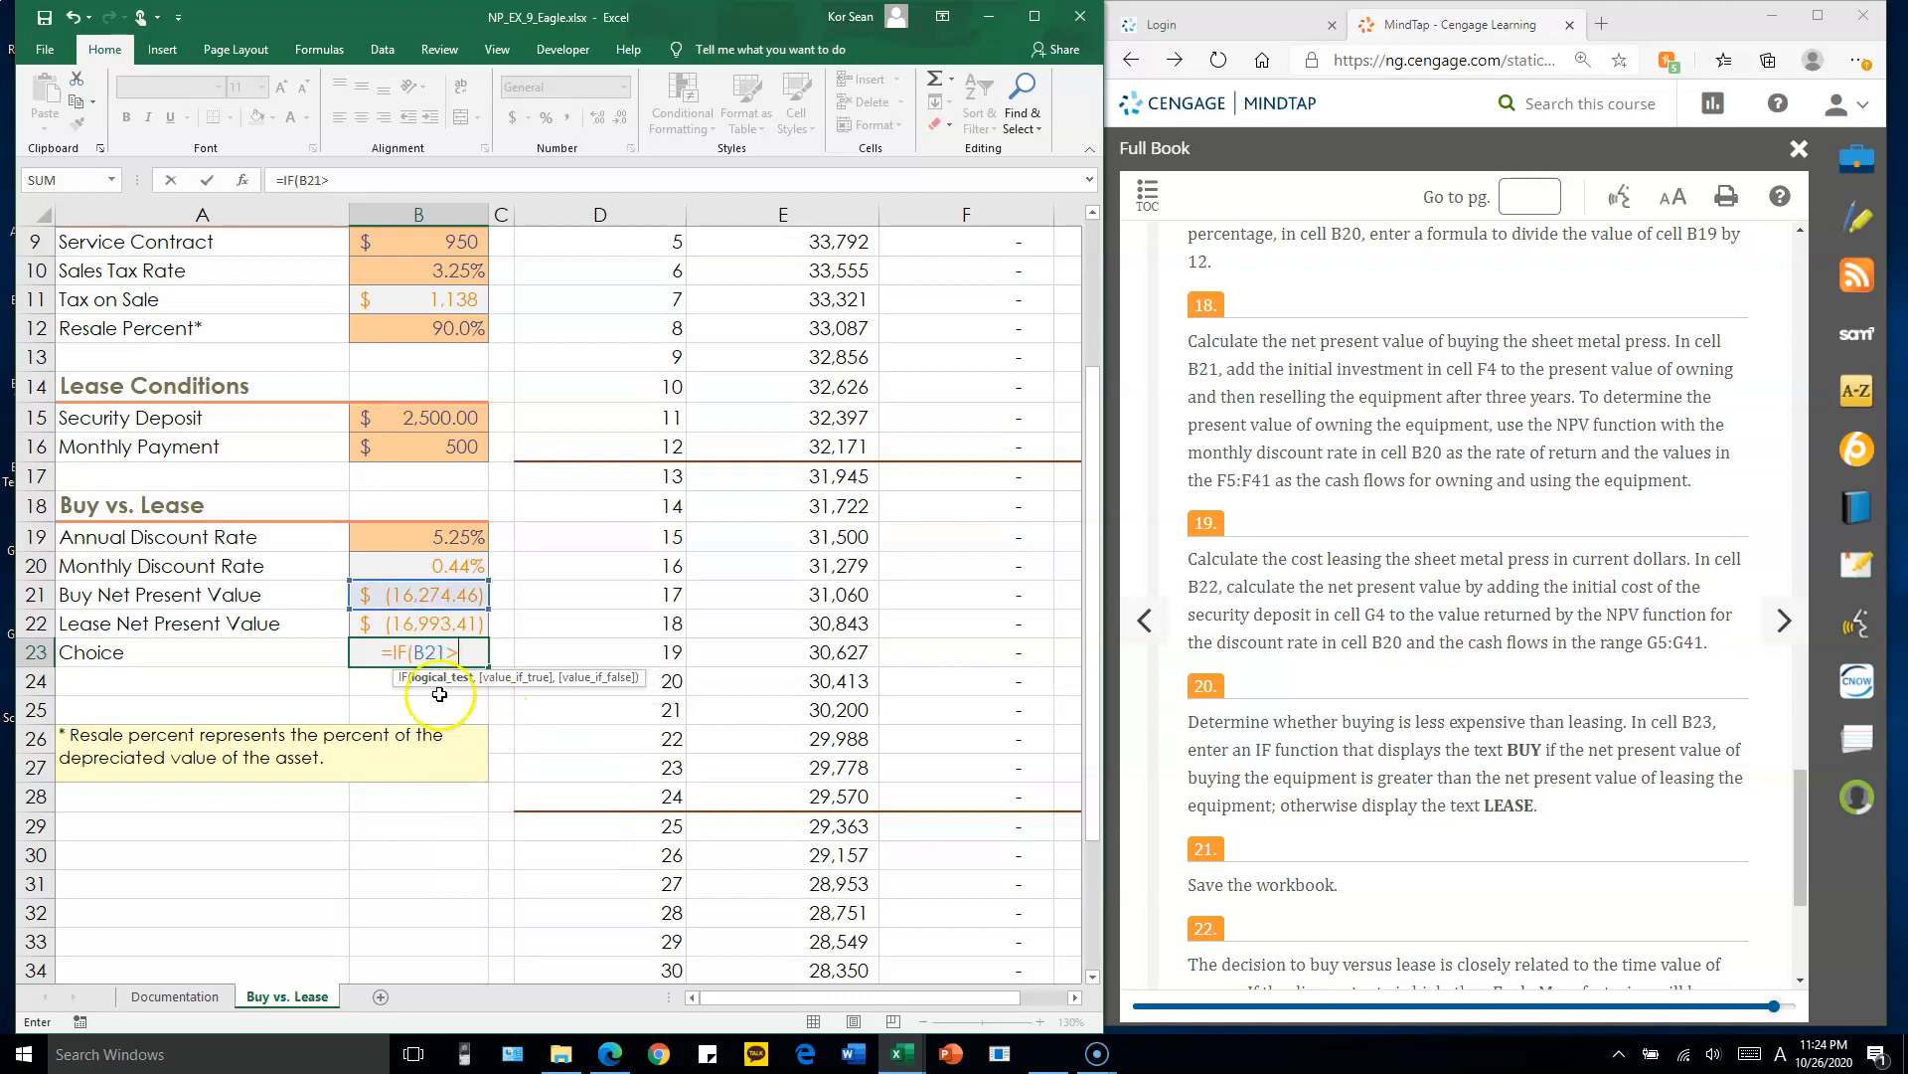
{"action": "left_click", "coordinate": [459, 626]}
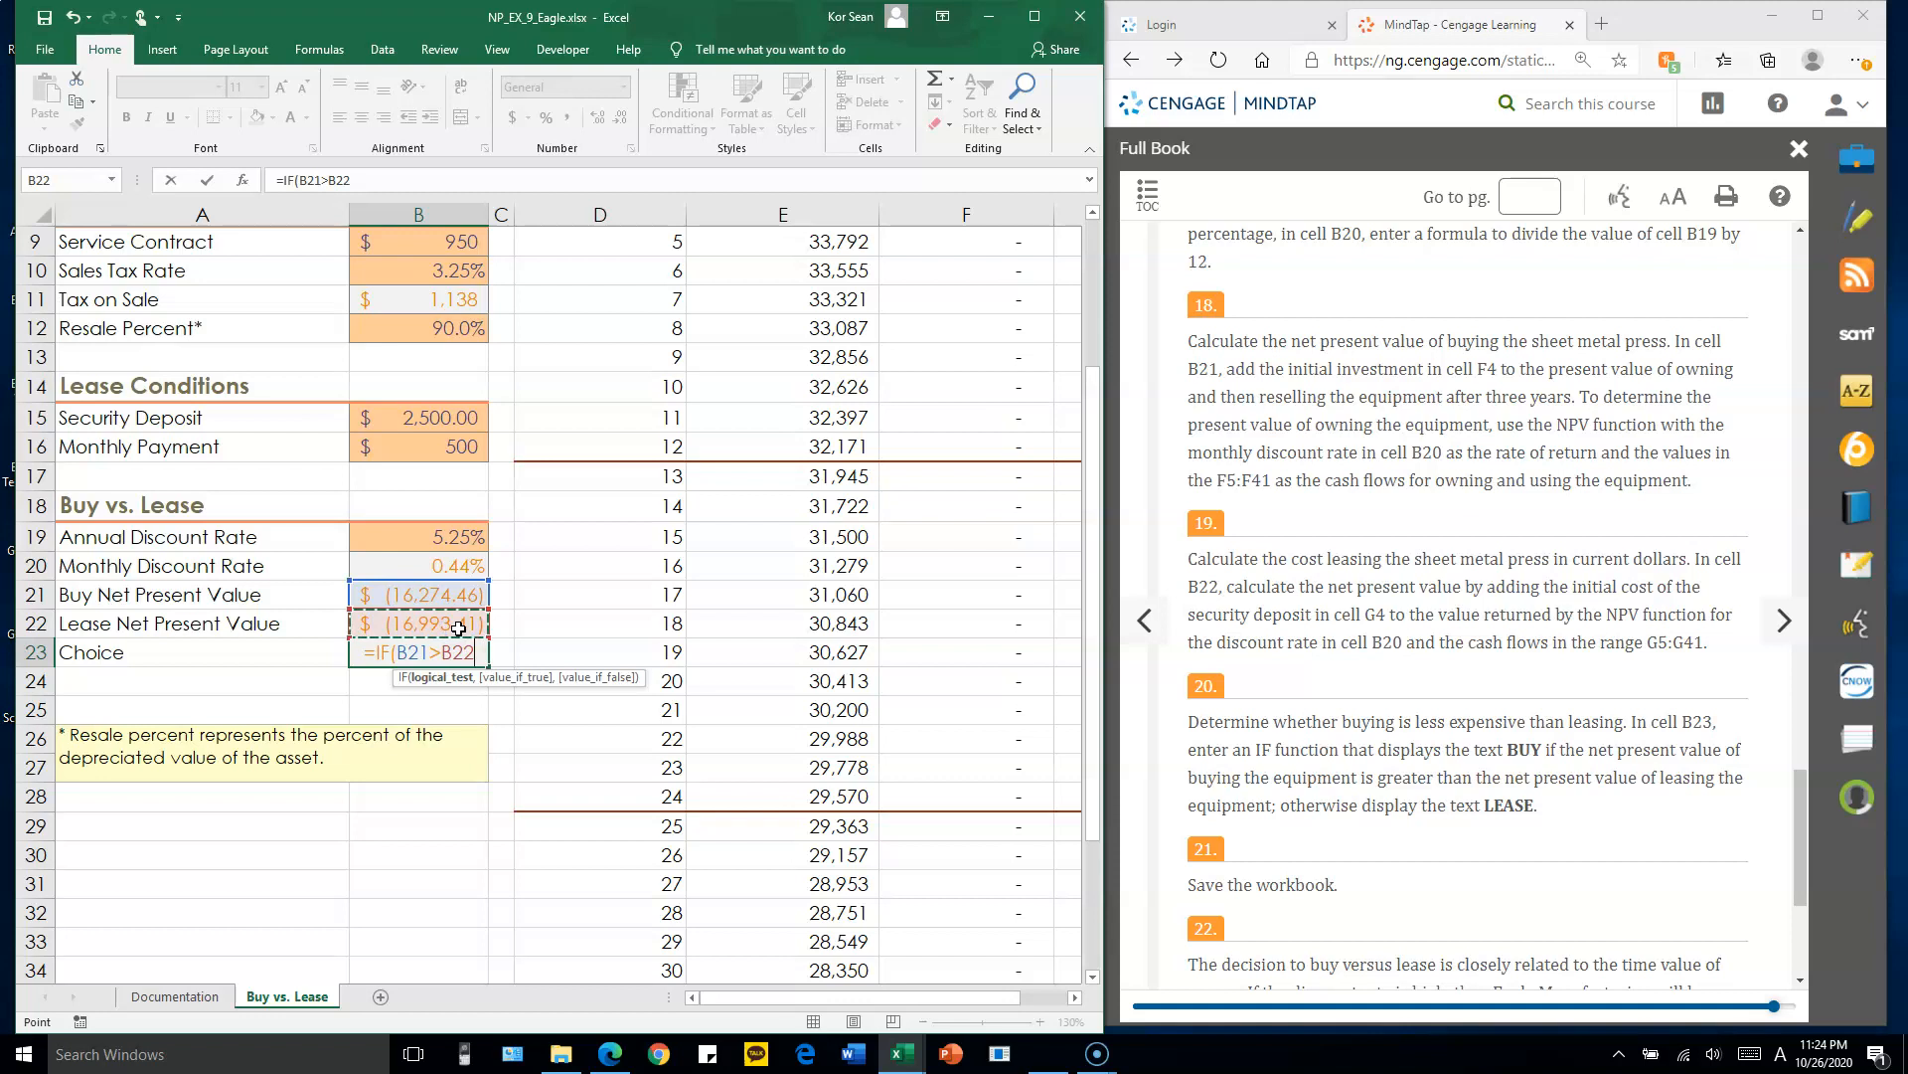
{"action": "type", "text": ","}
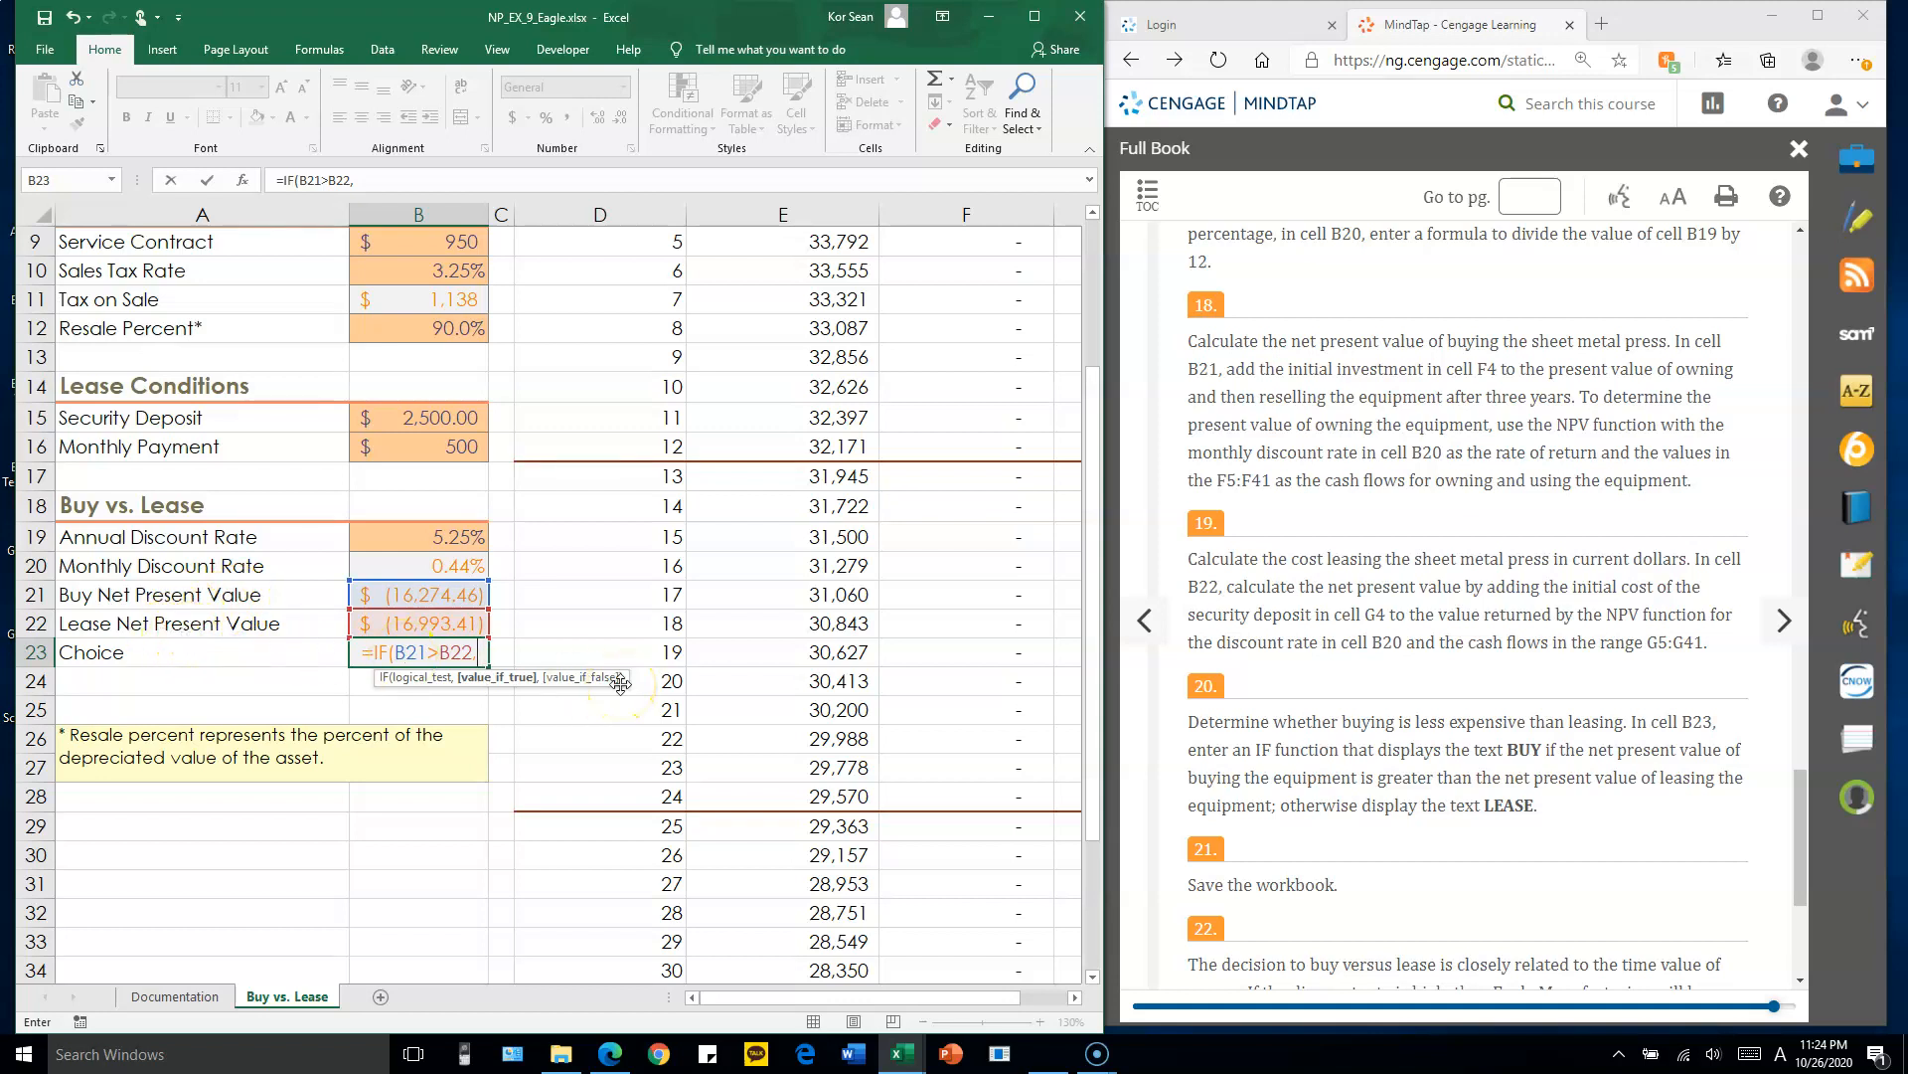
{"action": "type", "text": "\"B"}
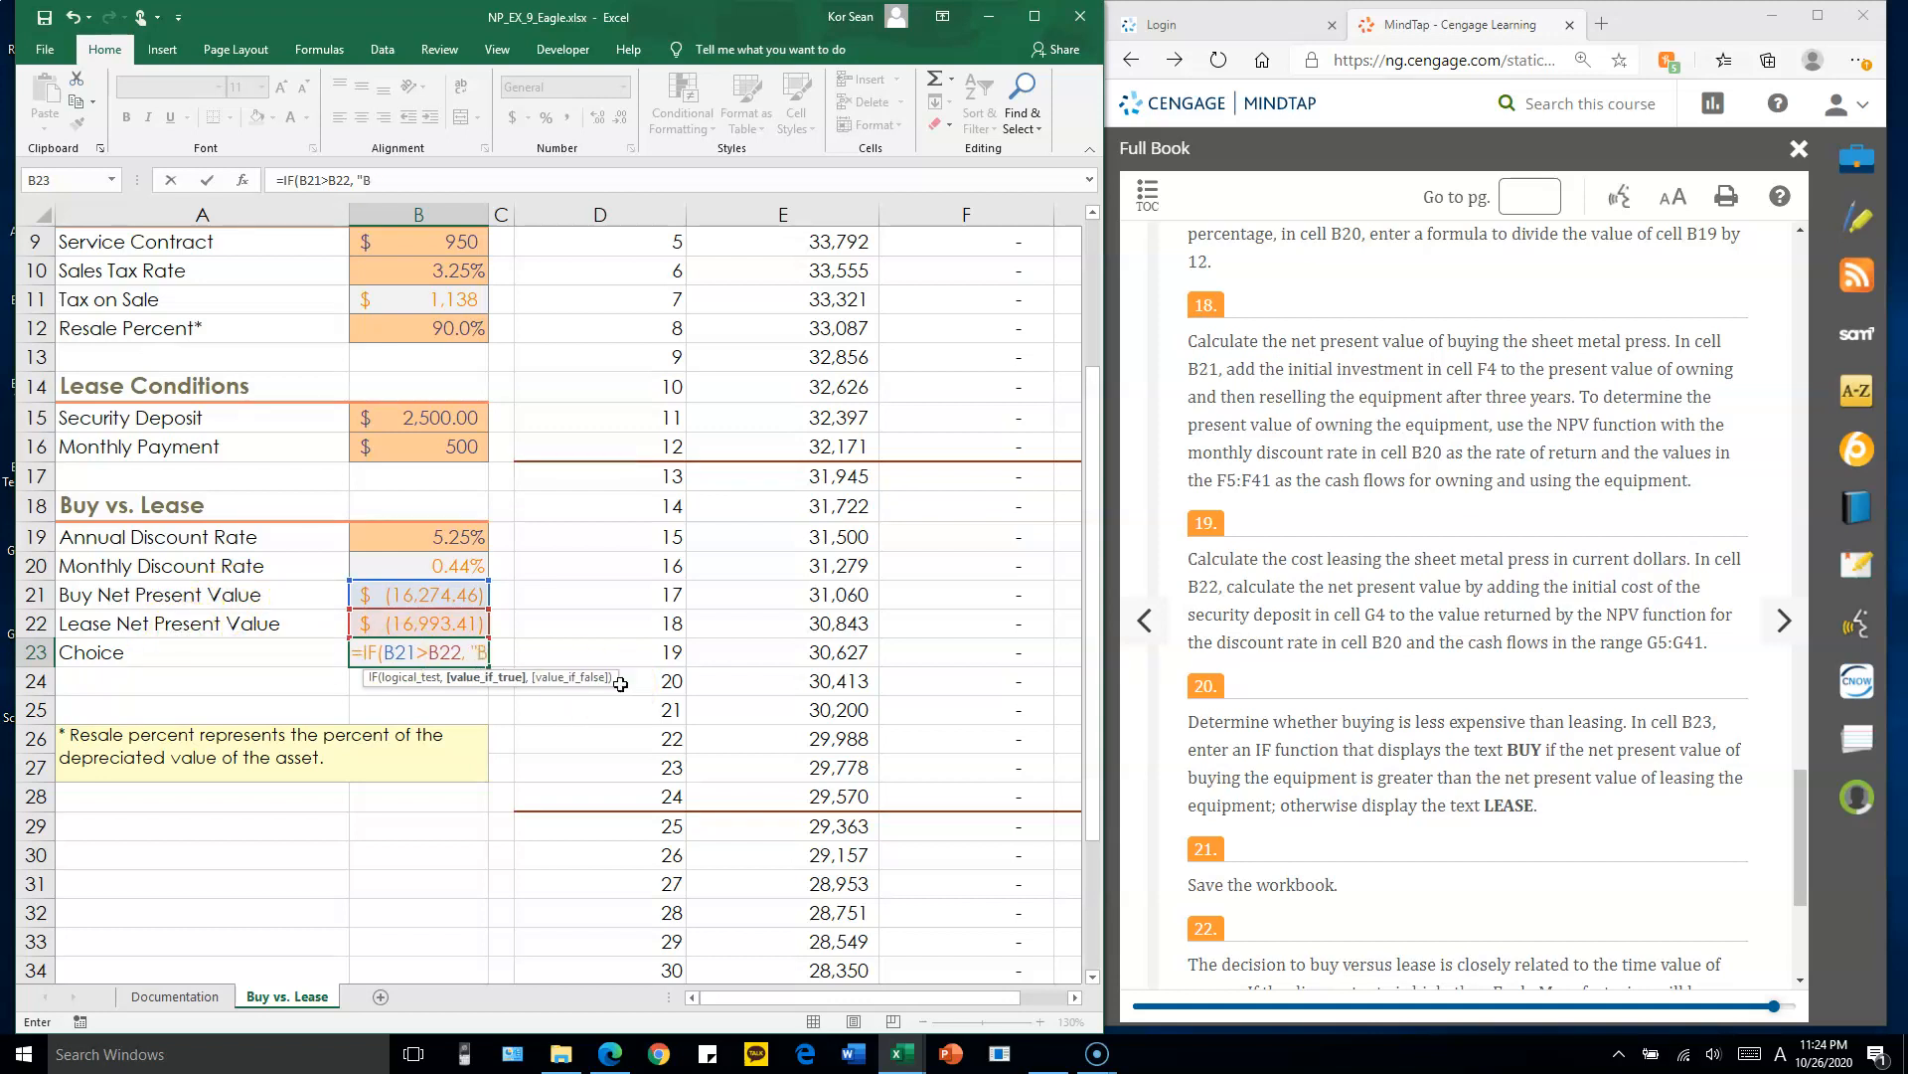
{"action": "type", "text": "UY\","}
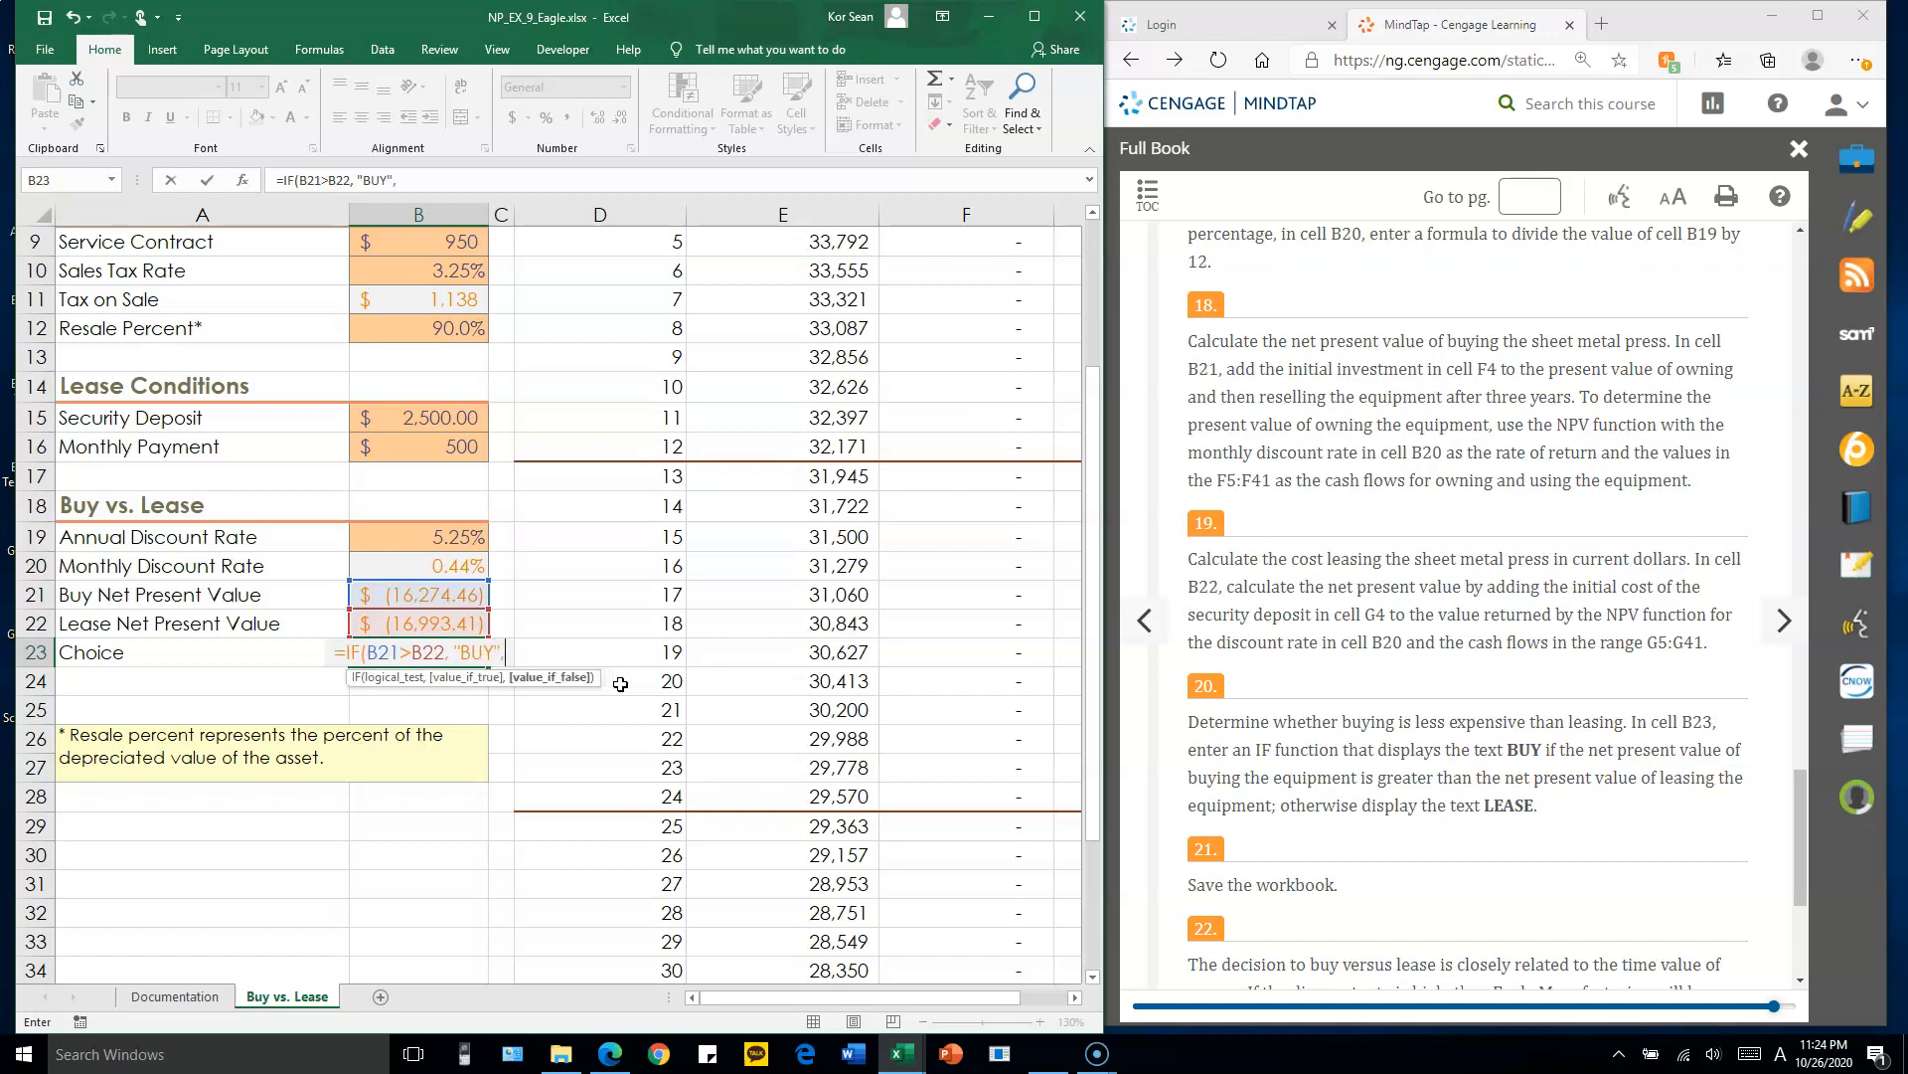
{"action": "type", "text": " \"LEASE\")"}
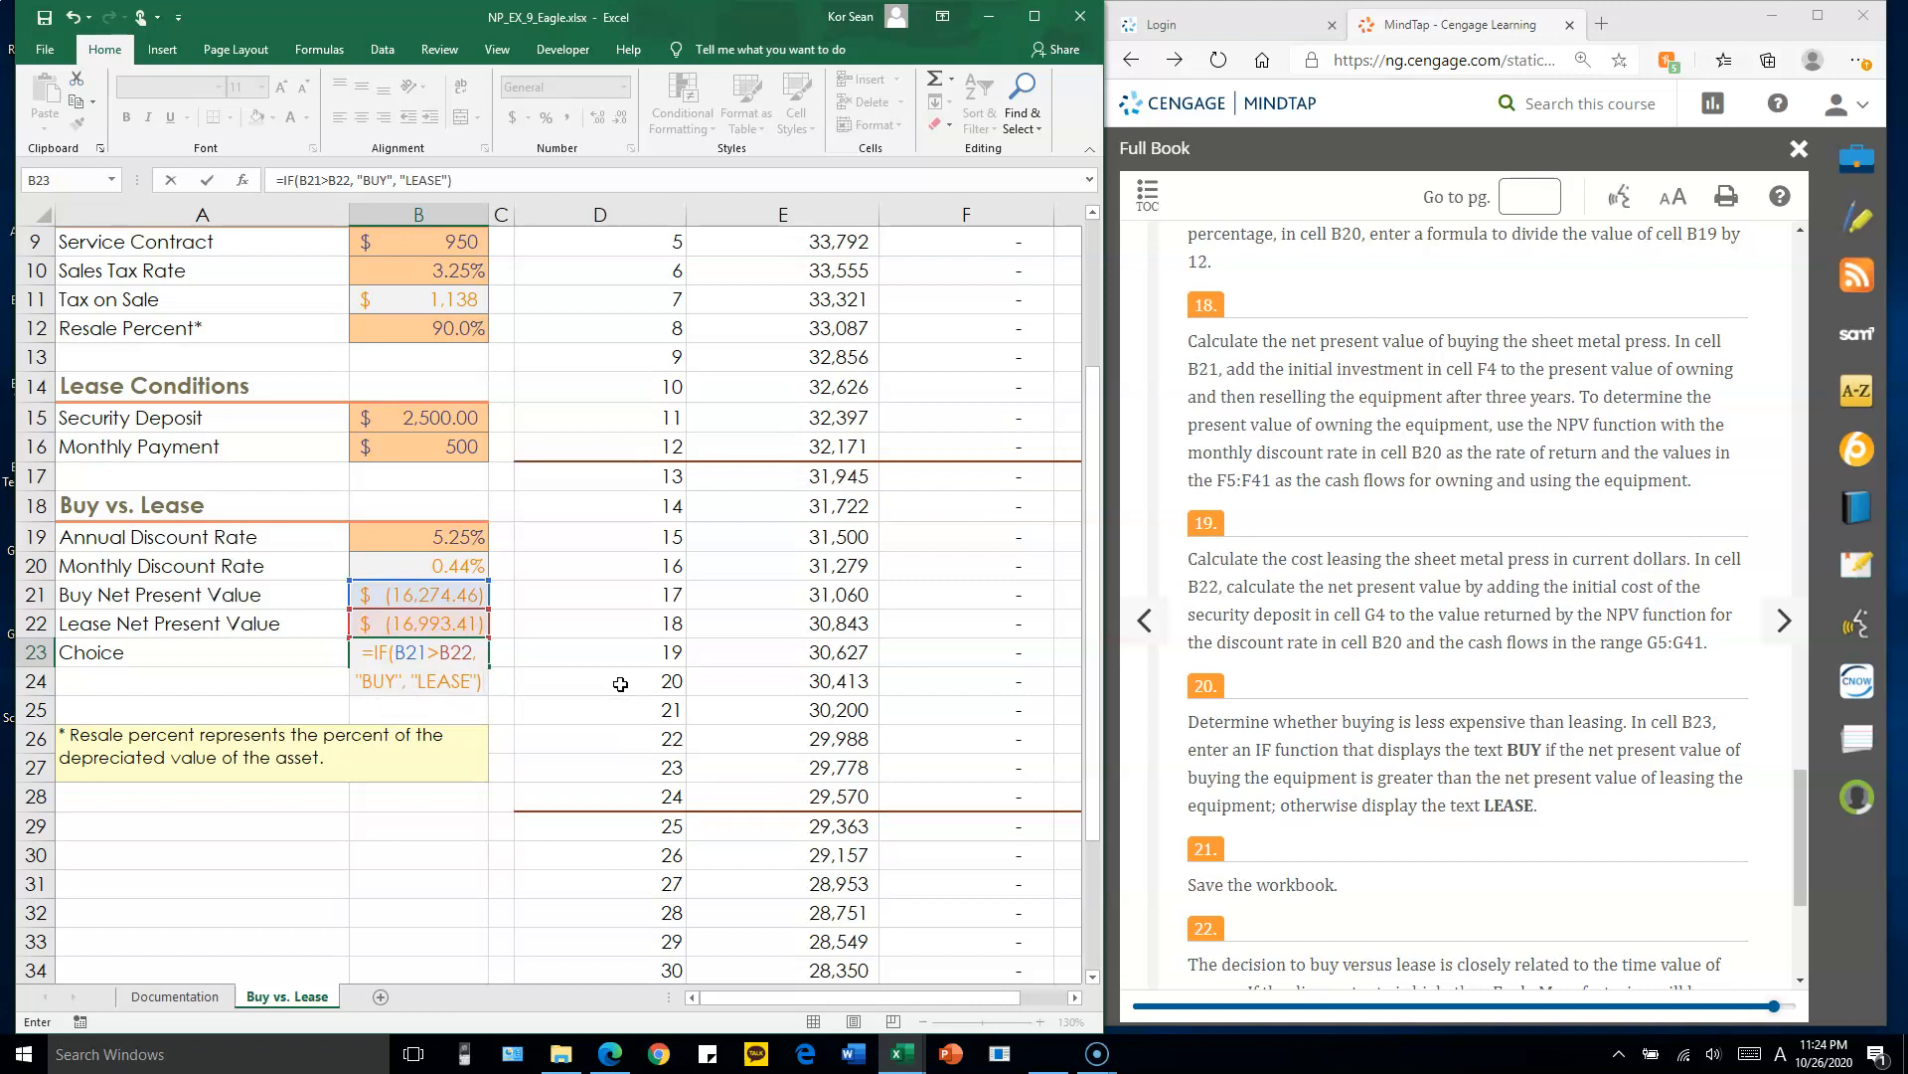
{"action": "key", "text": "Return"}
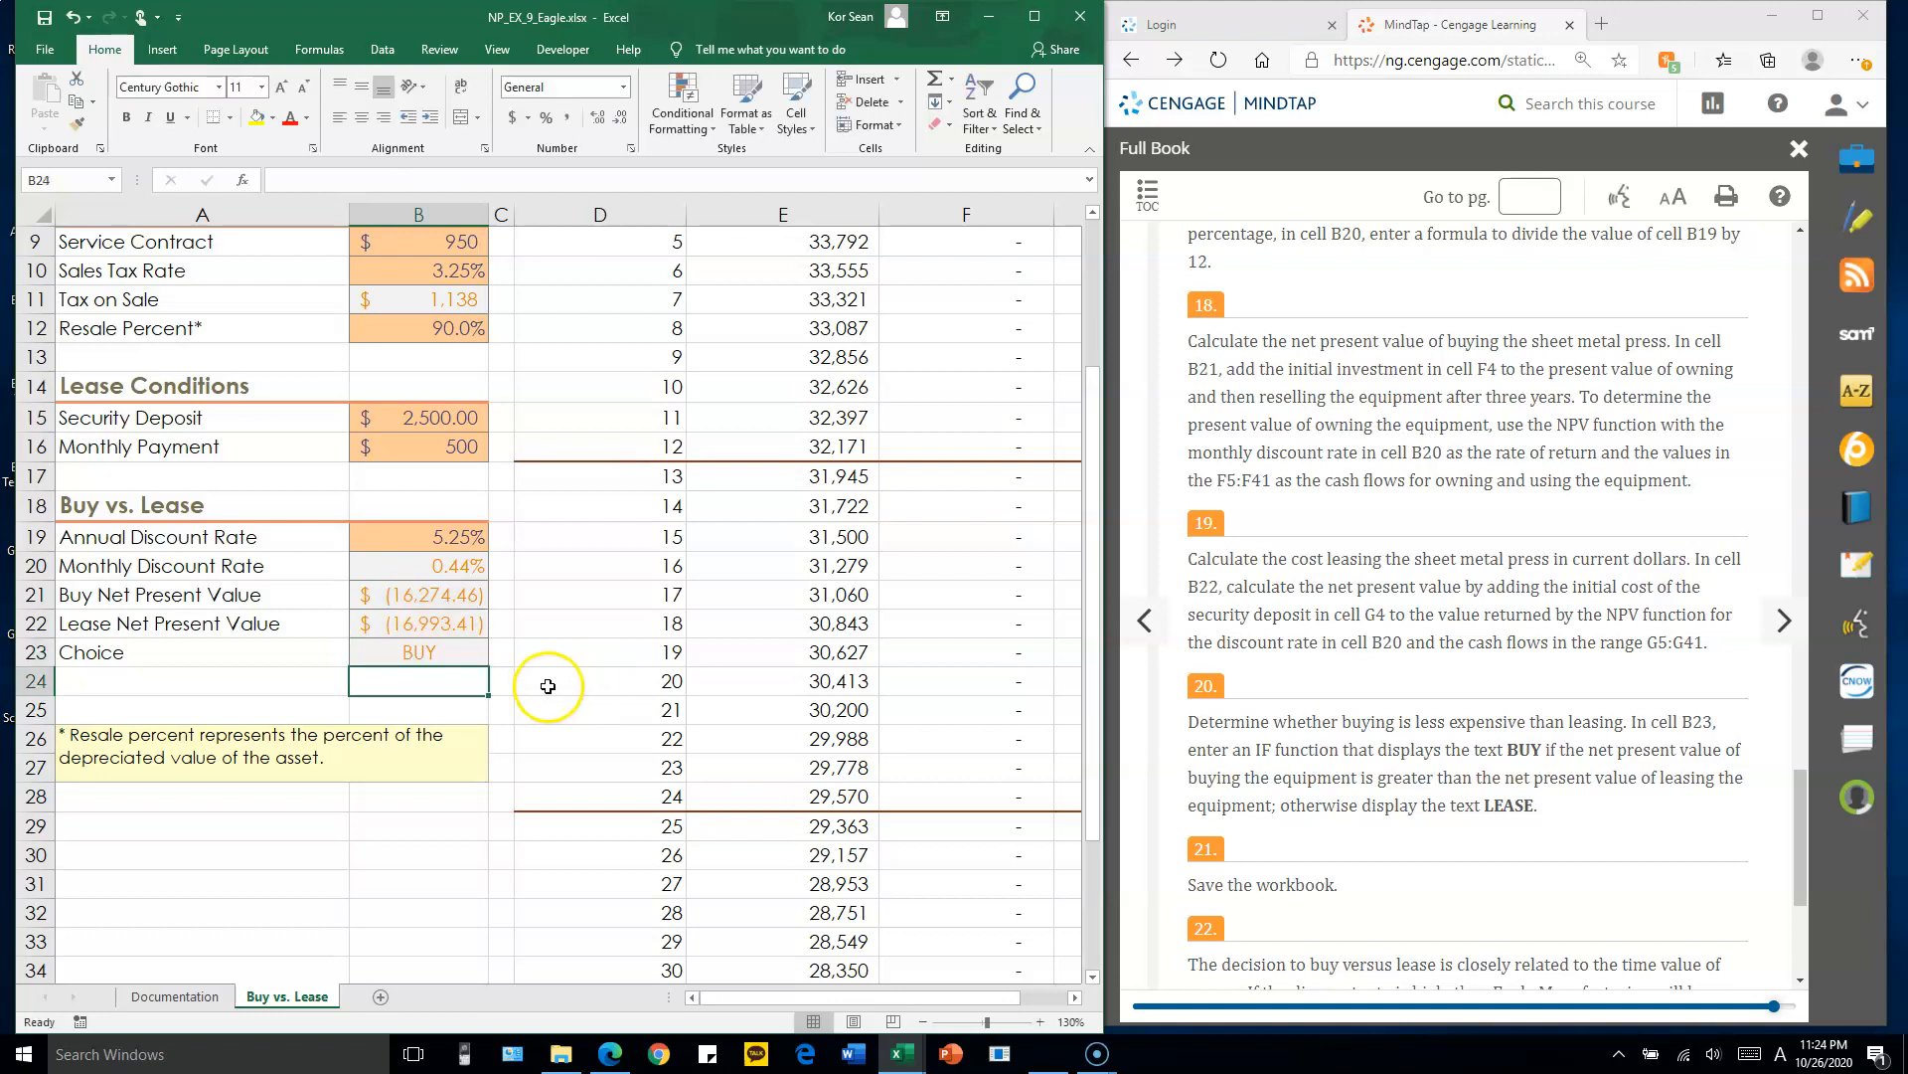
- Check the IF formula in B23 against the buy and lease net present values in B21 and B22, leaving the formulas unedited
{"action": "left_click", "coordinate": [474, 593]}
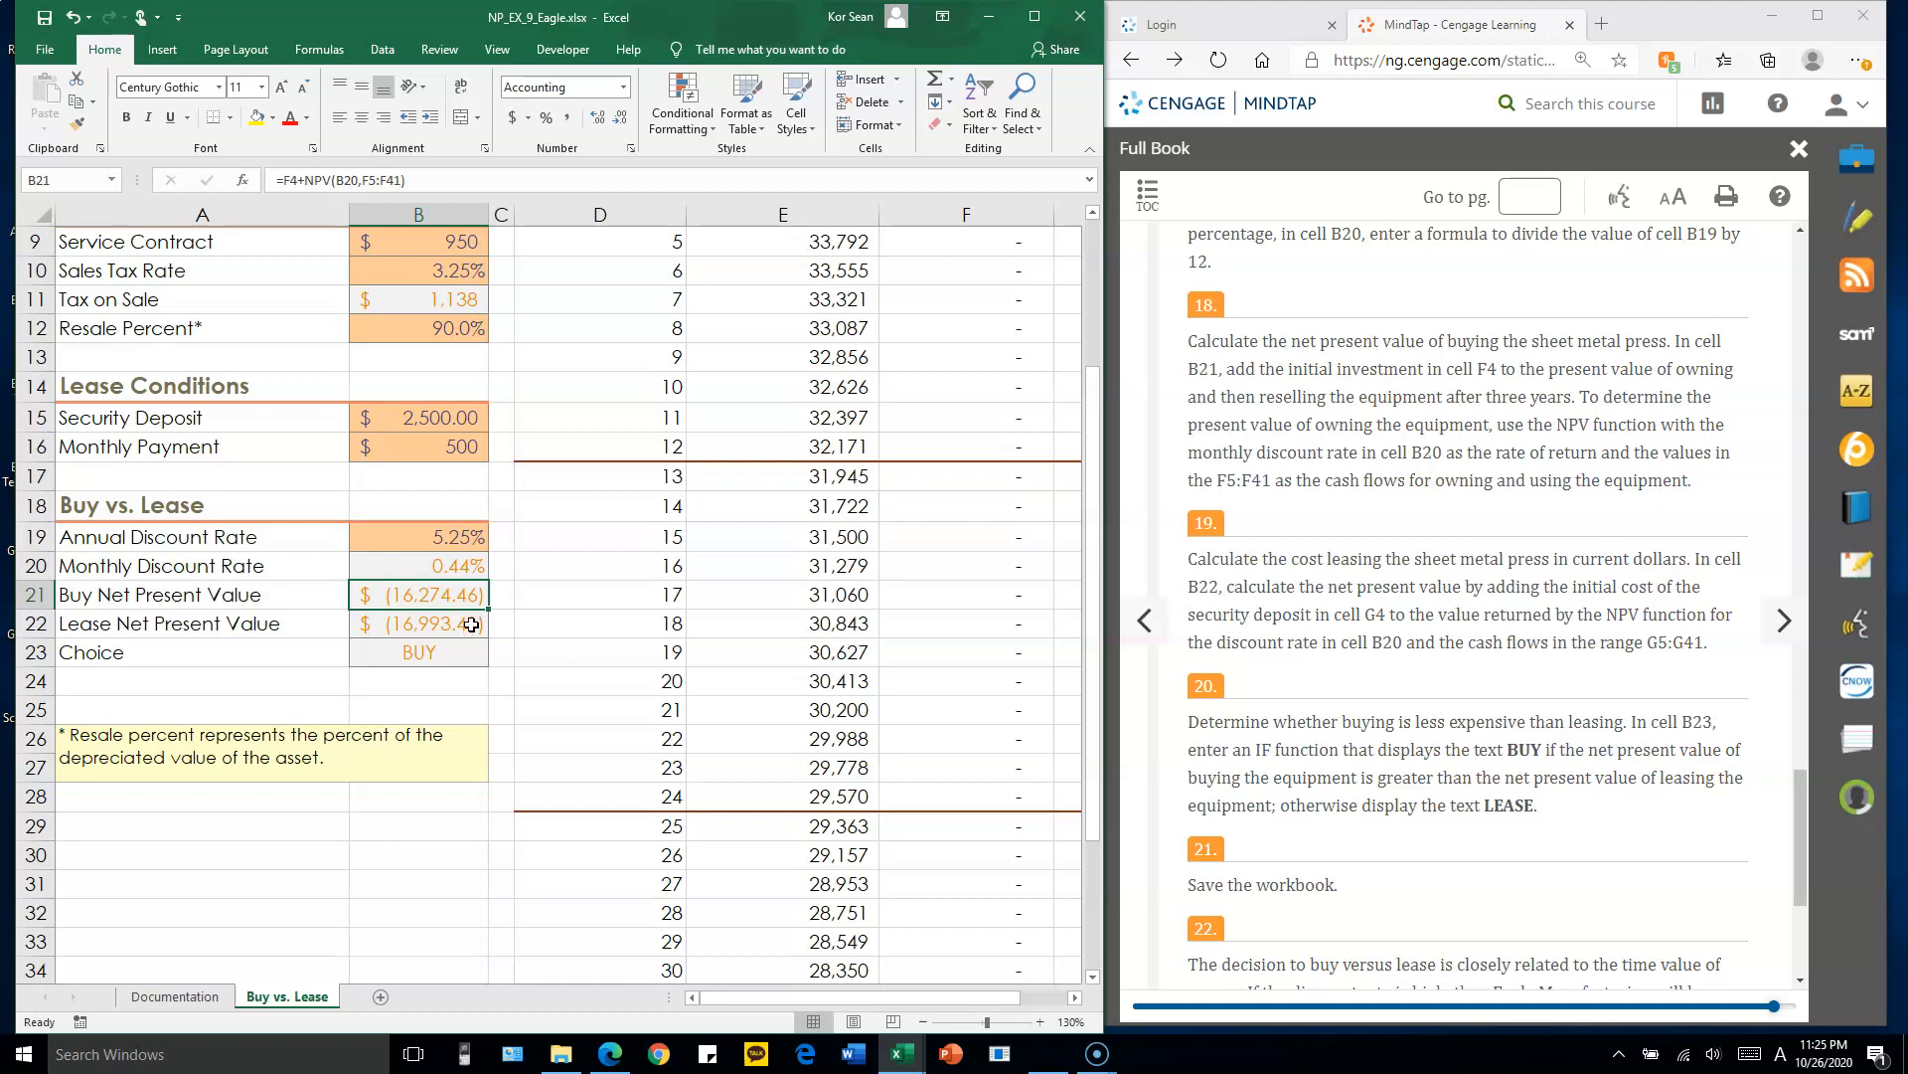
{"action": "left_click", "coordinate": [465, 593]}
{"action": "double_click", "coordinate": [456, 652]}
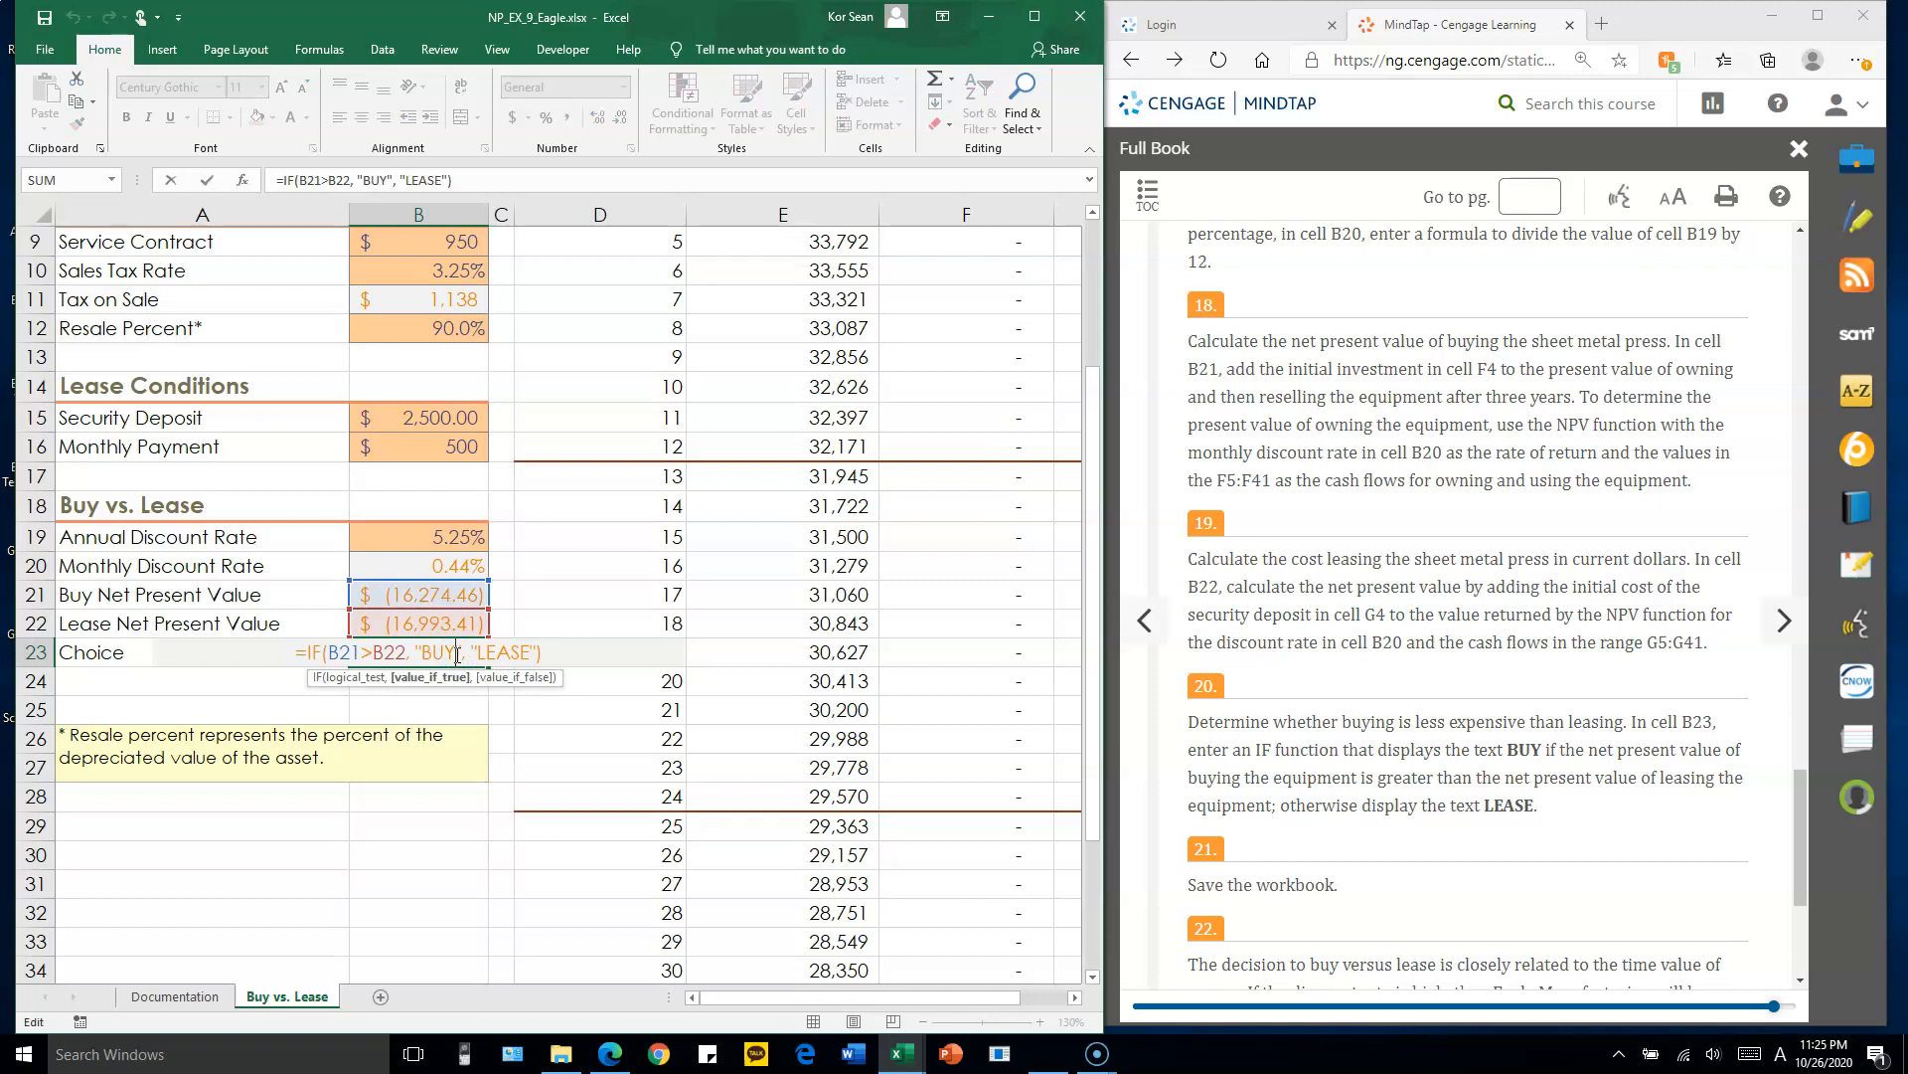
{"action": "left_click", "coordinate": [460, 600]}
{"action": "key", "text": "Return"}
{"action": "double_click", "coordinate": [445, 594]}
{"action": "key", "text": "Escape"}
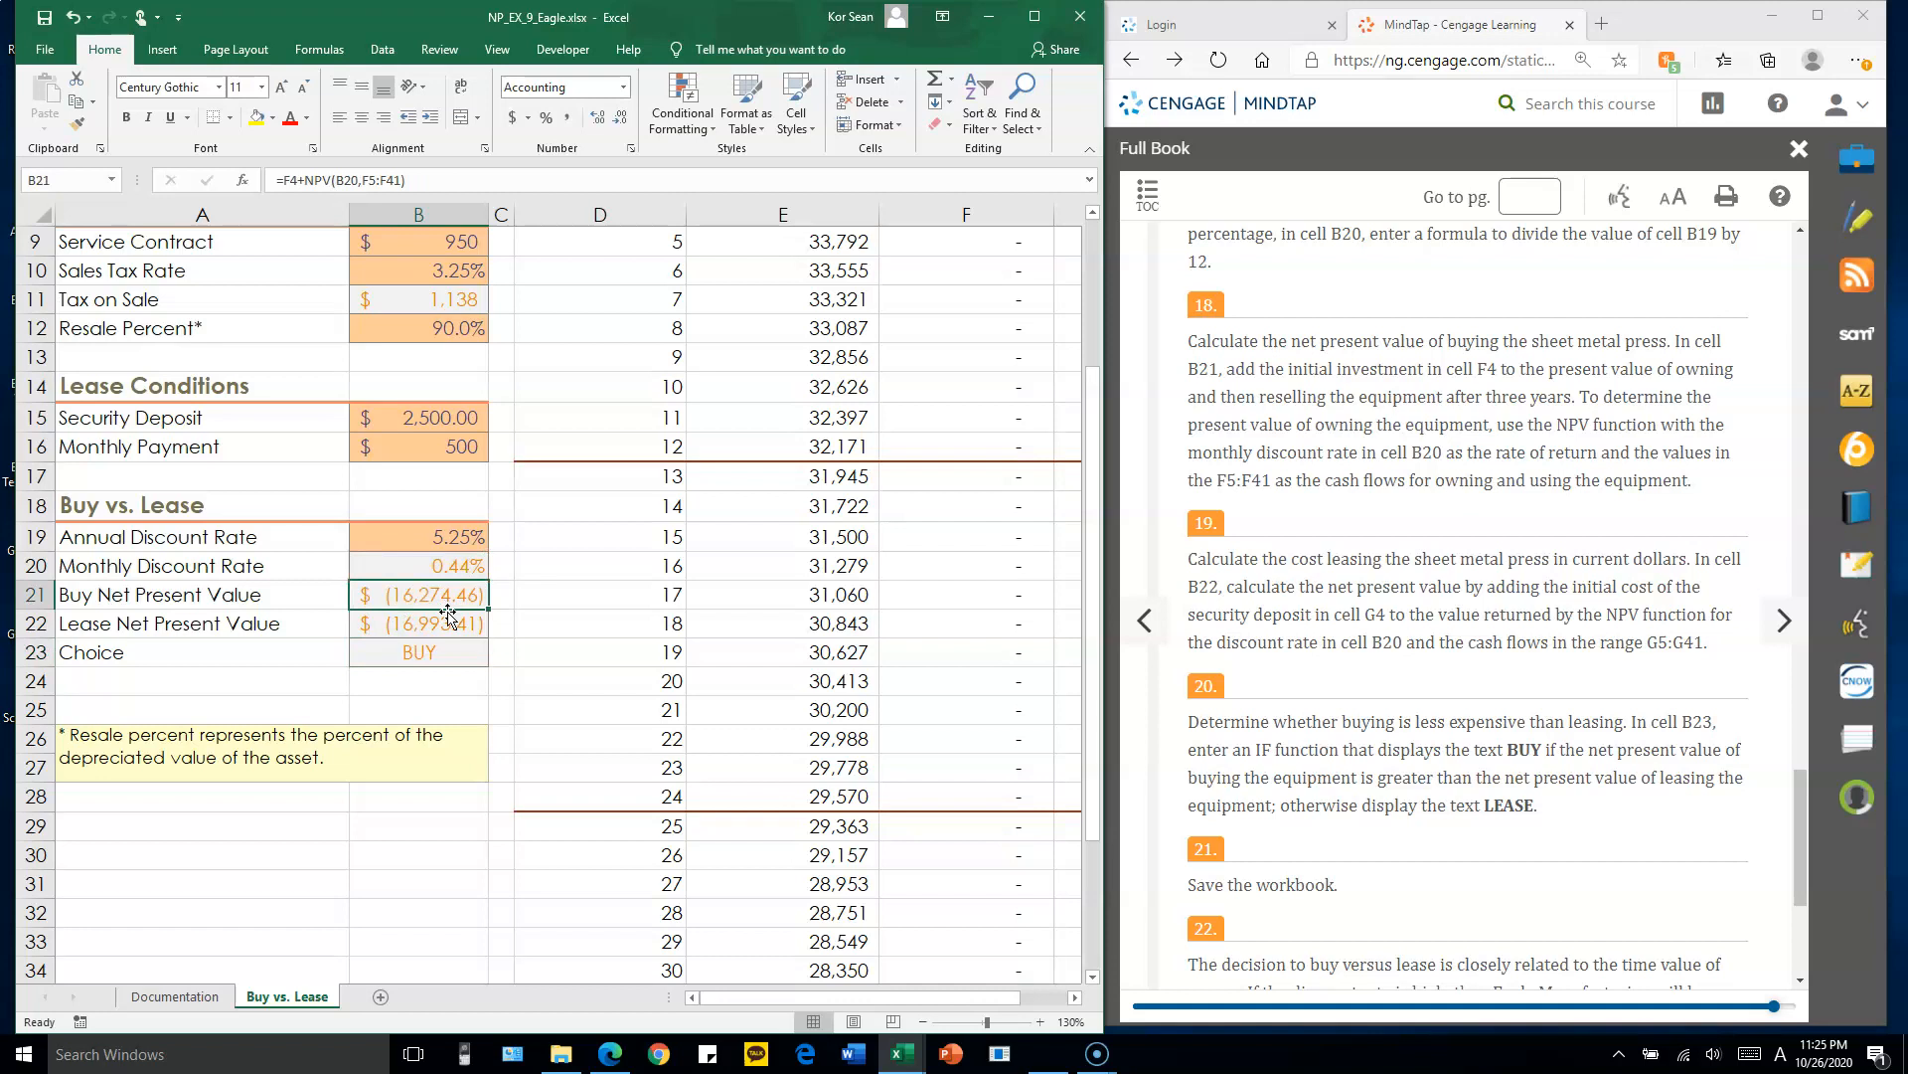
{"action": "left_click", "coordinate": [450, 626]}
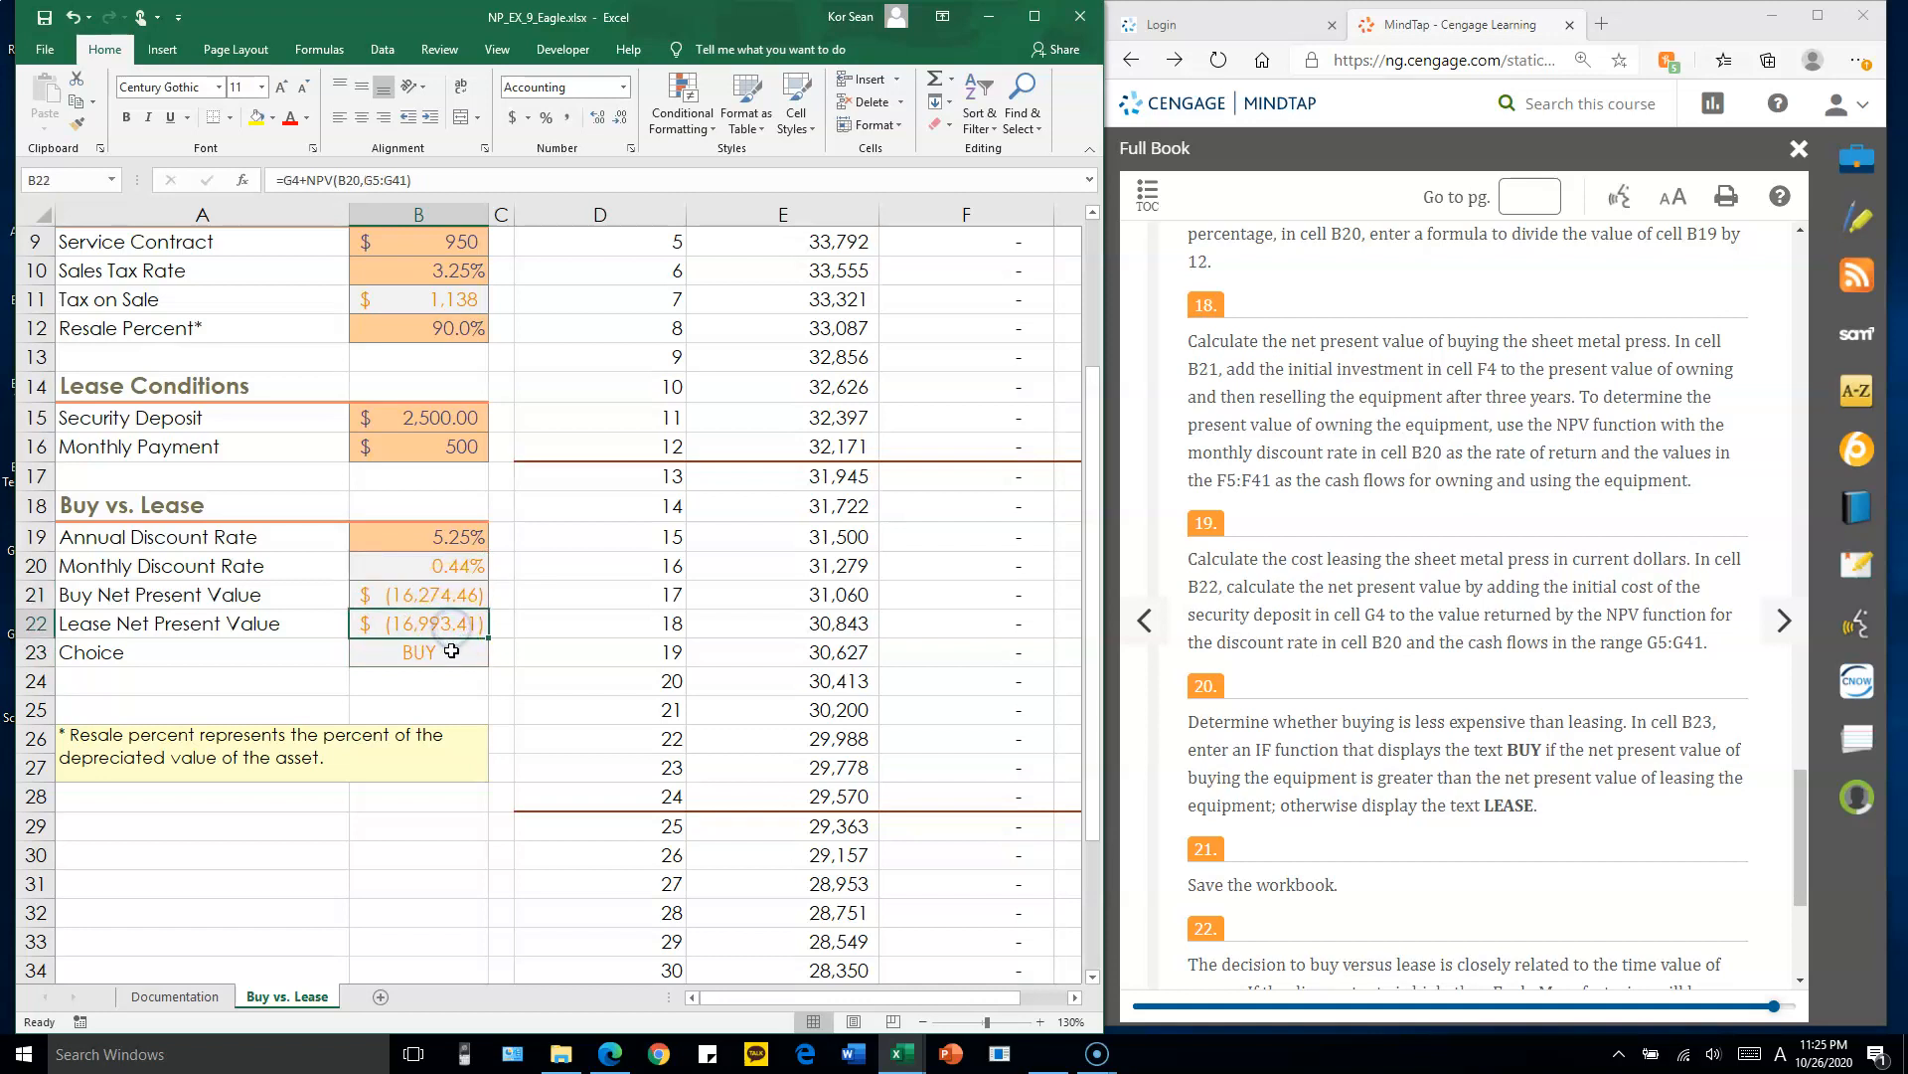
{"action": "double_click", "coordinate": [452, 651]}
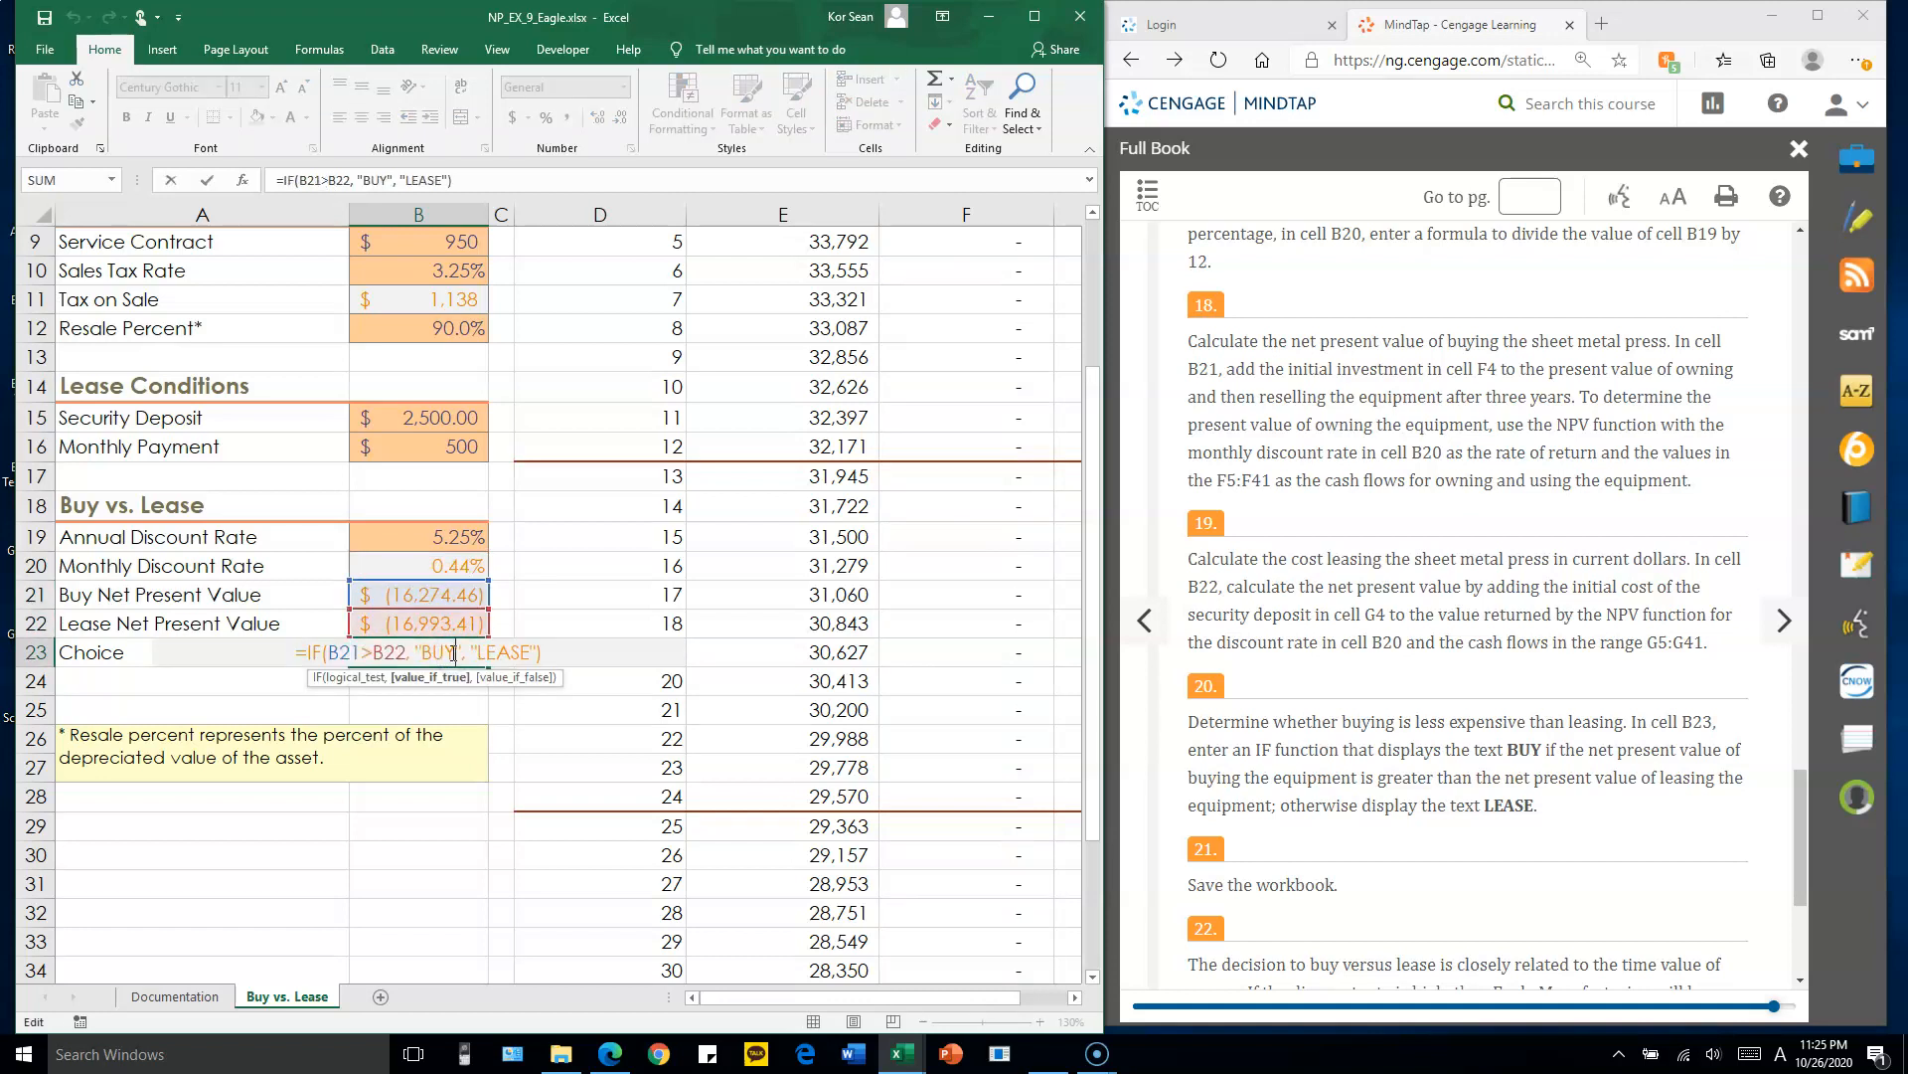
{"action": "key", "text": "Escape"}
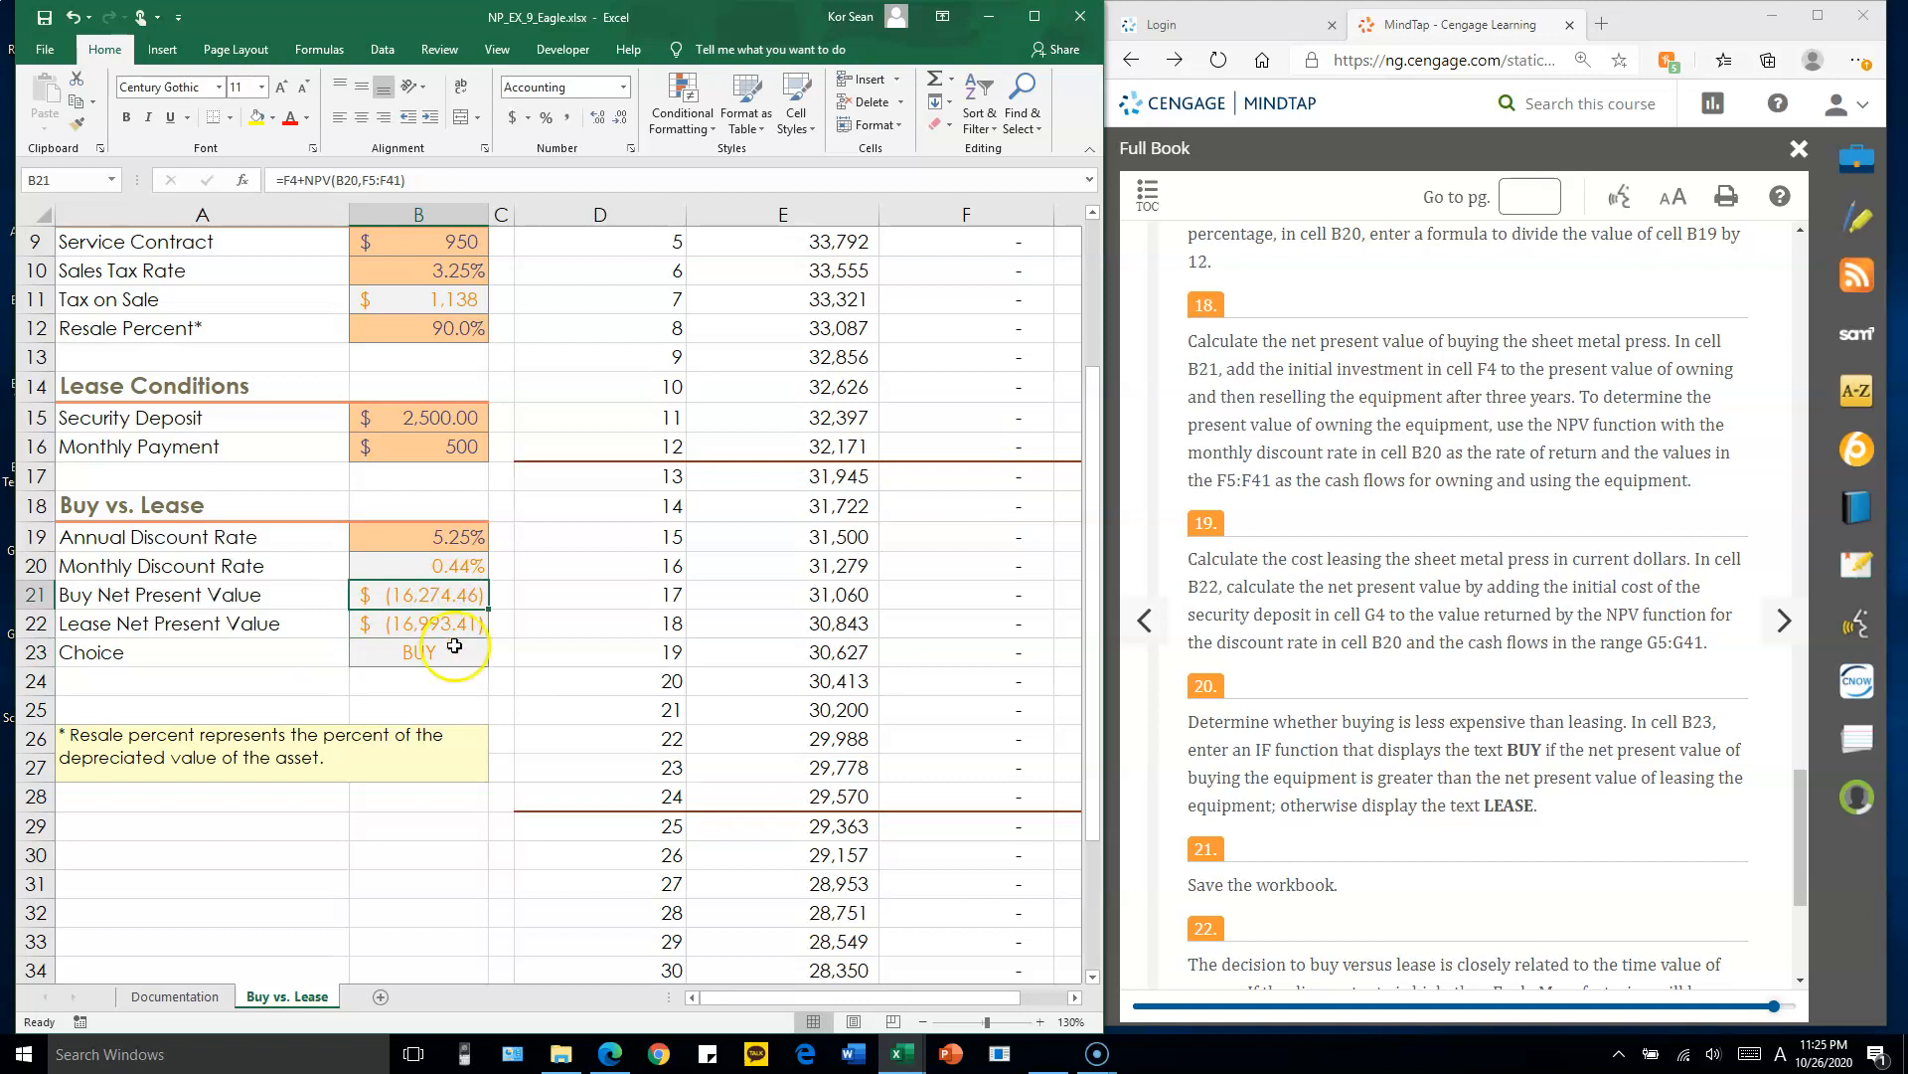
{"action": "double_click", "coordinate": [454, 653]}
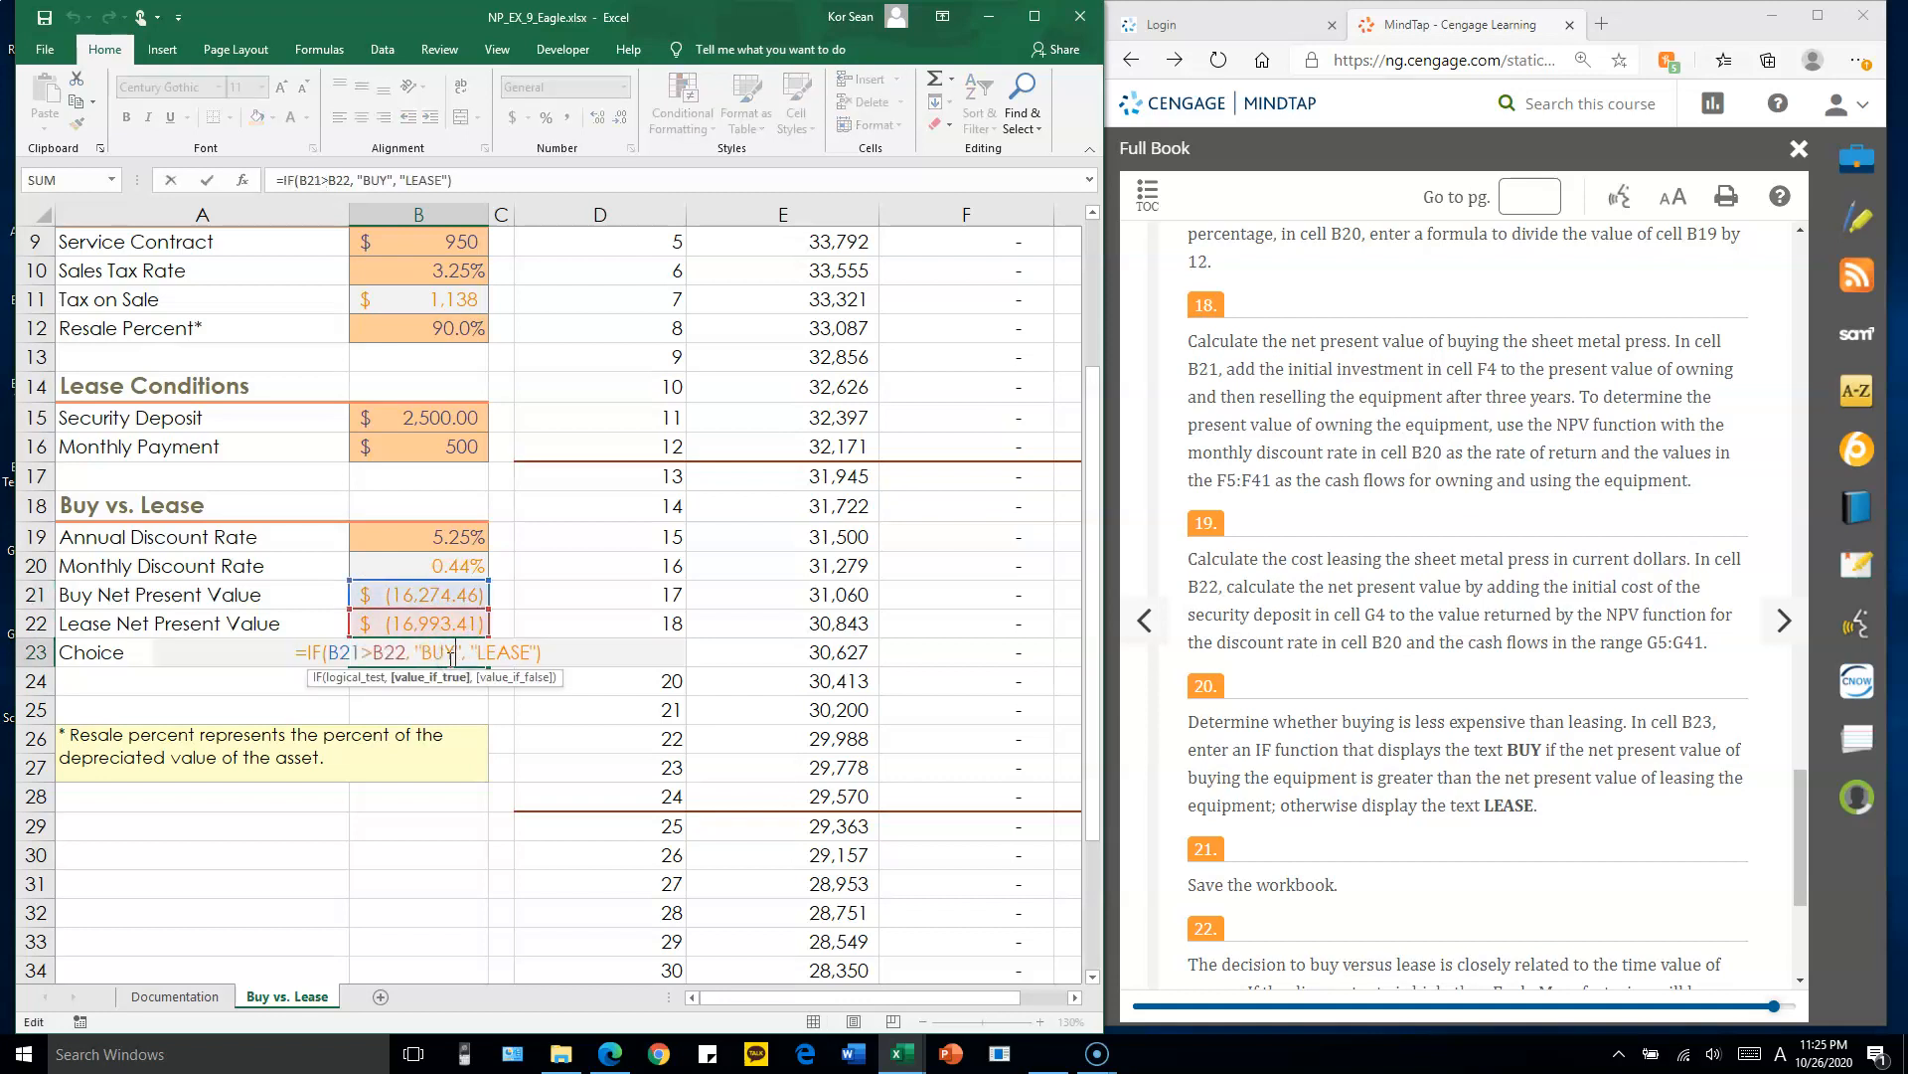
{"action": "key", "text": "Escape"}
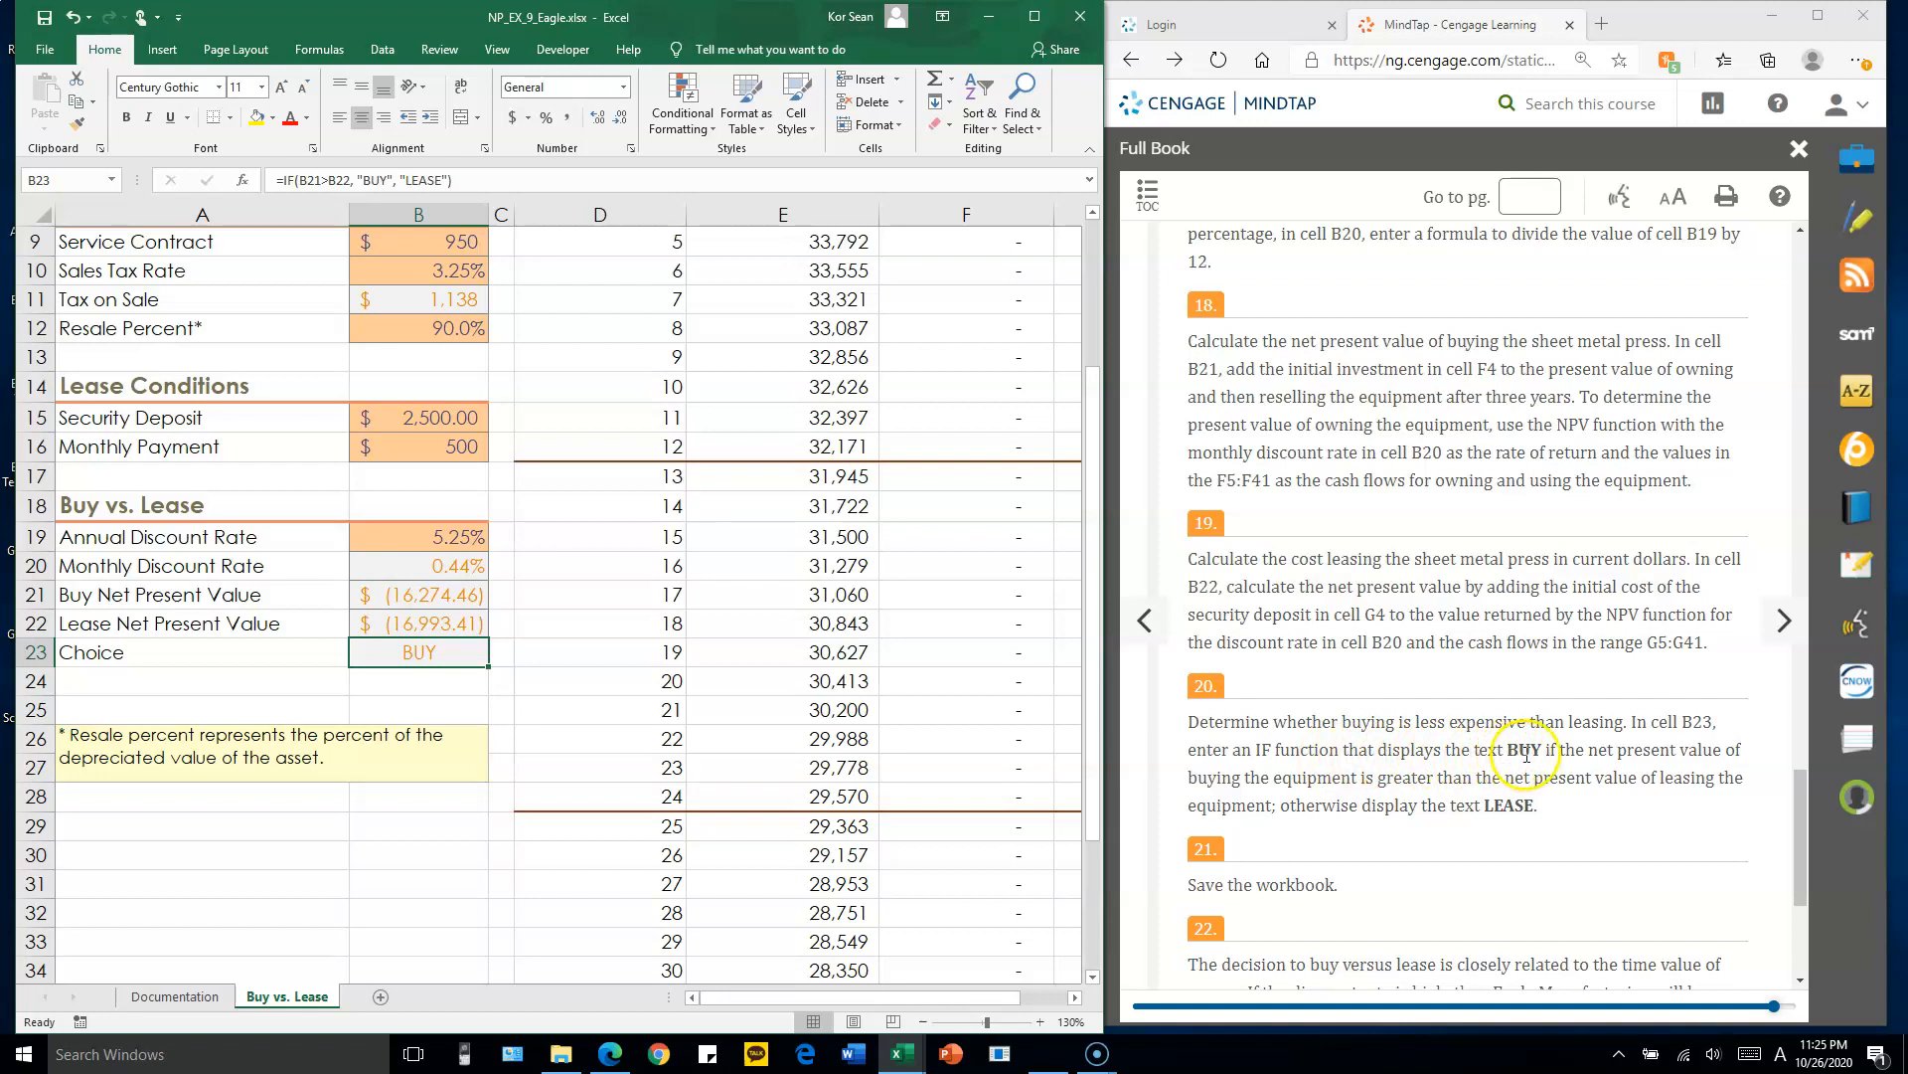
- Reread the condition in instruction 20 and compare the buy net present value in B21 with the lease net present value in B22
{"action": "left_click_drag", "start_coordinate": [1587, 750], "coordinate": [1547, 778]}
{"action": "double_click", "coordinate": [1469, 777]}
{"action": "left_click_drag", "start_coordinate": [1684, 779], "coordinate": [1652, 780]}
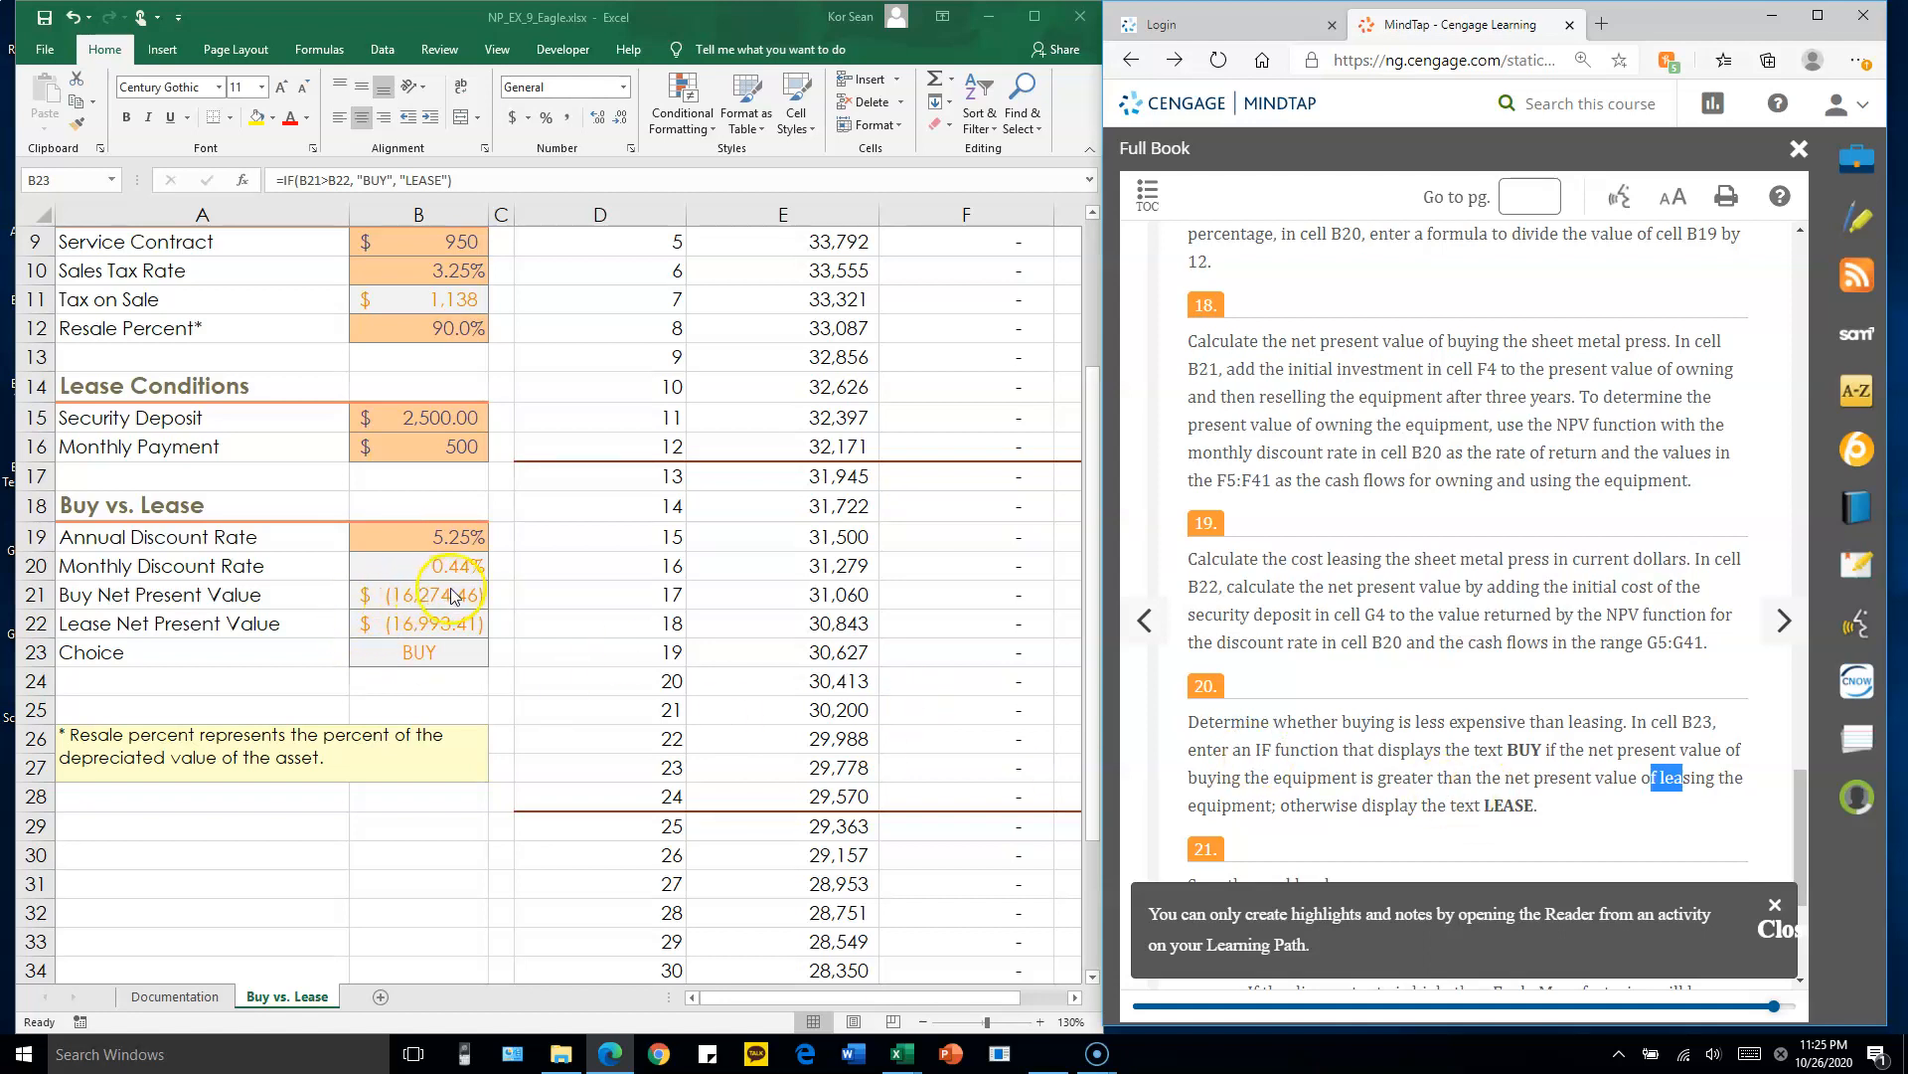
{"action": "left_click", "coordinate": [453, 593]}
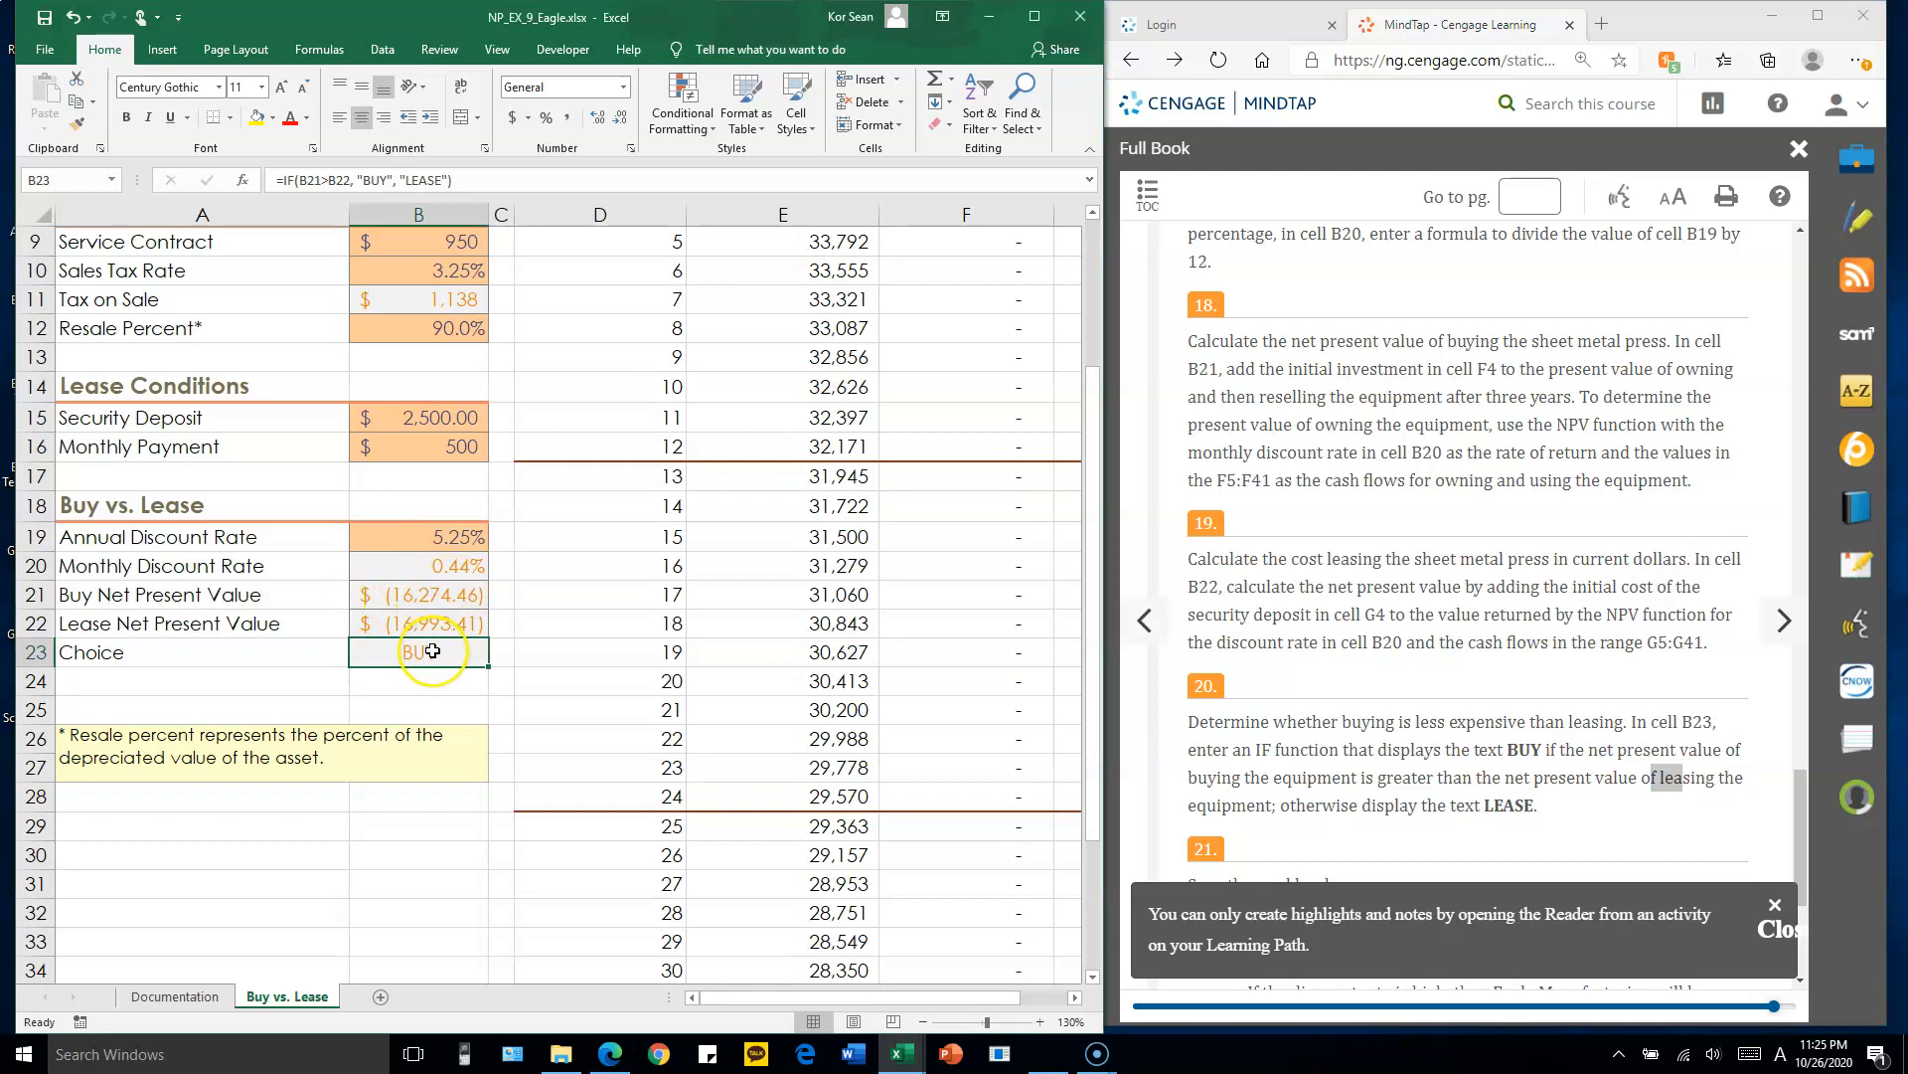
{"action": "left_click", "coordinate": [429, 596]}
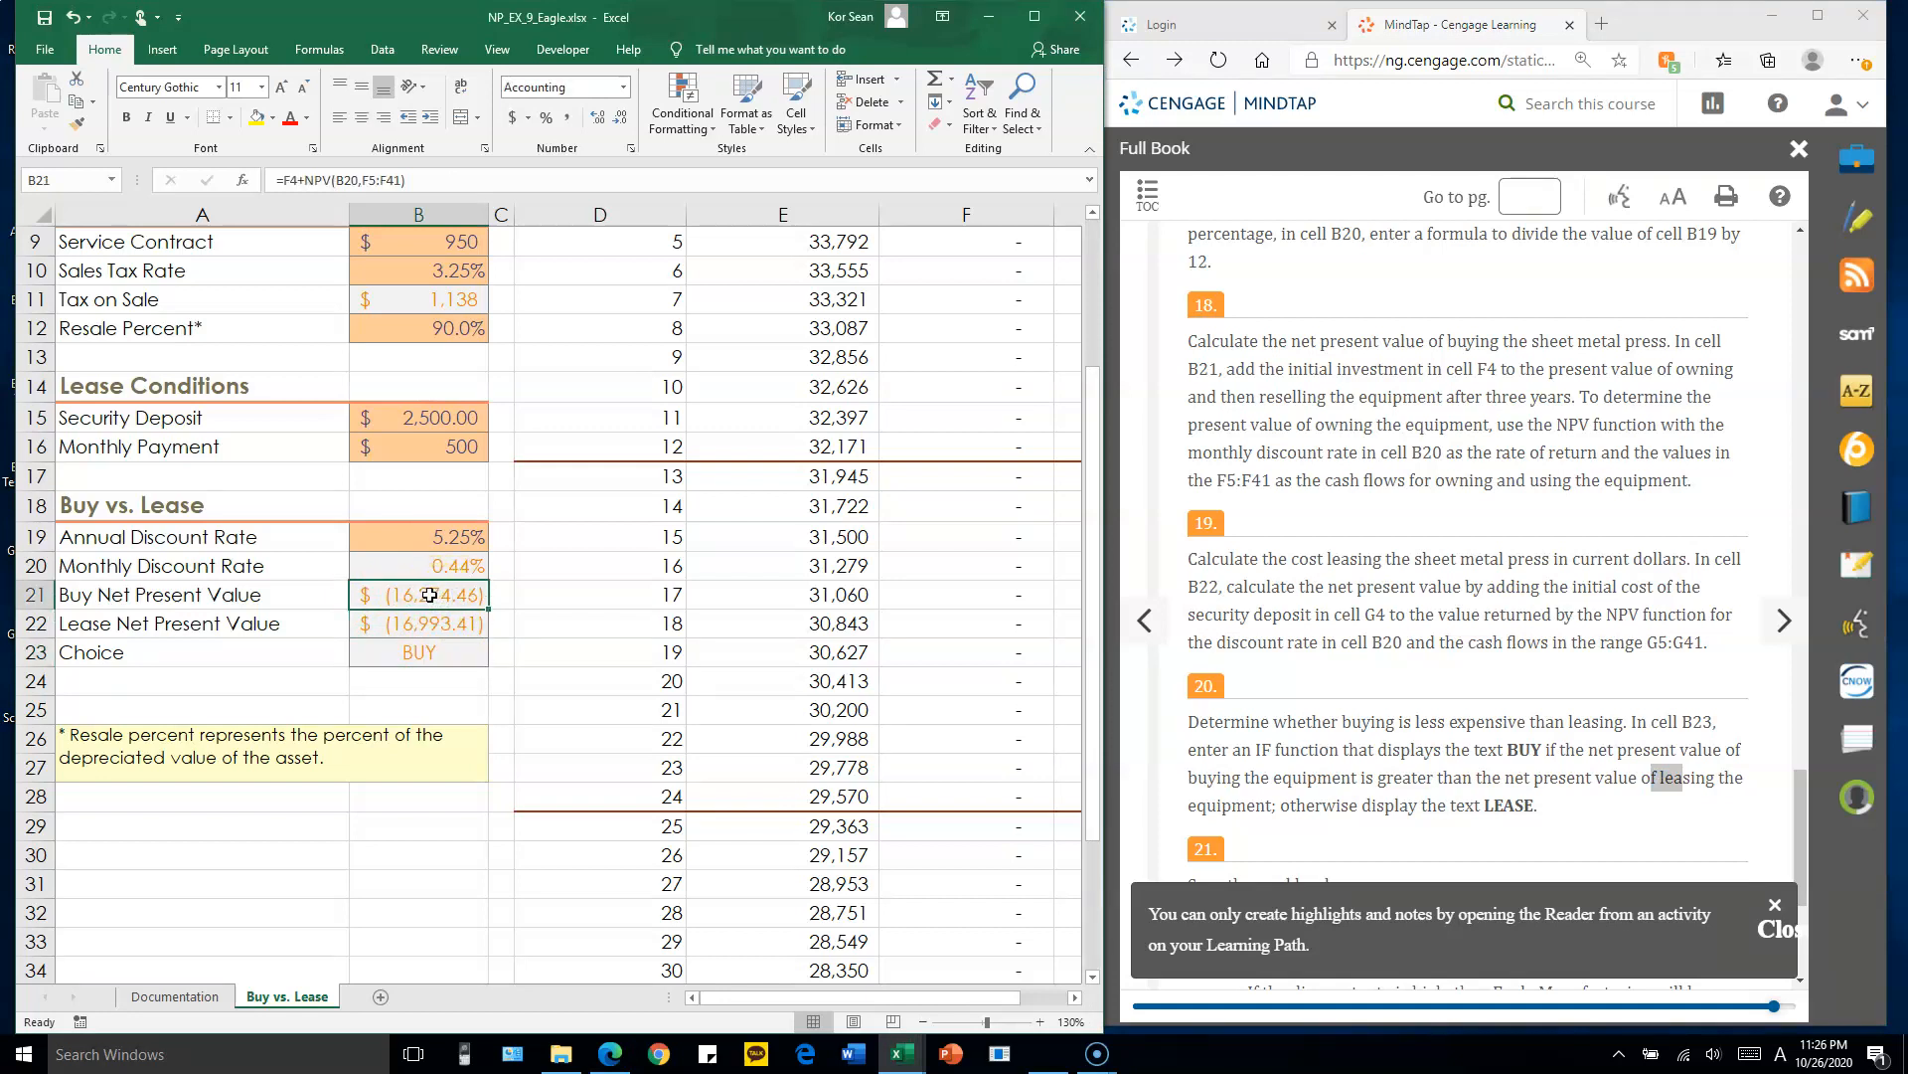
{"action": "left_click_drag", "start_coordinate": [430, 595], "coordinate": [432, 622]}
{"action": "left_click", "coordinate": [434, 629]}
{"action": "left_click", "coordinate": [434, 599]}
{"action": "left_click", "coordinate": [442, 628]}
{"action": "left_click", "coordinate": [438, 597]}
{"action": "double_click", "coordinate": [437, 597]}
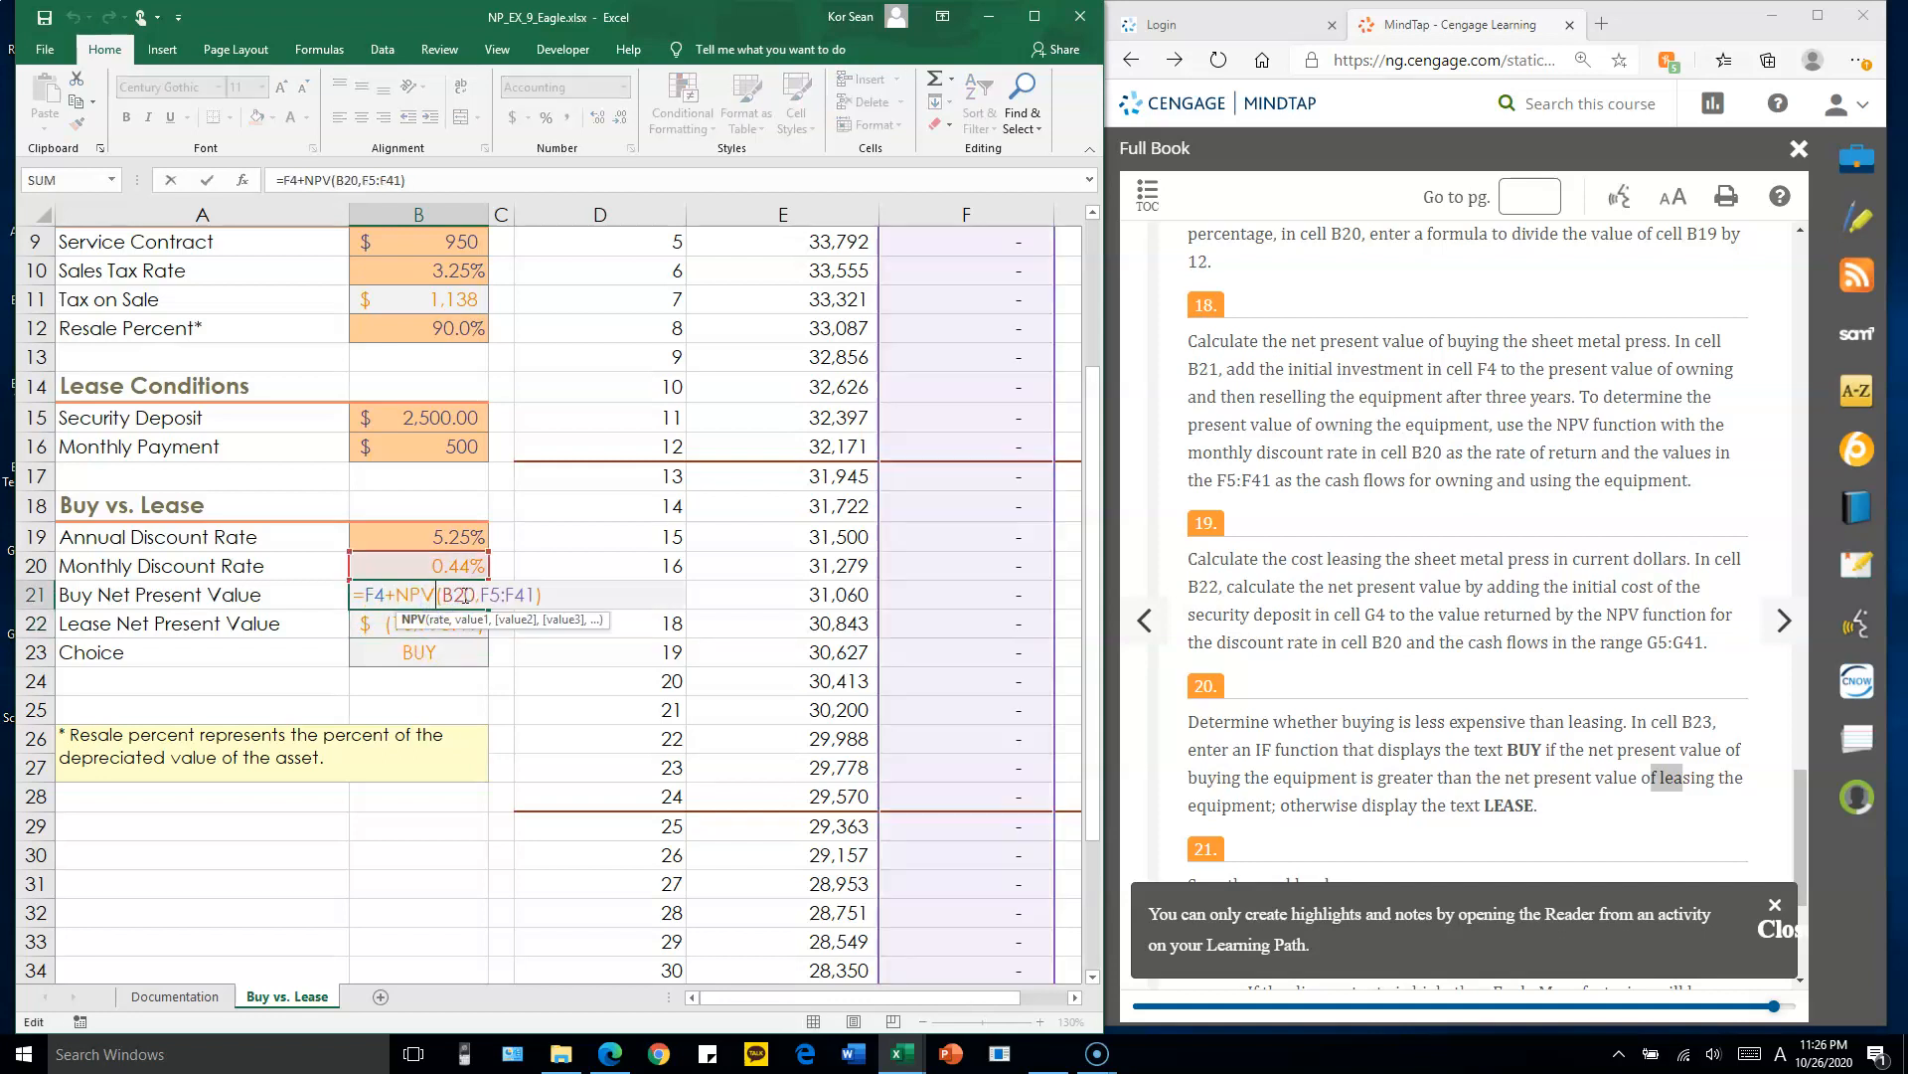
{"action": "key", "text": "Escape"}
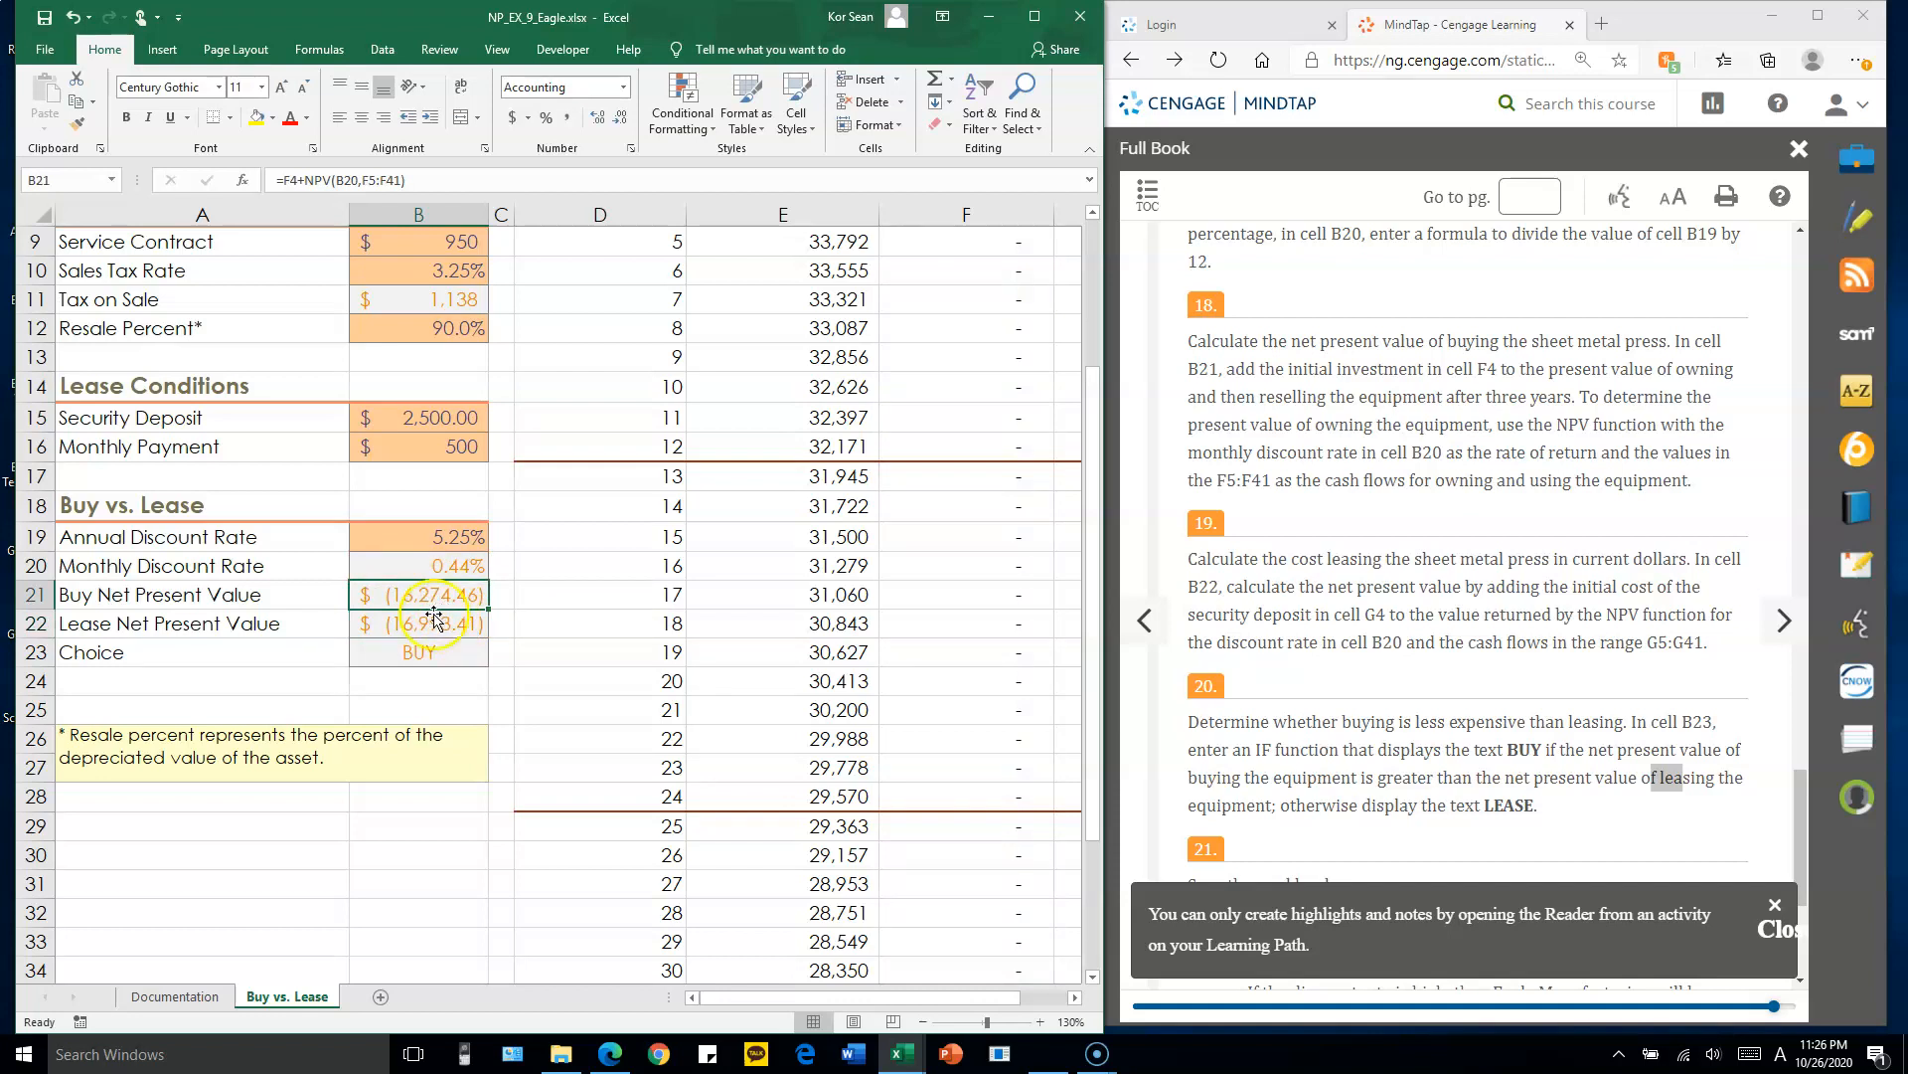
{"action": "left_click", "coordinate": [435, 594]}
{"action": "left_click", "coordinate": [443, 625]}
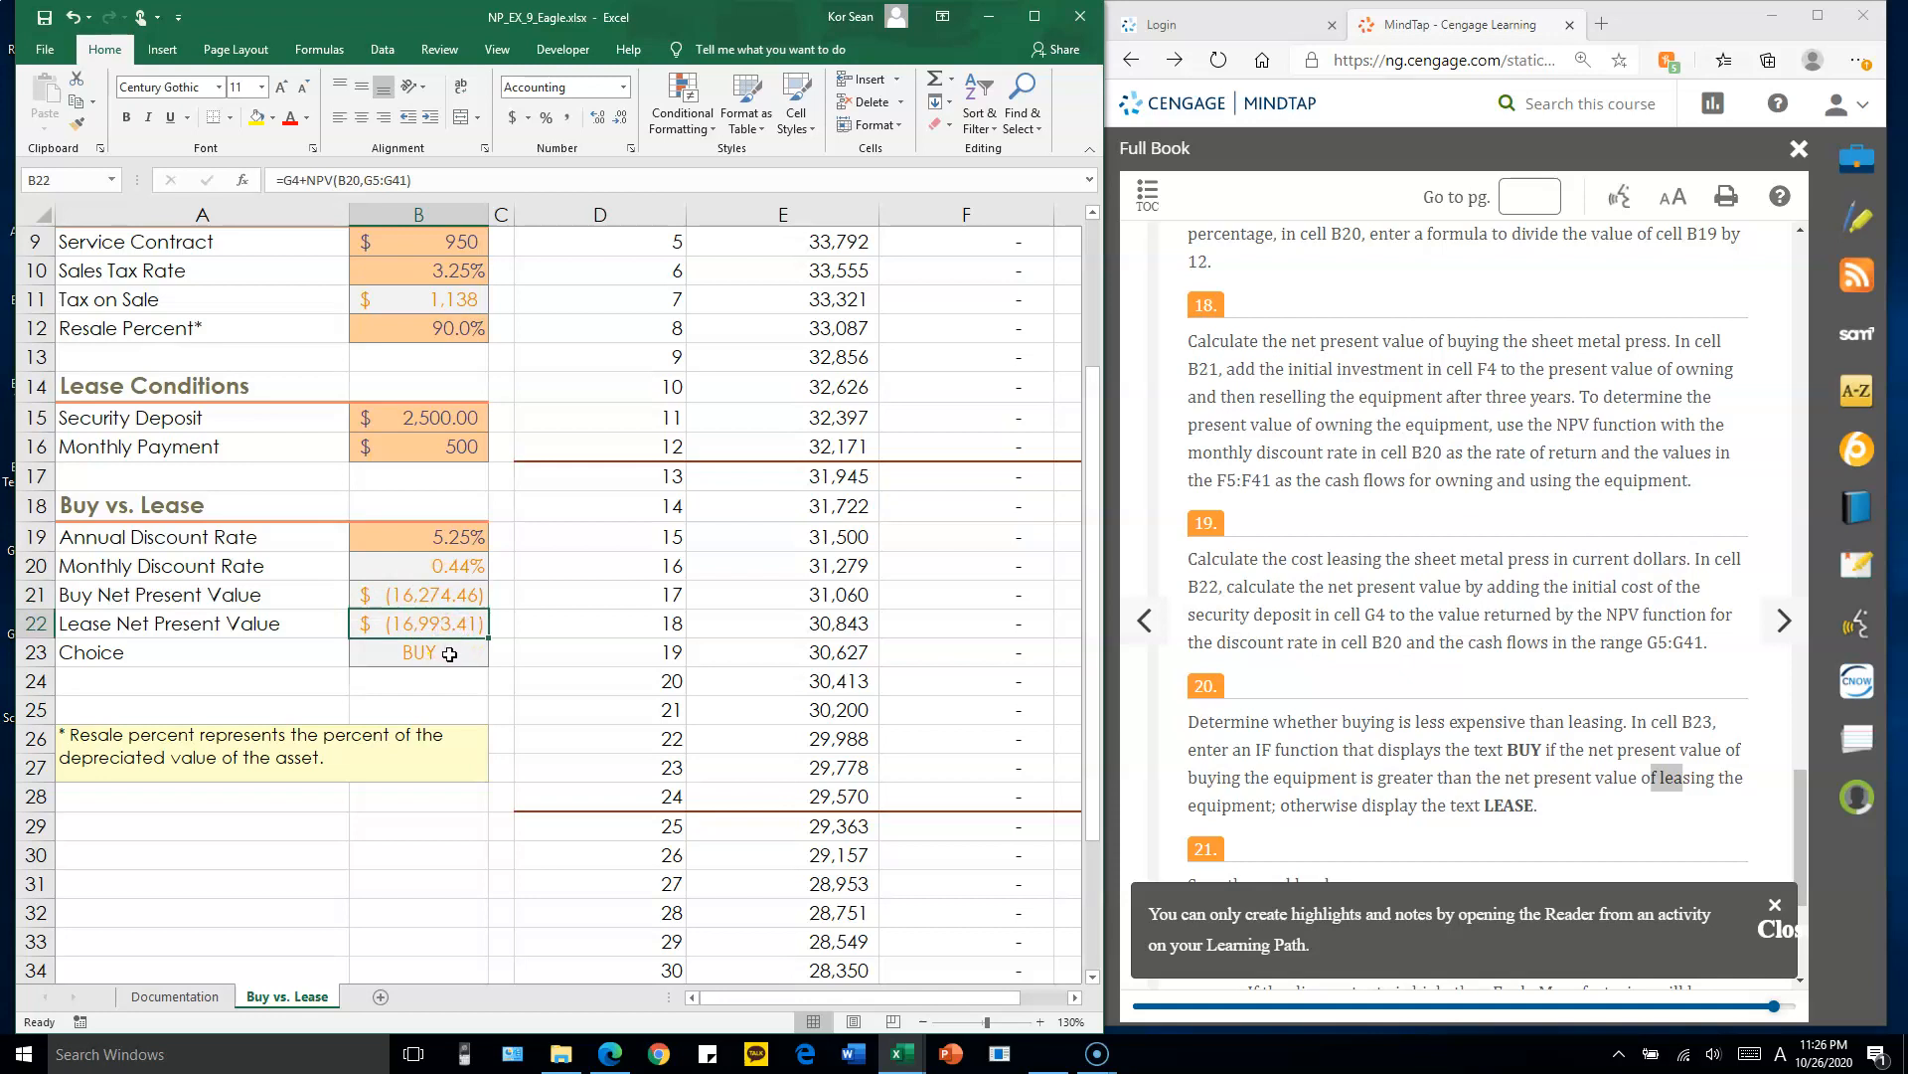
- Following instruction 21, save the workbook
{"action": "left_click", "coordinate": [1484, 681]}
{"action": "scroll", "coordinate": [1483, 682], "scroll_direction": "down", "scroll_amount": 4}
{"action": "scroll", "coordinate": [1471, 676], "scroll_direction": "up", "scroll_amount": 2}
{"action": "left_click_drag", "start_coordinate": [1257, 657], "coordinate": [1346, 664]}
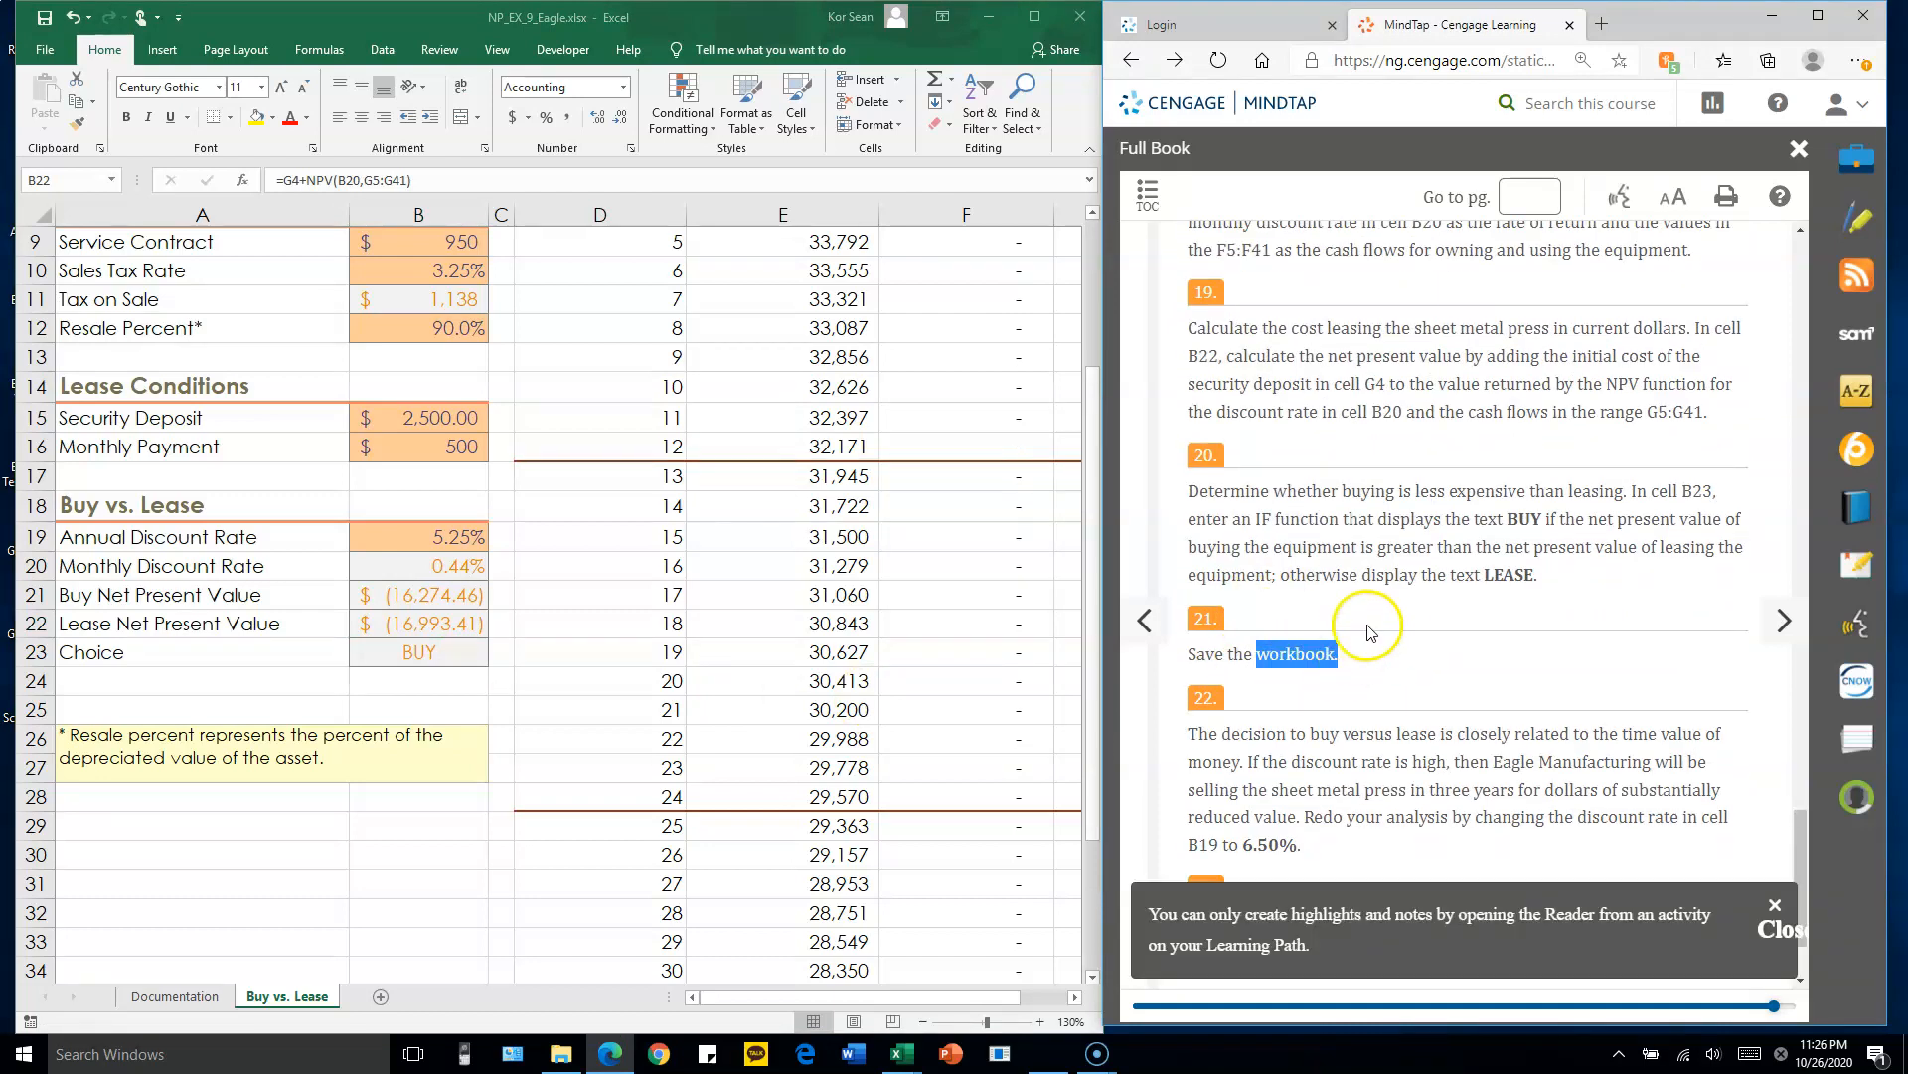
{"action": "scroll", "coordinate": [1367, 608], "scroll_direction": "down", "scroll_amount": 1}
{"action": "key", "text": "ctrl+s"}
{"action": "left_click", "coordinate": [1839, 503]}
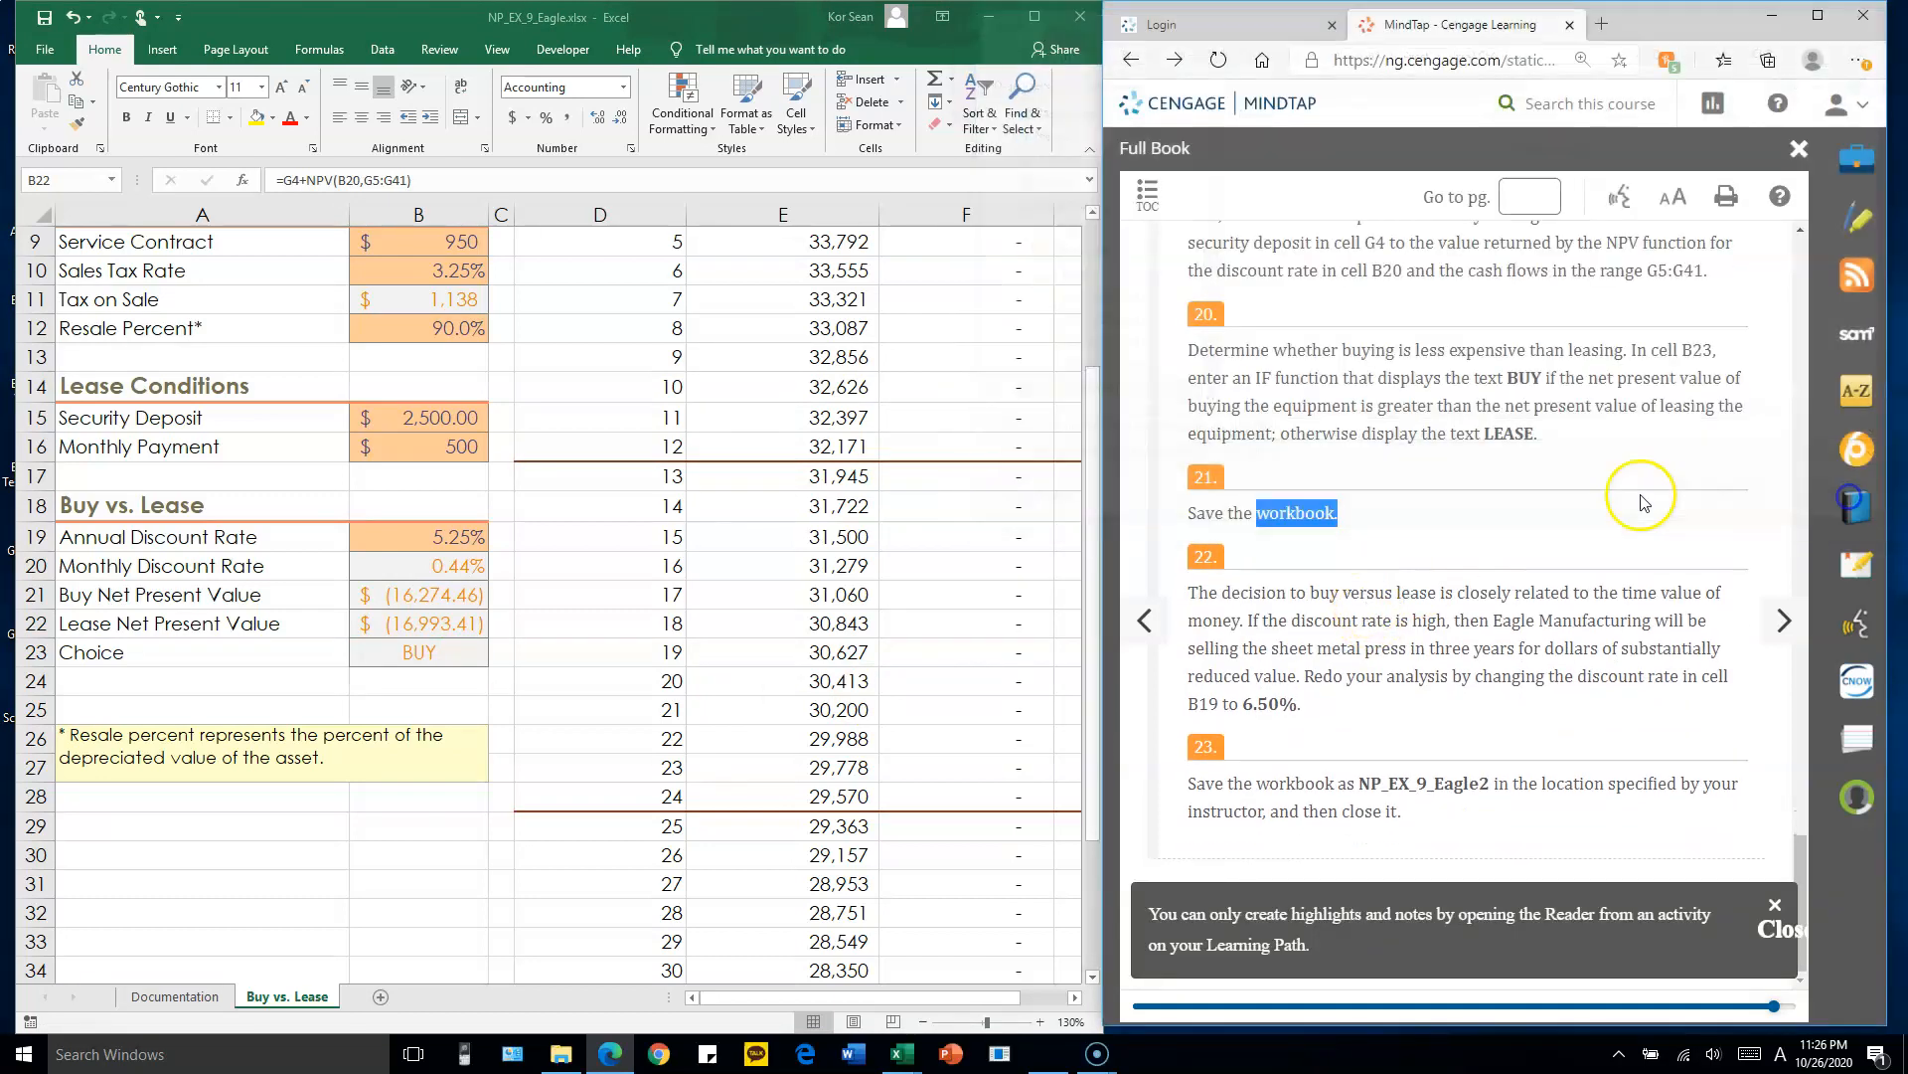
- Following instruction 22, set the annual discount rate in B19 to 6.50%
{"action": "left_click", "coordinate": [1468, 510]}
{"action": "scroll", "coordinate": [1391, 627], "scroll_direction": "up", "scroll_amount": 1}
{"action": "scroll", "coordinate": [1491, 686], "scroll_direction": "down", "scroll_amount": 1}
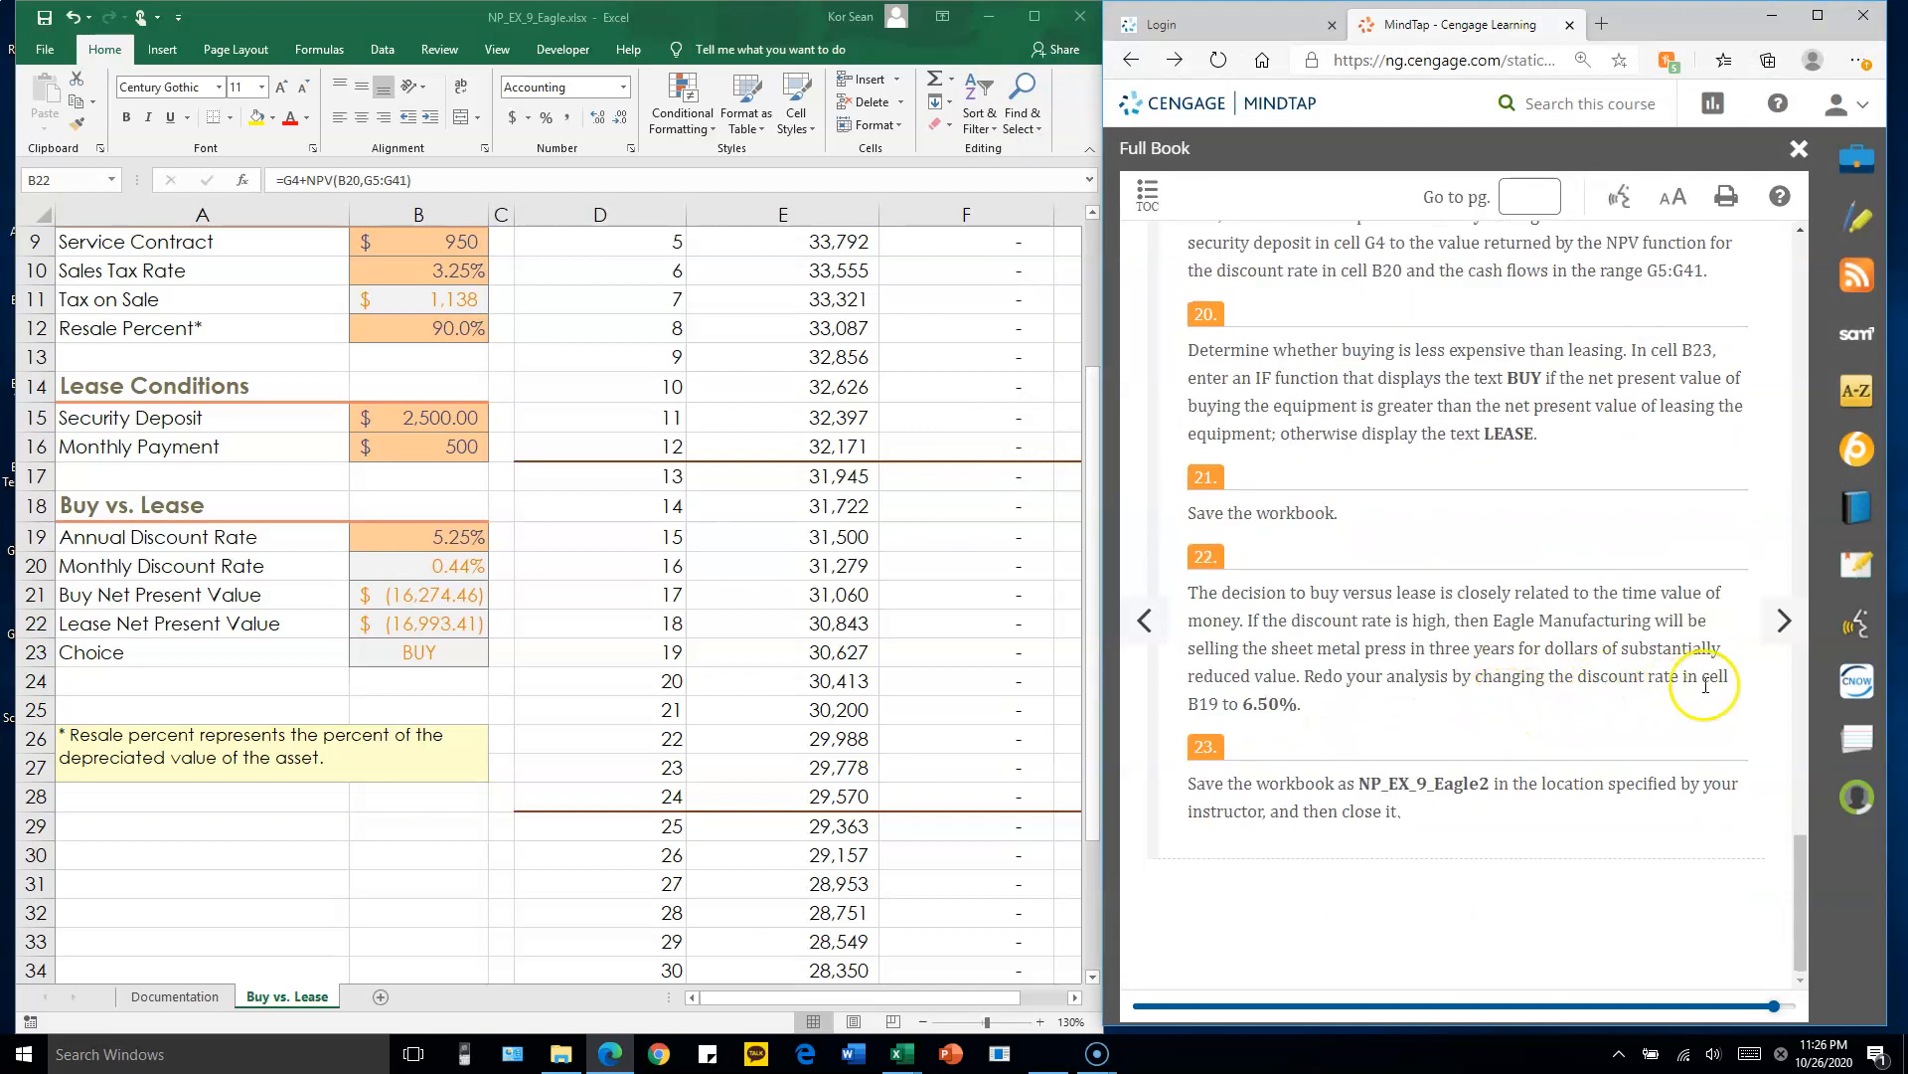
{"action": "double_click", "coordinate": [437, 537]}
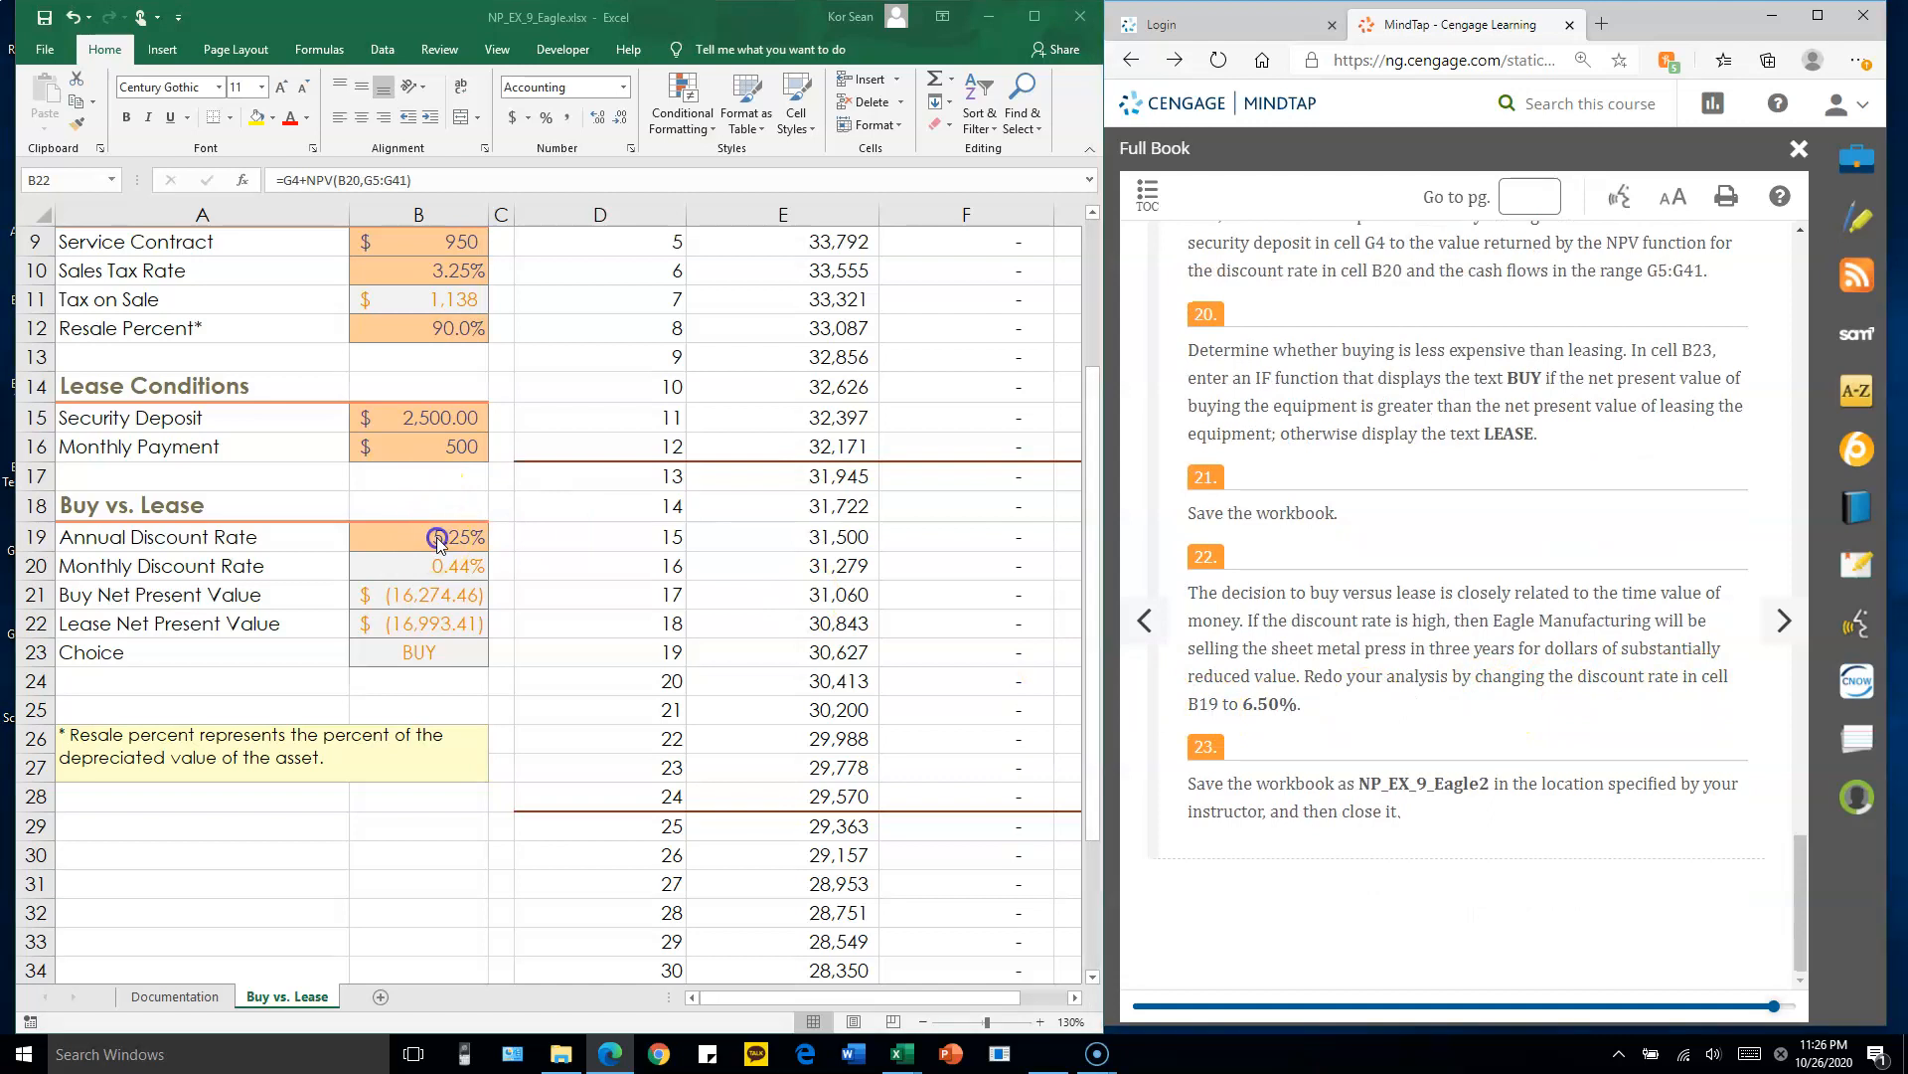
{"action": "left_click", "coordinate": [437, 537]}
{"action": "left_click", "coordinate": [436, 537]}
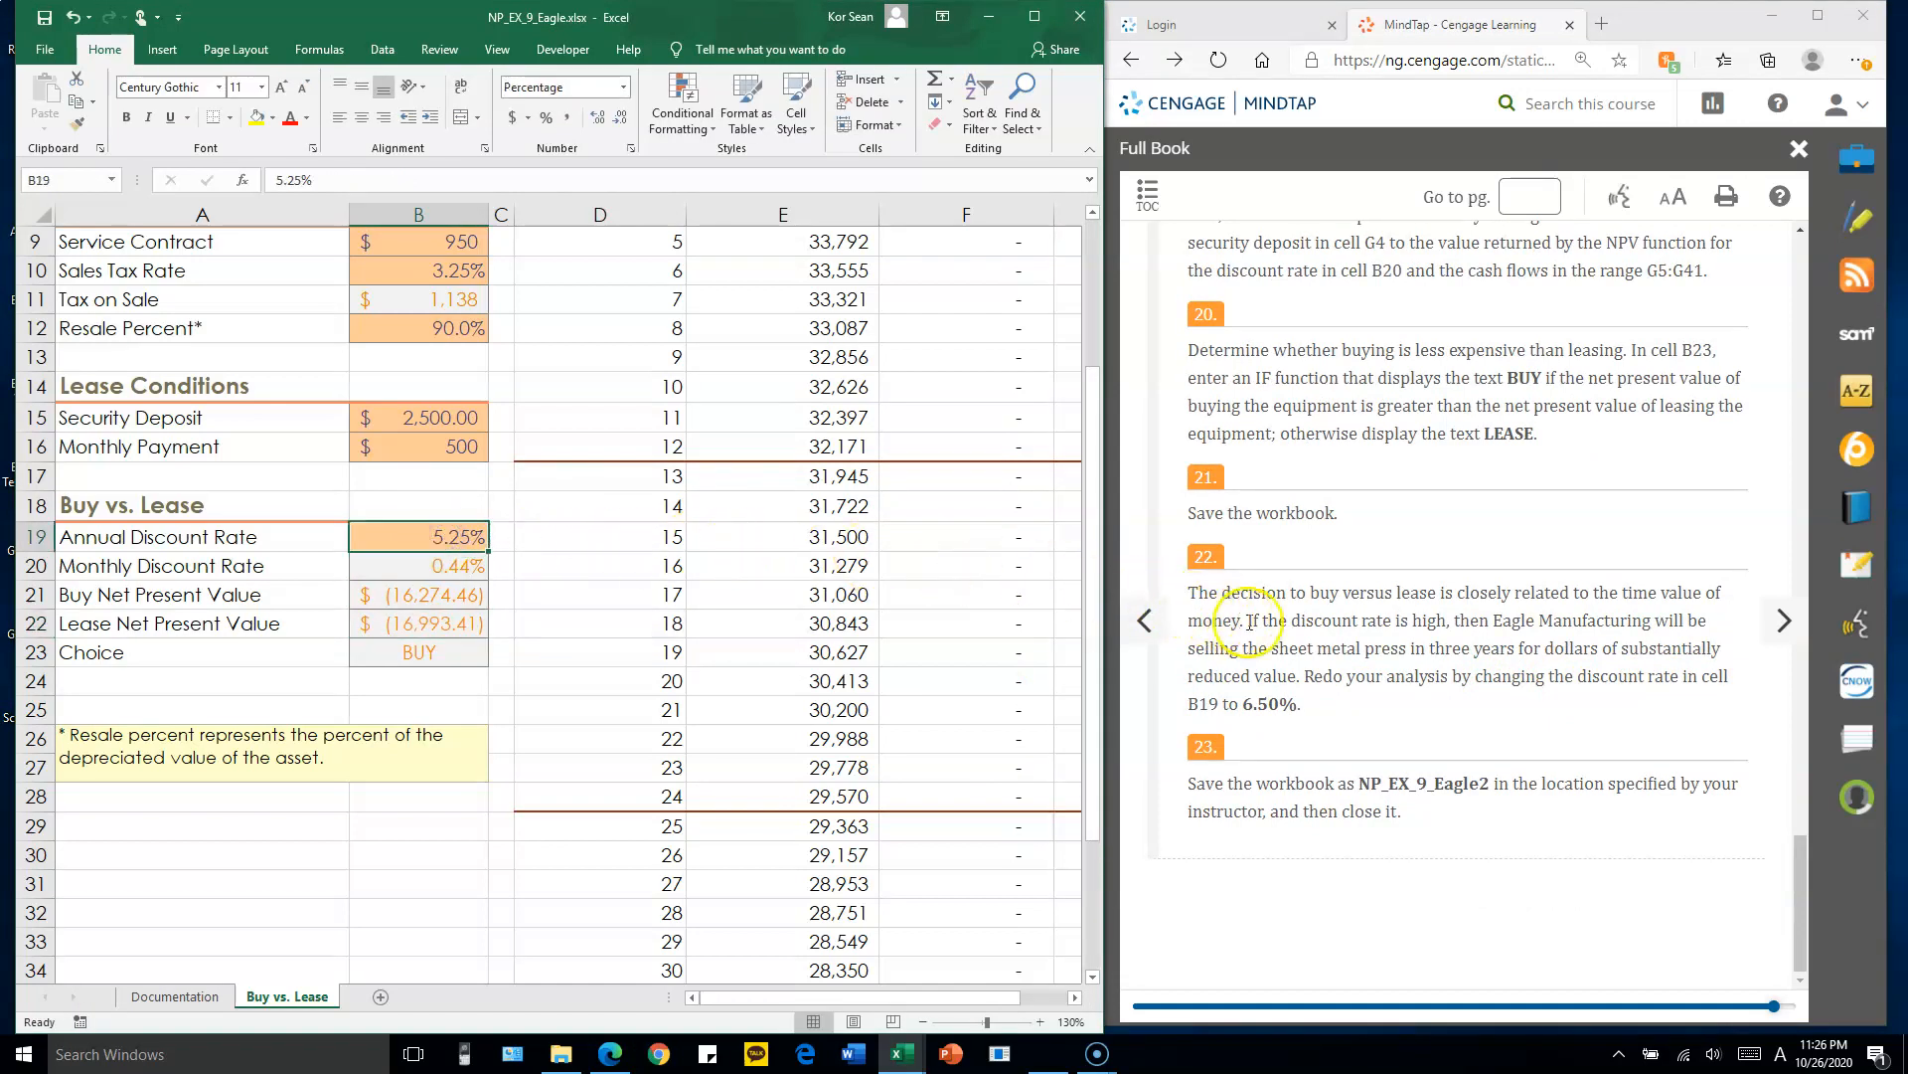
{"action": "type", "text": "6"}
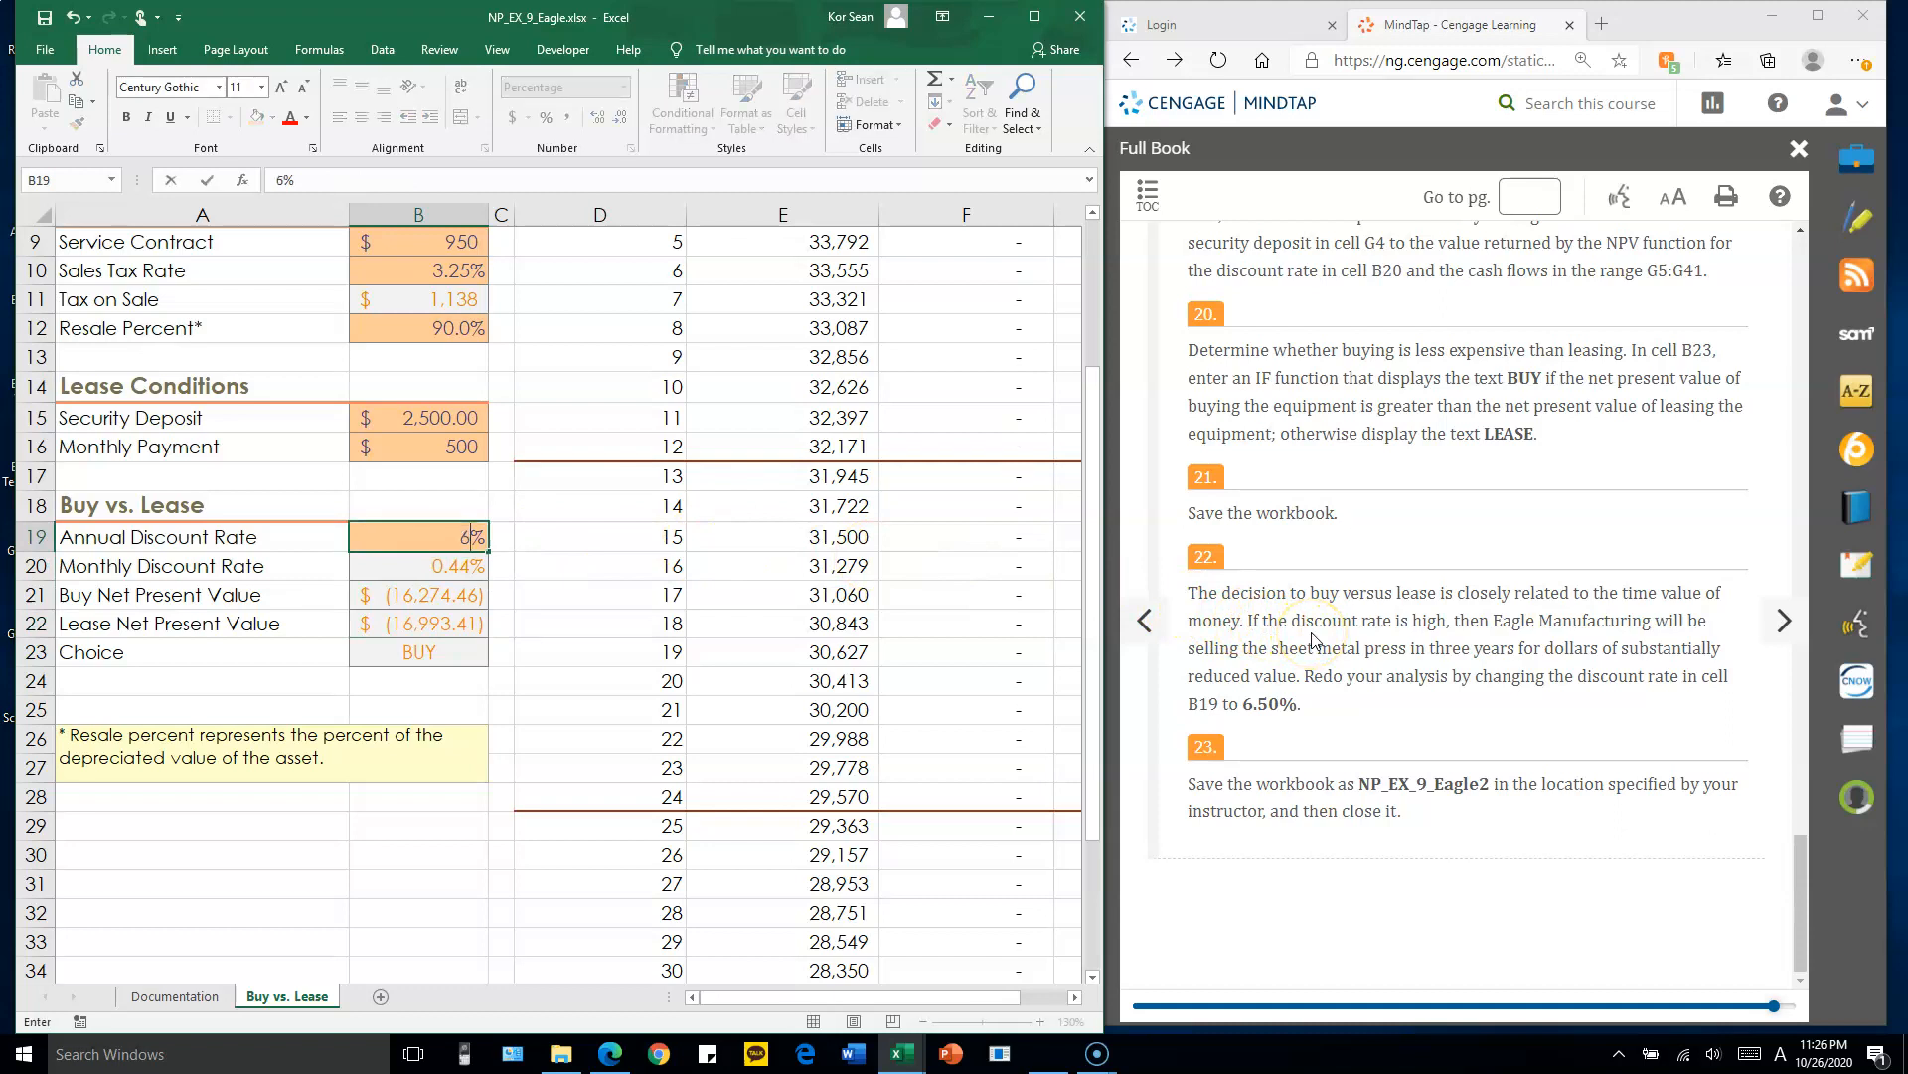
{"action": "key", "text": "Return"}
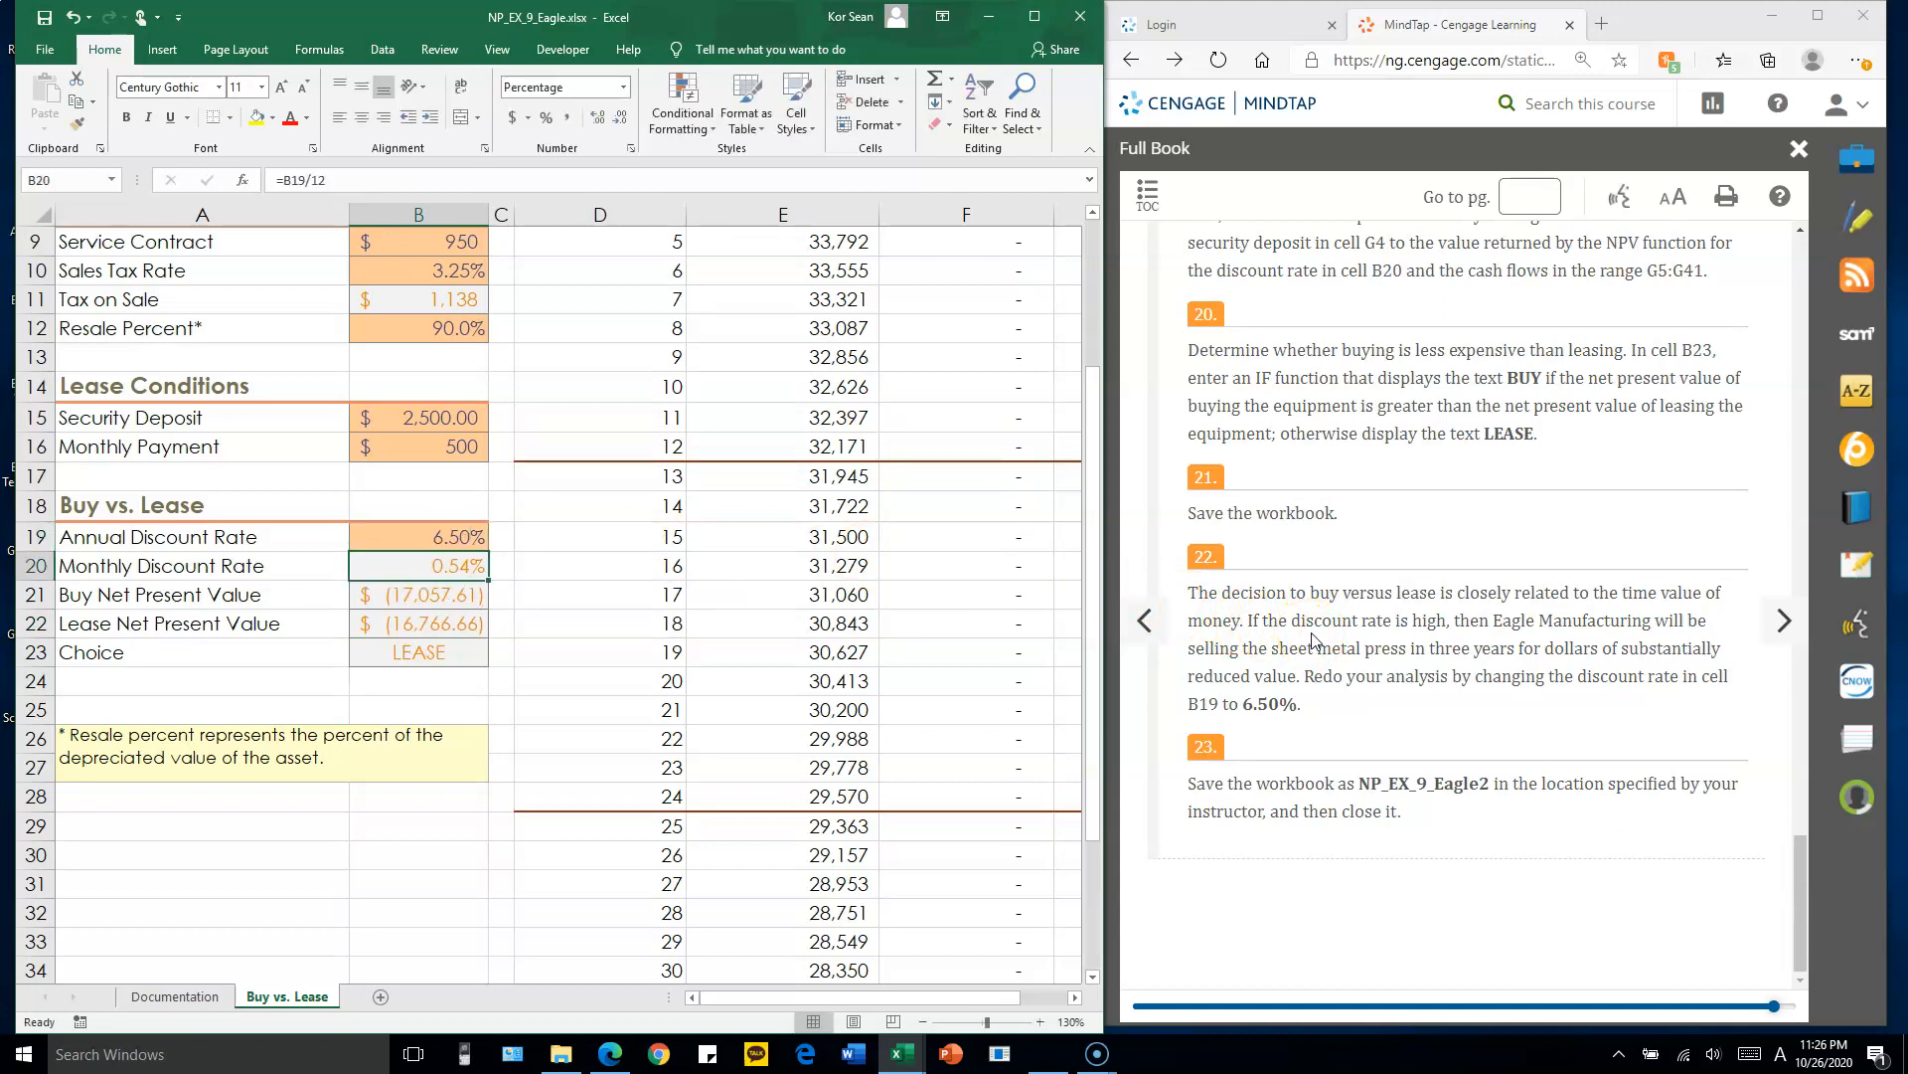
- Examine the net present values in B21 and B22 and the IF formula in B23 under the new discount rate
{"action": "left_click", "coordinate": [417, 594]}
{"action": "left_click", "coordinate": [433, 629]}
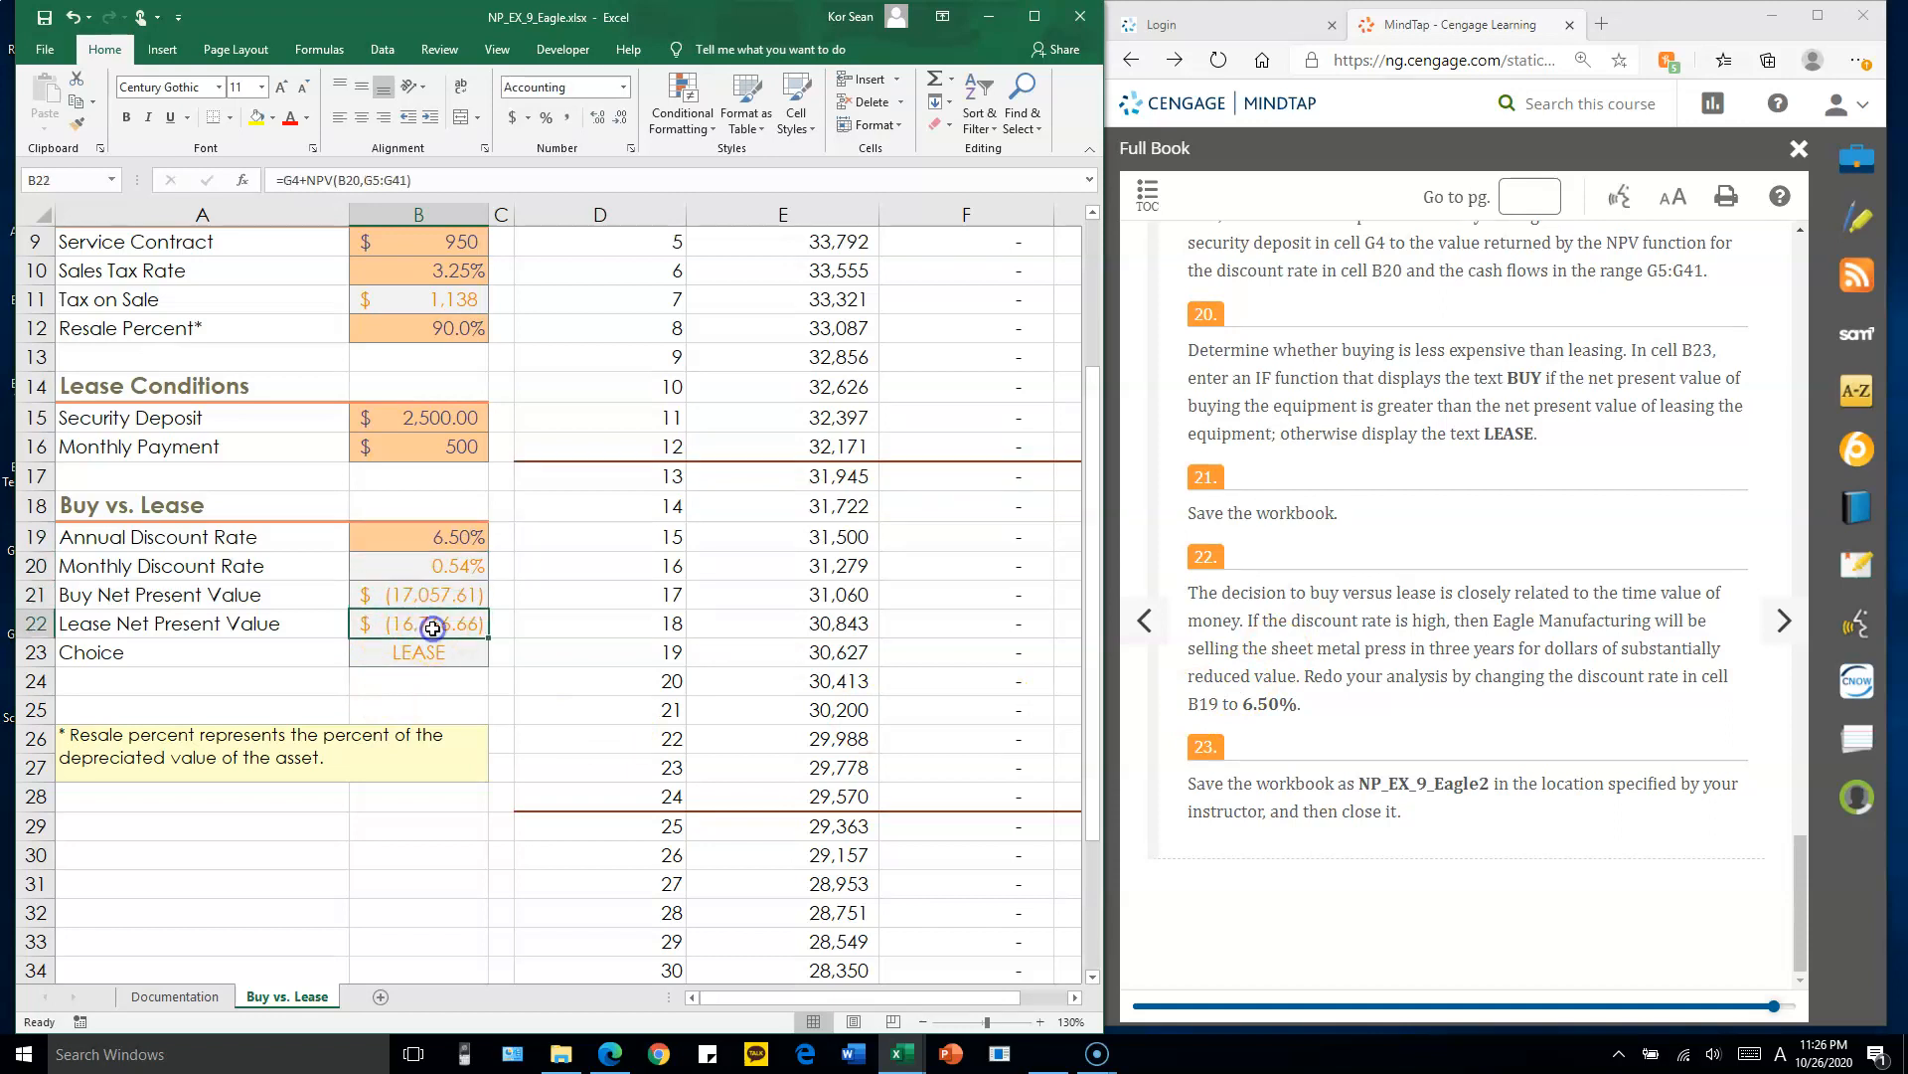
{"action": "double_click", "coordinate": [428, 652]}
{"action": "double_click", "coordinate": [497, 653]}
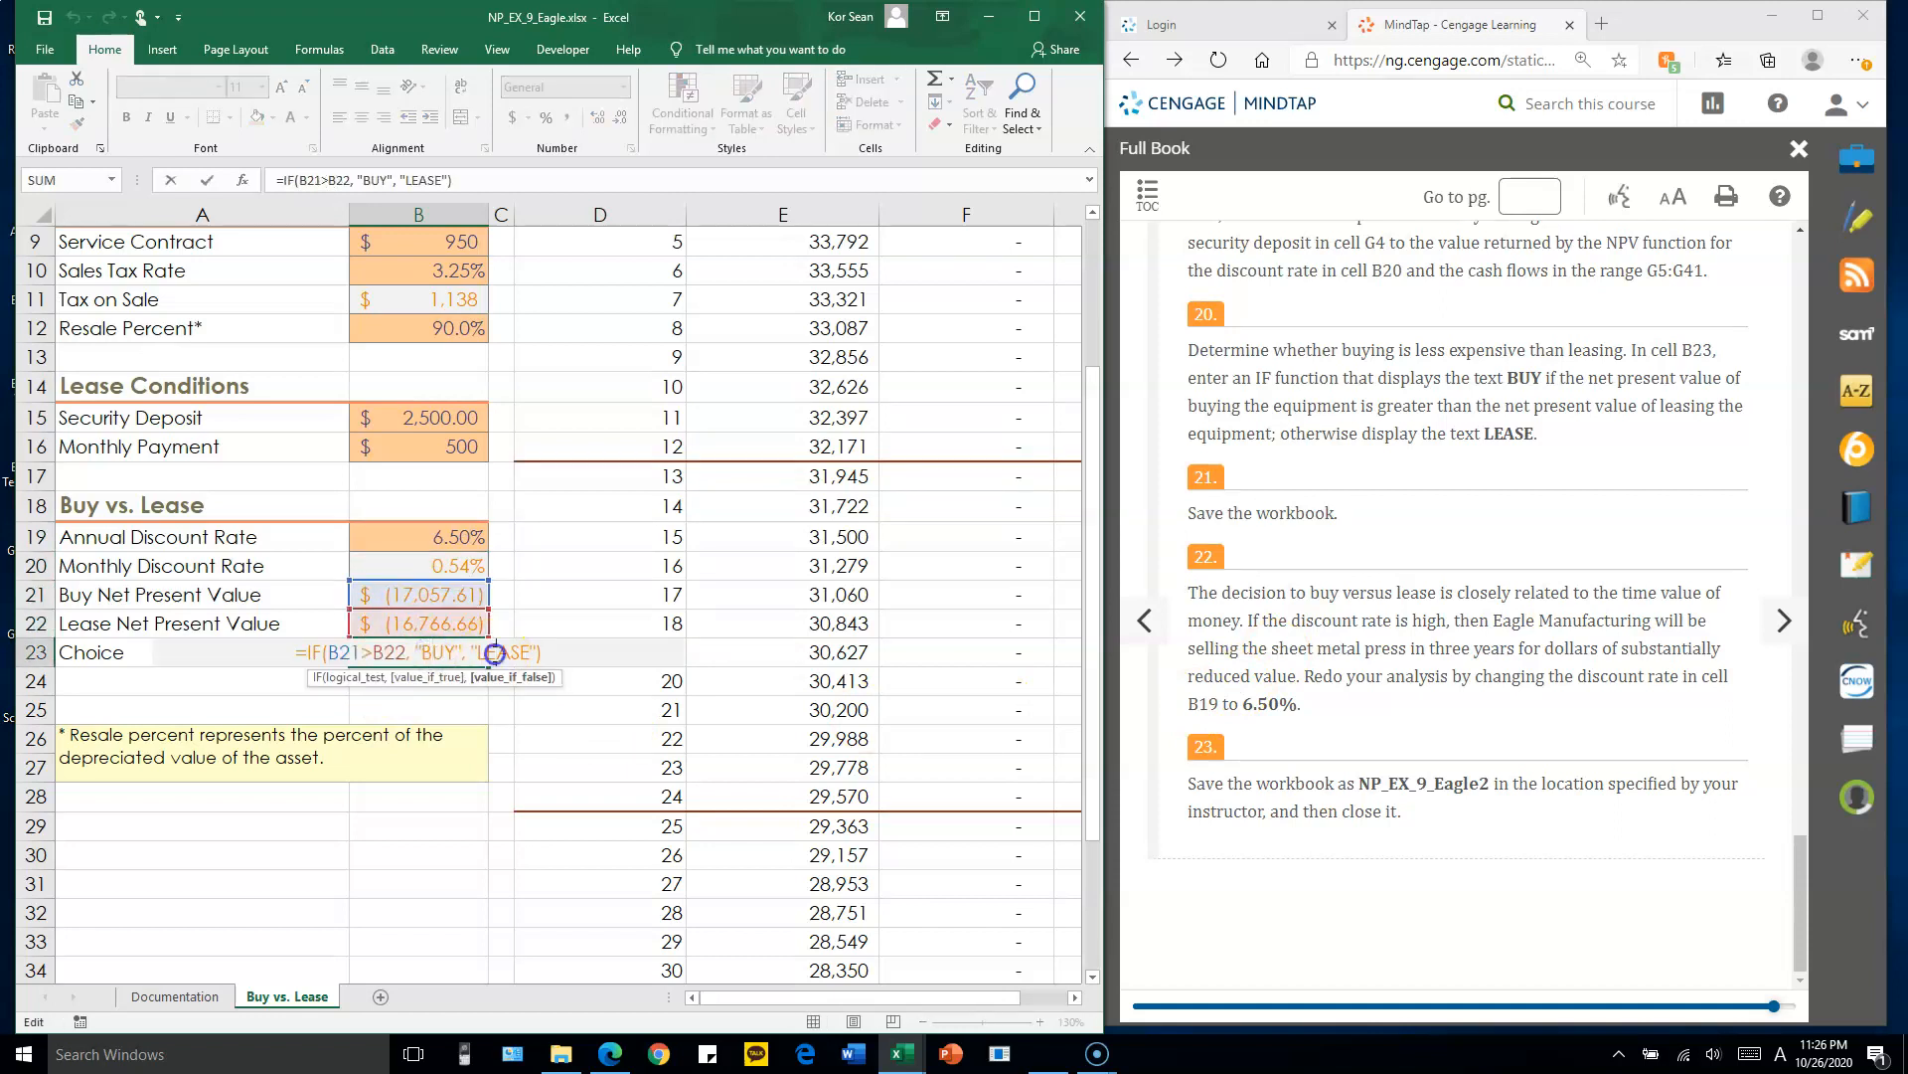
{"action": "key", "text": "Return"}
- Undo the change to the annual discount rate in B19
{"action": "left_click", "coordinate": [465, 535]}
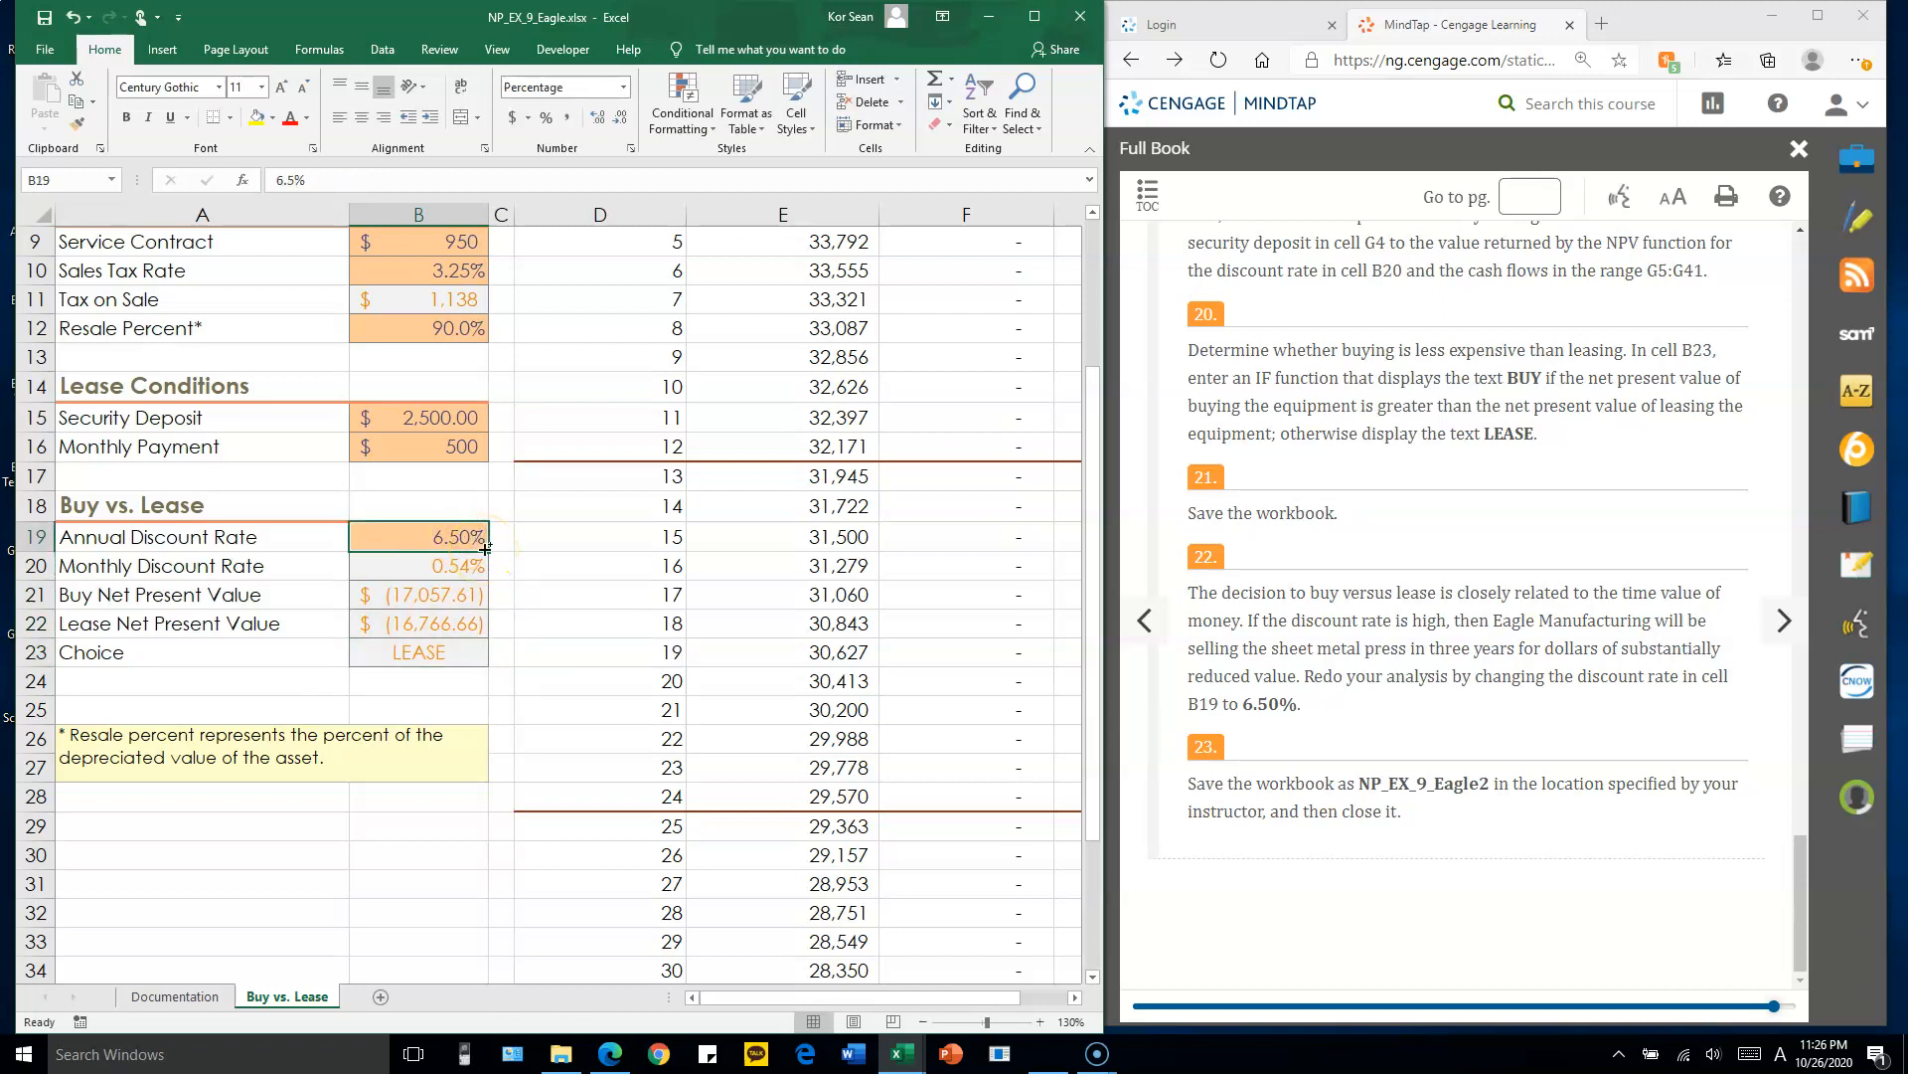
{"action": "key", "text": "ctrl+z"}
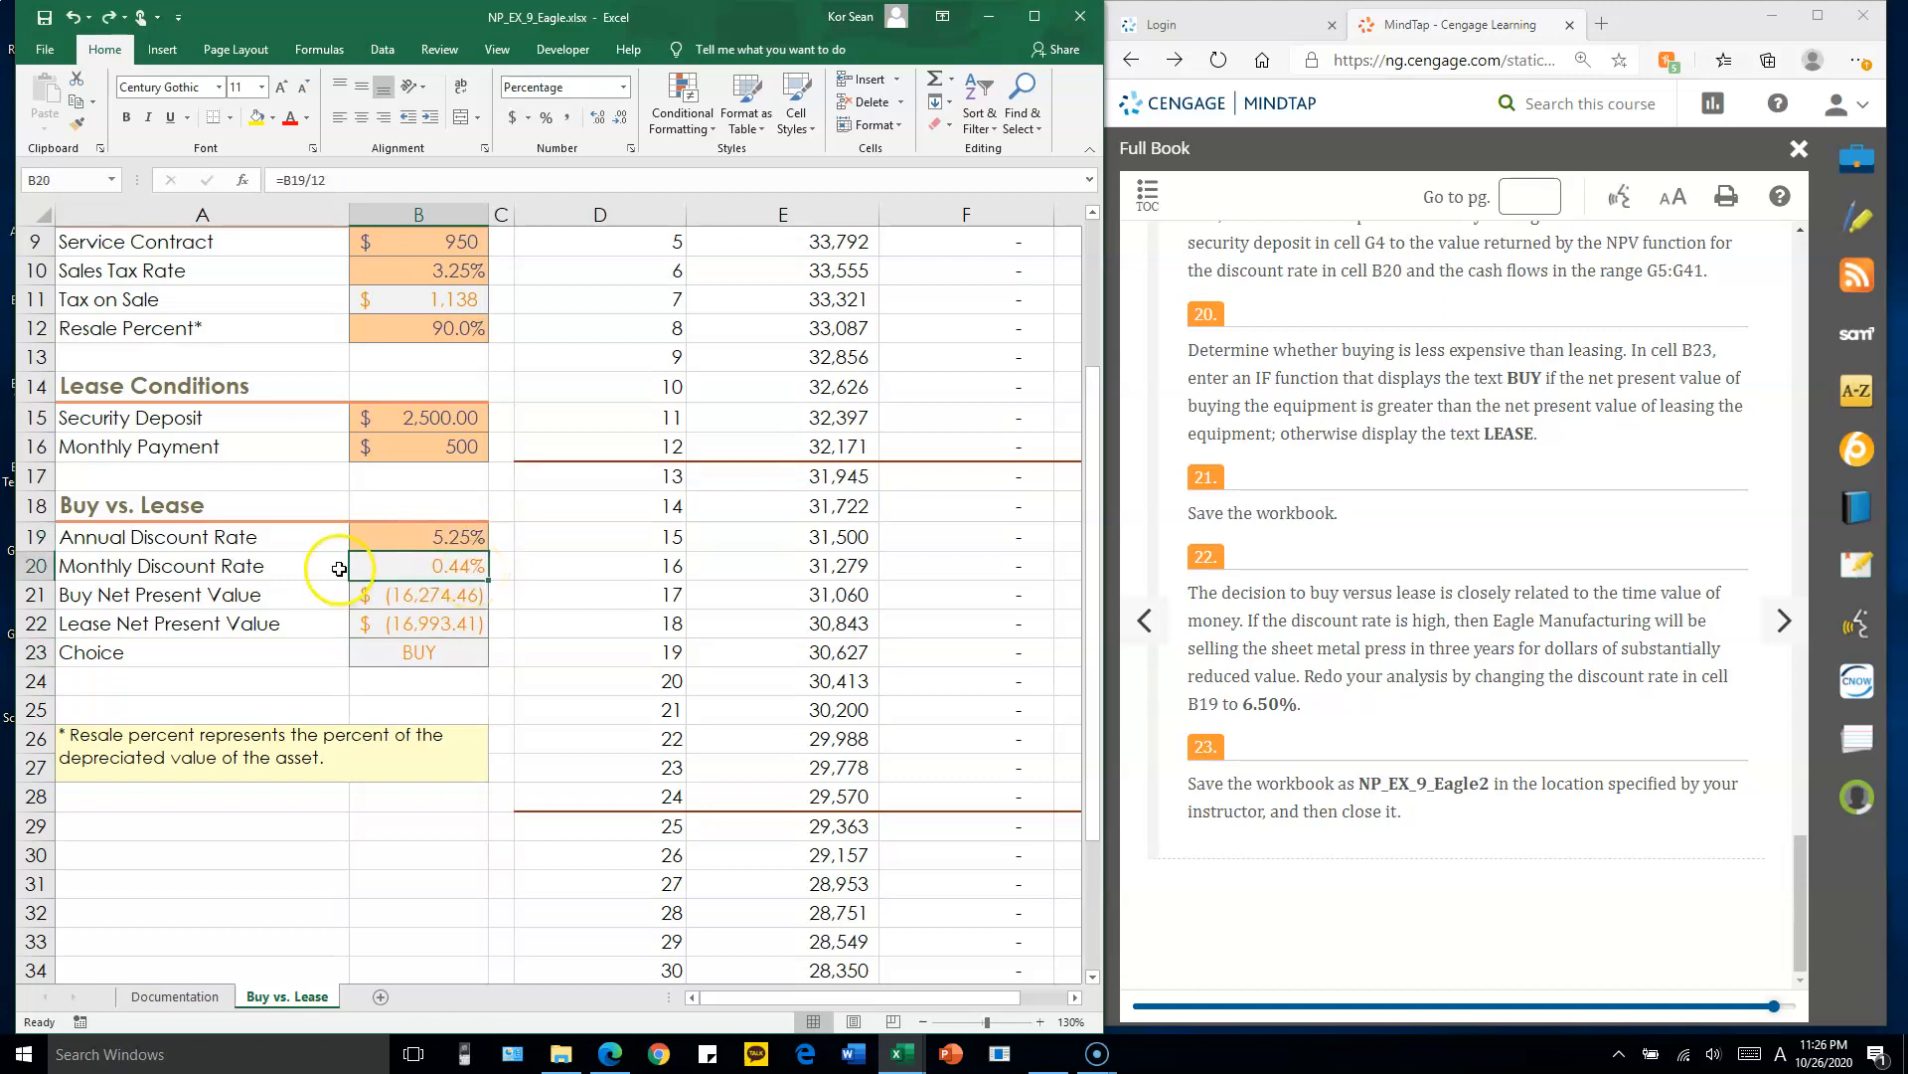
{"action": "left_click", "coordinate": [289, 549]}
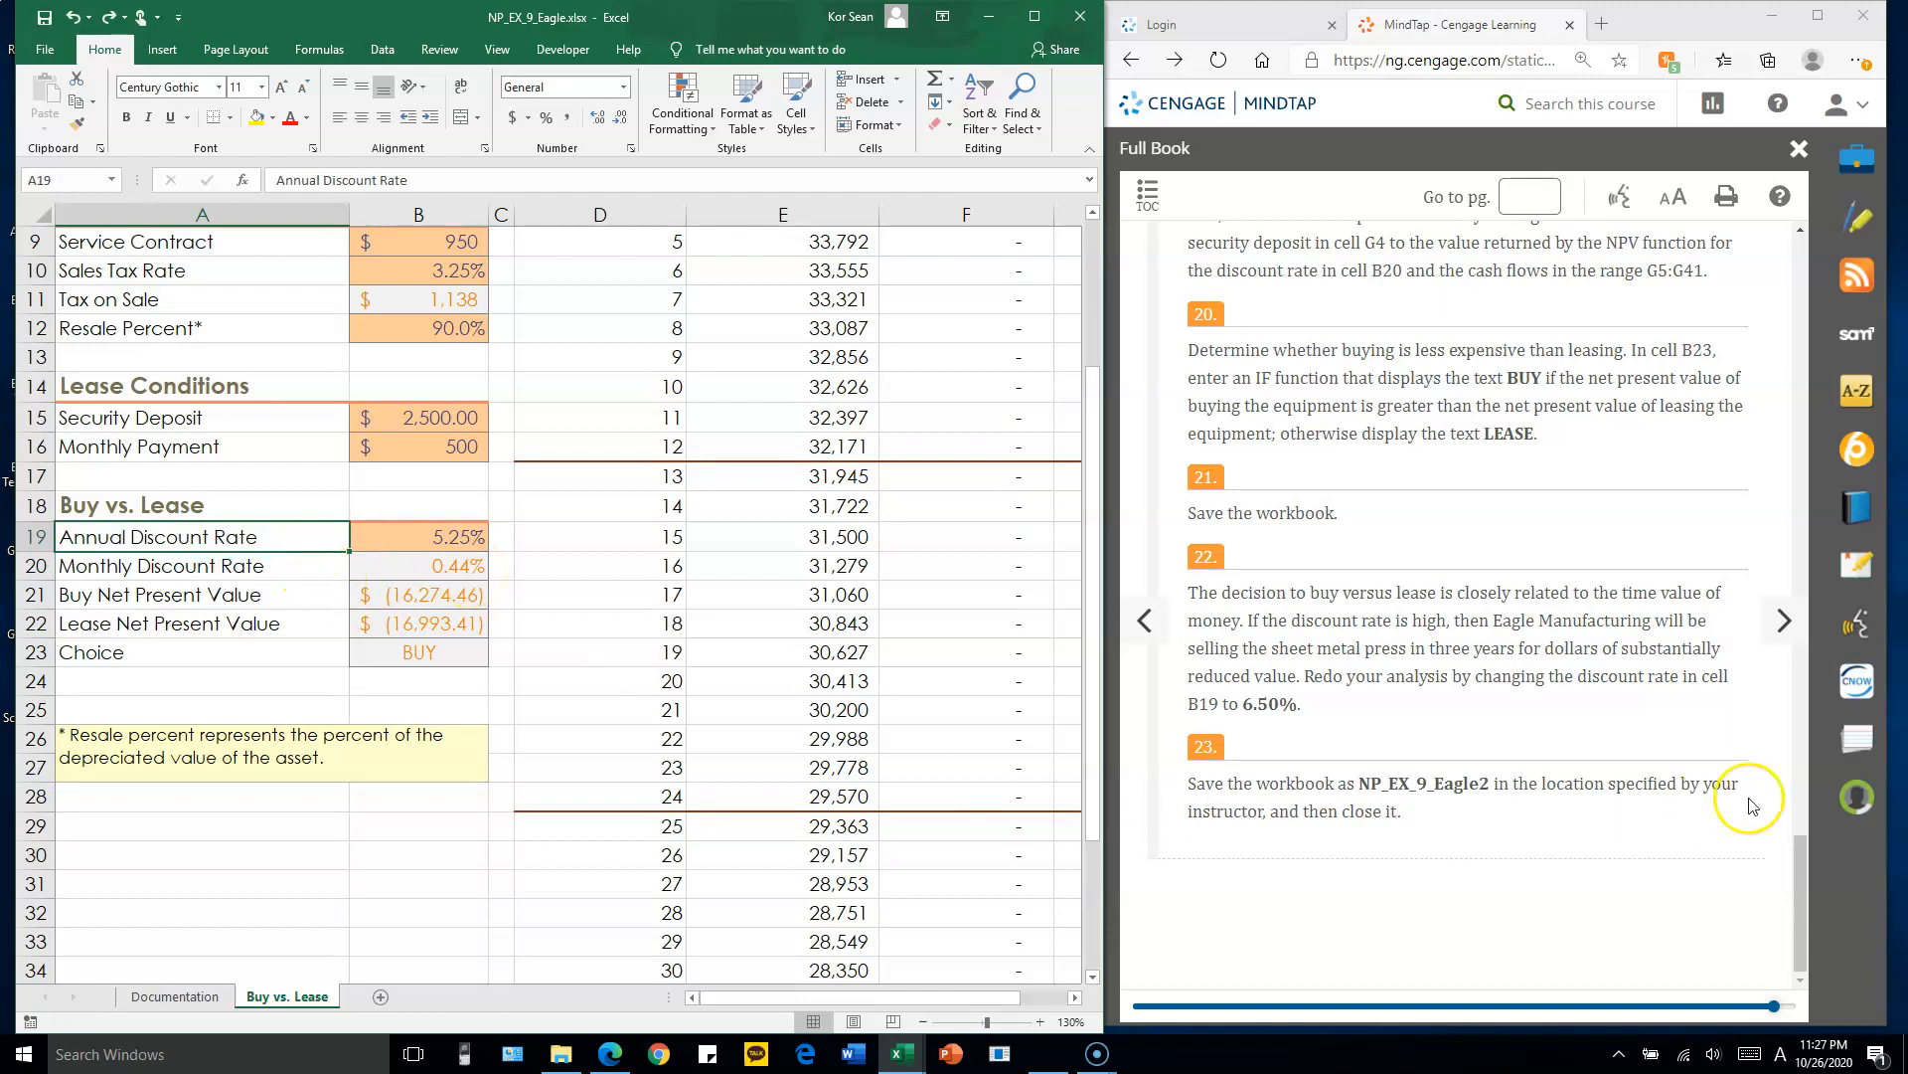